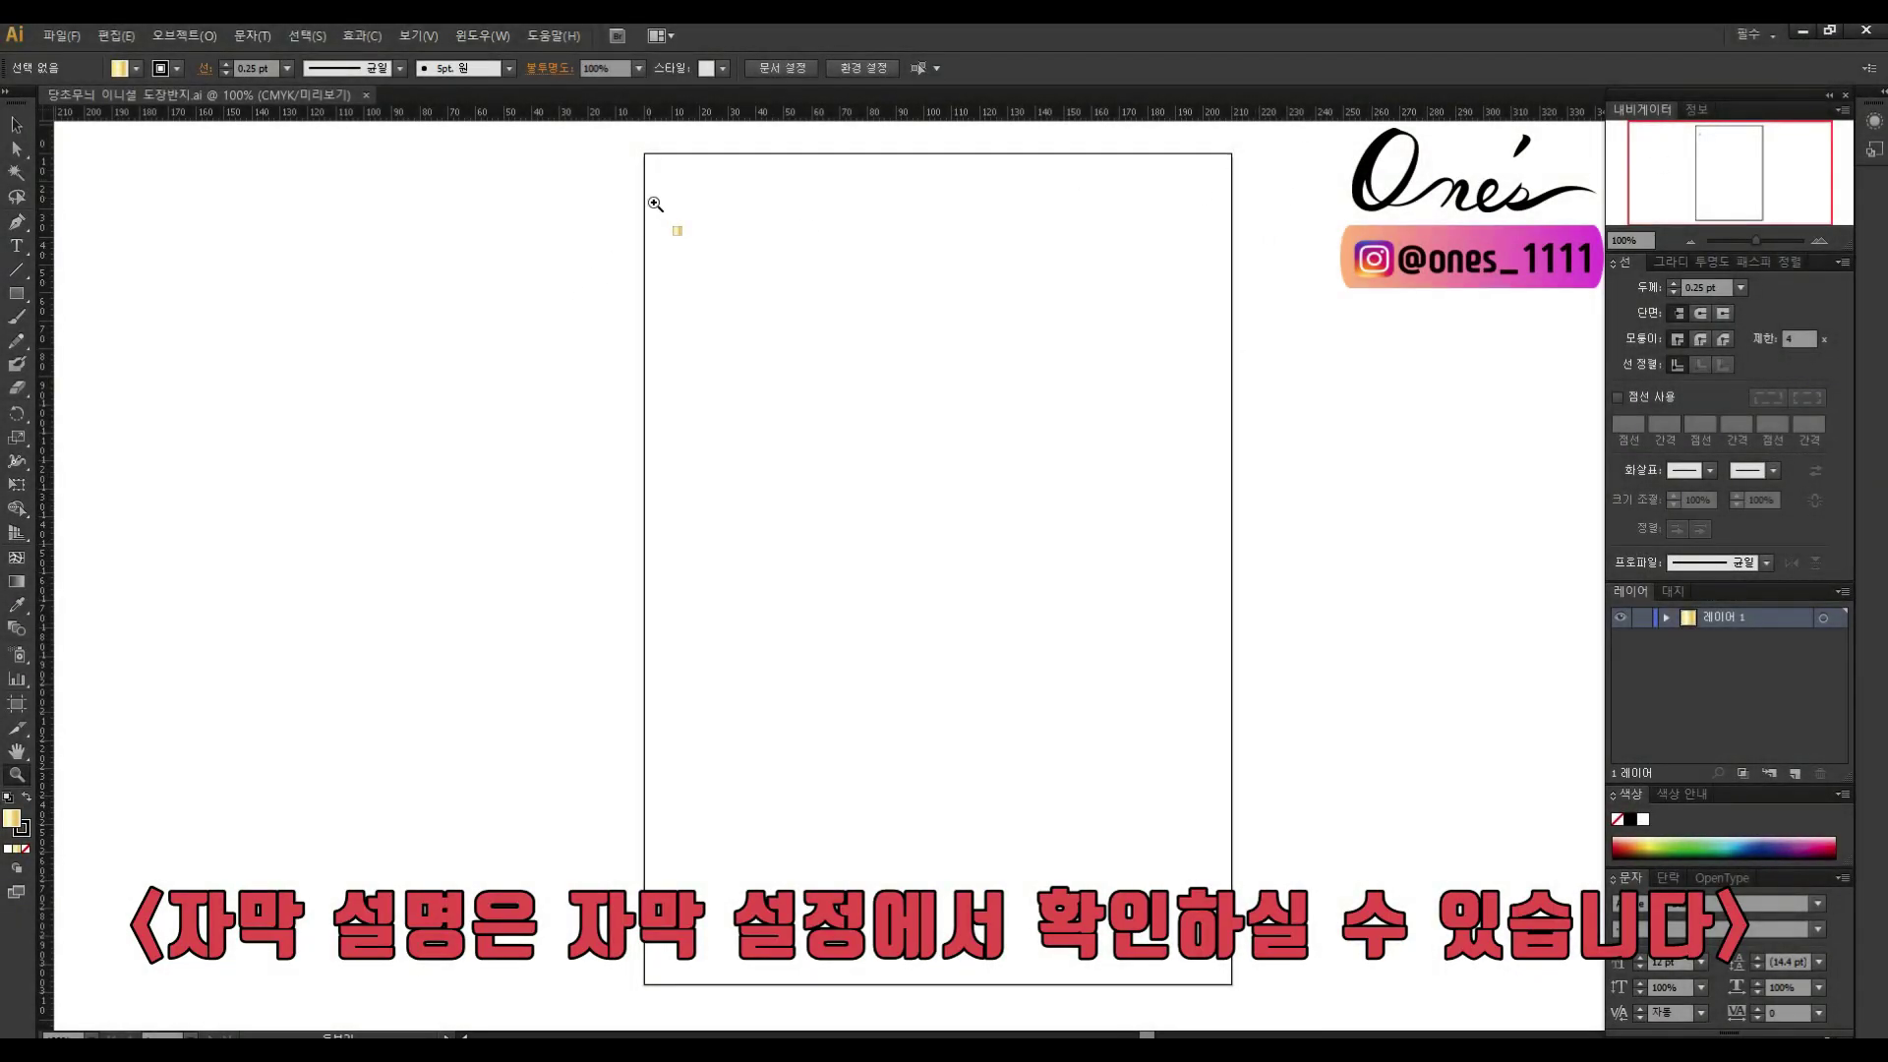
Step: Zoom in on the small gold gradient swatch and drag it to a new spot
mouse_move(656, 203)
mouse_down()
mouse_move(957, 456)
mouse_move(845, 477)
mouse_up()
key(v)
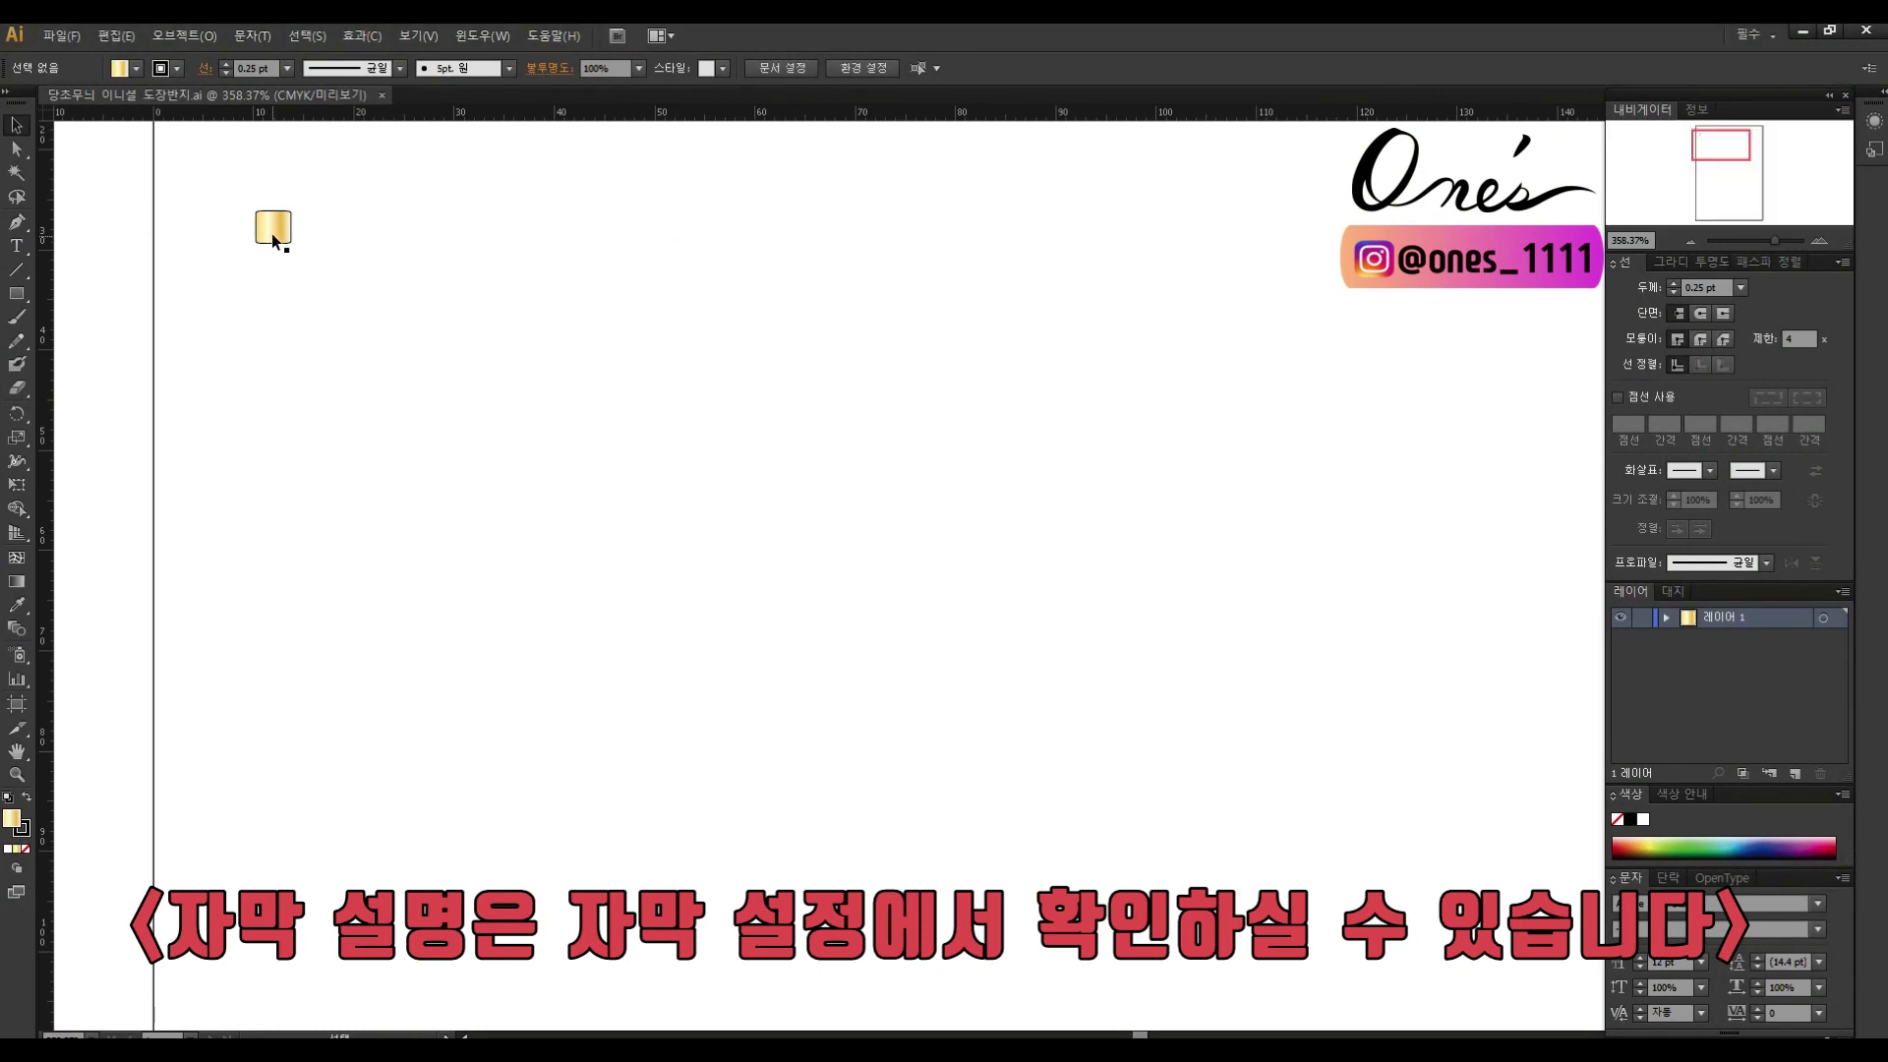
drag(551, 315, 551, 315)
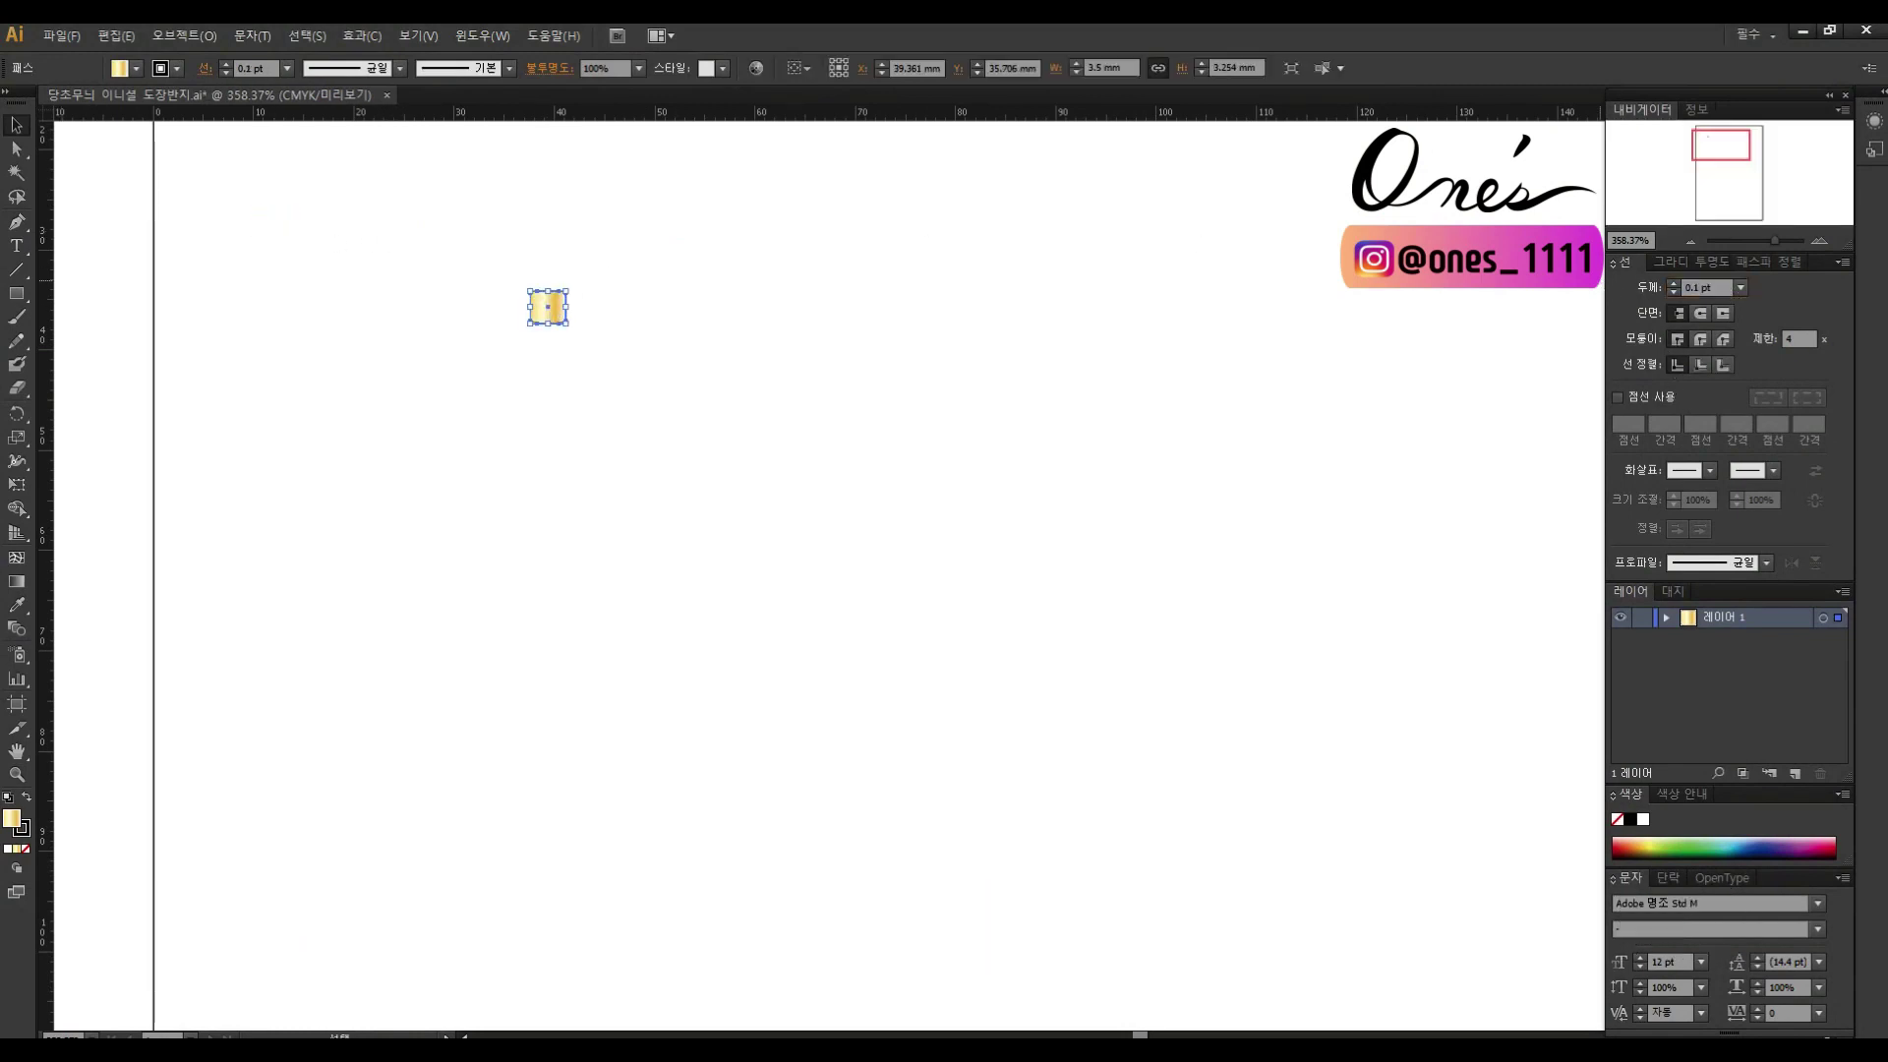
Step: Tear off the Rectangle tool group and nudge the horizontal line onto the circle's centre guide
drag(23, 288, 204, 293)
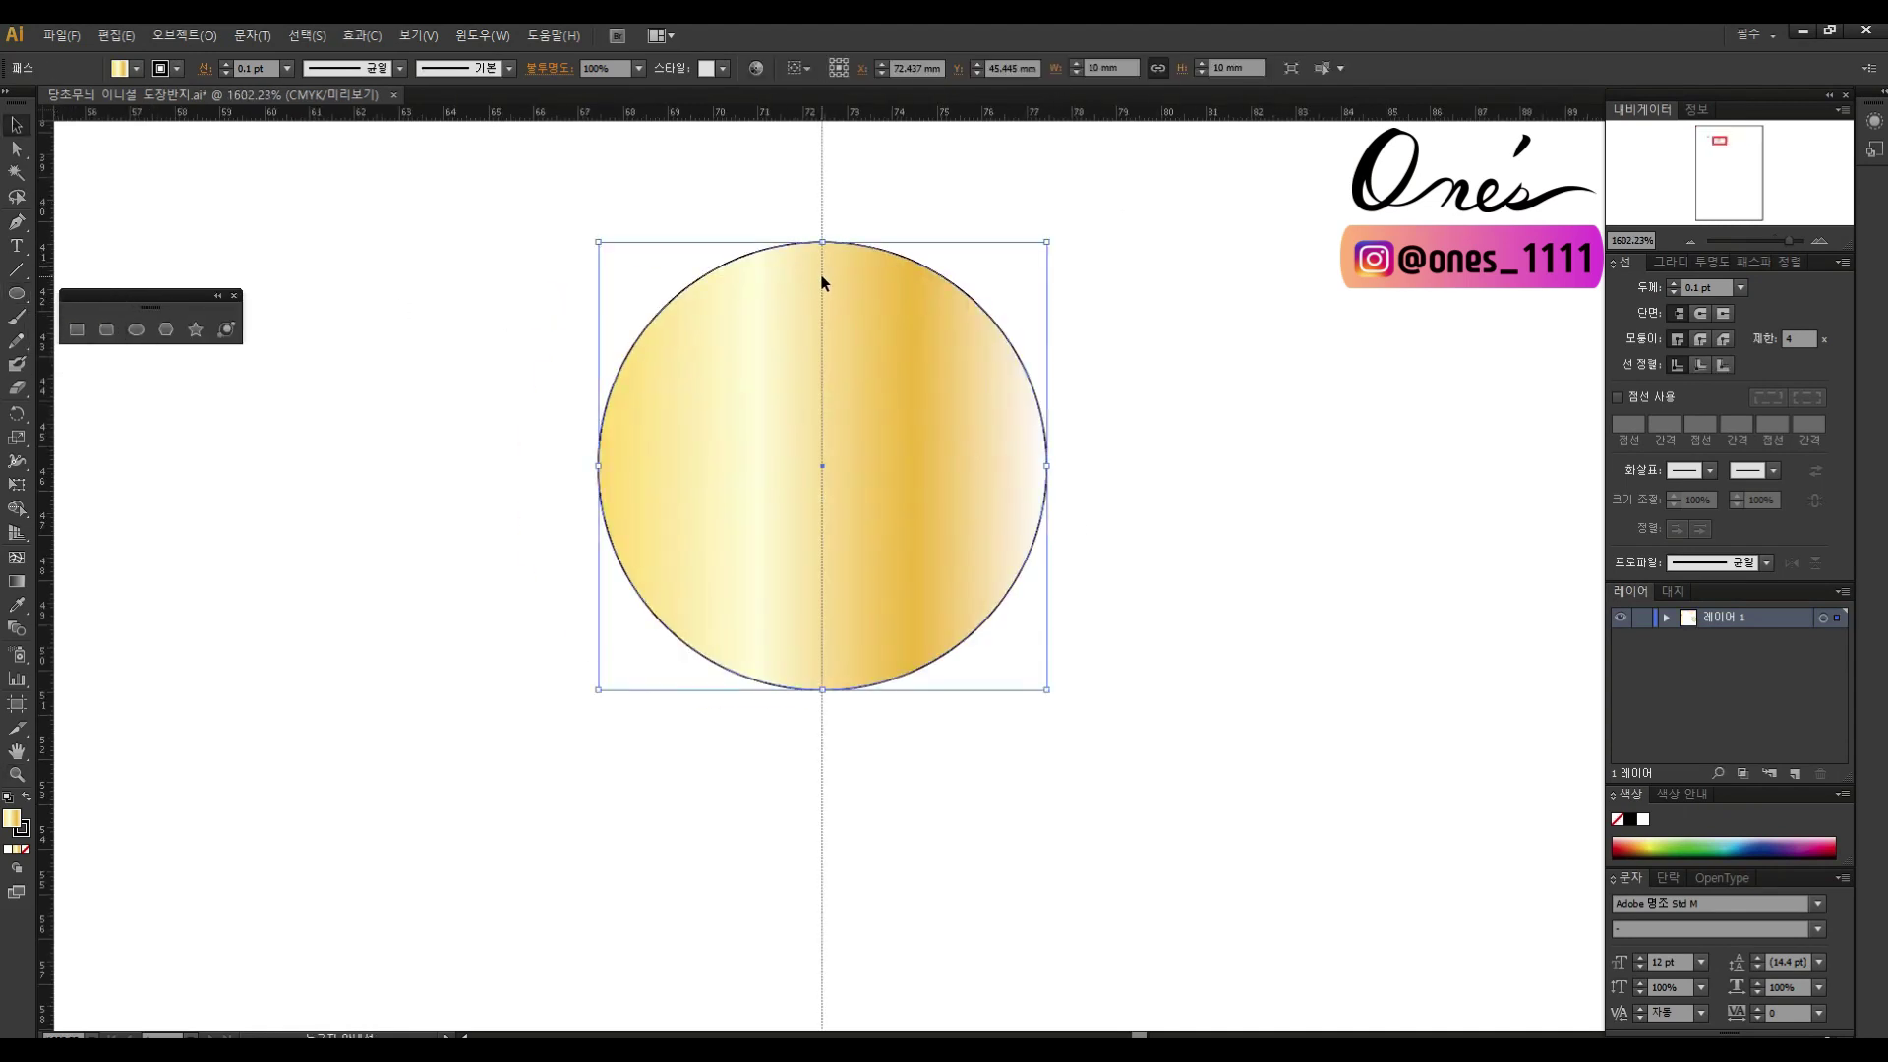
drag(951, 327, 946, 330)
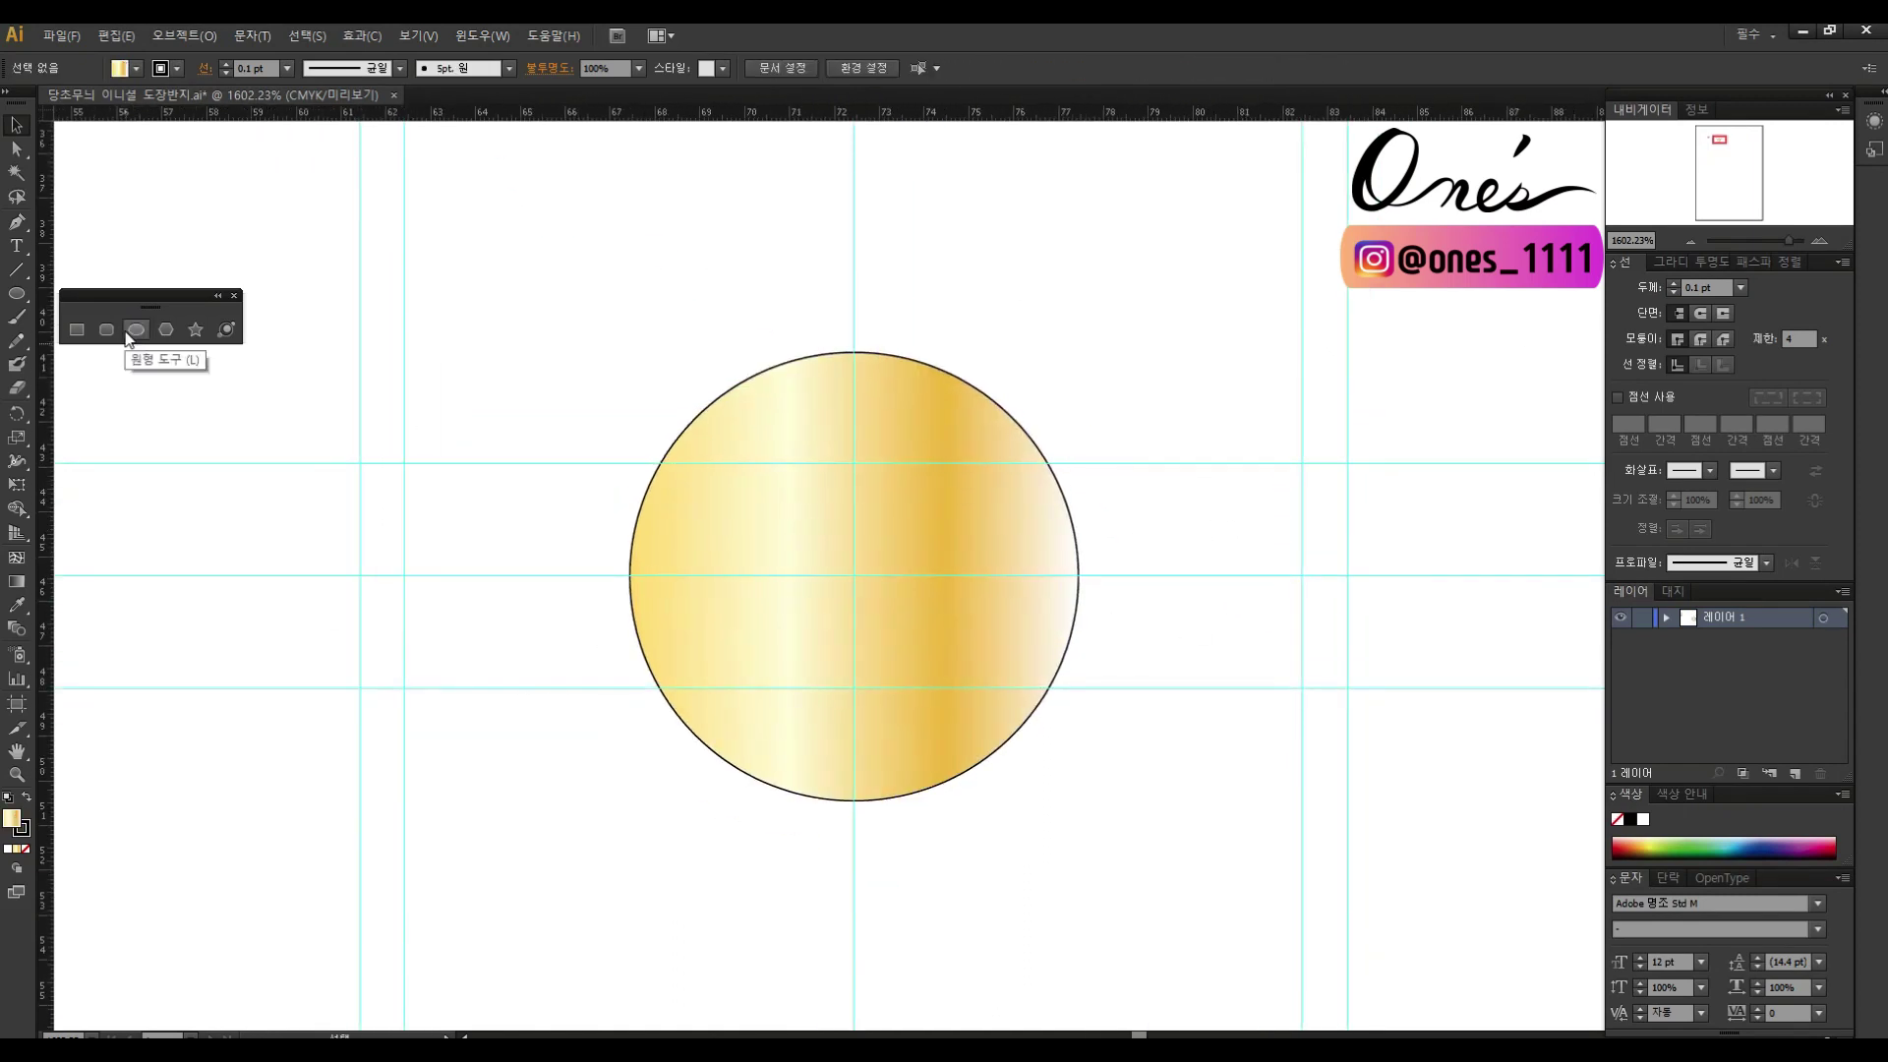
Step: Draw a wide rounded rectangle across the circle, stretch its left edge and delete its right half
drag(409, 476, 1350, 730)
drag(382, 580, 361, 582)
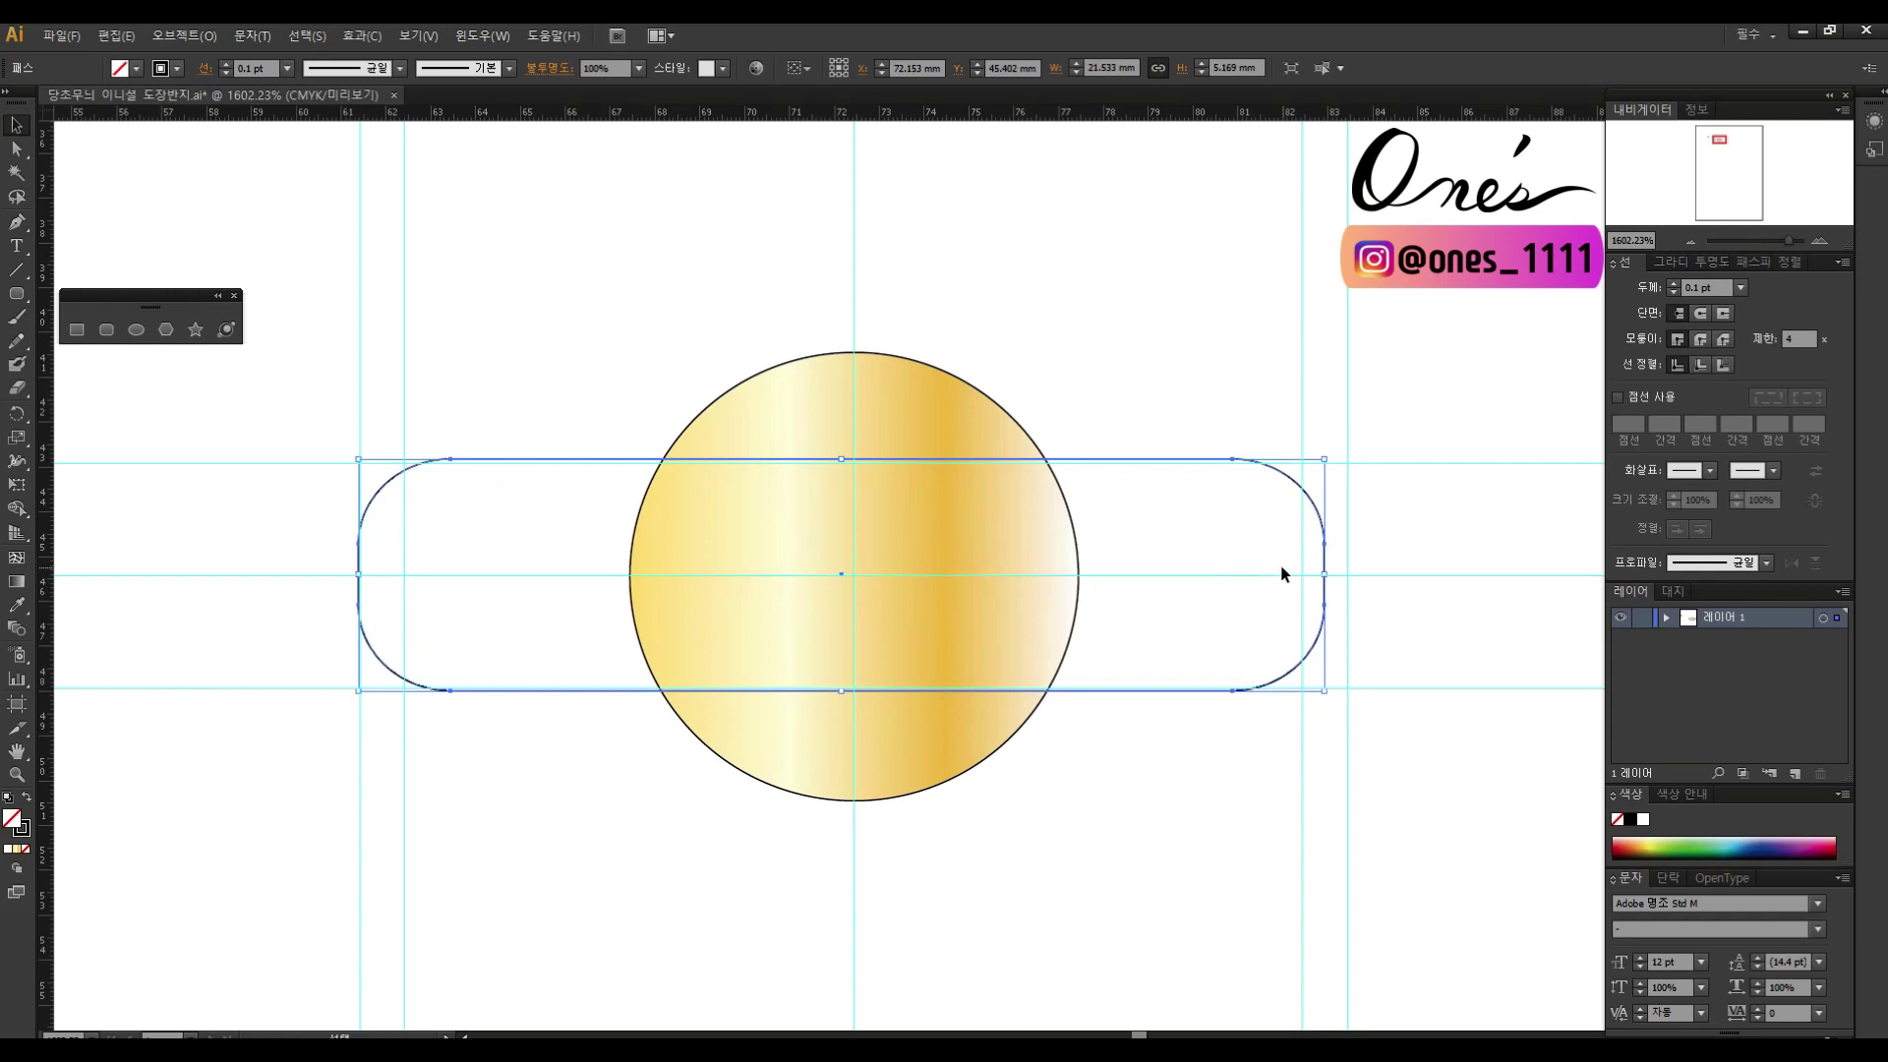
key(a)
key(Delete)
key(ctrl+plus)
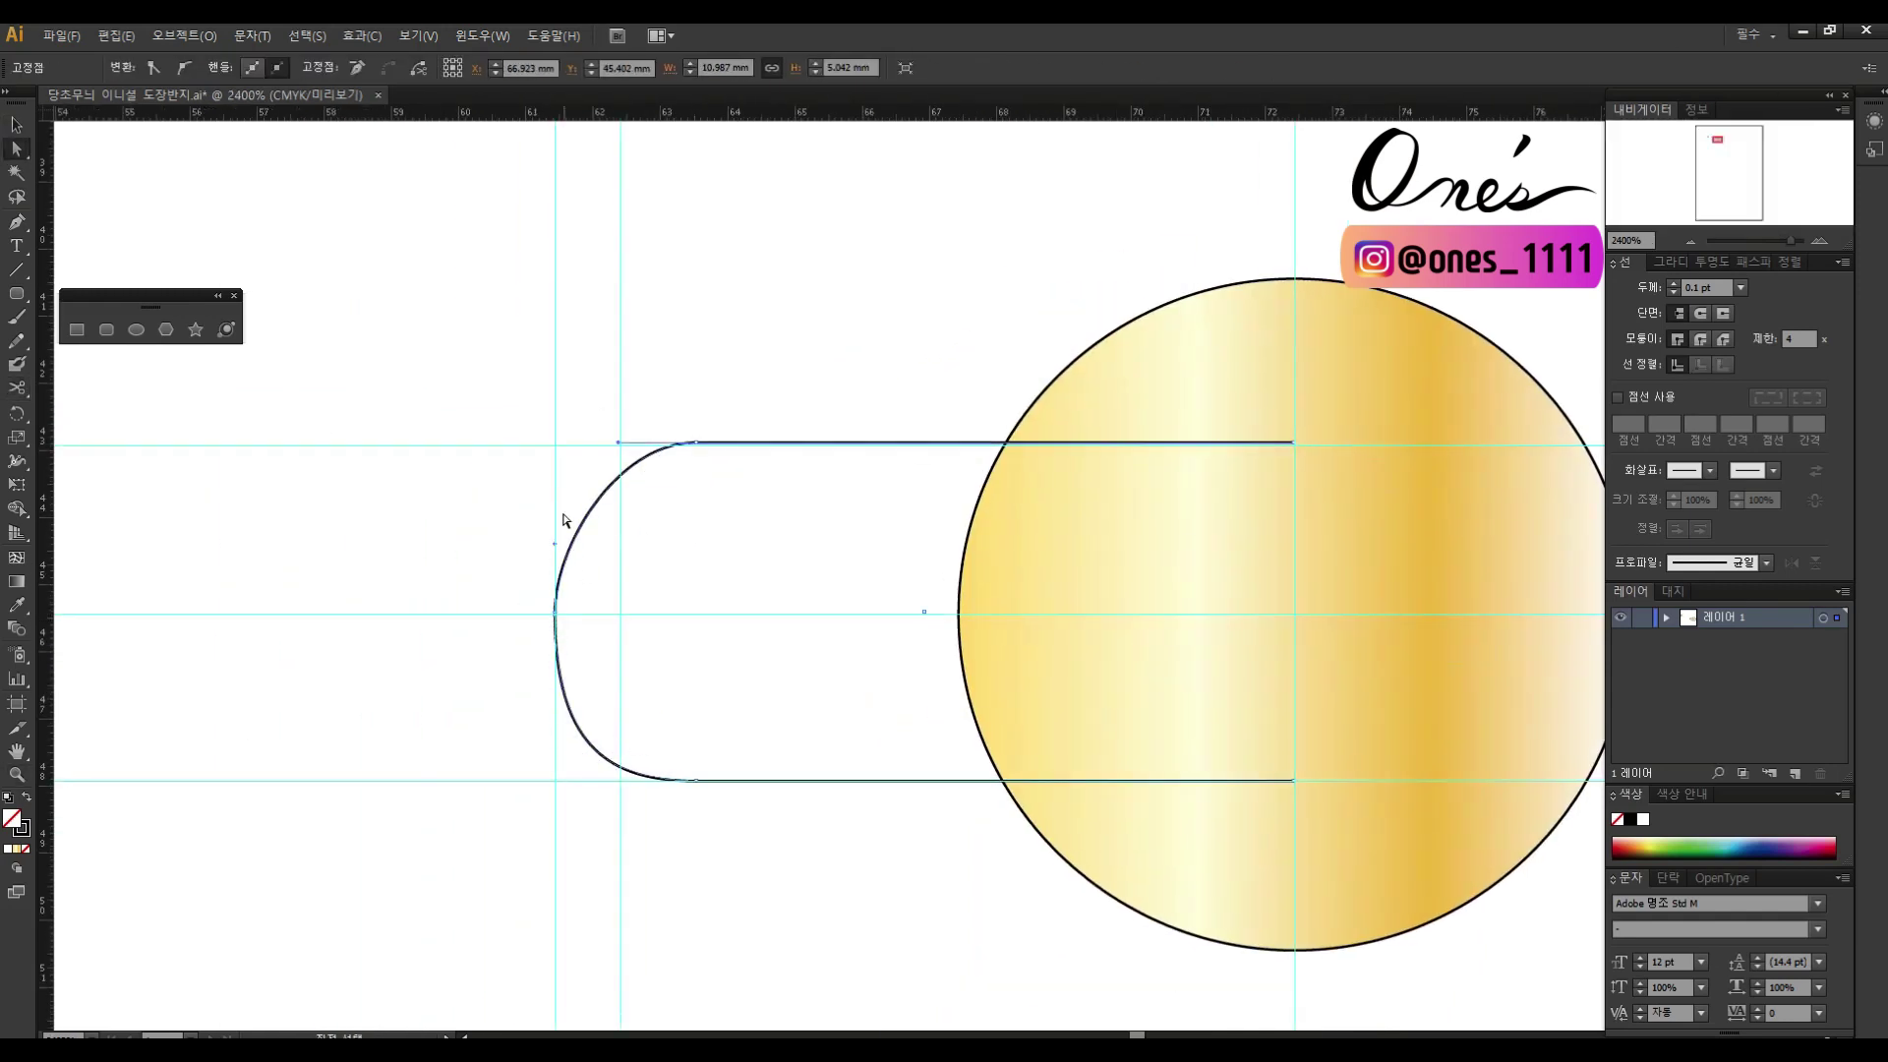
key(v)
Step: Cut the half-shape where it meets the circle and curve its top edge onto the circle
key(c)
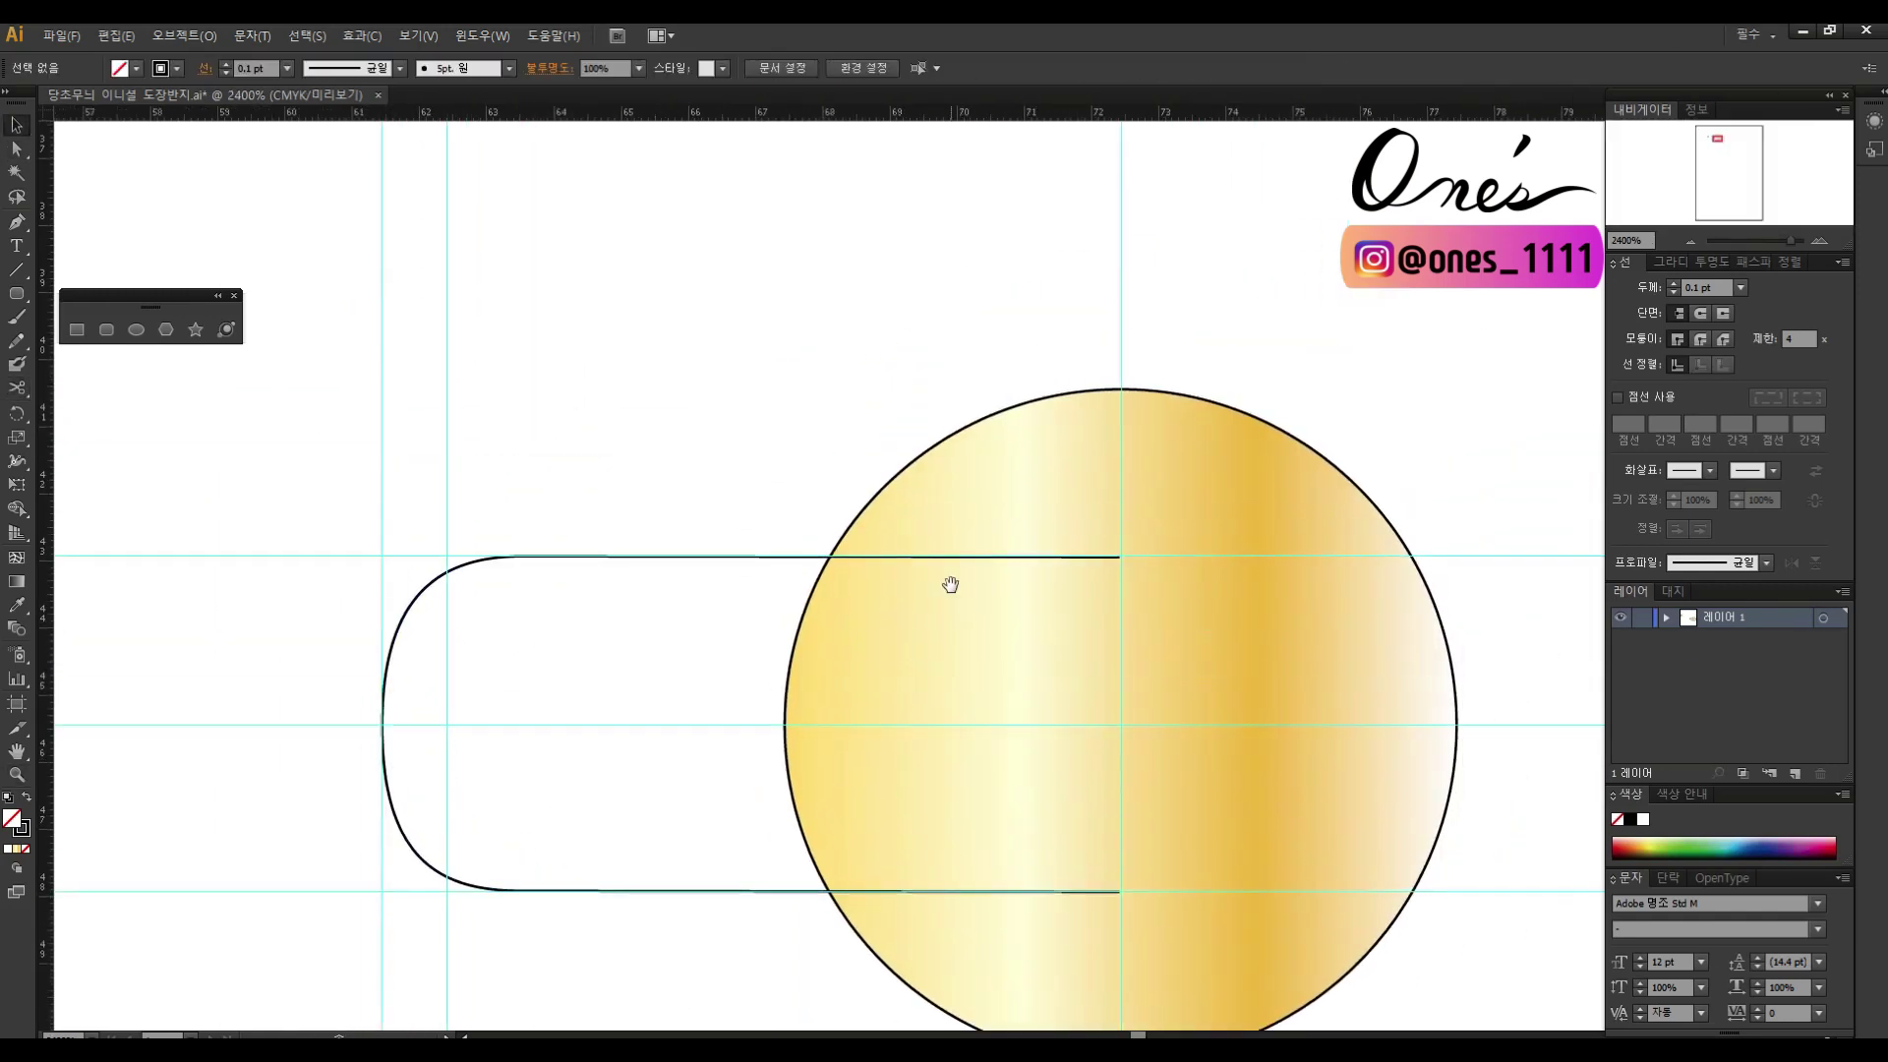
click(650, 509)
drag(1245, 518, 1161, 354)
drag(704, 507, 1088, 383)
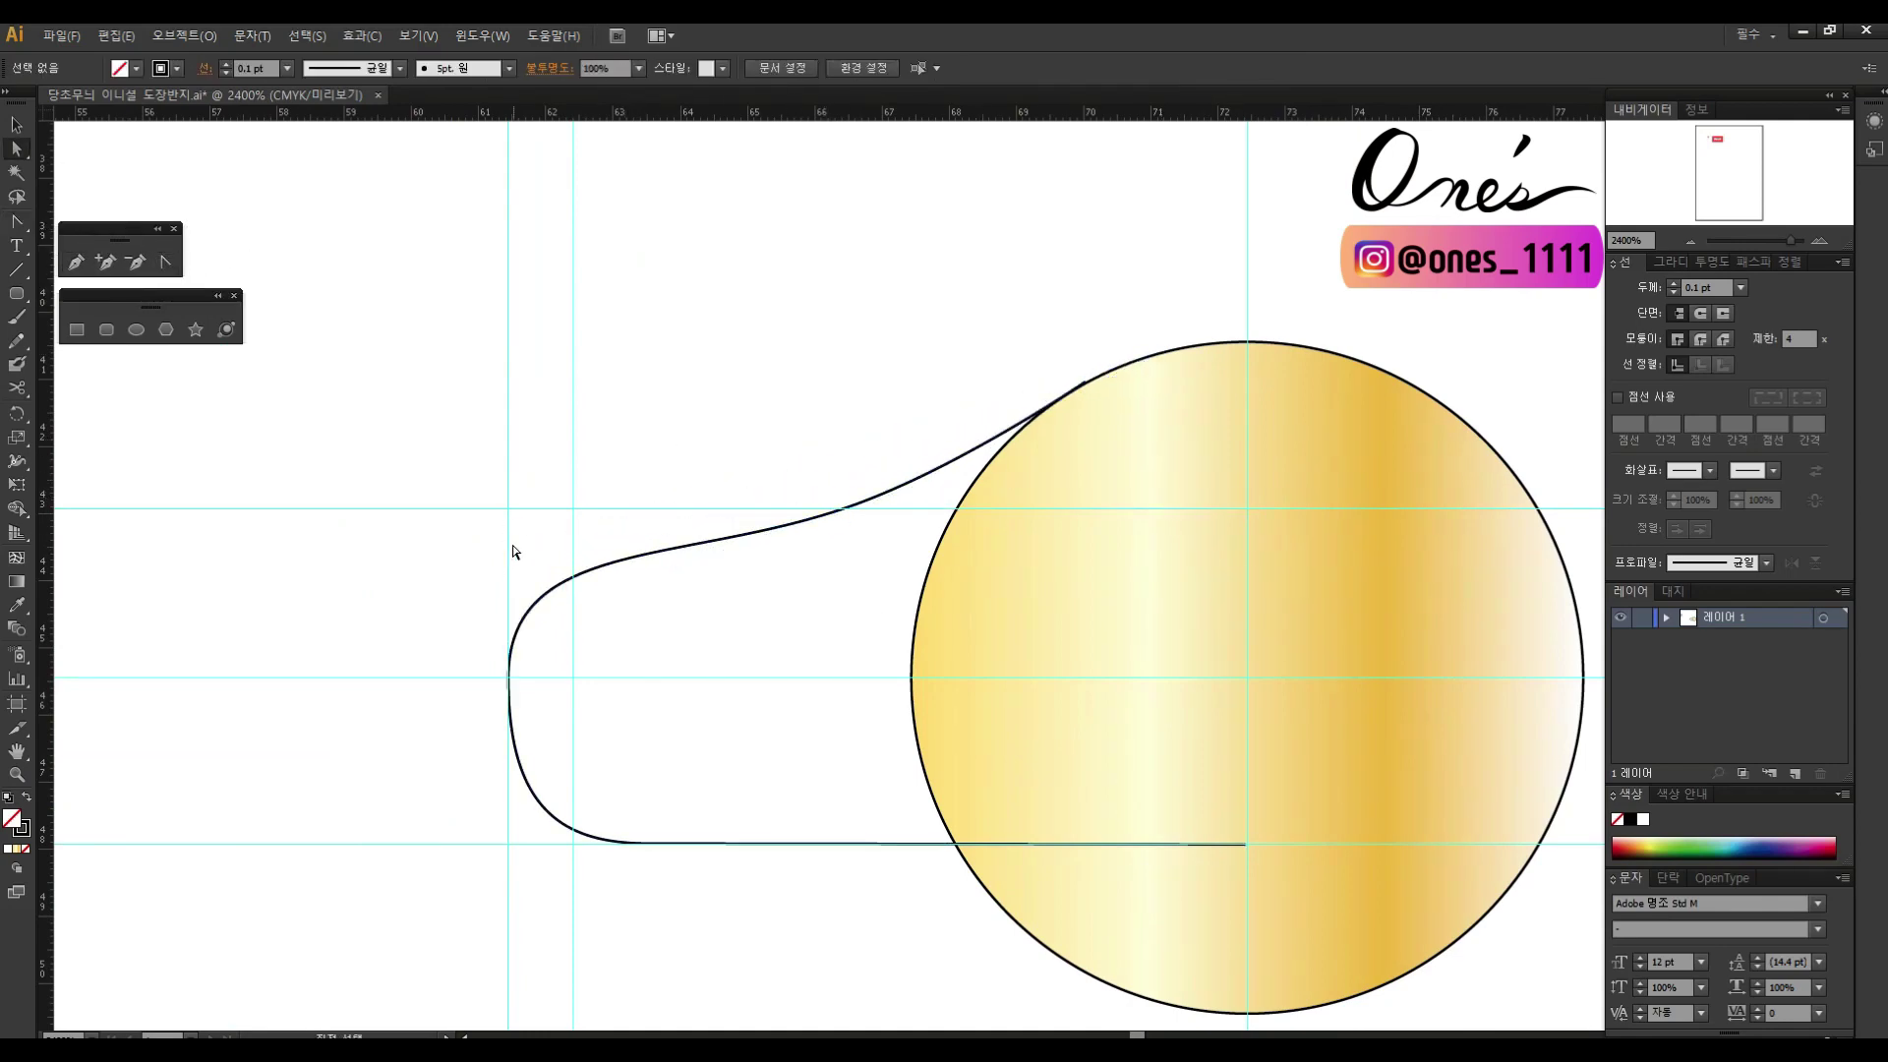
drag(696, 531, 834, 479)
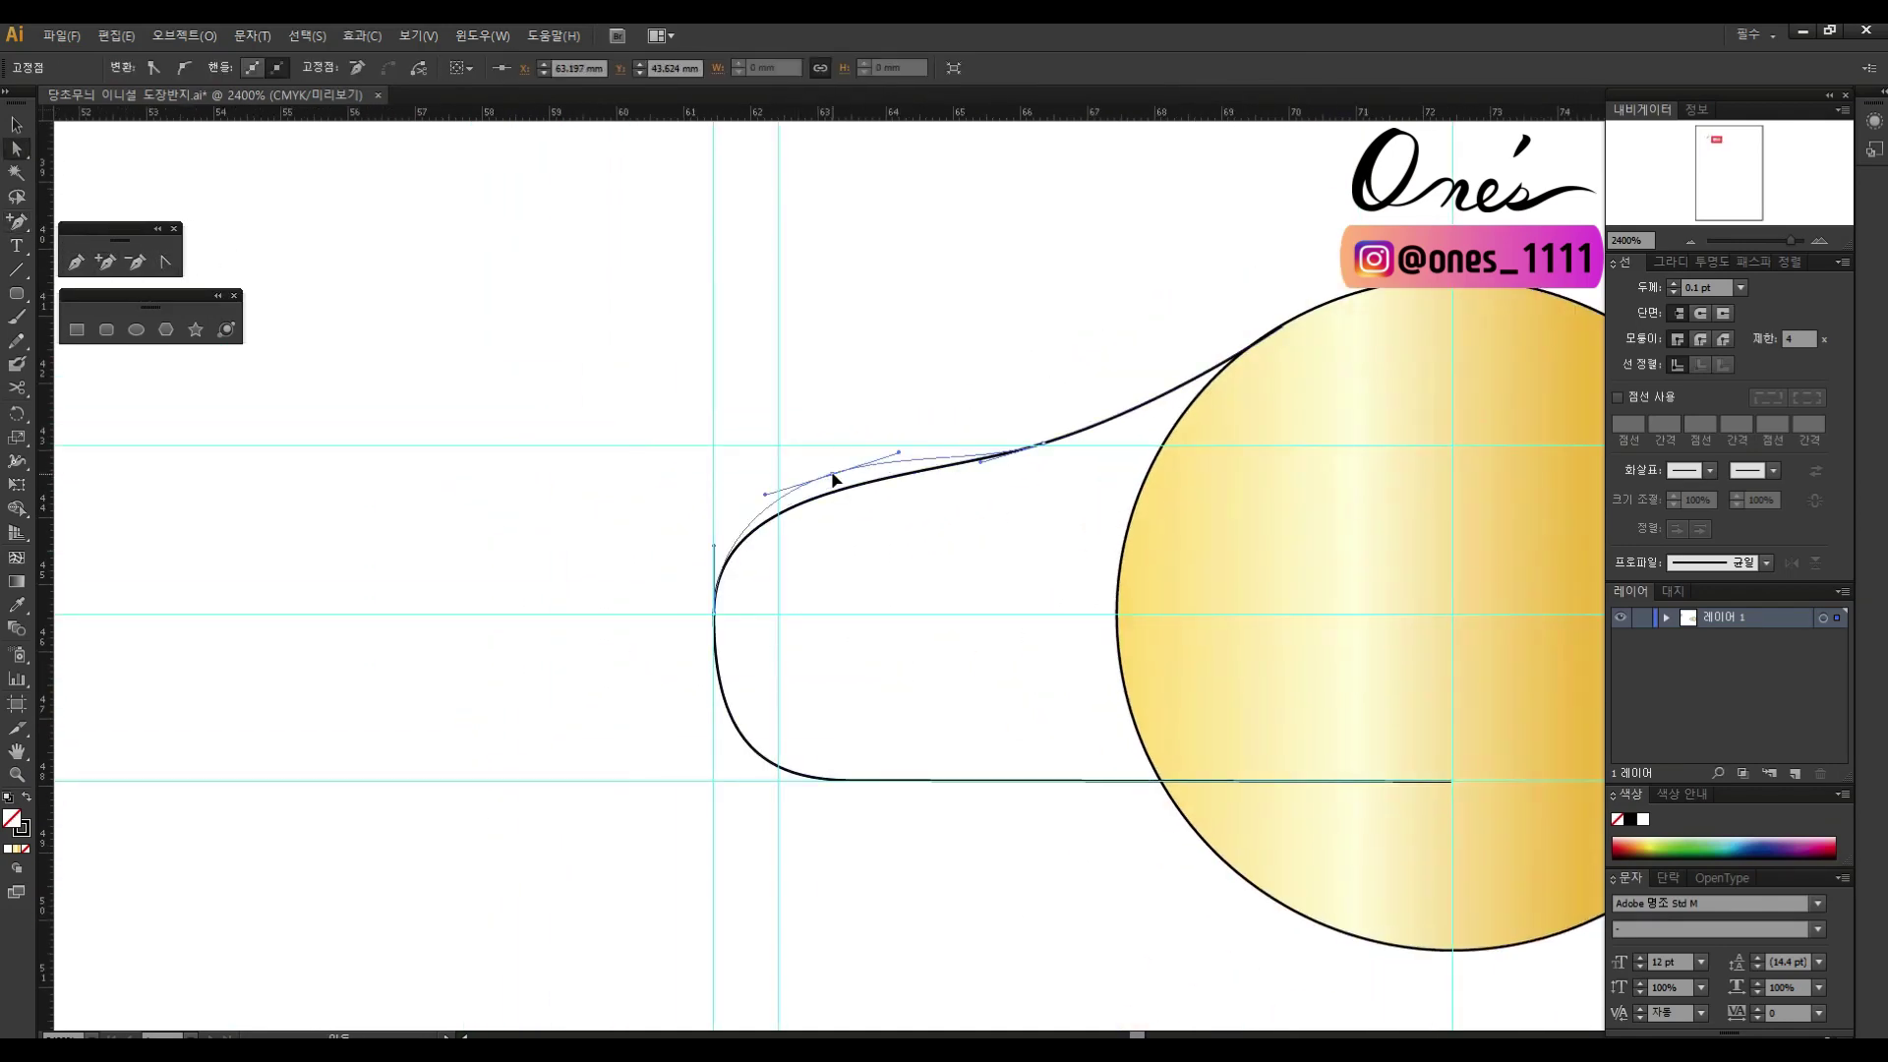
Step: Smooth the shoulder's curve near its rounded end and zoom in to check it
scroll(844, 780, down, 2)
scroll(920, 688, down, 2)
scroll(822, 546, up, 5)
click(876, 557)
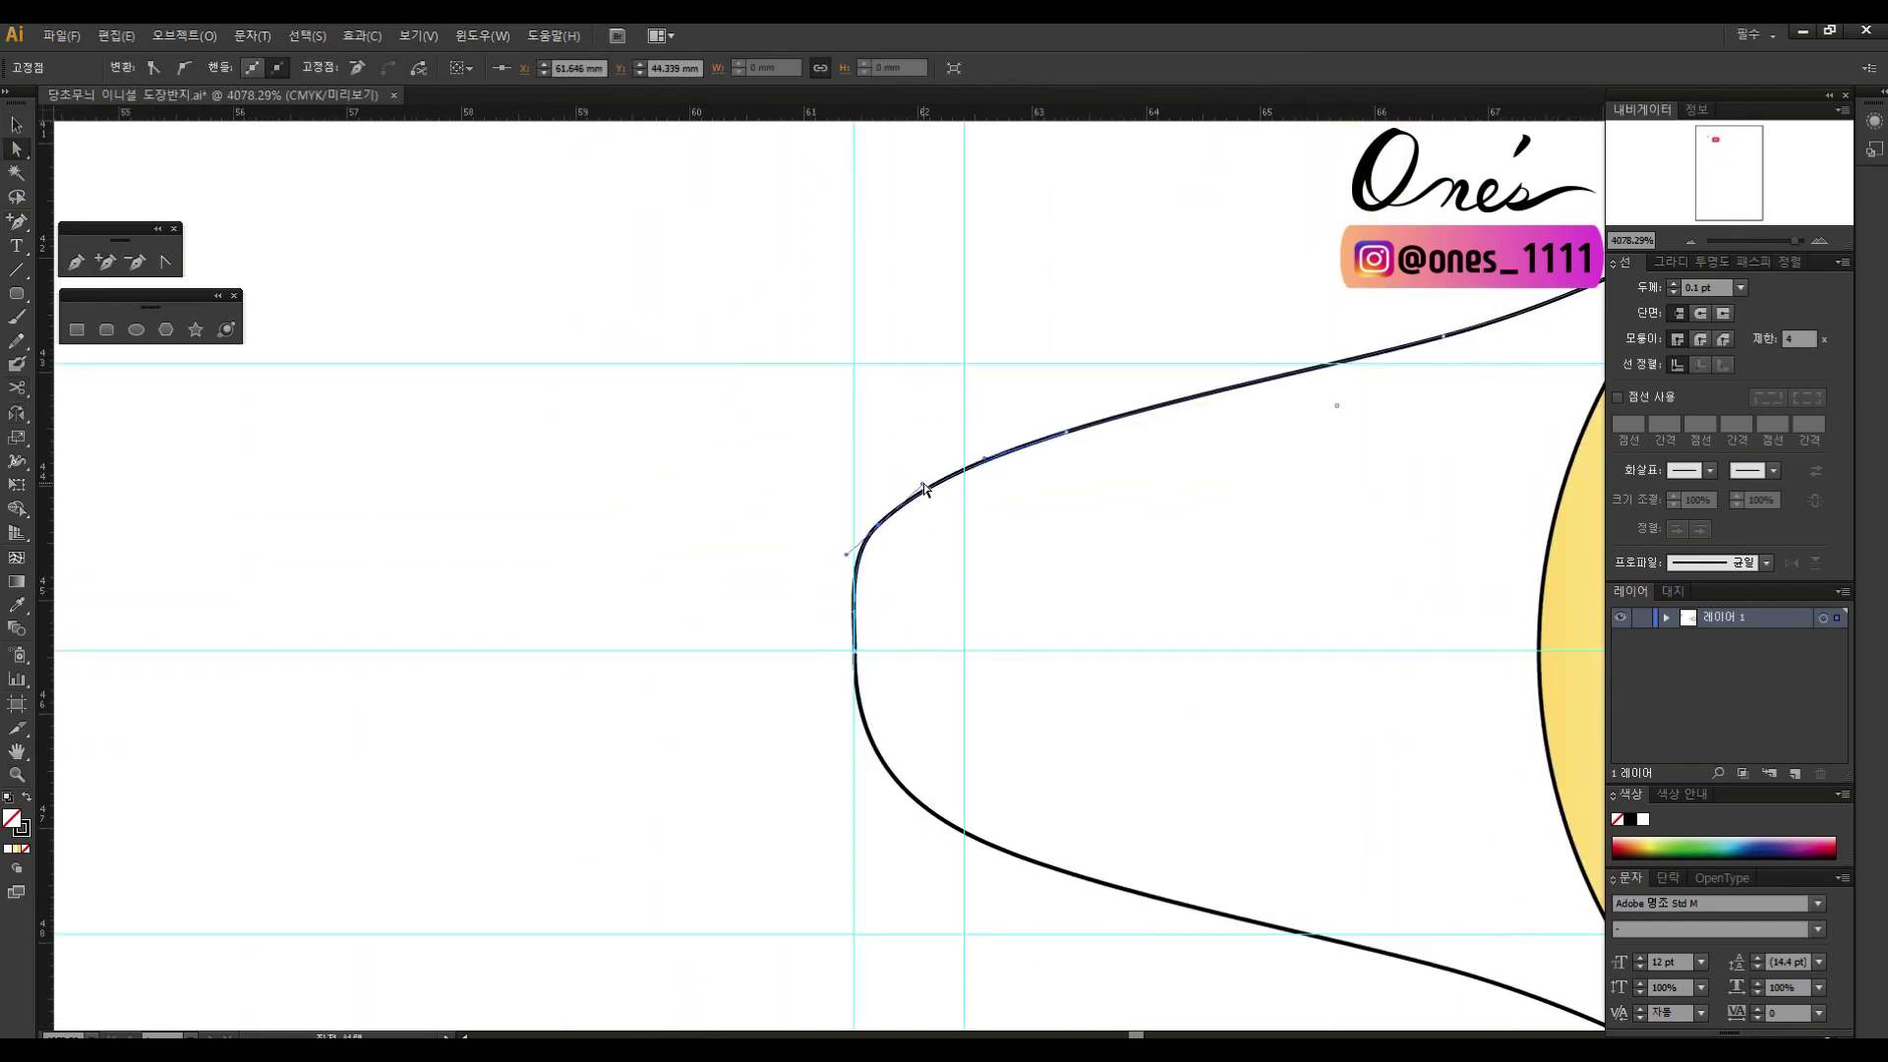
drag(924, 489, 948, 604)
scroll(1159, 519, down, 1)
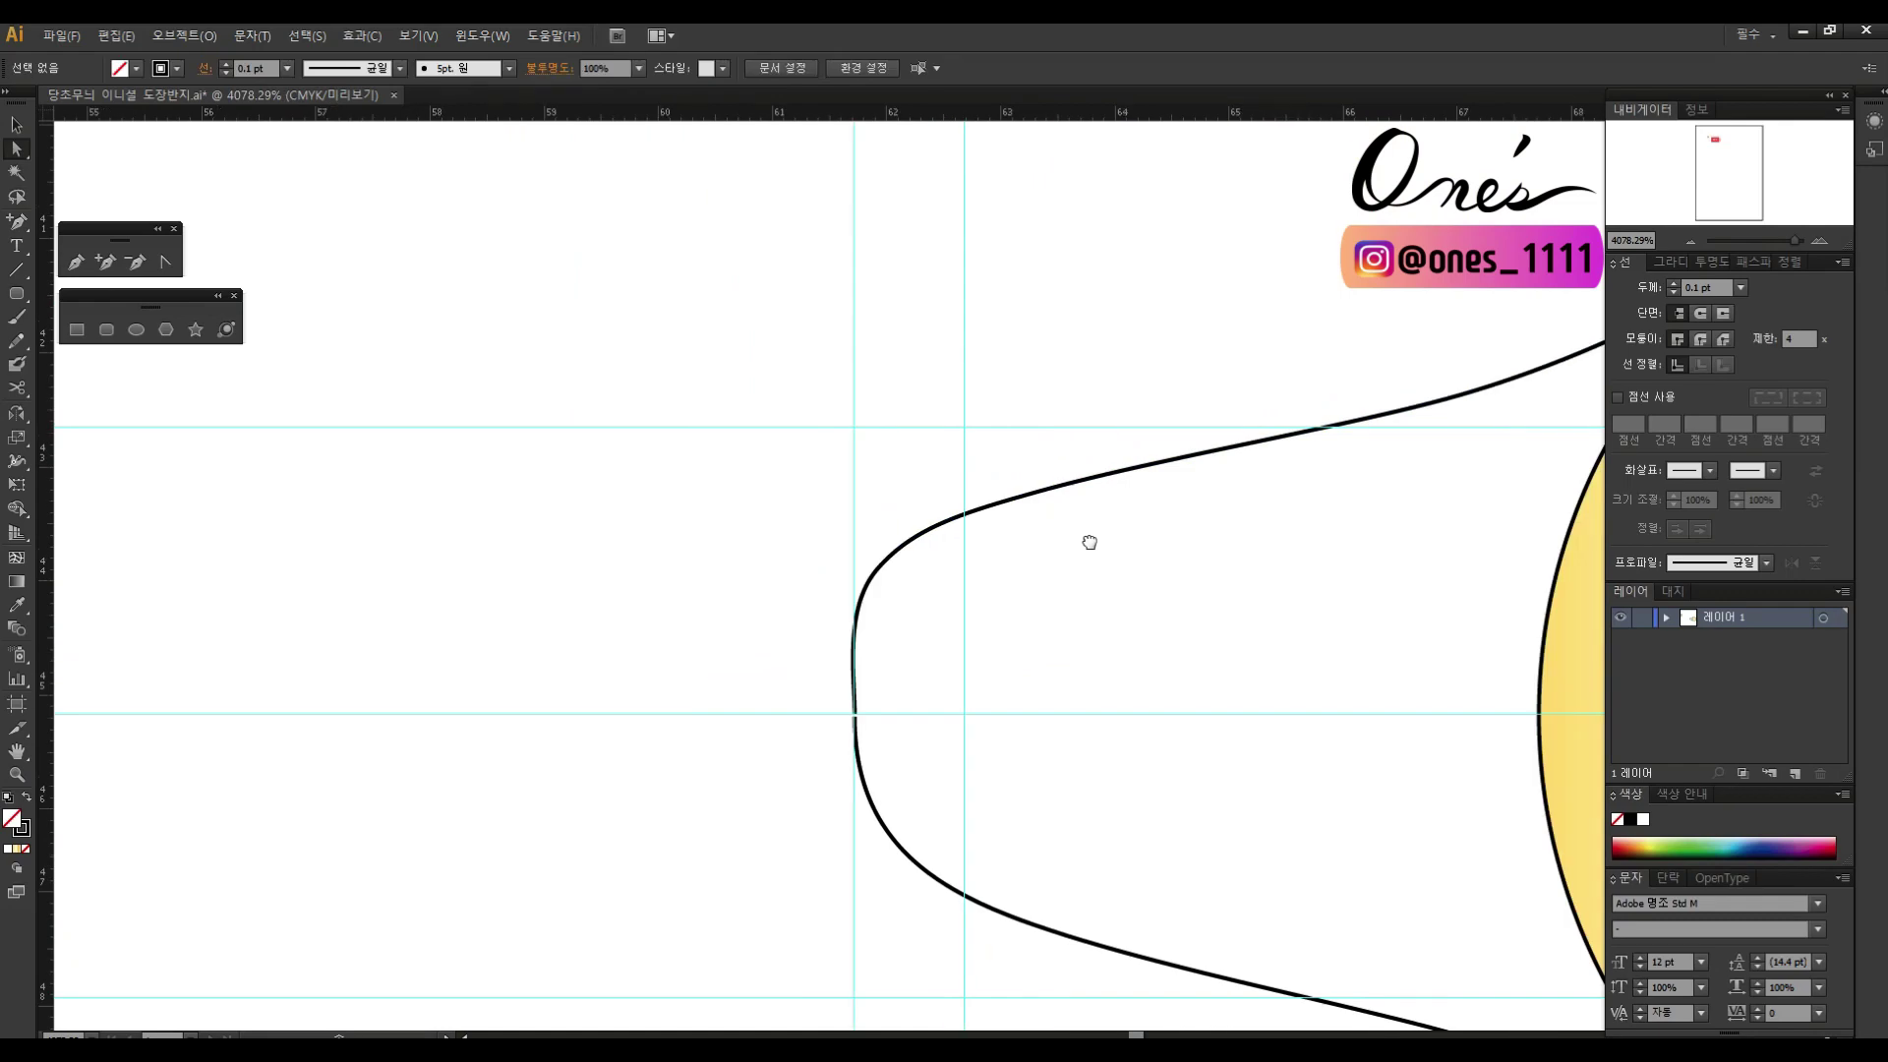
scroll(1046, 531, down, 1)
key(v)
scroll(885, 639, down, 1)
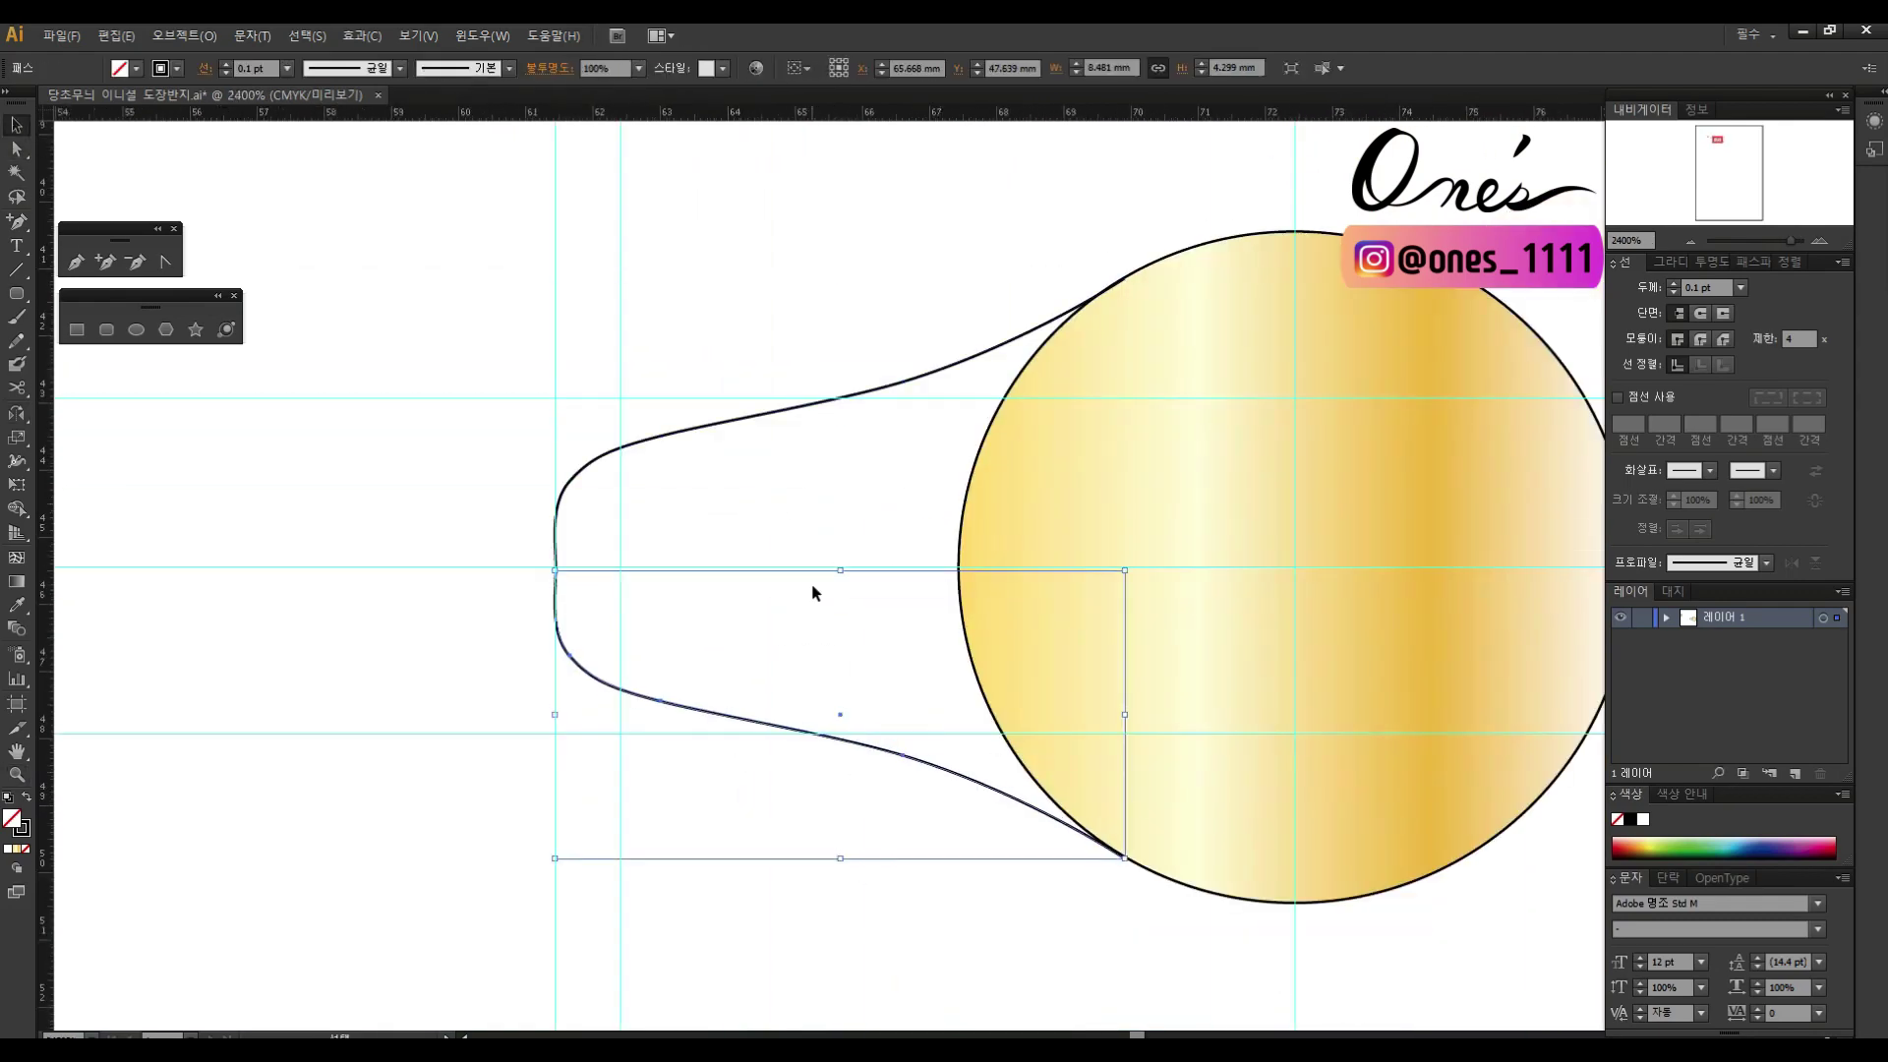
scroll(983, 620, down, 2)
scroll(1046, 547, up, 5)
key(z)
click(924, 649)
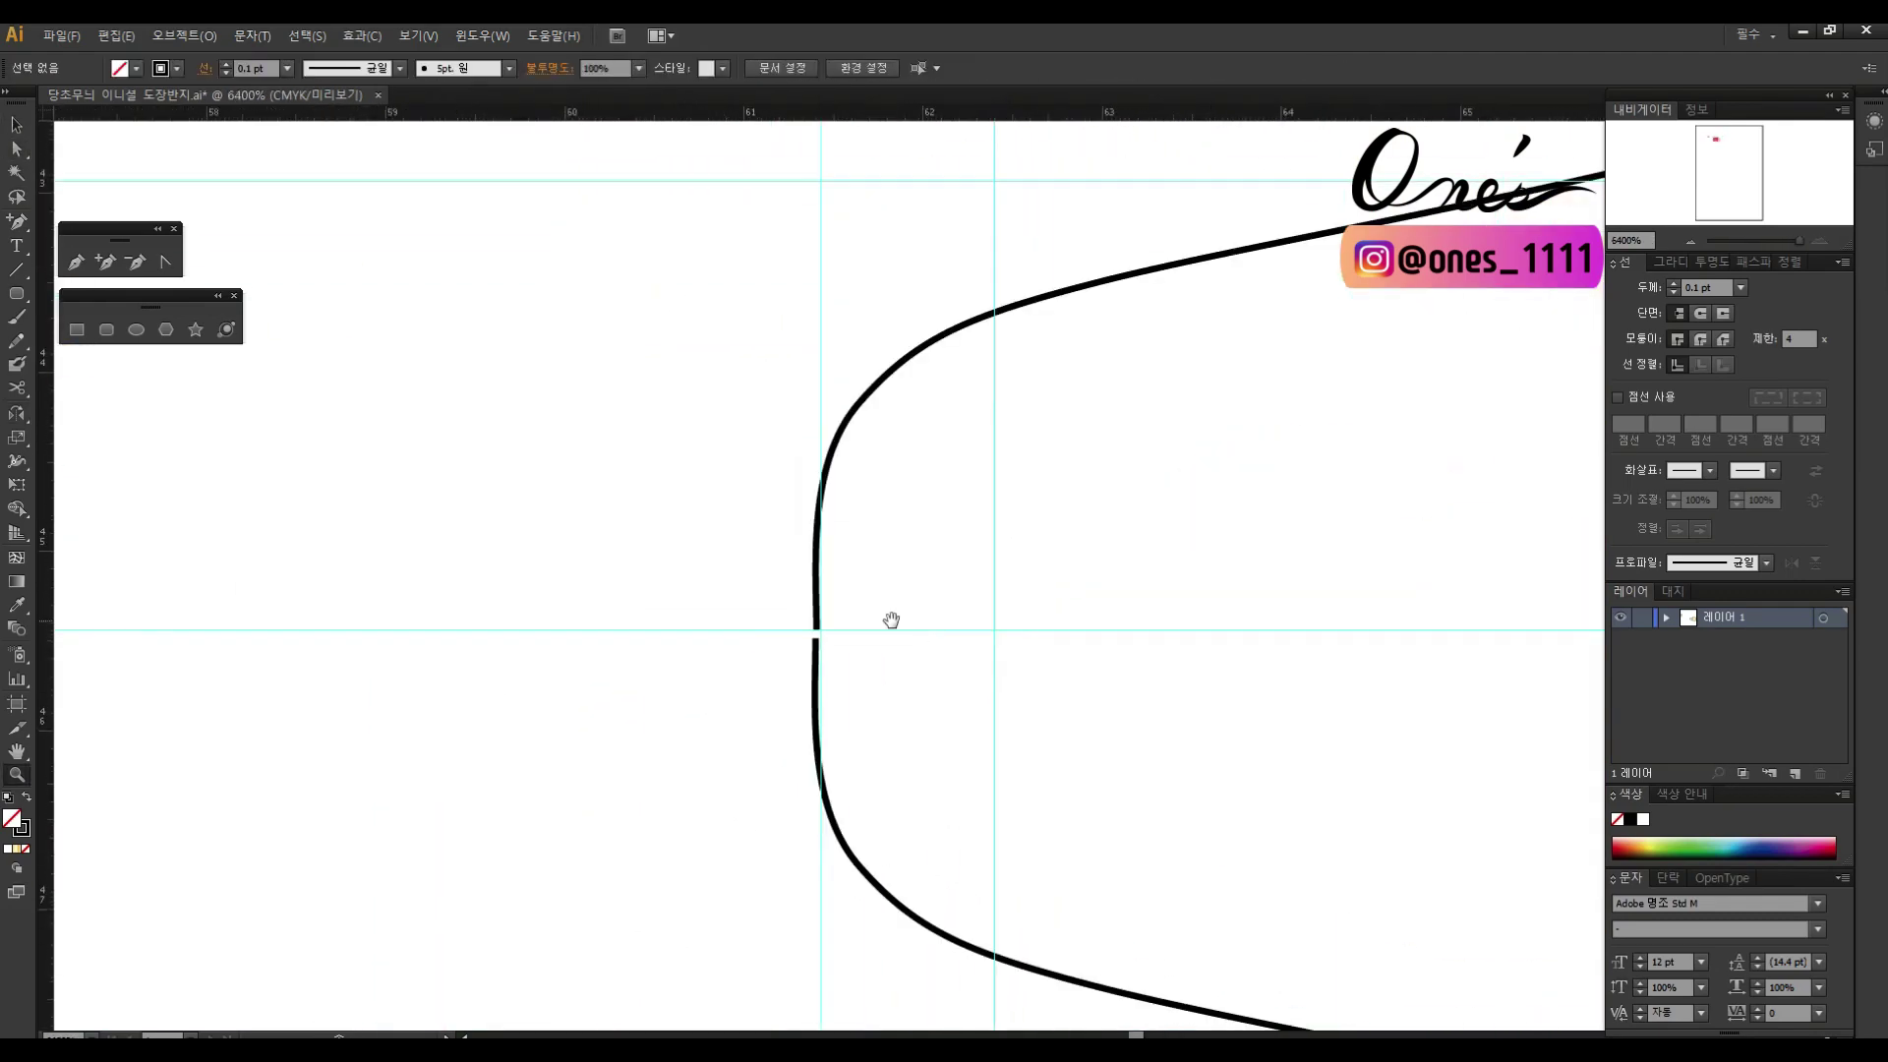
scroll(1082, 662, down, 3)
Step: Fill the shoulder shape with the gold gradient running vertically
key(v)
click(1278, 900)
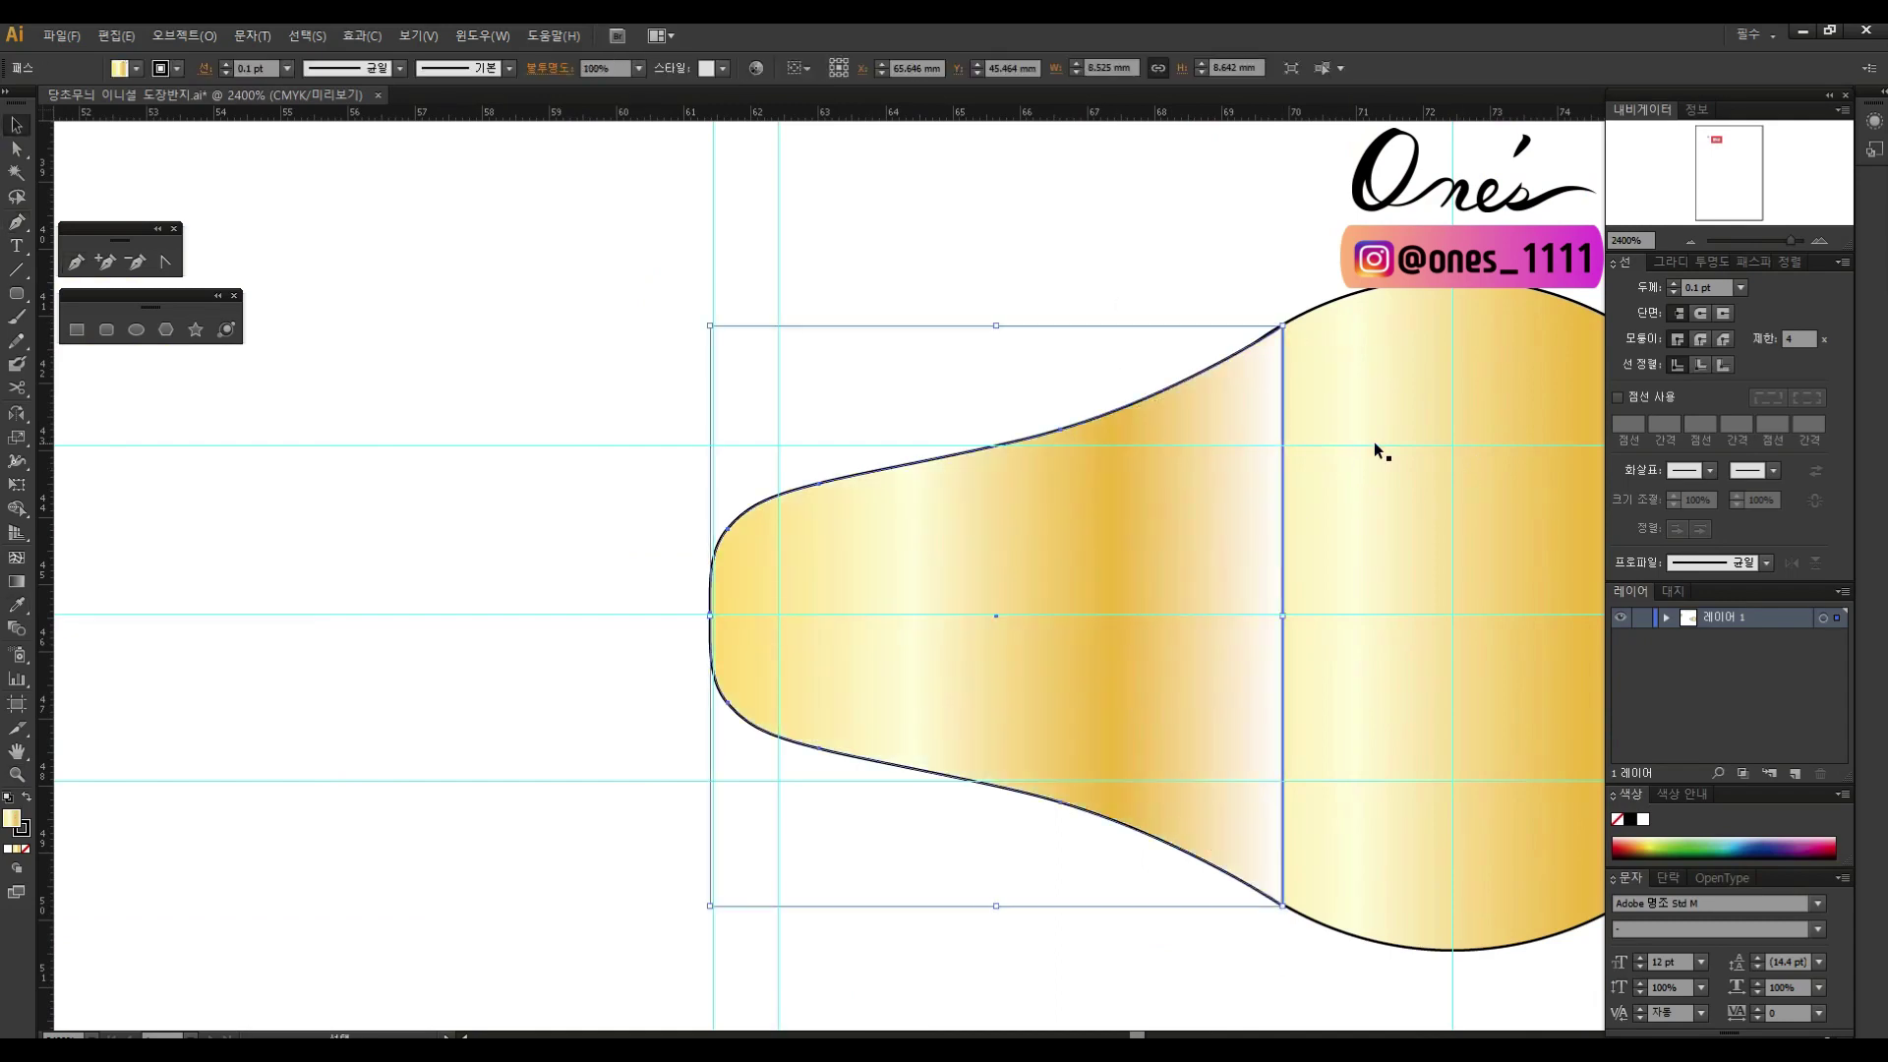
scroll(869, 573, down, 1)
scroll(962, 578, down, 2)
scroll(796, 450, up, 3)
key(g)
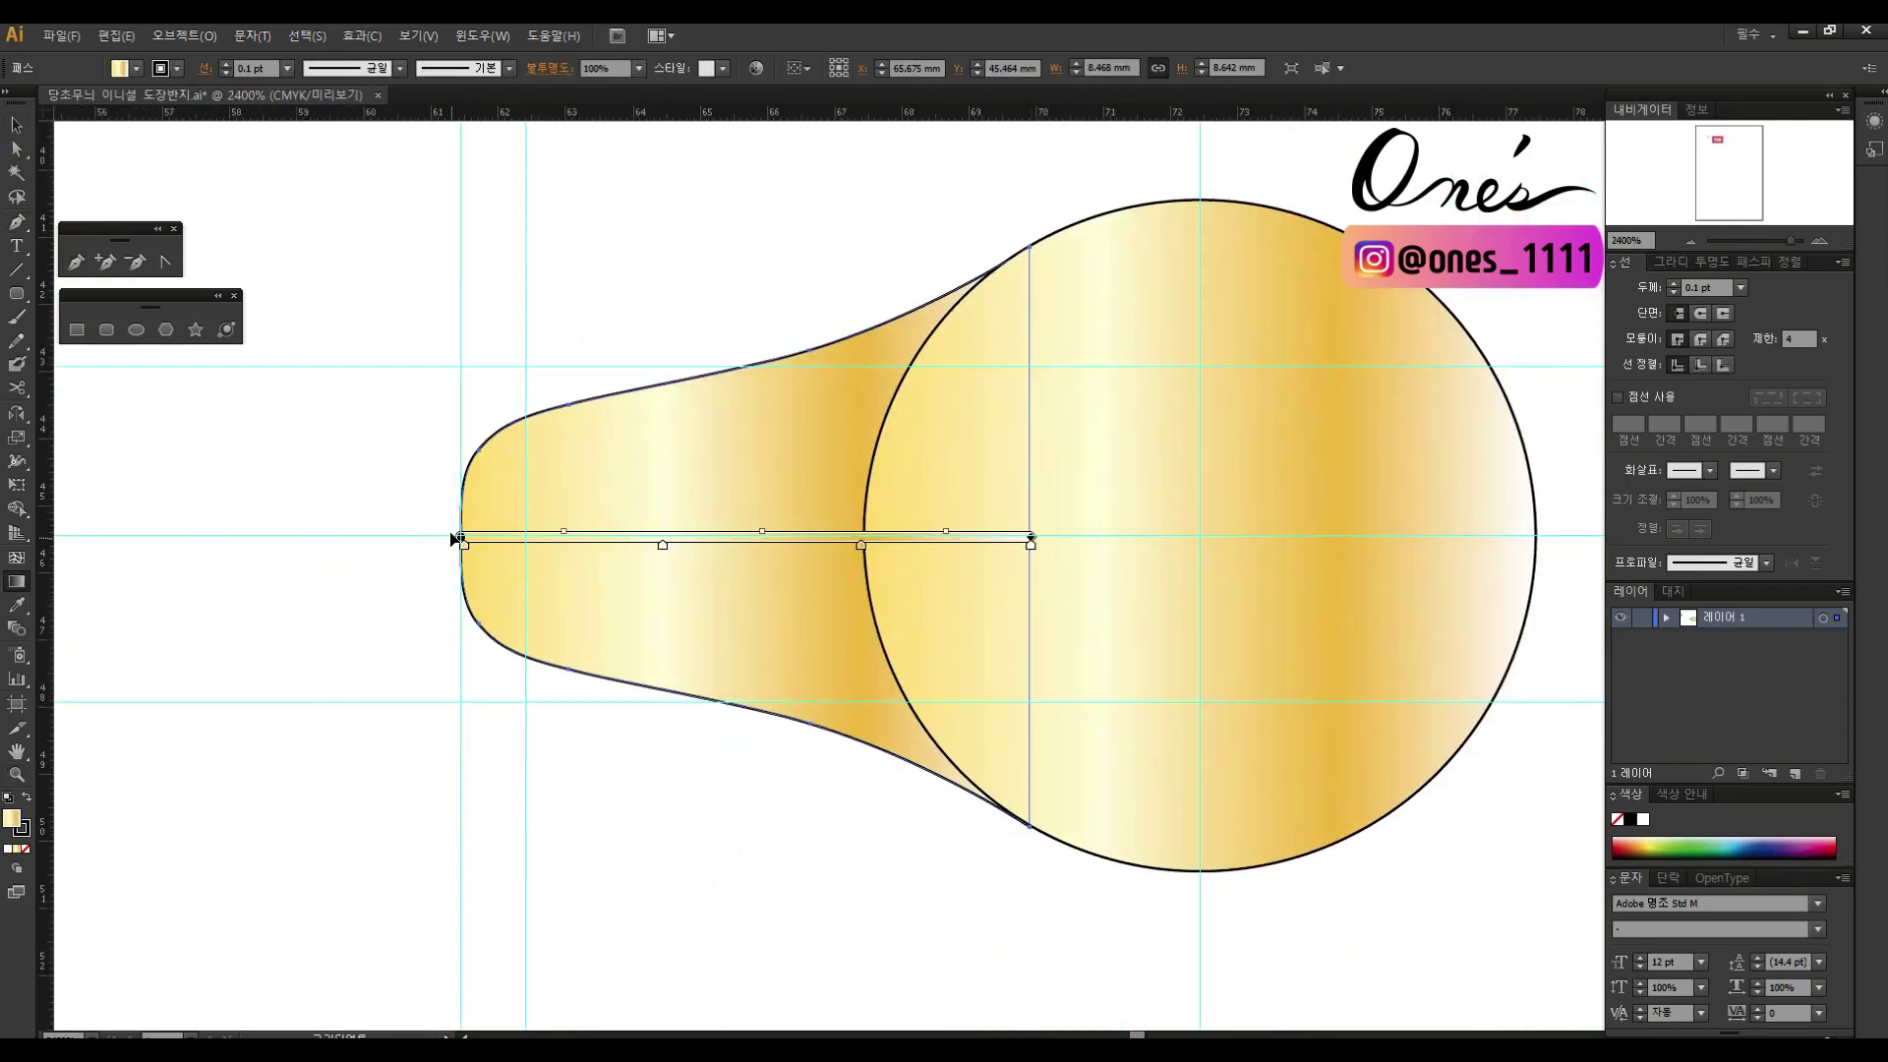
drag(745, 774, 746, 203)
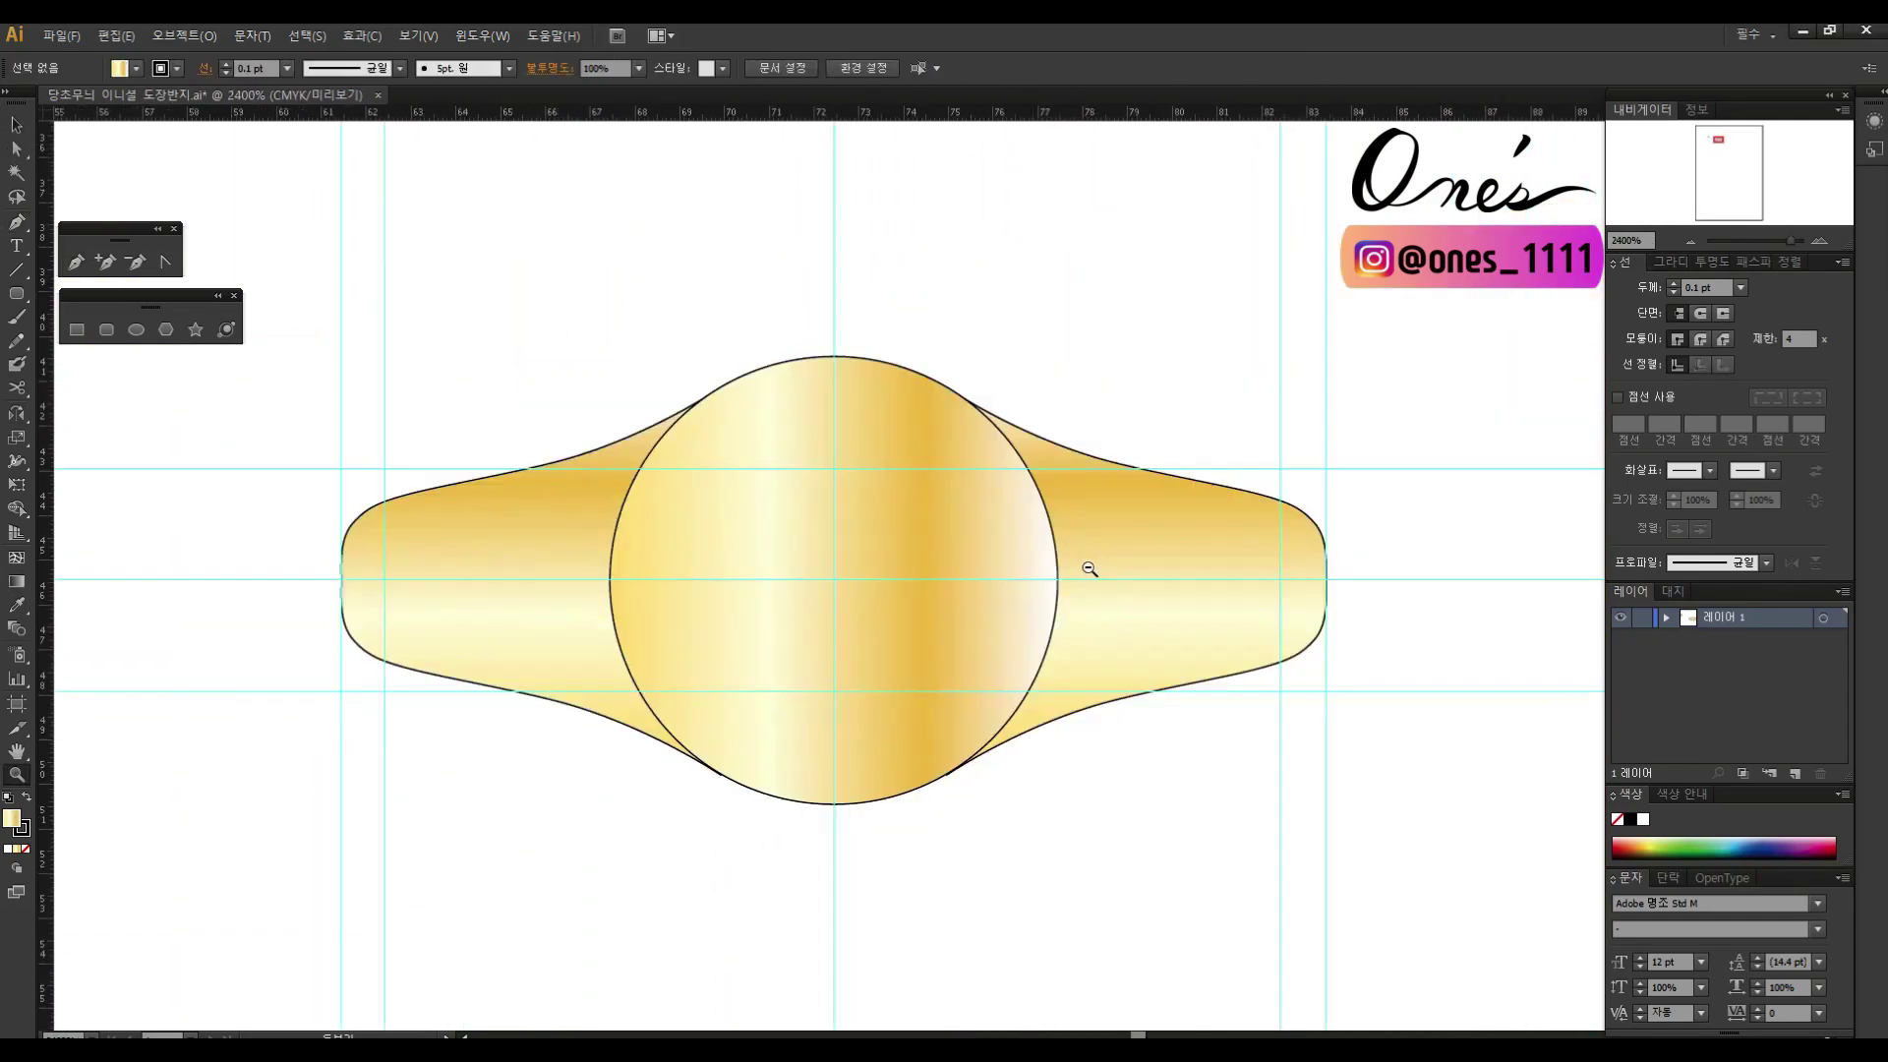
Step: Paste a copy of the gold circle below the top view and resize it
scroll(922, 285, down, 2)
key(ctrl+v)
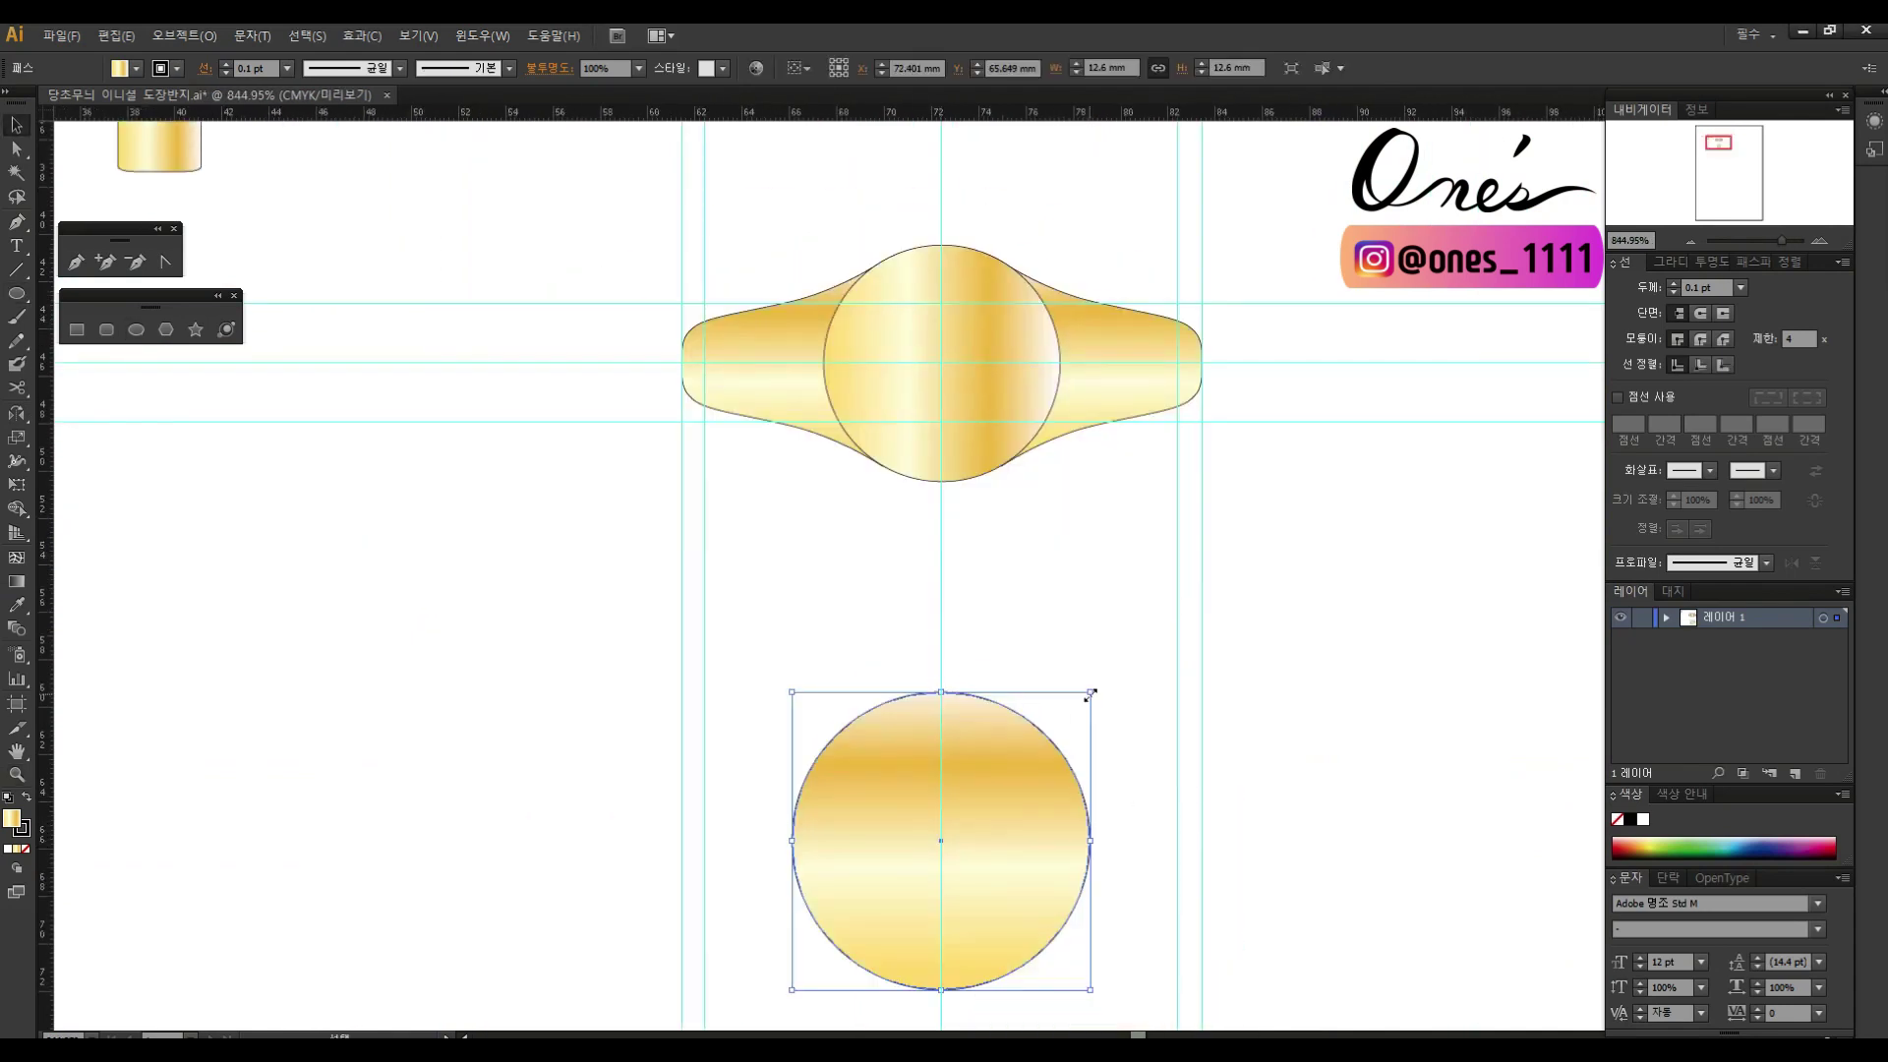
text(.6)
key(Return)
scroll(1193, 734, down, 2)
drag(1193, 114, 1195, 737)
key(s)
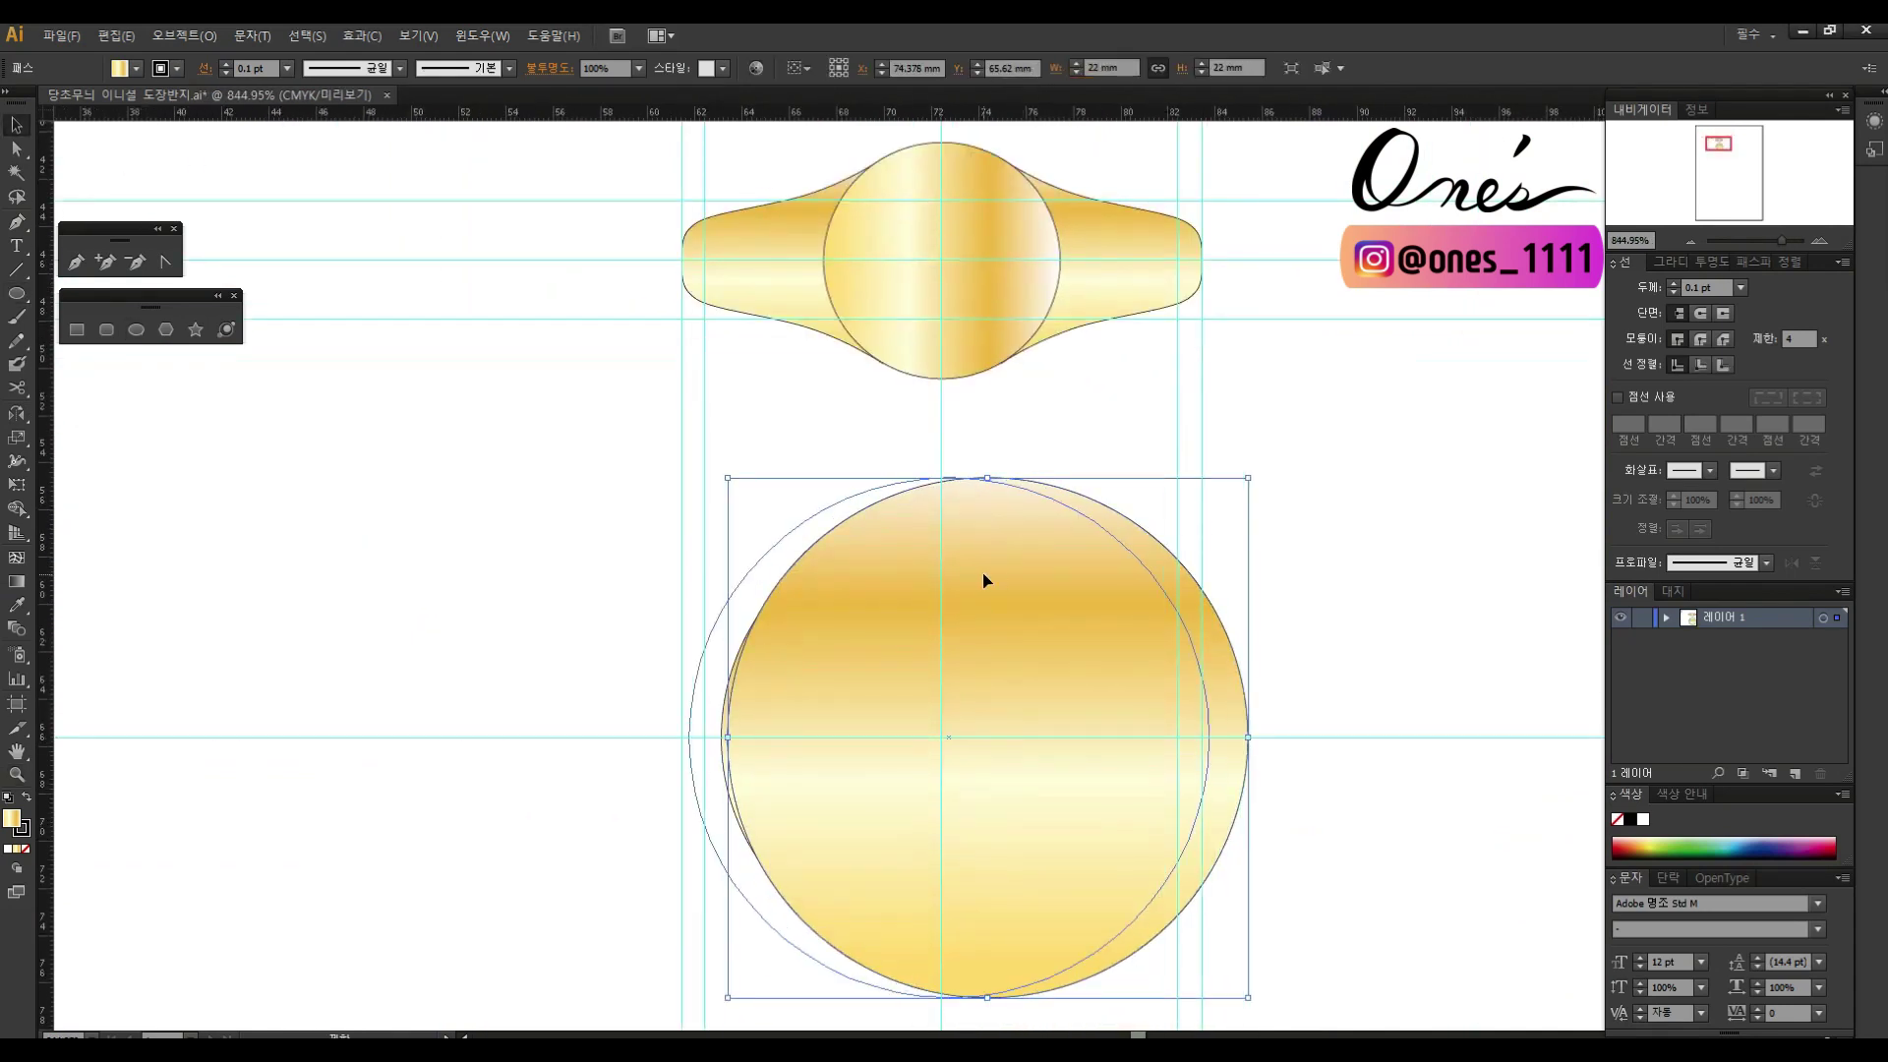
drag(1033, 644, 1358, 654)
Step: In Outline view, pull the outer circle's top anchor flat to the line end
scroll(910, 374, up, 2)
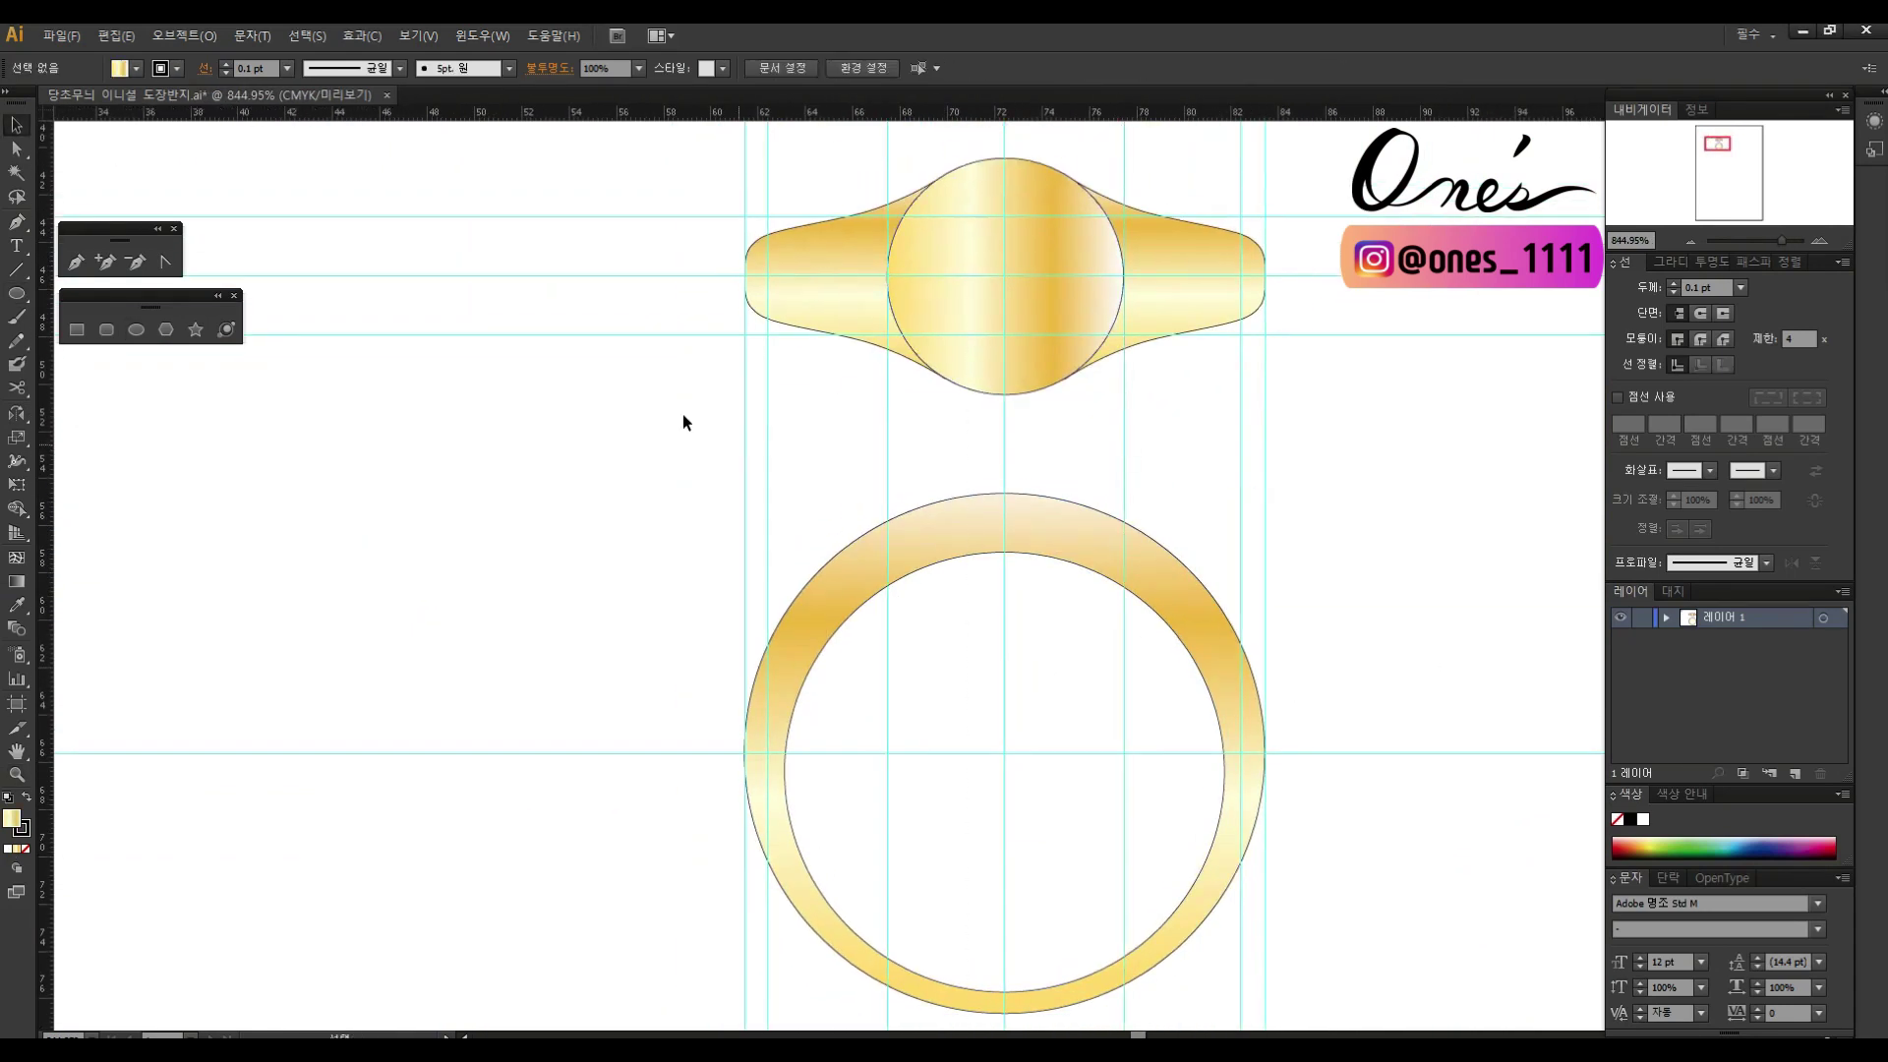
scroll(1185, 483, up, 2)
scroll(961, 552, down, 1)
scroll(960, 552, up, 2)
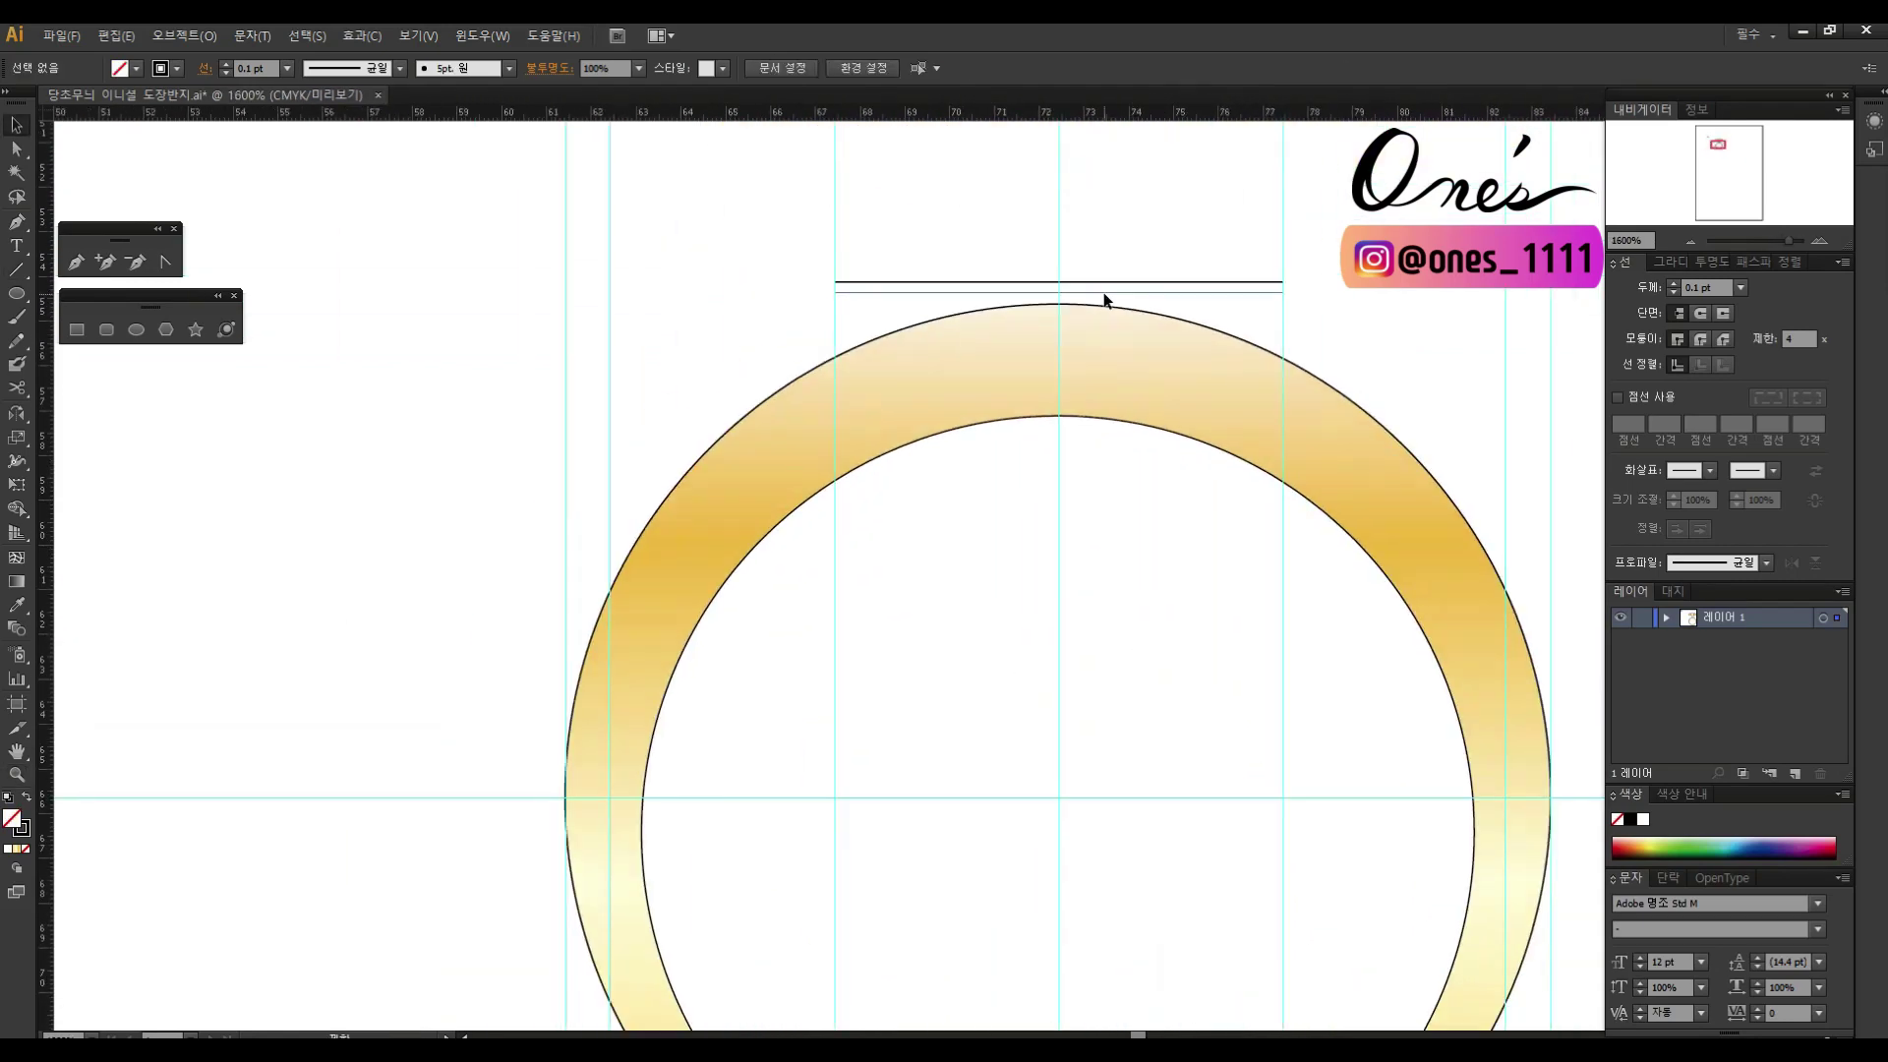
key(ctrl+y)
ctrl+click(993, 325)
mouse_move(1151, 292)
mouse_down()
mouse_move(930, 283)
mouse_move(1240, 270)
mouse_up()
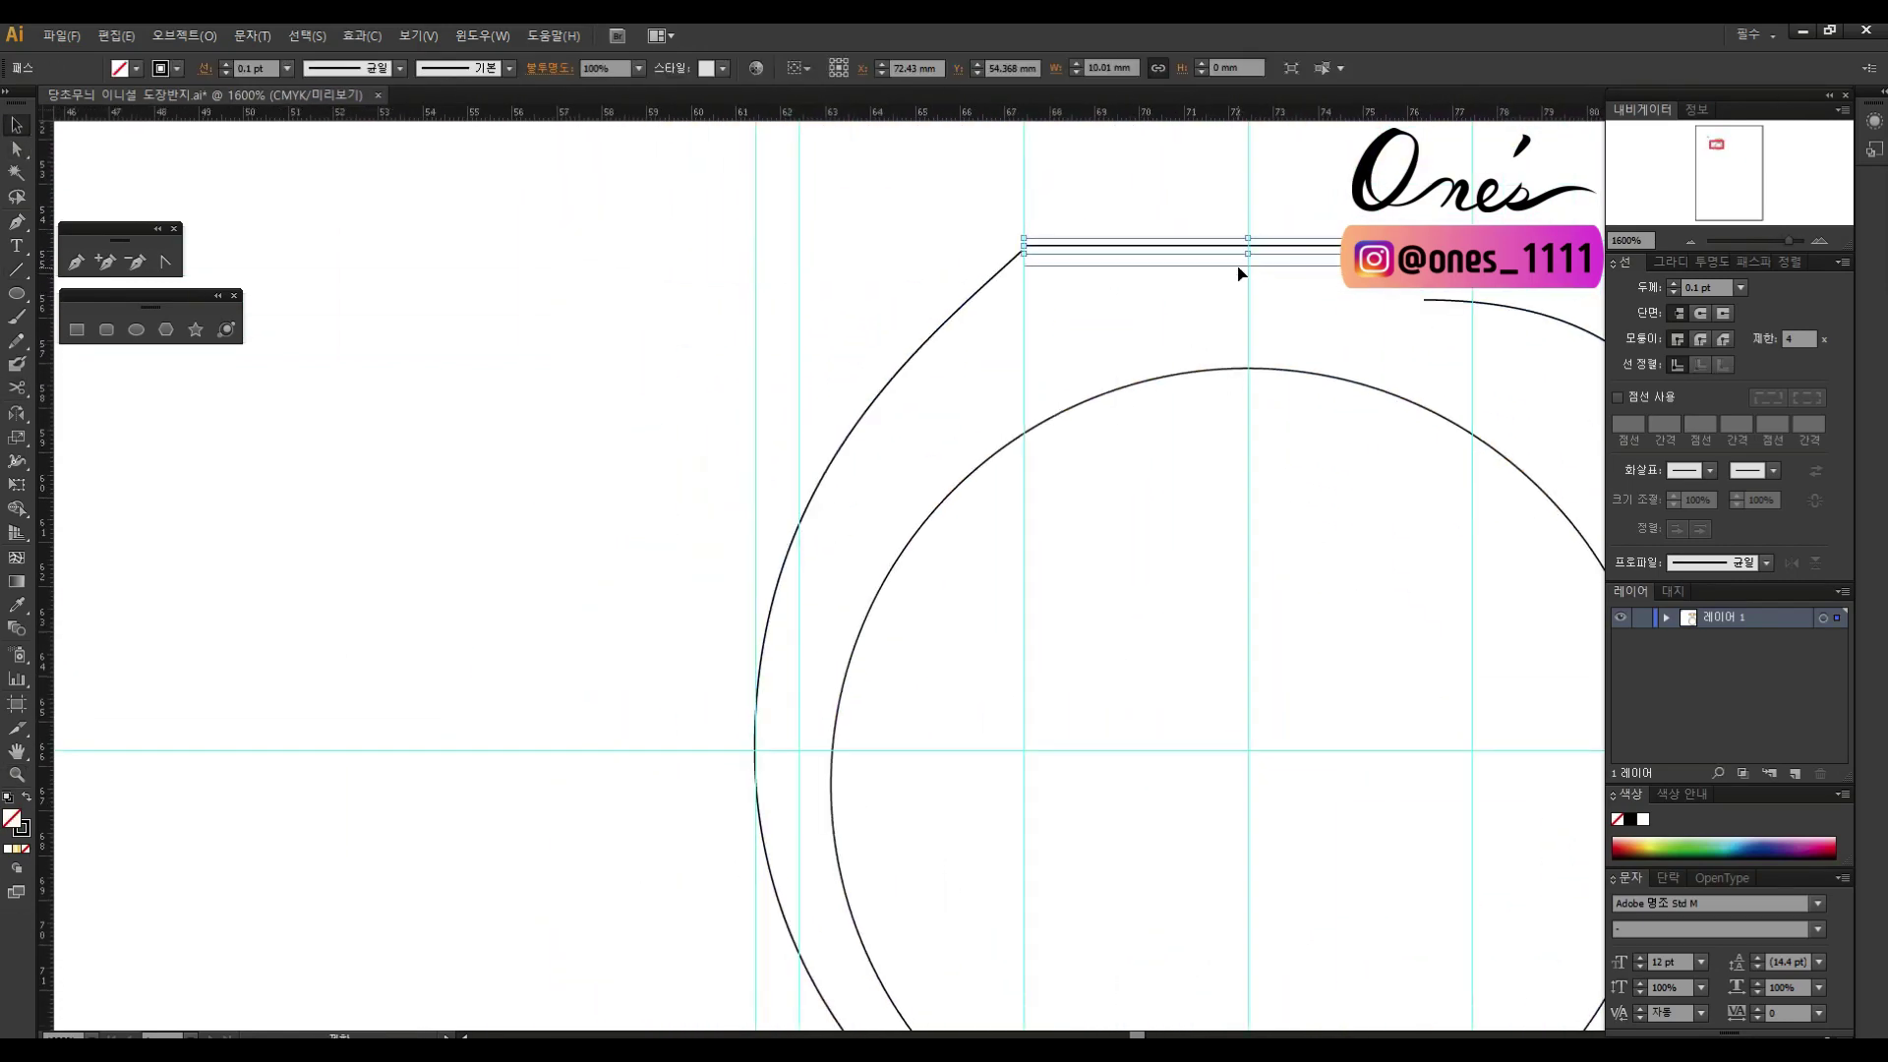
scroll(965, 231, up, 1)
scroll(1096, 430, down, 3)
scroll(999, 705, up, 3)
scroll(1191, 459, down, 2)
scroll(830, 498, up, 1)
scroll(1542, 371, up, 2)
scroll(1190, 459, down, 3)
scroll(1330, 484, up, 3)
Step: Combine the circles with Pathfinder into a flat-topped gold band
ctrl+click(1330, 484)
scroll(1330, 484, down, 2)
click(944, 374)
click(1741, 261)
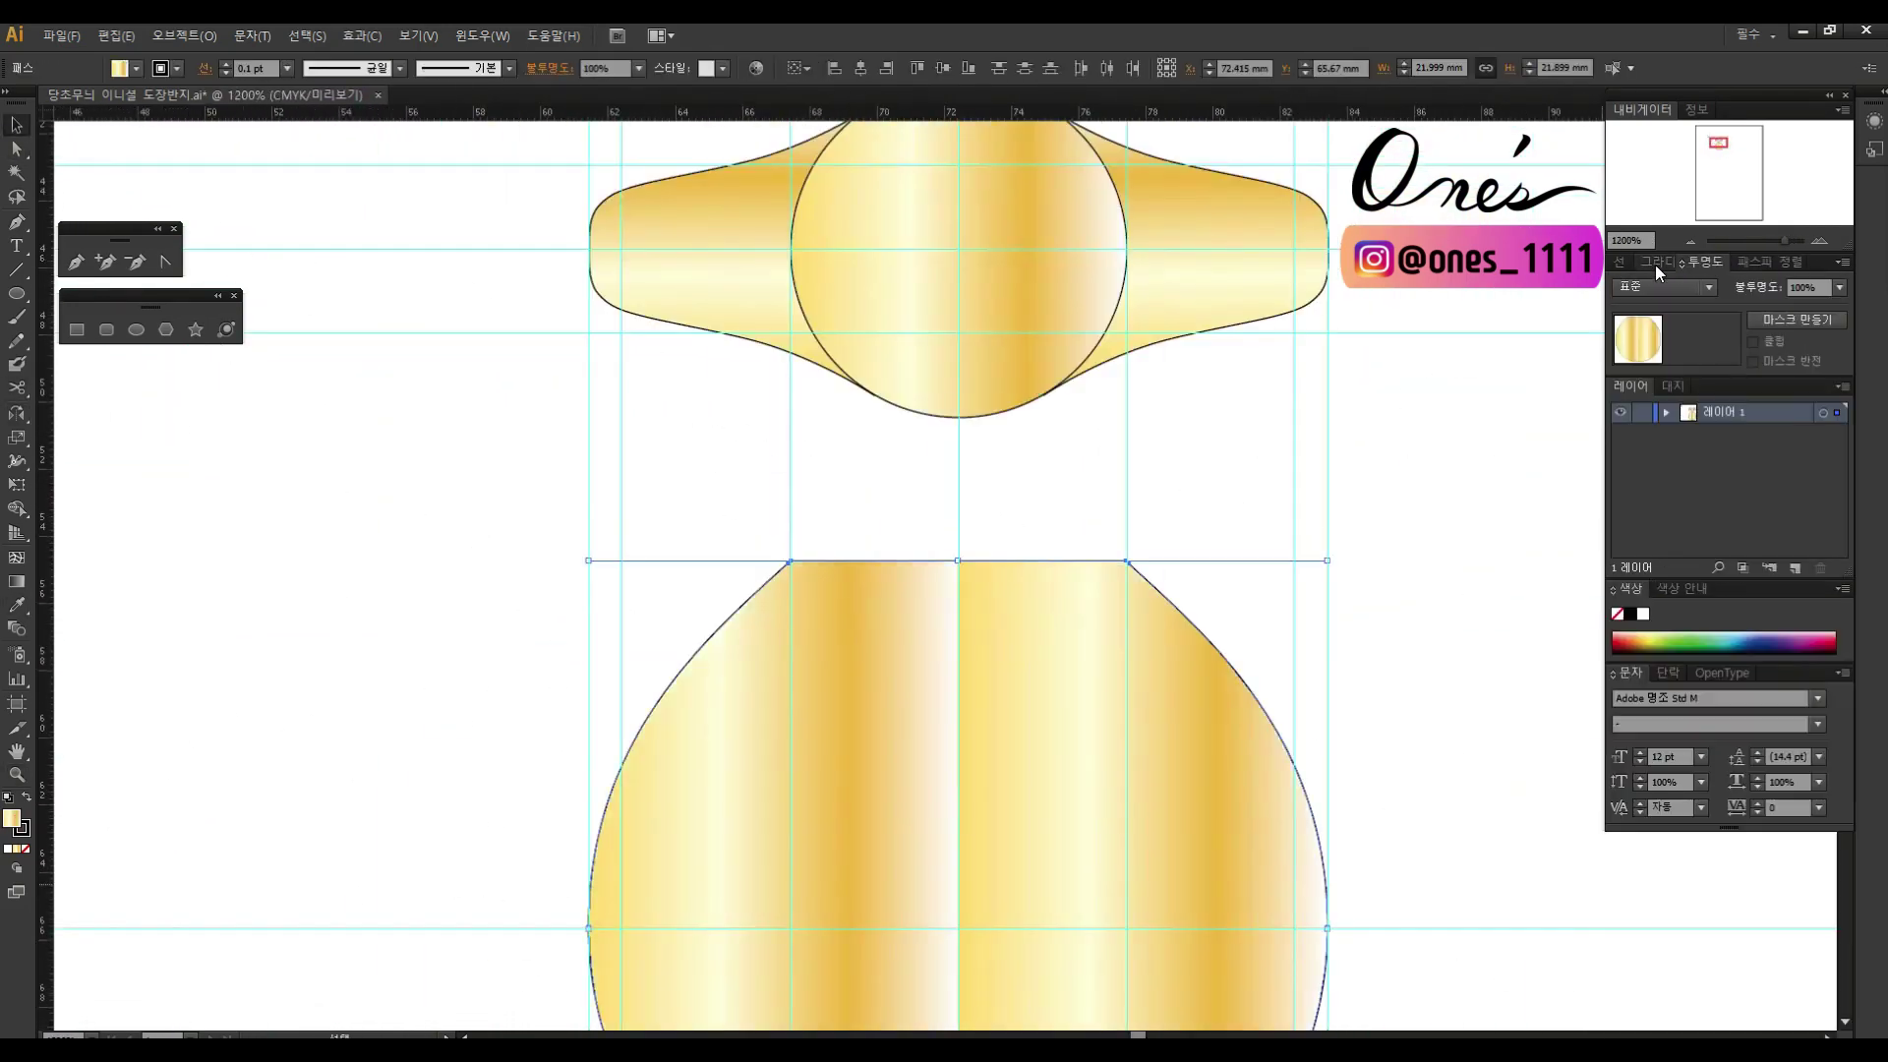
scroll(1117, 692, down, 2)
scroll(1230, 144, up, 2)
click(1230, 143)
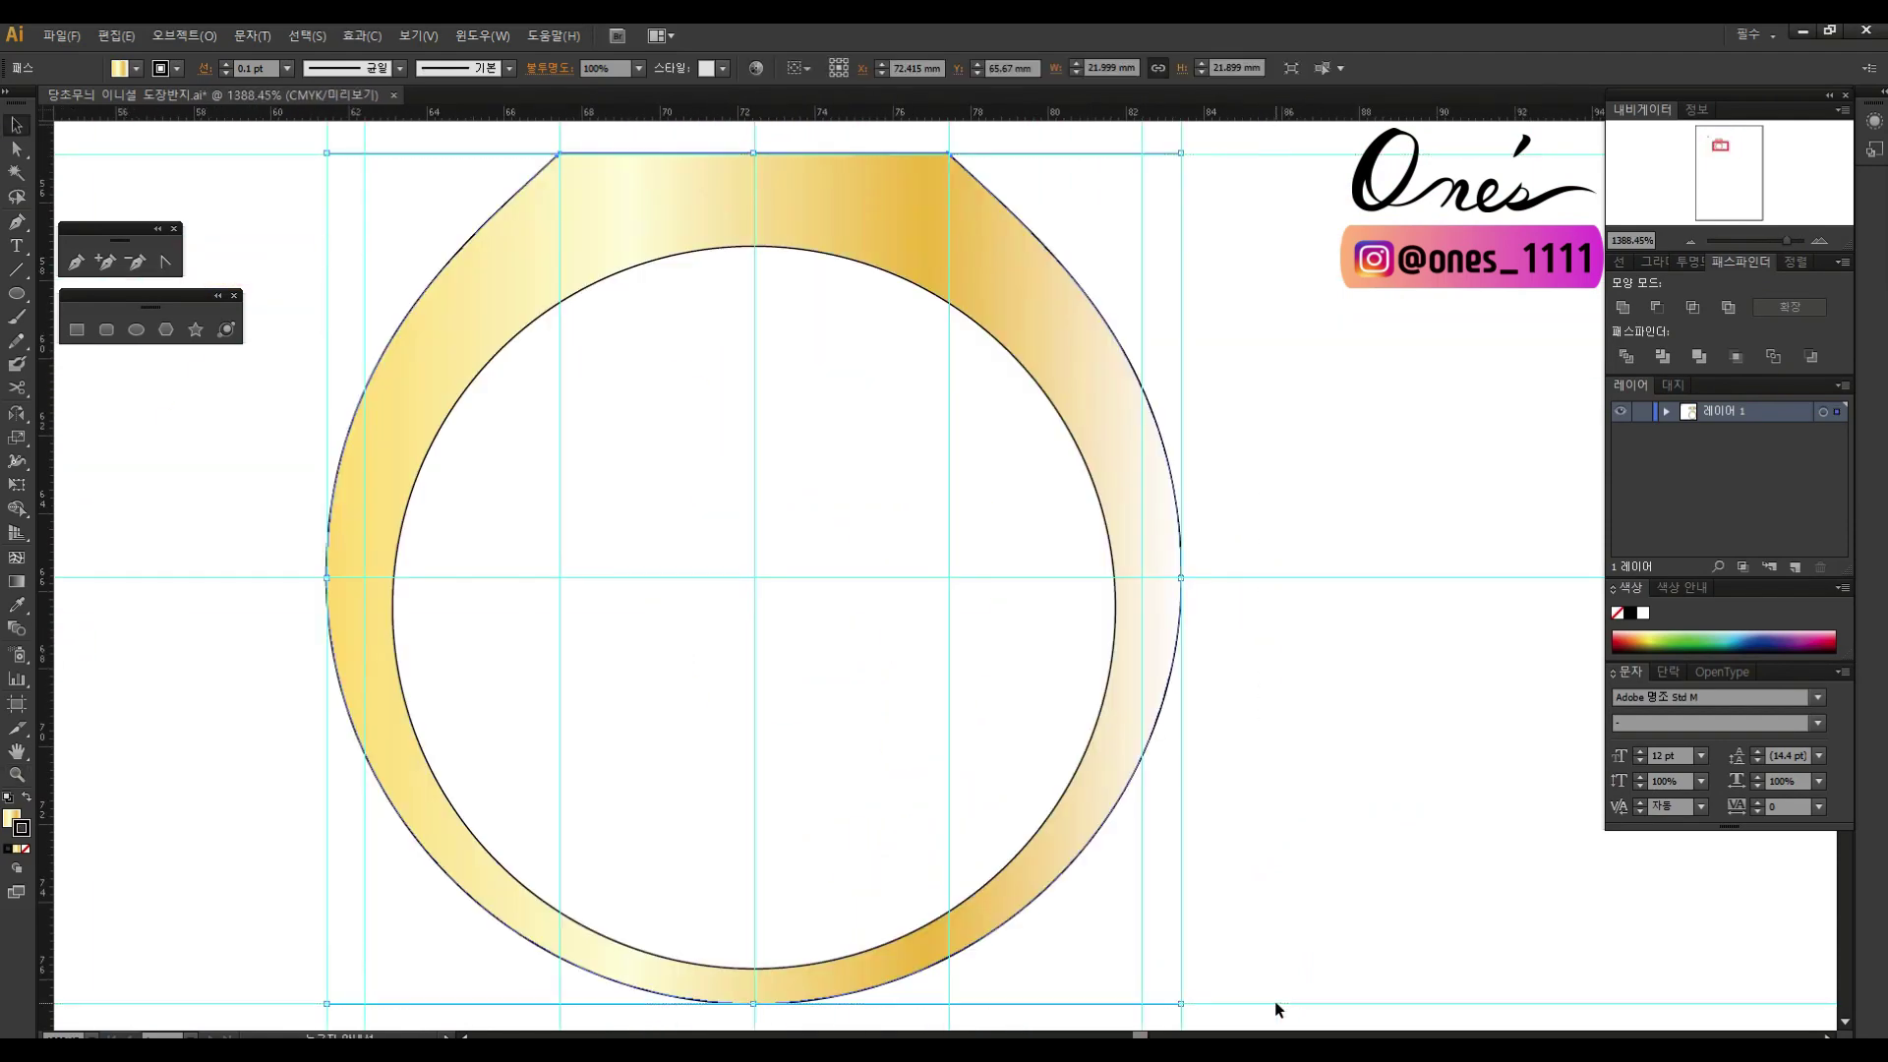
Step: Move the horizontal line down beneath the band and shorten it
scroll(795, 282, down, 2)
scroll(1173, 330, up, 2)
drag(1277, 357, 1180, 452)
scroll(927, 639, down, 2)
key(backslash)
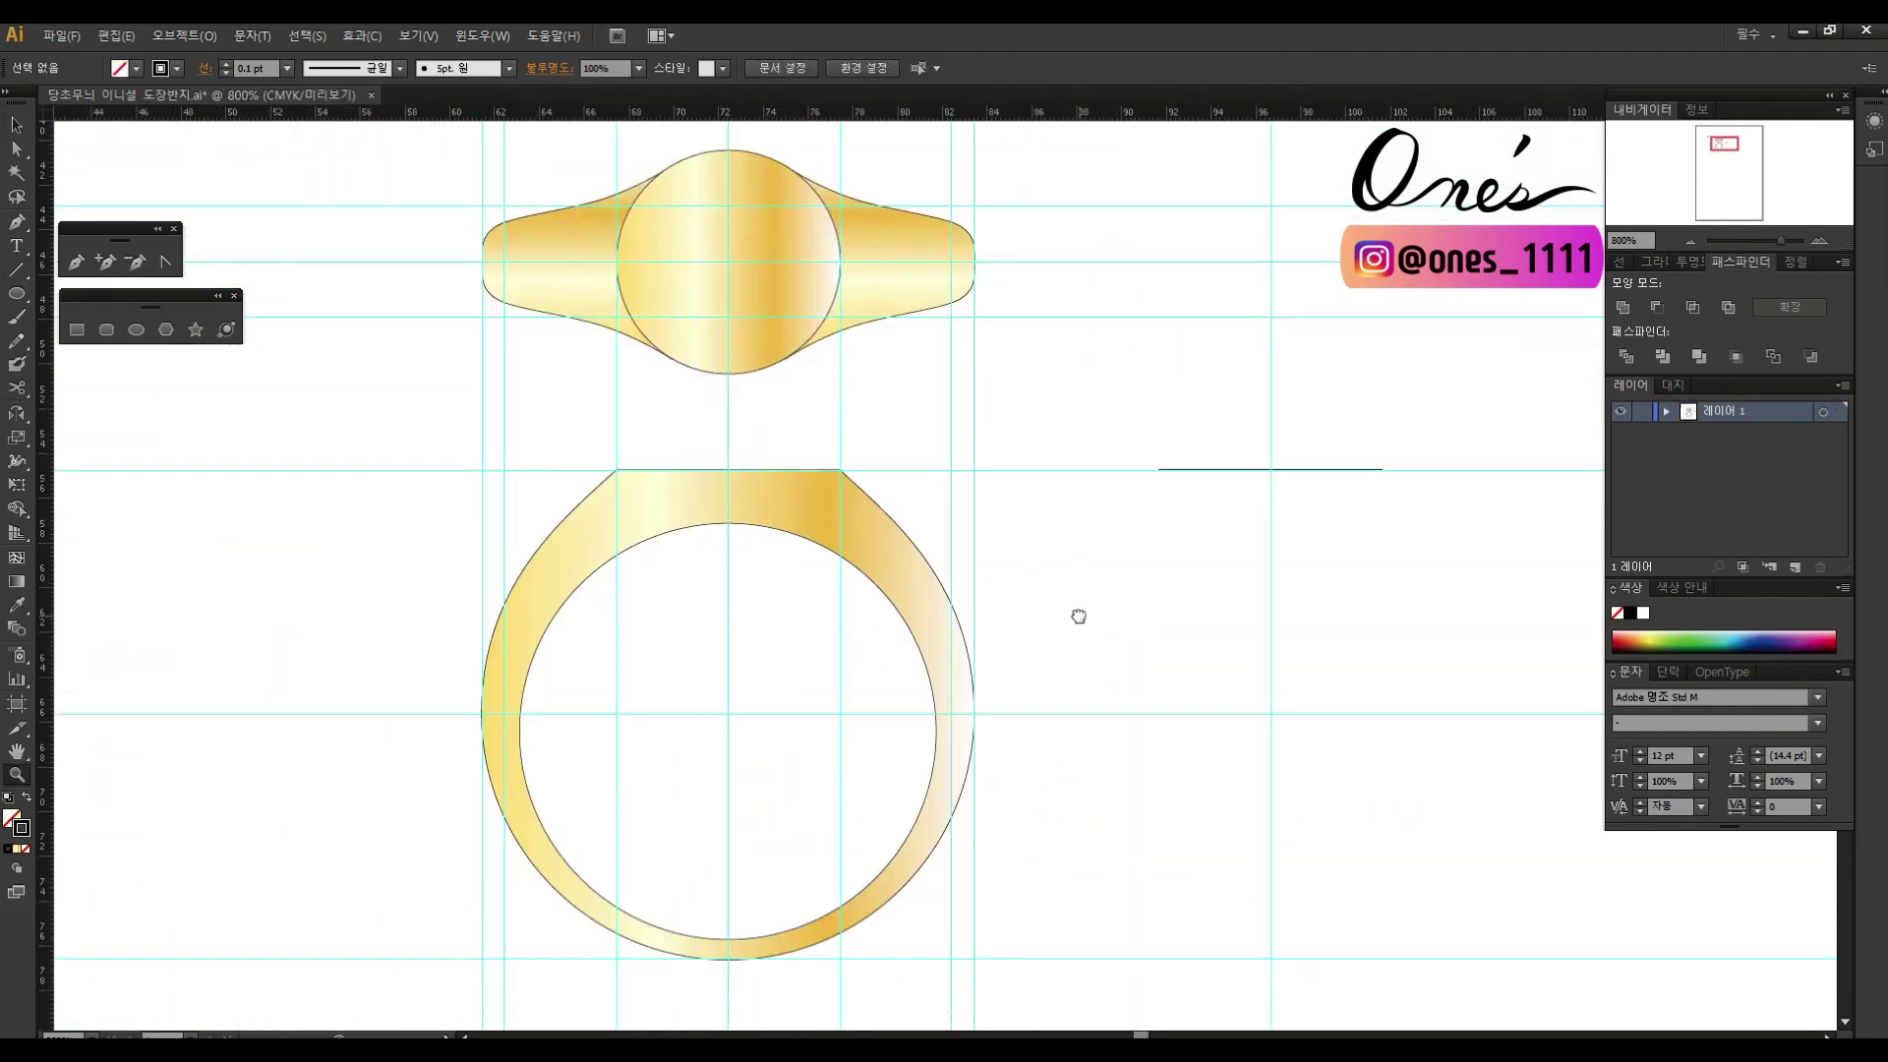
Step: Select the 10 mm line and the U-shaped side-view path, undoing the last change
scroll(1141, 672, down, 3)
click(1268, 697)
scroll(1295, 667, down, 2)
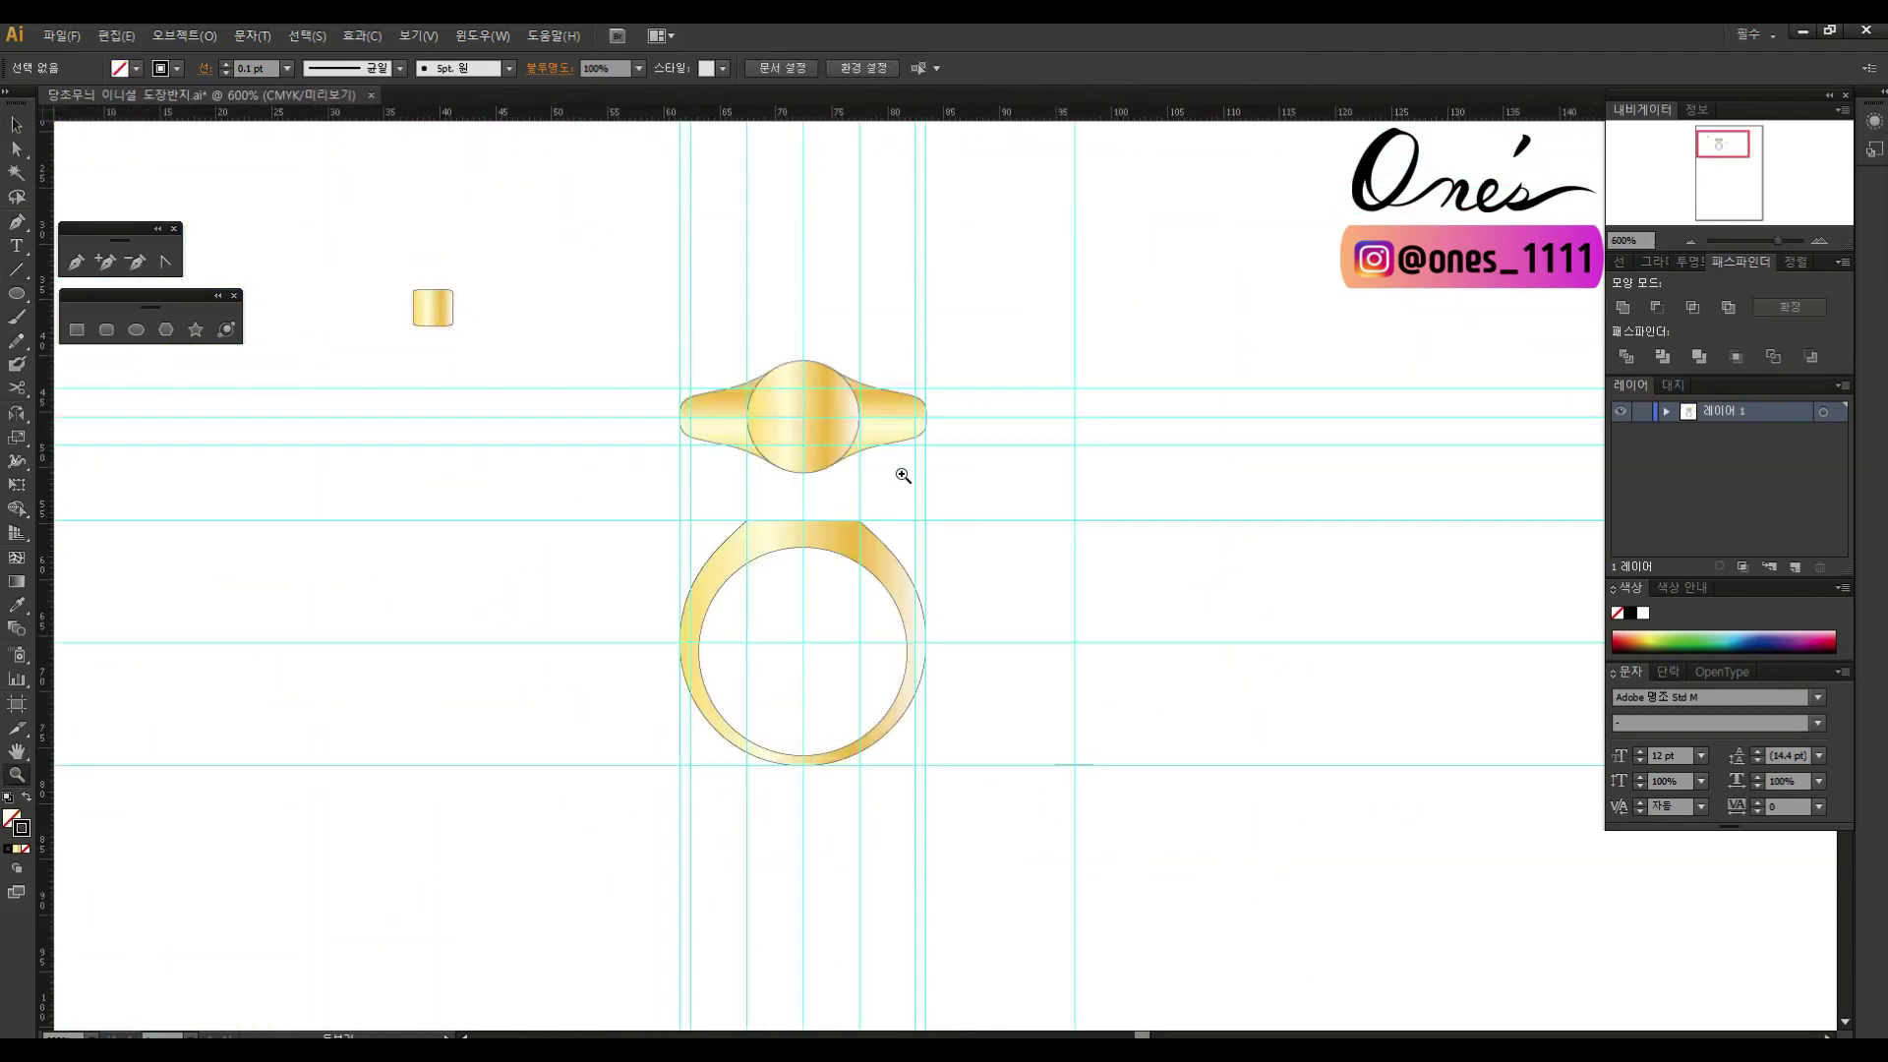
scroll(953, 641, up, 2)
click(983, 322)
scroll(102, 468, down, 2)
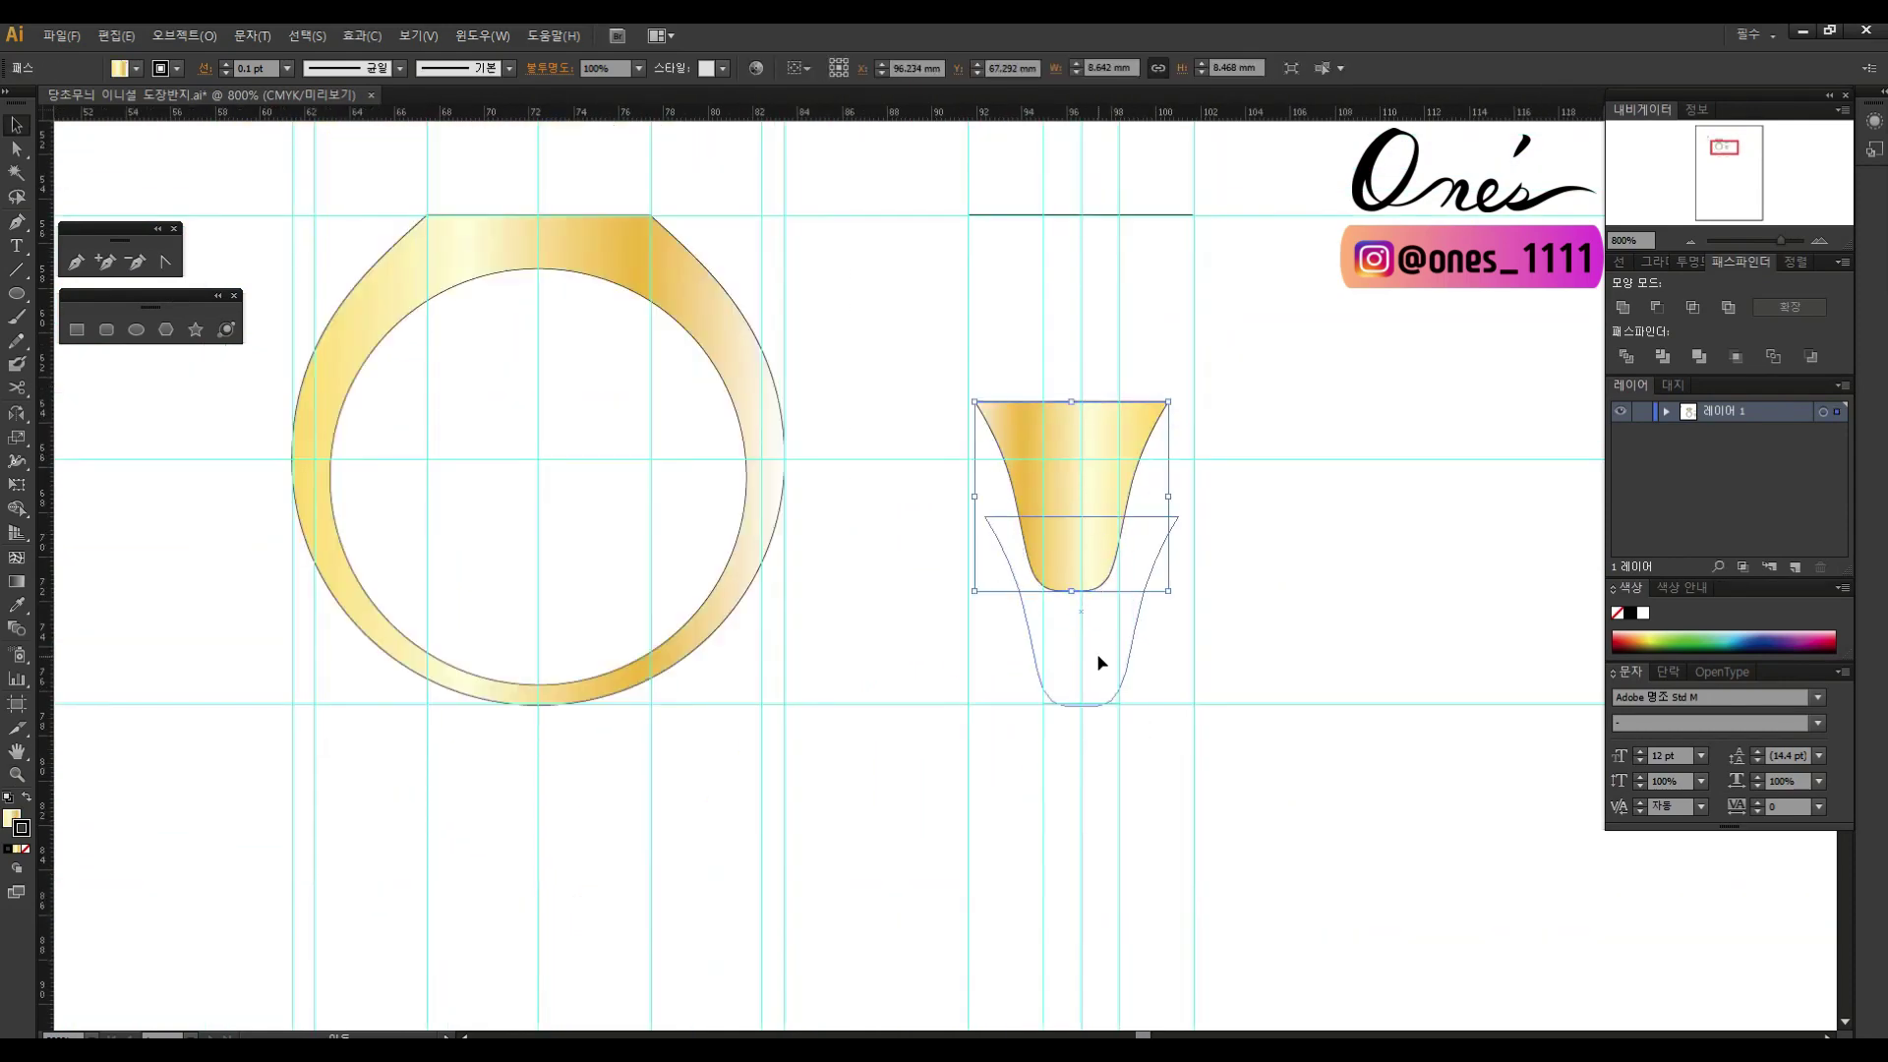
scroll(999, 485, up, 3)
click(1216, 594)
scroll(1216, 594, down, 2)
key(ctrl+z)
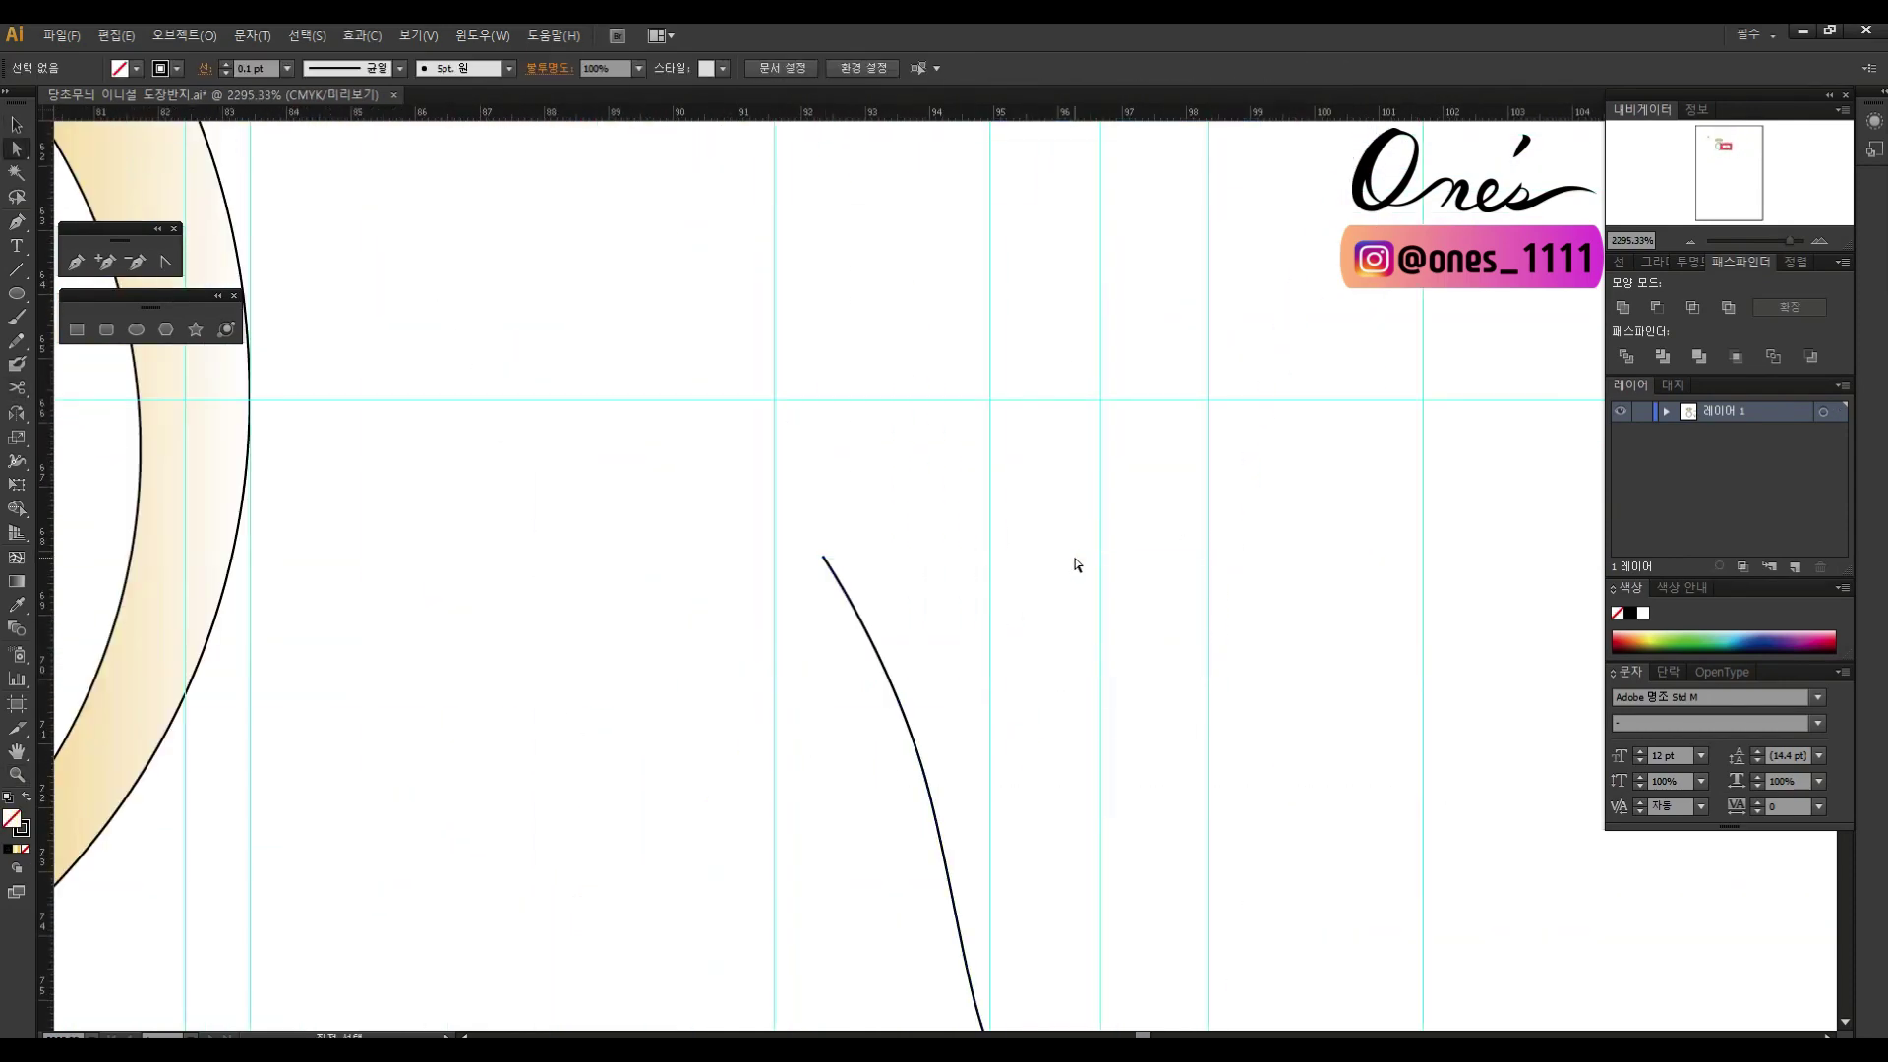
scroll(1070, 645, down, 2)
scroll(1238, 651, up, 1)
scroll(1163, 476, up, 2)
scroll(1108, 286, up, 3)
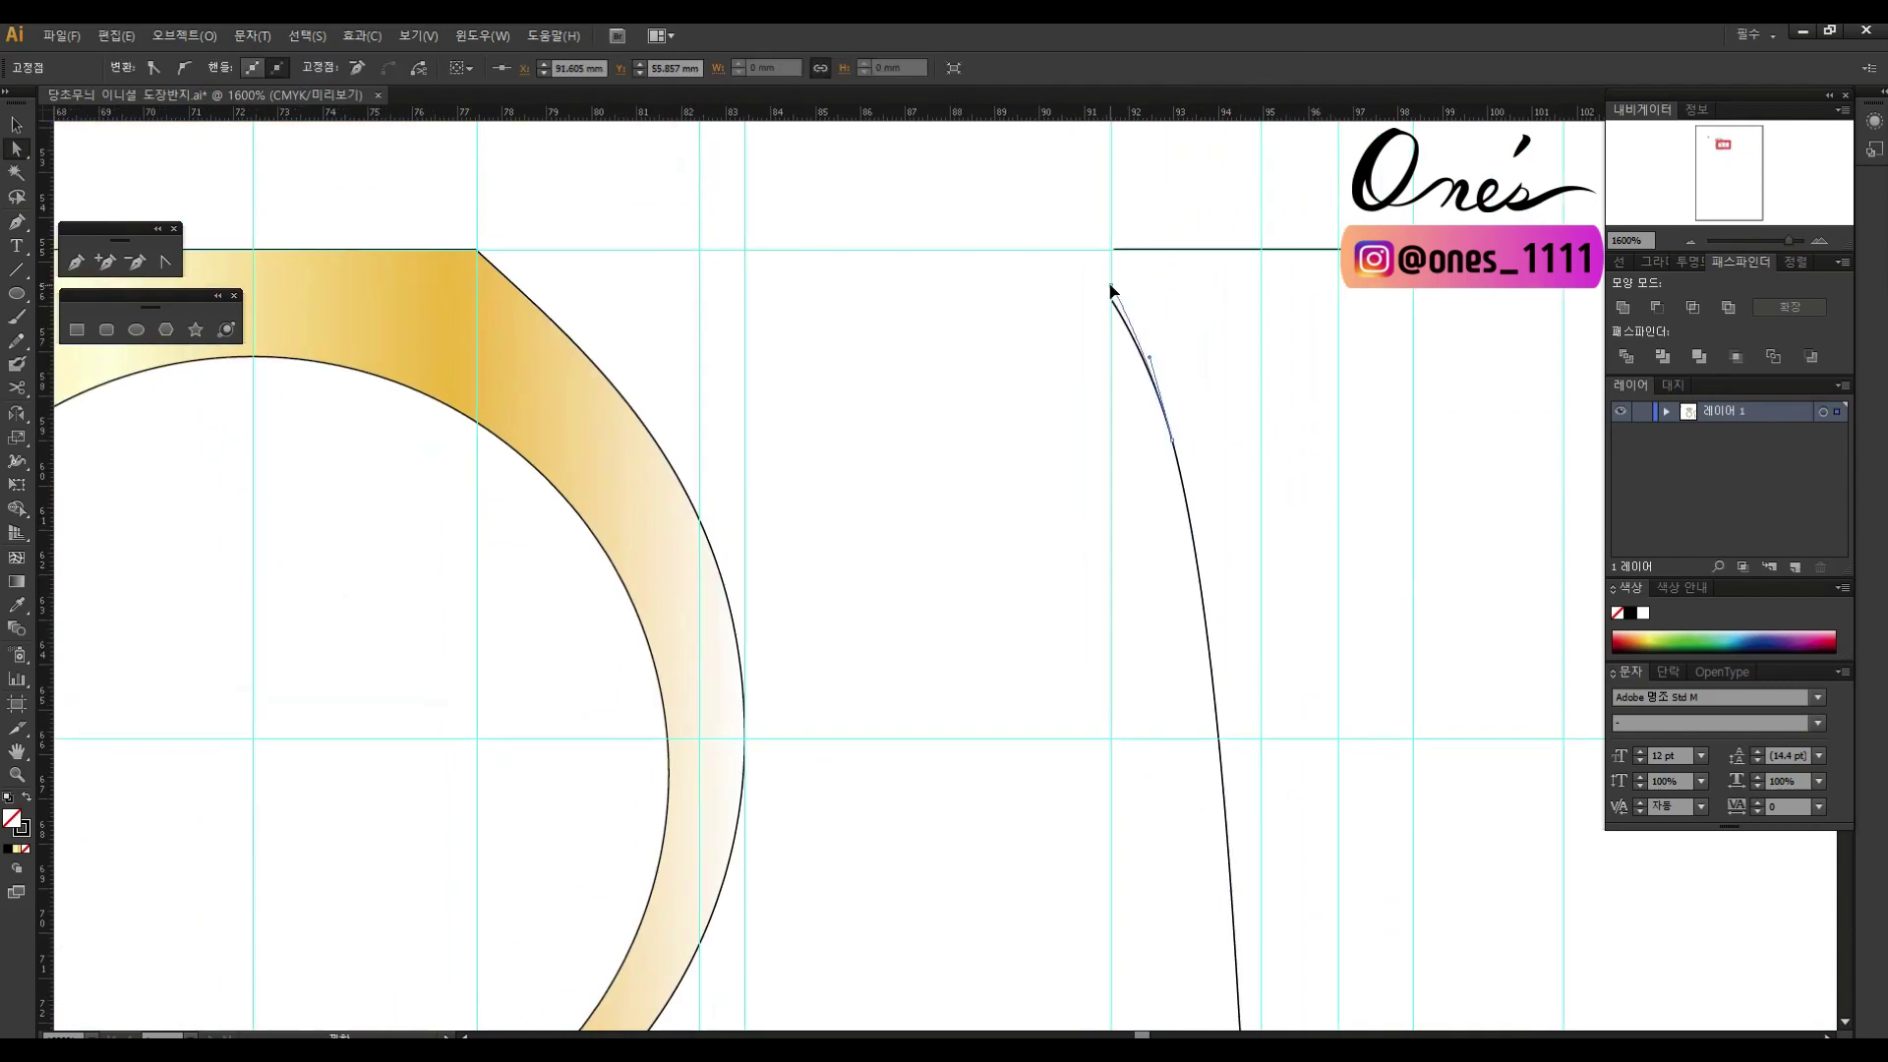
Step: Zoom in and select the top horizontal line of the side view
key(z)
scroll(1010, 415, down, 2)
scroll(1010, 415, up, 2)
scroll(1192, 472, up, 1)
scroll(1235, 540, up, 1)
key(v)
click(1089, 285)
scroll(1285, 451, up, 1)
scroll(1258, 472, up, 1)
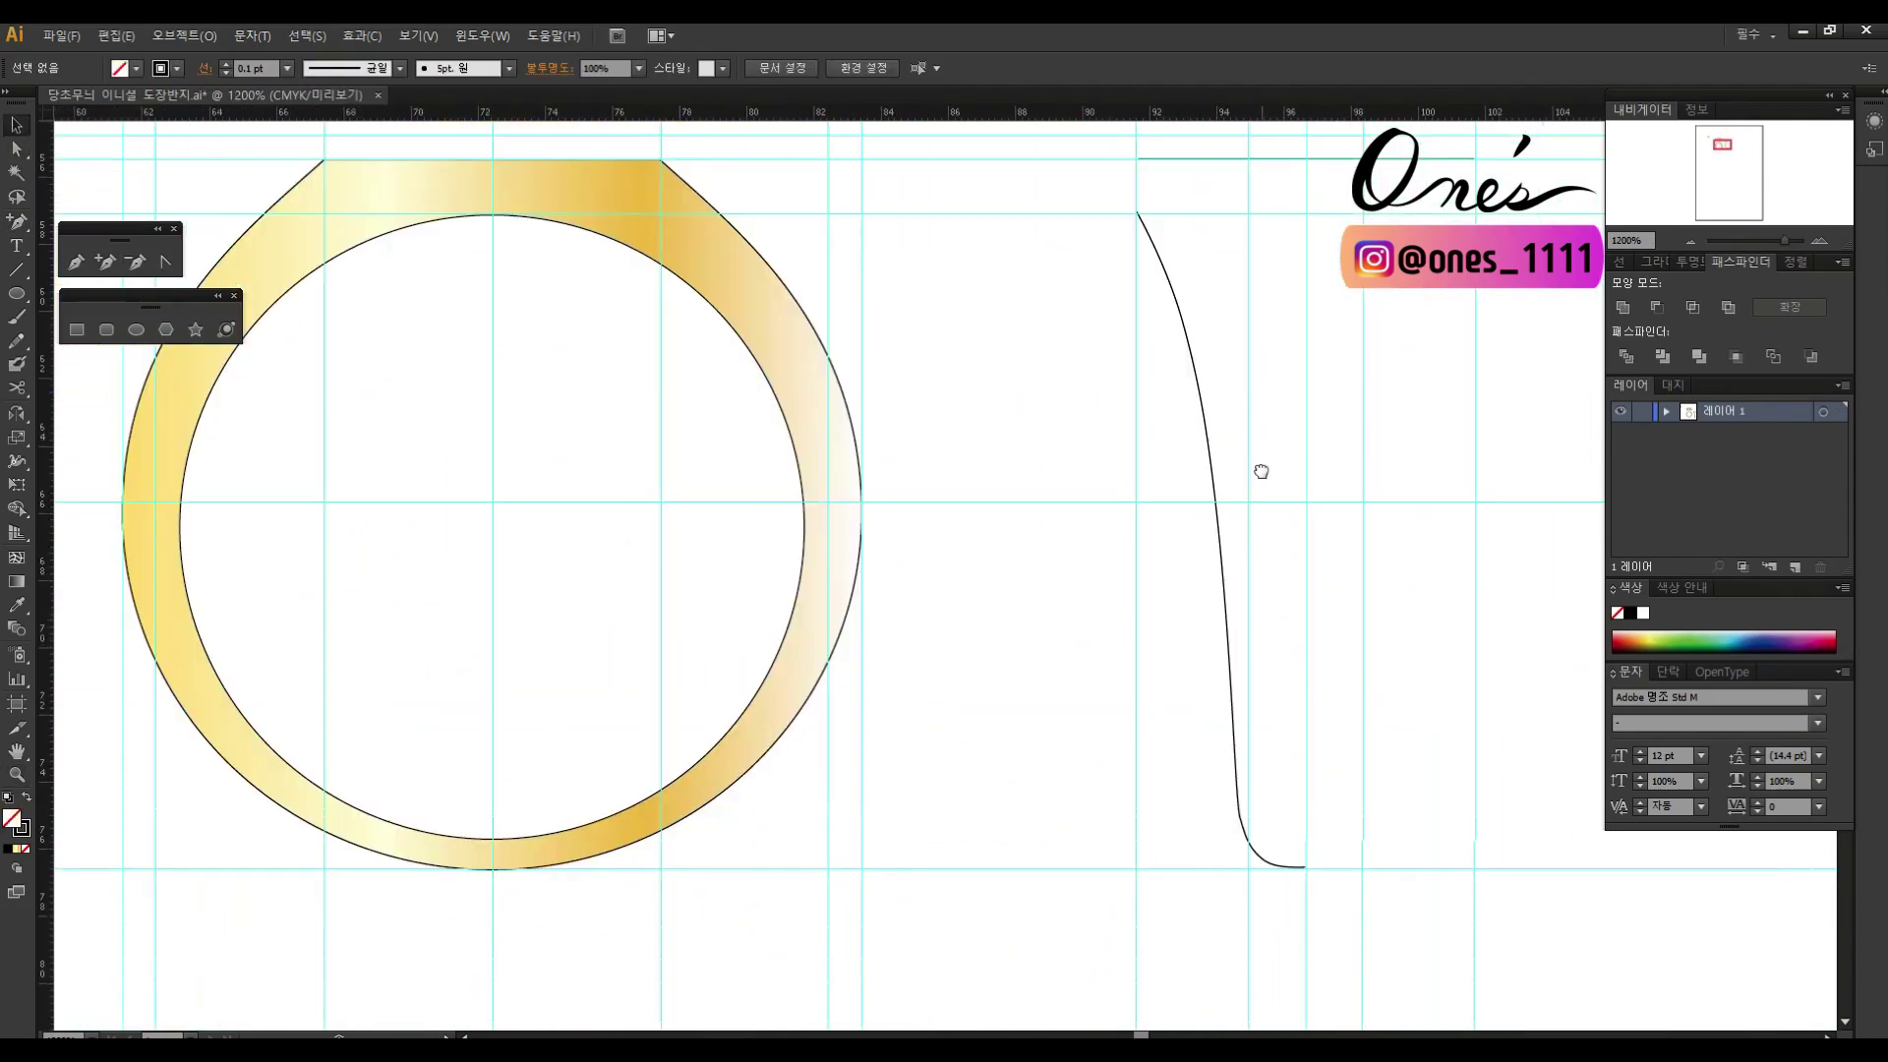
scroll(1266, 354, up, 1)
scroll(1265, 354, down, 1)
Step: Deselect the top line and zoom out to view all the ring views
key(a)
click(1241, 414)
scroll(1374, 420, down, 5)
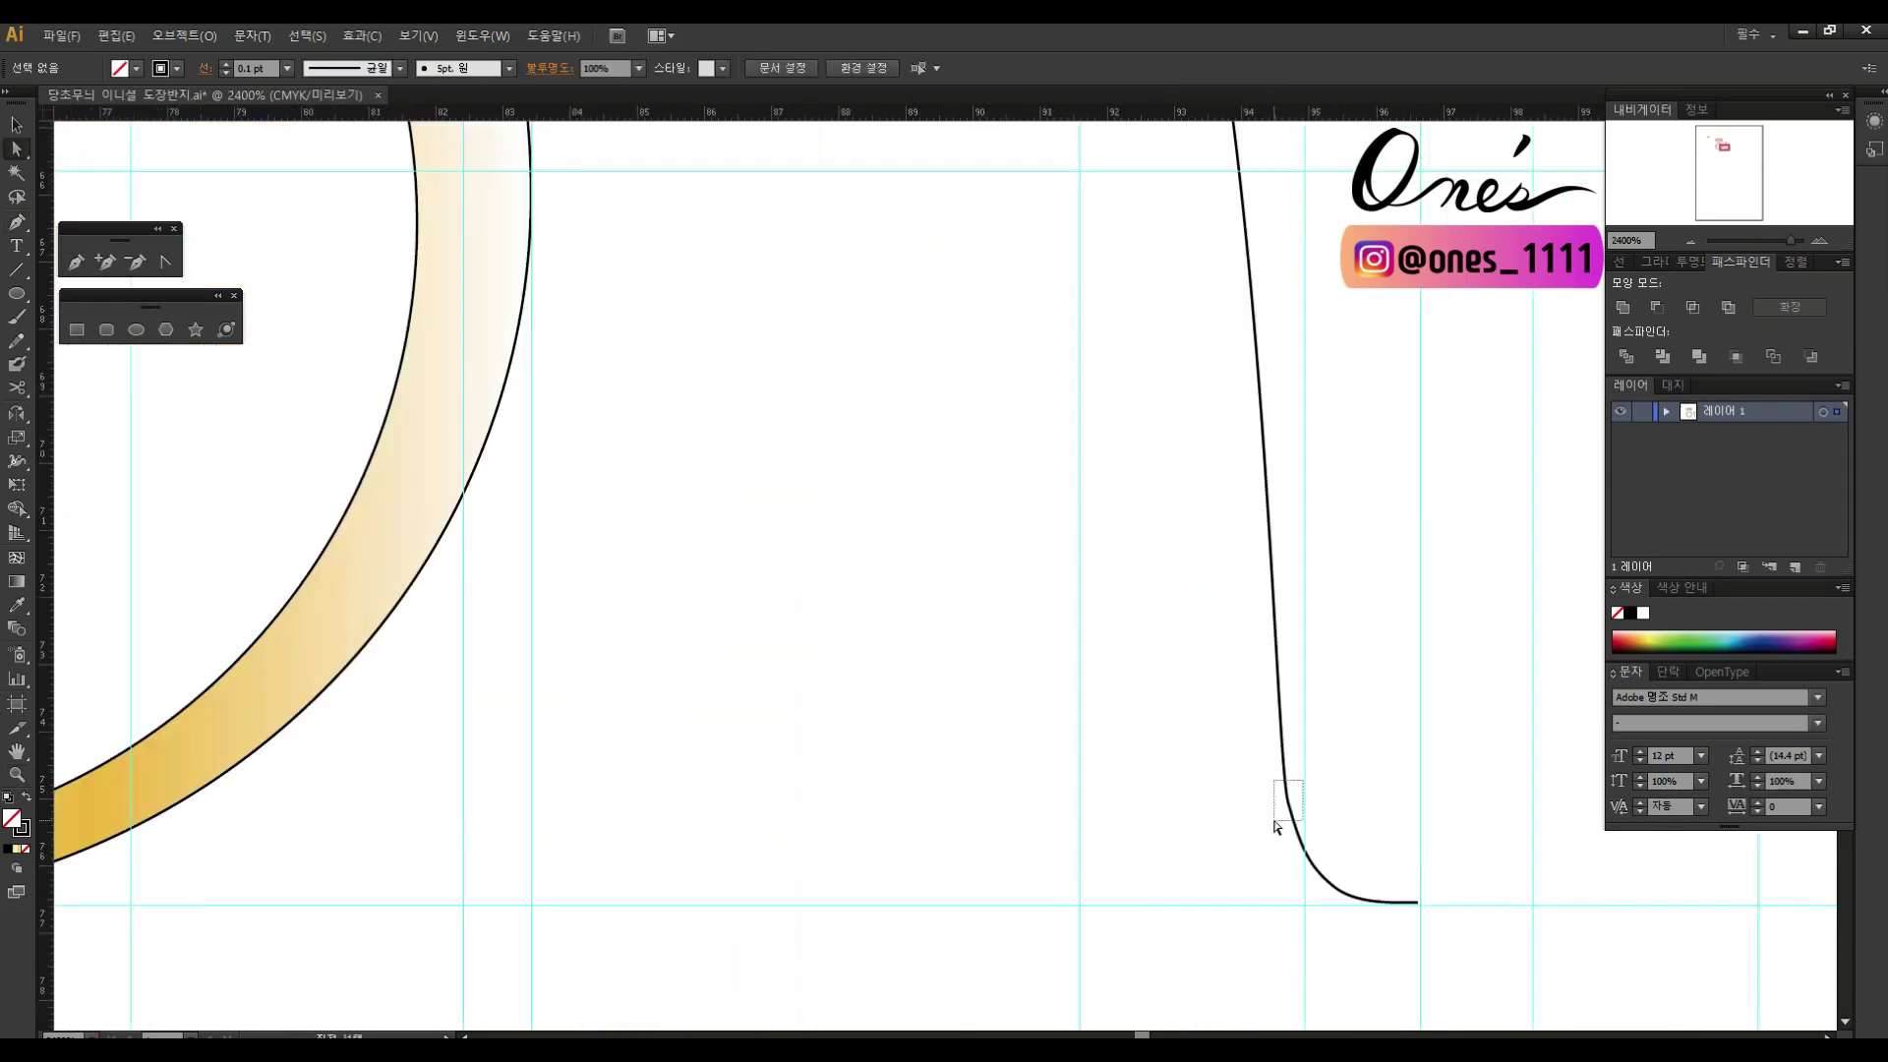
scroll(1278, 747, up, 6)
scroll(1173, 589, right, 2)
scroll(1174, 589, down, 1)
key(v)
click(1255, 547)
scroll(1141, 506, down, 1)
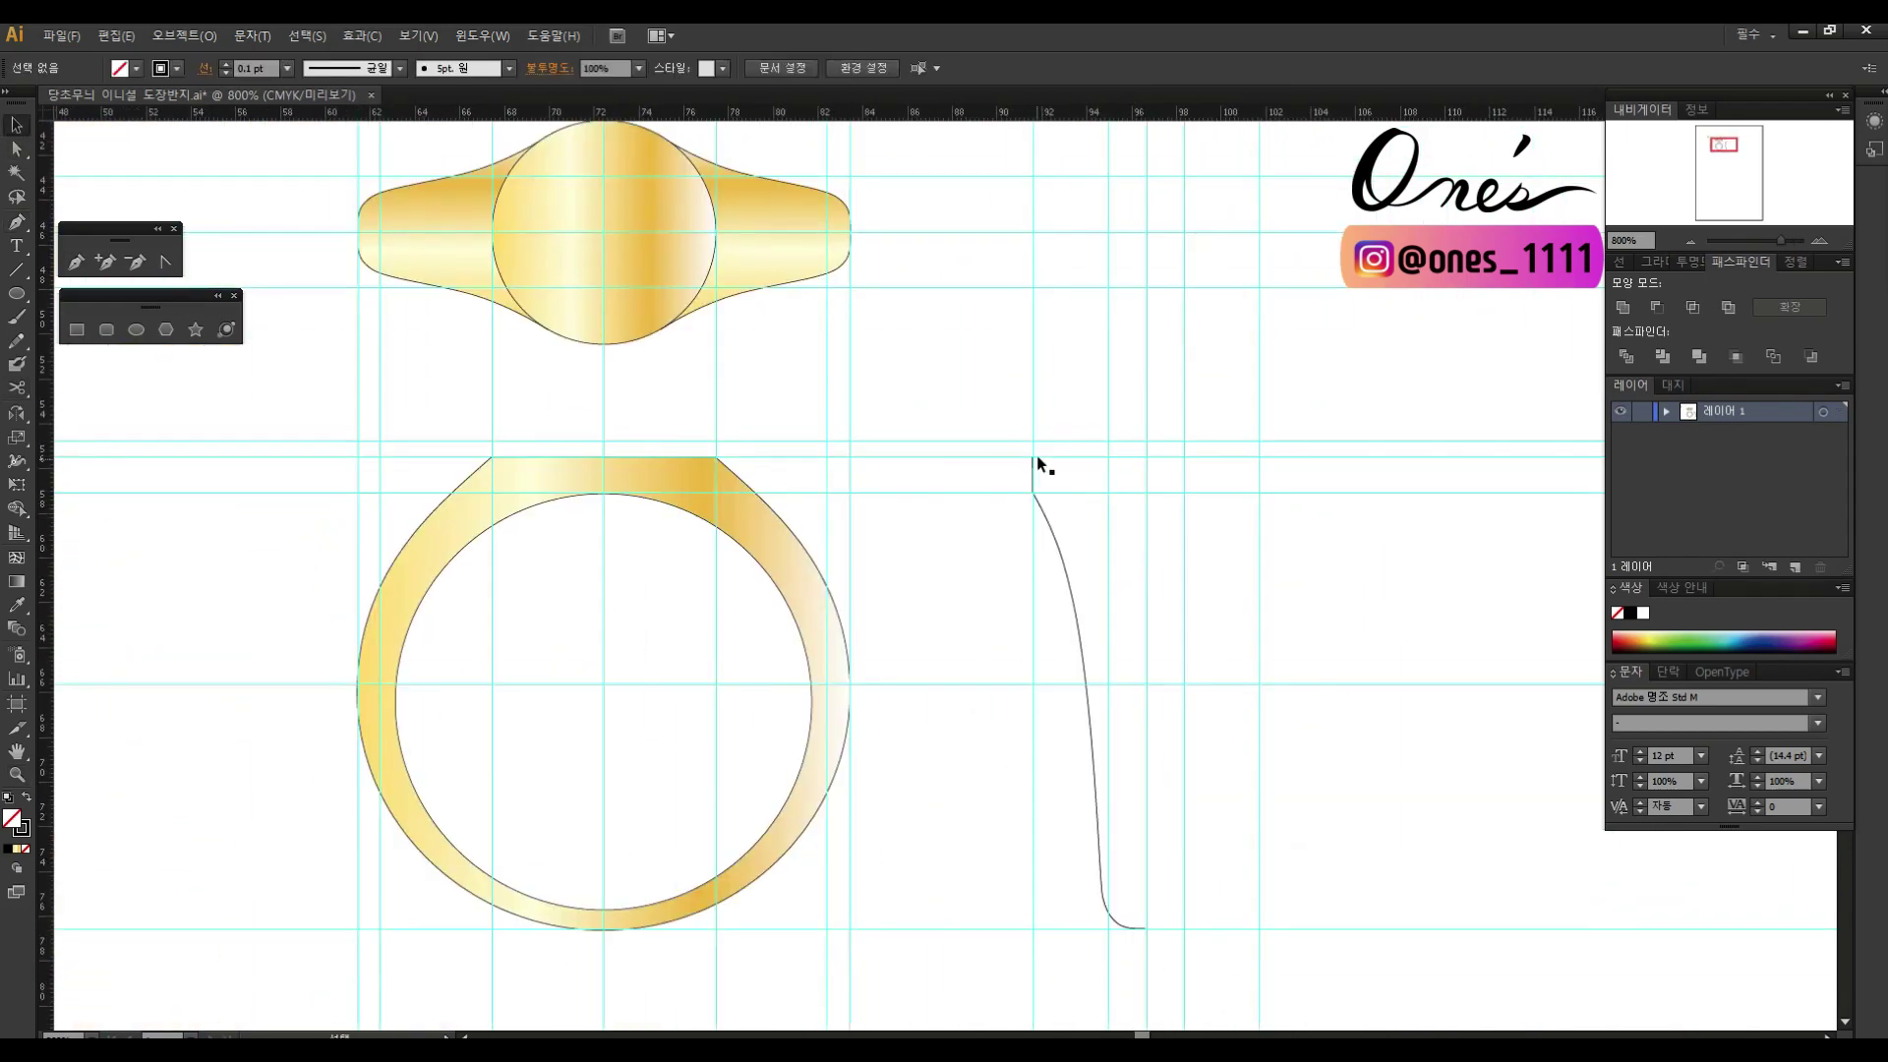
Step: Eyedrop the gold gradient onto the U-shaped side-view outline
key(v)
key(i)
click(708, 316)
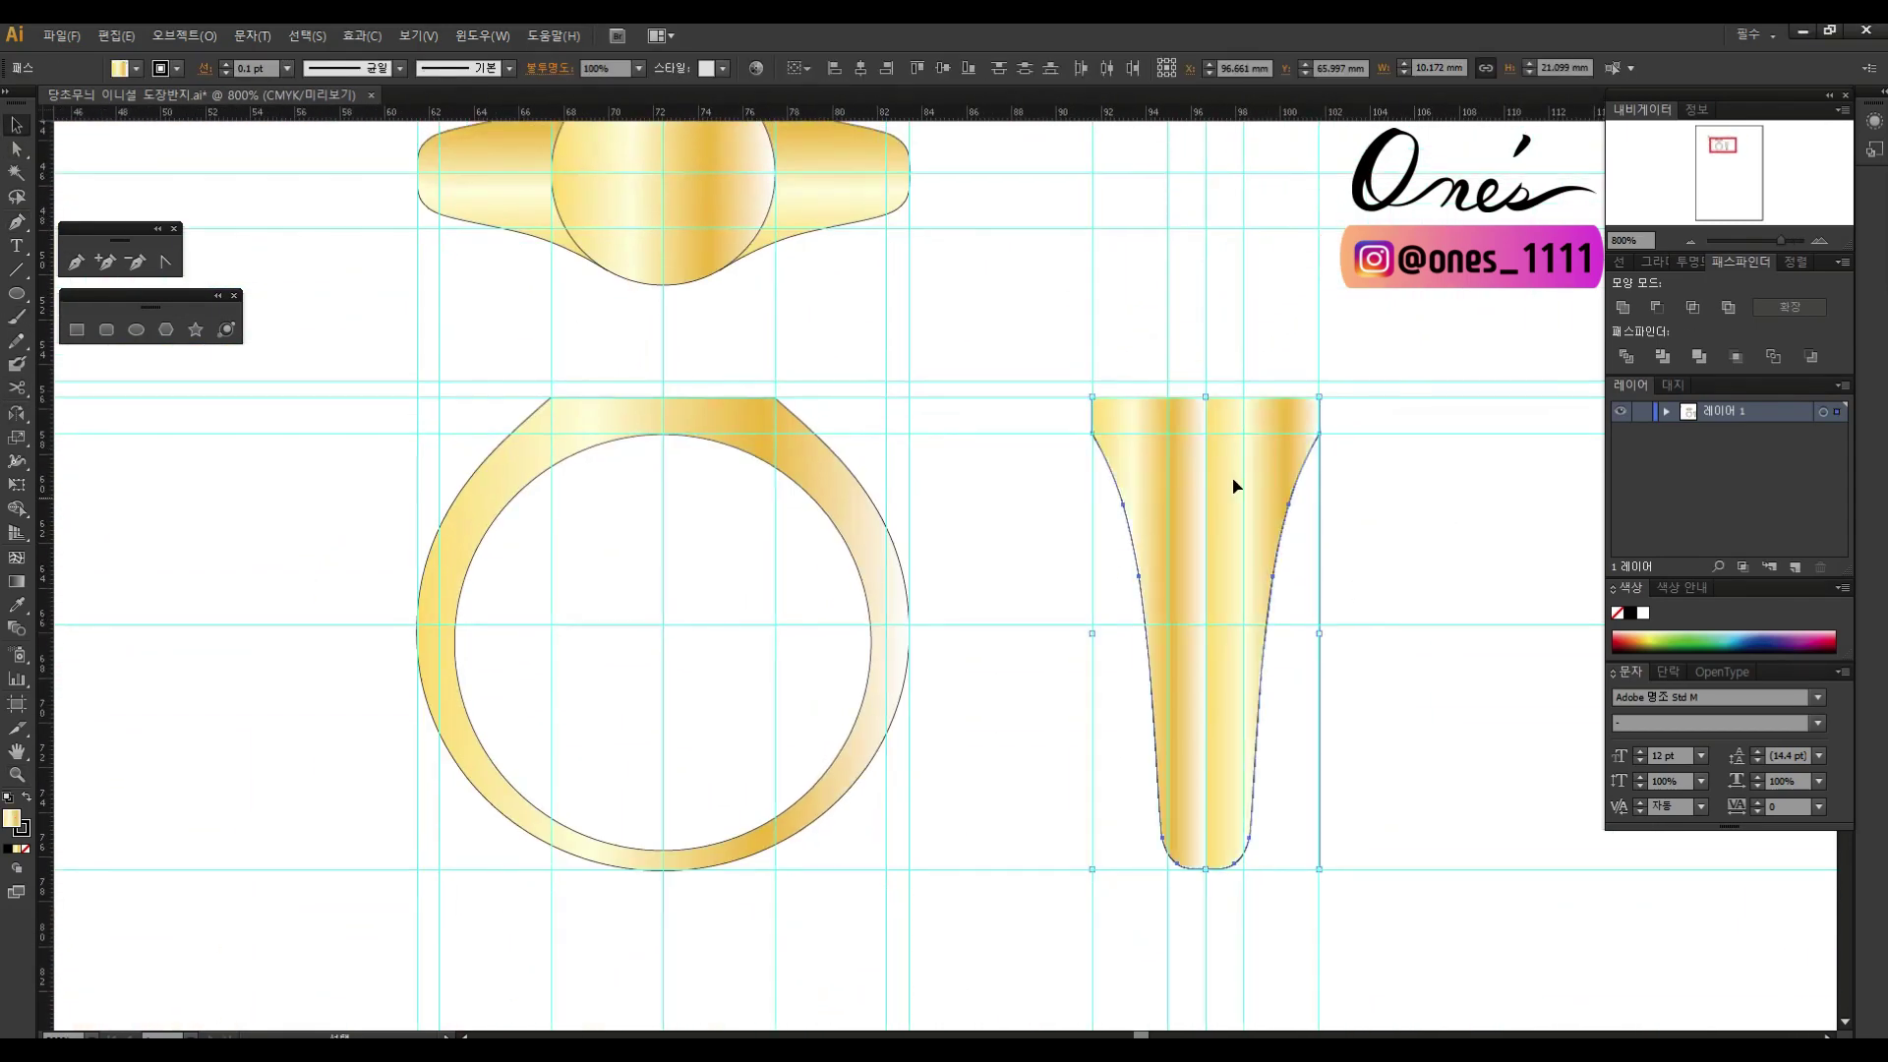
key(v)
scroll(936, 606, up, 2)
key(z)
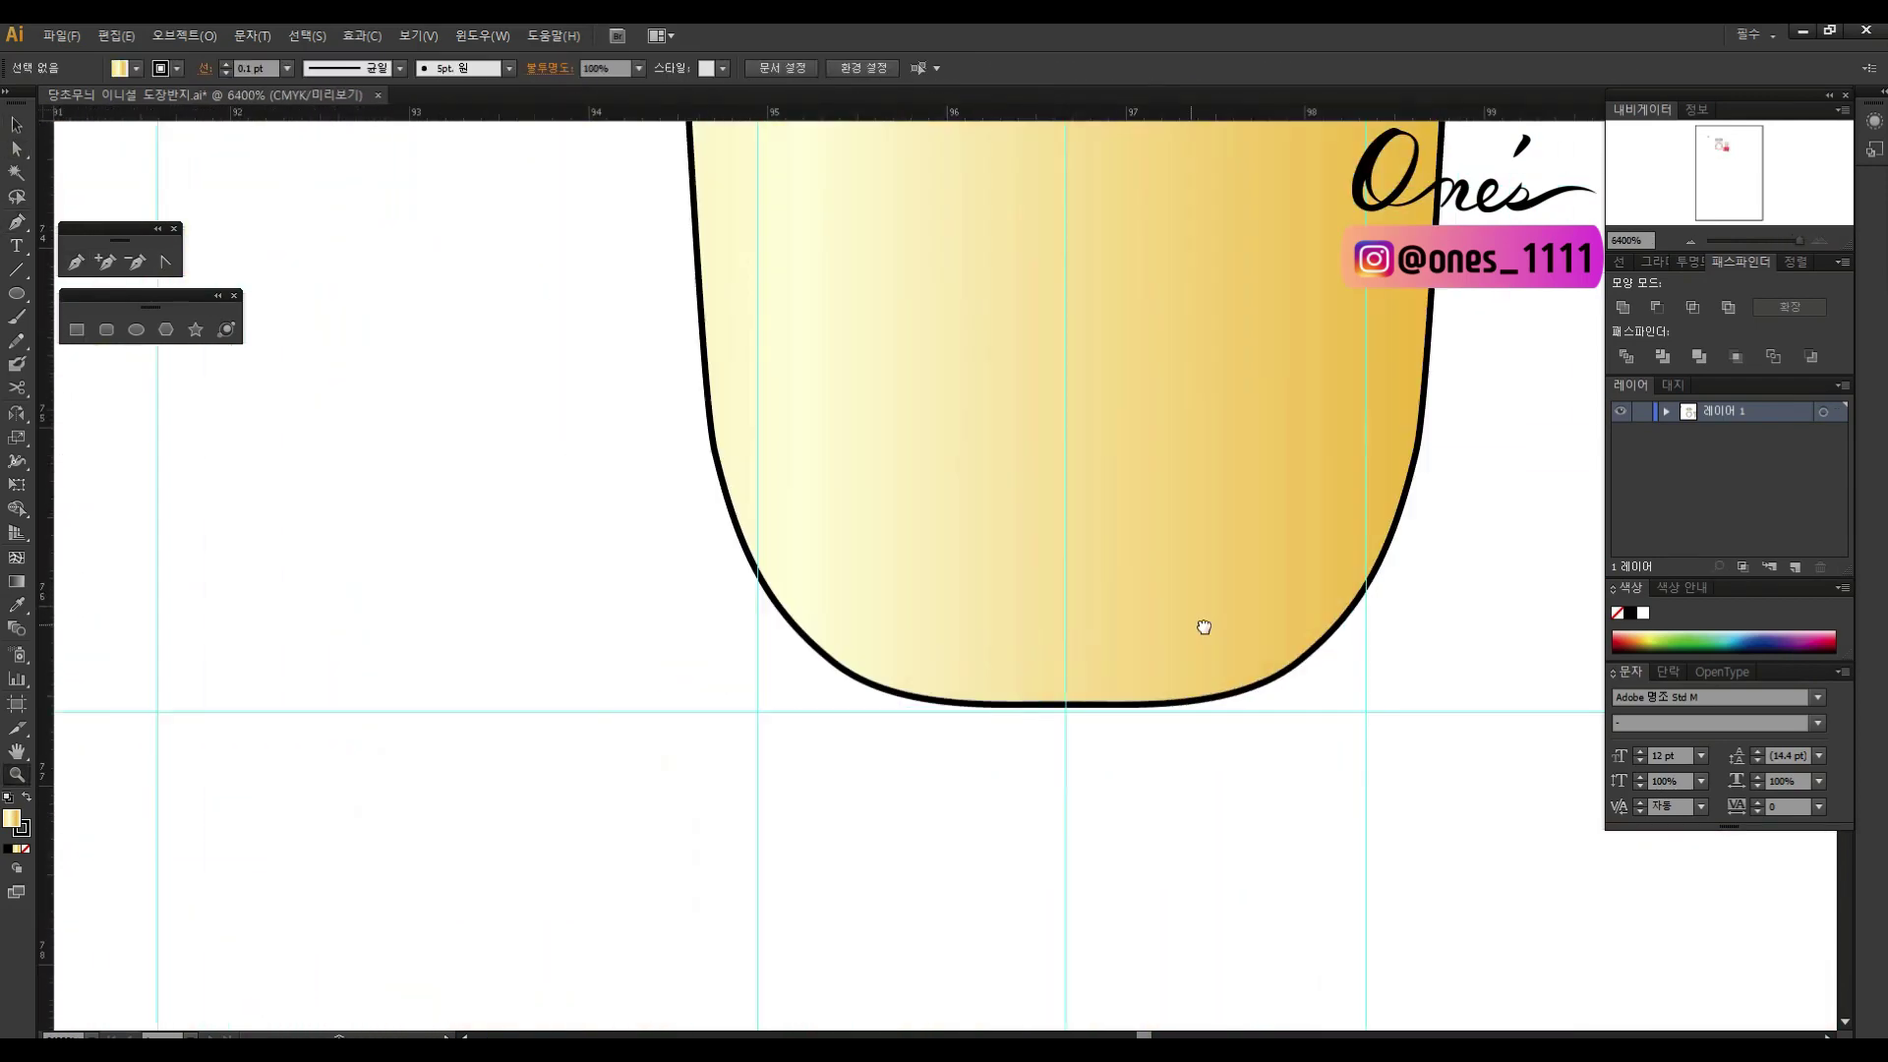
scroll(863, 523, down, 3)
scroll(864, 522, down, 3)
Step: Select the scroll ornament and trace its first curve and long curve with a red path
key(v)
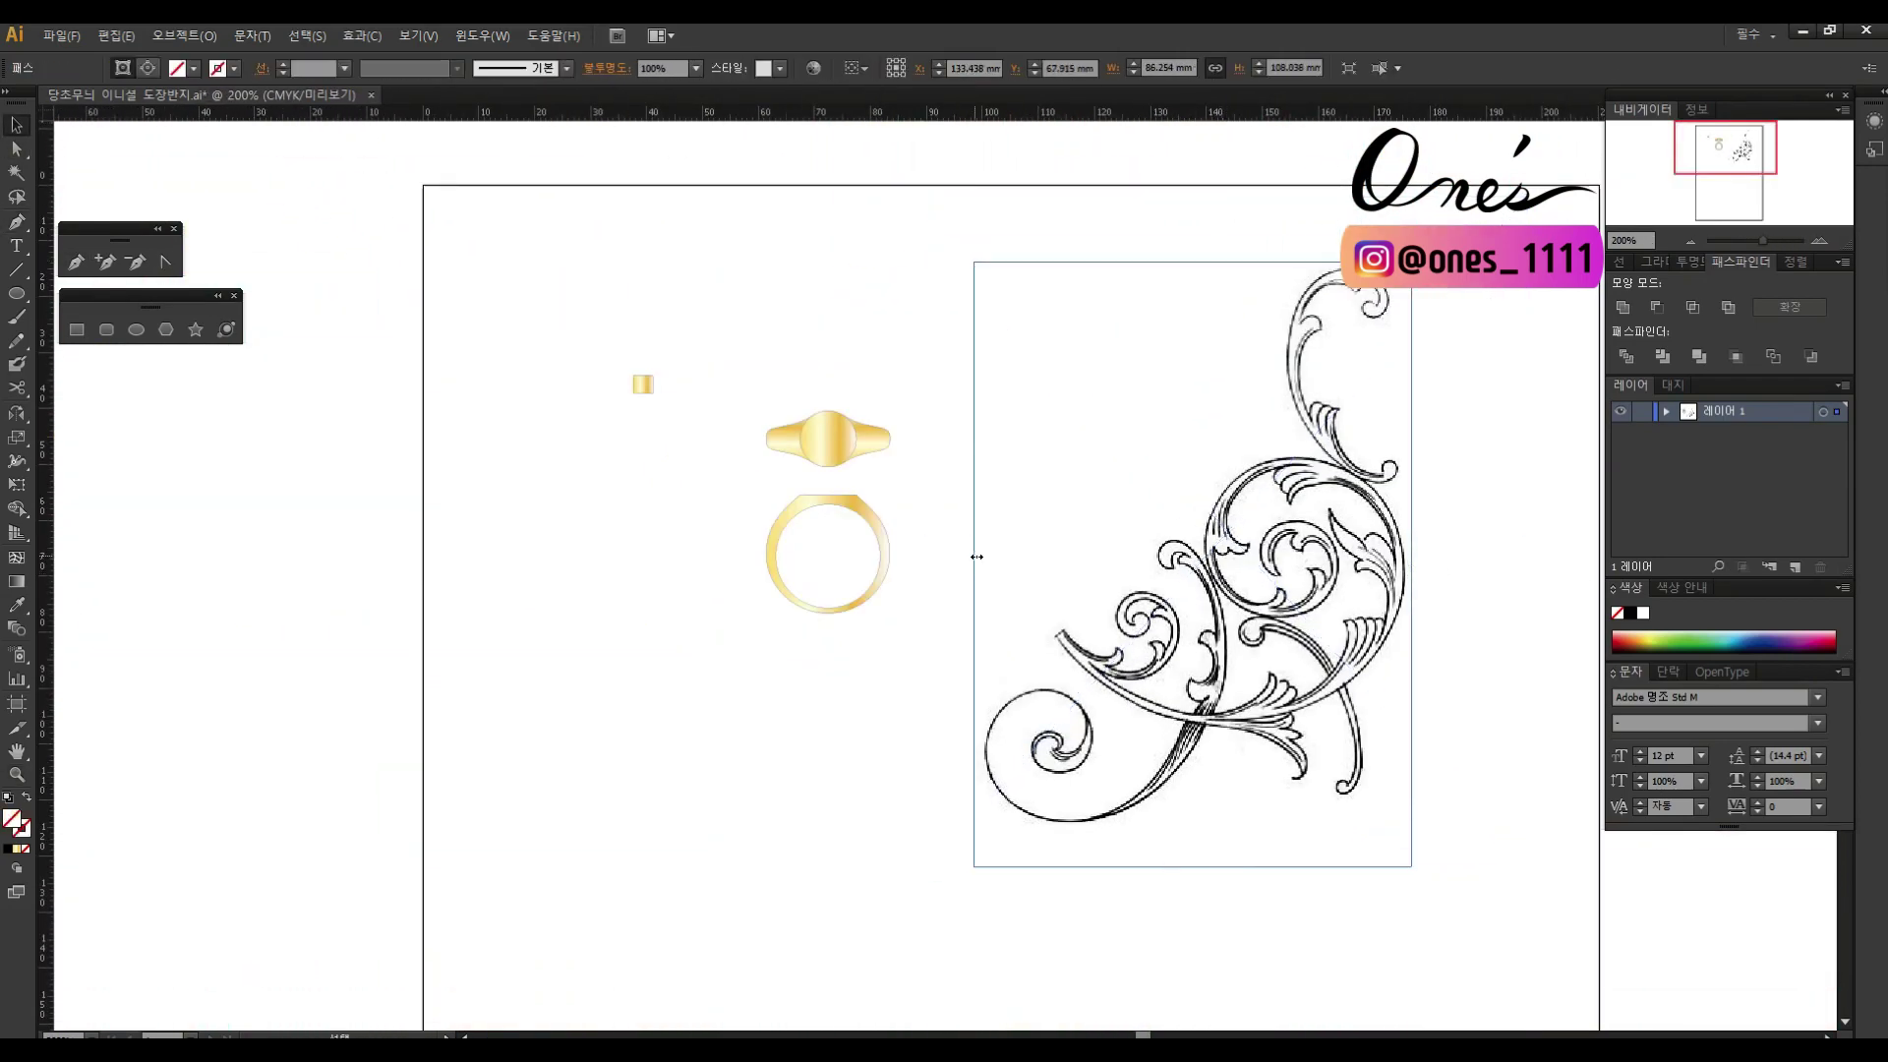
scroll(931, 564, up, 5)
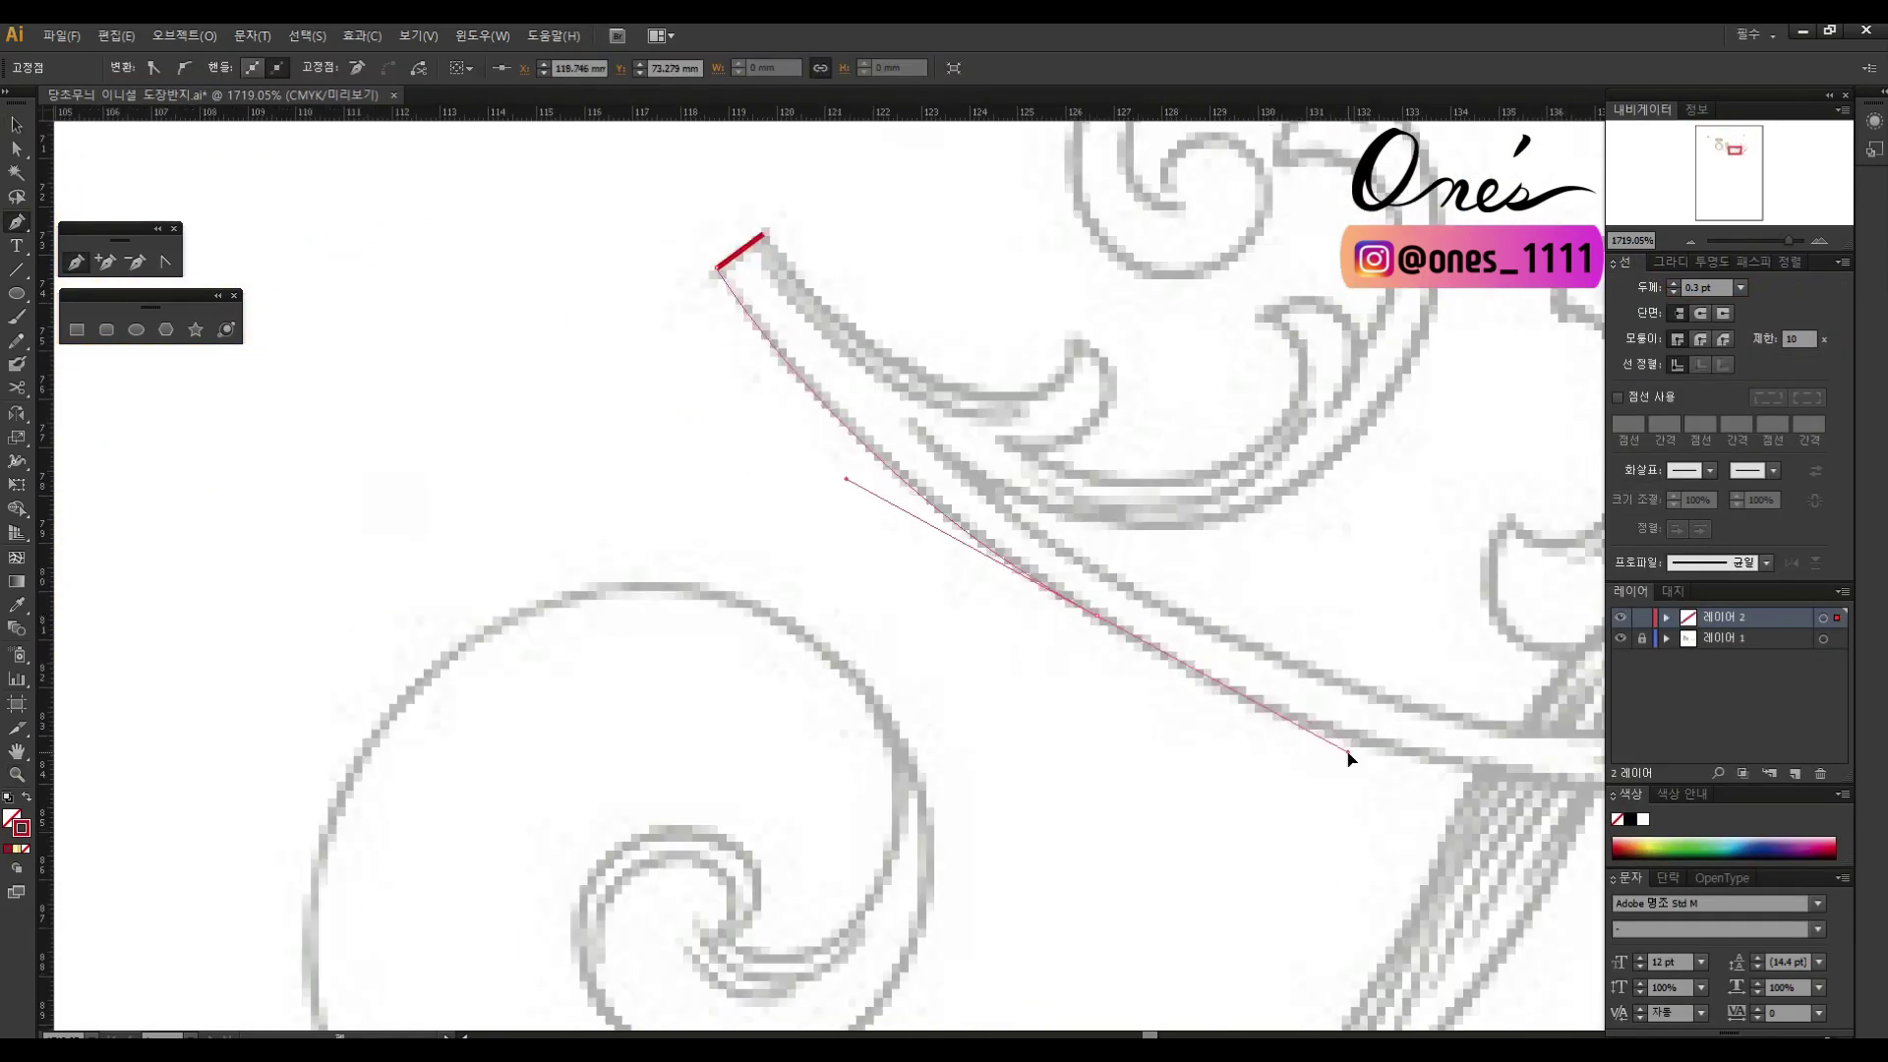
drag(1227, 607, 1294, 791)
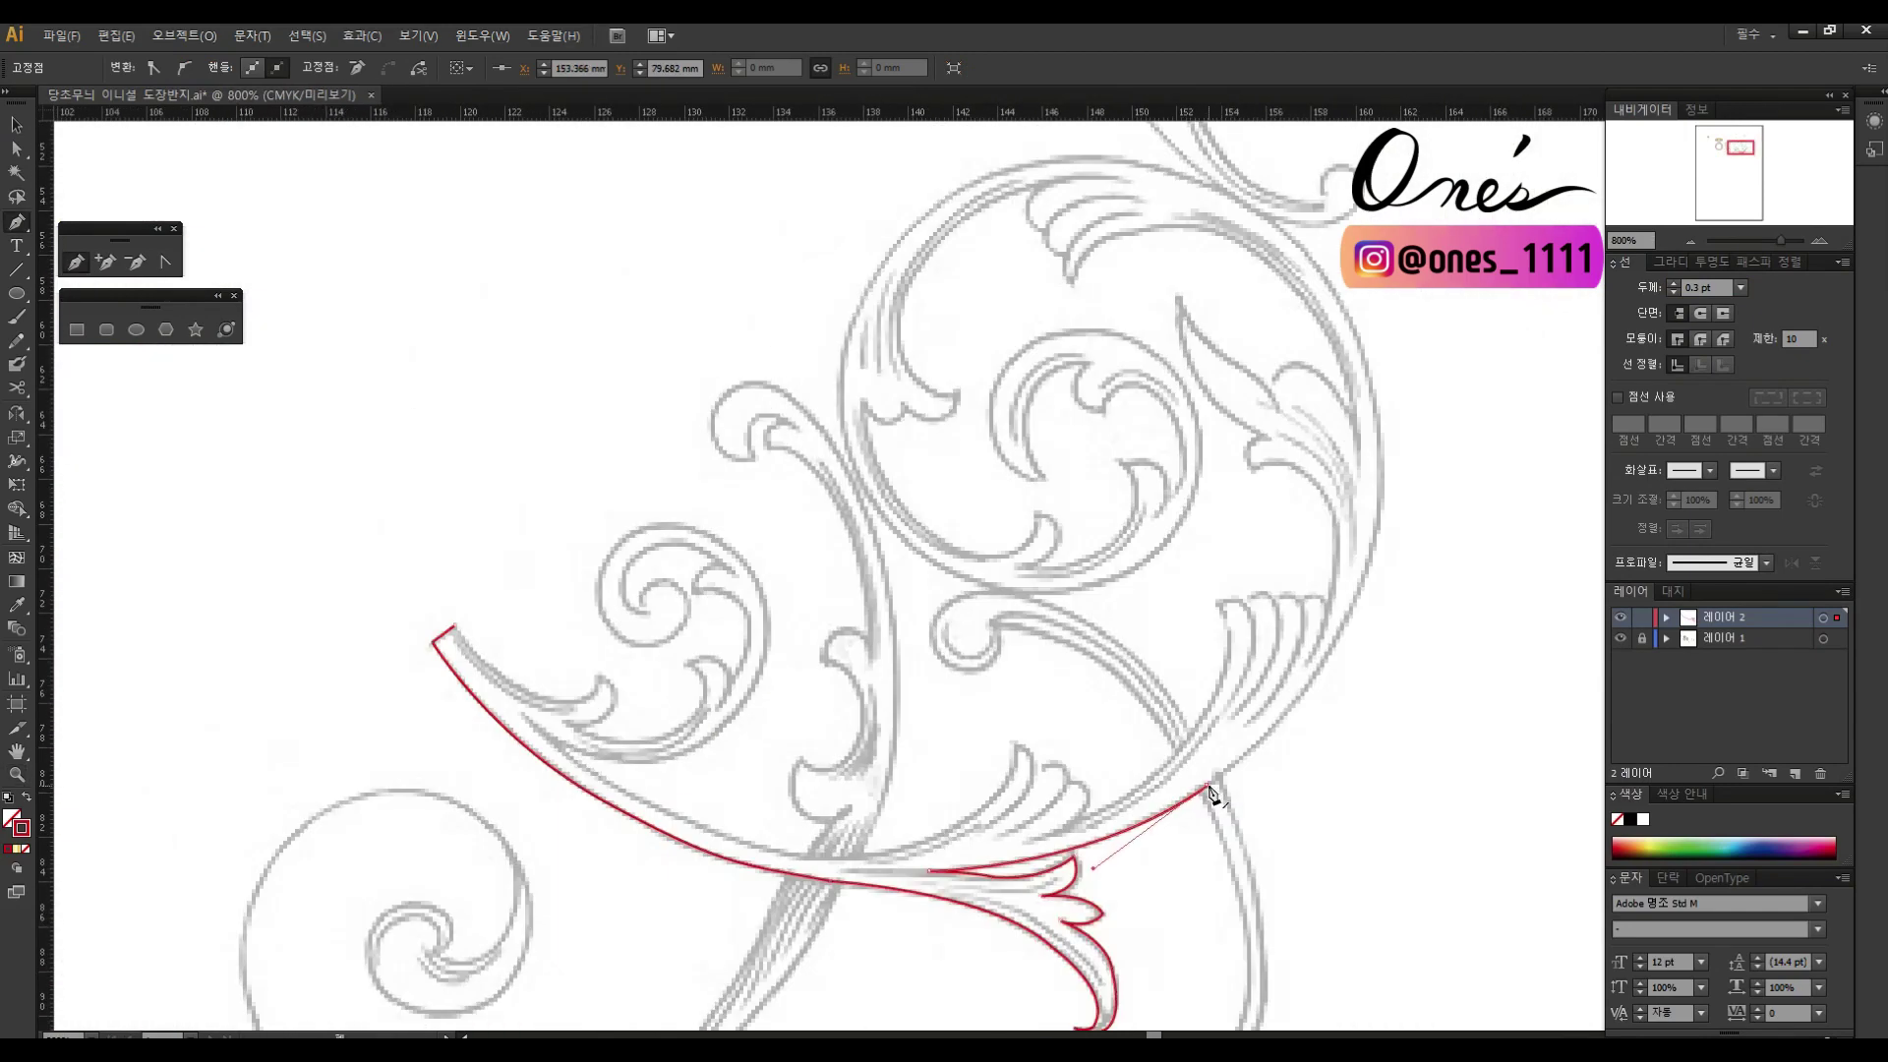
scroll(915, 536, down, 3)
drag(1080, 620, 1291, 685)
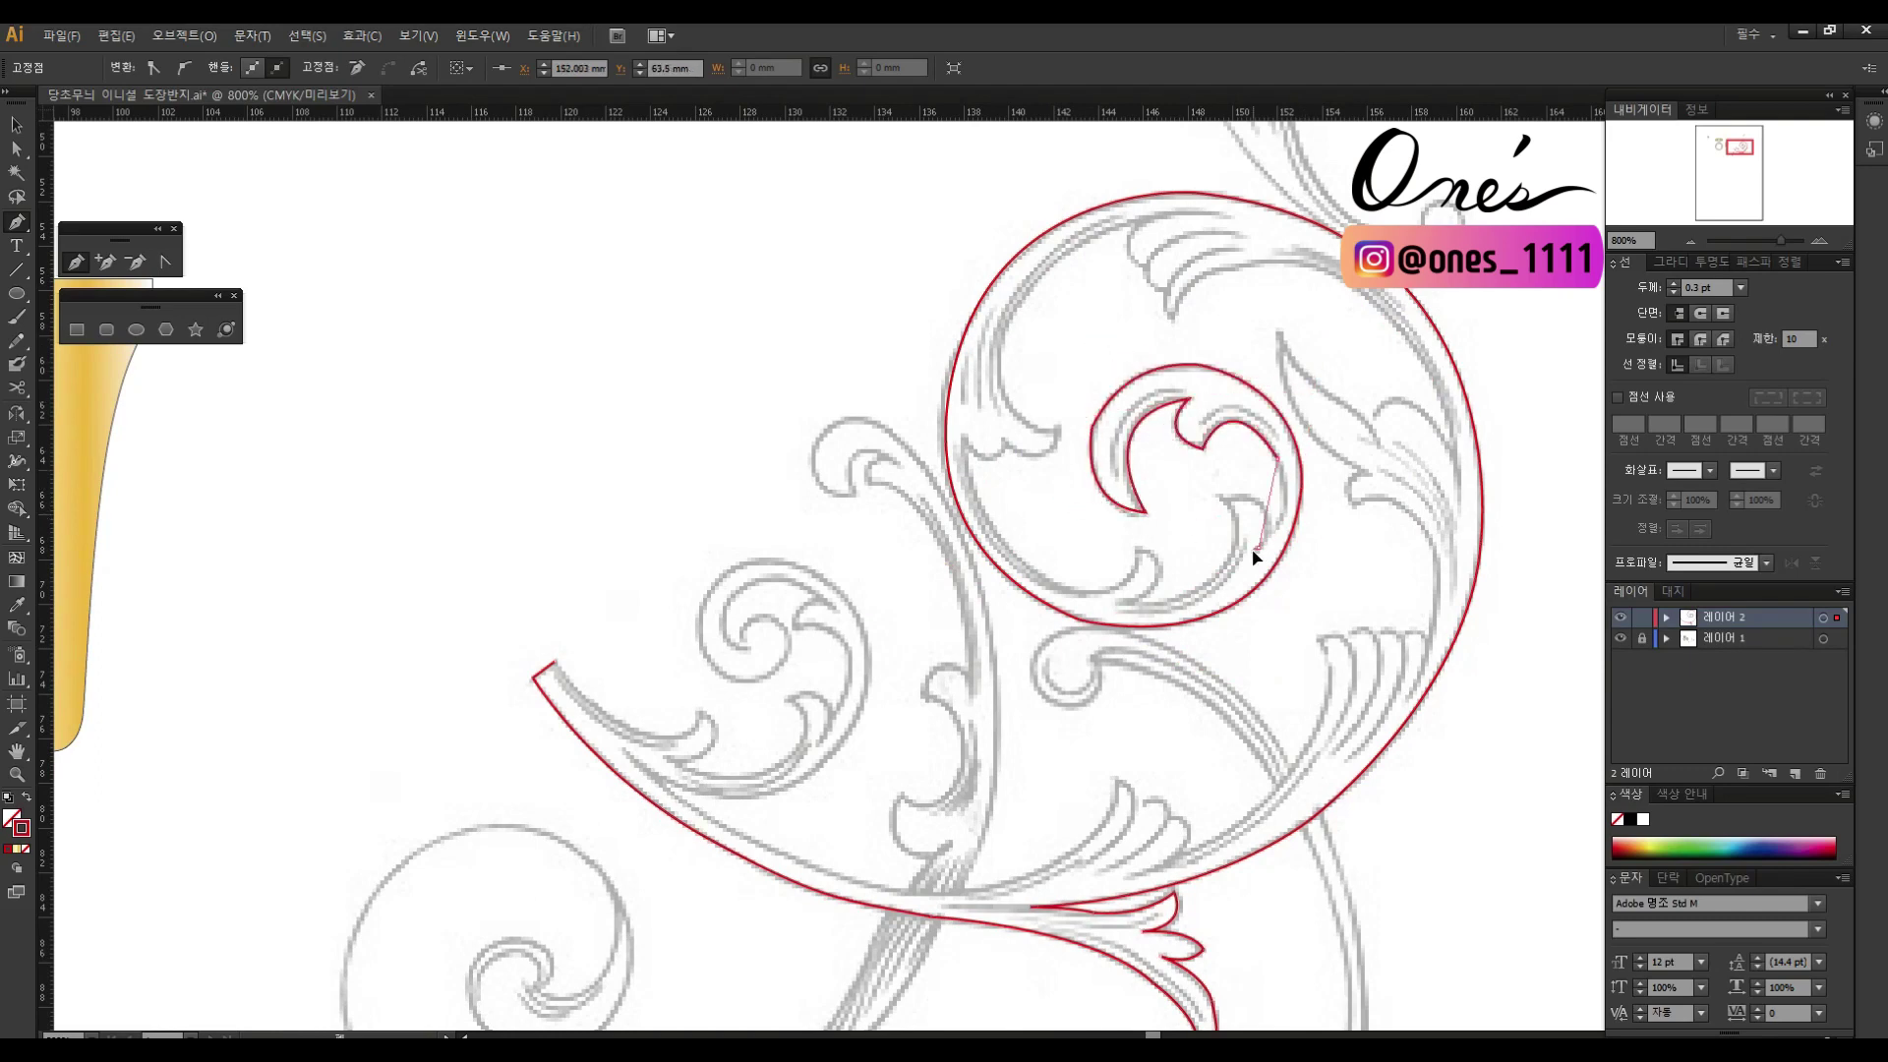
scroll(1018, 354, up, 3)
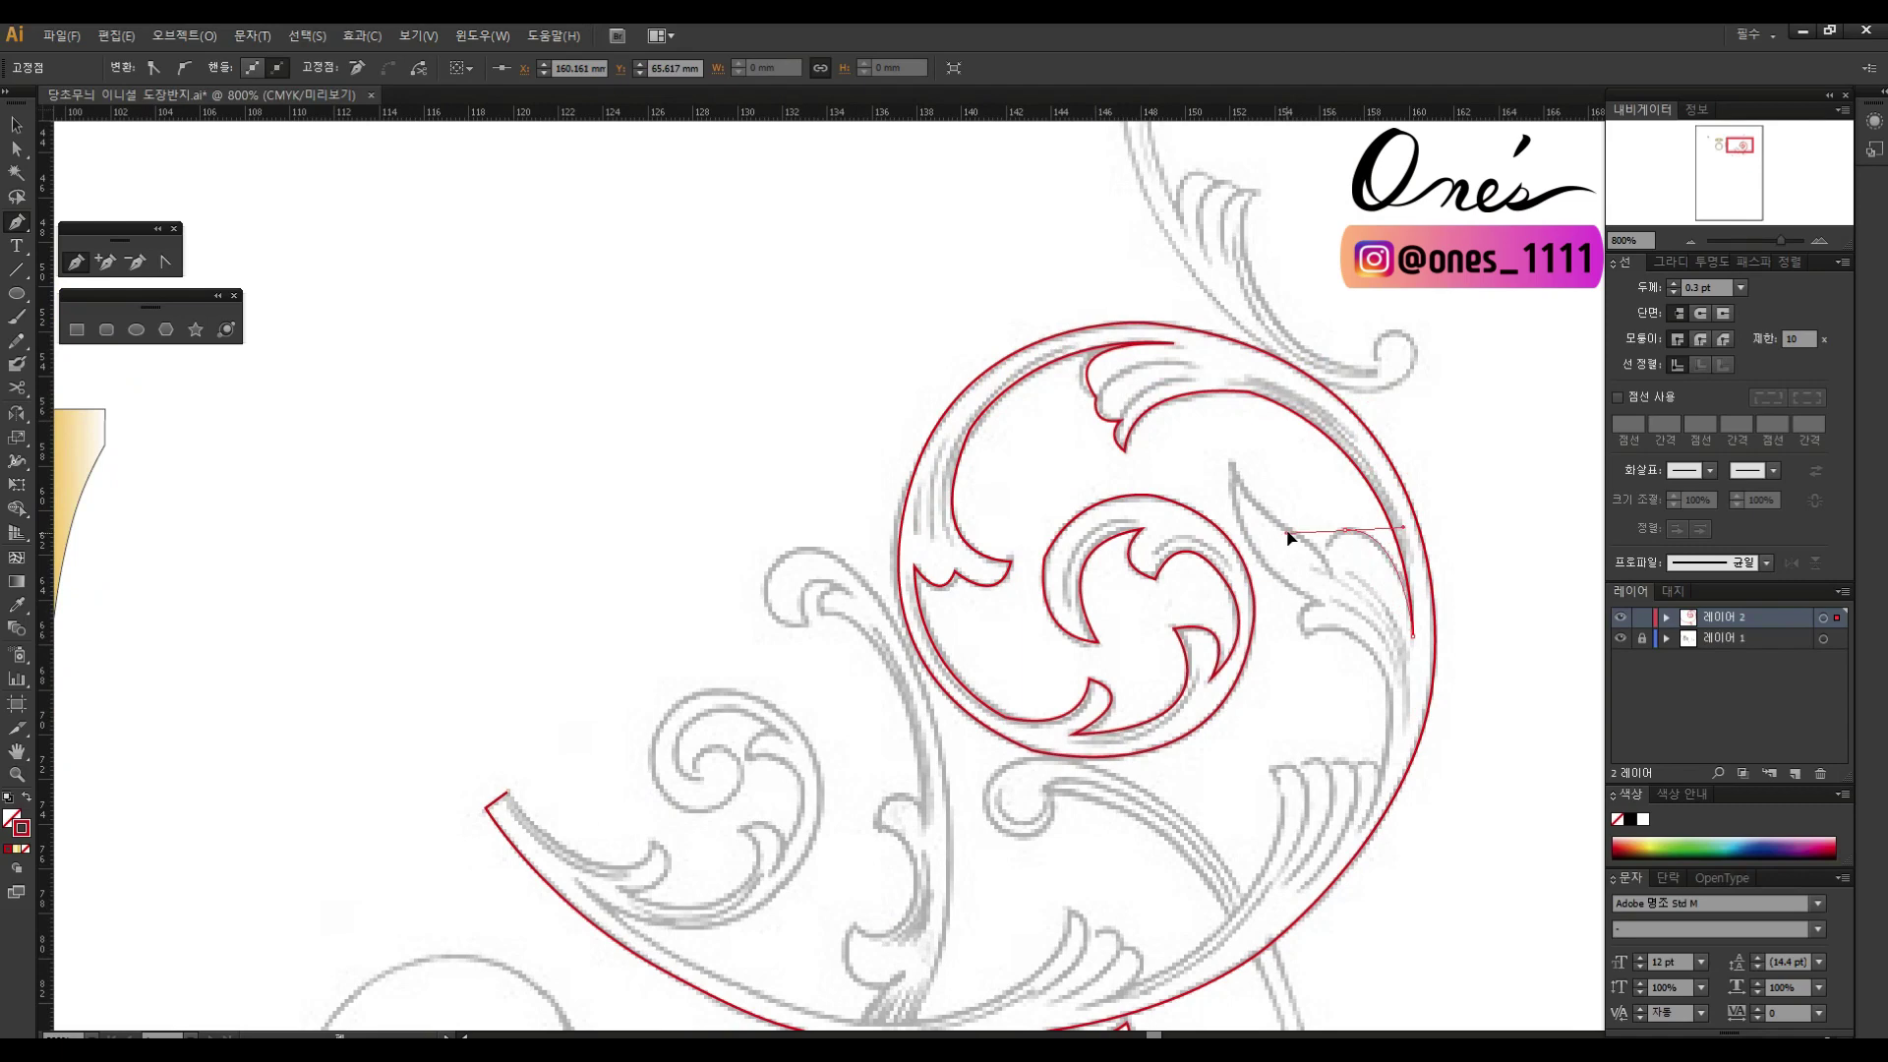
Step: Extend the red trace along the leaf's inner curve and into the inner curl's spiral
click(1349, 605)
scroll(1376, 654, down, 2)
scroll(1377, 654, right, 1)
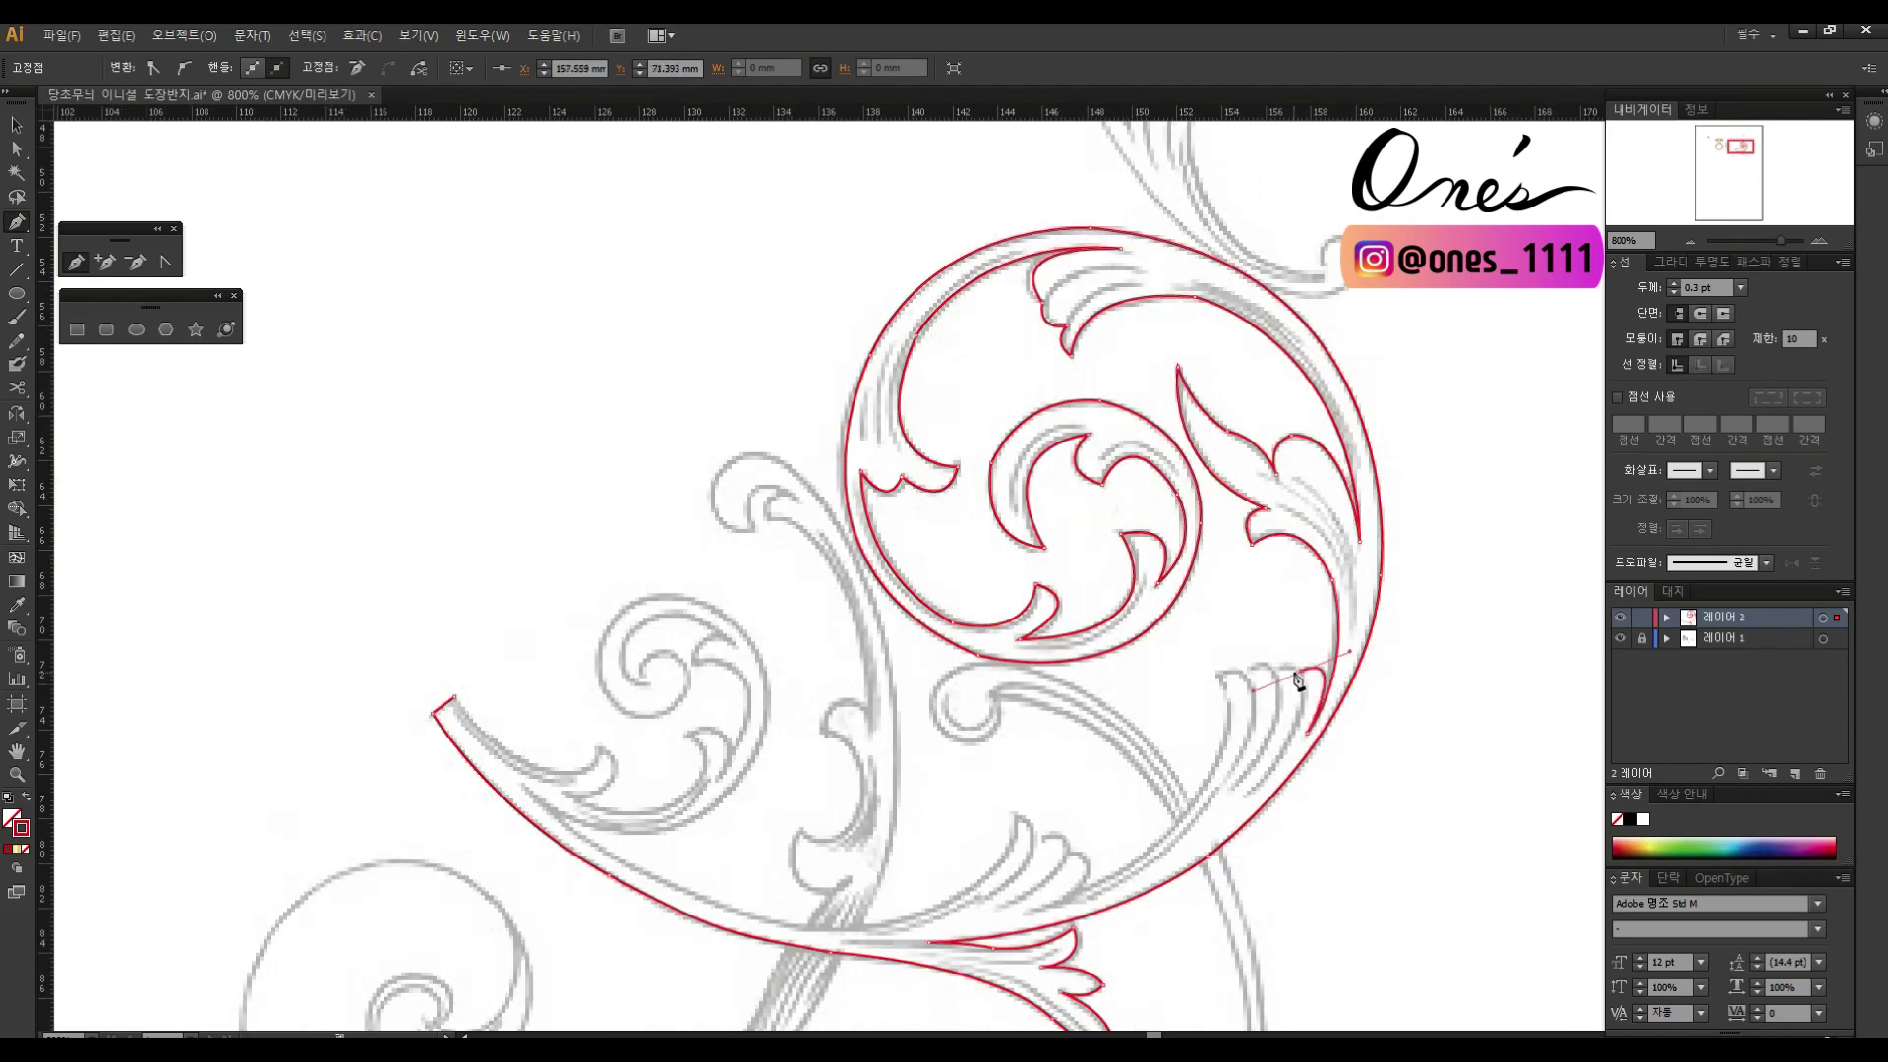
scroll(1198, 696, down, 4)
scroll(1198, 696, left, 2)
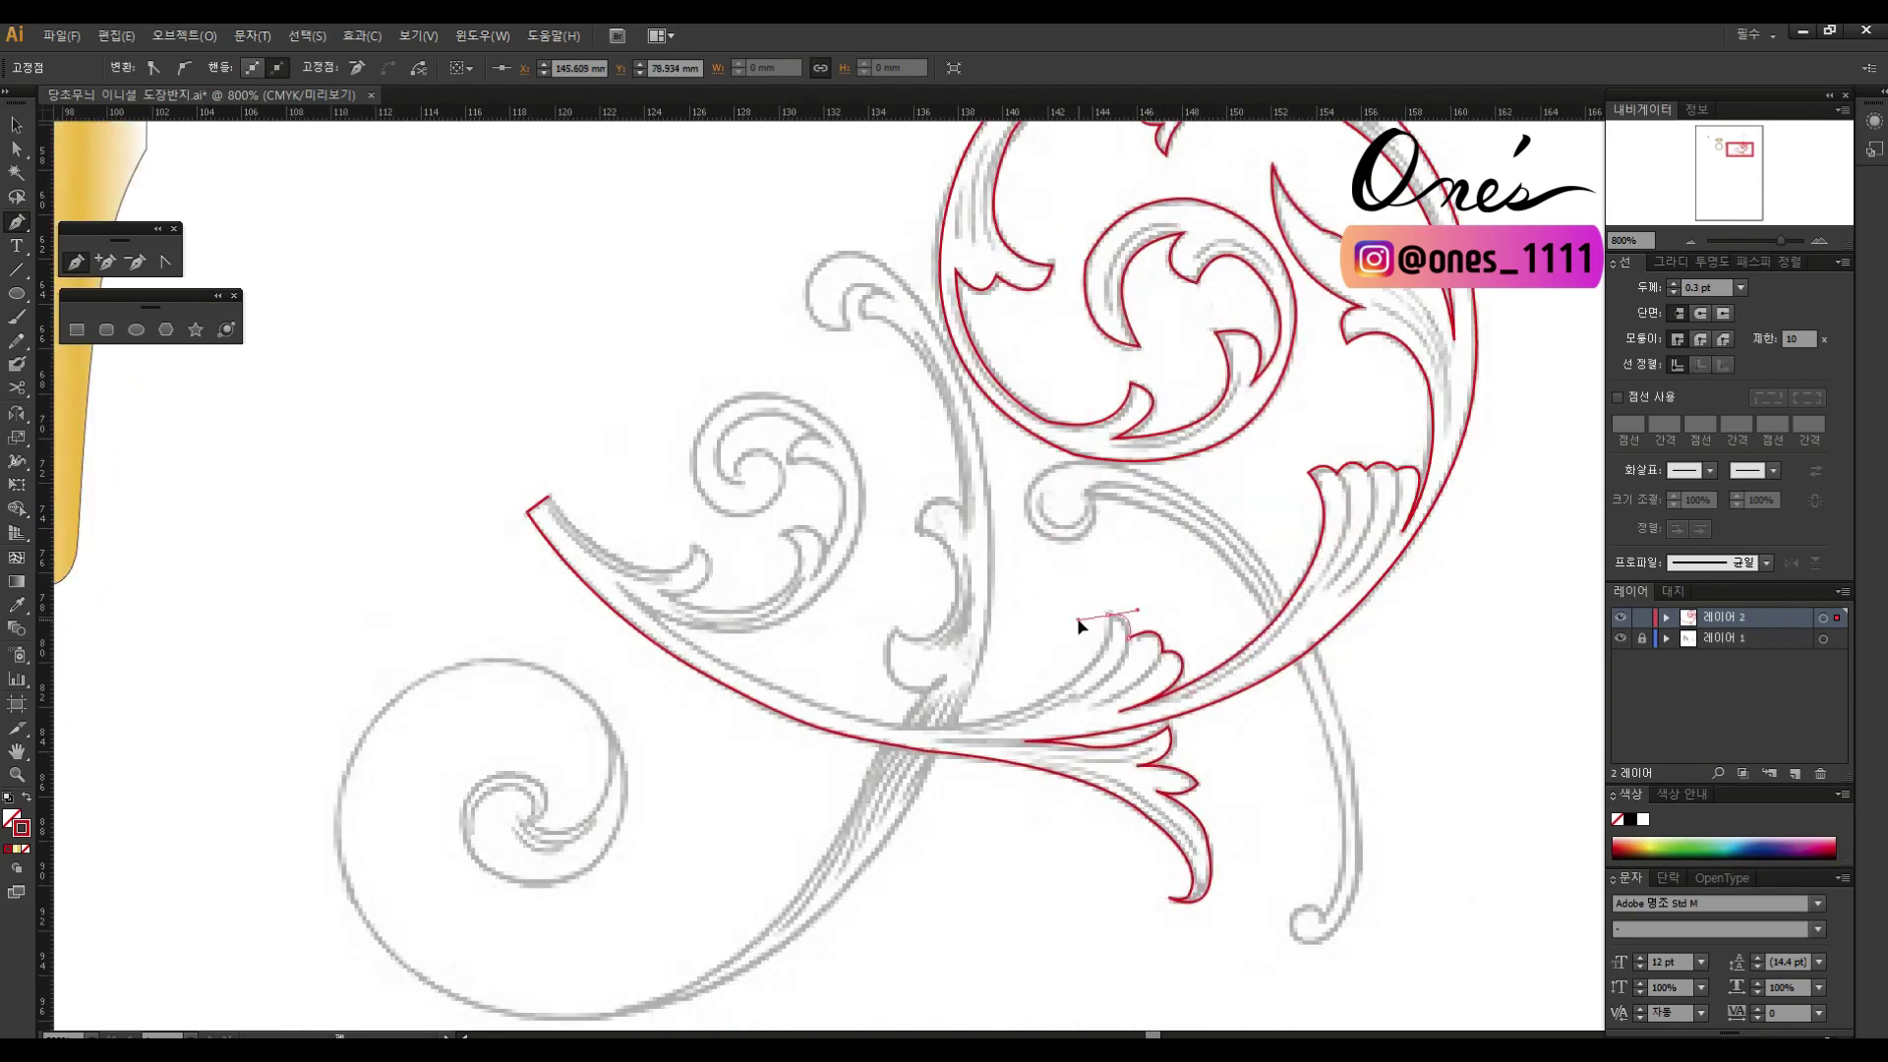
scroll(1131, 644, left, 7)
scroll(1131, 644, down, 1)
drag(974, 543, 1145, 580)
scroll(1217, 527, up, 2)
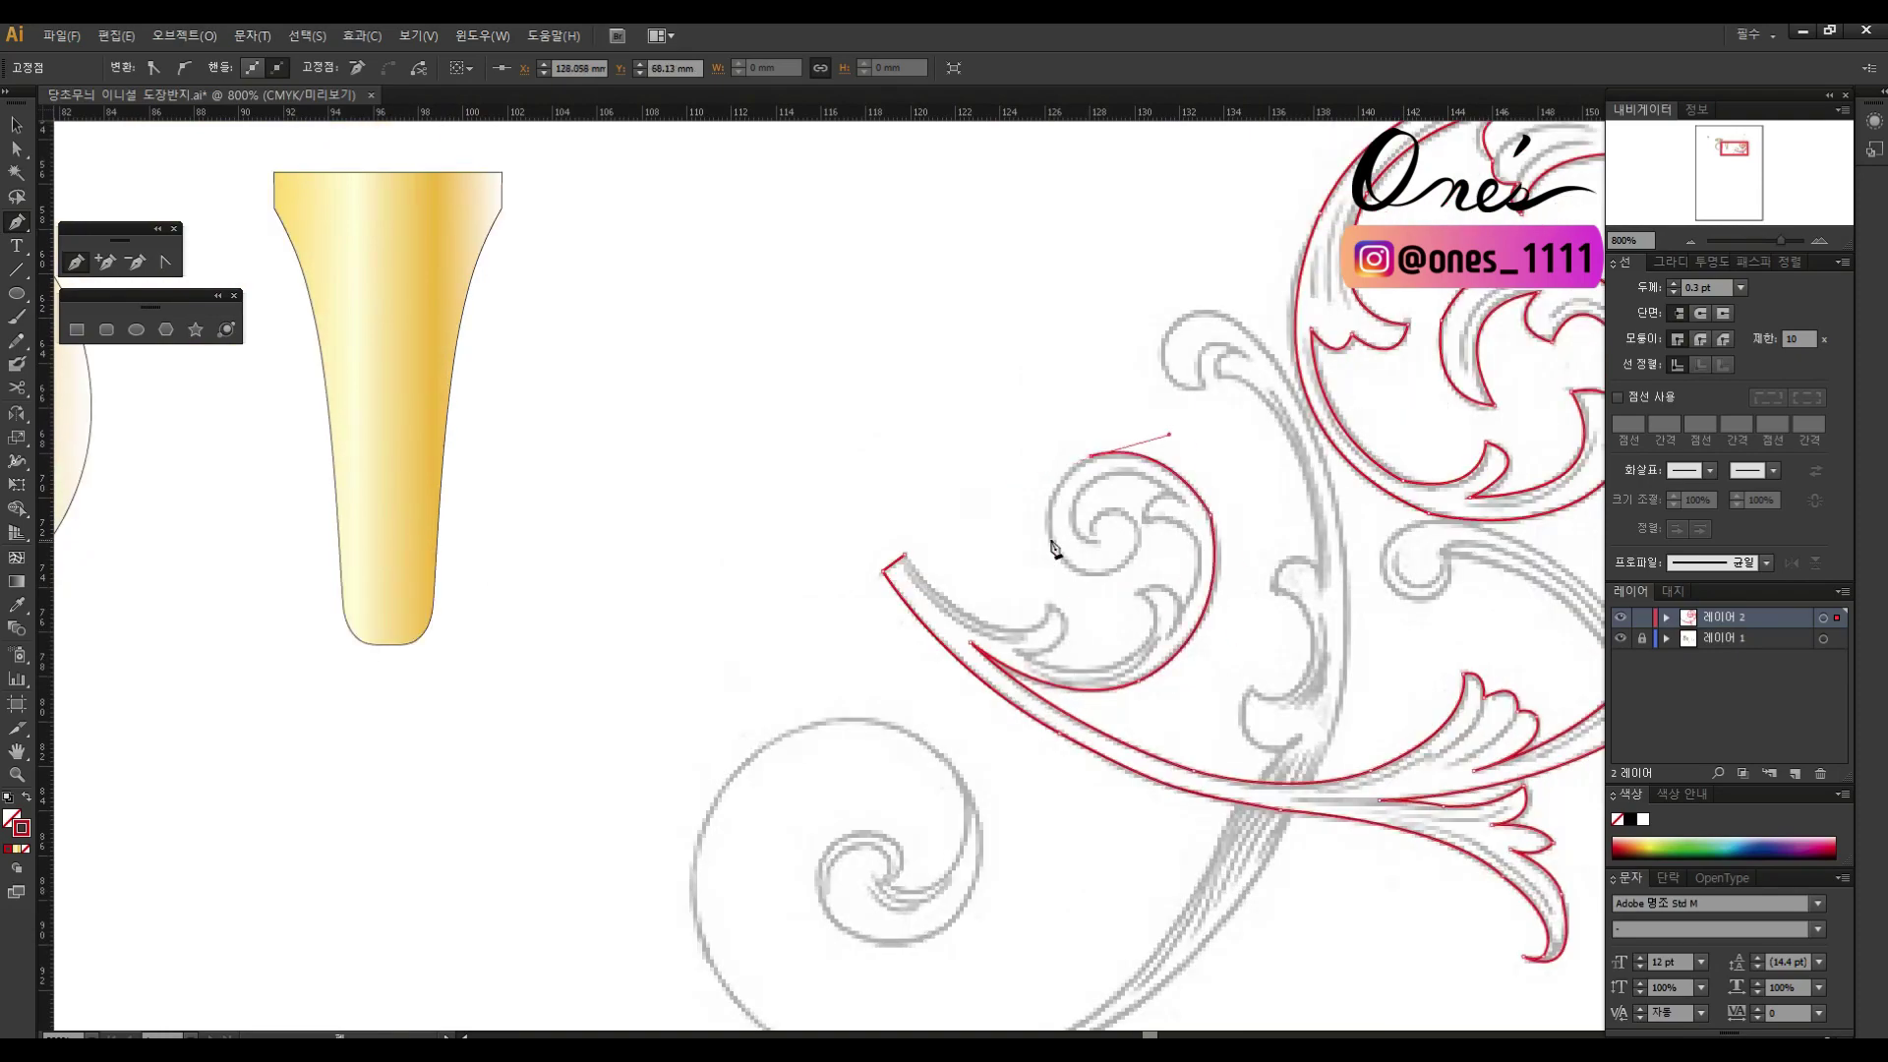
drag(1073, 508, 1096, 479)
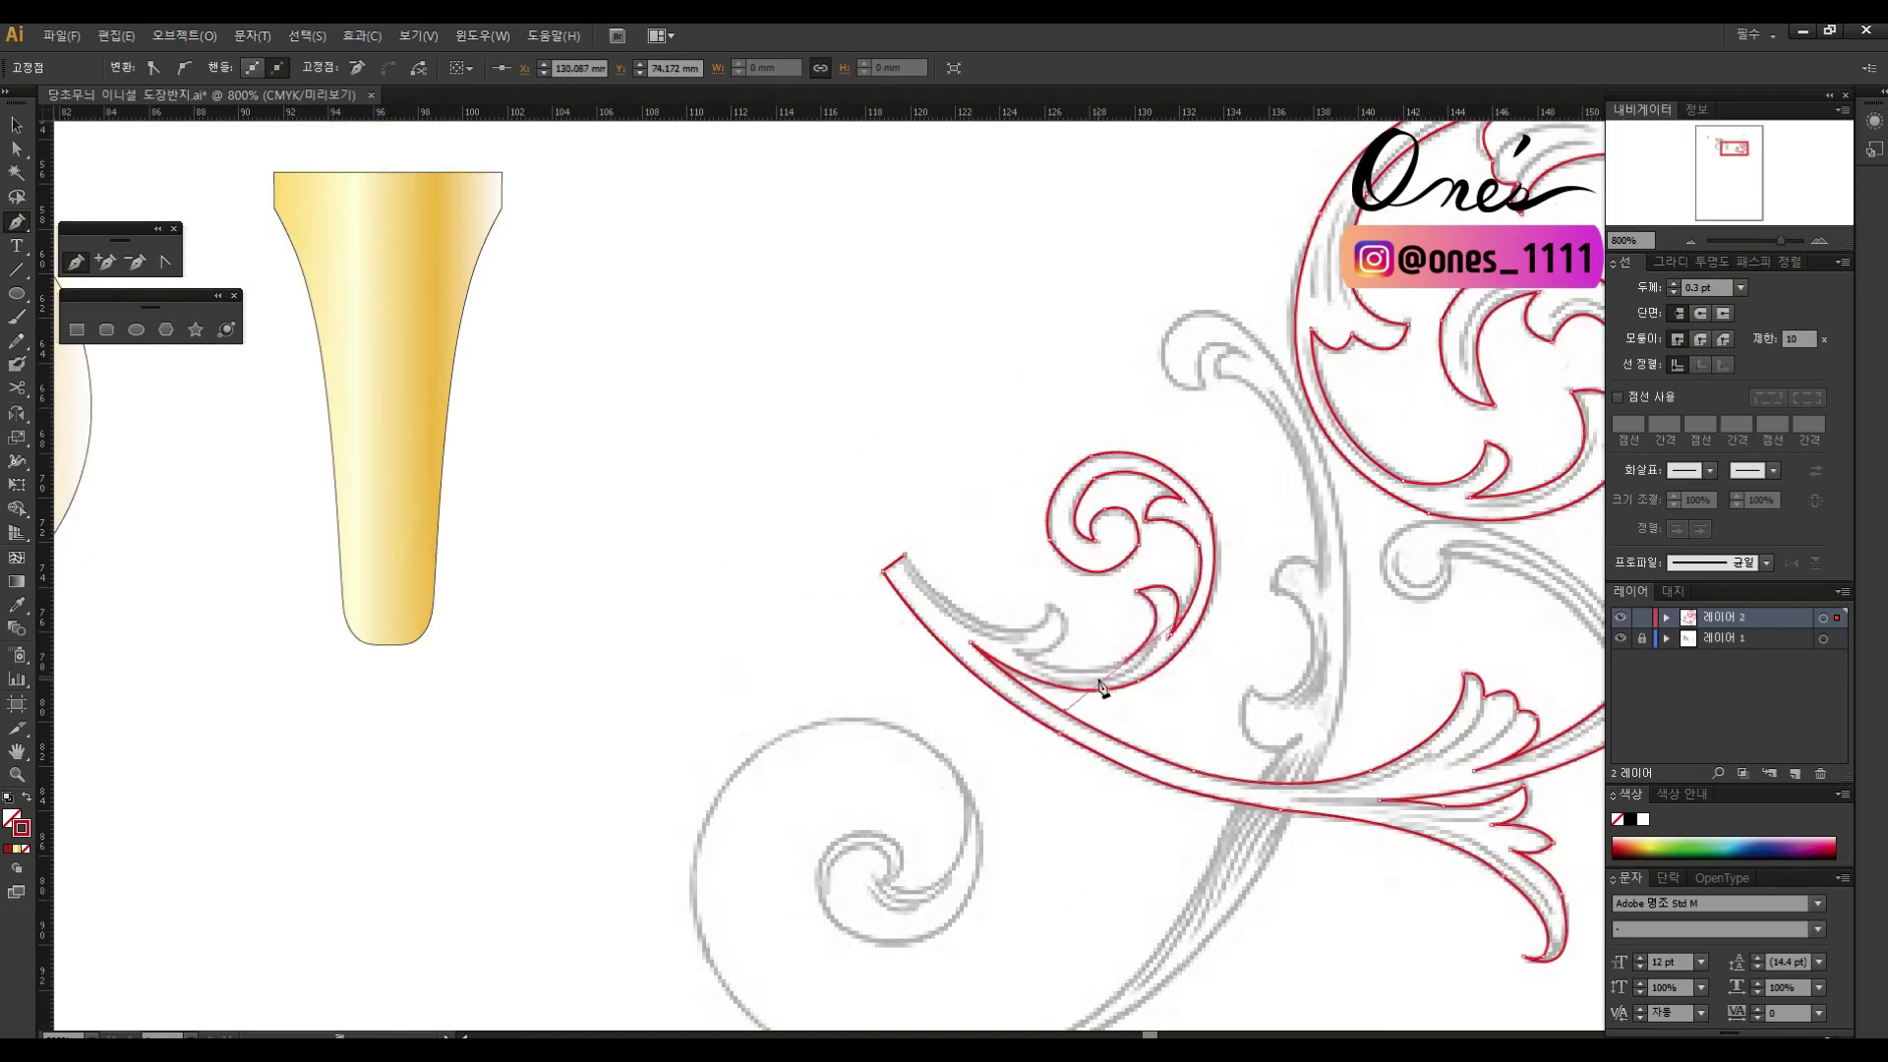
scroll(890, 467, right, 5)
Step: Zoom in closer on the traced leaf and deselect the red path
key(n)
key(ctrl+equal)
key(ctrl+equal)
scroll(1220, 694, left, 2)
key(a)
scroll(1223, 683, left, 3)
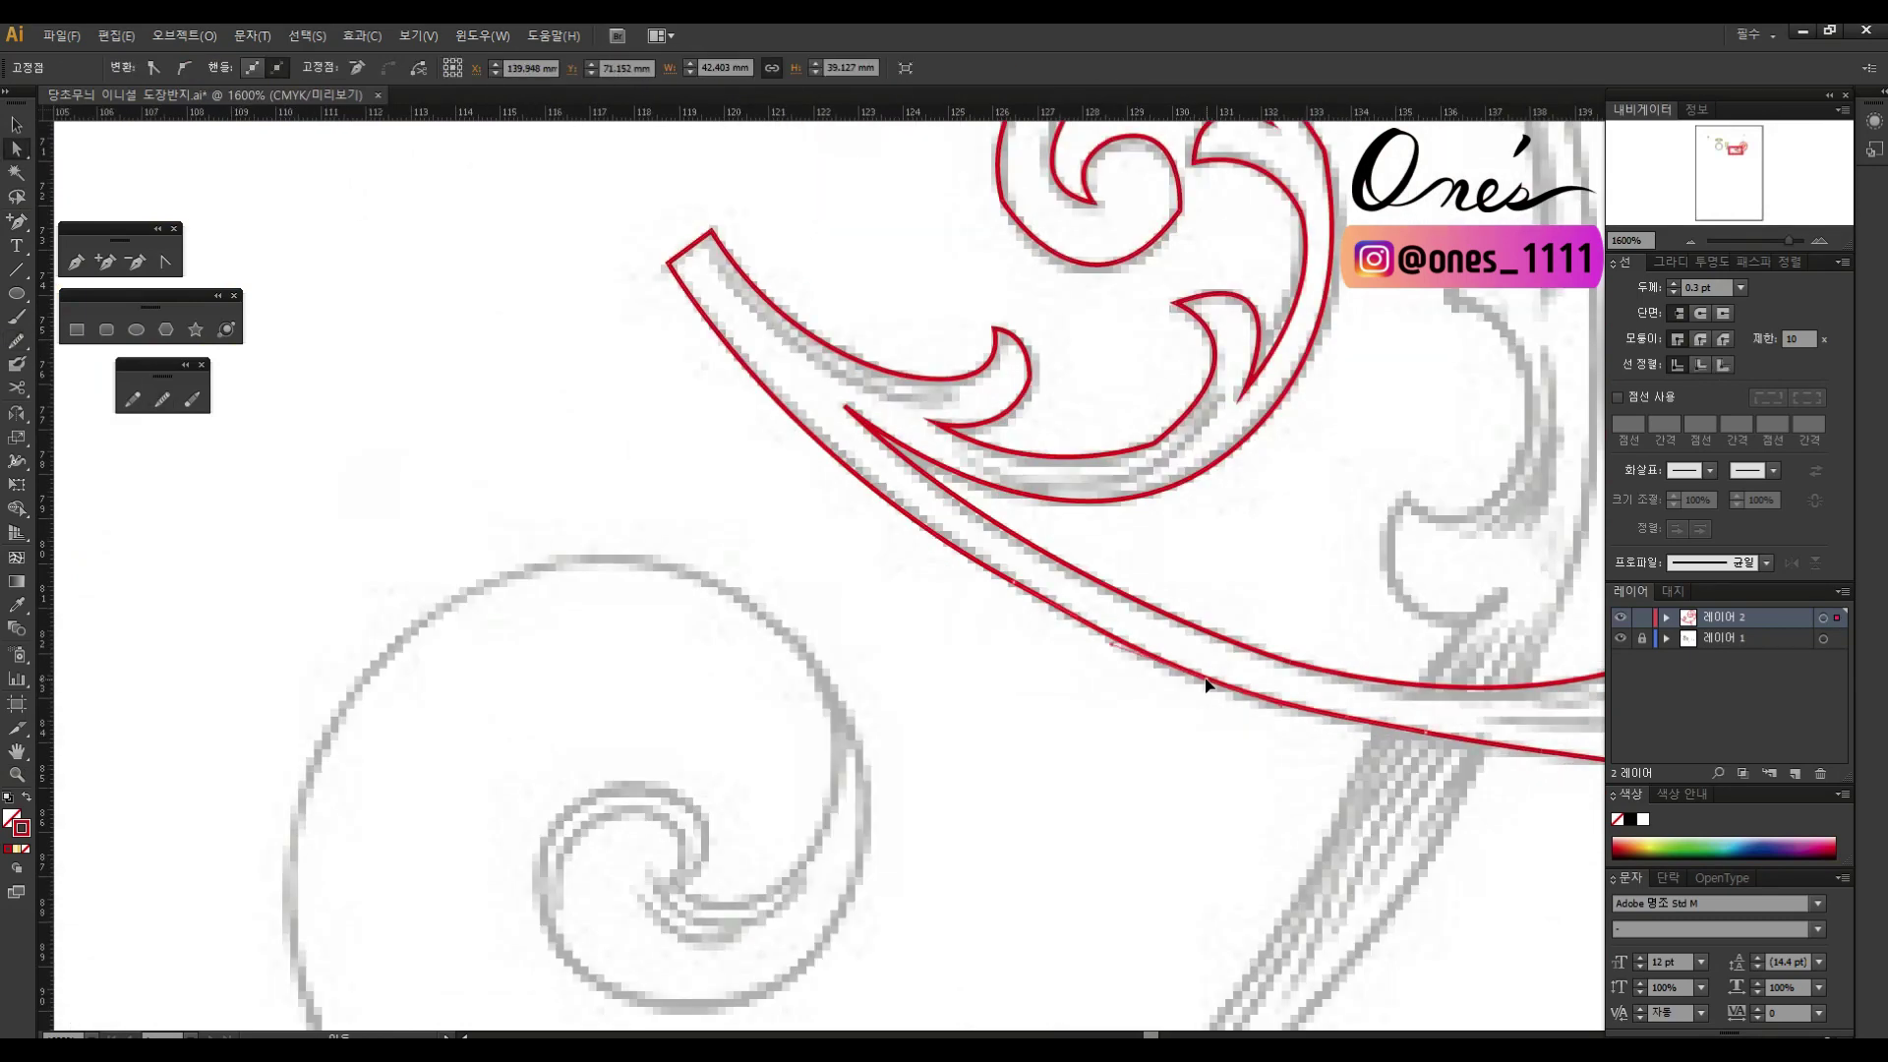
scroll(1029, 758, right, 6)
key(n)
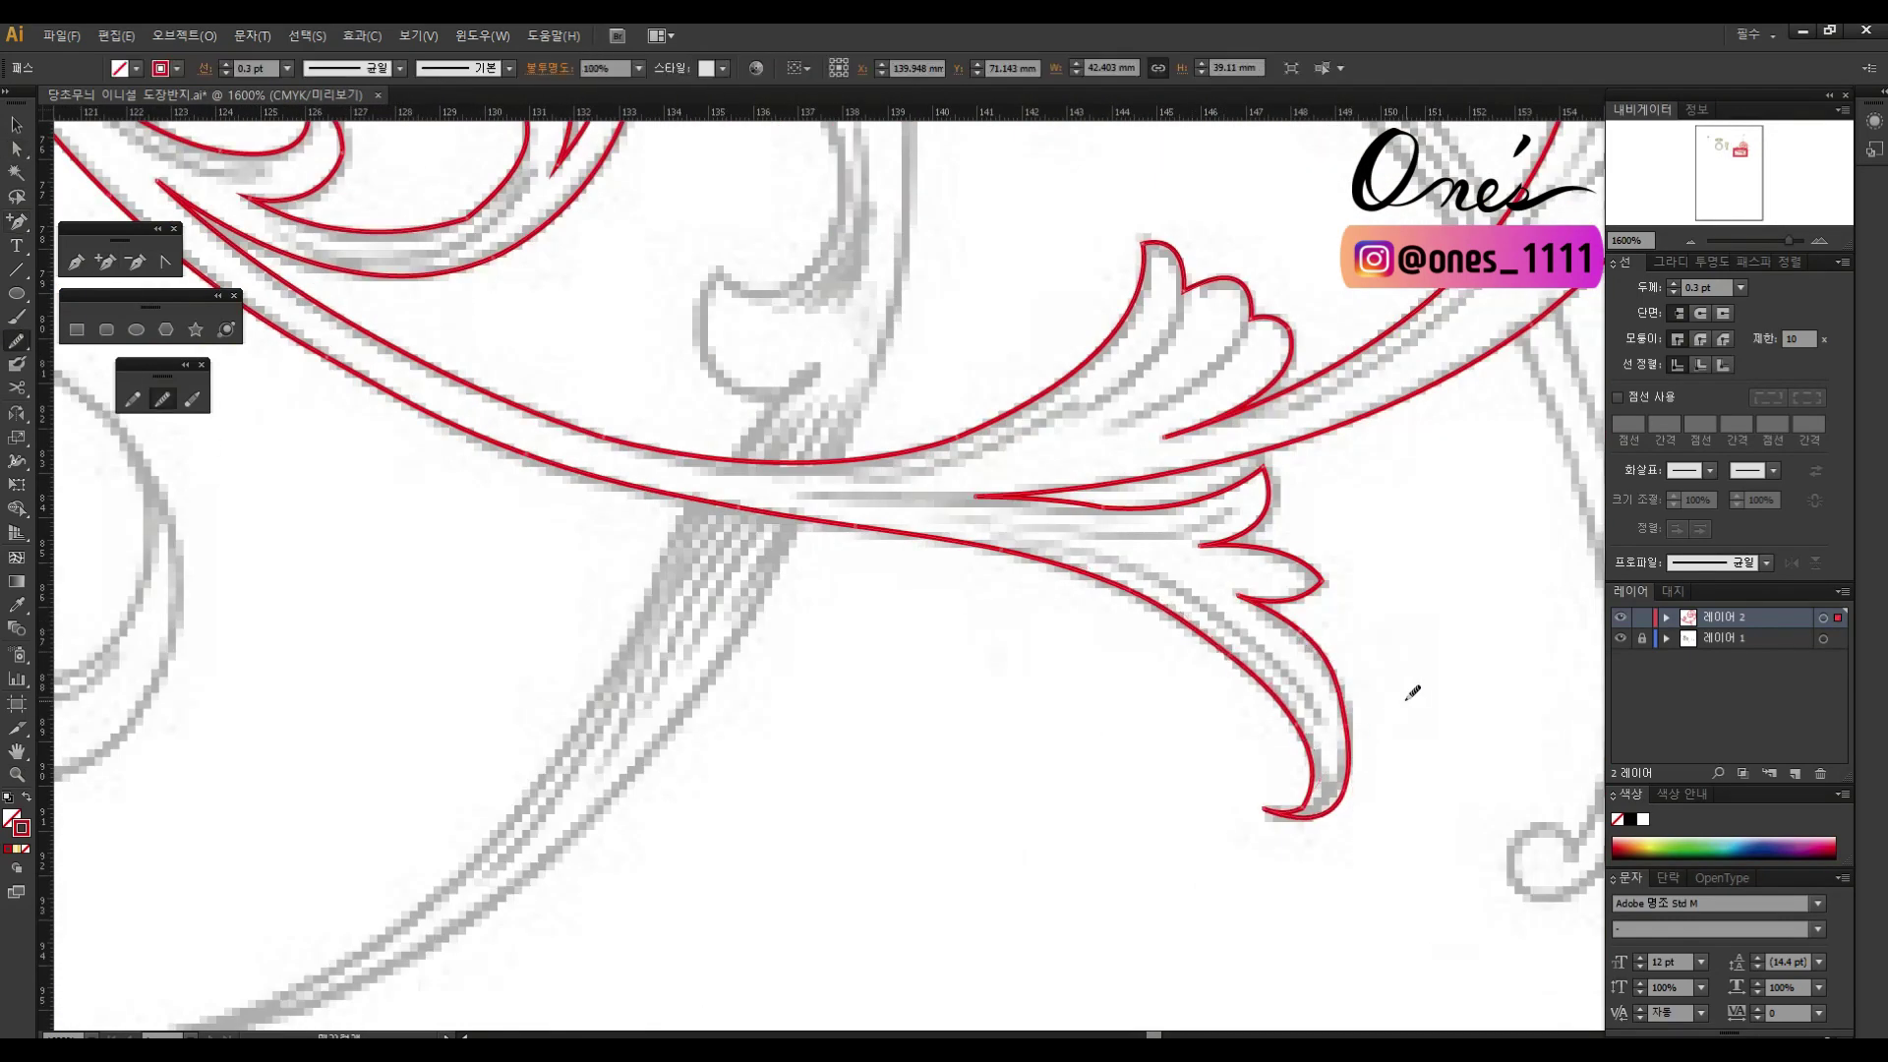
scroll(1306, 750, down, 2)
scroll(1306, 750, left, 1)
key(a)
scroll(1380, 793, up, 2)
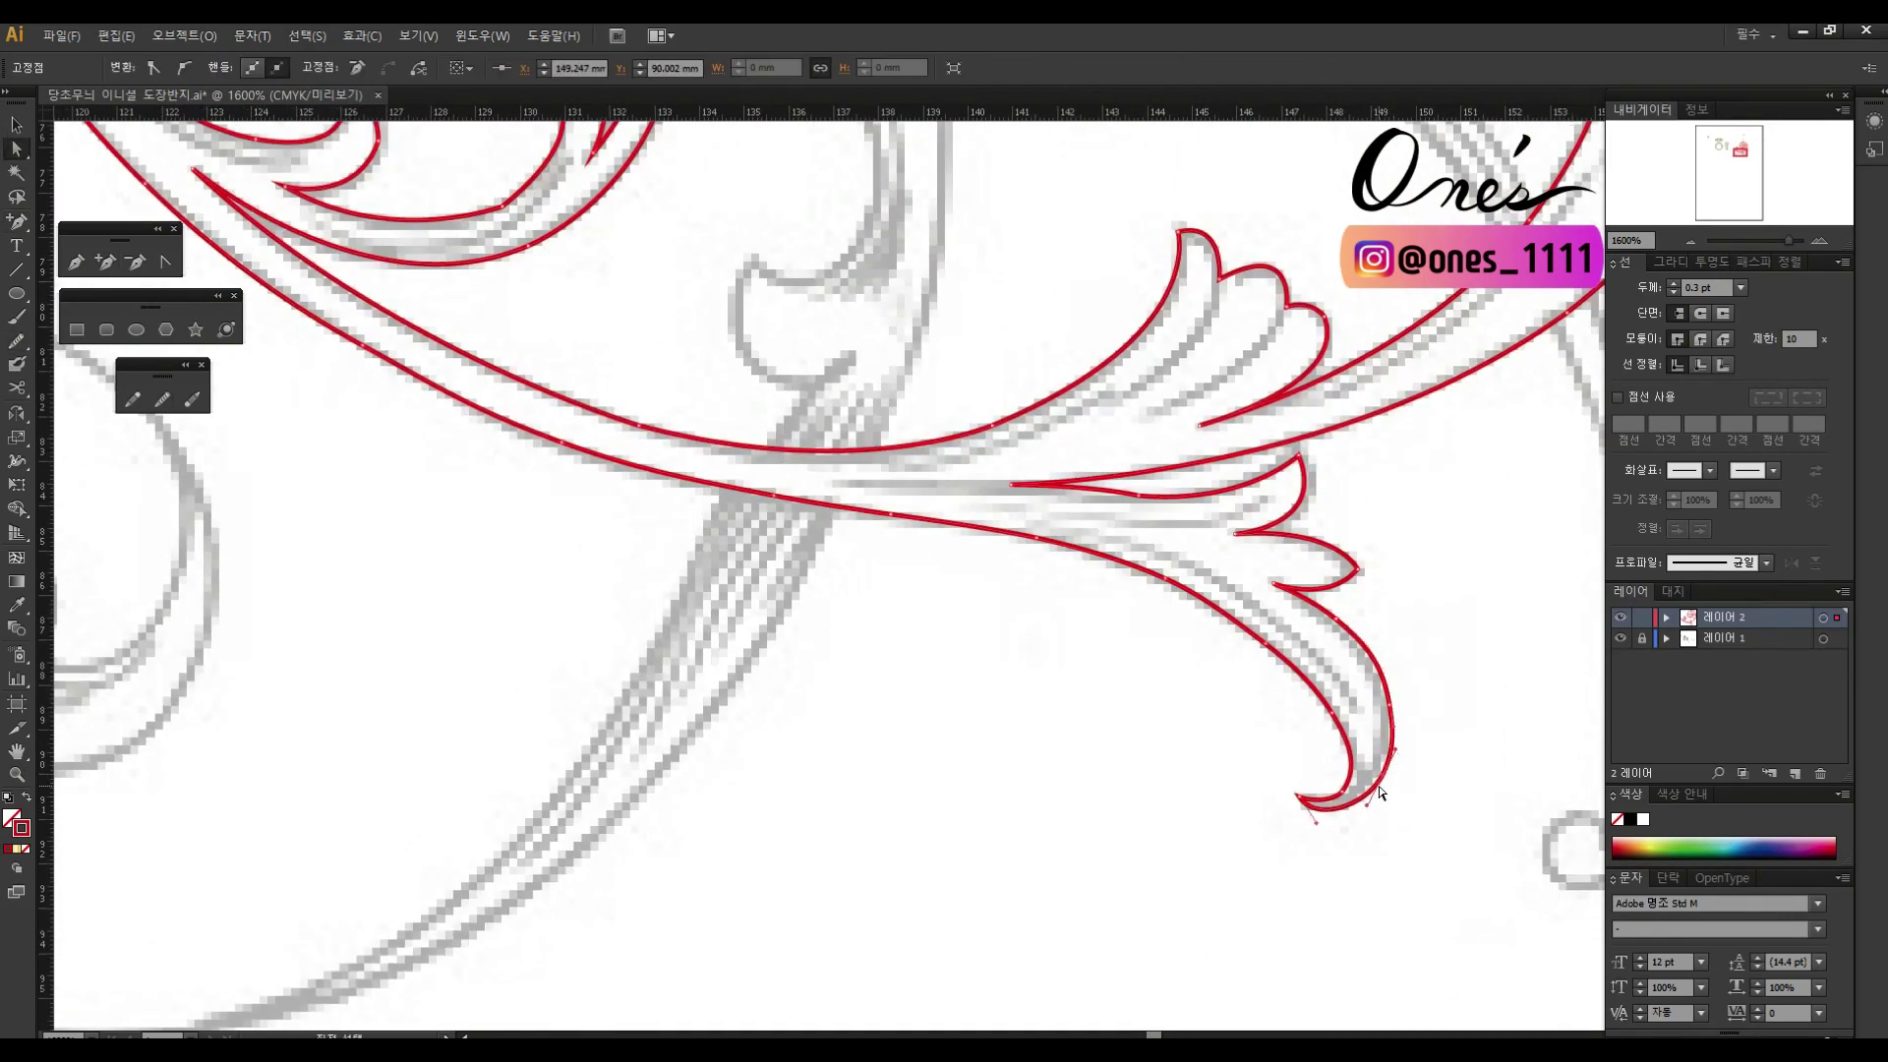
scroll(1403, 770, up, 1)
scroll(1414, 765, left, 2)
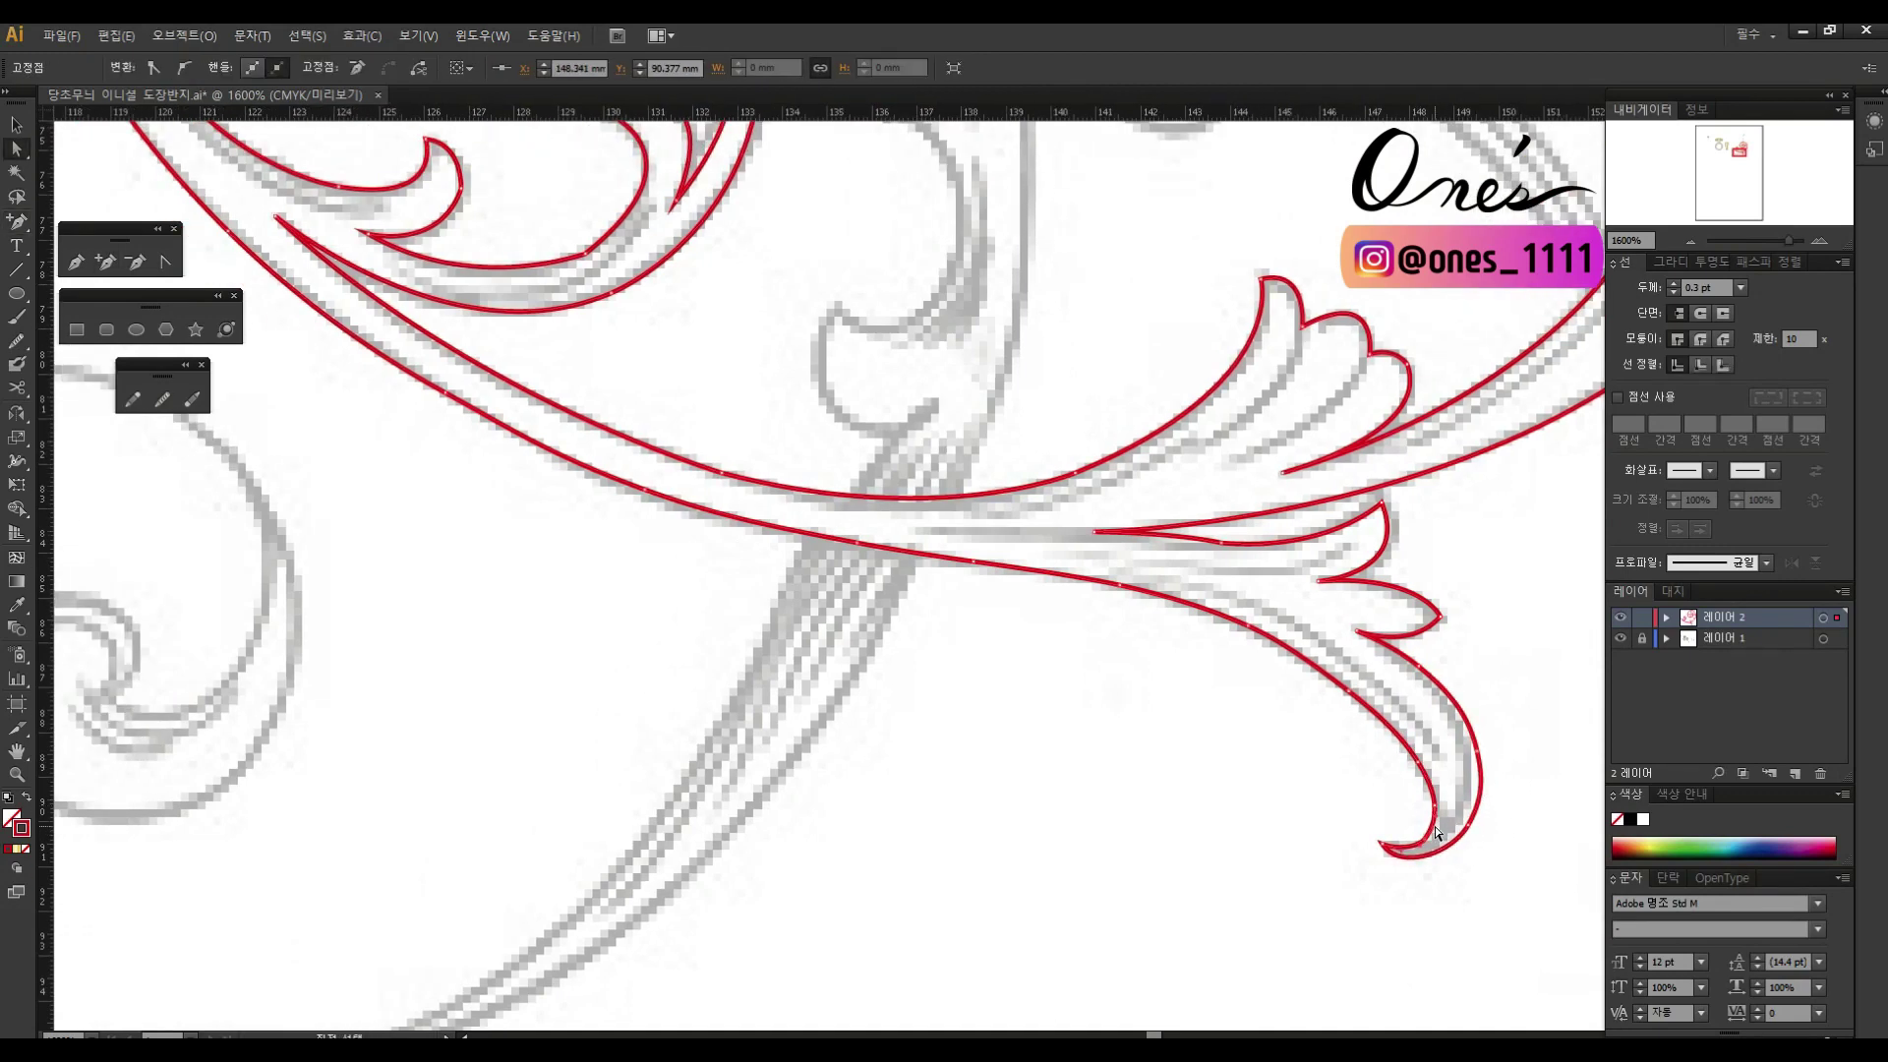
click(1454, 789)
Step: Select the traced red path to show its anchors, ready for adding points
scroll(1453, 788, up, 1)
scroll(1377, 767, left, 2)
scroll(1377, 767, up, 1)
scroll(1313, 748, up, 2)
click(1312, 748)
scroll(1231, 741, right, 5)
scroll(1231, 741, up, 1)
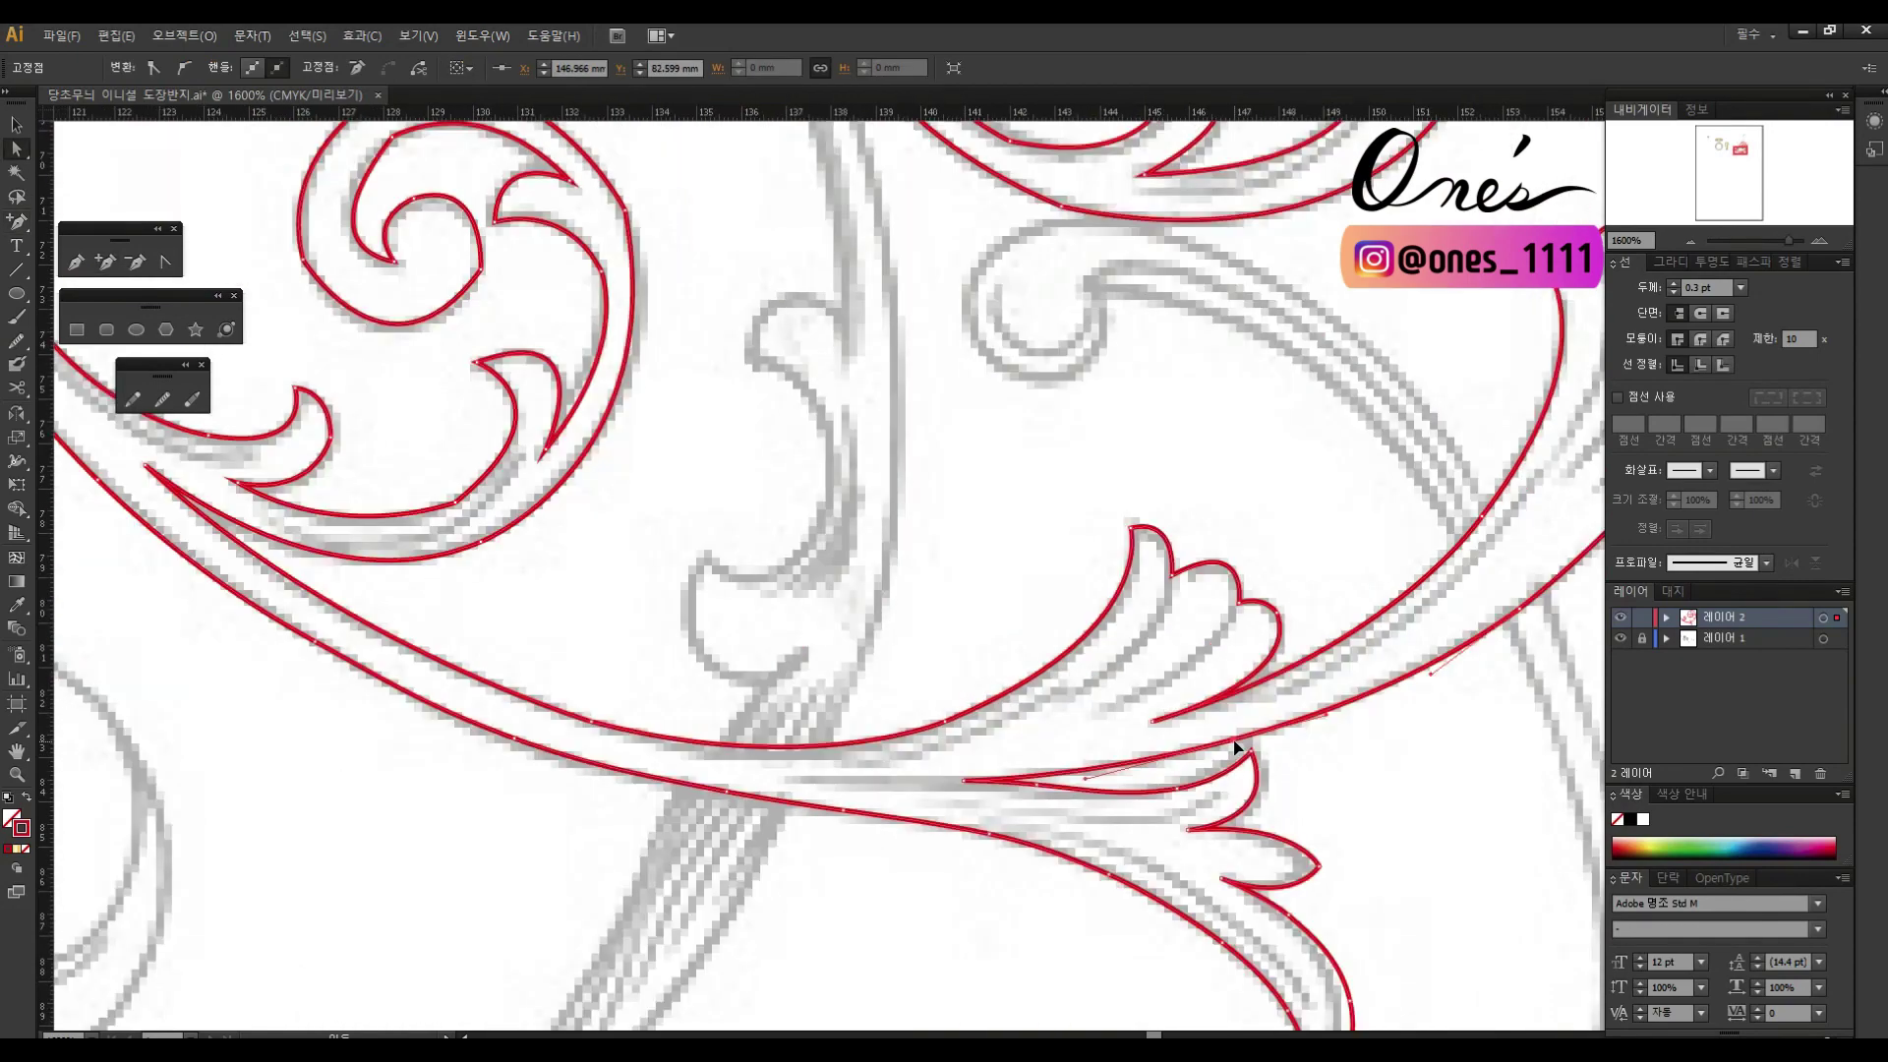
scroll(1232, 741, right, 5)
scroll(760, 417, up, 3)
key(p)
scroll(1074, 344, left, 5)
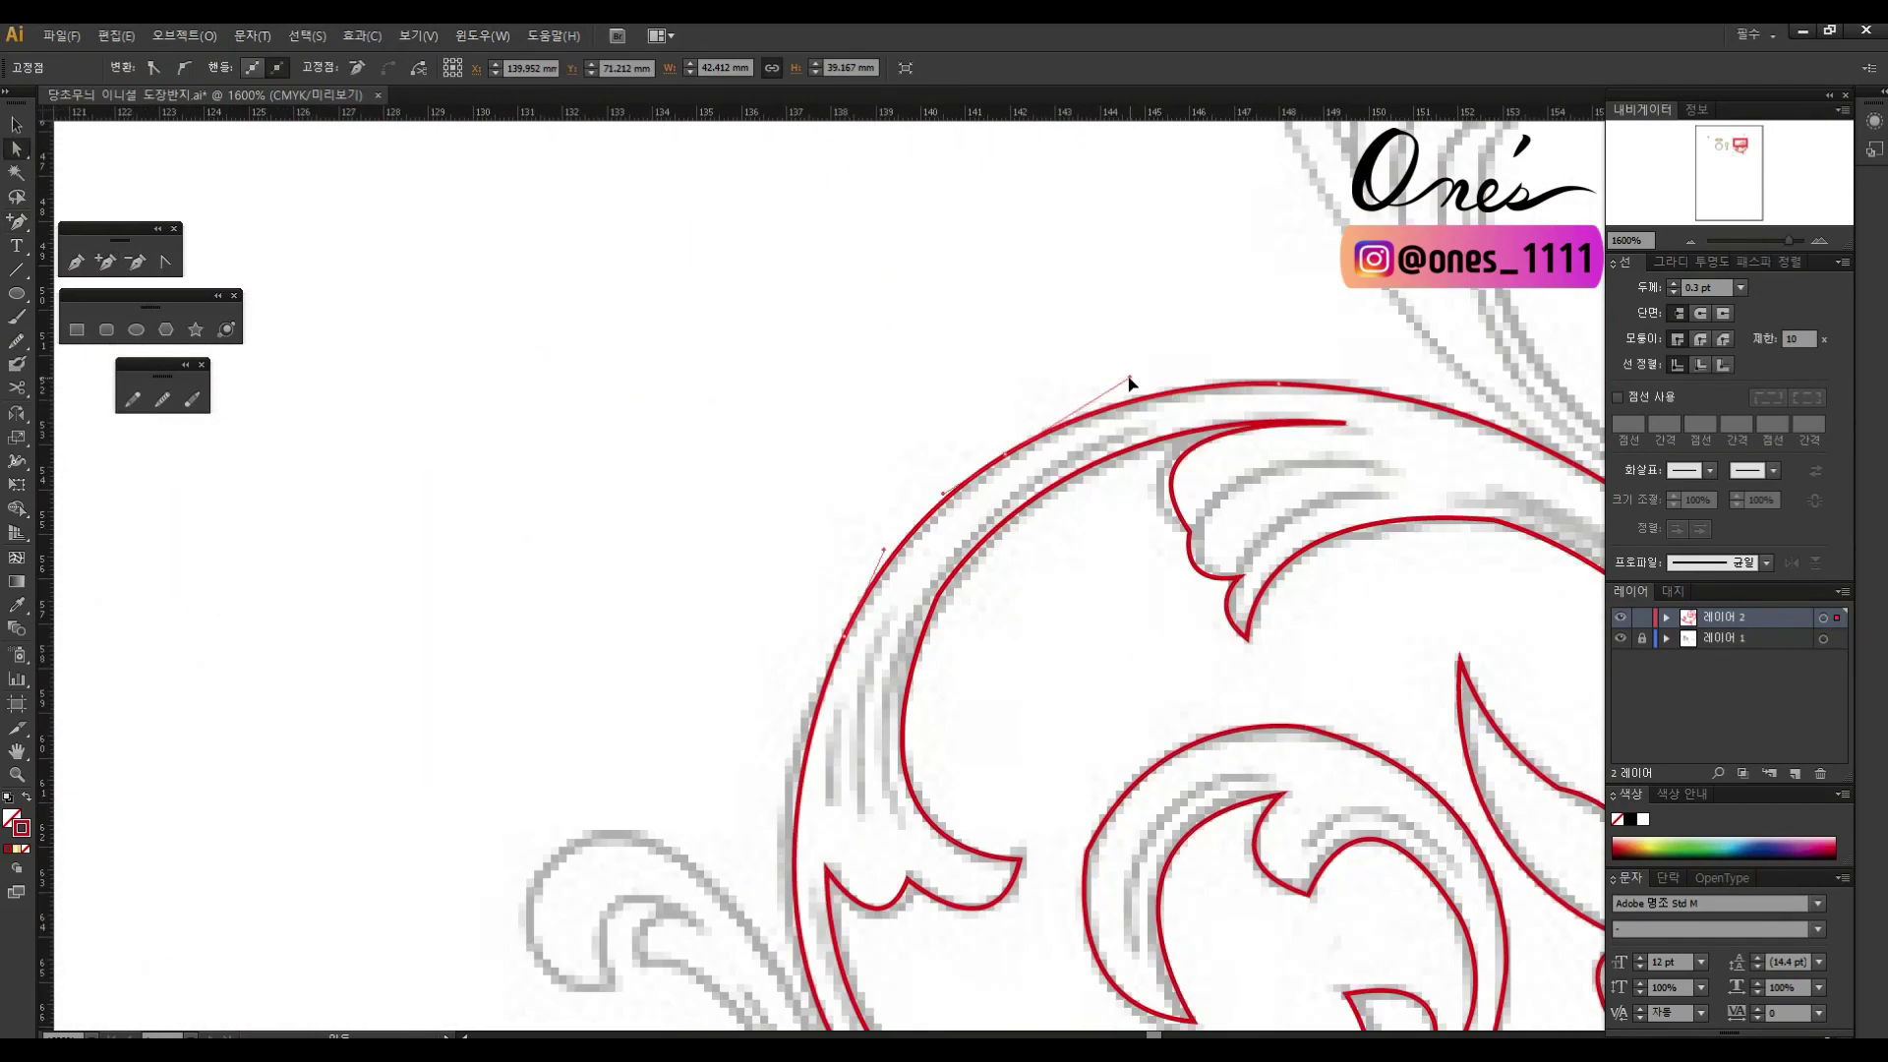
scroll(1023, 977, down, 1)
key(plus)
Step: Pan over the big curl and select anchors on the inner curve, spur tip and inner notch
drag(1184, 636, 1135, 376)
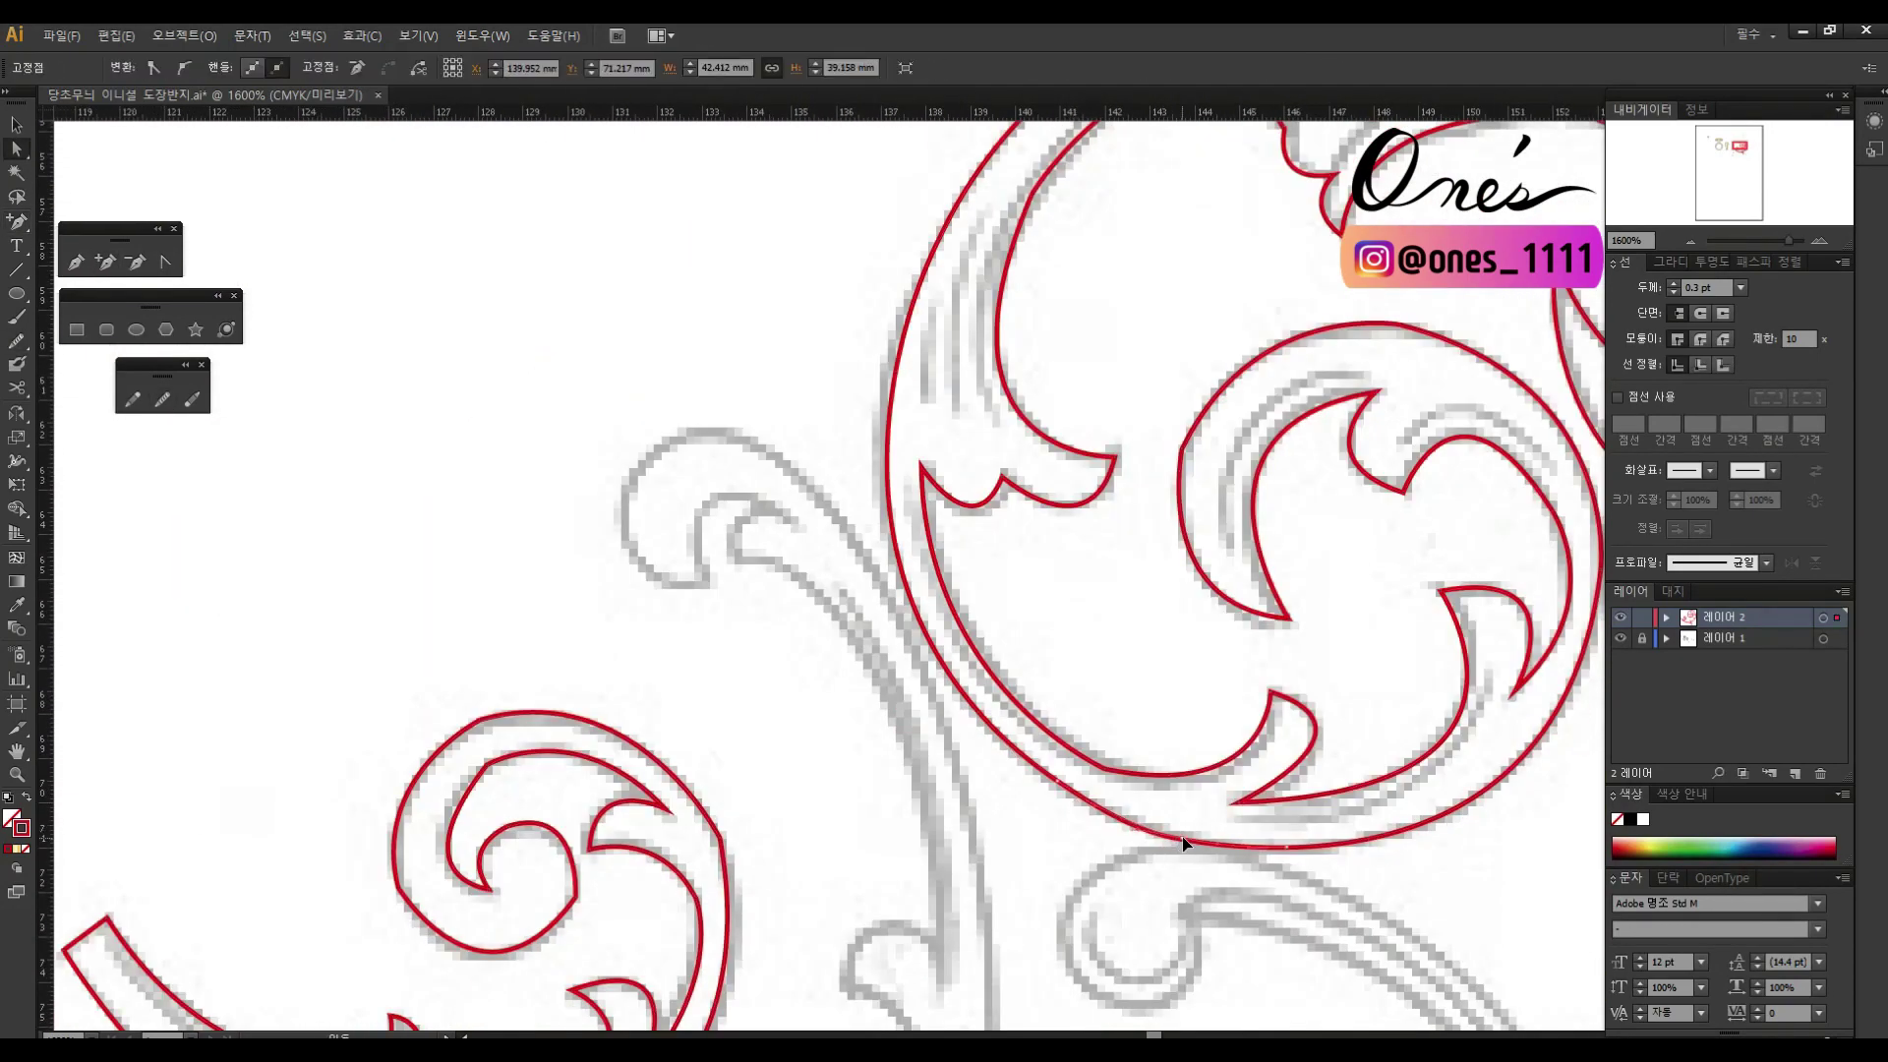
drag(1132, 655, 1144, 691)
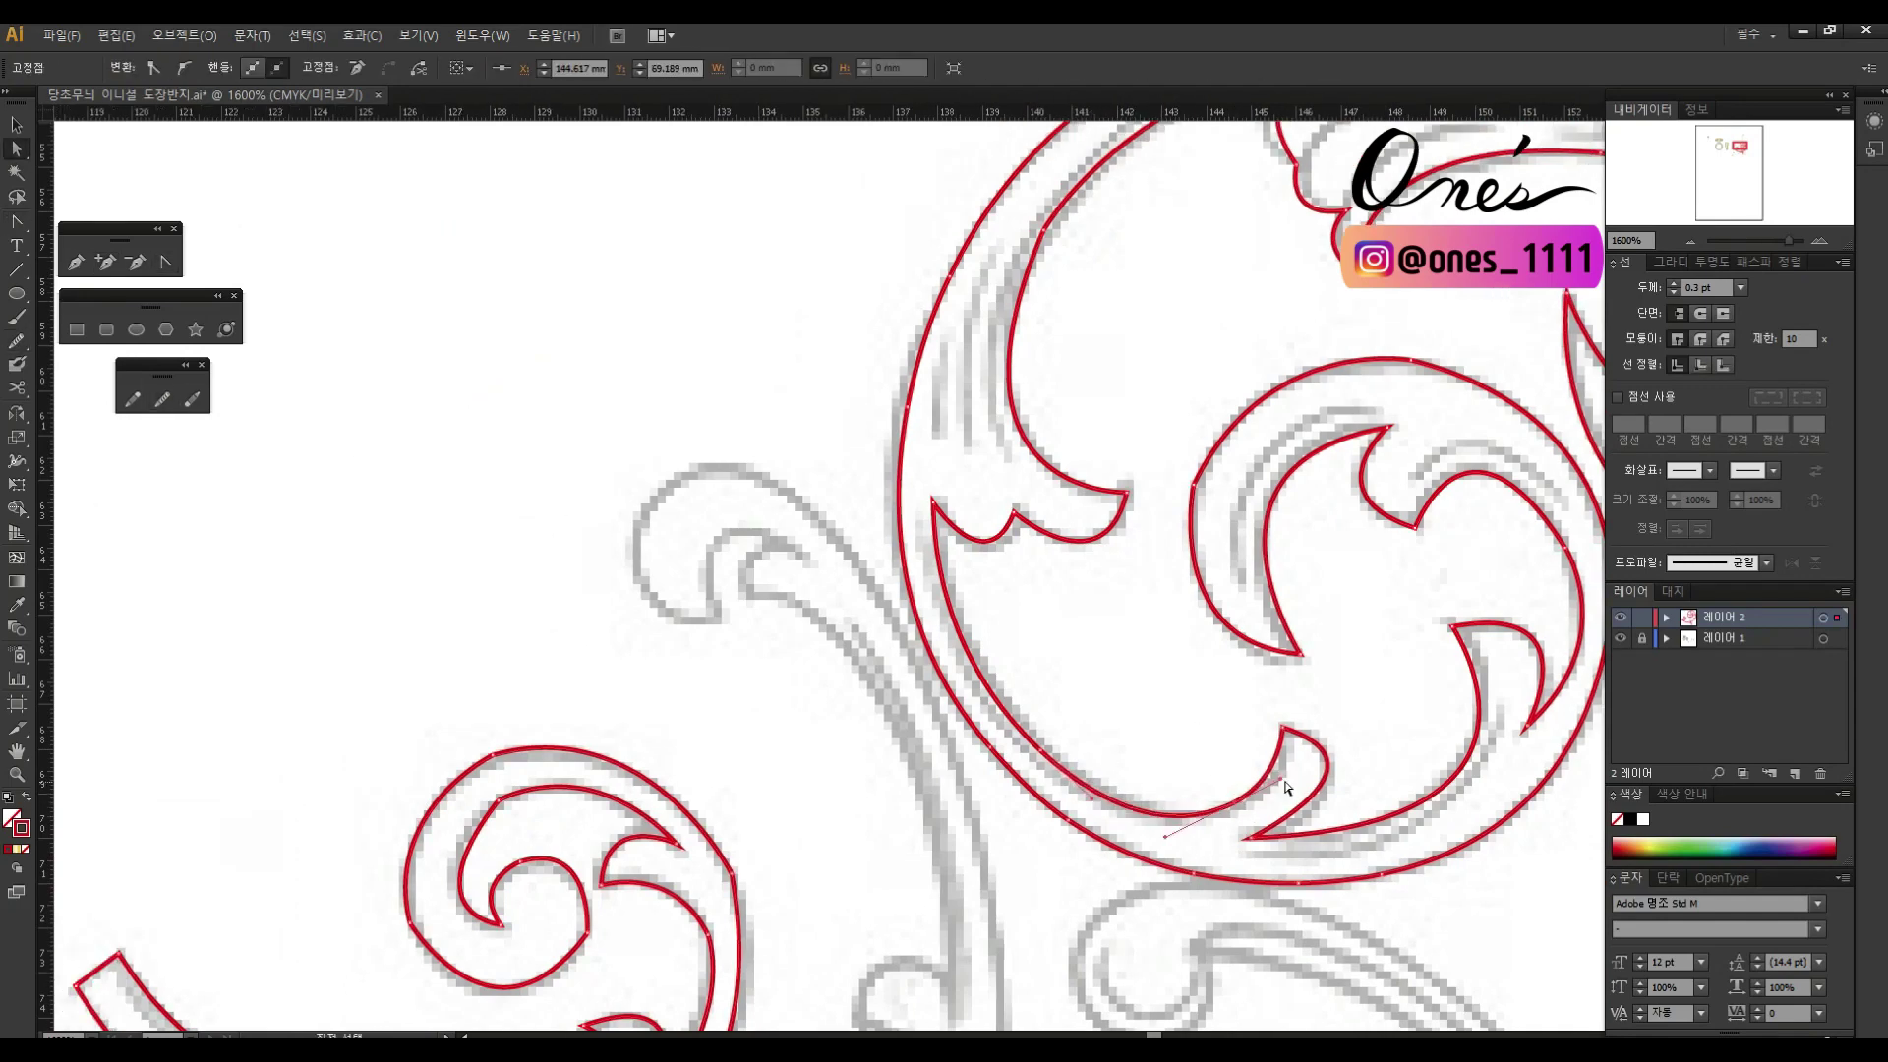
scroll(1288, 787, up, 2)
scroll(1087, 730, left, 2)
scroll(1226, 569, up, 2)
click(1164, 551)
scroll(1207, 551, down, 1)
scroll(1207, 689, right, 1)
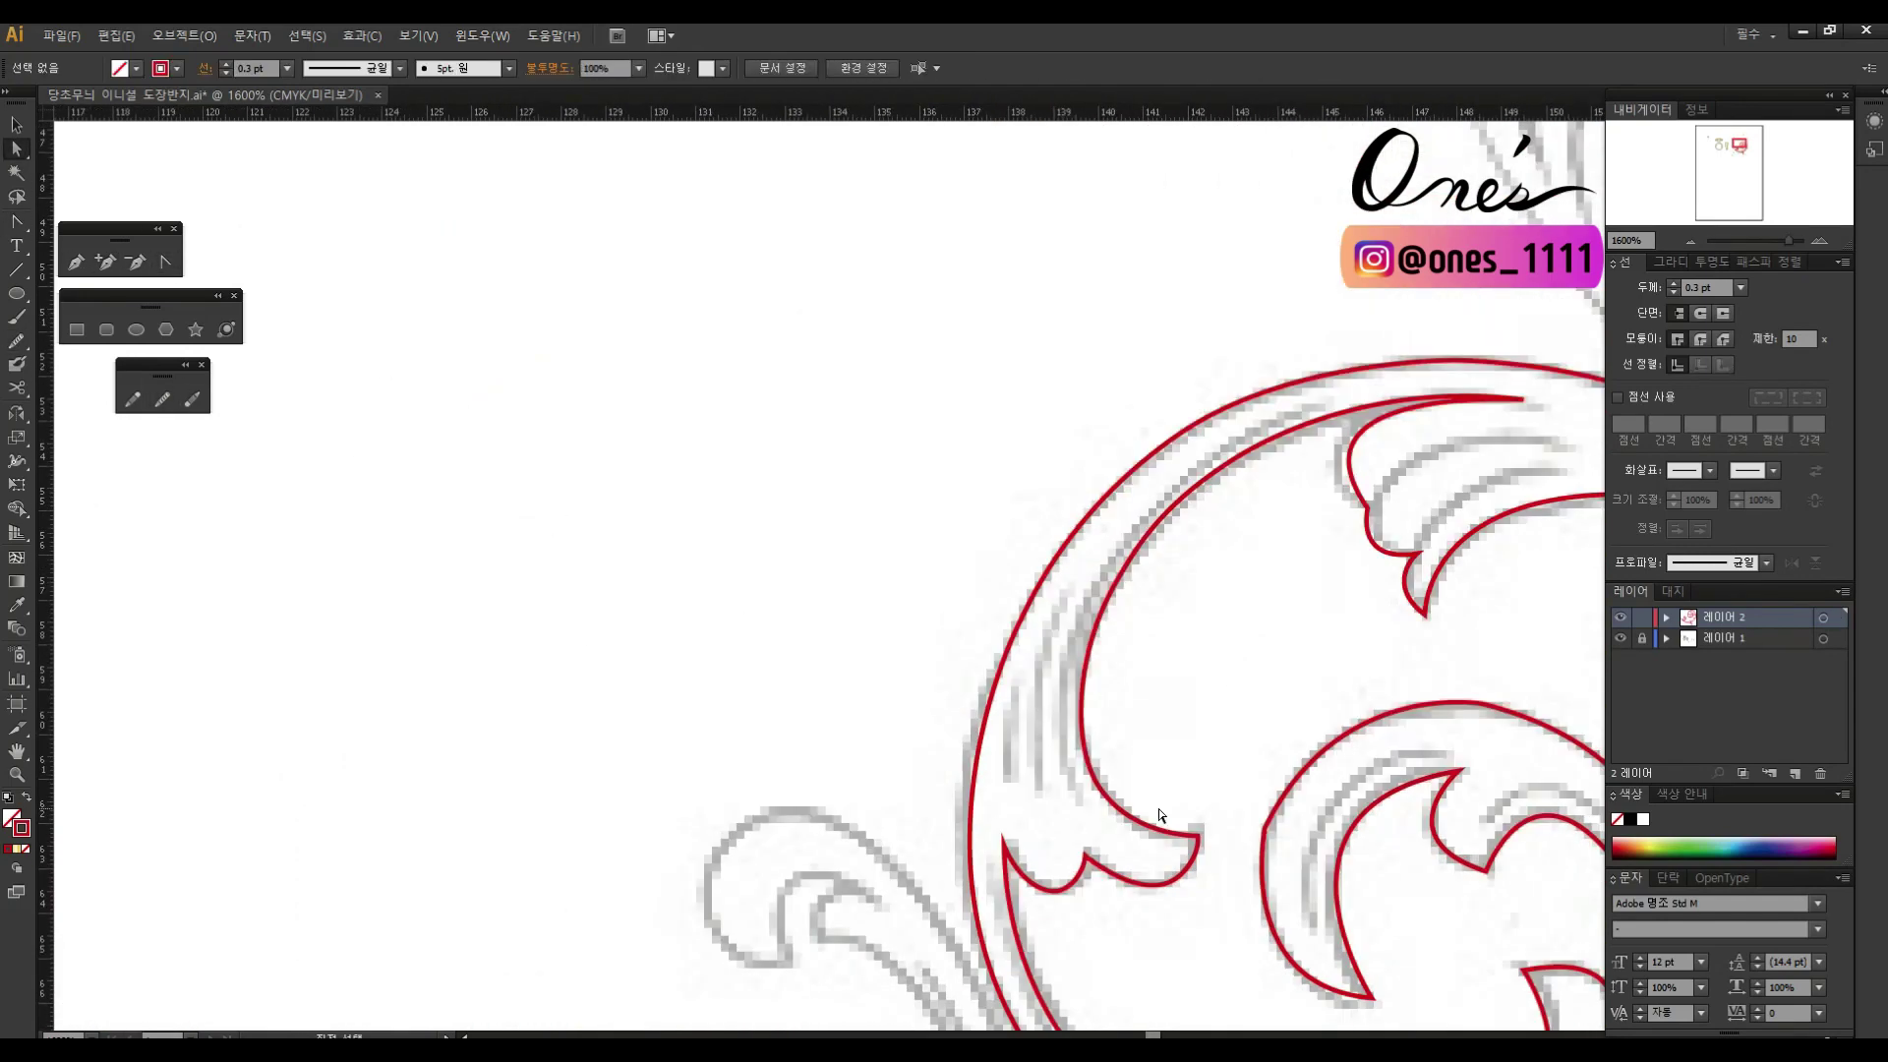
click(1206, 766)
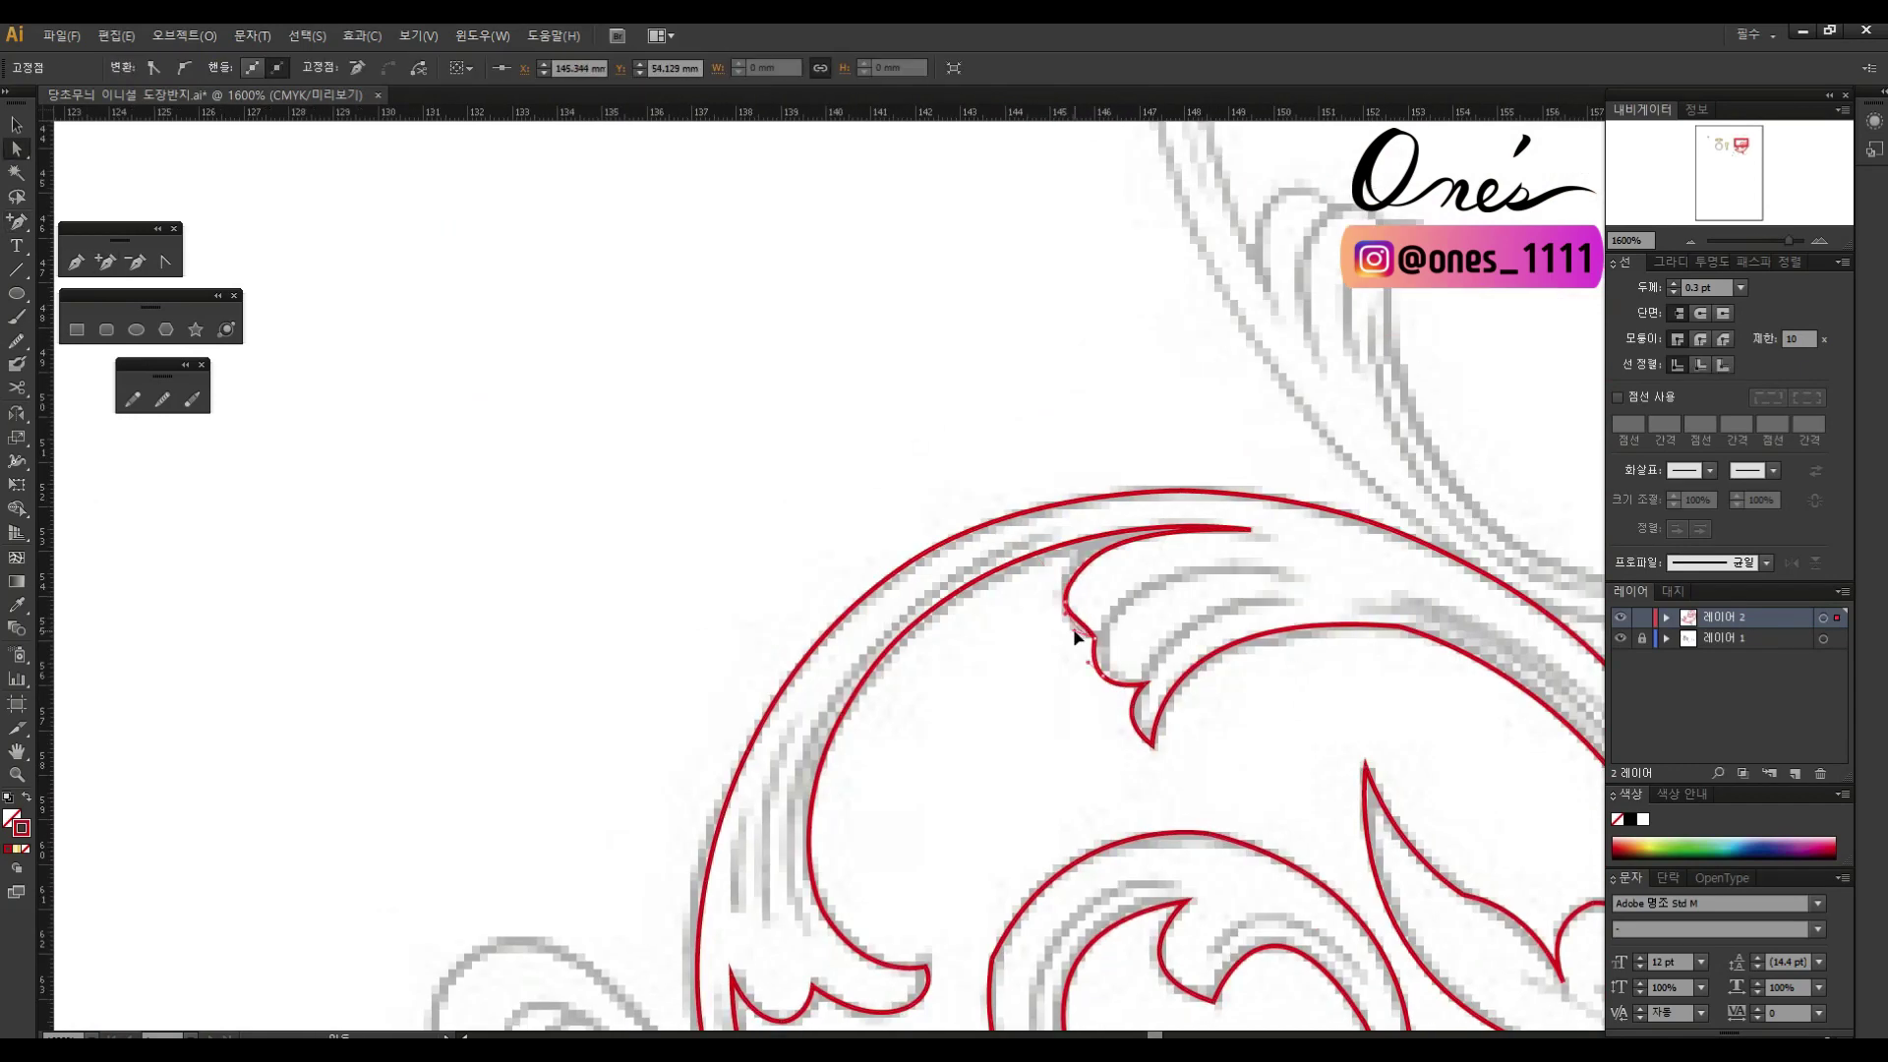
scroll(1133, 593, up, 1)
click(1138, 698)
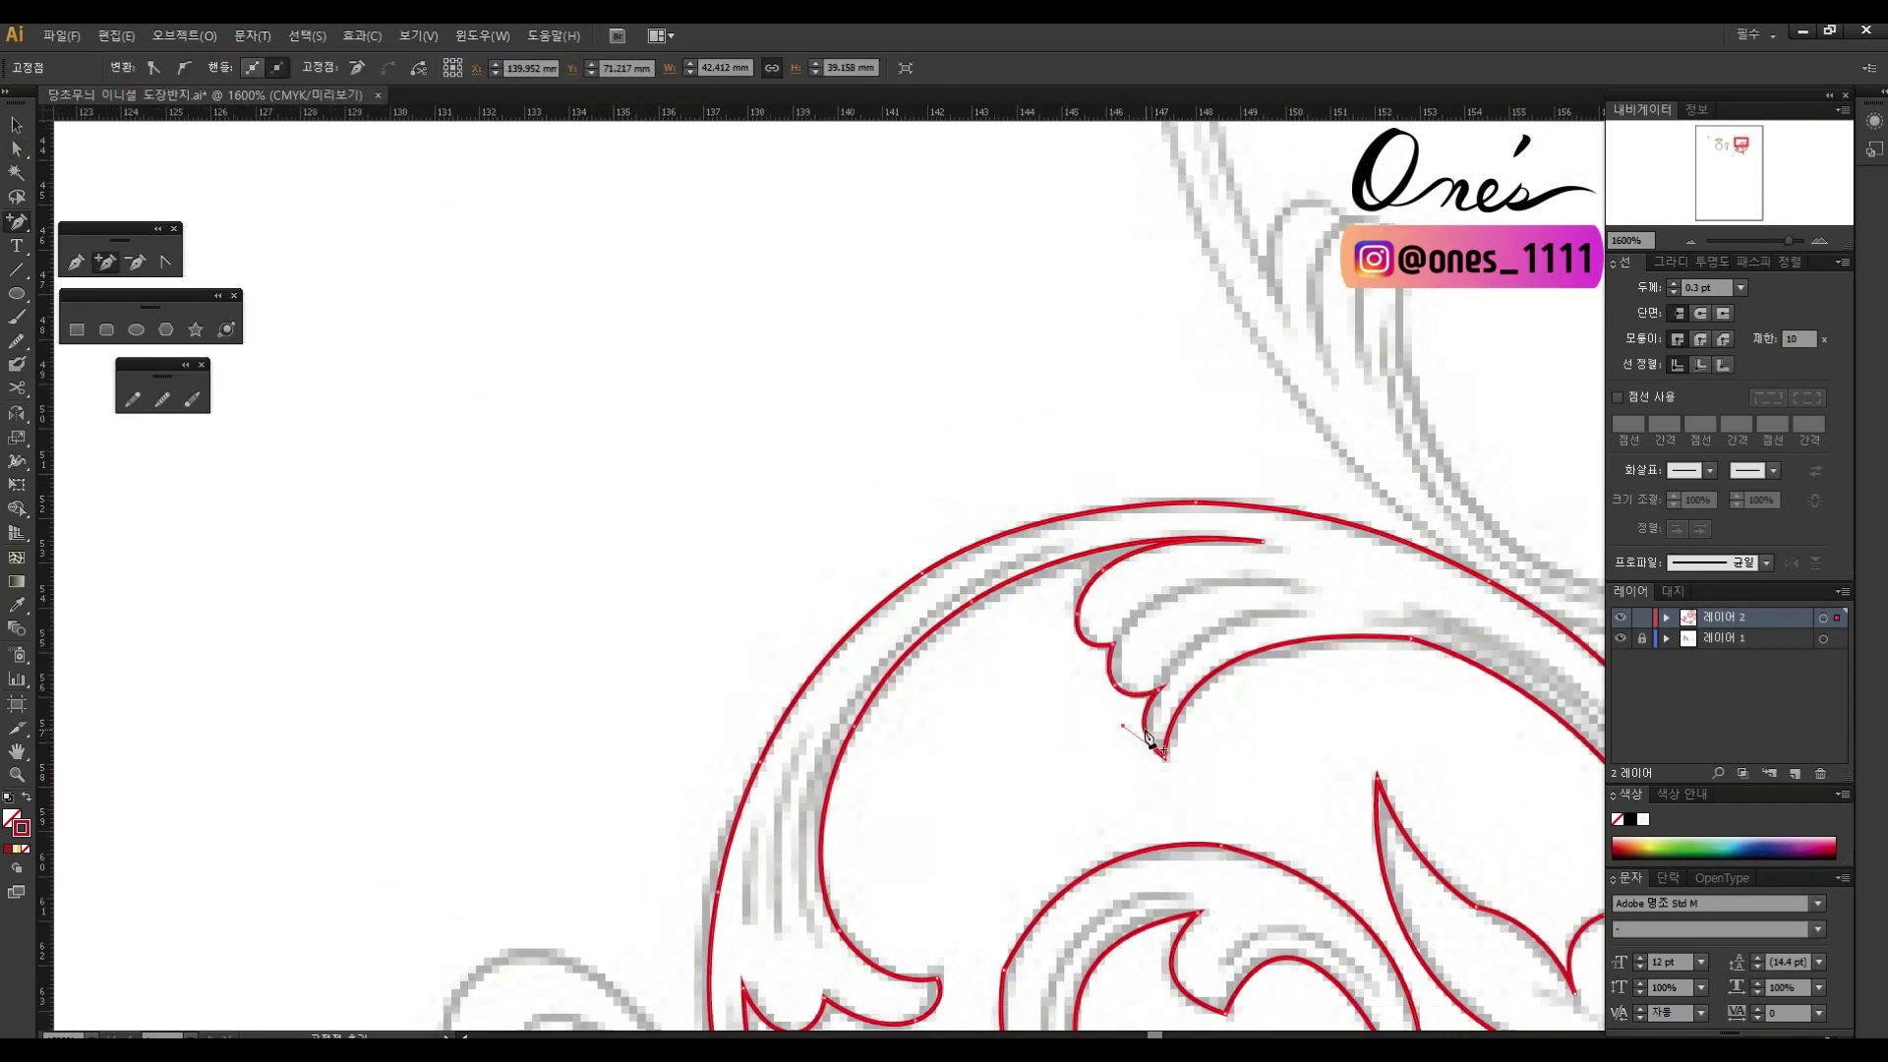
key(a)
drag(1153, 743, 1146, 645)
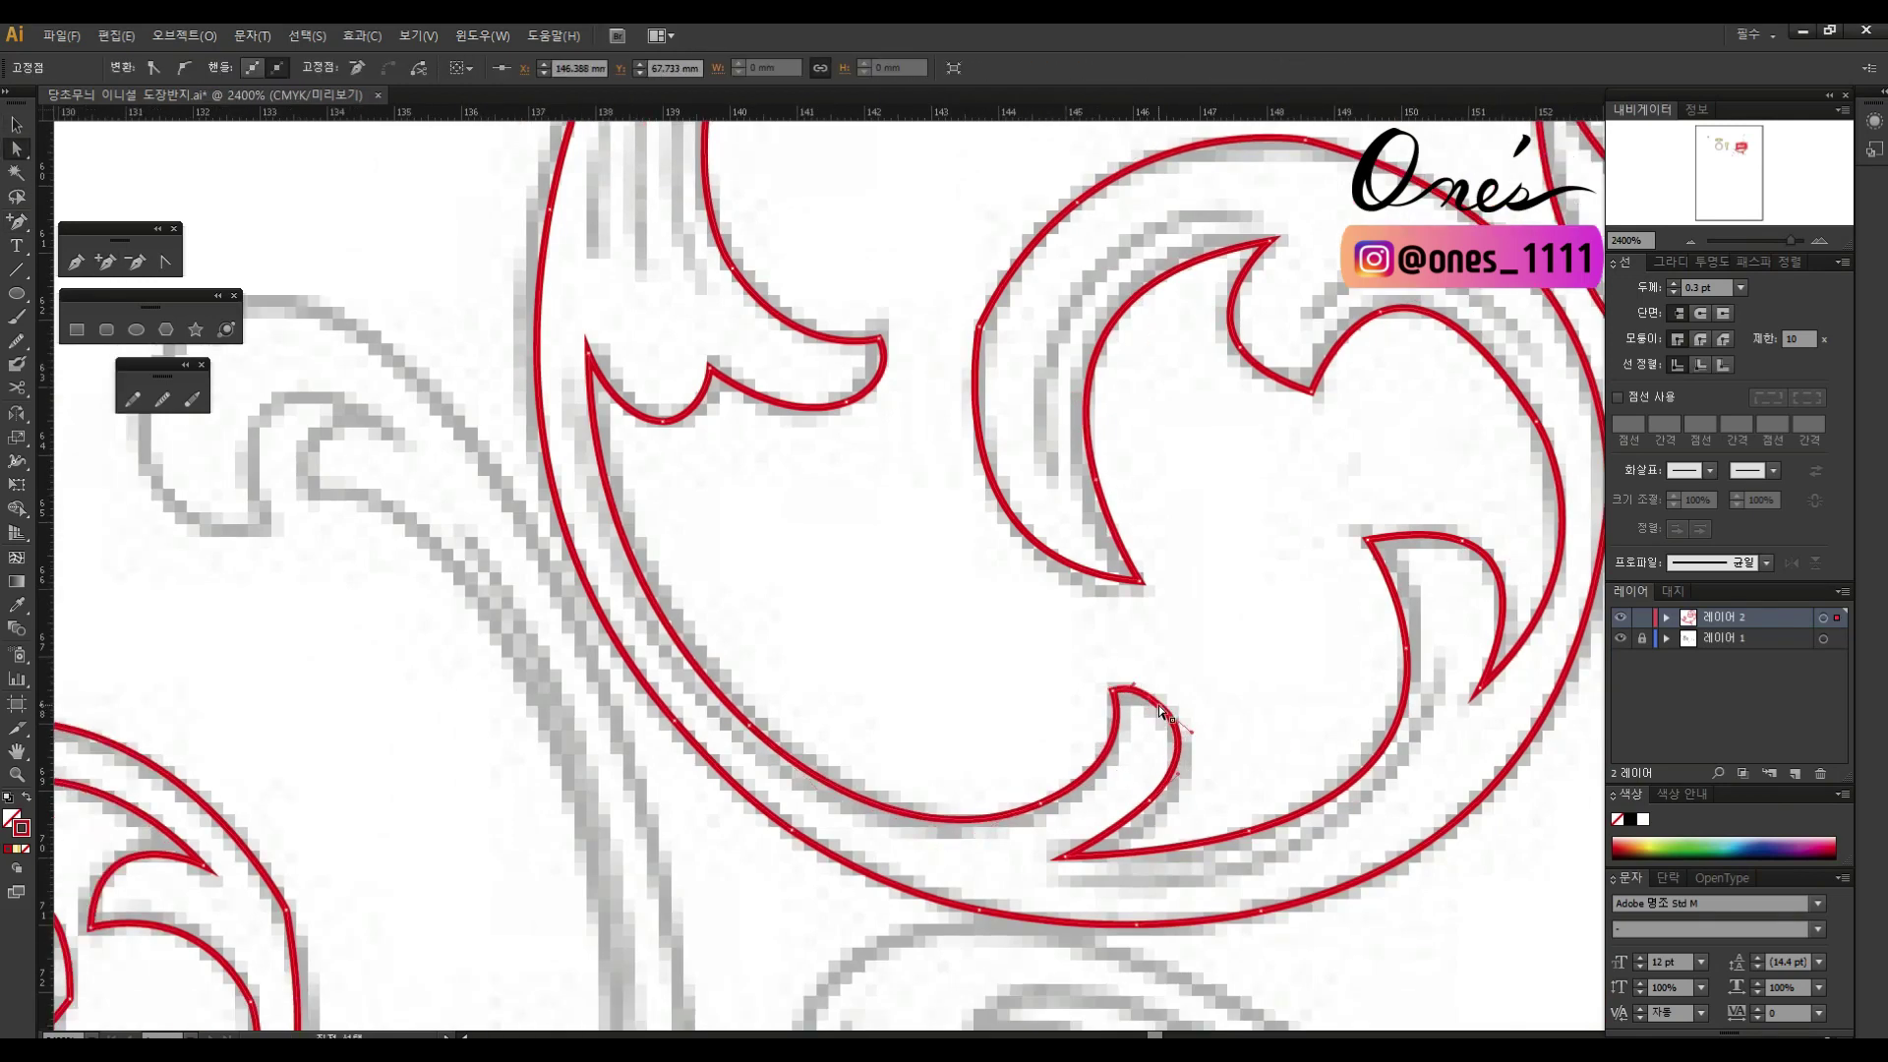
Step: Select segments on the inner hook and the big circle's left side for curve adjustment
scroll(1190, 816, down, 1)
click(1144, 810)
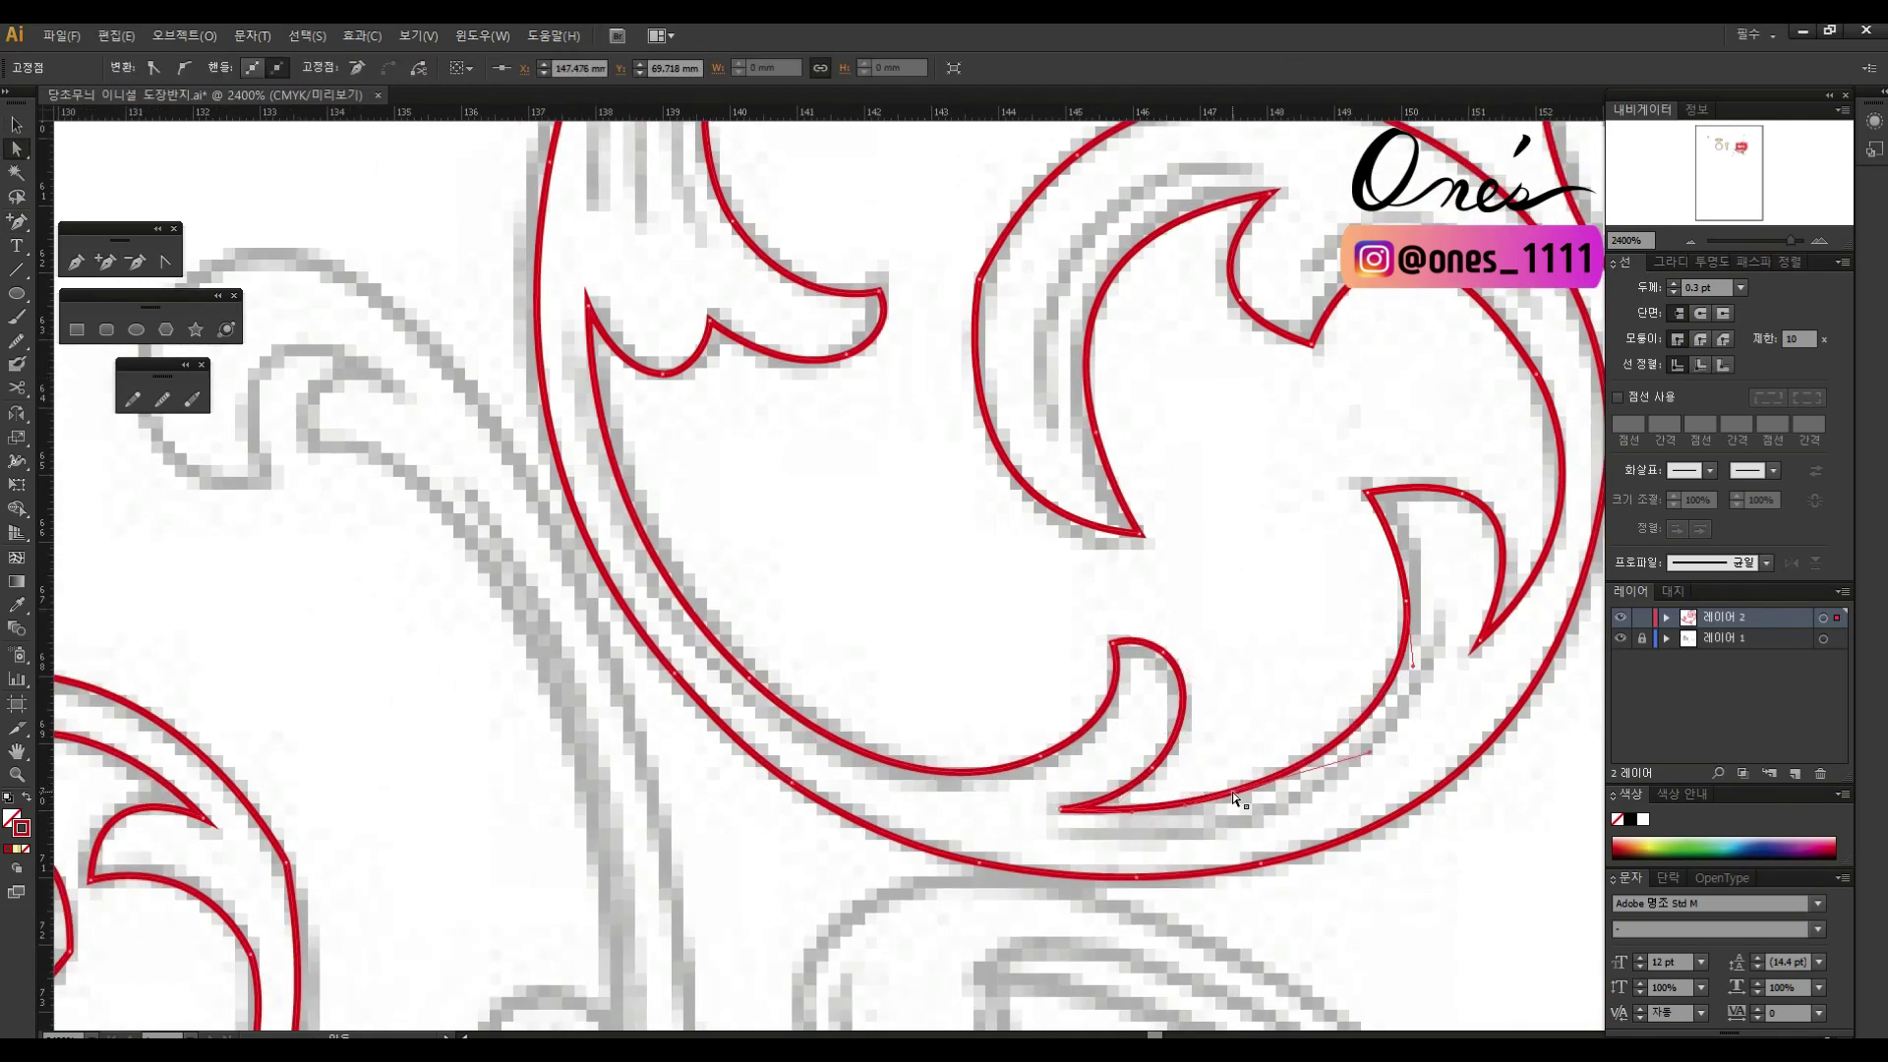
scroll(1232, 793, up, 3)
scroll(1214, 291, right, 3)
key(shift+c)
click(836, 457)
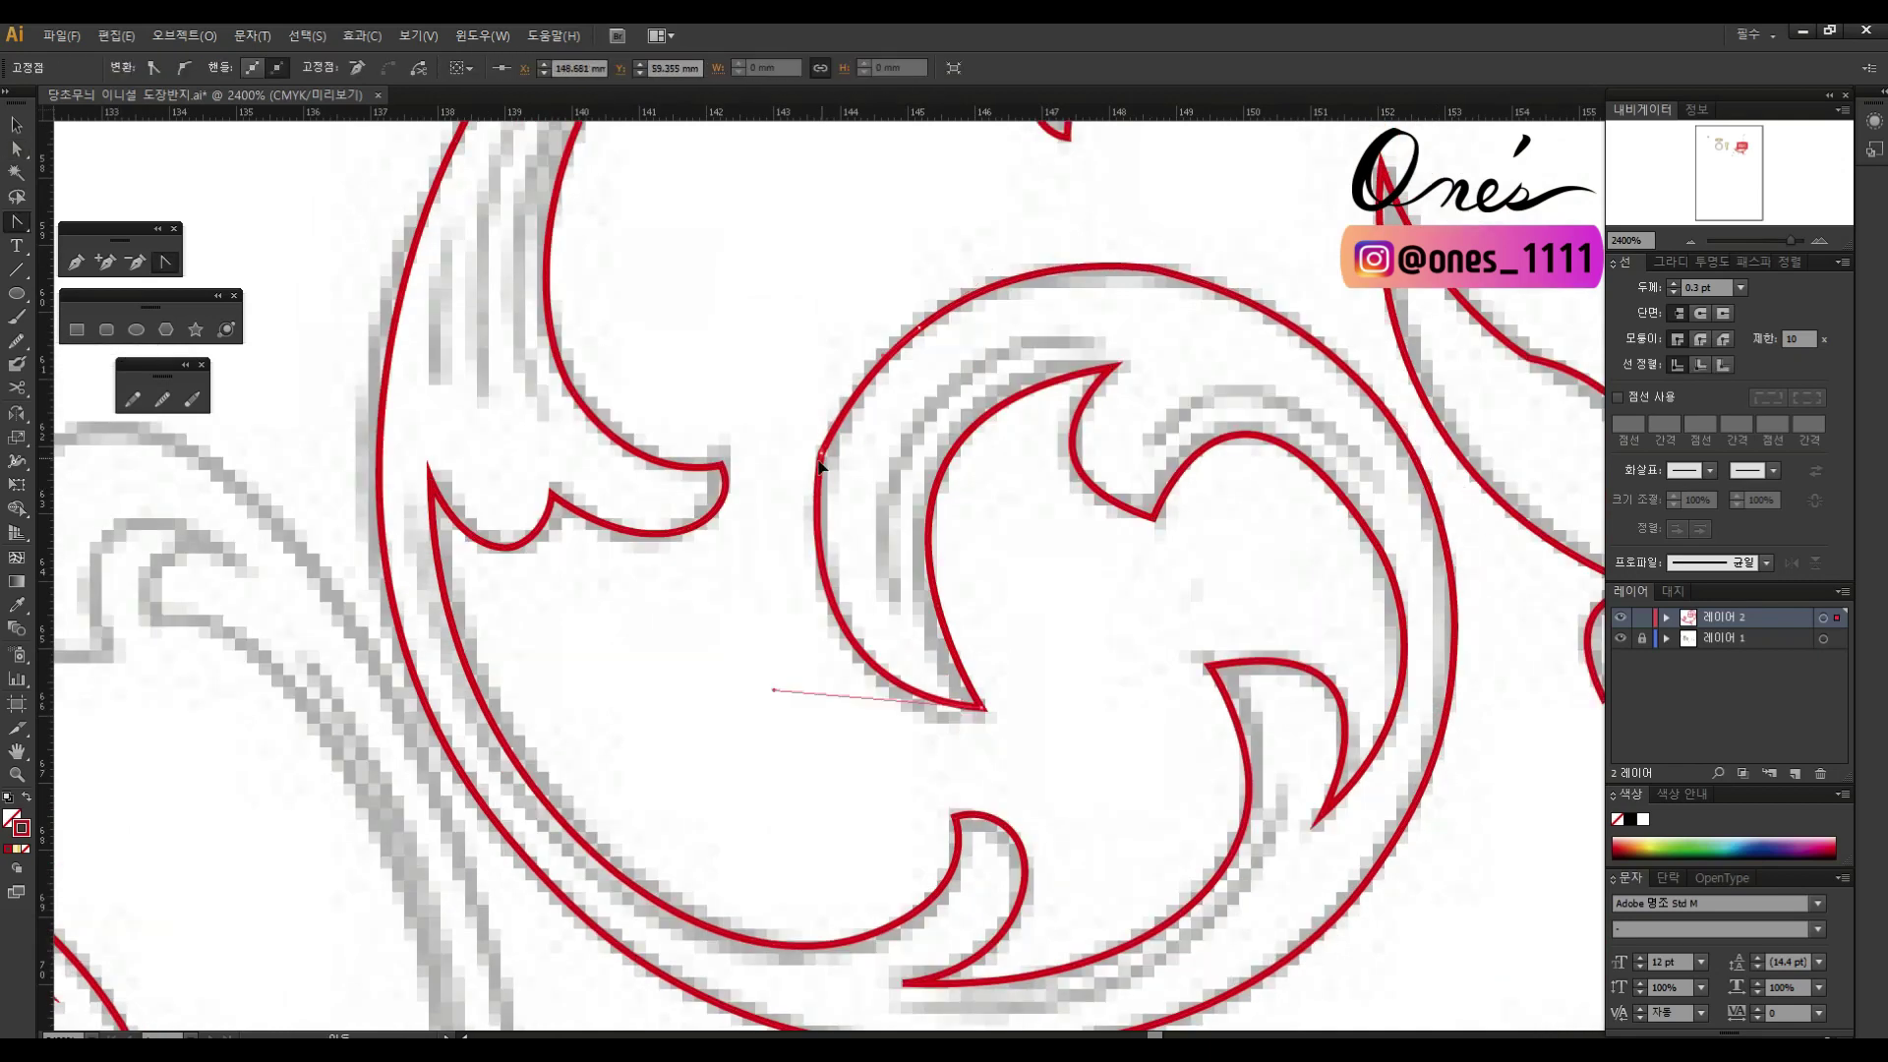
scroll(885, 590, left, 3)
click(978, 433)
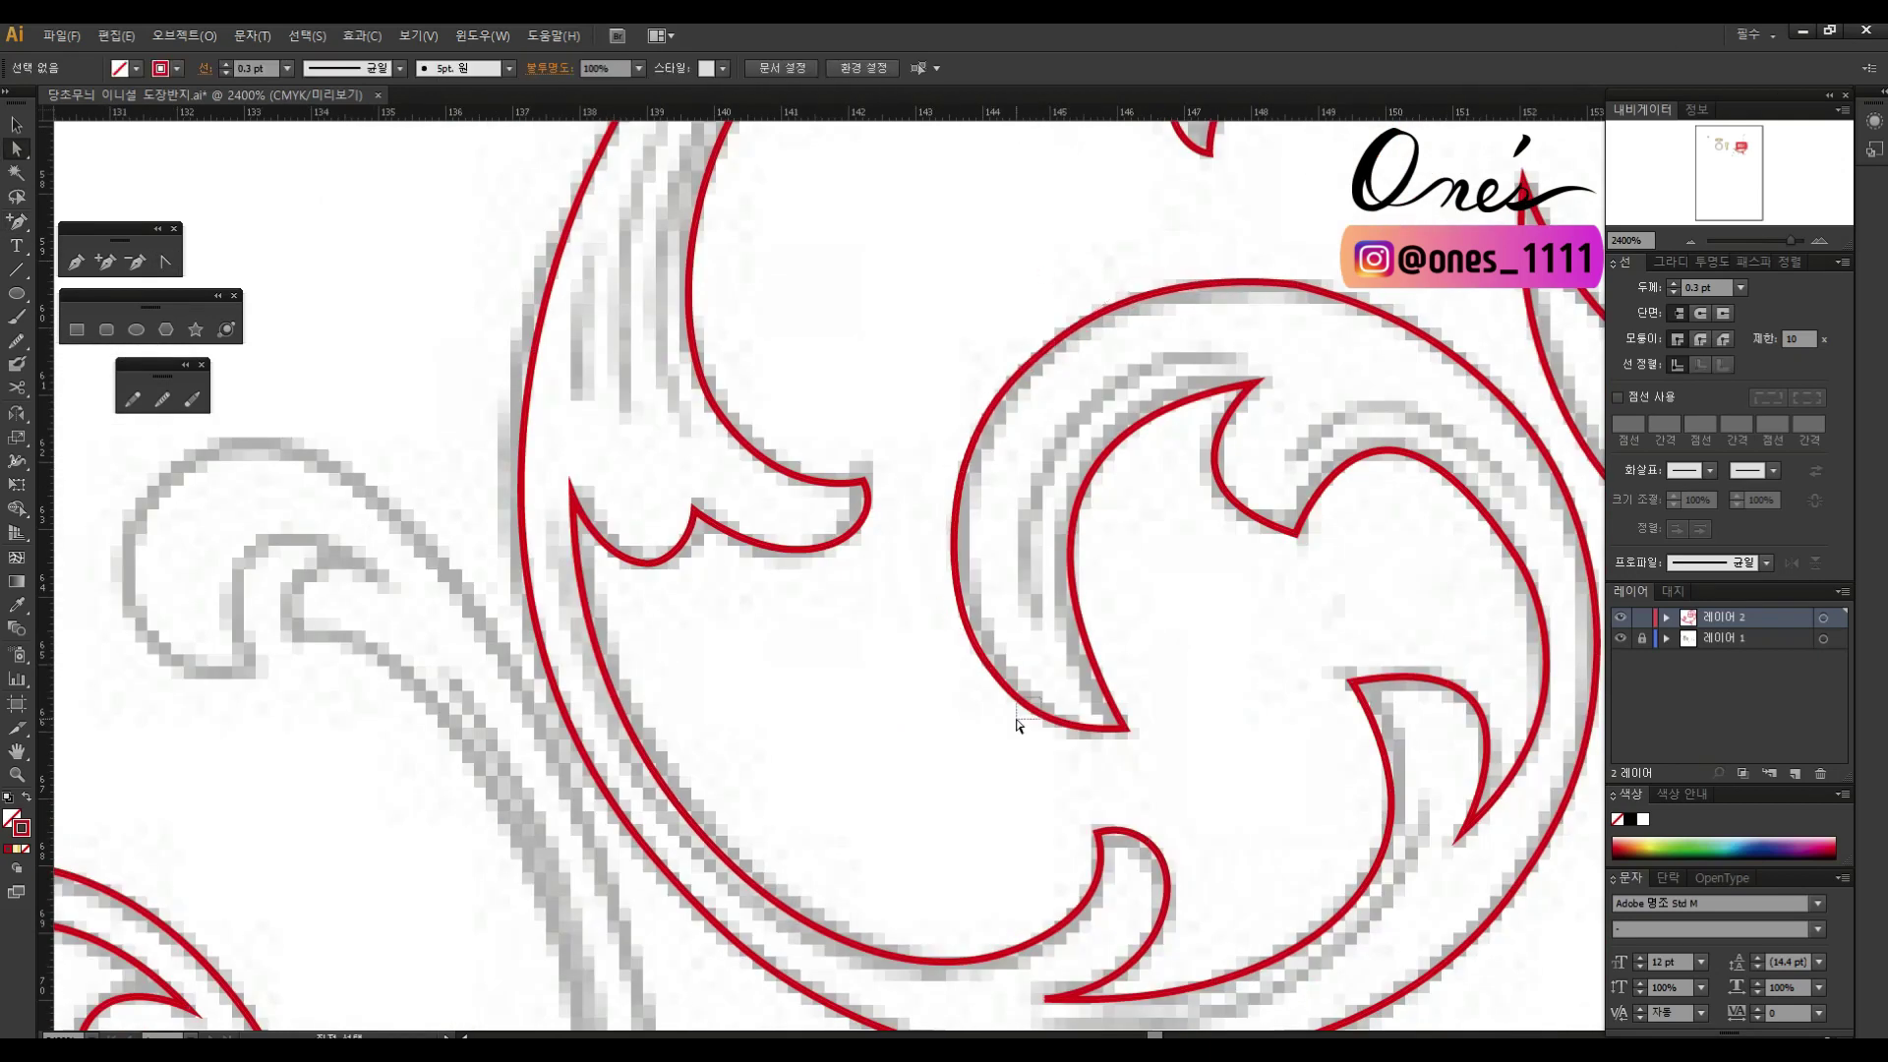
Step: Adjust the big circle's top arc handles and reshape the inner hook curve to match the sketch
scroll(983, 433, up, 1)
scroll(1081, 393, right, 2)
scroll(1081, 394, up, 1)
click(1180, 377)
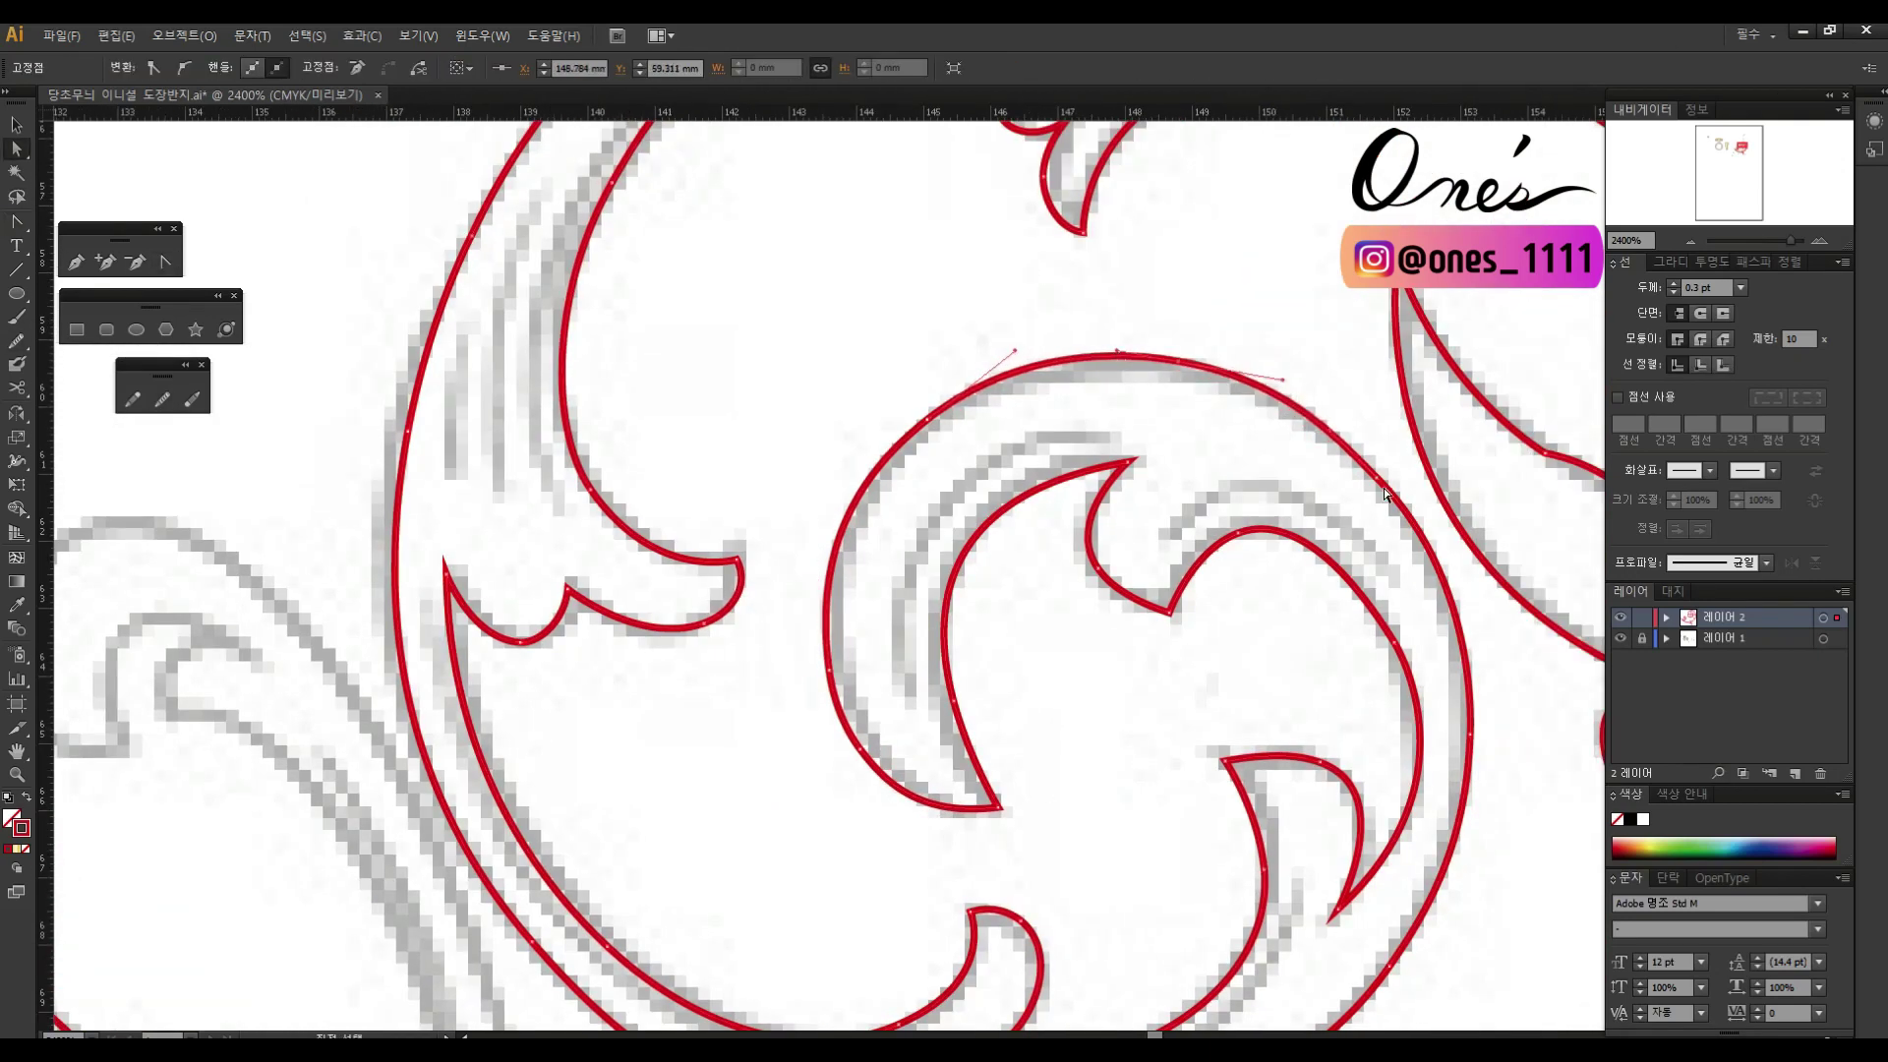
click(1074, 351)
scroll(1371, 482, down, 4)
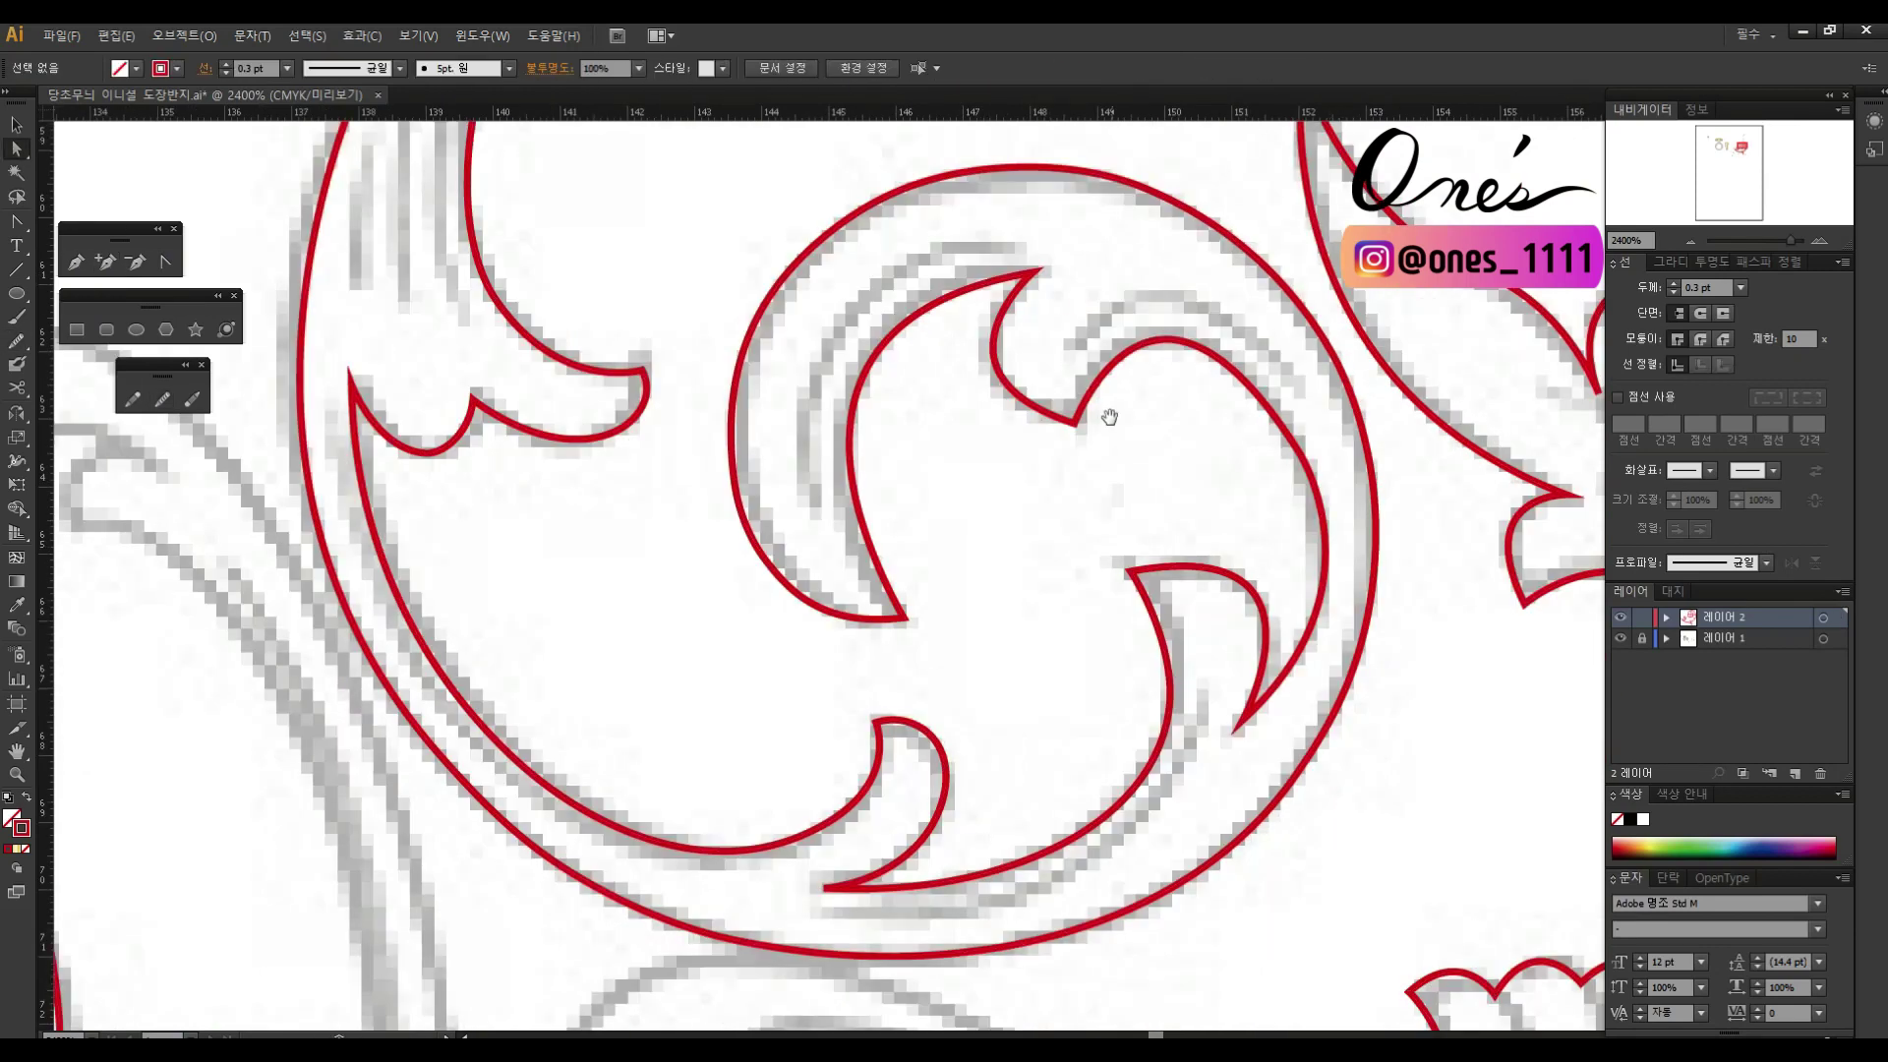
click(1217, 546)
drag(1340, 547, 1322, 679)
click(1318, 716)
Step: Pan to the lower scroll and select anchors on the outer arc and upper-right curl
scroll(1318, 717, up, 1)
click(1120, 377)
drag(1120, 378, 1265, 535)
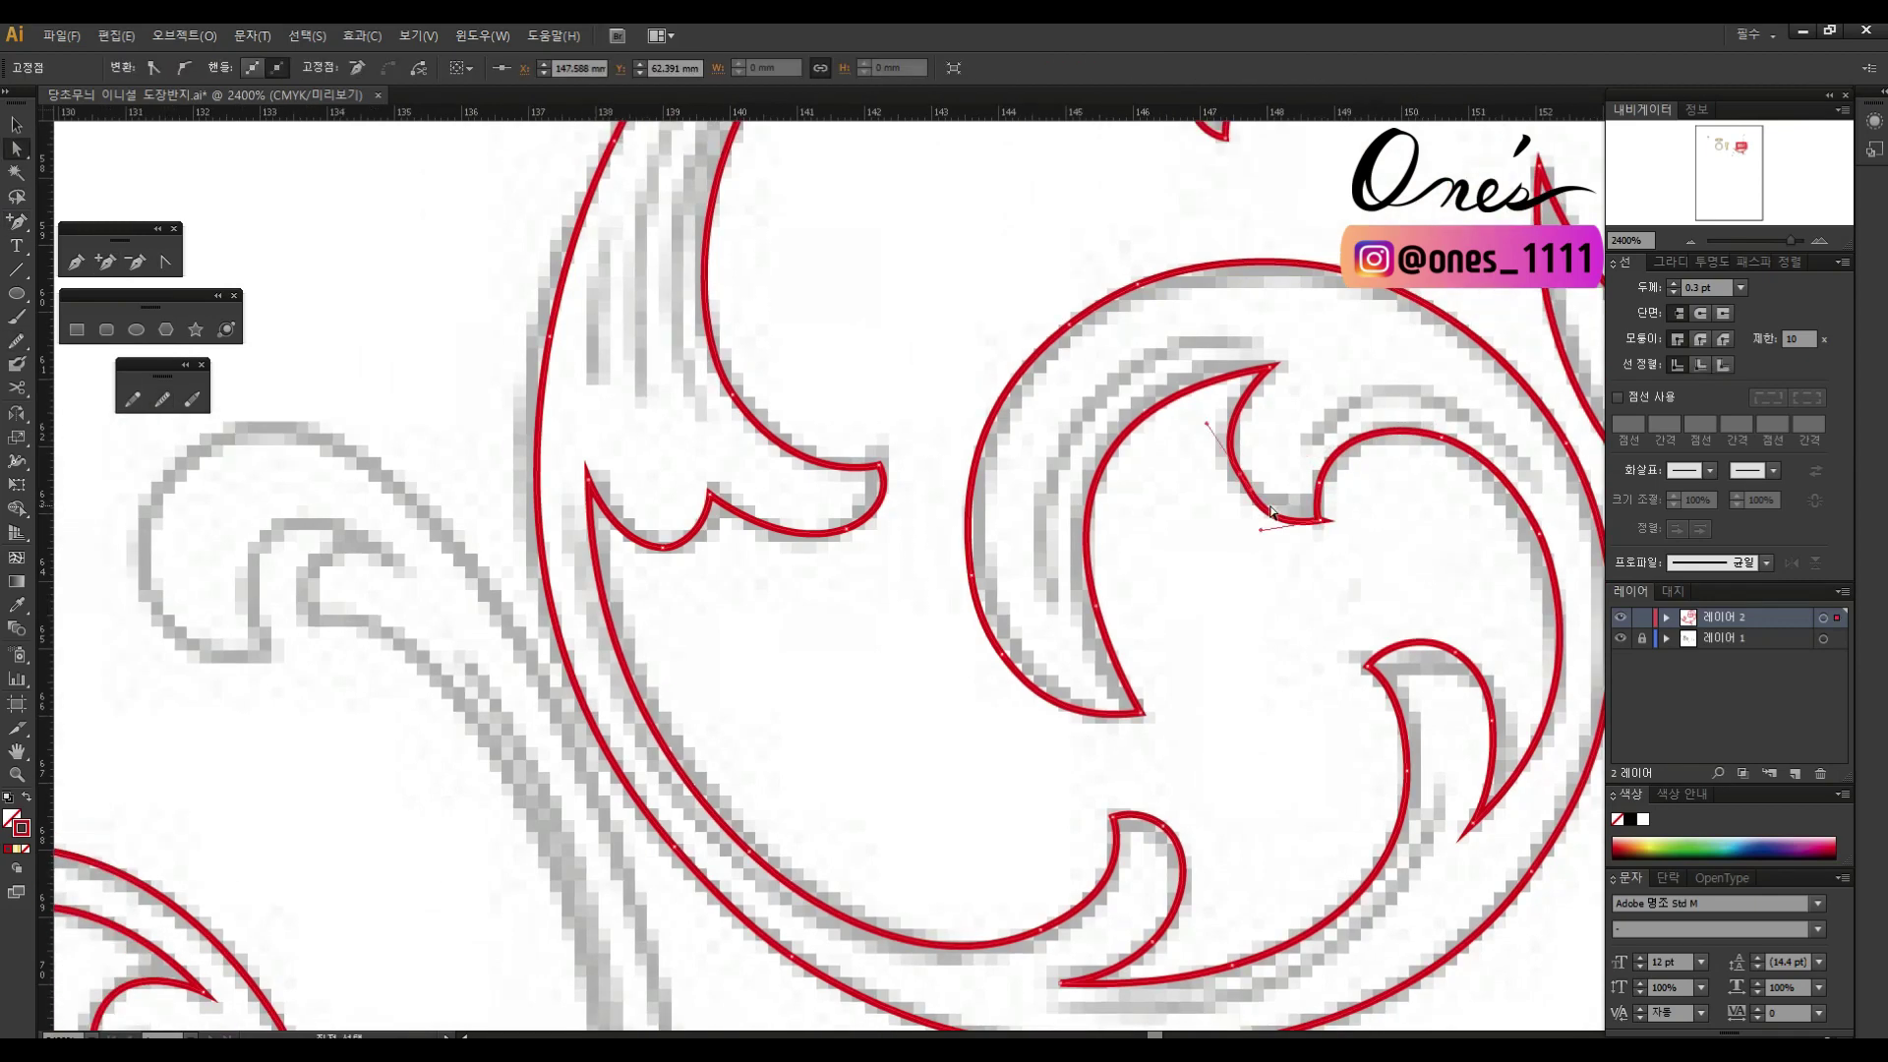
key(a)
scroll(1210, 551, up, 1)
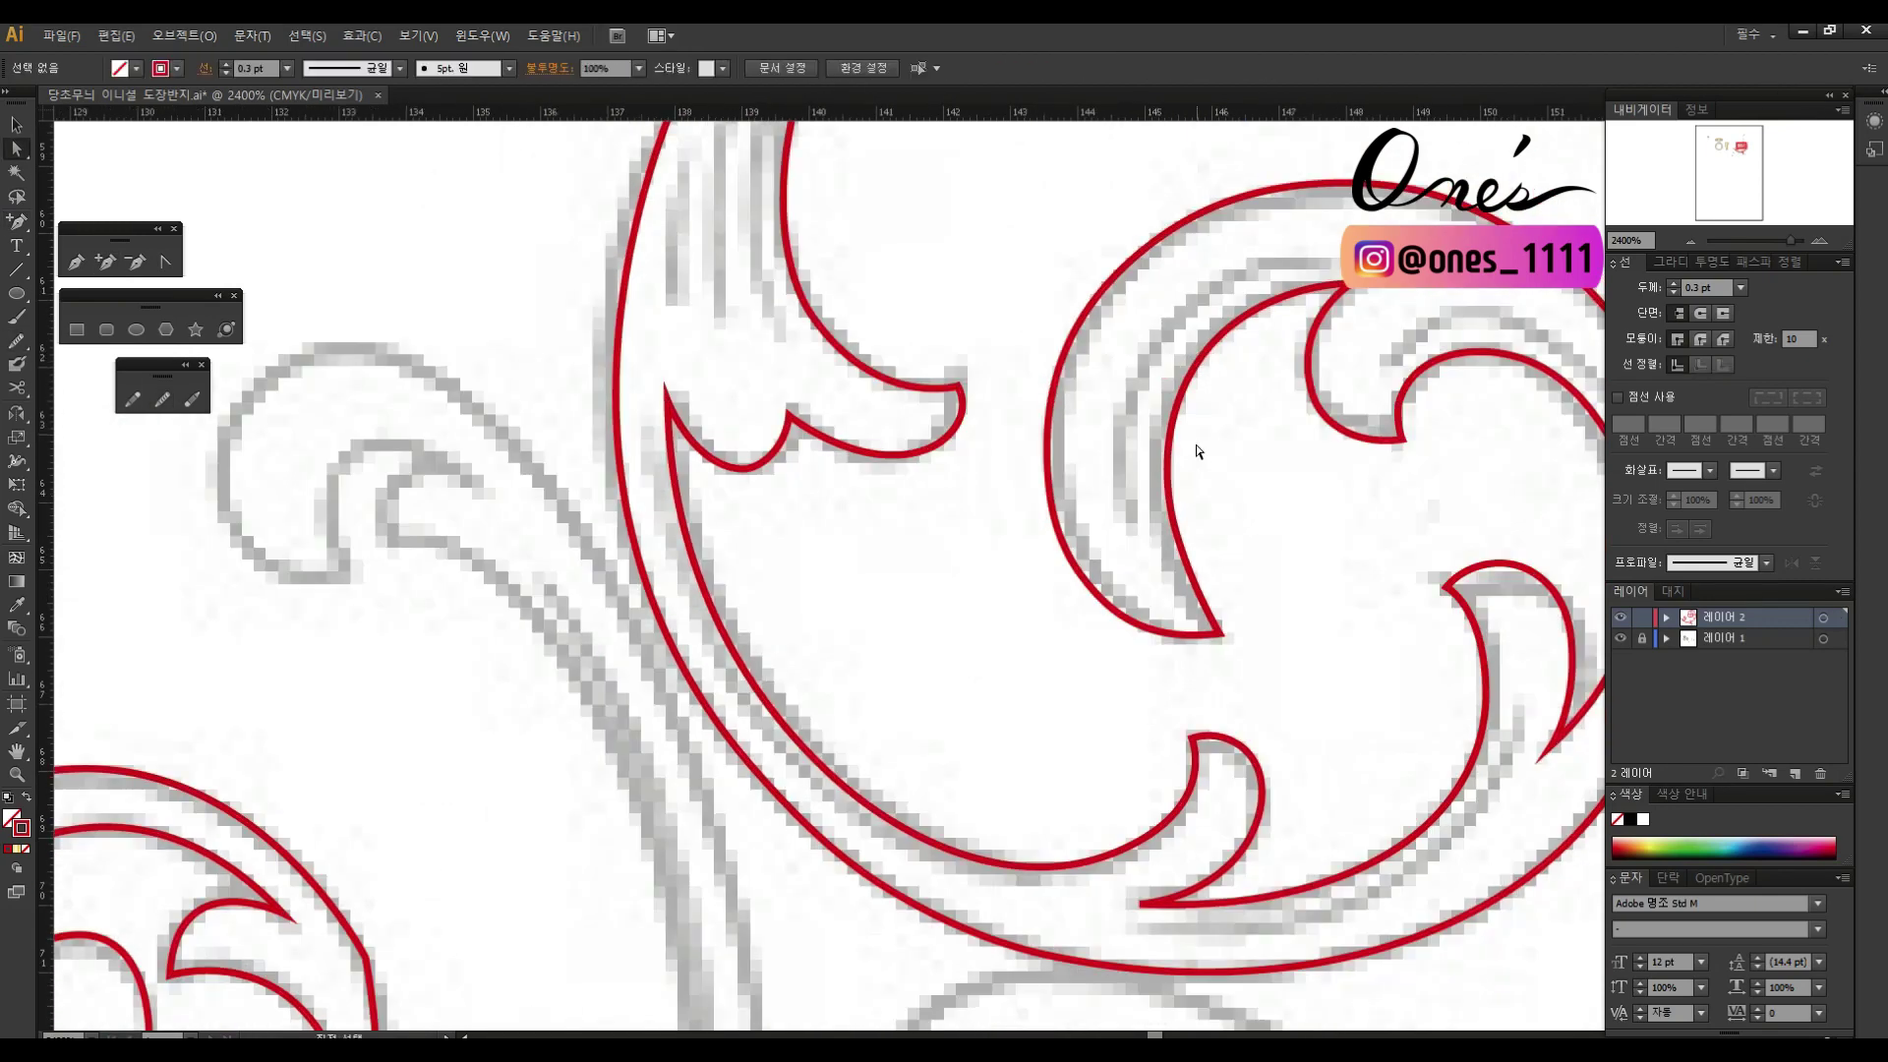
scroll(1091, 413, right, 3)
click(1276, 366)
scroll(1275, 366, up, 3)
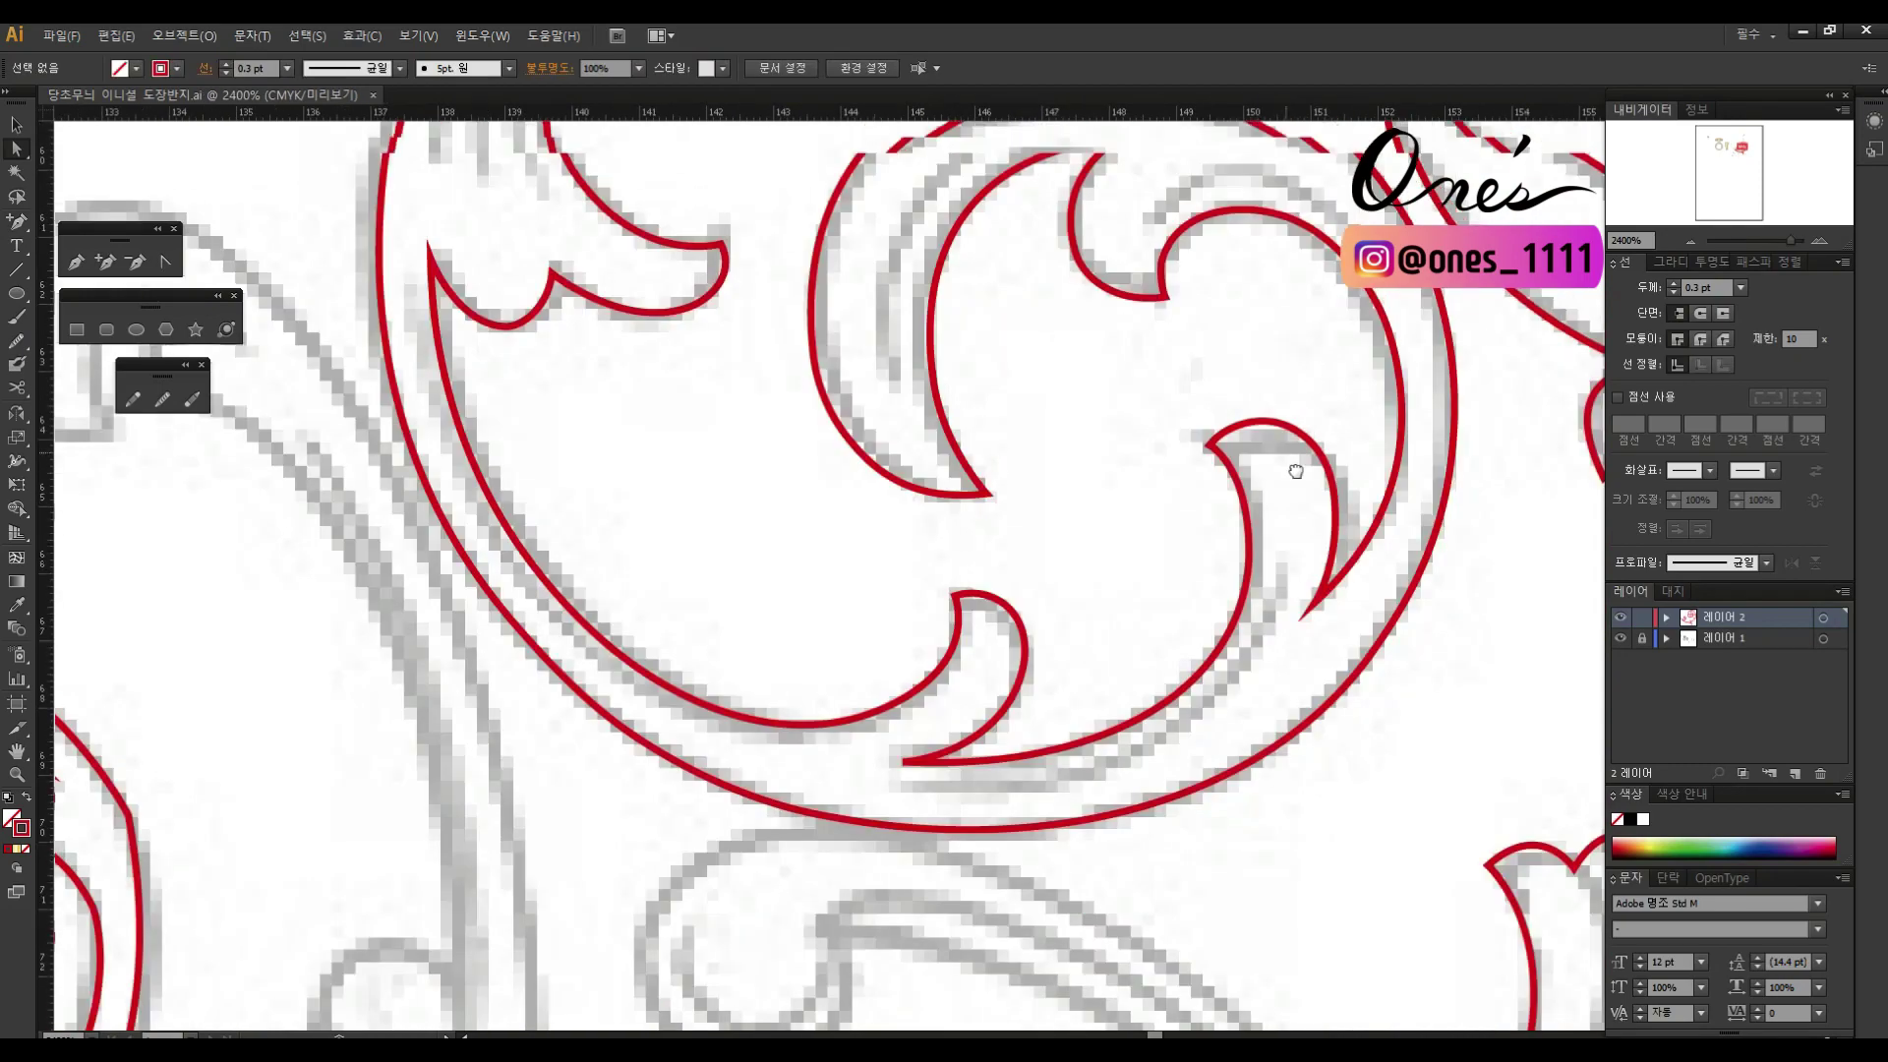
scroll(1092, 388, right, 3)
click(1175, 396)
key(shift+c)
scroll(1249, 424, right, 2)
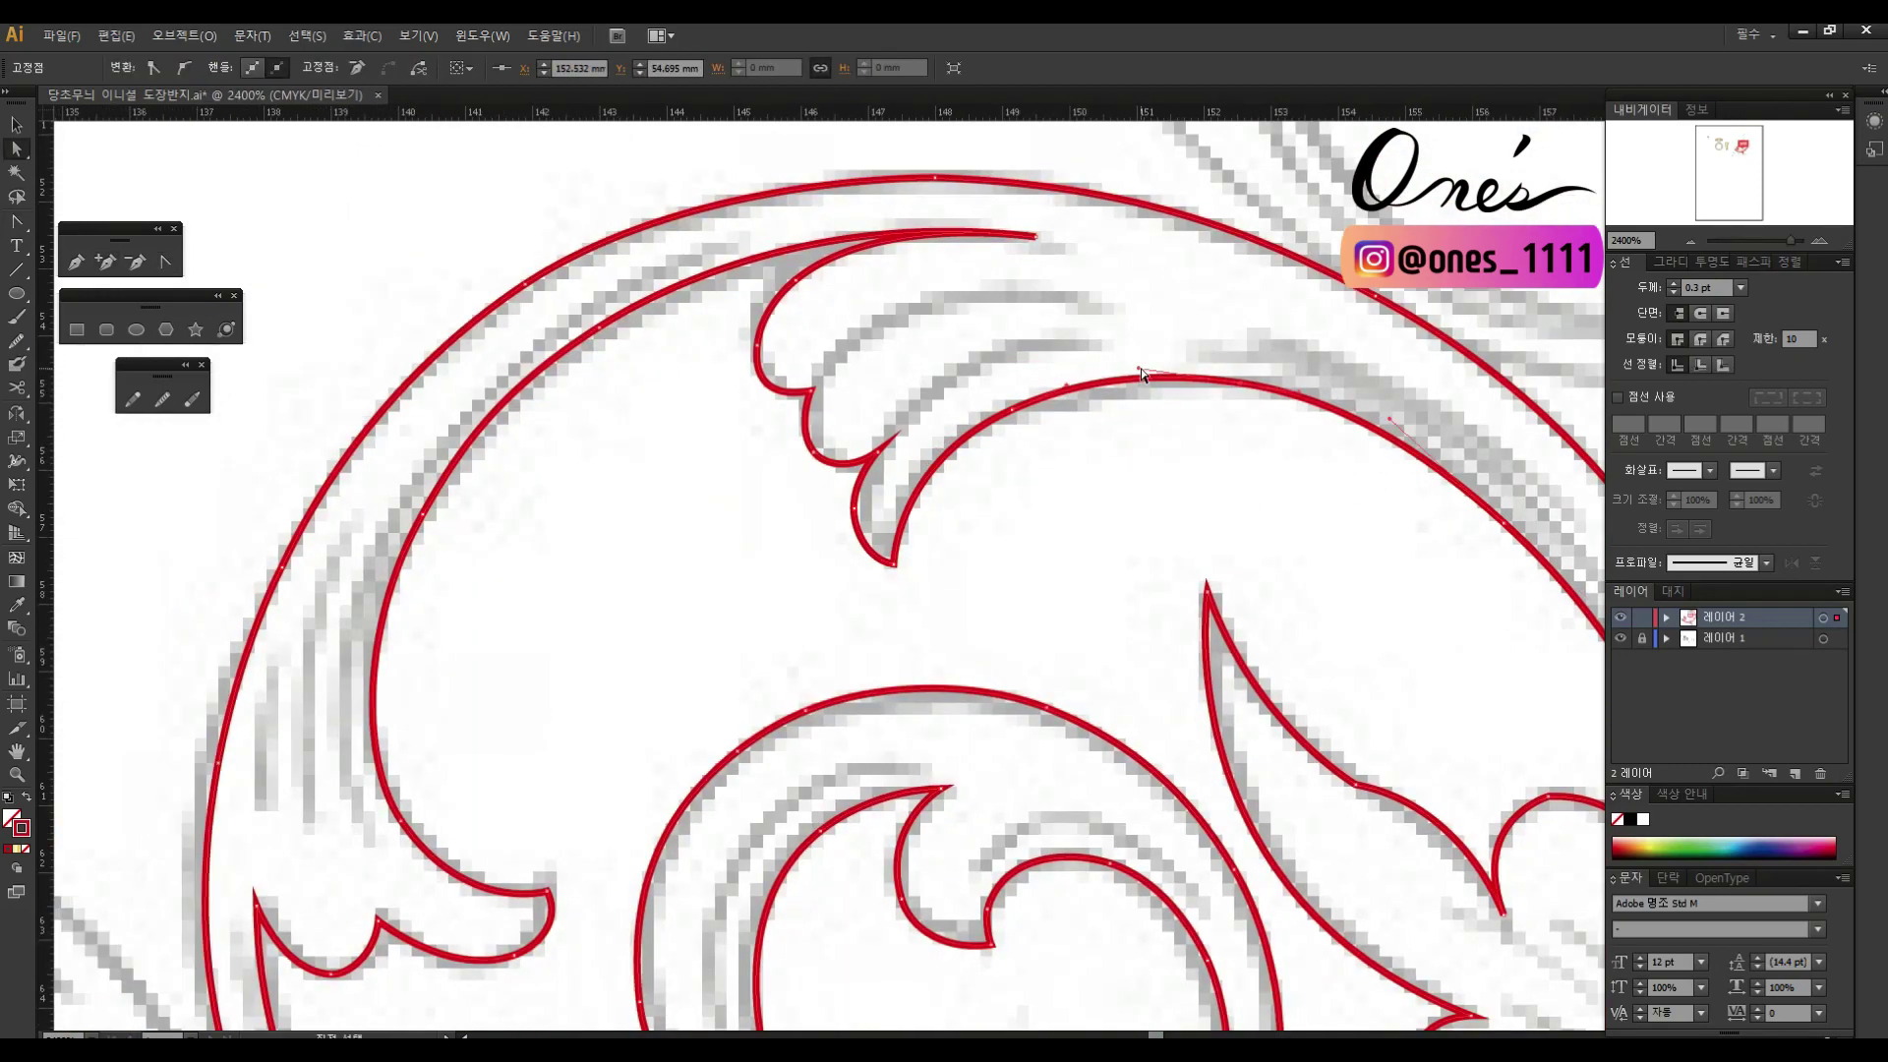
scroll(1254, 427, down, 2)
scroll(1264, 432, down, 2)
Step: Select the fingered leaf's corner anchor with Convert Anchor Point, then zoom back out
key(p)
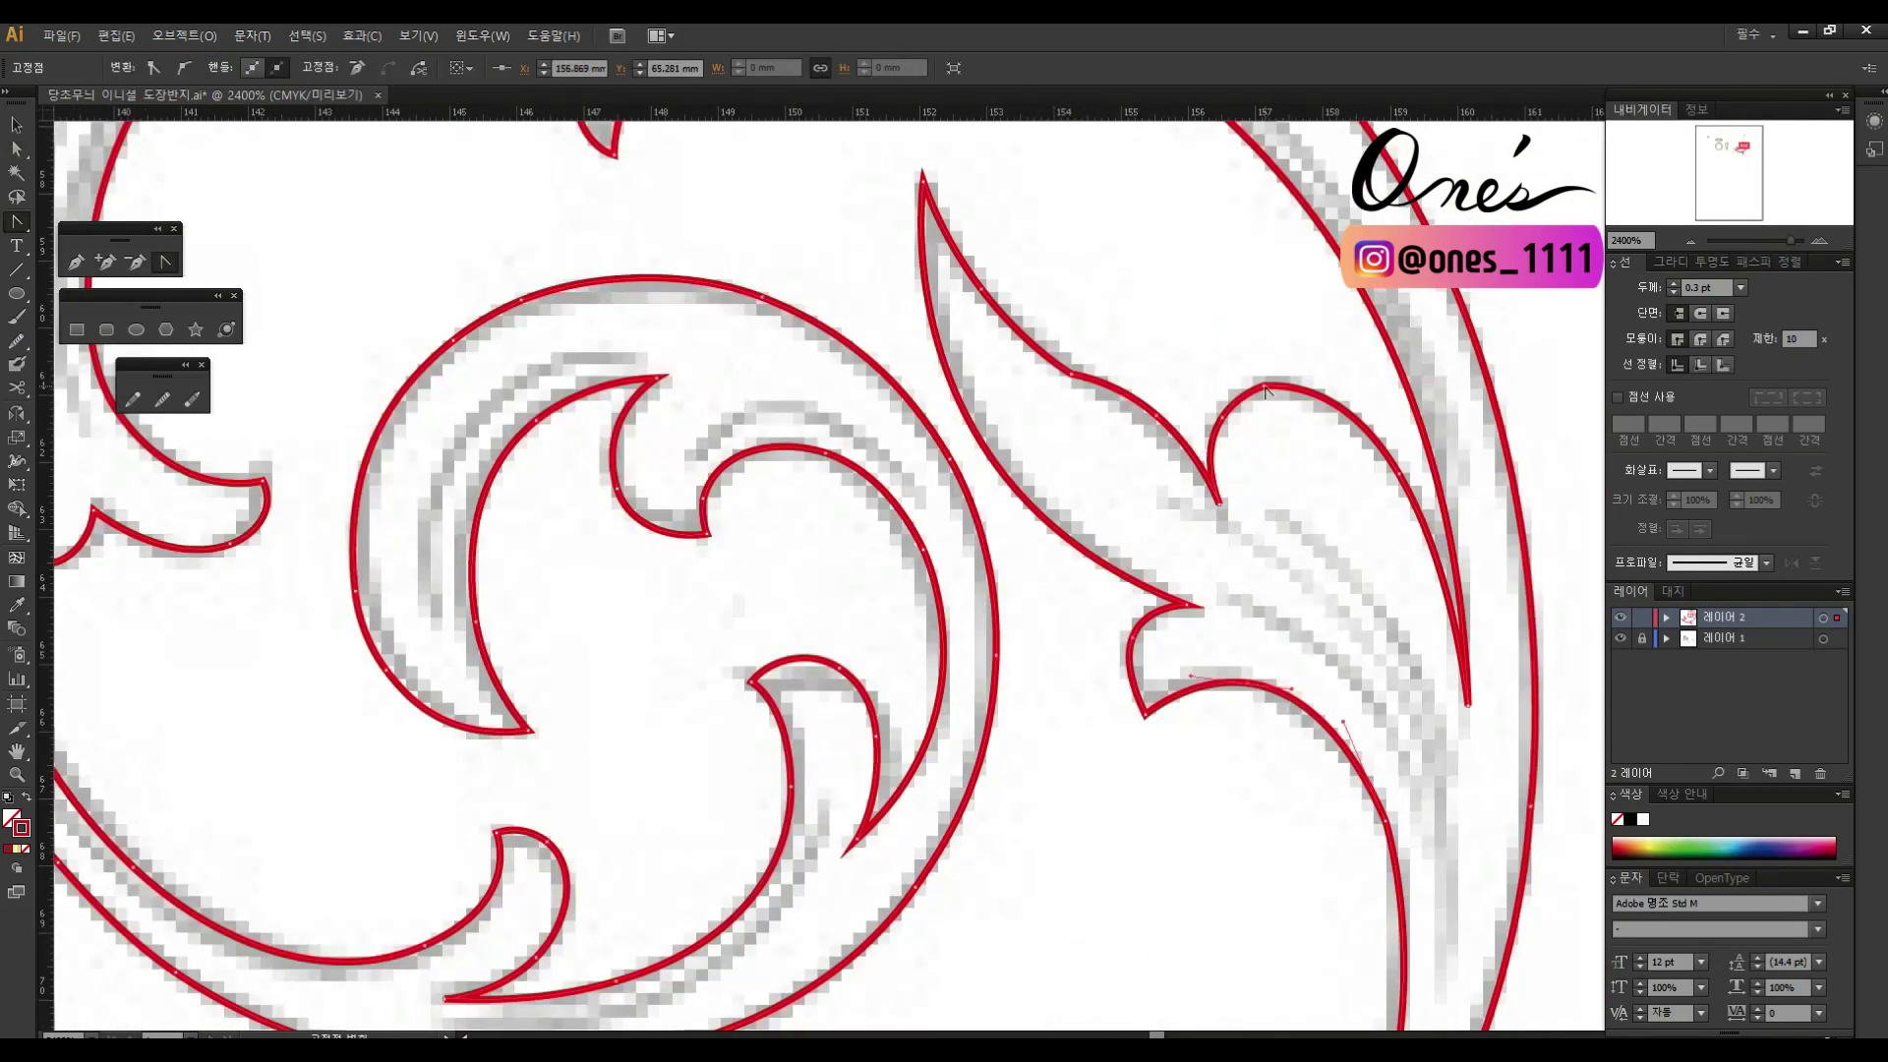
scroll(1172, 485, up, 2)
scroll(1172, 486, left, 2)
key(shift+c)
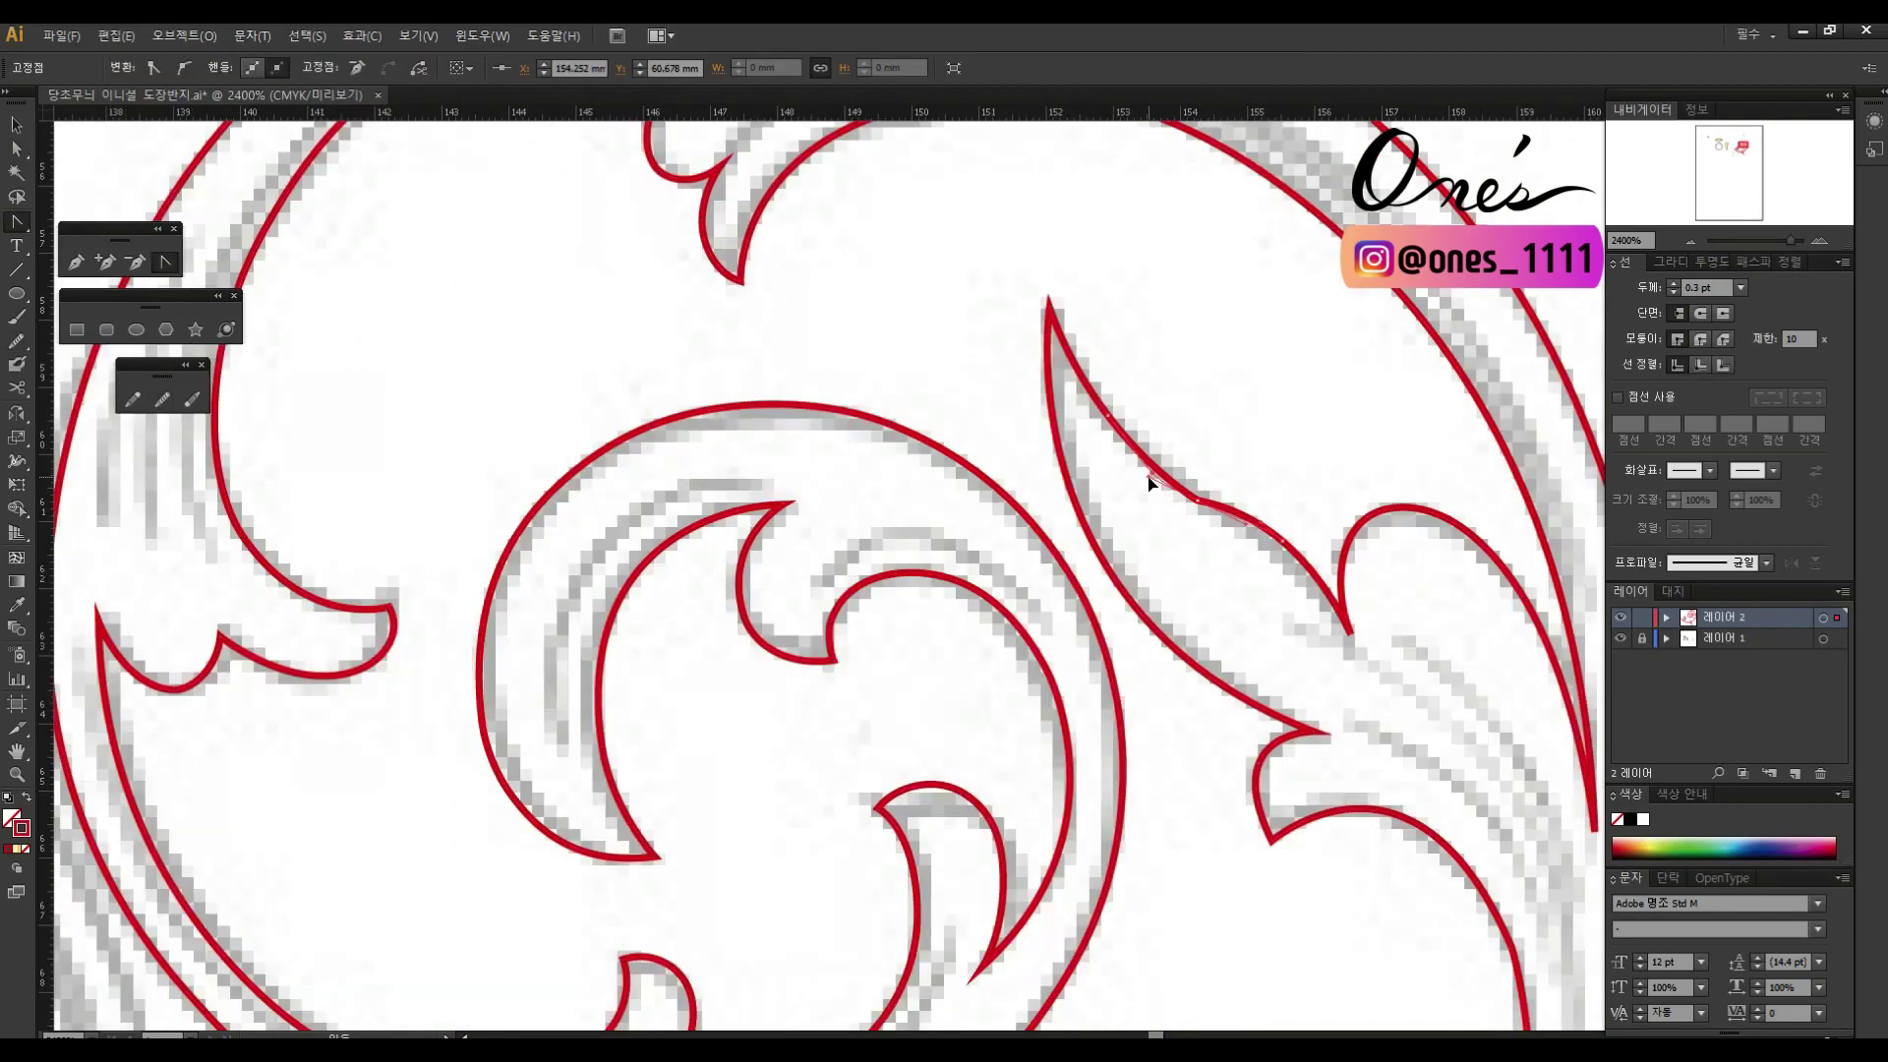
scroll(1136, 392, down, 3)
scroll(1180, 540, right, 1)
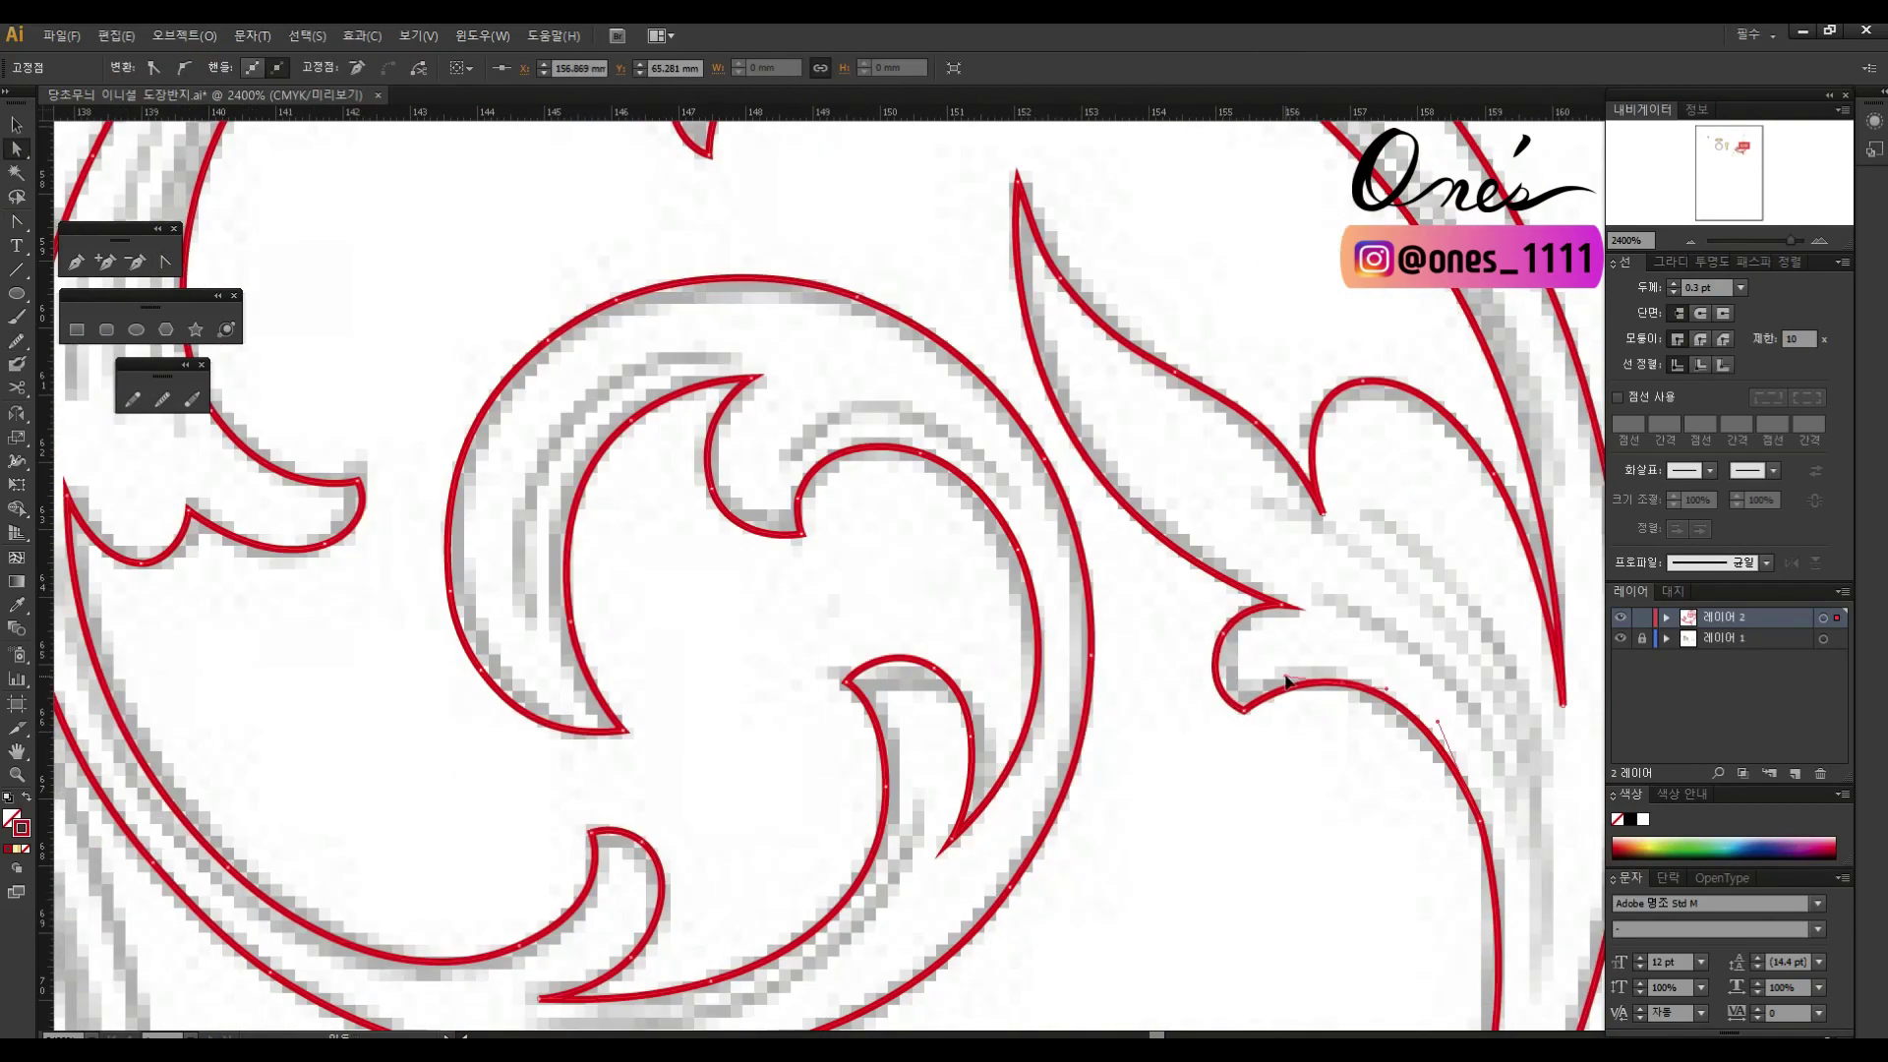
scroll(1286, 679, down, 5)
scroll(1286, 679, right, 2)
scroll(1278, 639, up, 1)
scroll(1259, 590, down, 9)
scroll(1259, 590, left, 3)
click(1218, 515)
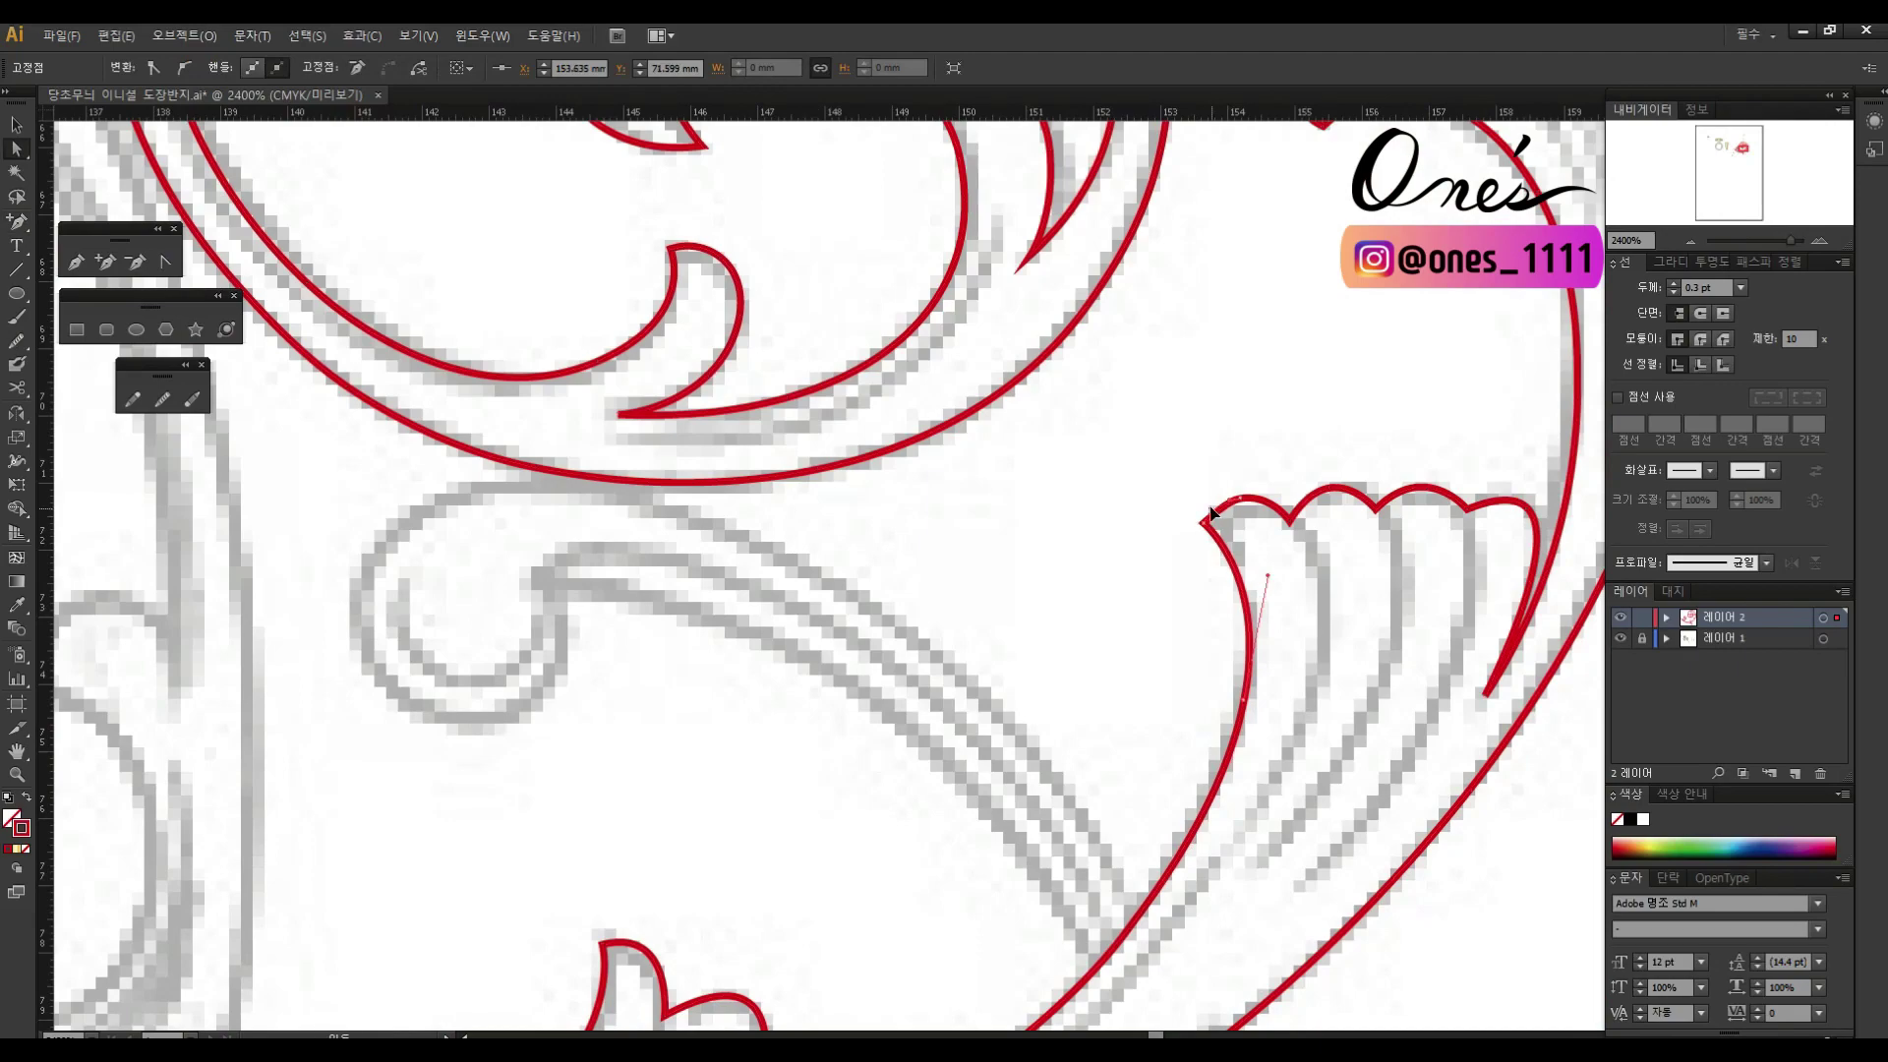
scroll(1436, 491, right, 2)
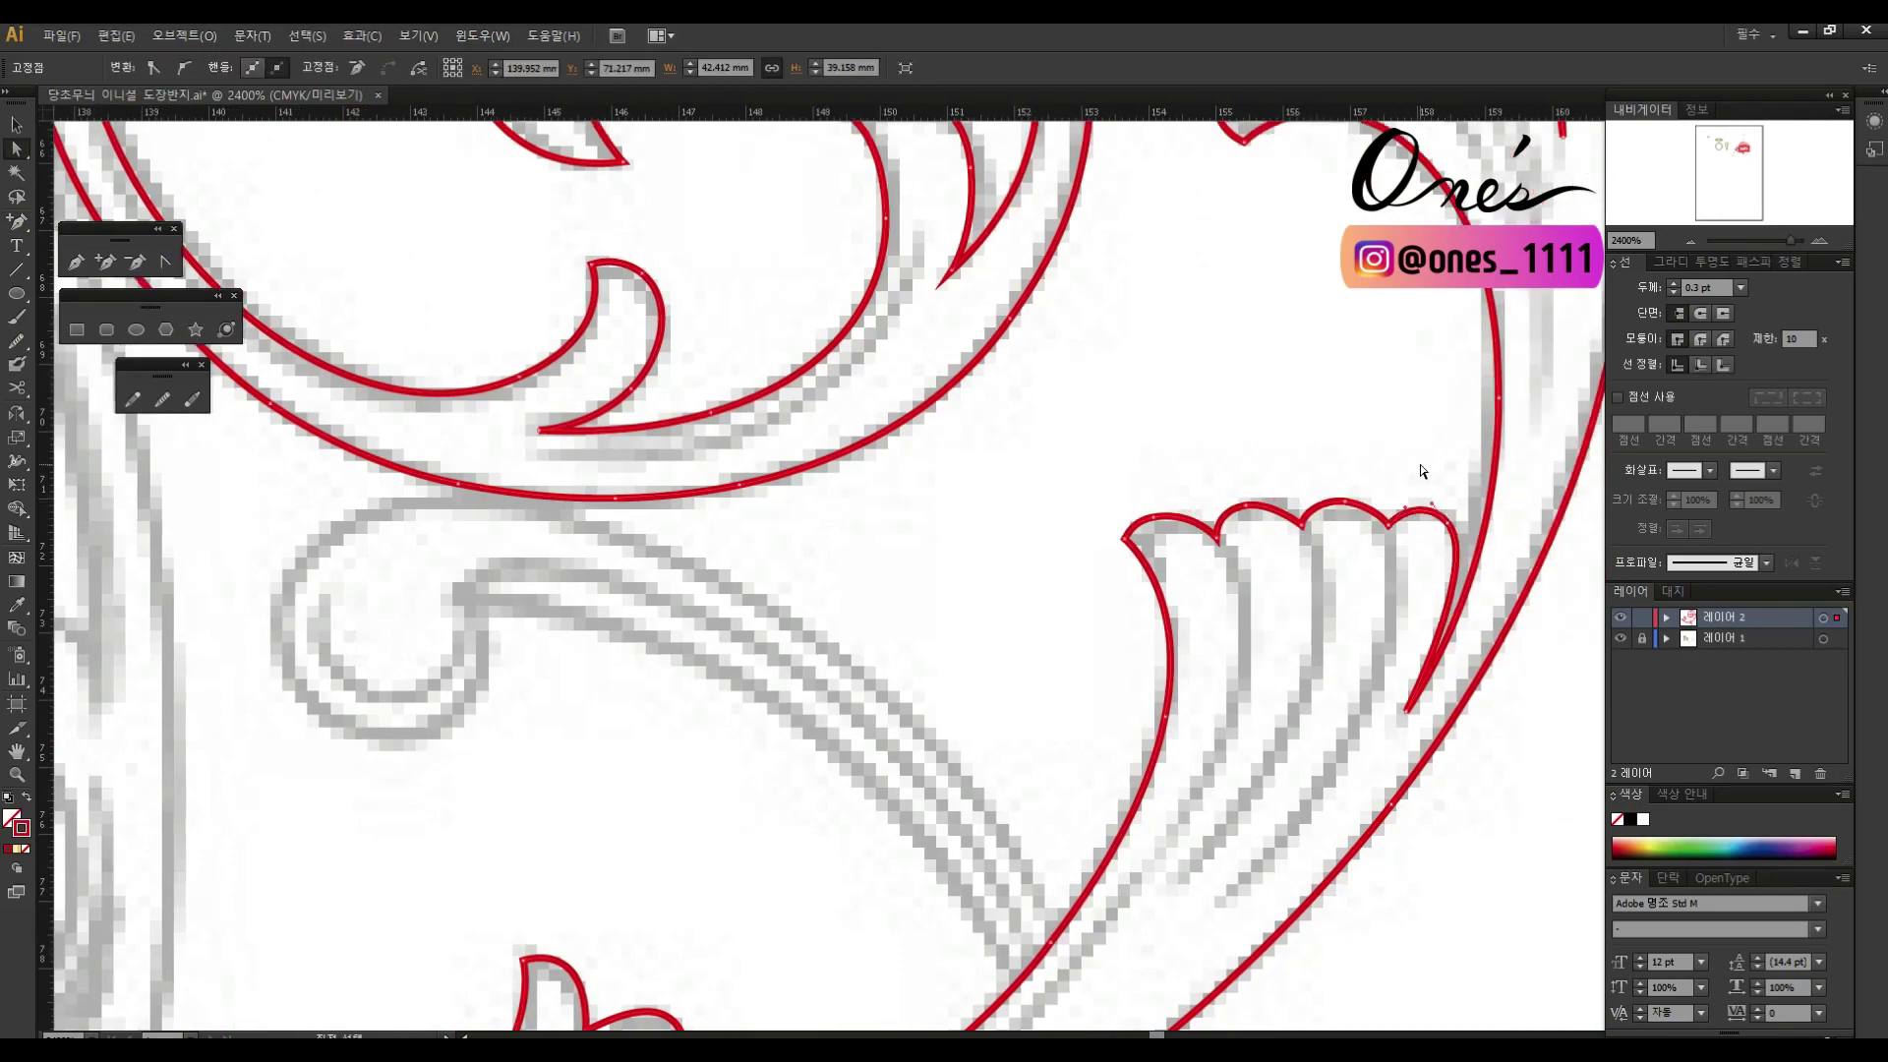
scroll(1377, 688, down, 10)
key(ctrl+shift+a)
Step: Zoom in on the left swirl and select an anchor on its lower curve
ctrl+alt+click(1046, 484)
drag(224, 271, 718, 561)
ctrl+click(954, 752)
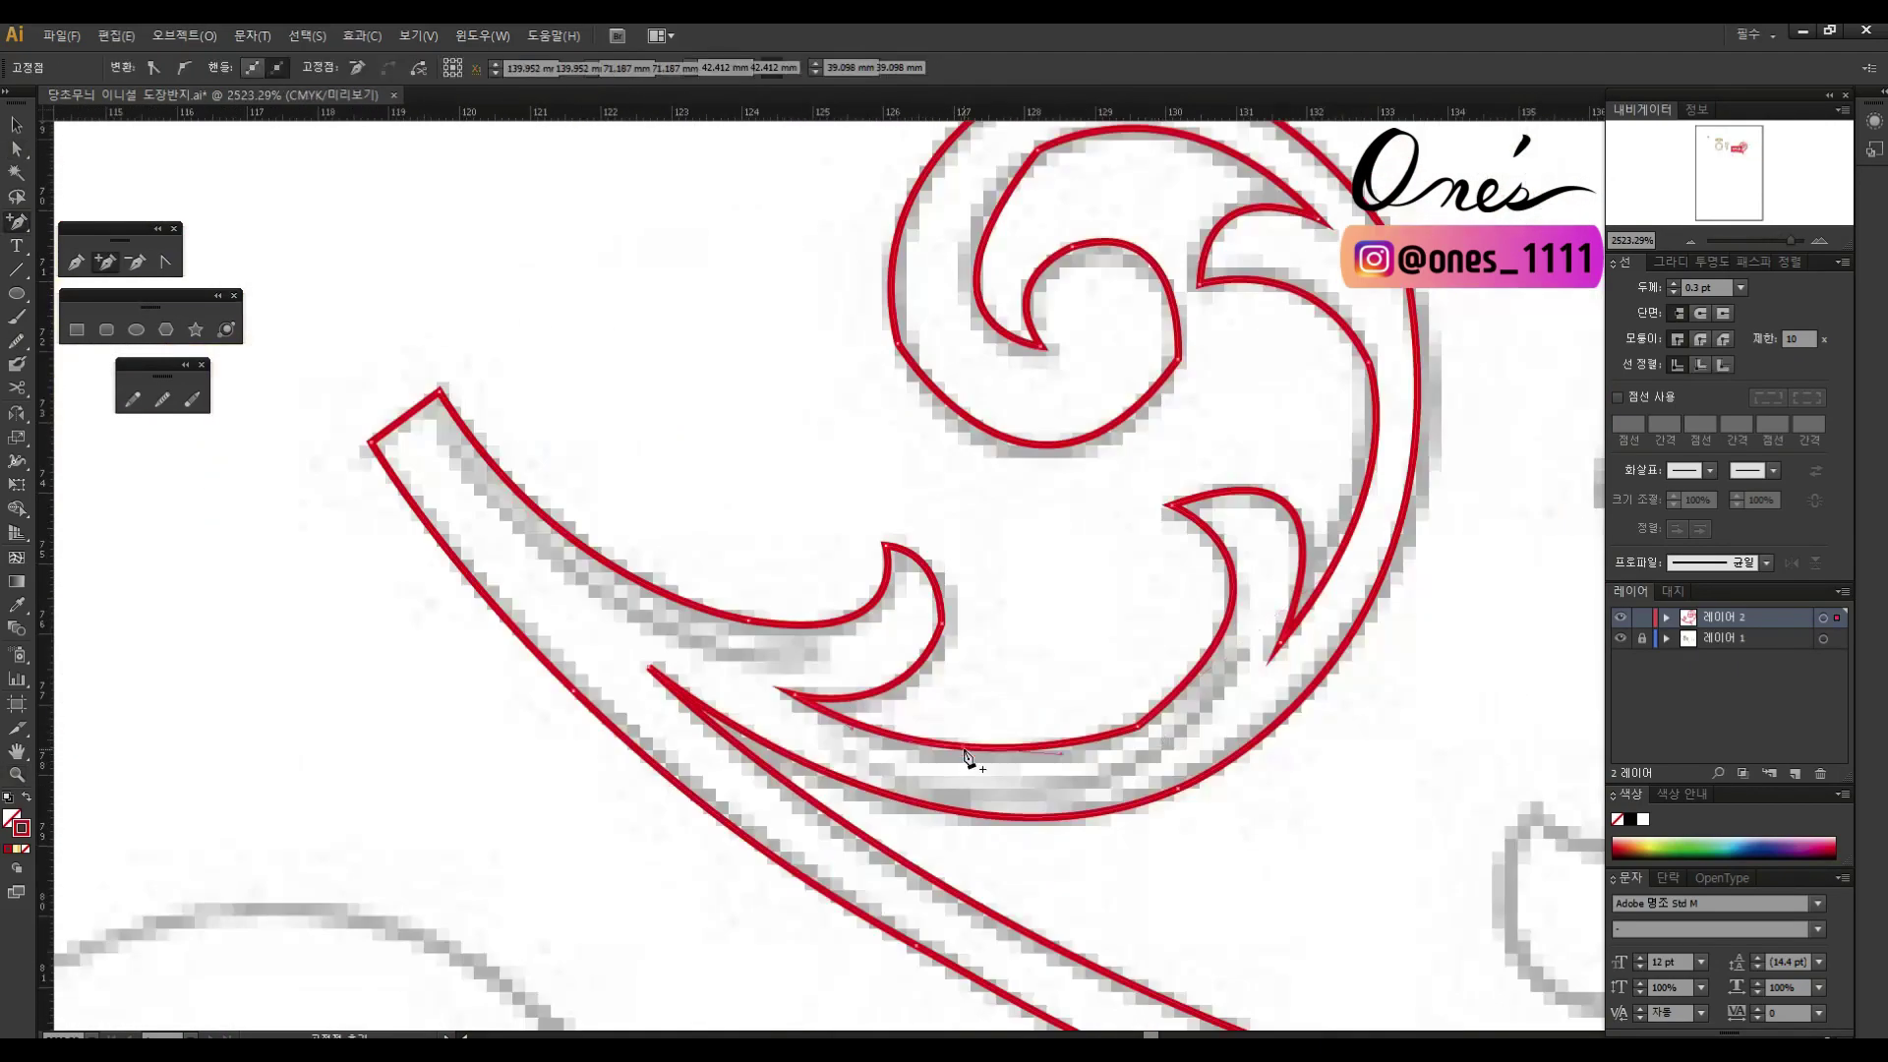
scroll(1087, 743, left, 1)
scroll(940, 720, up, 1)
key(plus)
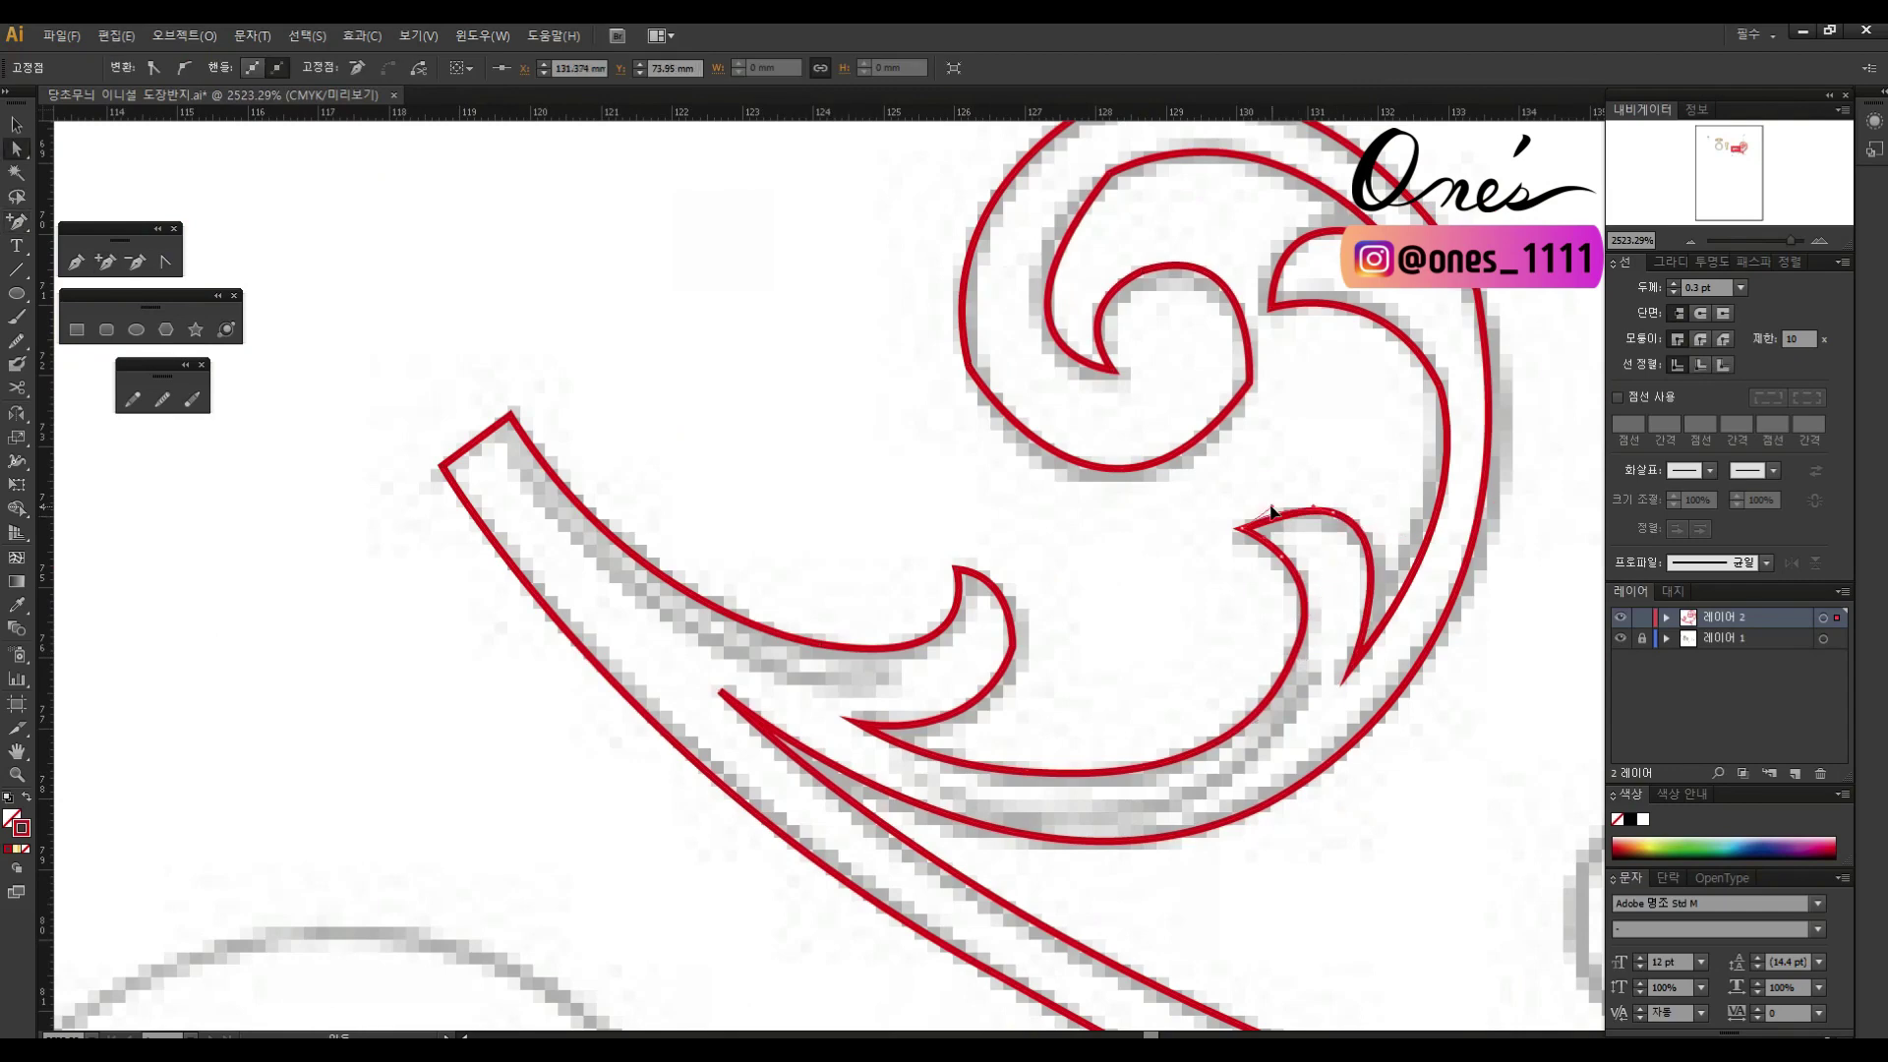
scroll(1278, 688, right, 1)
scroll(1278, 689, down, 1)
click(949, 784)
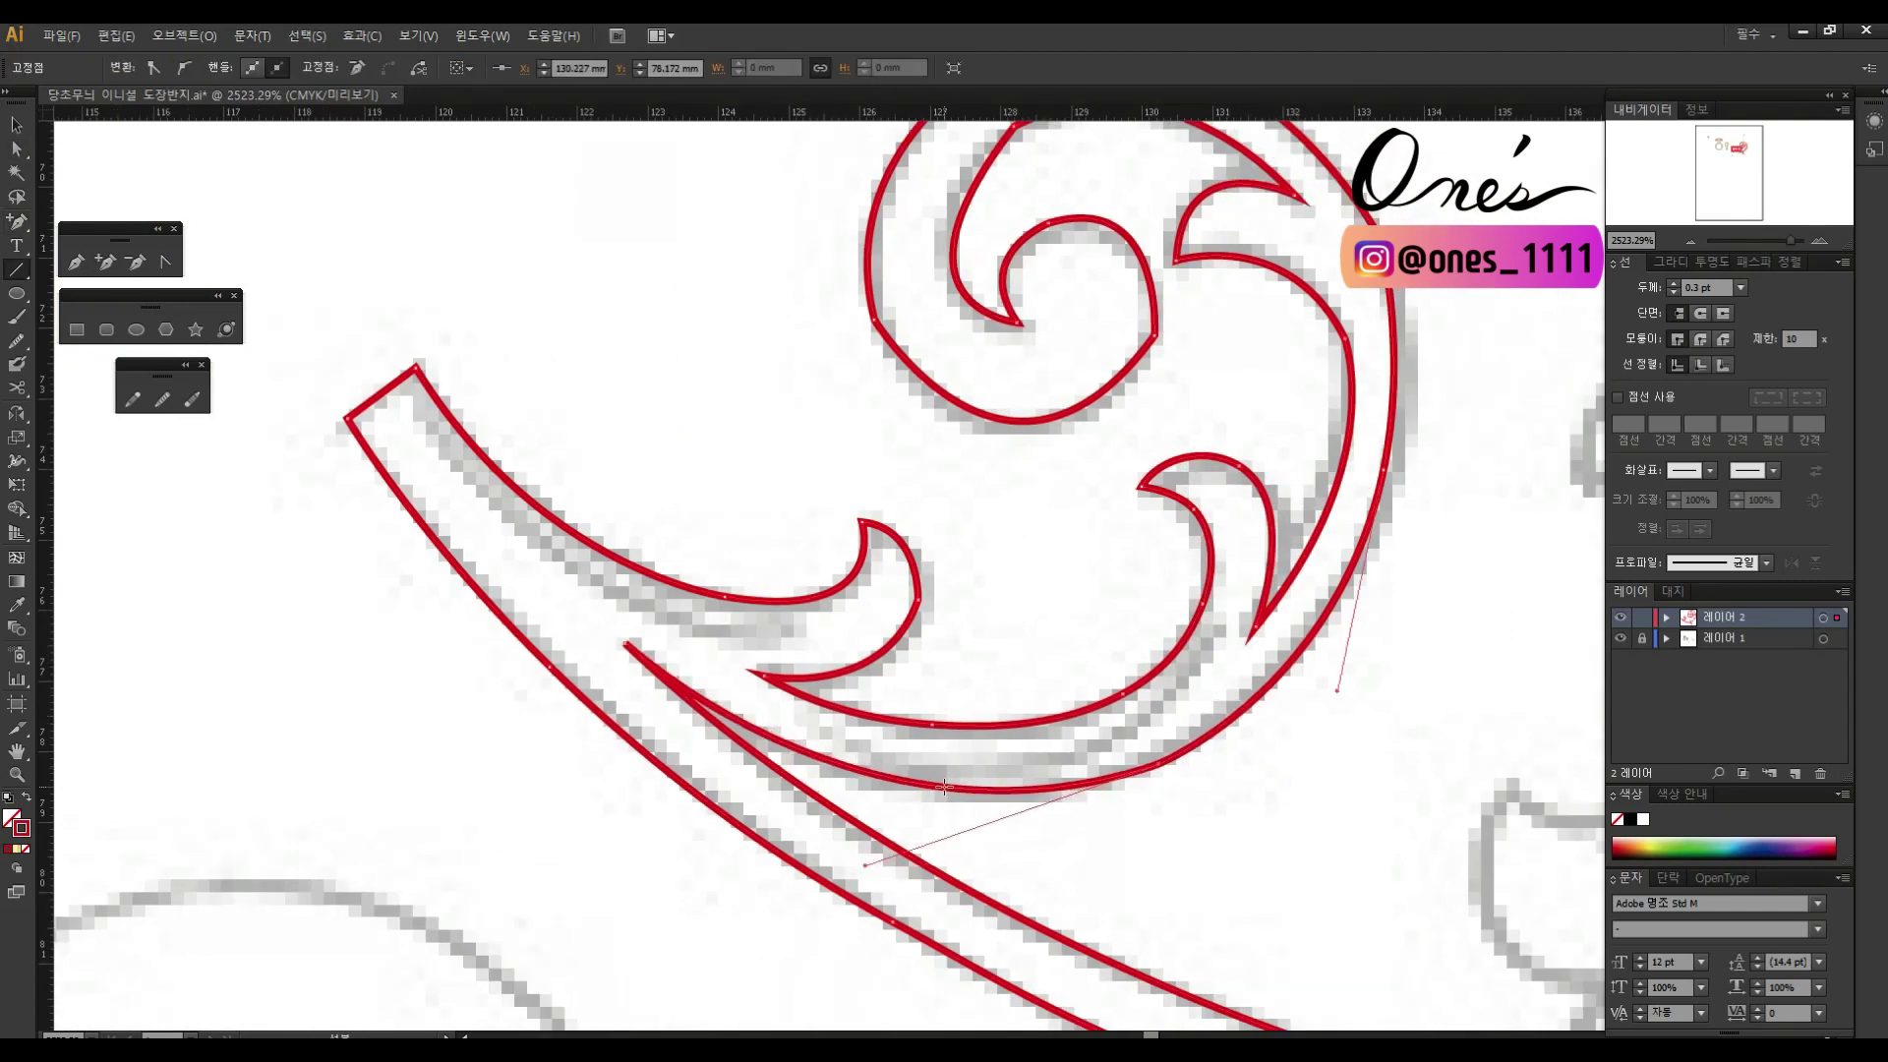
Step: Reshape the left swirl's top curve with Convert Anchor Point
key(a)
scroll(1190, 755, left, 1)
scroll(1217, 762, down, 1)
scroll(1318, 721, up, 2)
scroll(1317, 721, right, 1)
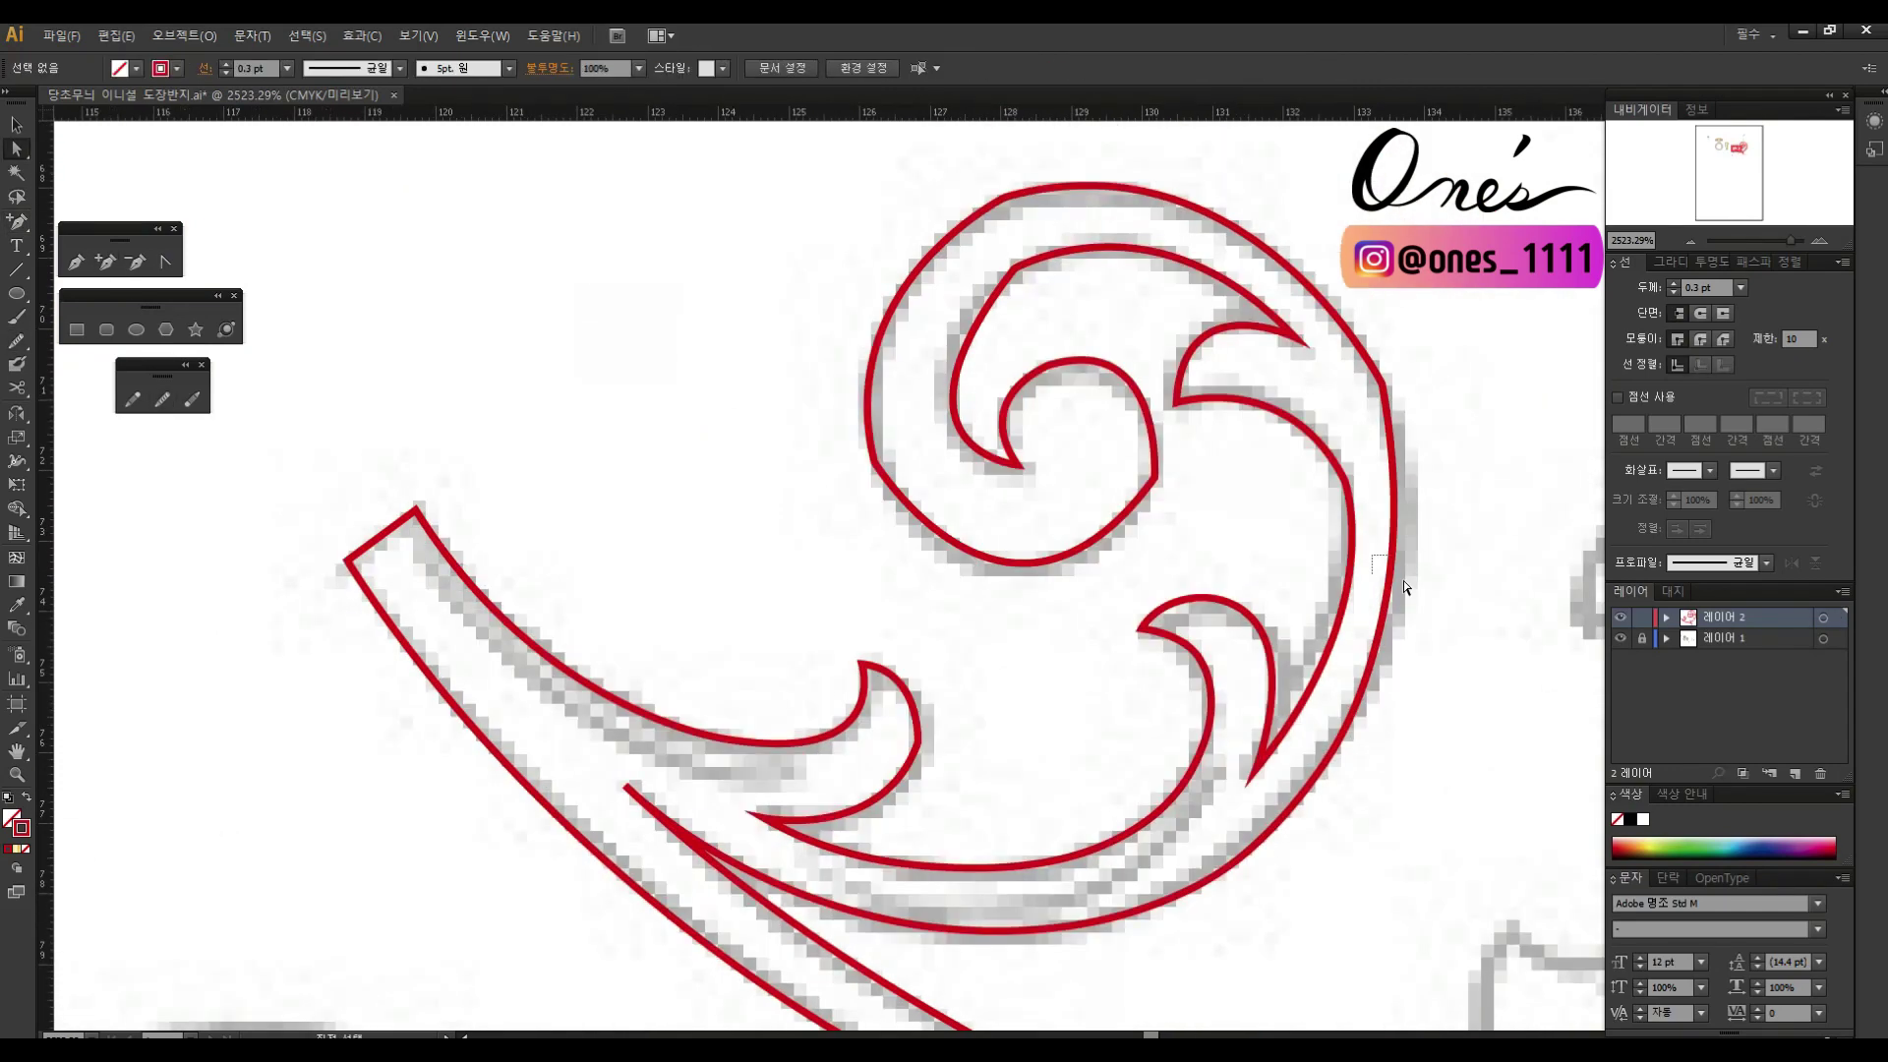
click(134, 263)
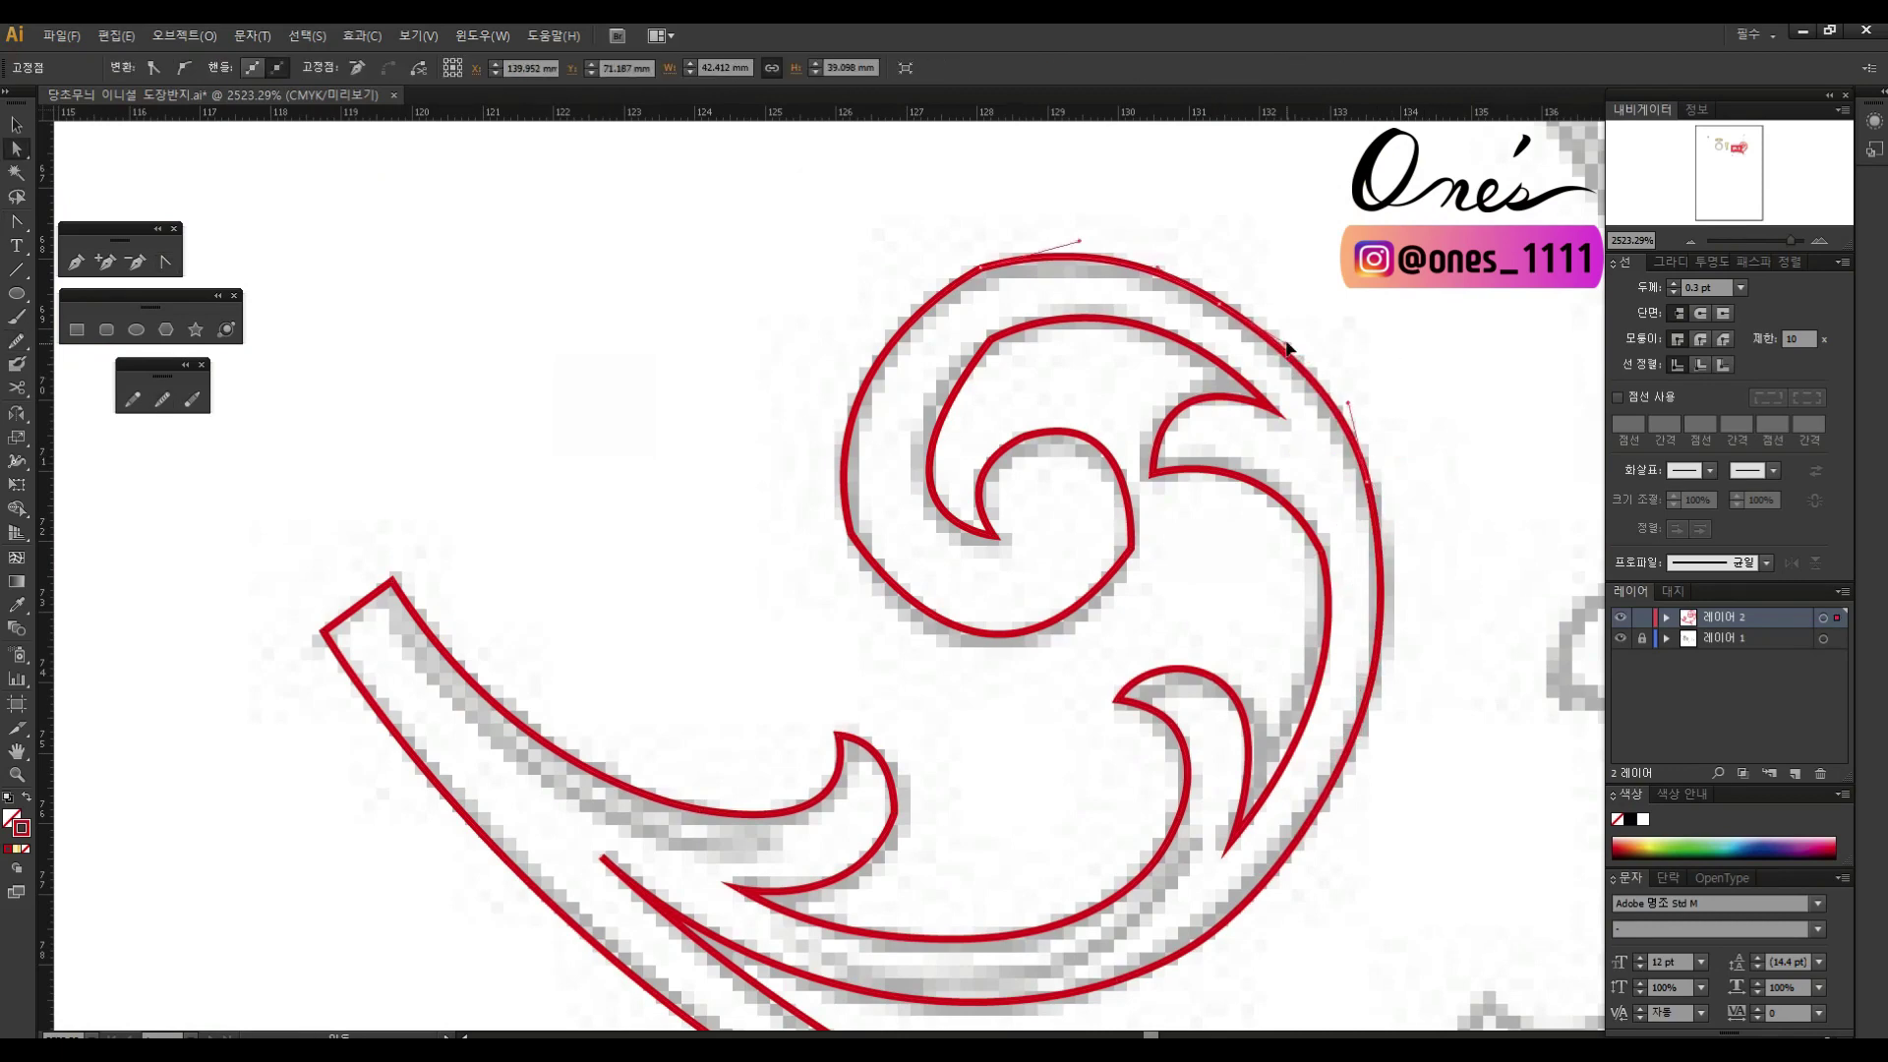
drag(986, 274, 1103, 299)
click(1159, 295)
Step: Adjust the inner spiral's curves and the outer curve at the spiral's top
ctrl+click(1110, 673)
drag(972, 561, 996, 610)
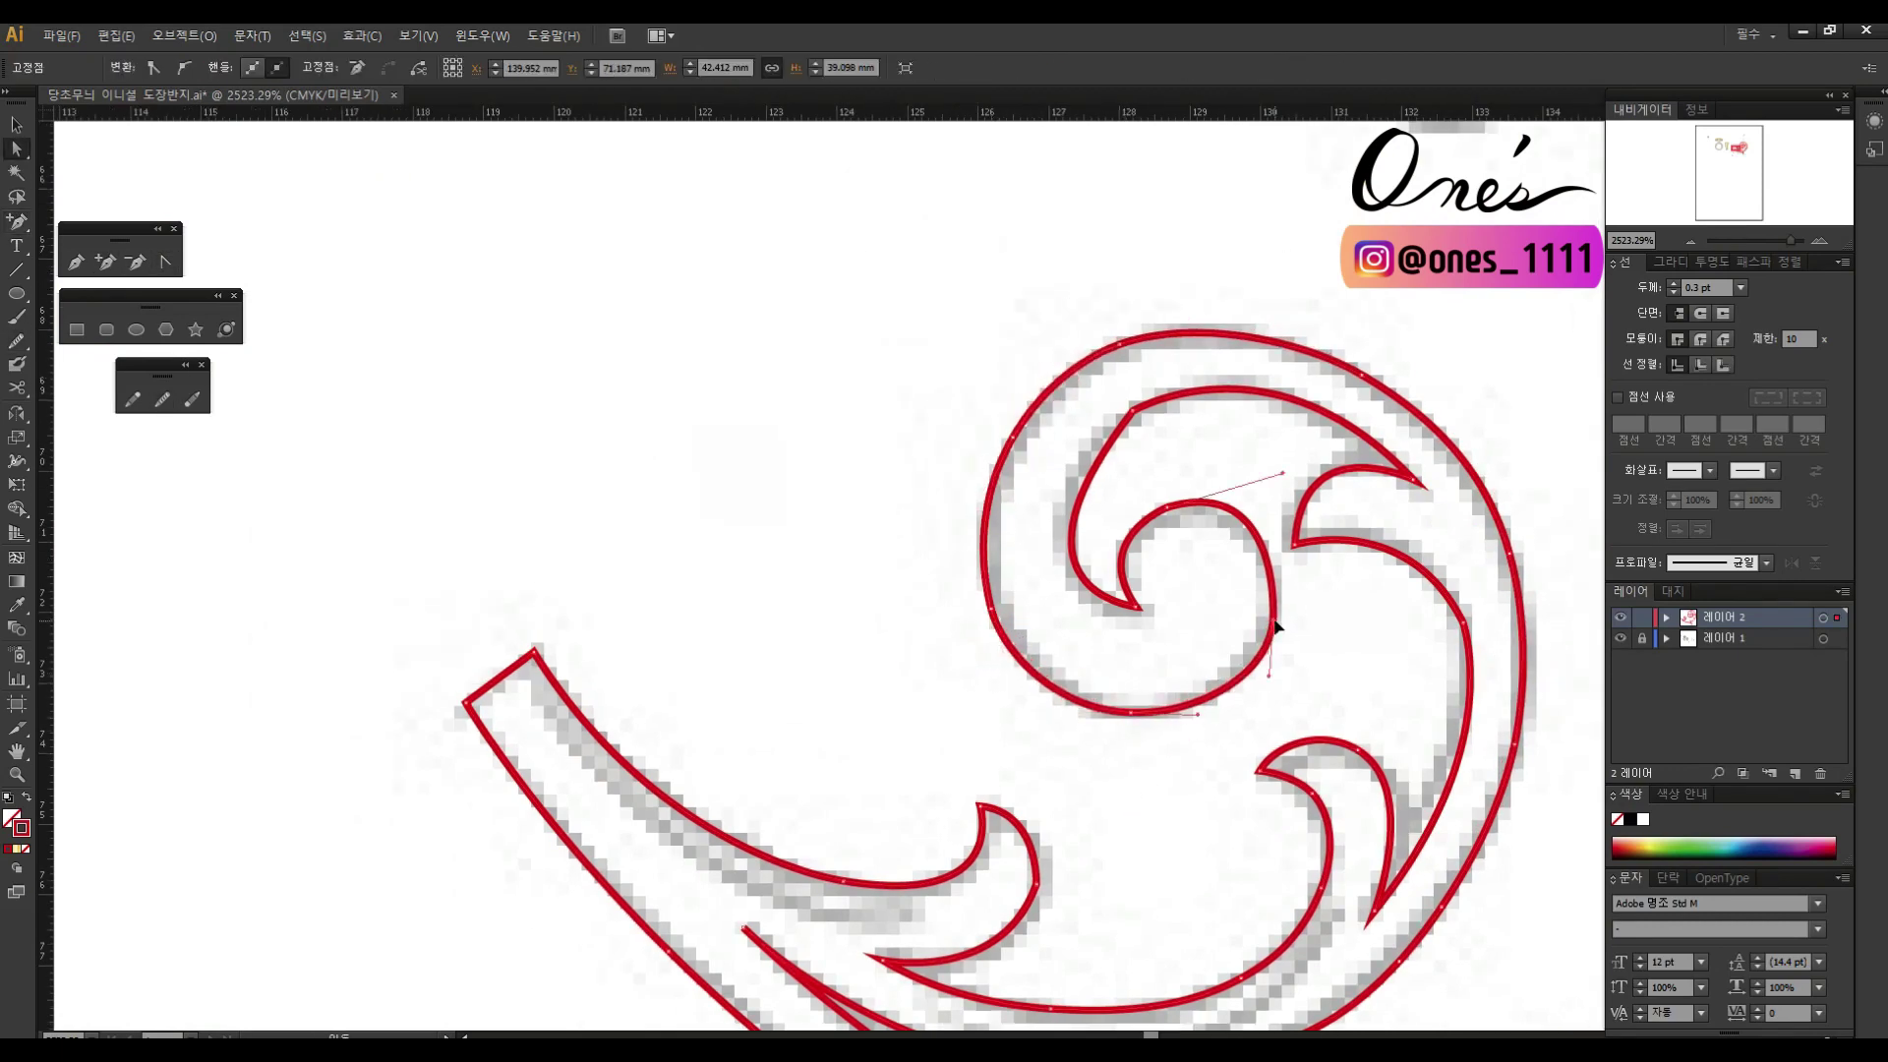
click(1157, 521)
drag(1098, 404, 1194, 450)
key(shift+c)
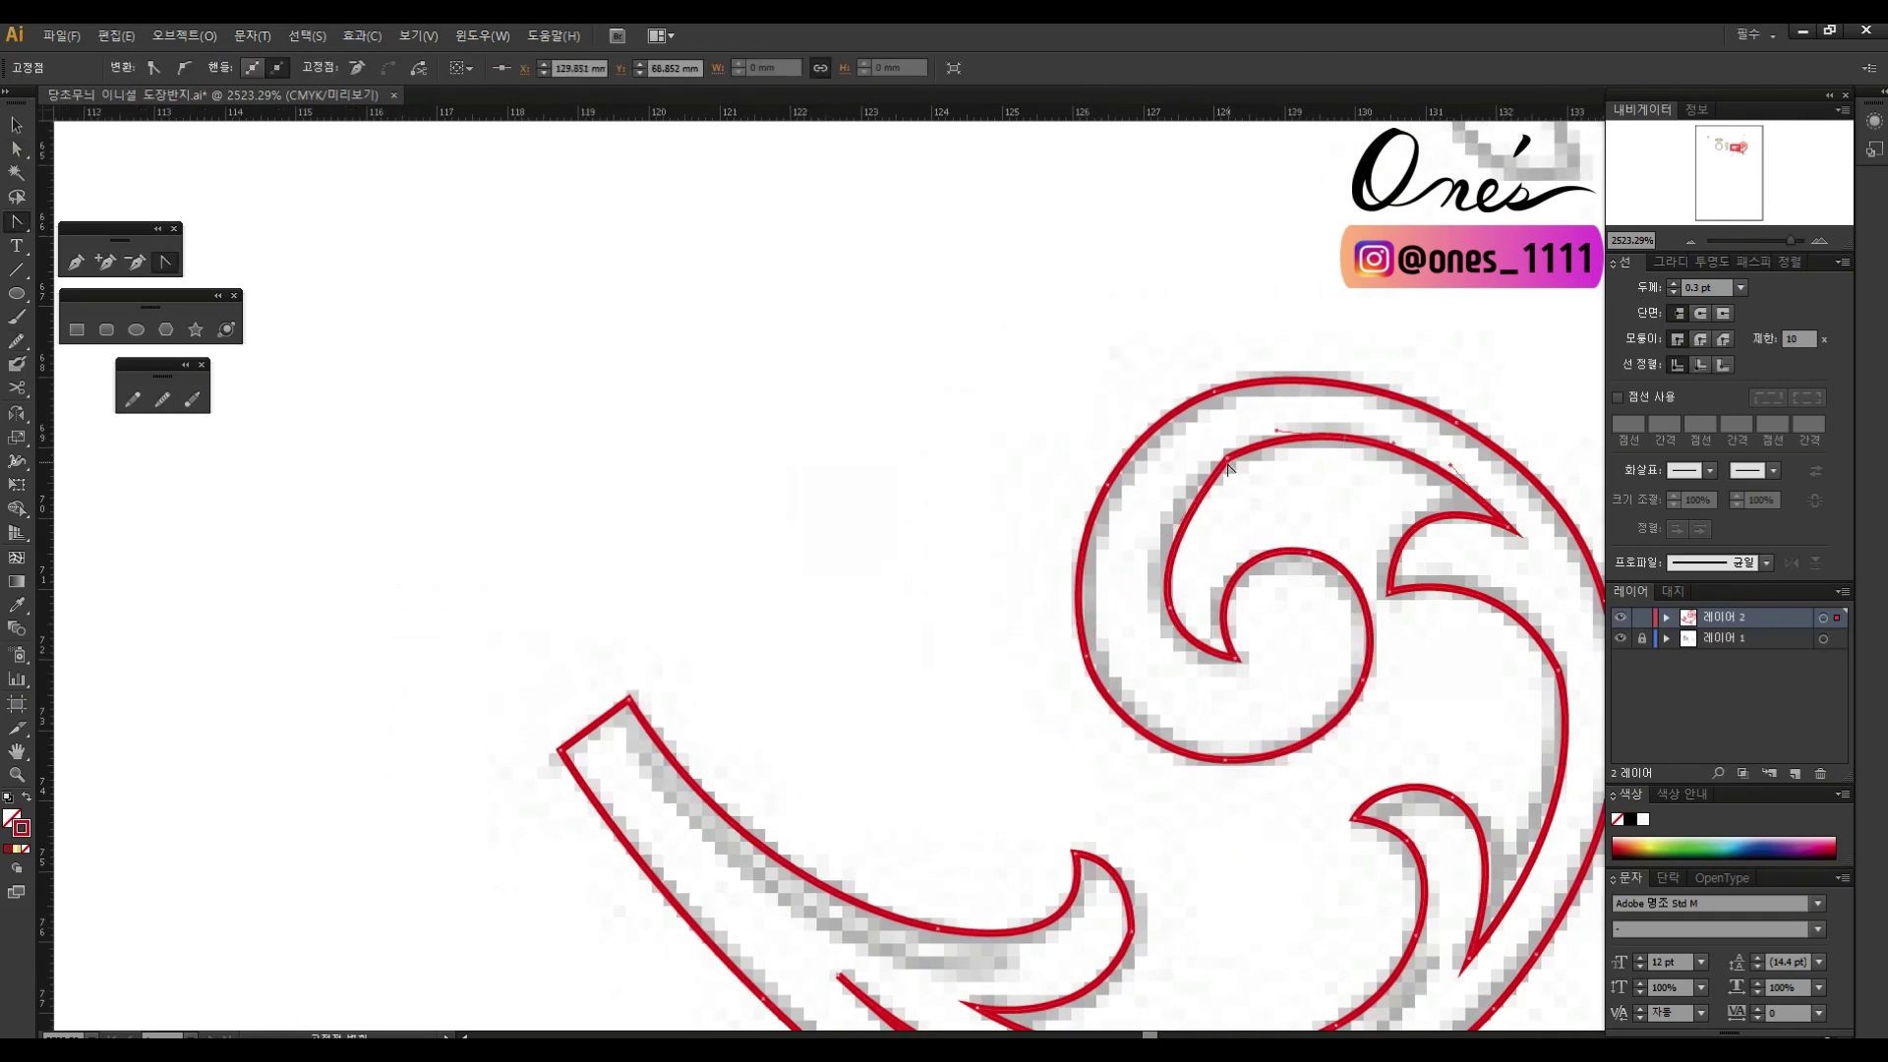
key(p)
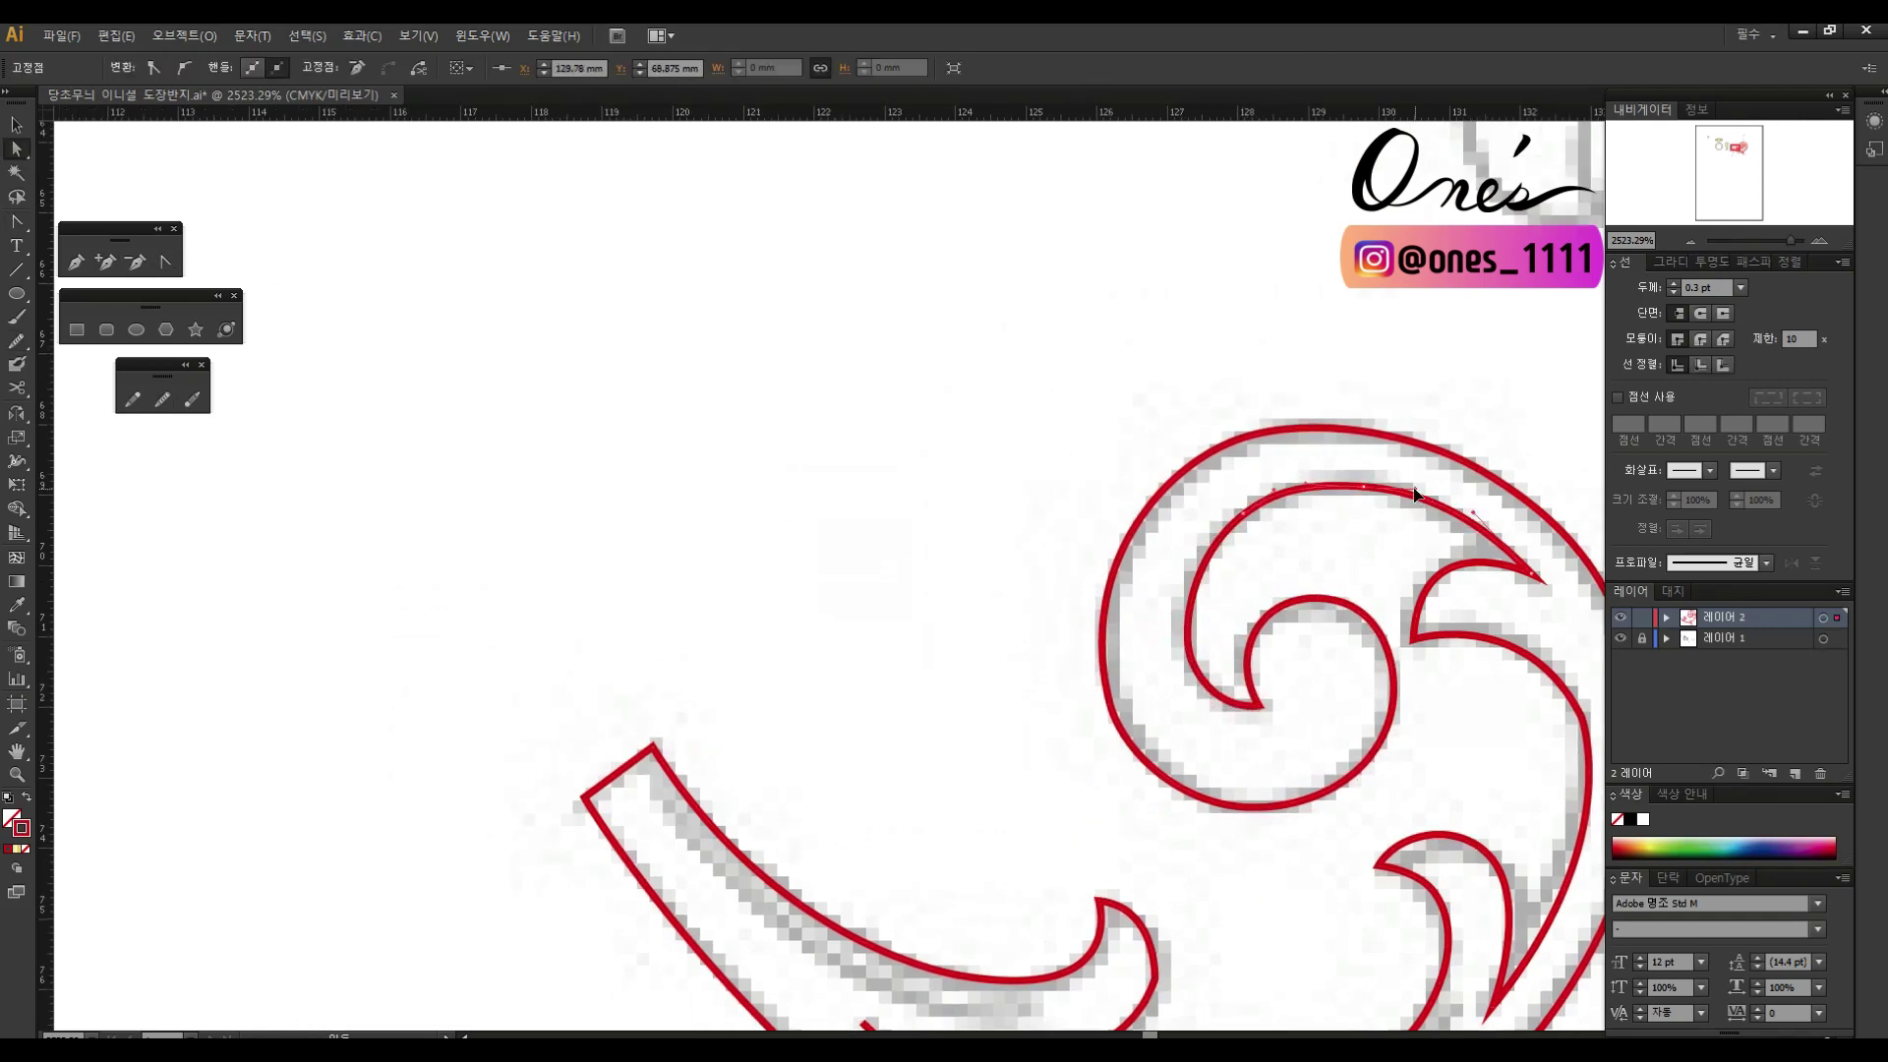
mouse_move(1554, 836)
mouse_down()
mouse_move(1386, 743)
mouse_move(1426, 607)
mouse_up()
Step: Finish the swirl anchor edits and select the whole scroll ornament
key(a)
key(plus)
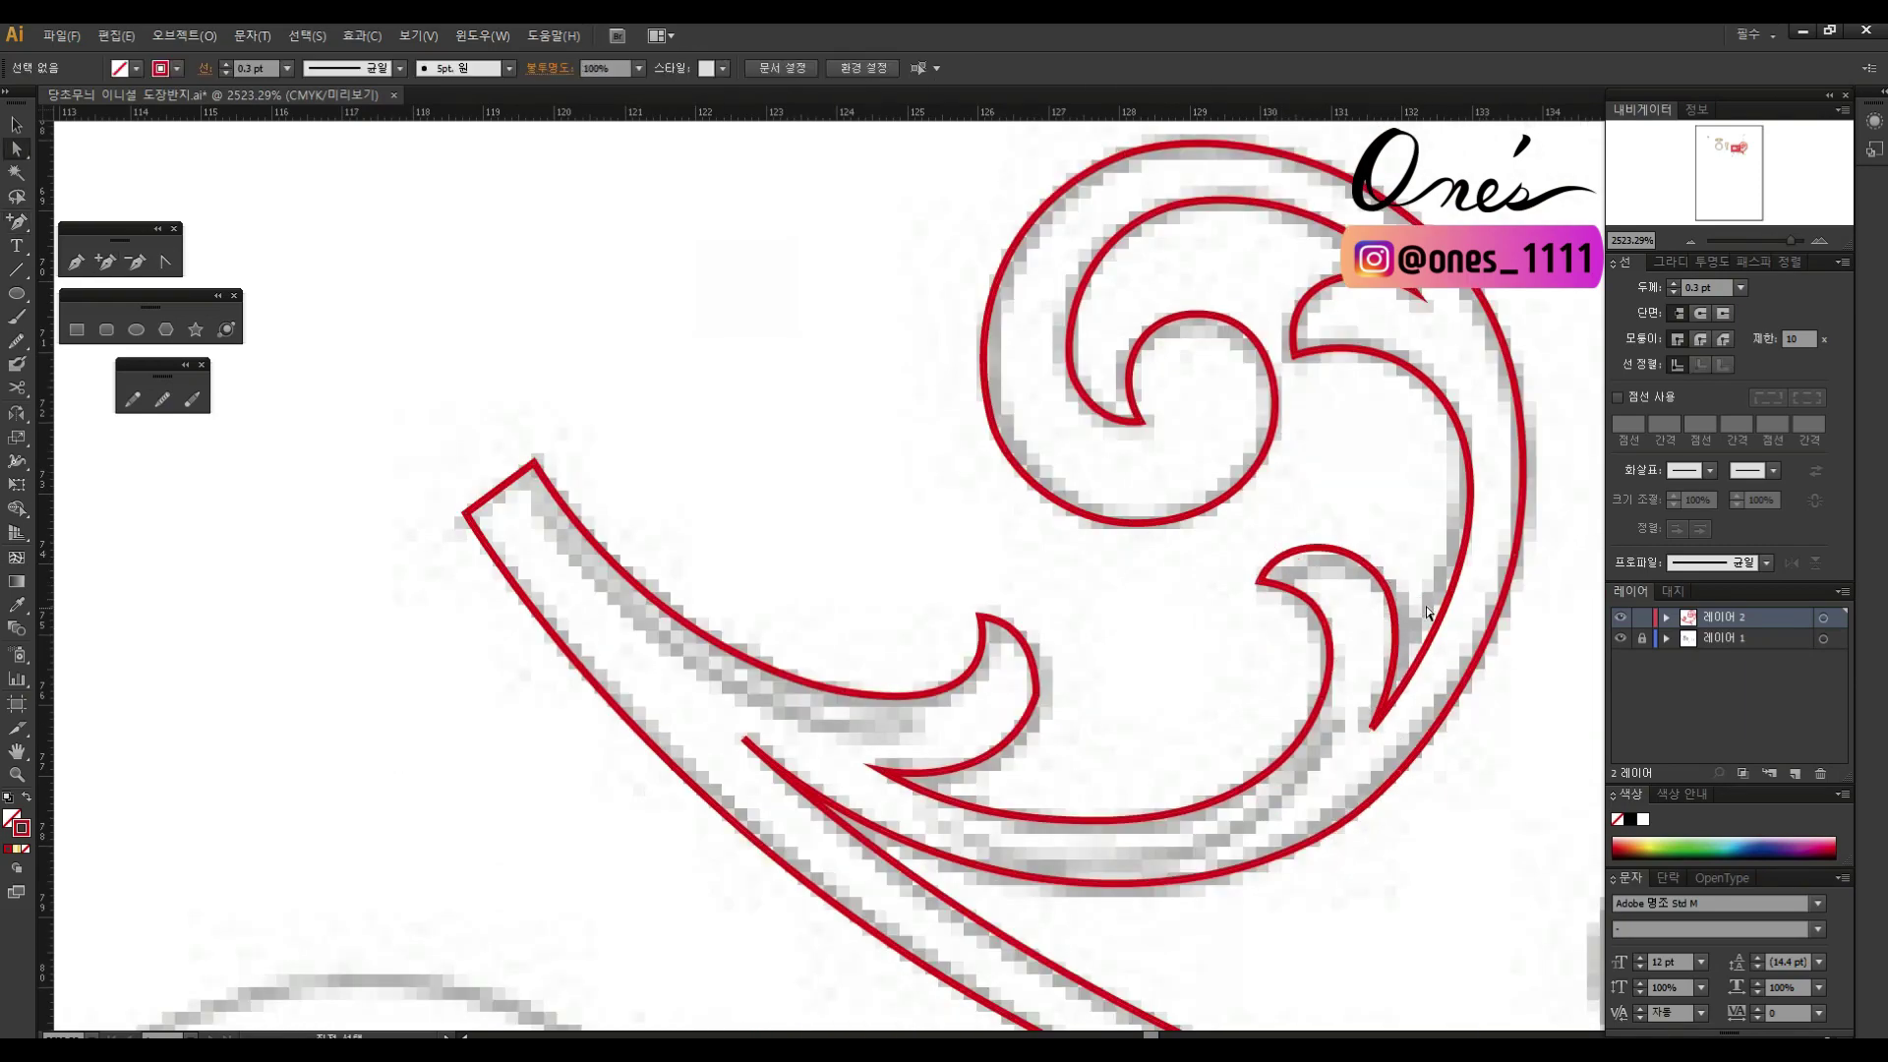
drag(158, 423, 489, 354)
click(1381, 649)
scroll(1387, 662, down, 3)
Step: Zoom out and show the layout guides around the ring views
scroll(1287, 523, down, 3)
scroll(1286, 523, down, 2)
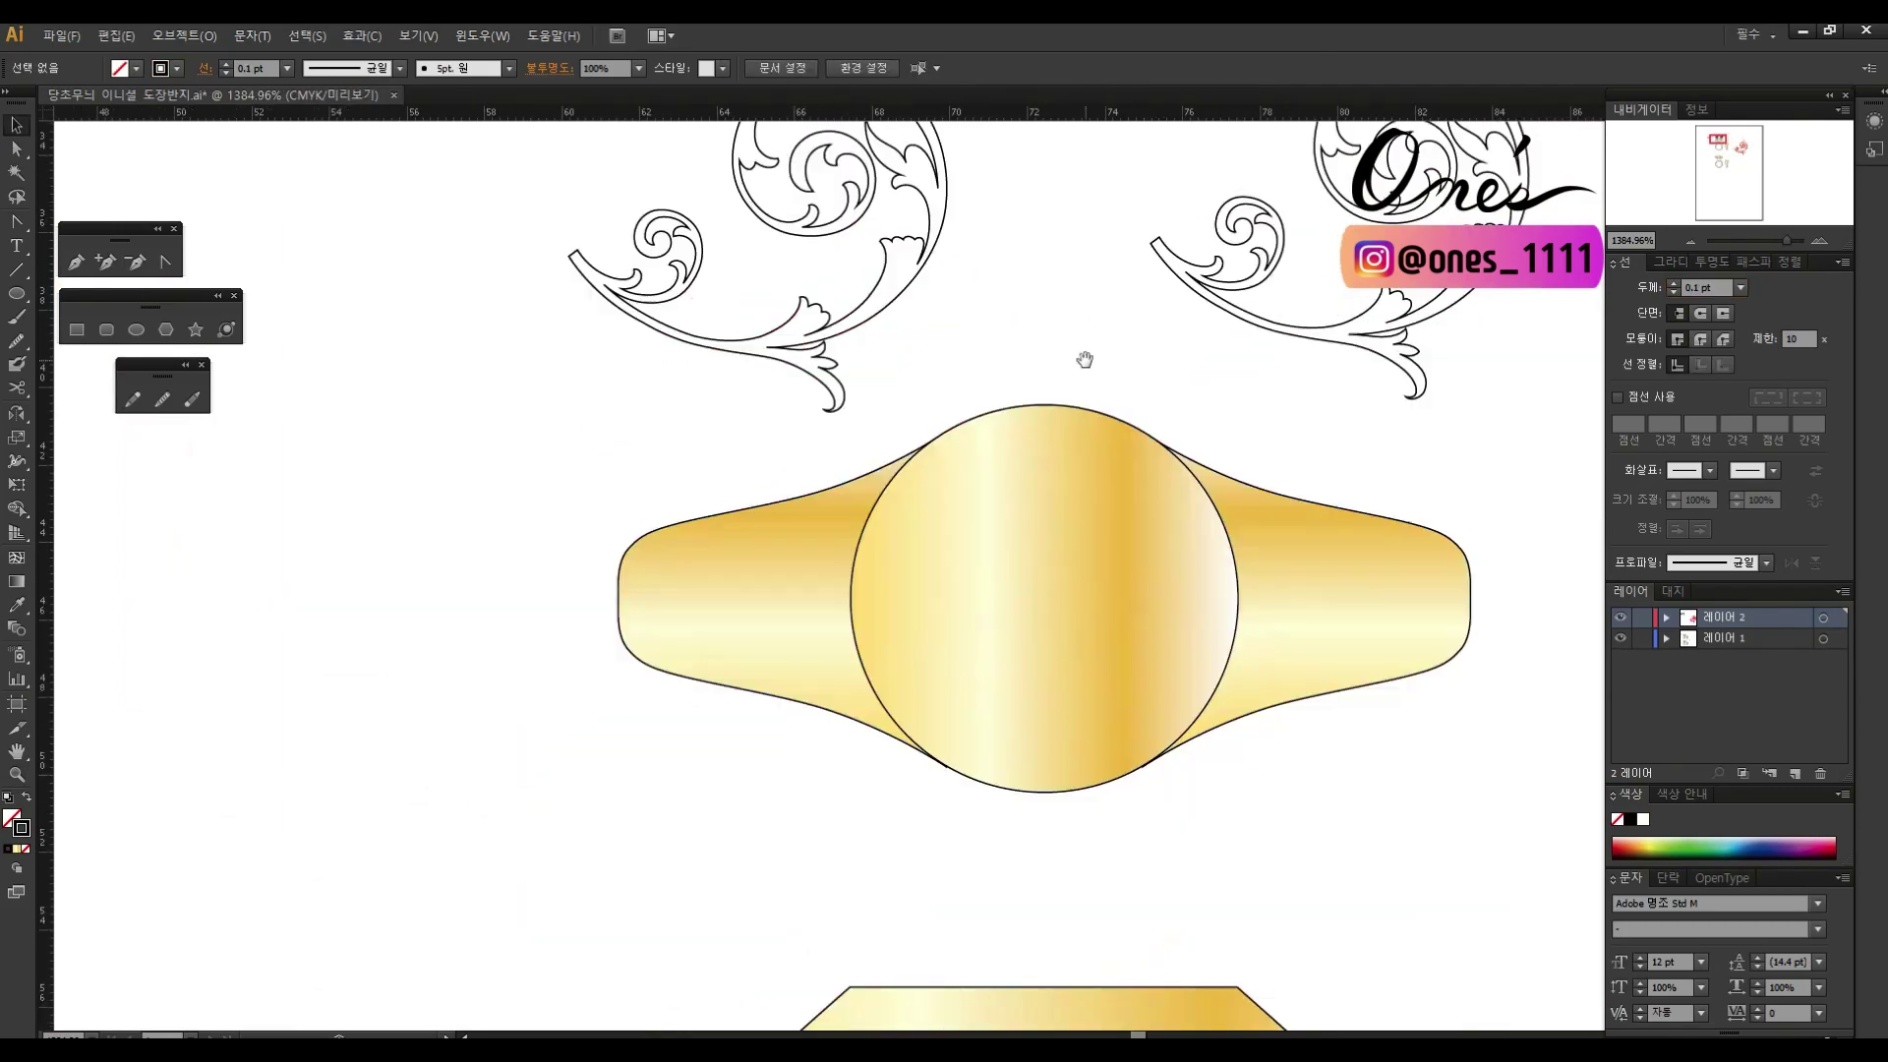
right_click(1051, 238)
click(1164, 395)
click(1396, 800)
Step: Rotate the scroll ornament to fit inside the ring's circular top face
scroll(976, 450, up, 1)
drag(732, 448, 840, 531)
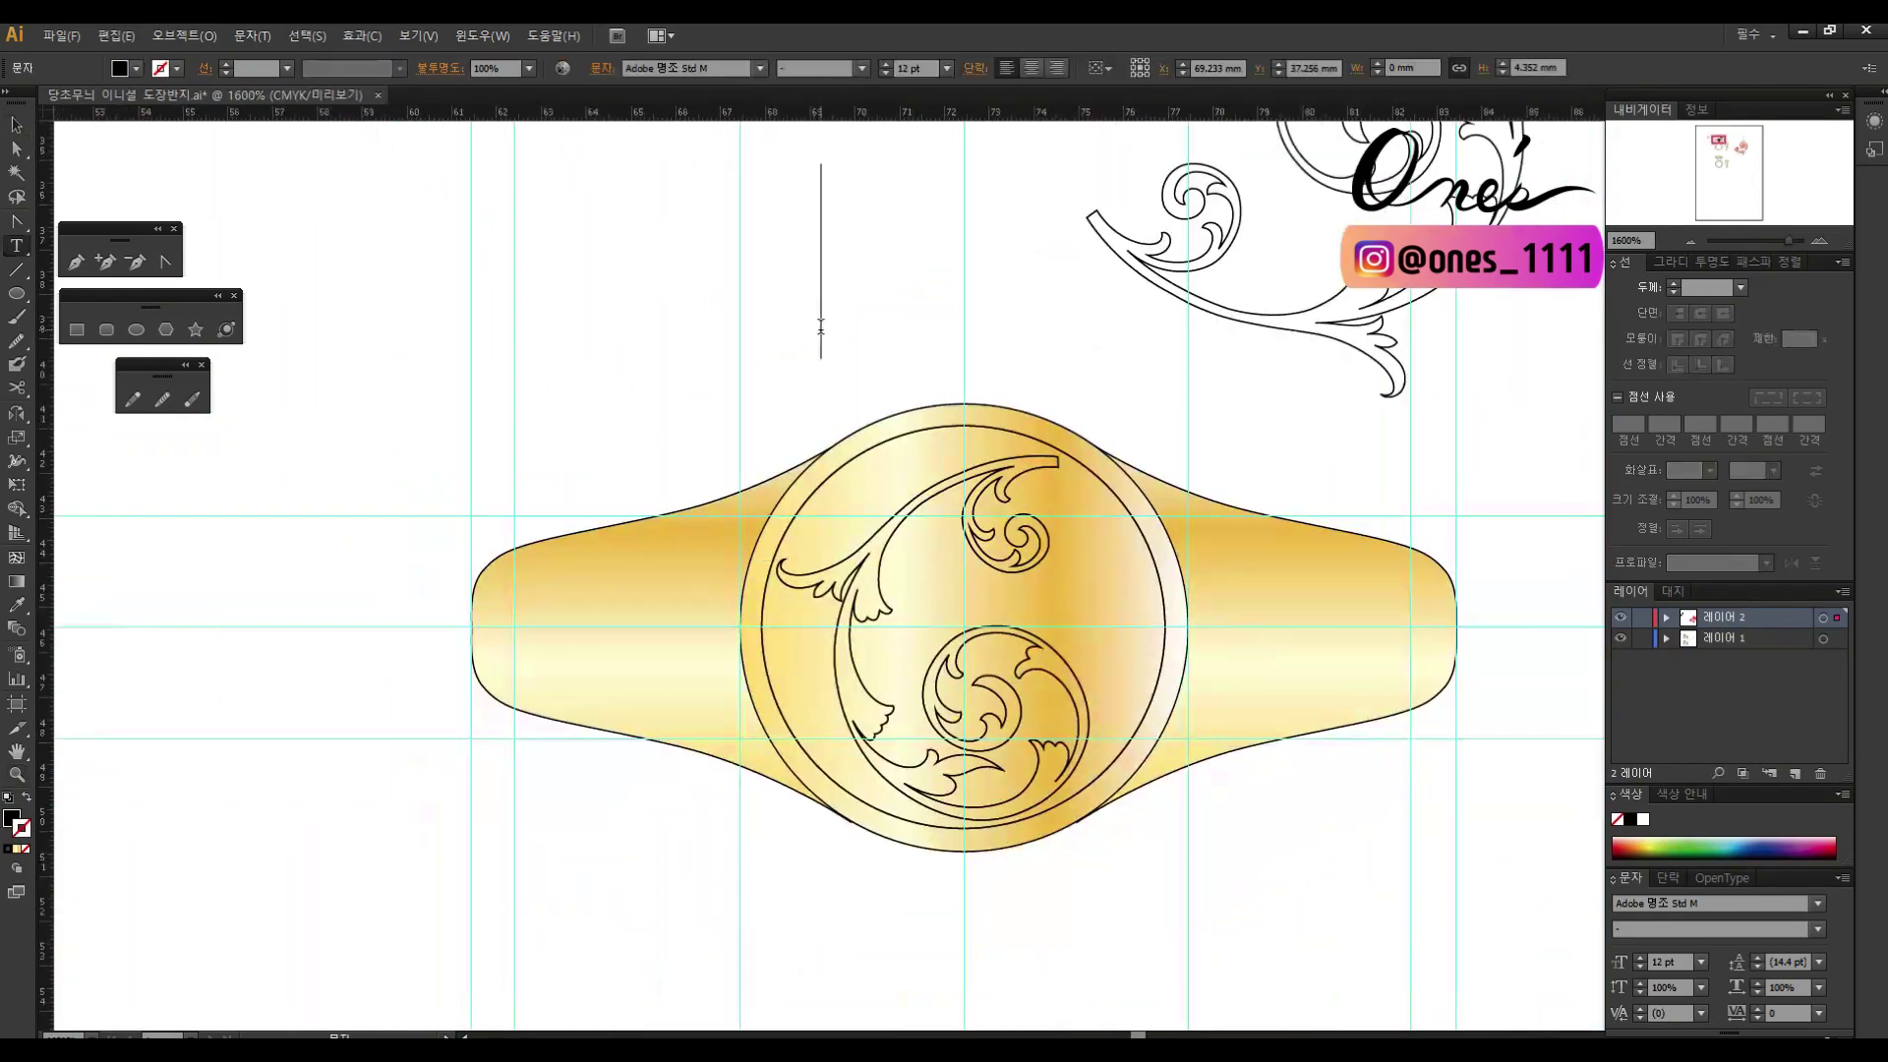
click(758, 69)
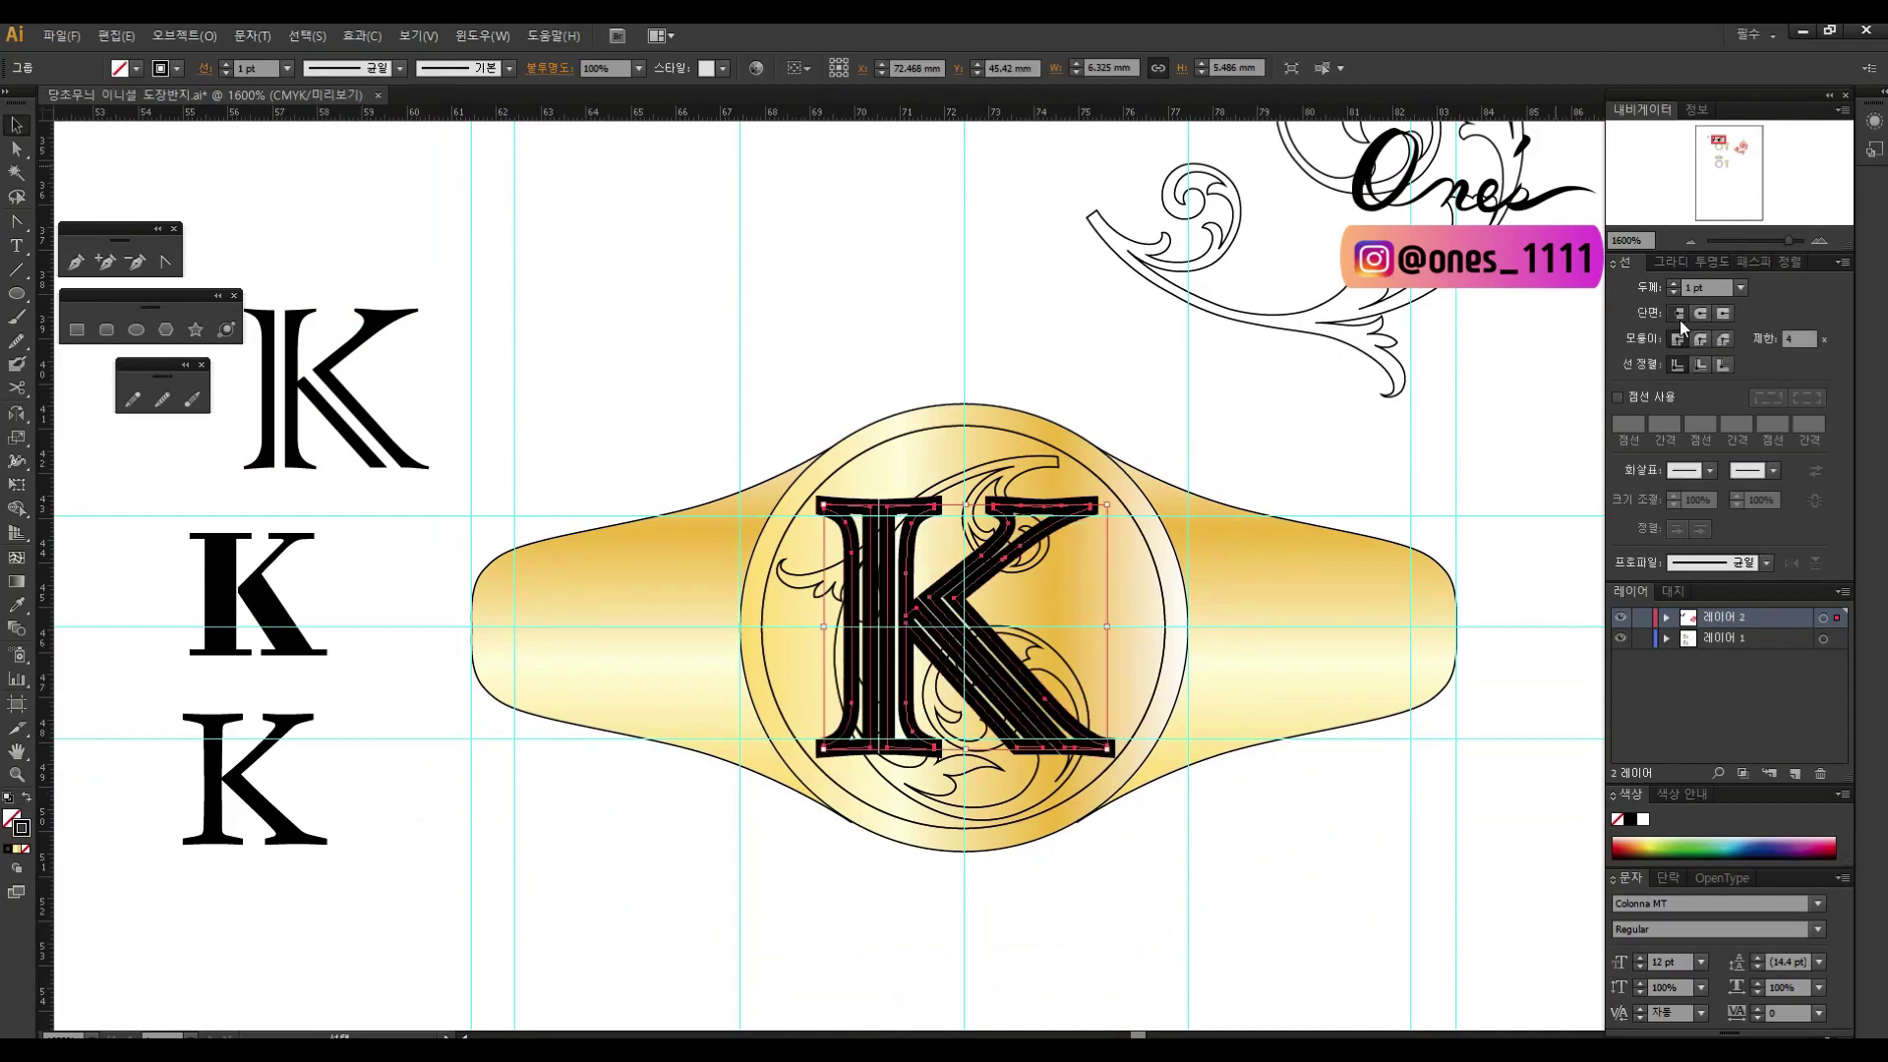
Step: Strip the K's solid fill to leave outlines, and scale it with Transform to fit the ring's face
click(1046, 492)
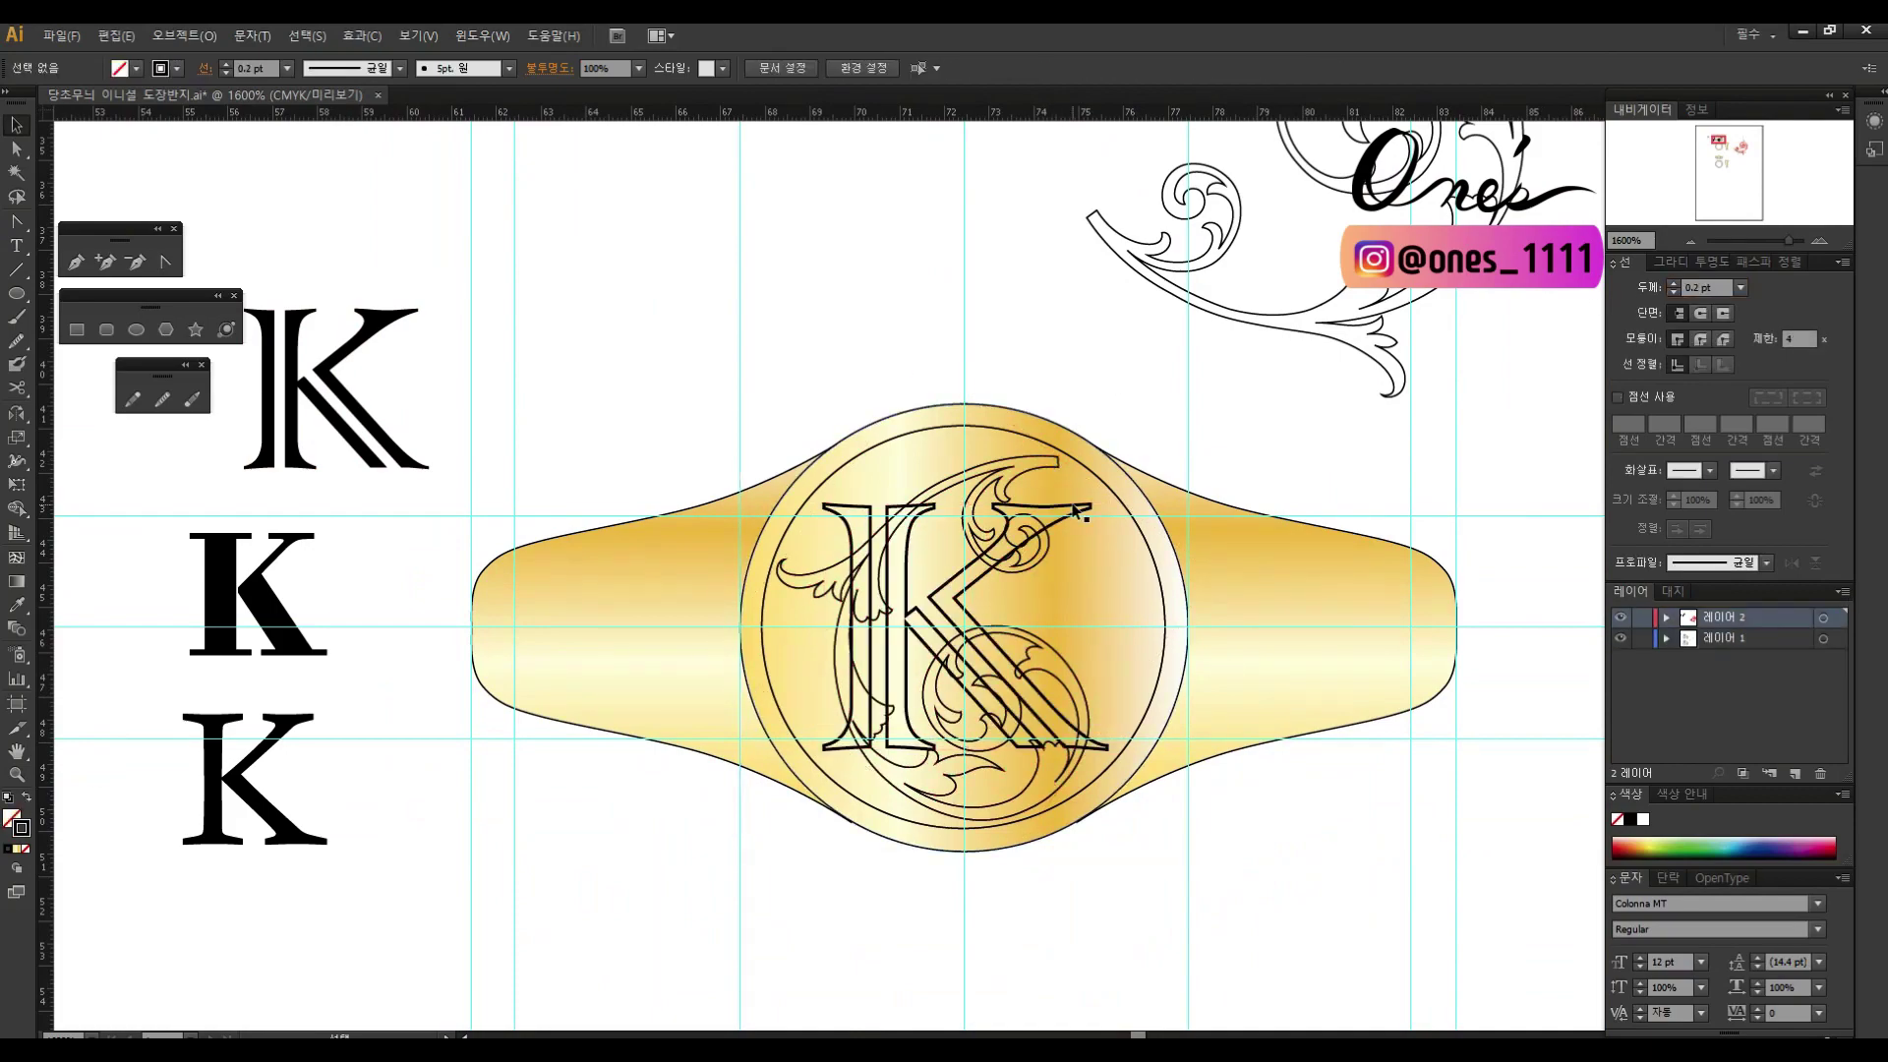
key(a)
key(ctrl+plus)
key(ctrl+plus)
key(ctrl+plus)
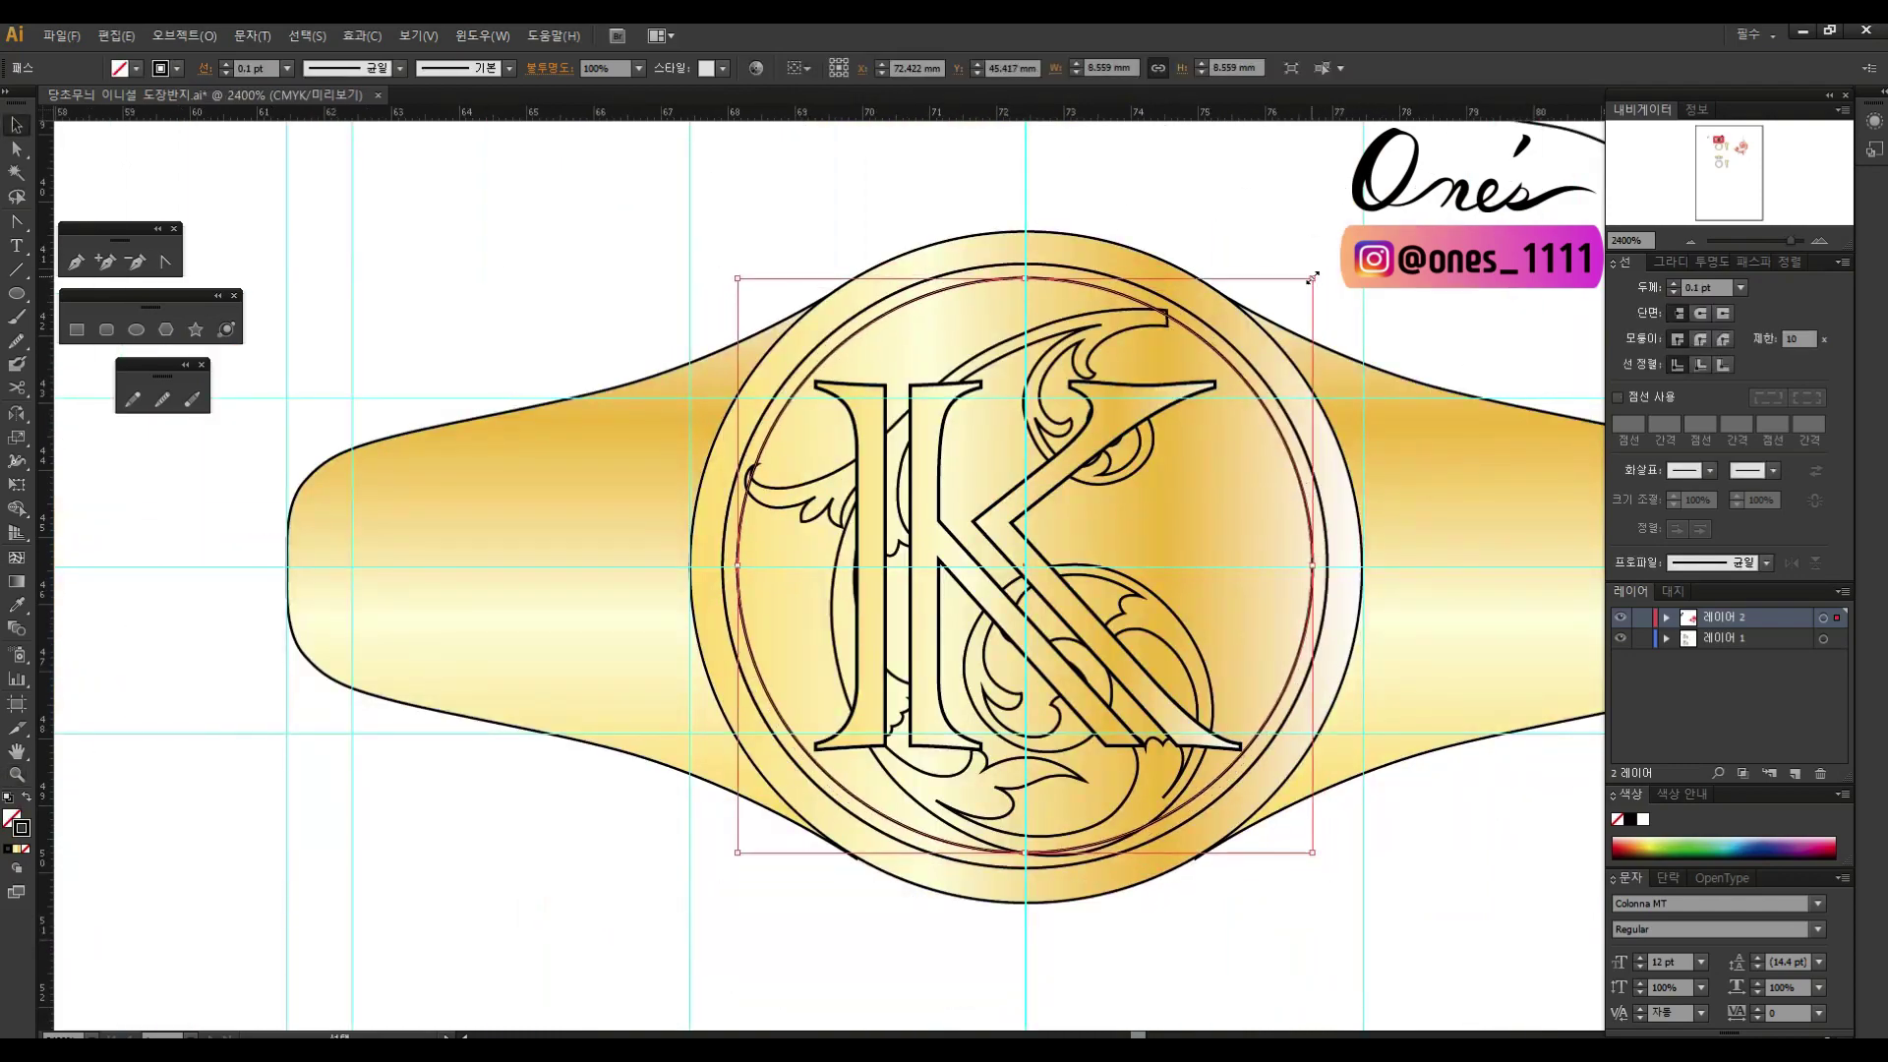
key(ctrl+plus)
right_click(1133, 570)
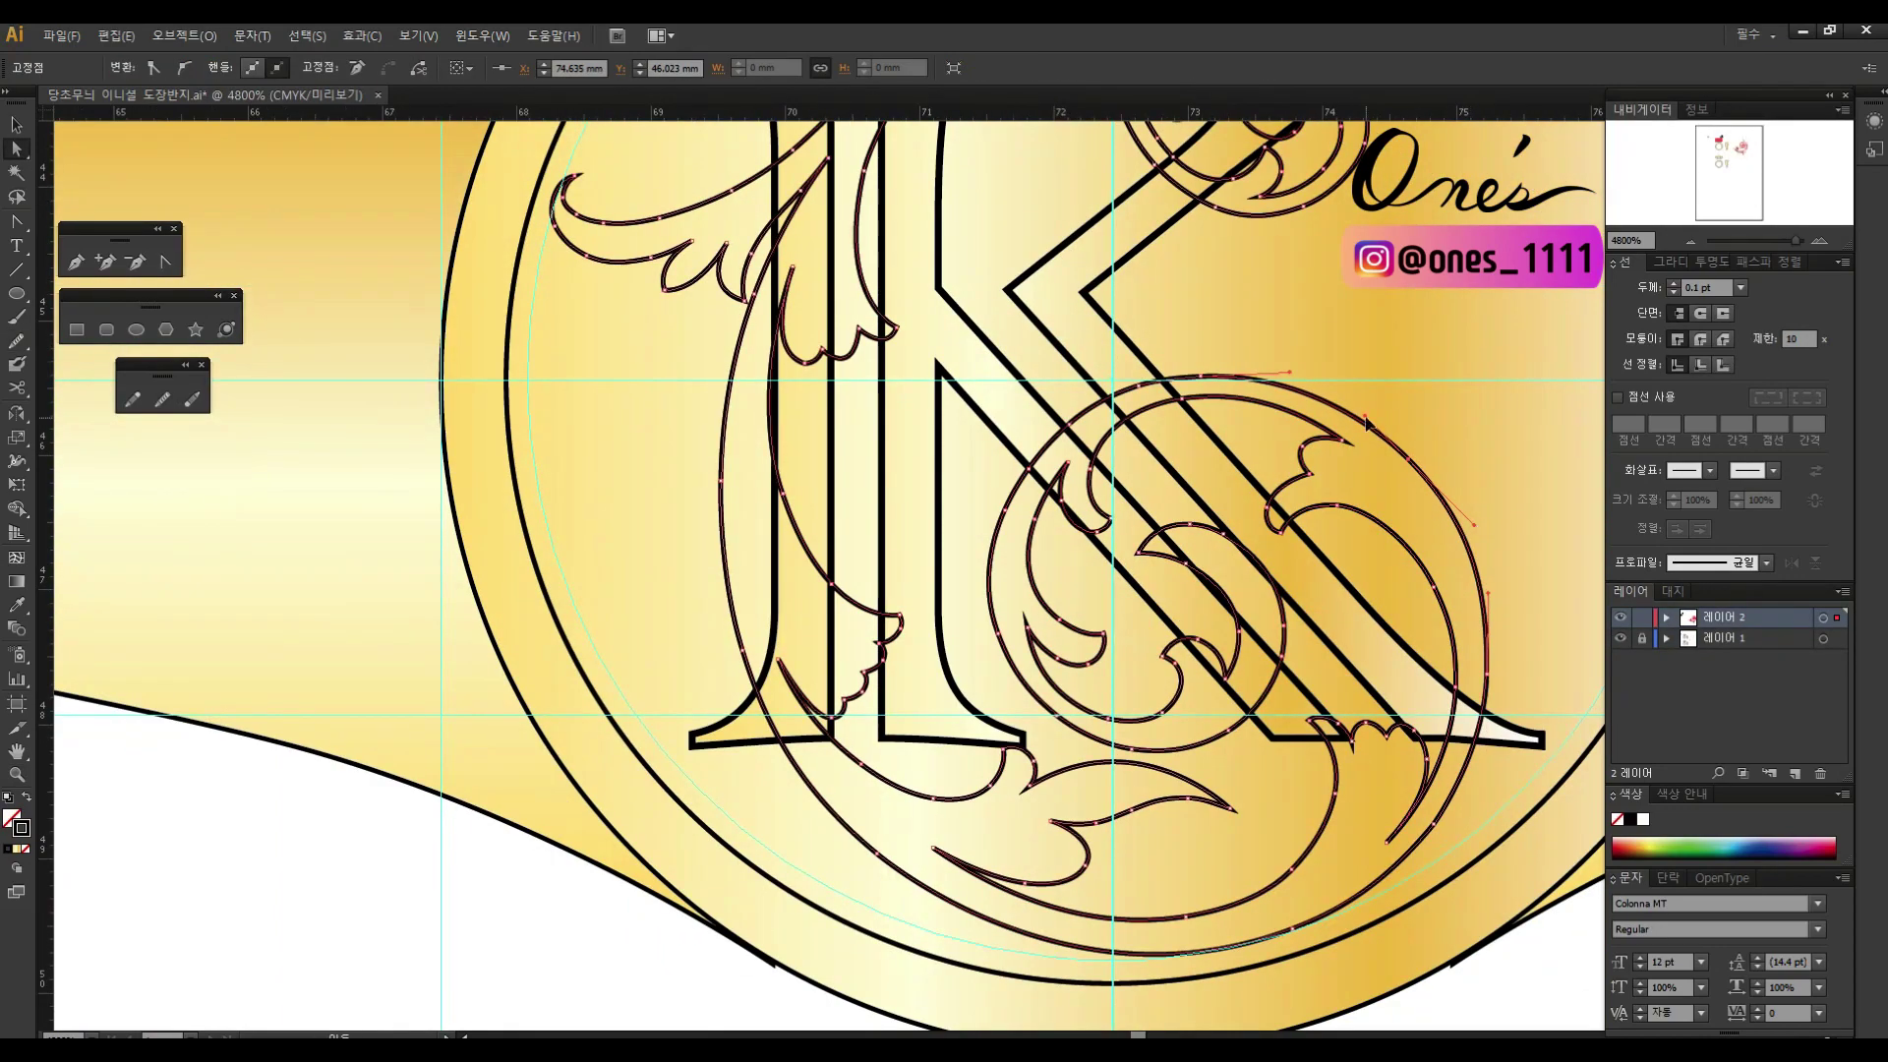
key(ctrl+shift+a)
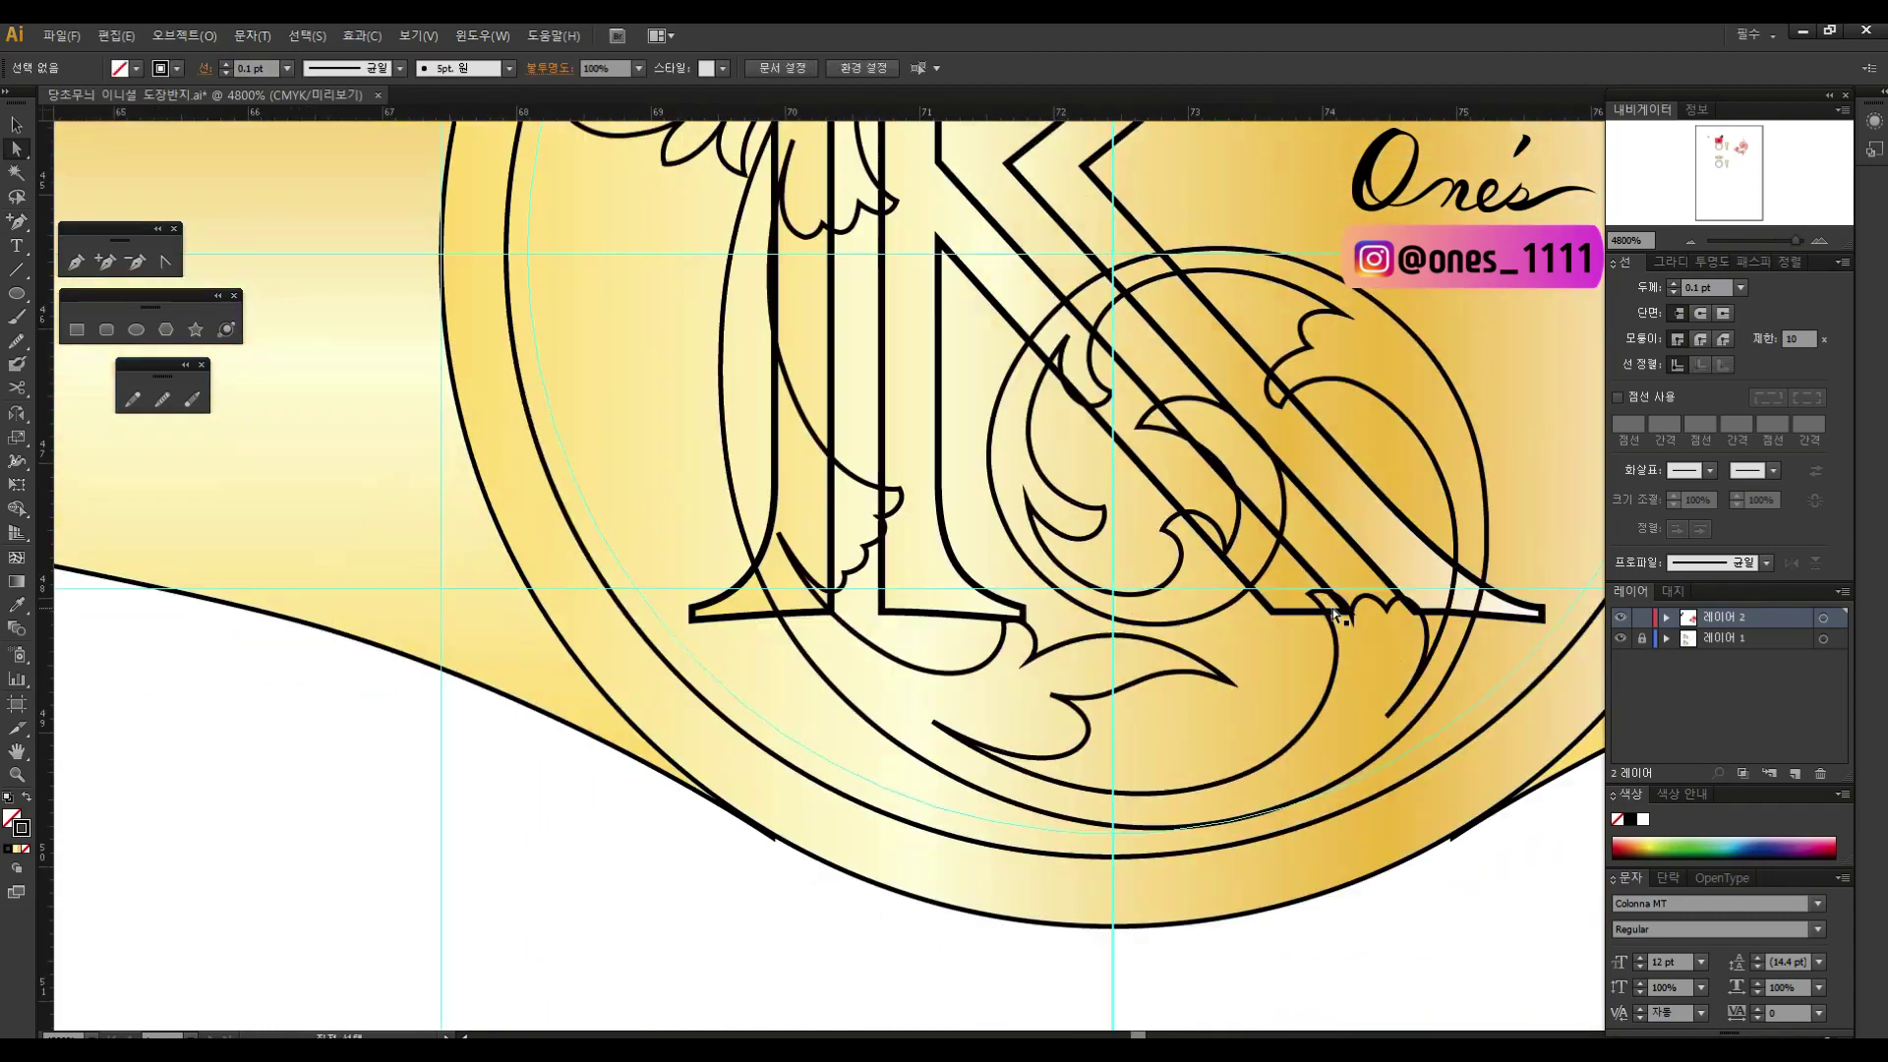
Step: Reshape the leaf-tip curve of the flourish beneath the K by dragging its anchors
click(1335, 615)
key(ctrl+plus)
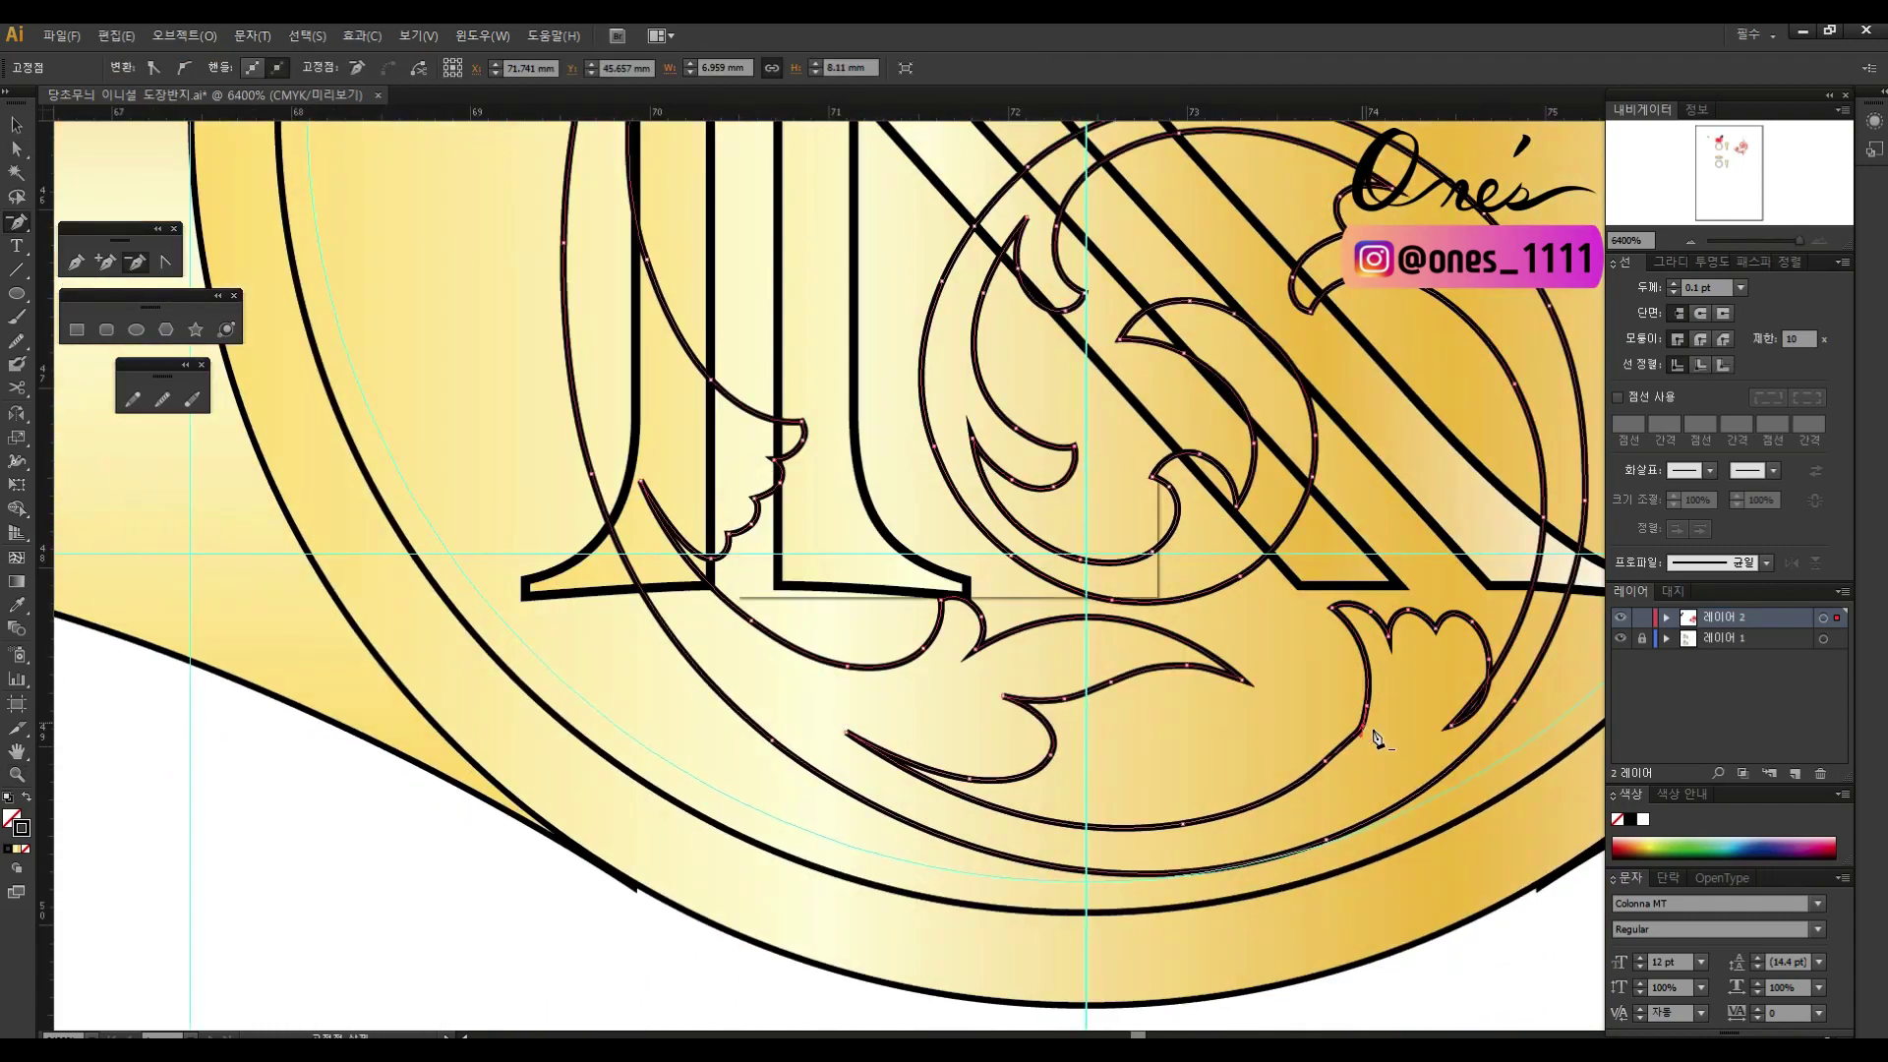
click(1367, 569)
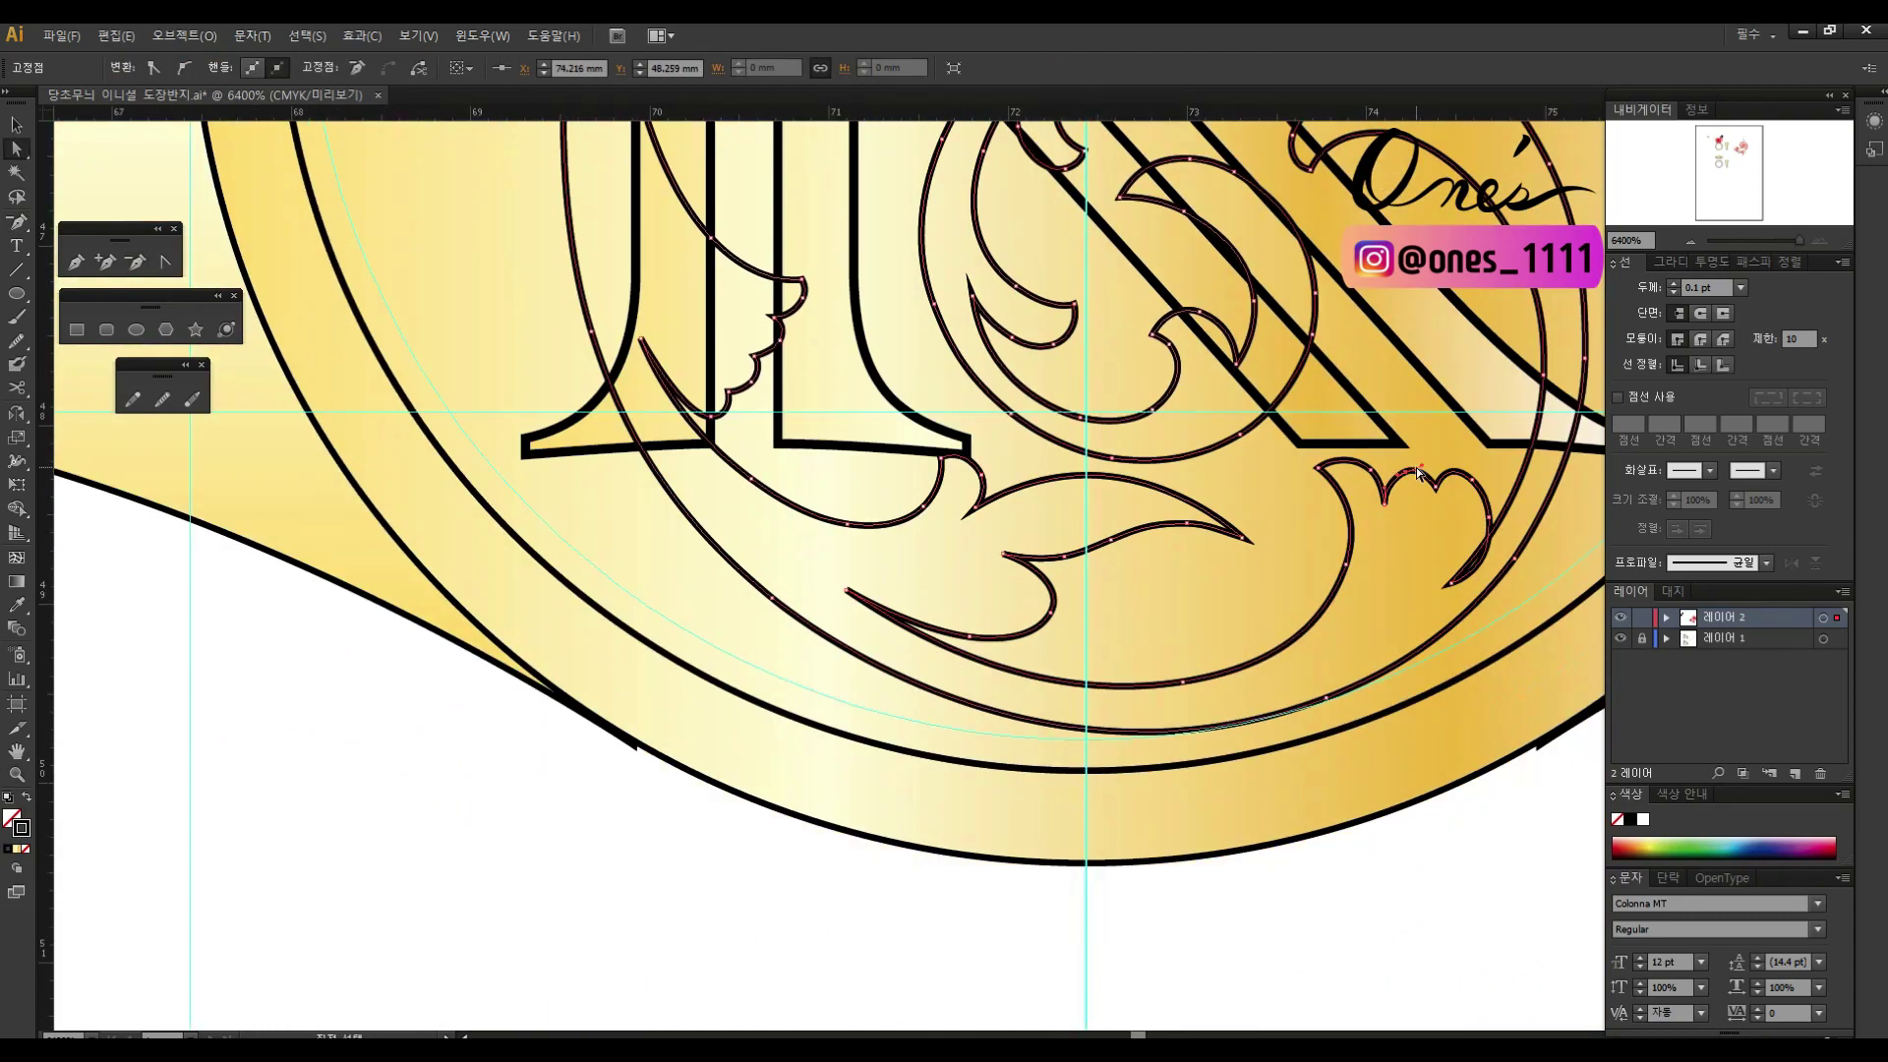
drag(1244, 551, 1579, 732)
click(1577, 730)
drag(1548, 687, 1407, 825)
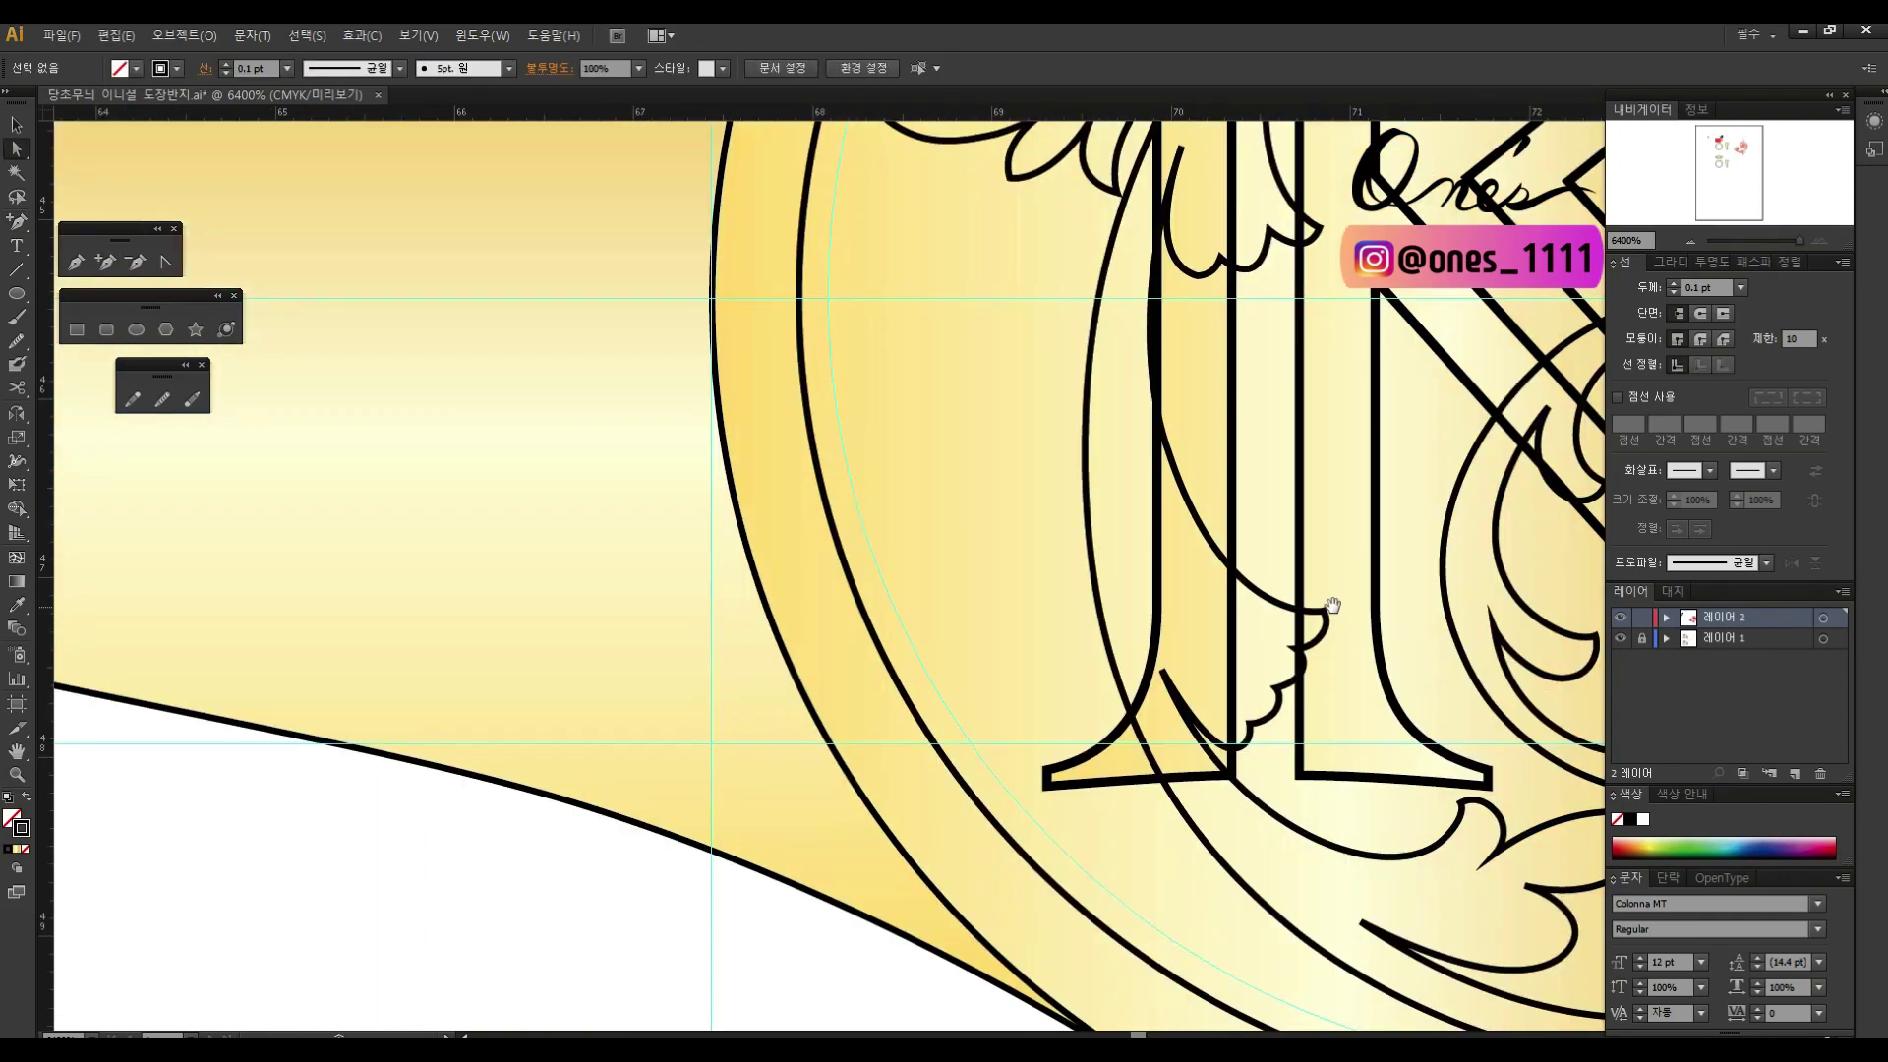
click(1128, 649)
drag(1128, 649, 1178, 660)
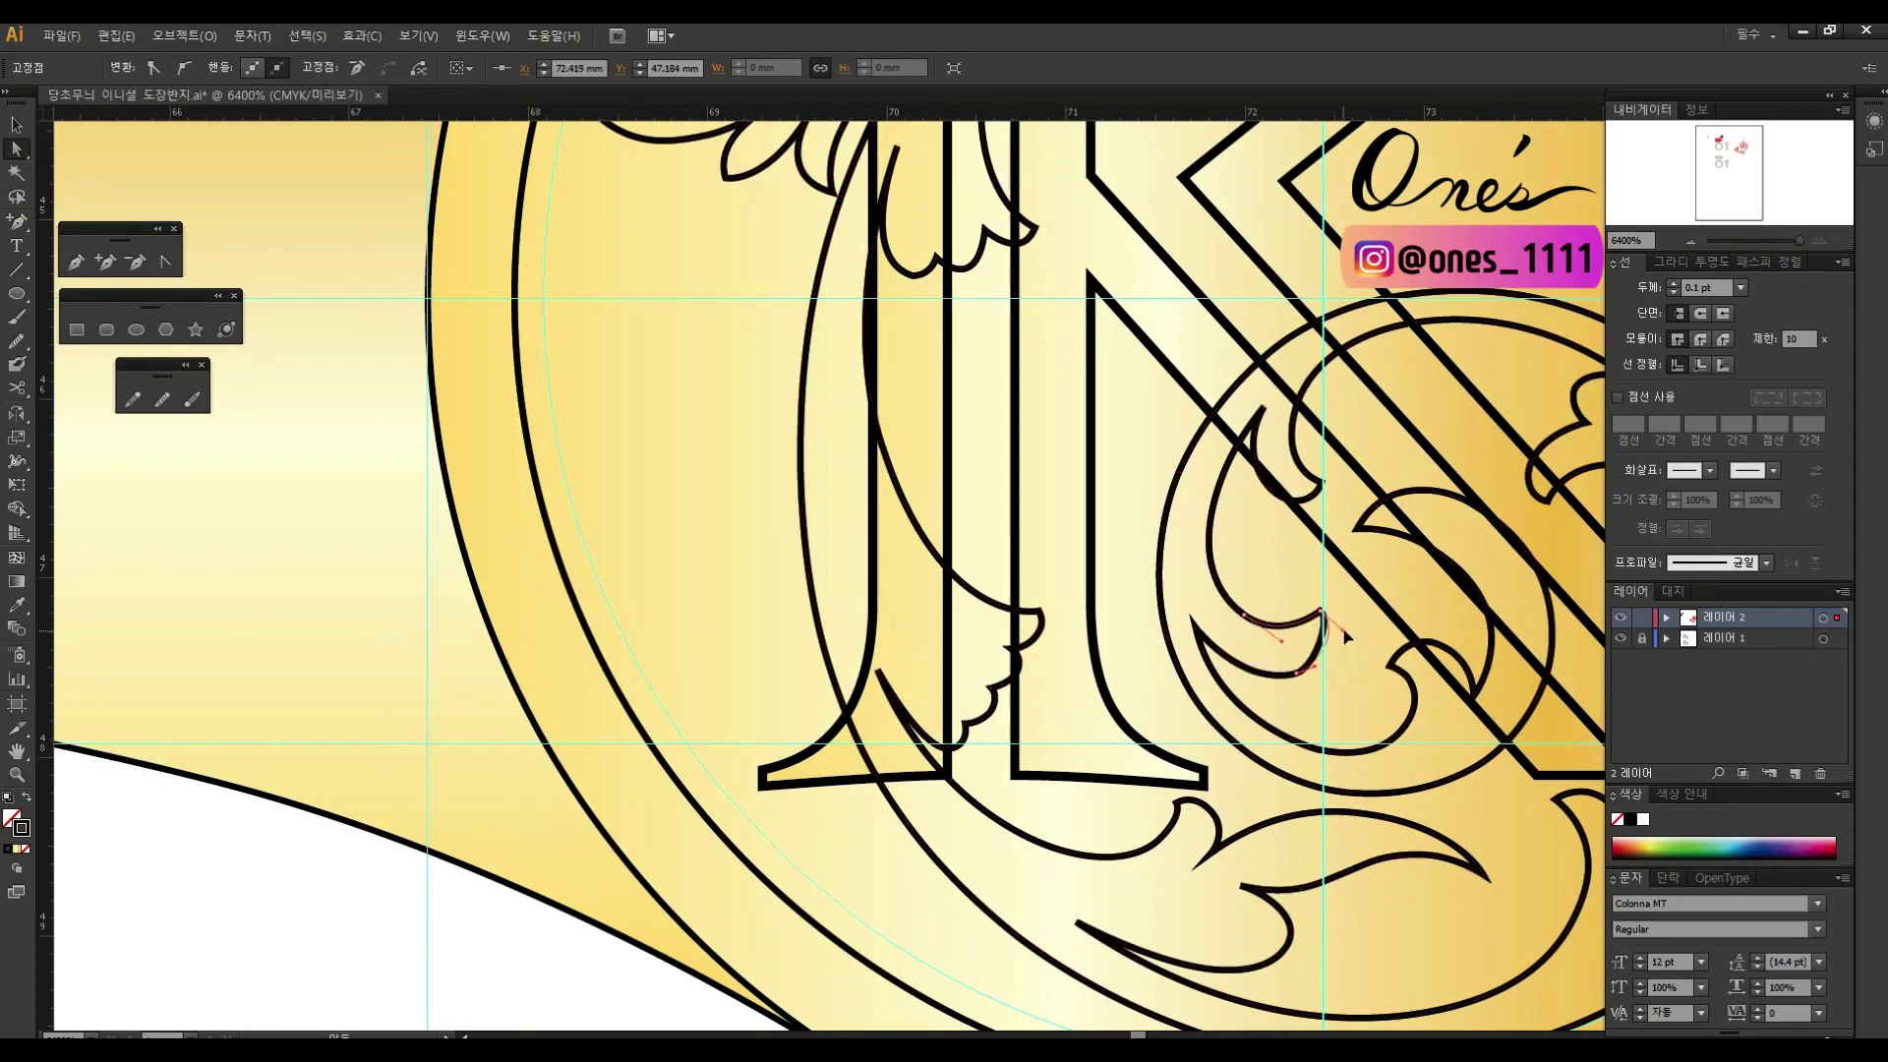
Step: Smooth the small wing curve beside the K
scroll(1349, 747, right, 1)
scroll(1350, 649, up, 5)
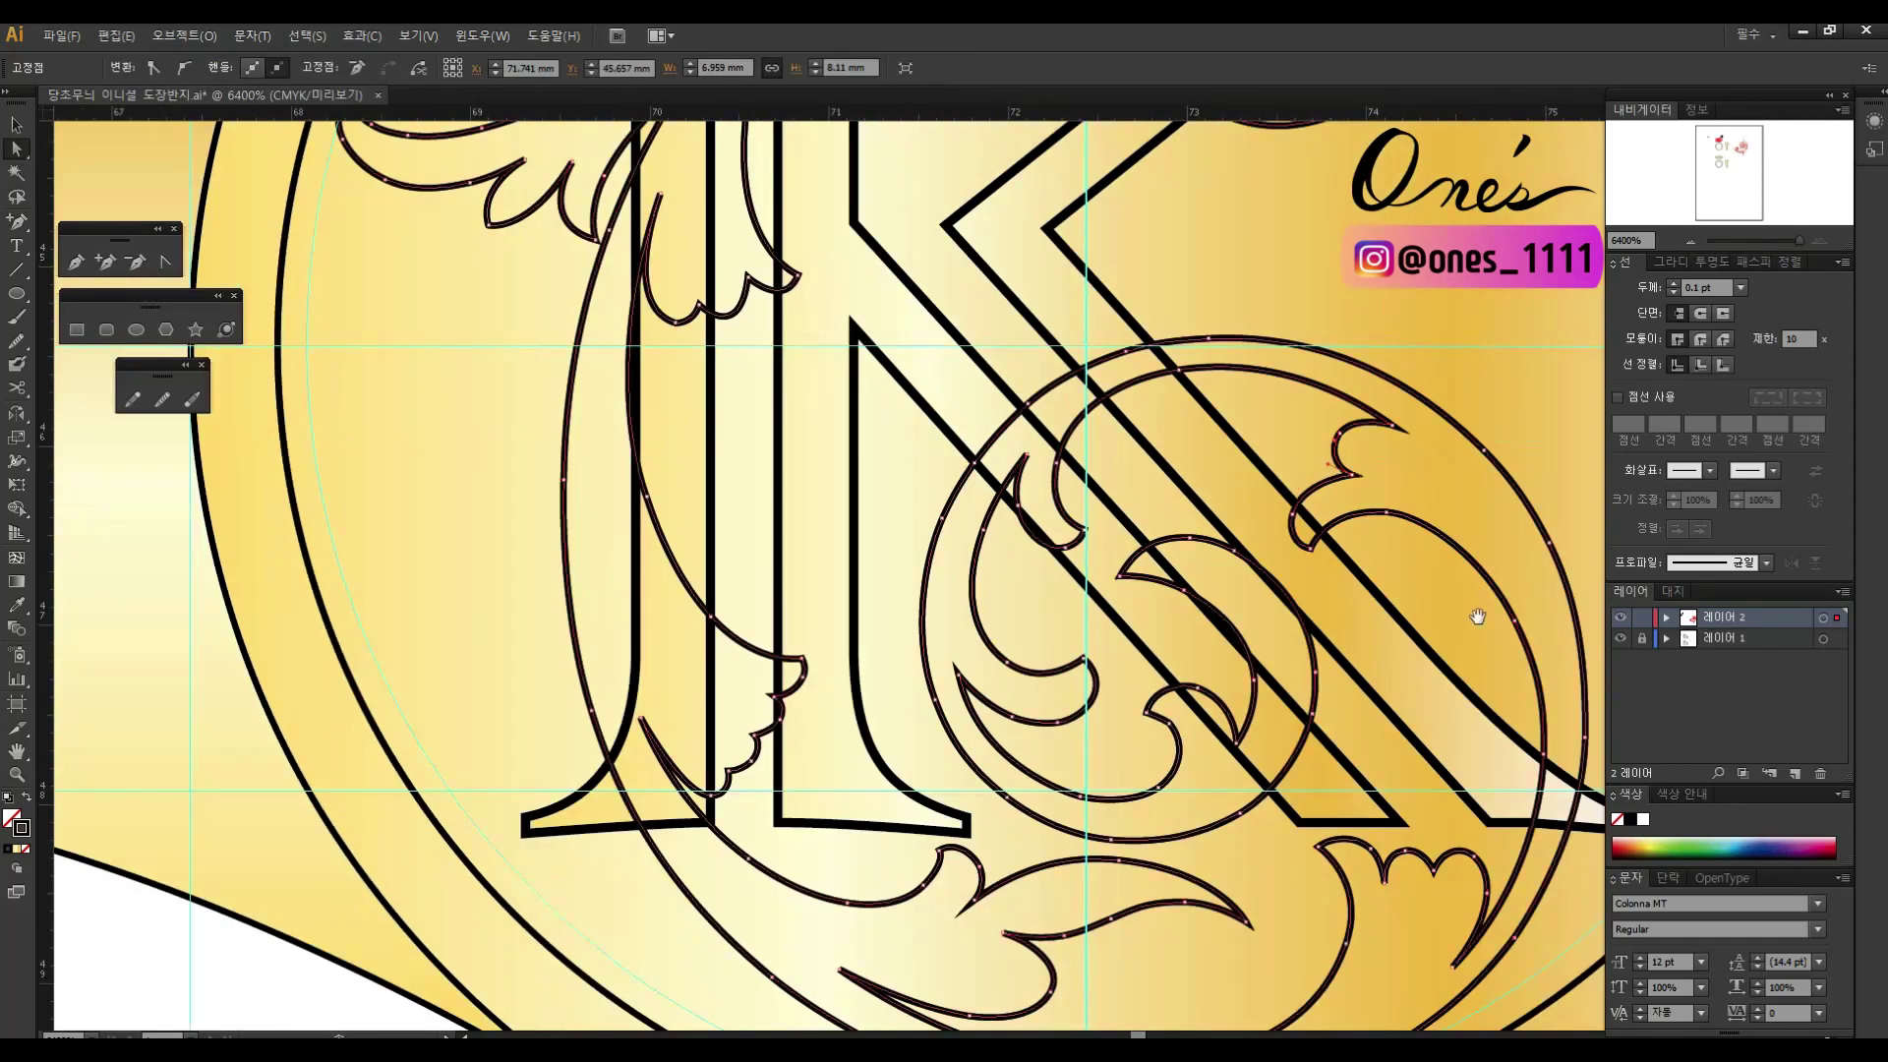
scroll(1089, 551, left, 5)
click(1089, 551)
key(n)
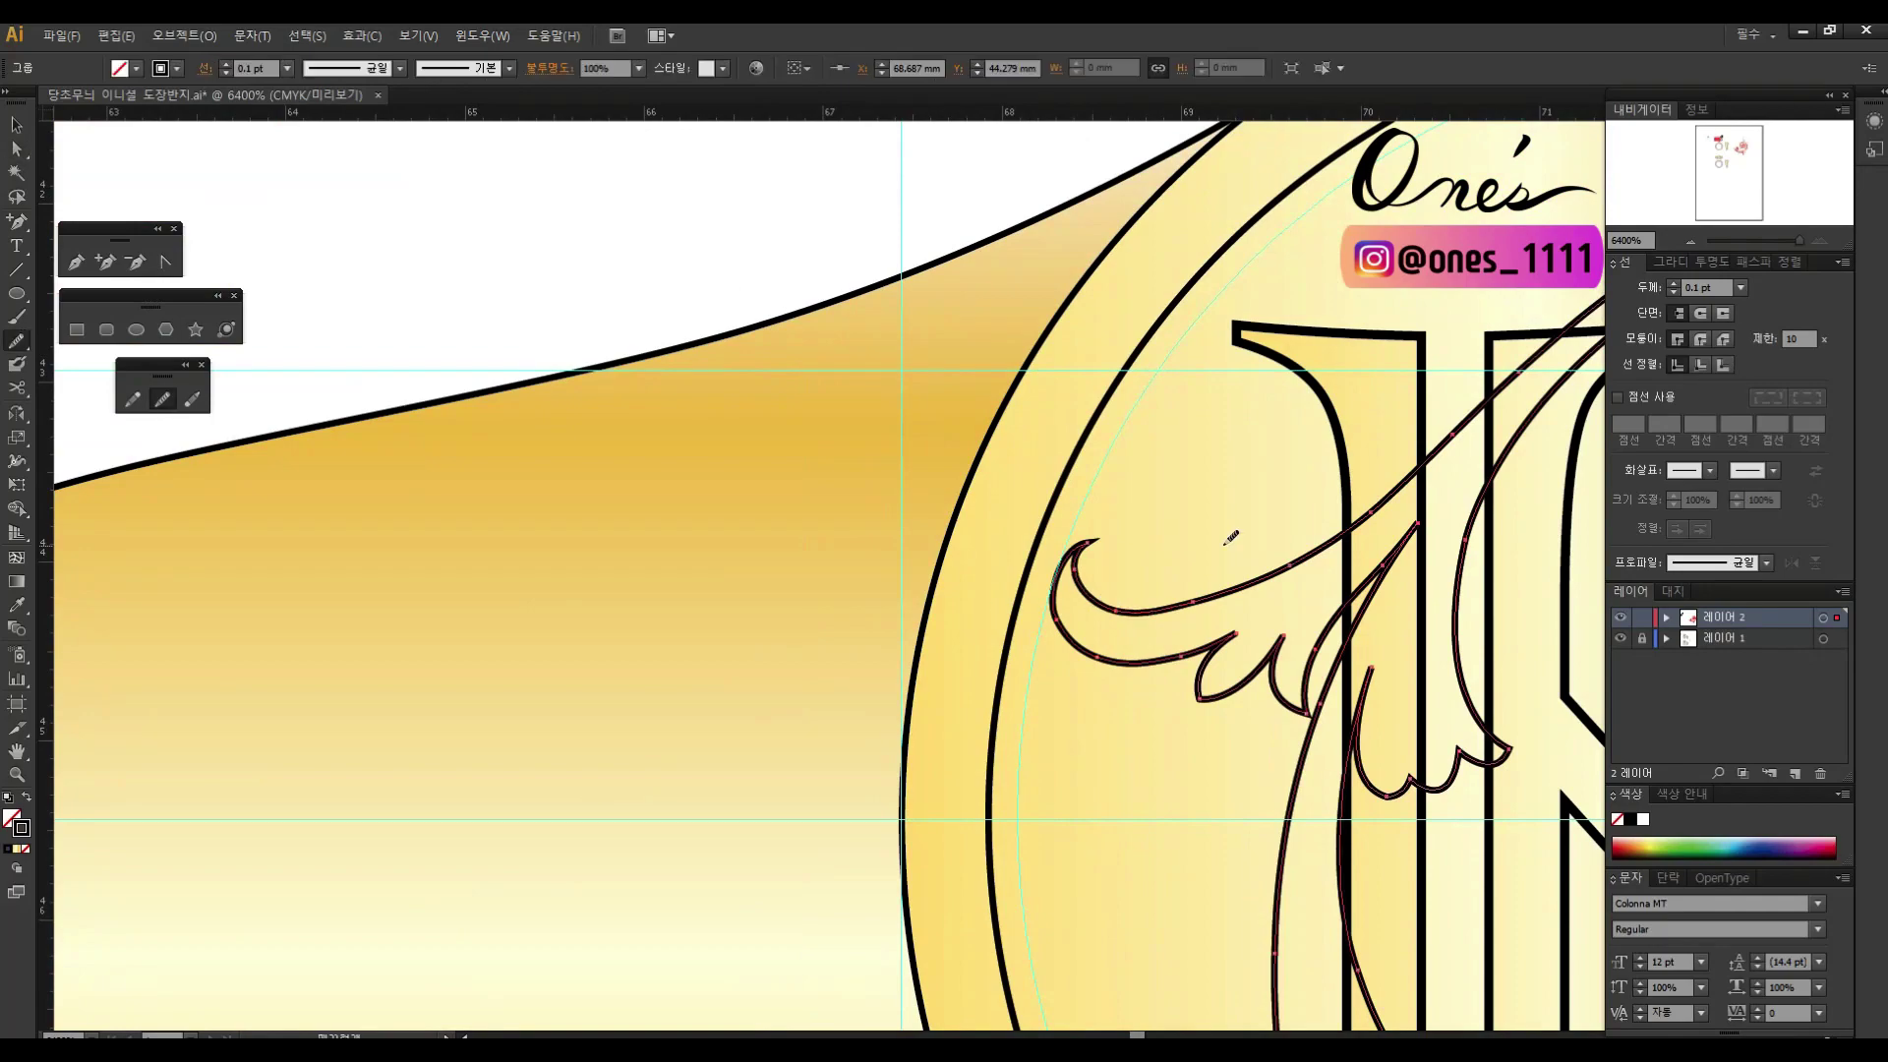
scroll(1102, 678, right, 7)
scroll(1102, 679, up, 2)
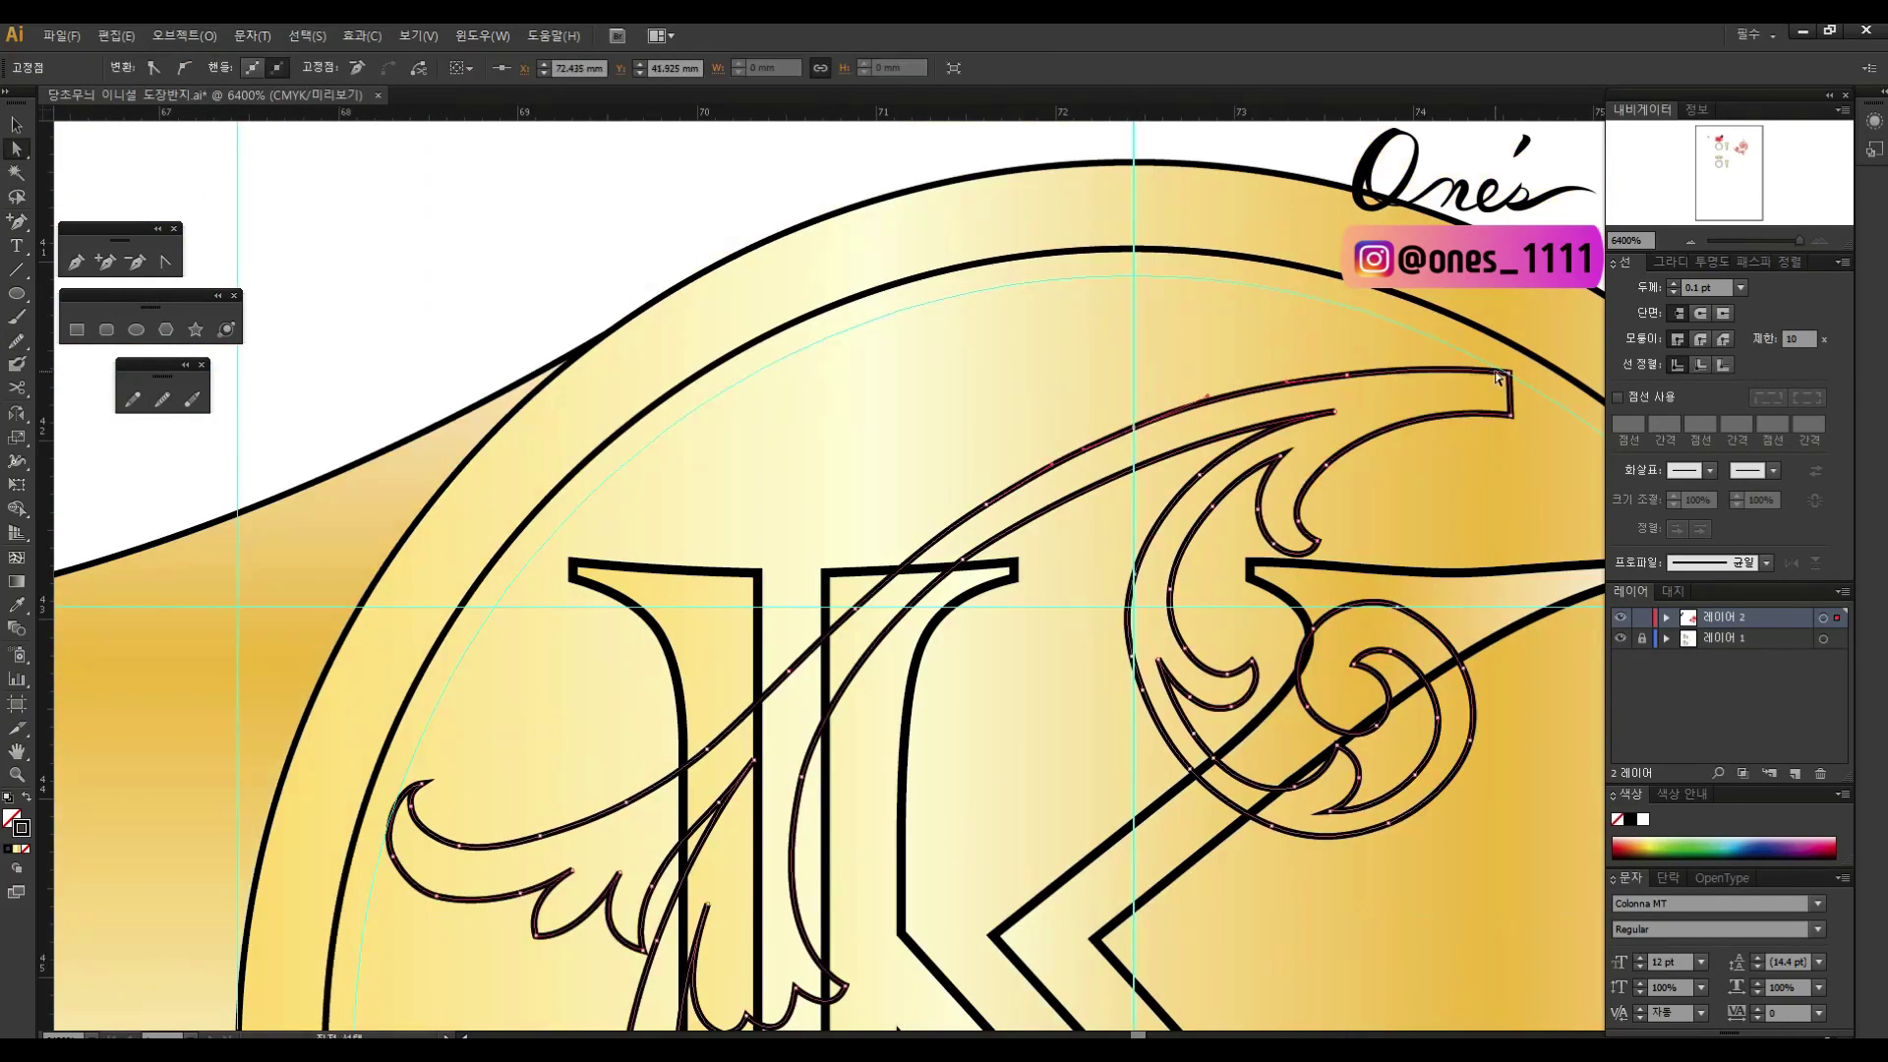
scroll(1136, 521, down, 1)
Step: Select and inspect the scroll ornament paths, the K outline and the upper ornament
click(1135, 521)
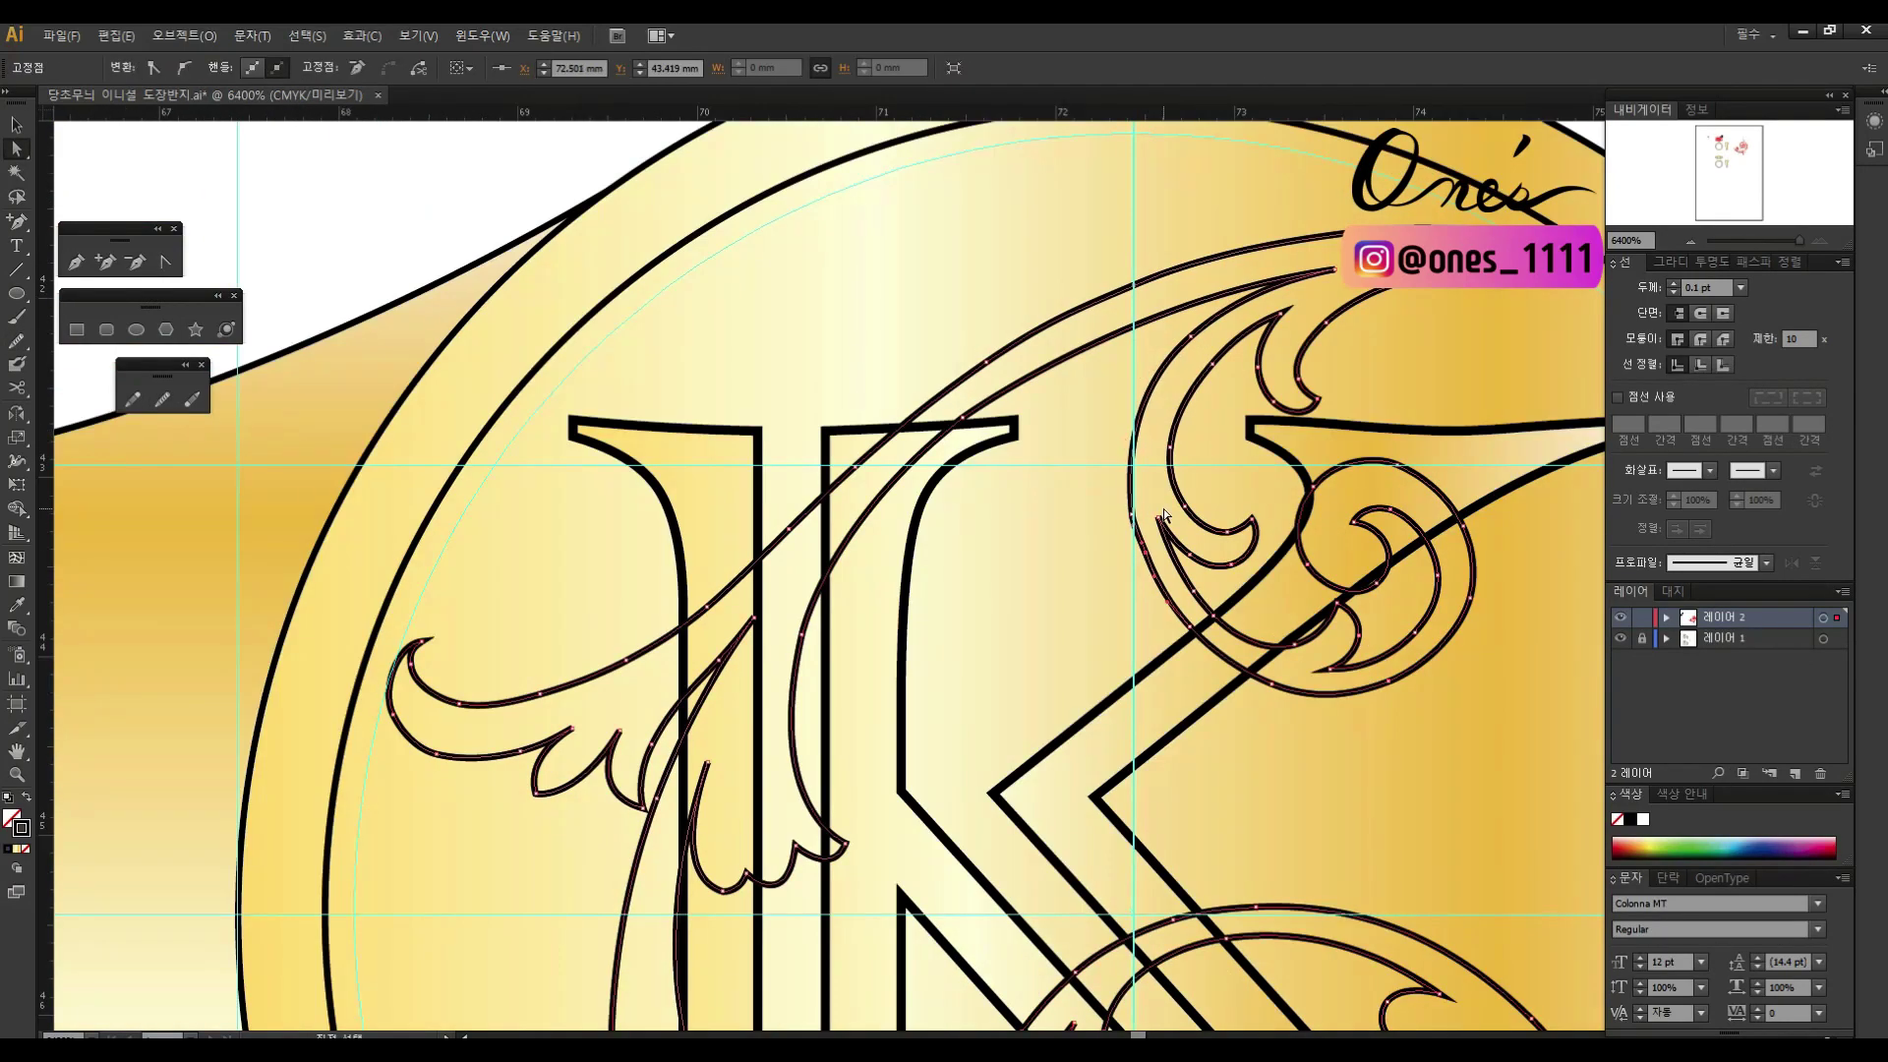
scroll(1164, 651, up, 1)
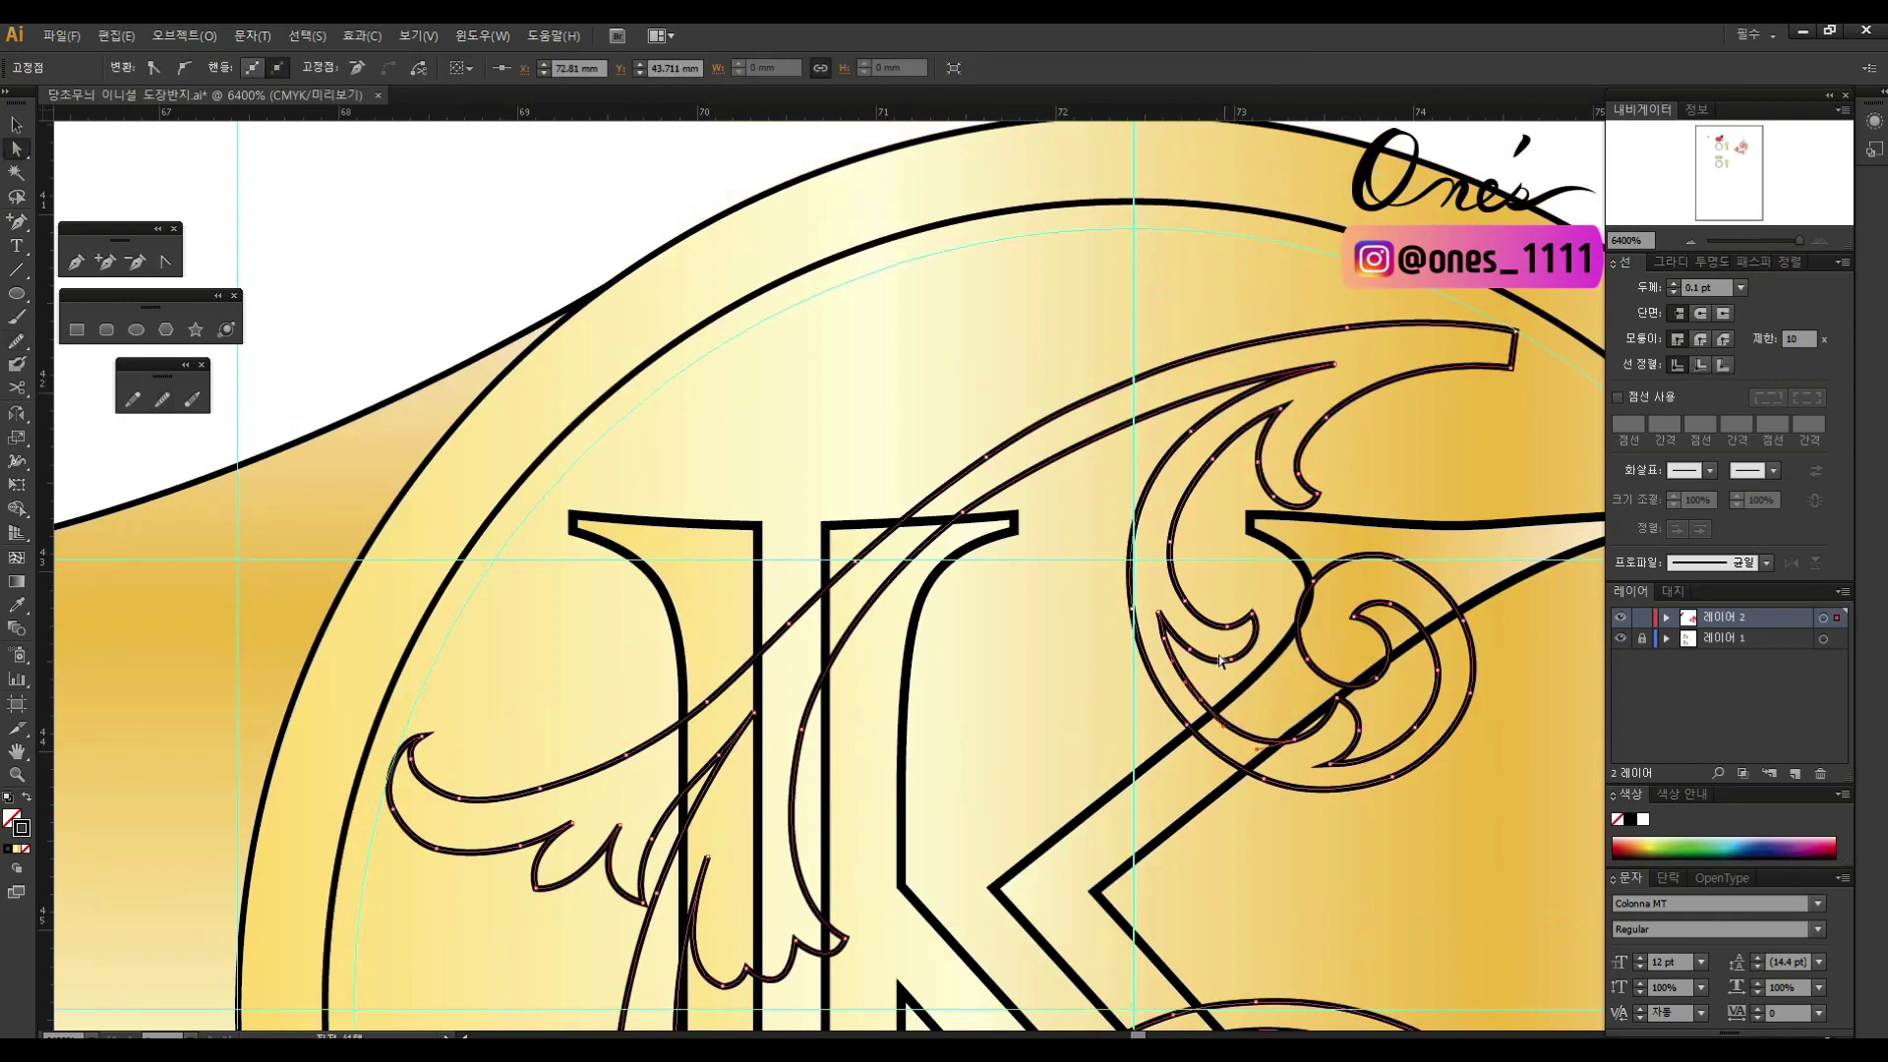
scroll(1164, 651, up, 1)
click(1256, 834)
scroll(1256, 834, down, 1)
scroll(1256, 834, right, 1)
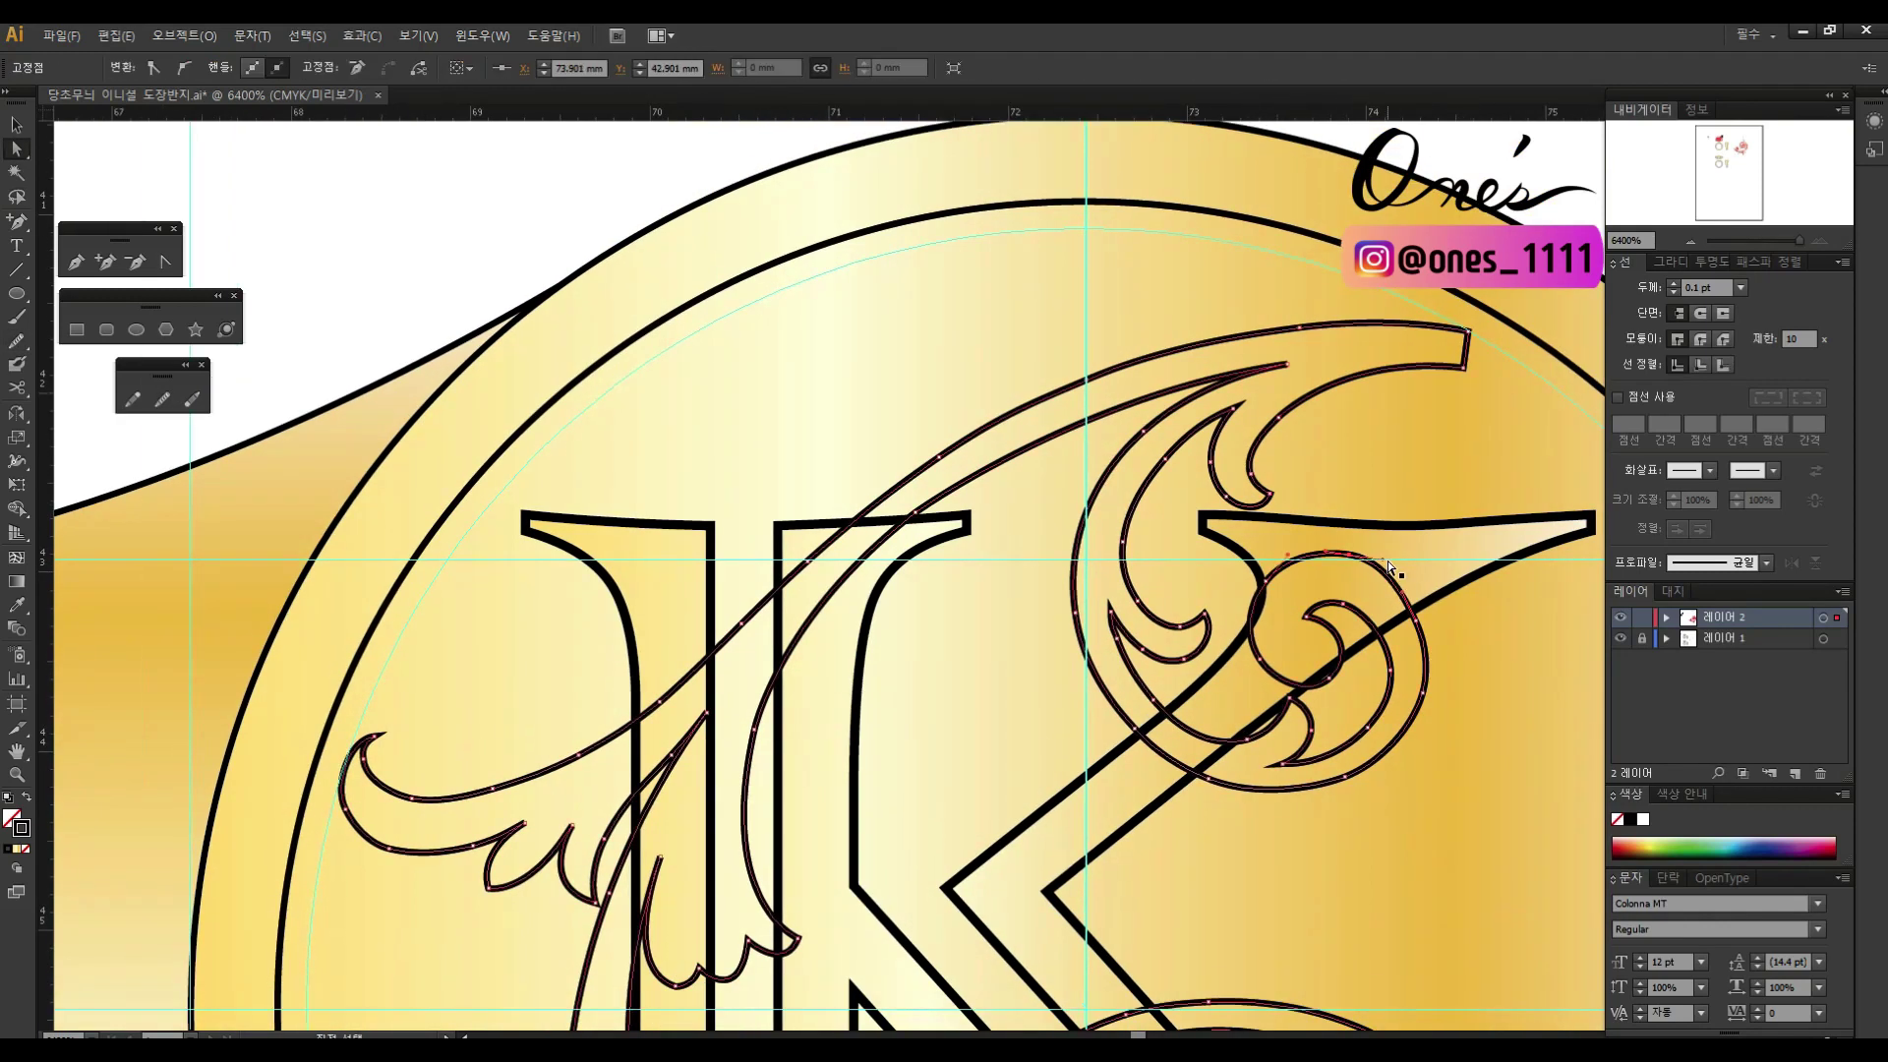
scroll(1377, 708, down, 2)
click(1434, 654)
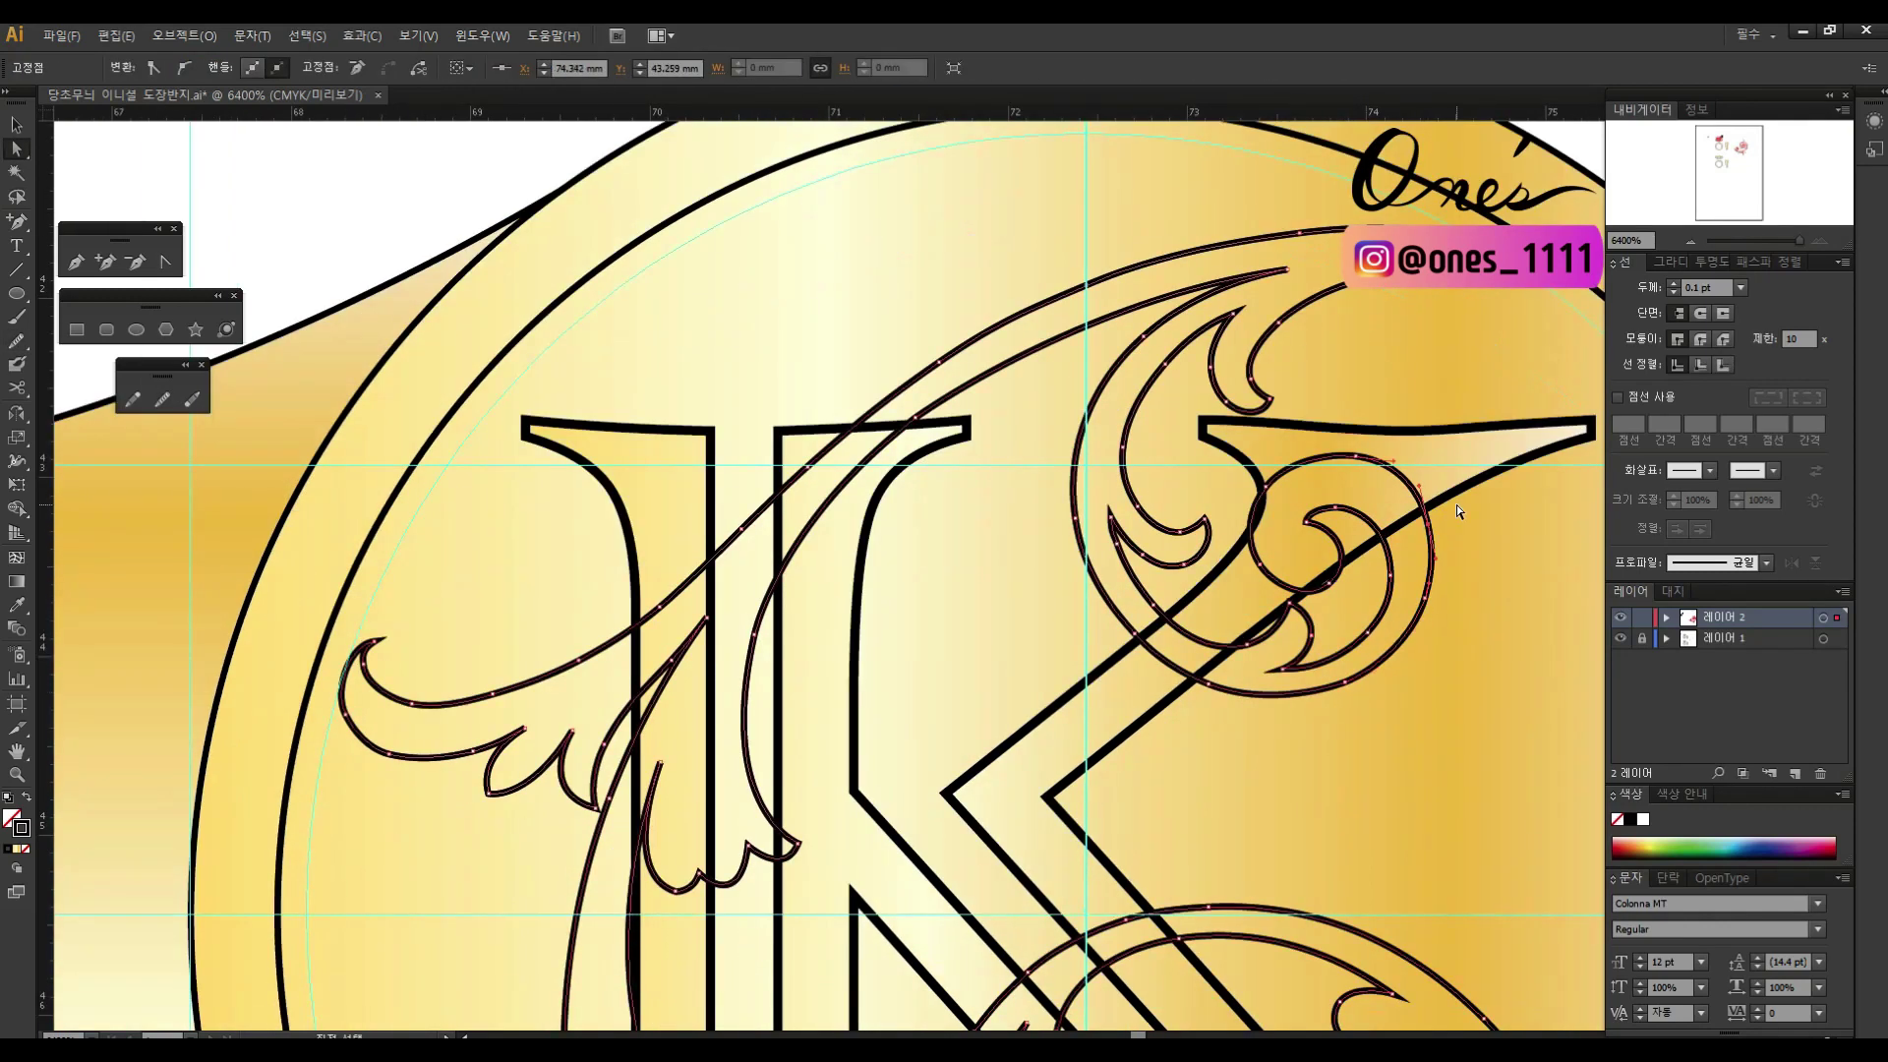
scroll(1092, 718, left, 10)
scroll(1092, 718, down, 1)
click(1193, 615)
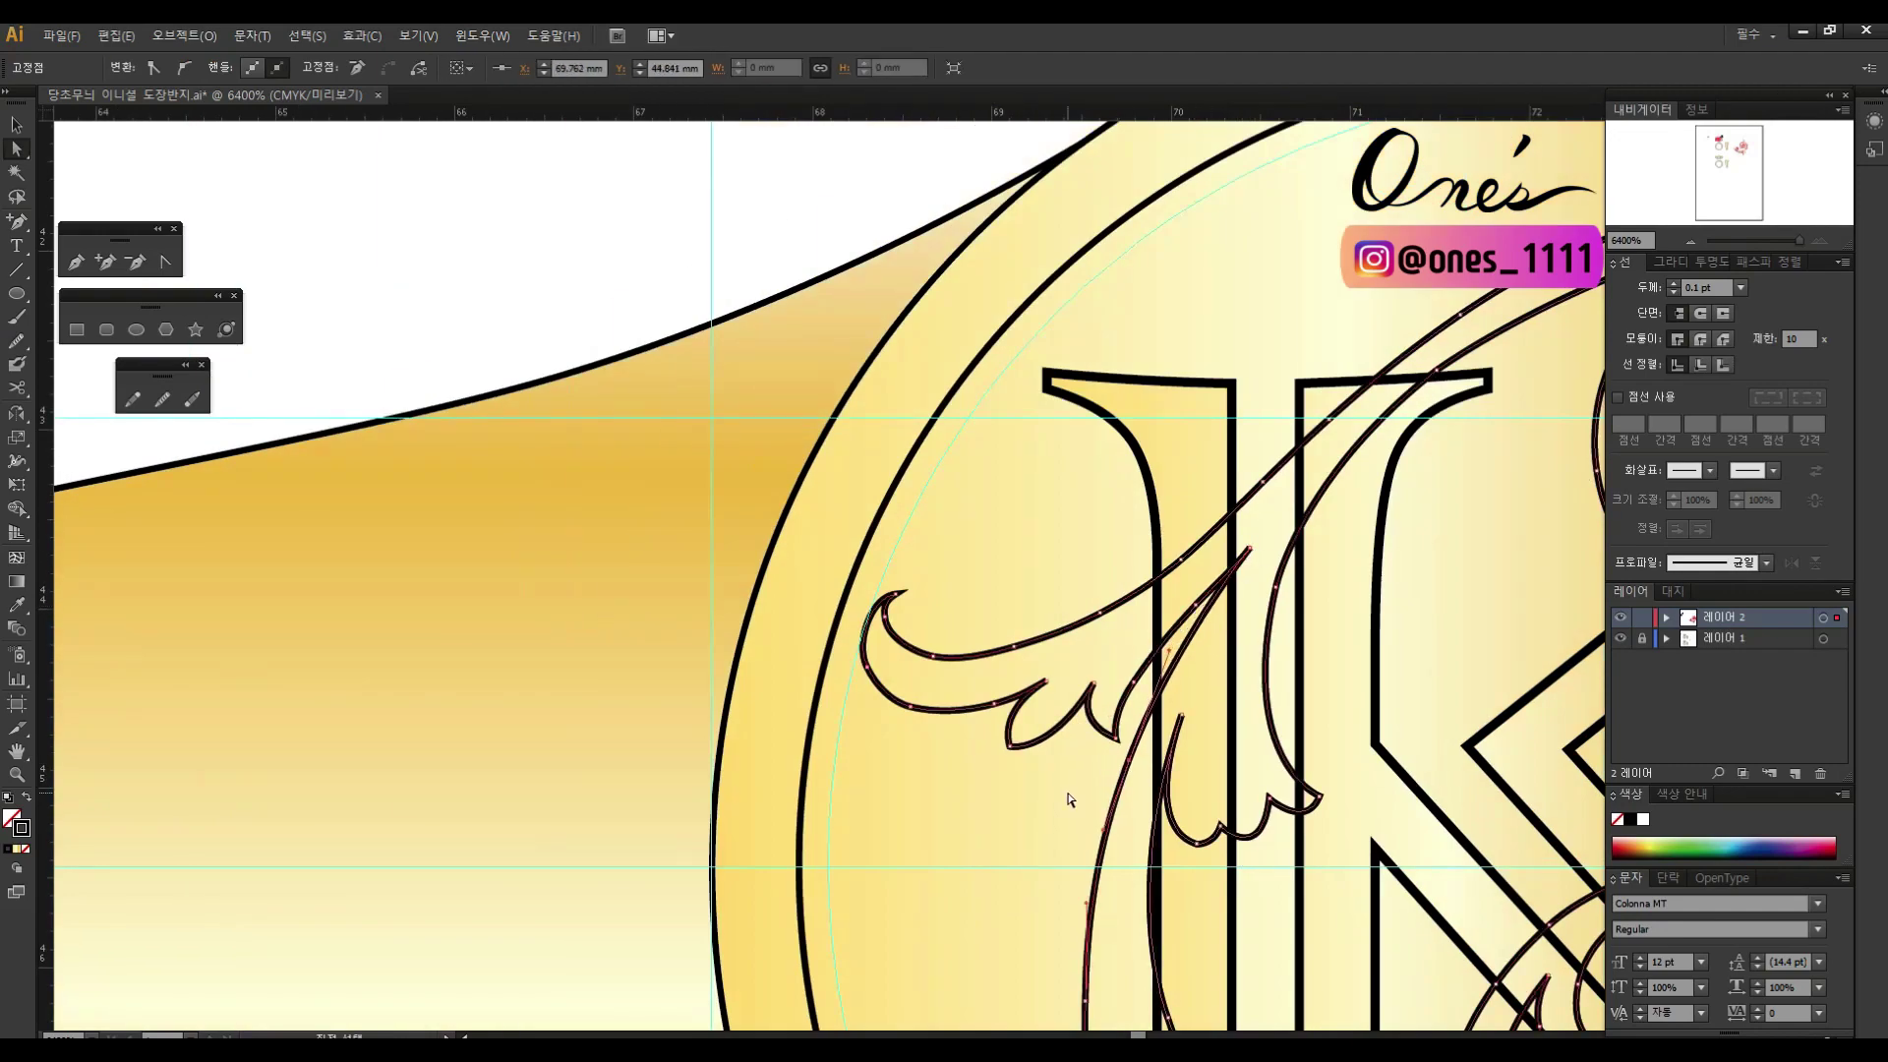
scroll(1193, 614, down, 3)
click(1163, 372)
Step: Shift the upper ornament group slightly to the right
click(163, 263)
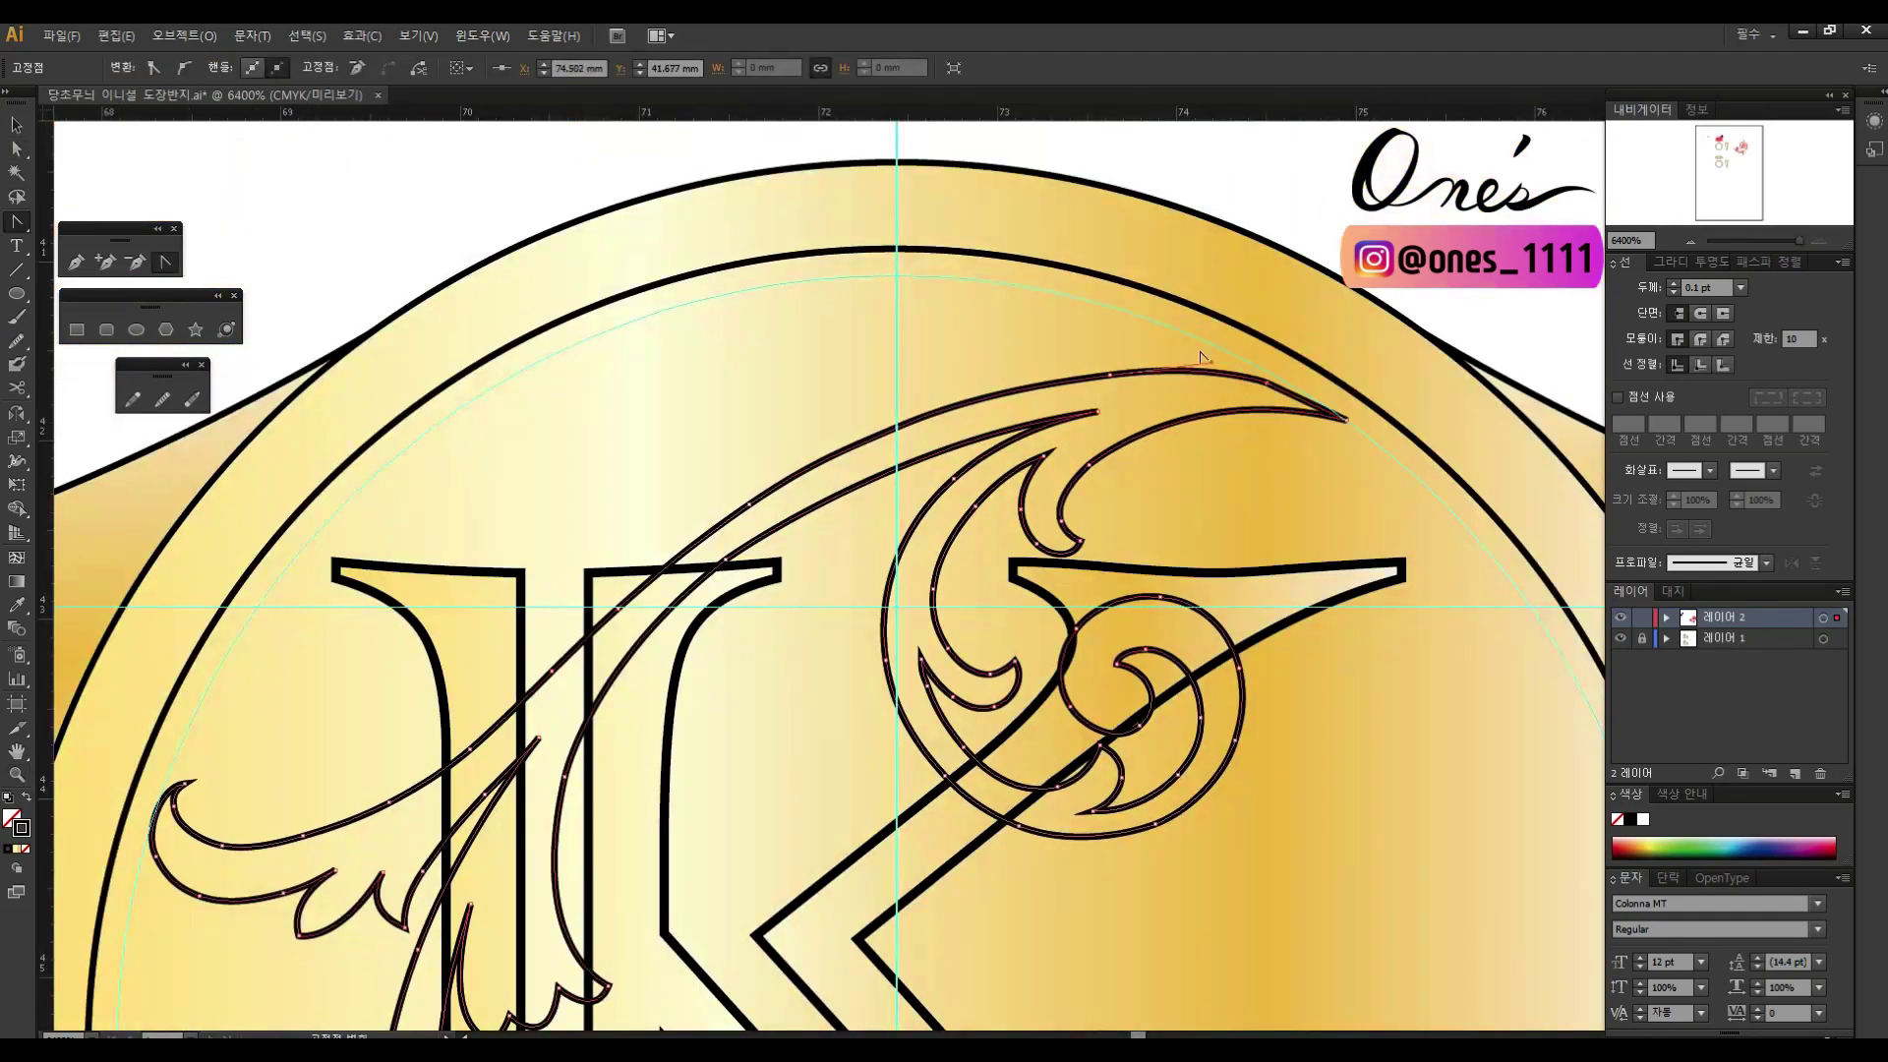
key(v)
click(1169, 374)
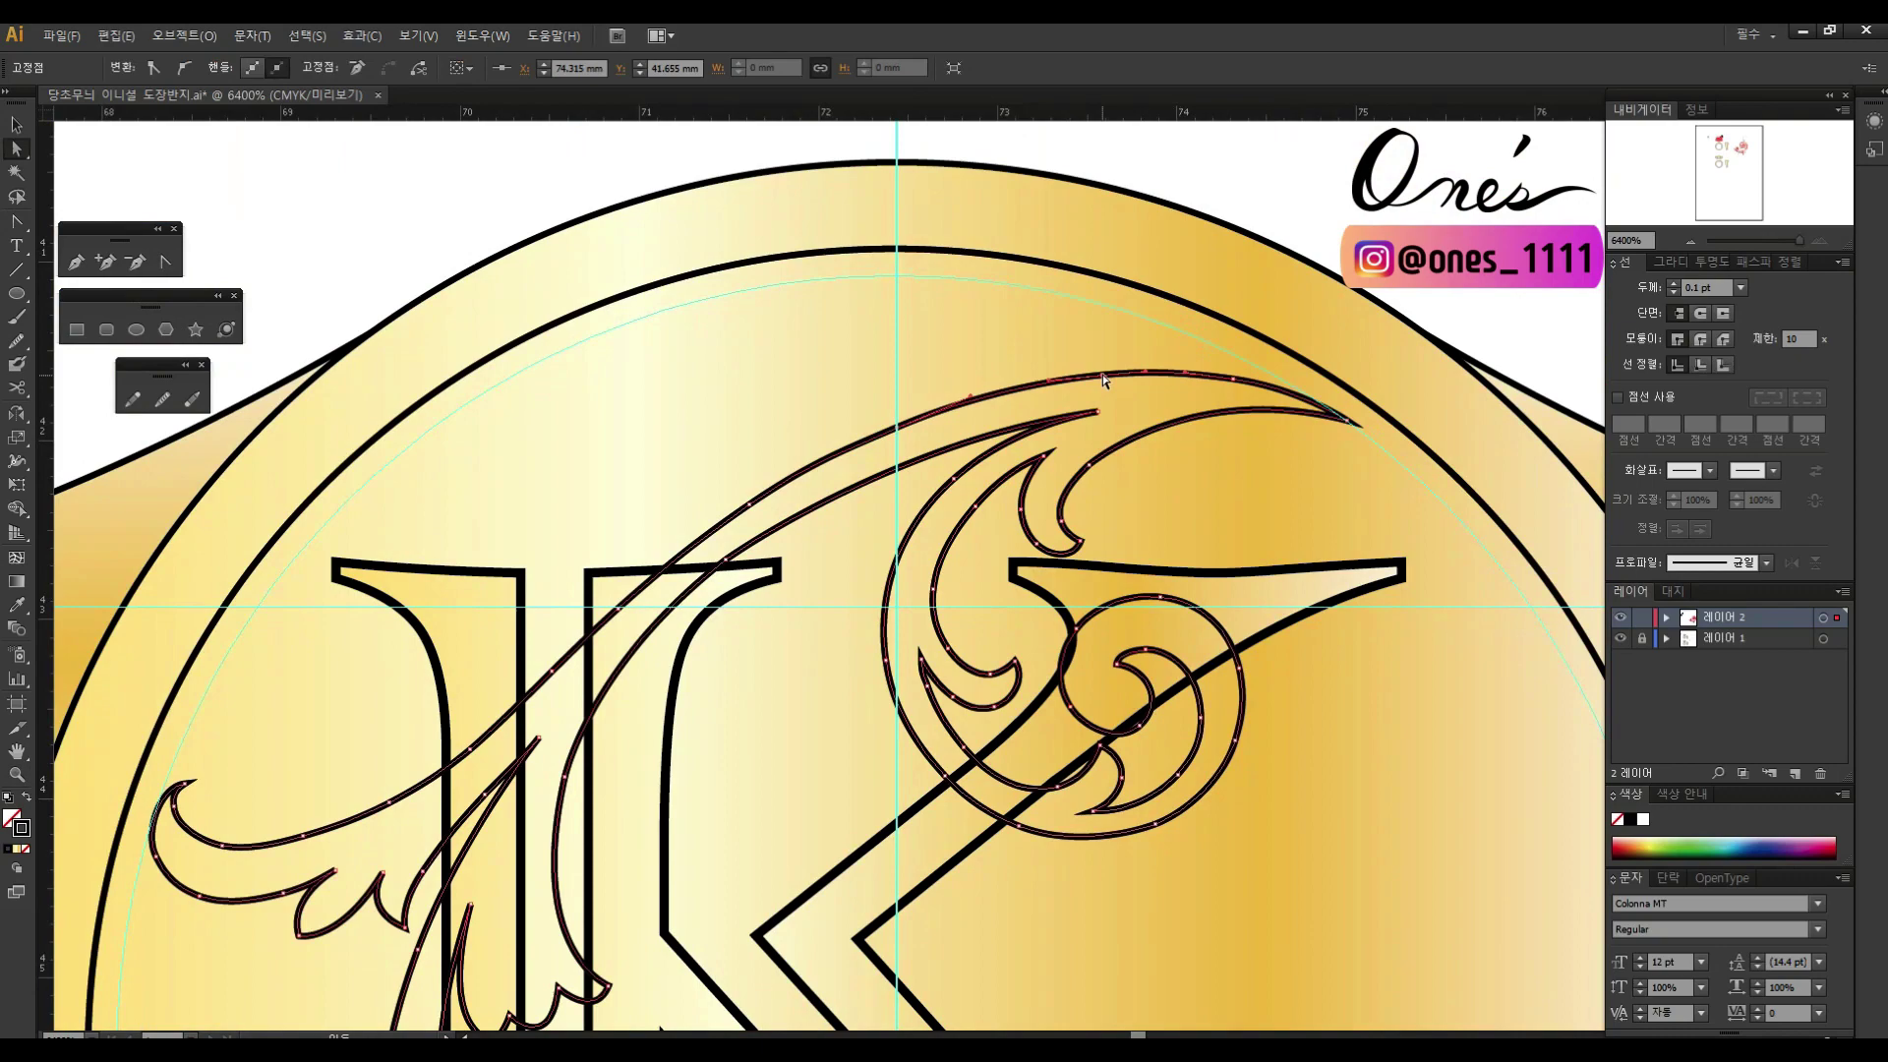
scroll(1169, 374, down, 2)
scroll(1049, 362, down, 3)
drag(1050, 362, 1264, 375)
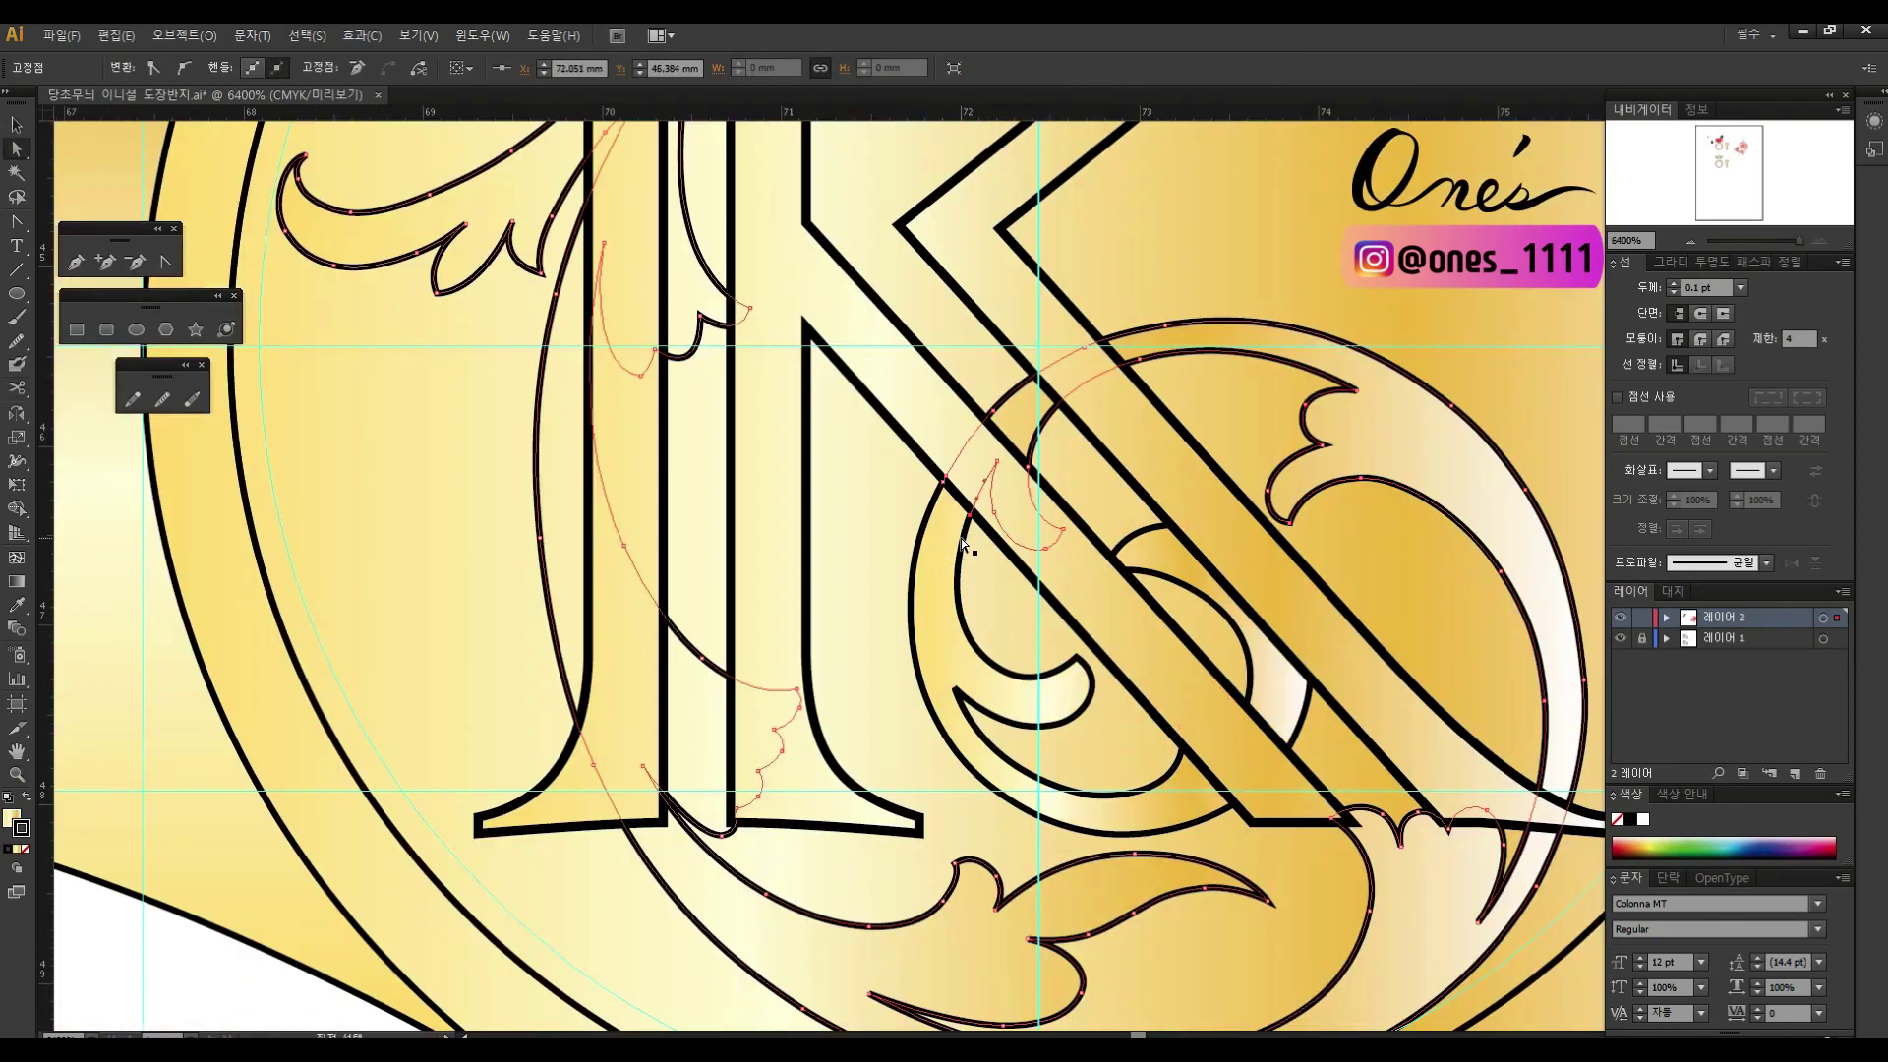
scroll(1264, 376, down, 2)
click(1260, 365)
key(a)
scroll(1016, 437, up, 4)
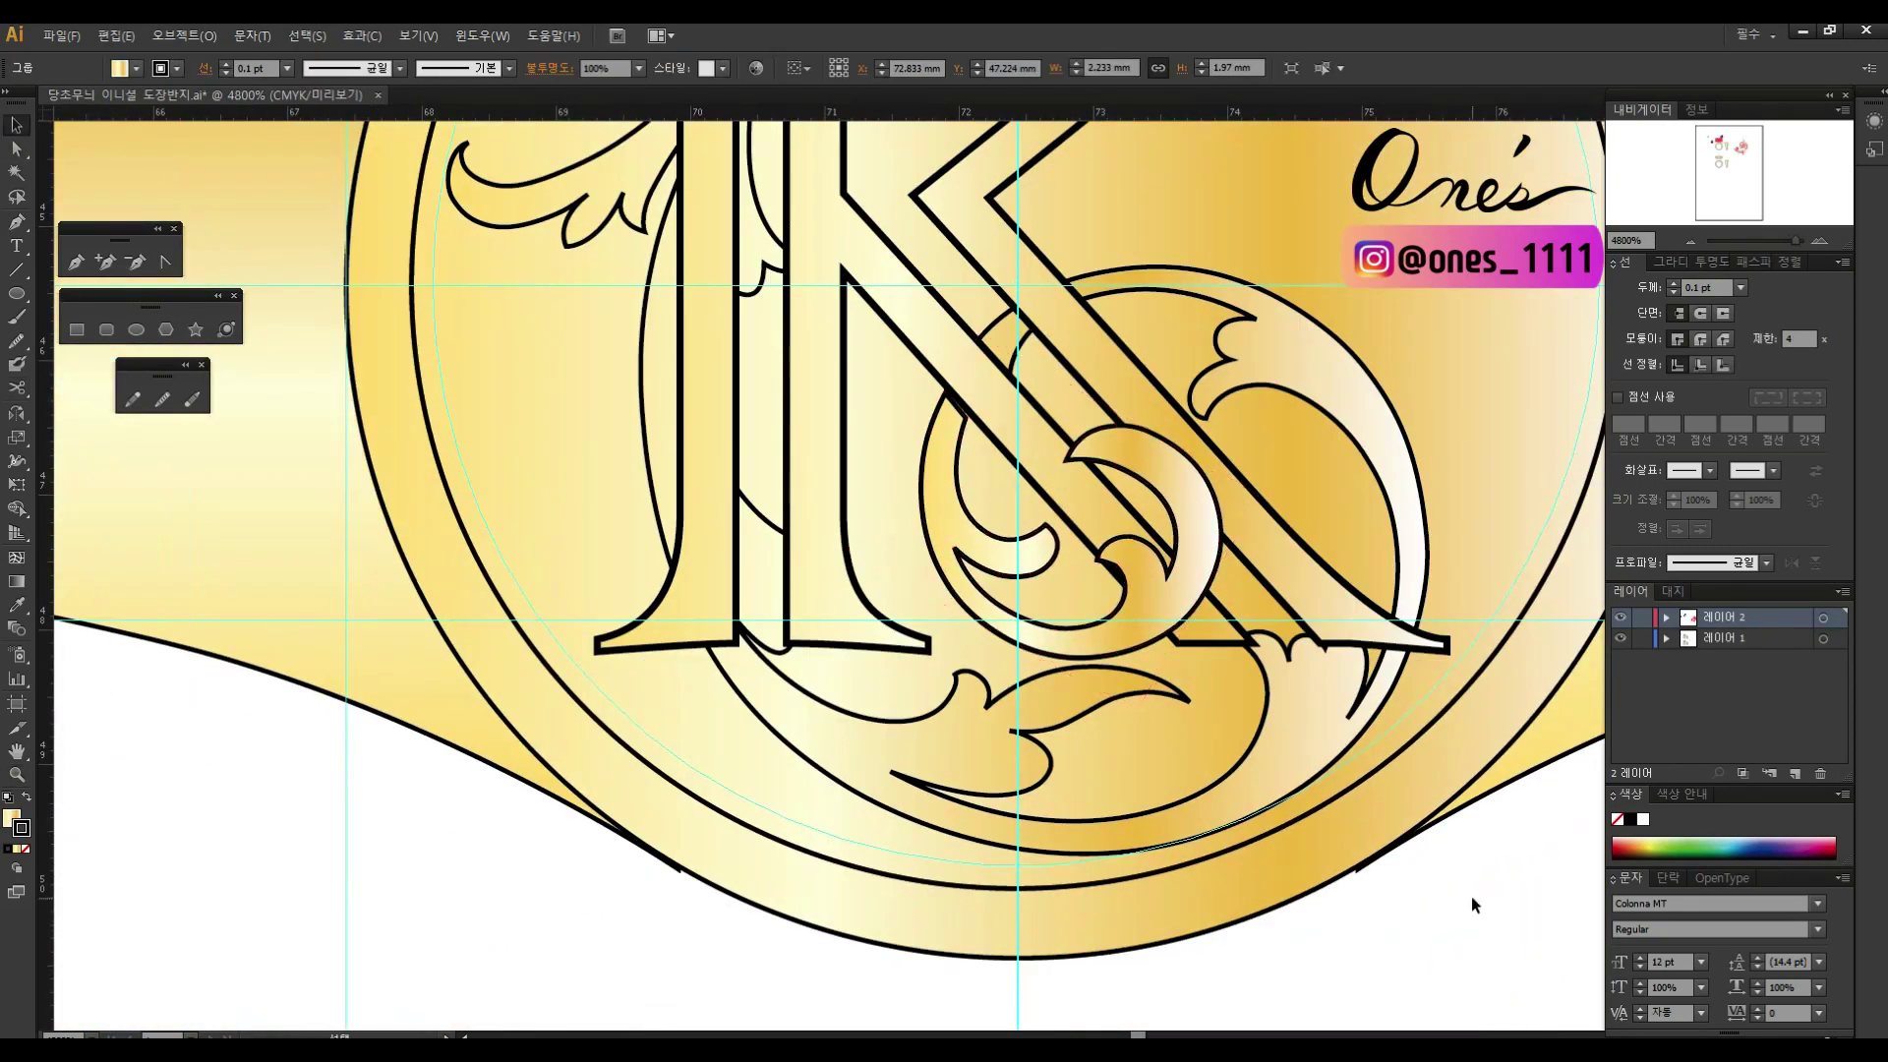
Step: Select anchors at the K junction and on the neighbouring ornament path
click(1160, 506)
key(ctrl+shift+a)
scroll(1161, 472, down, 3)
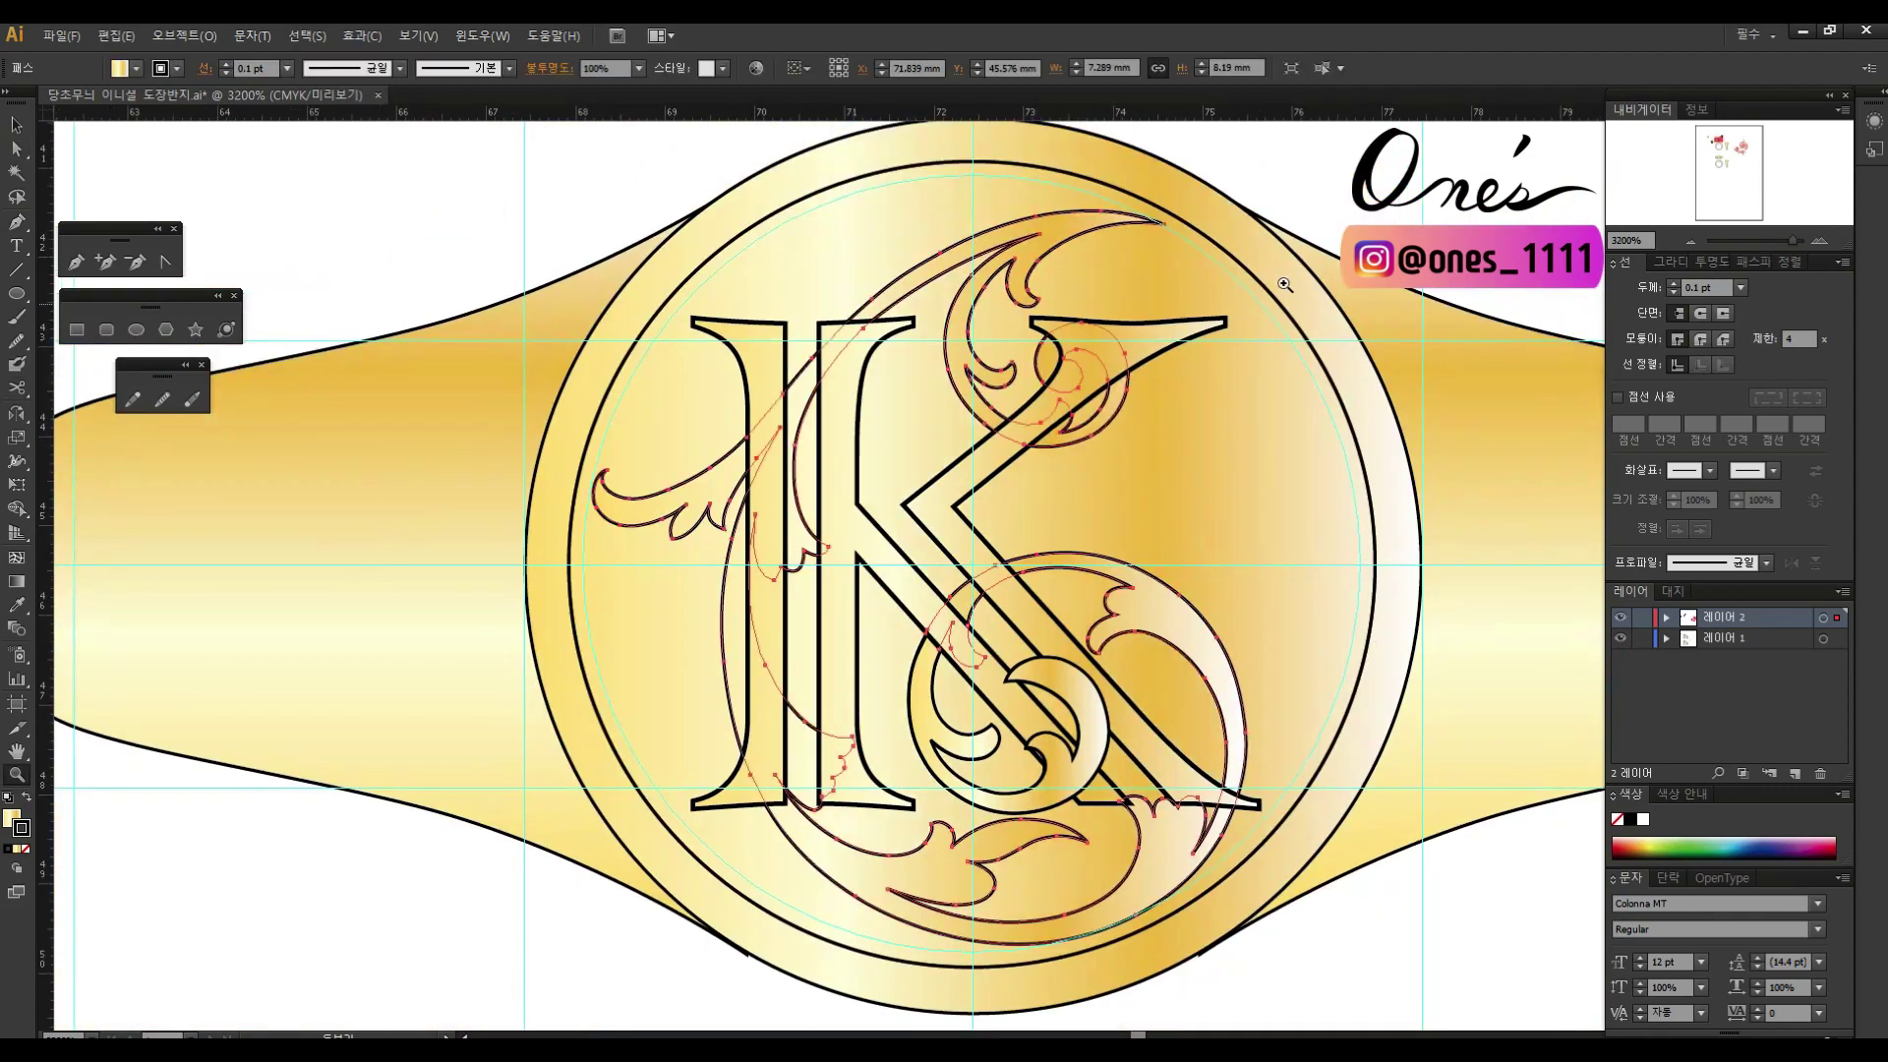
scroll(1183, 328, down, 1)
scroll(972, 480, up, 4)
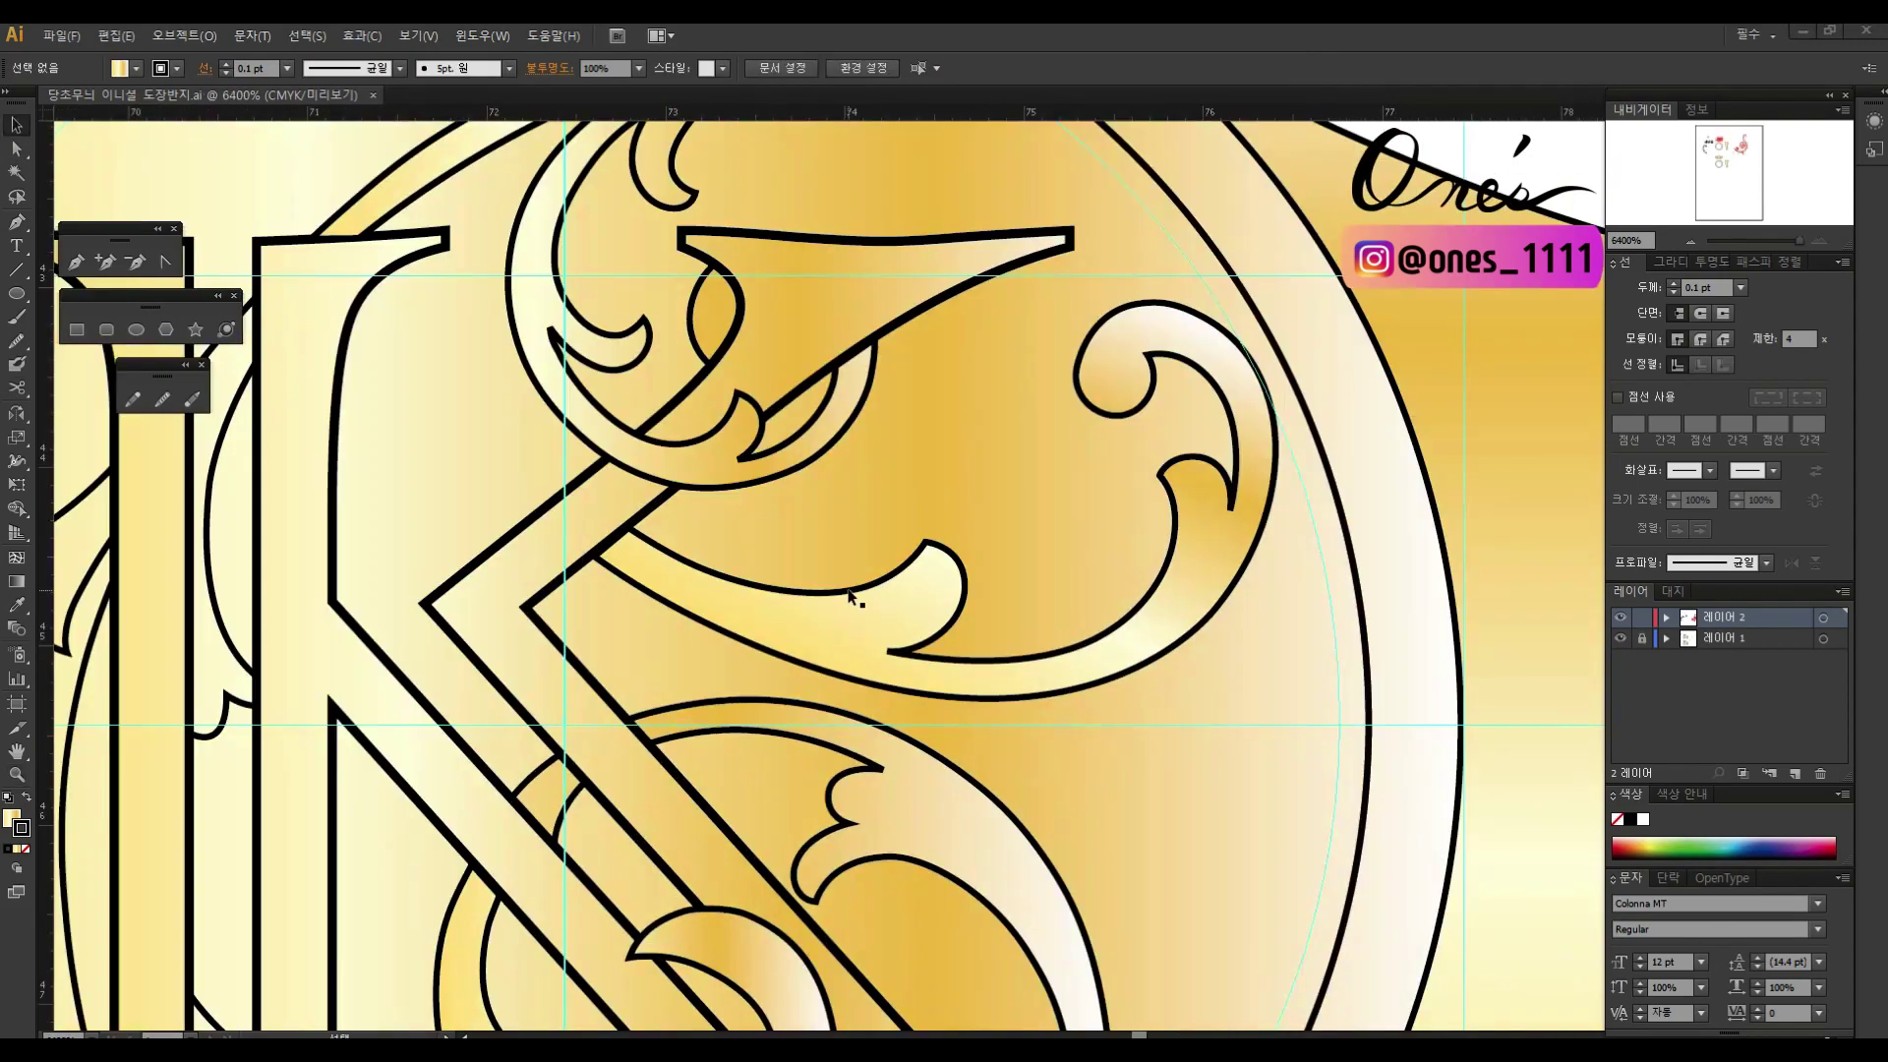
click(937, 555)
click(967, 536)
scroll(1183, 626, right, 2)
scroll(1183, 626, up, 2)
Step: Add anchors to the lower curl and drag them so the curve flows smoothly
key(plus)
click(1239, 471)
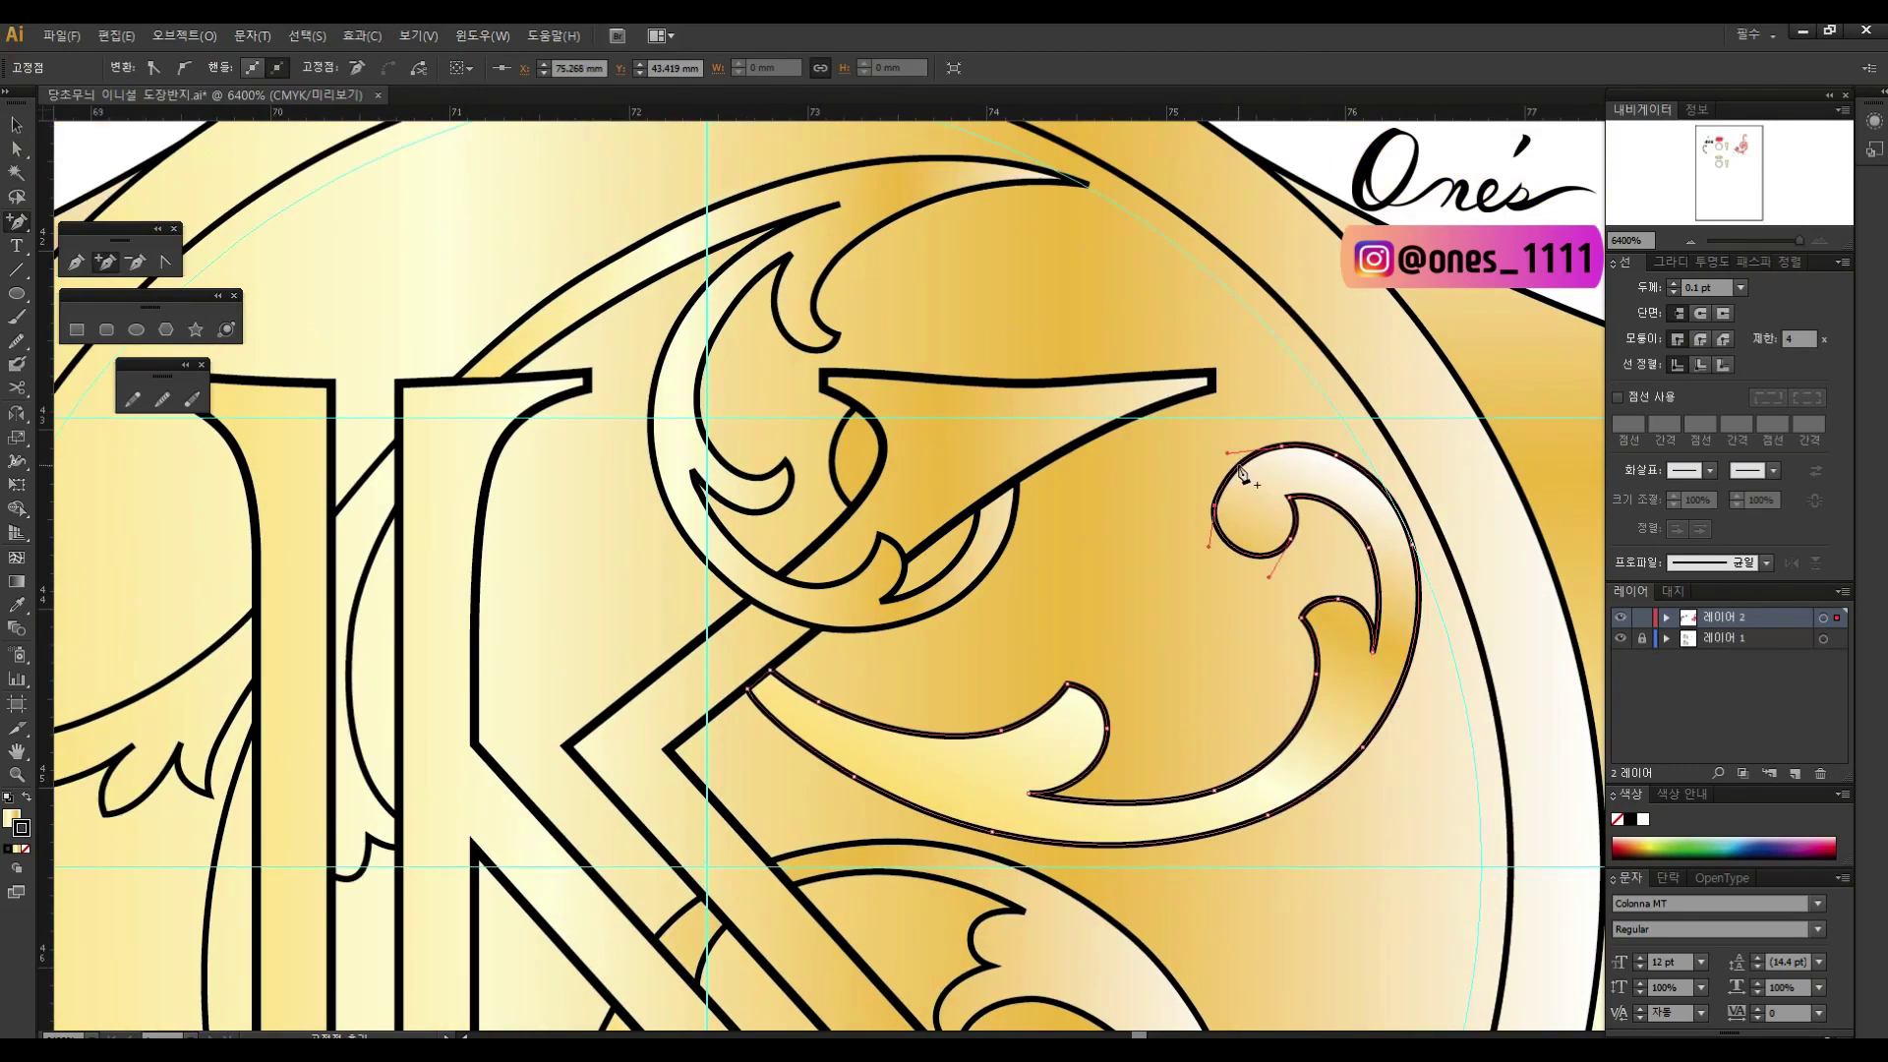
click(1029, 795)
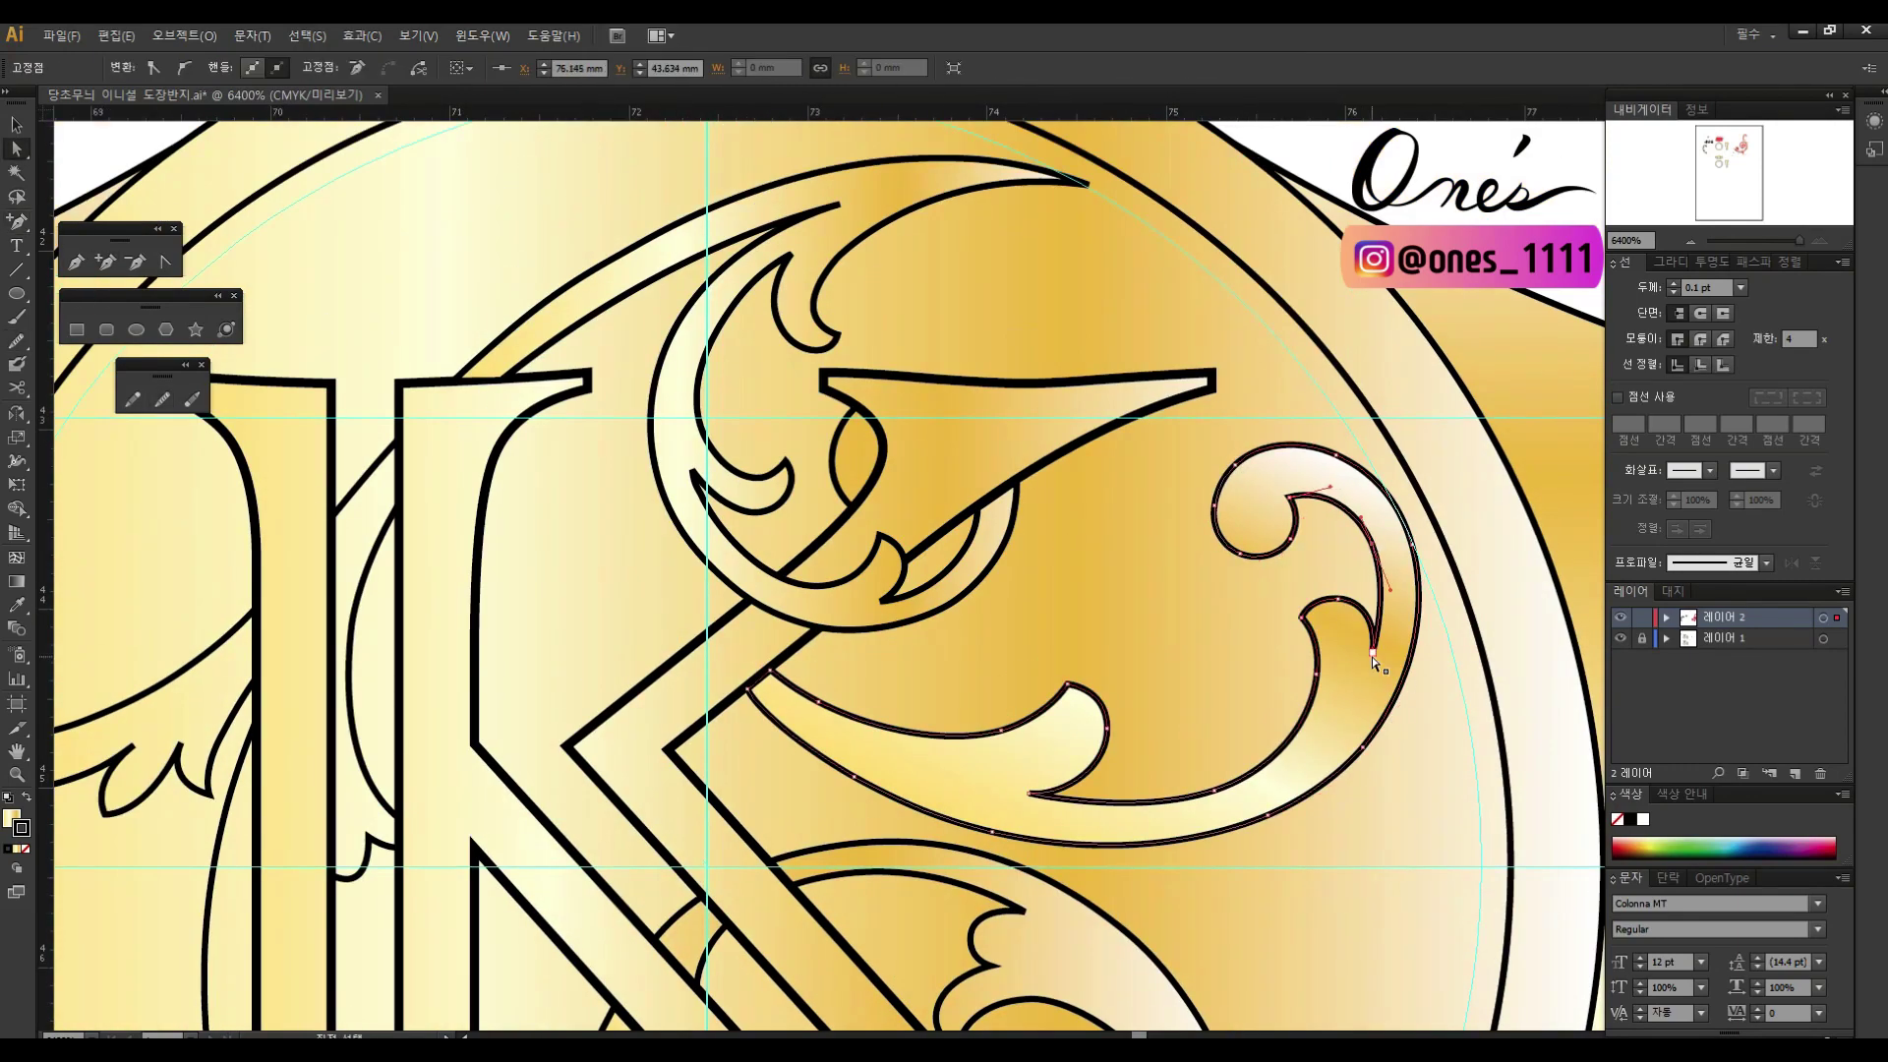
drag(1026, 809, 1168, 664)
scroll(1168, 662, down, 5)
scroll(1145, 649, up, 5)
click(1141, 668)
click(1086, 708)
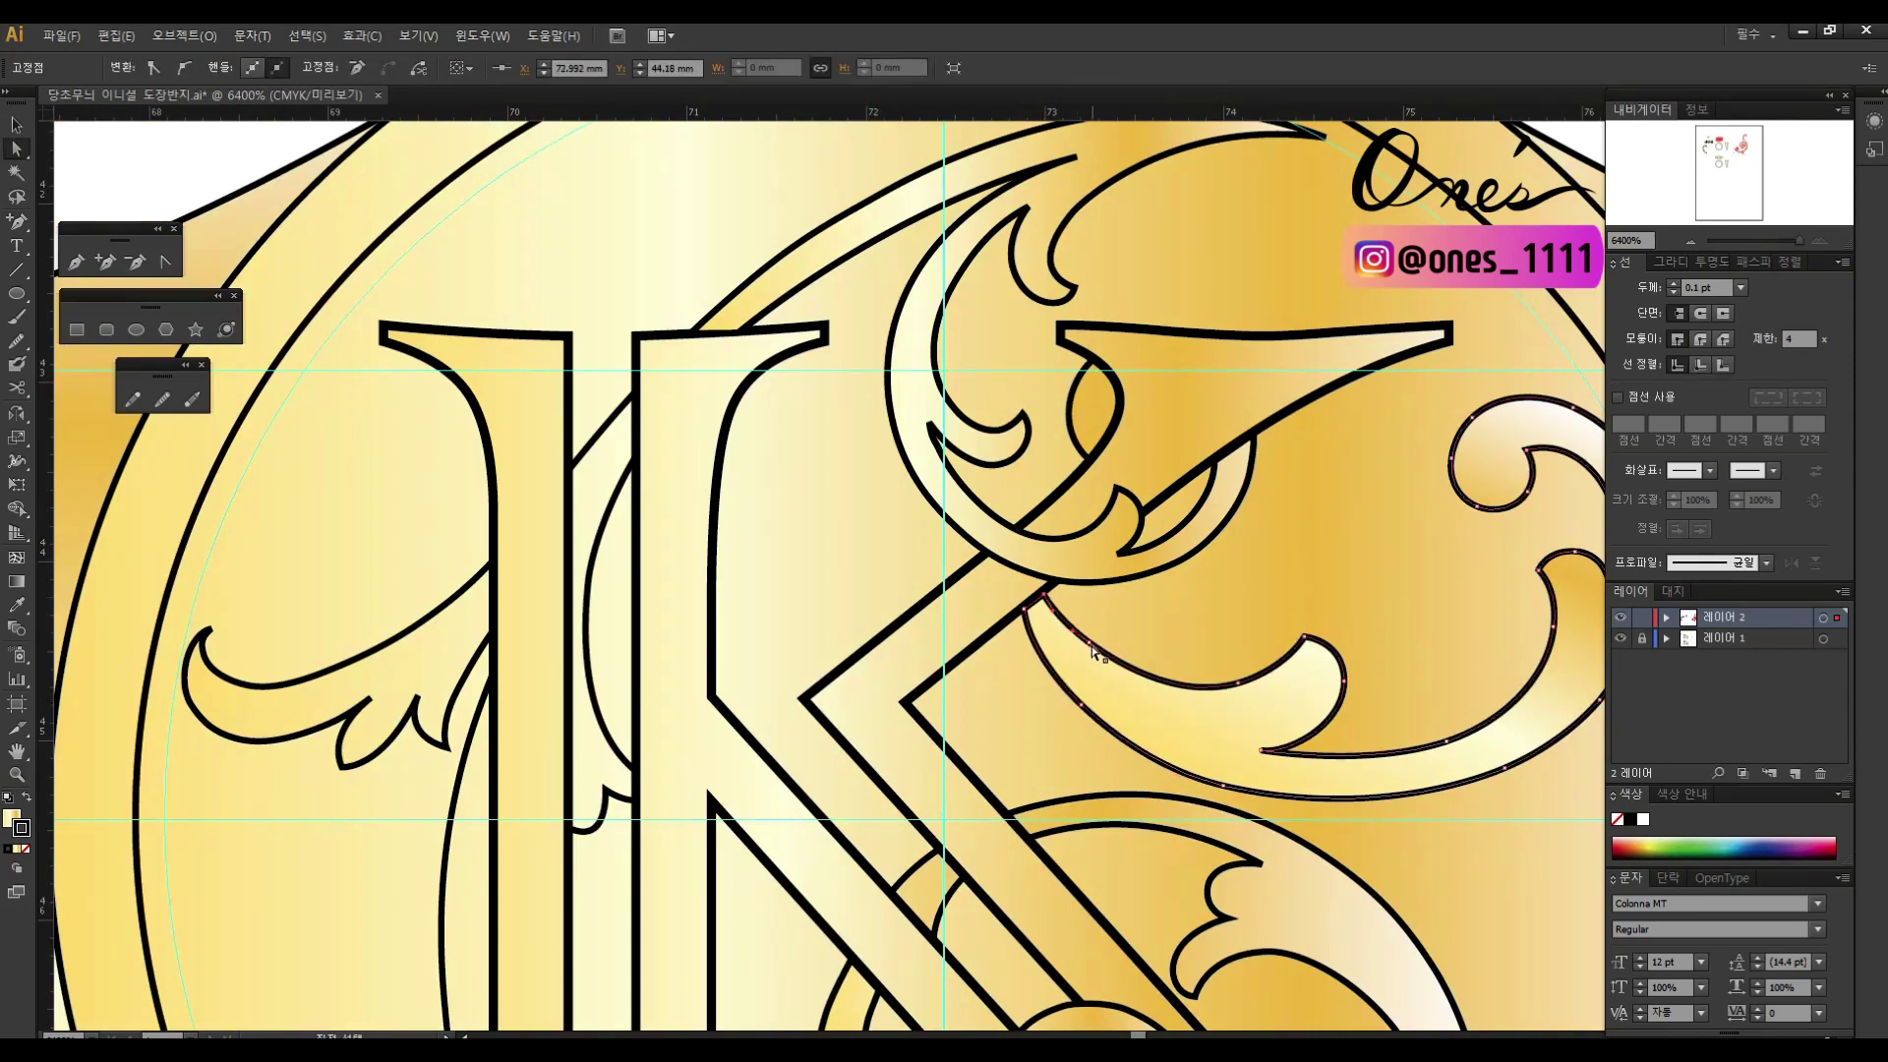
drag(1094, 651, 998, 555)
click(1025, 617)
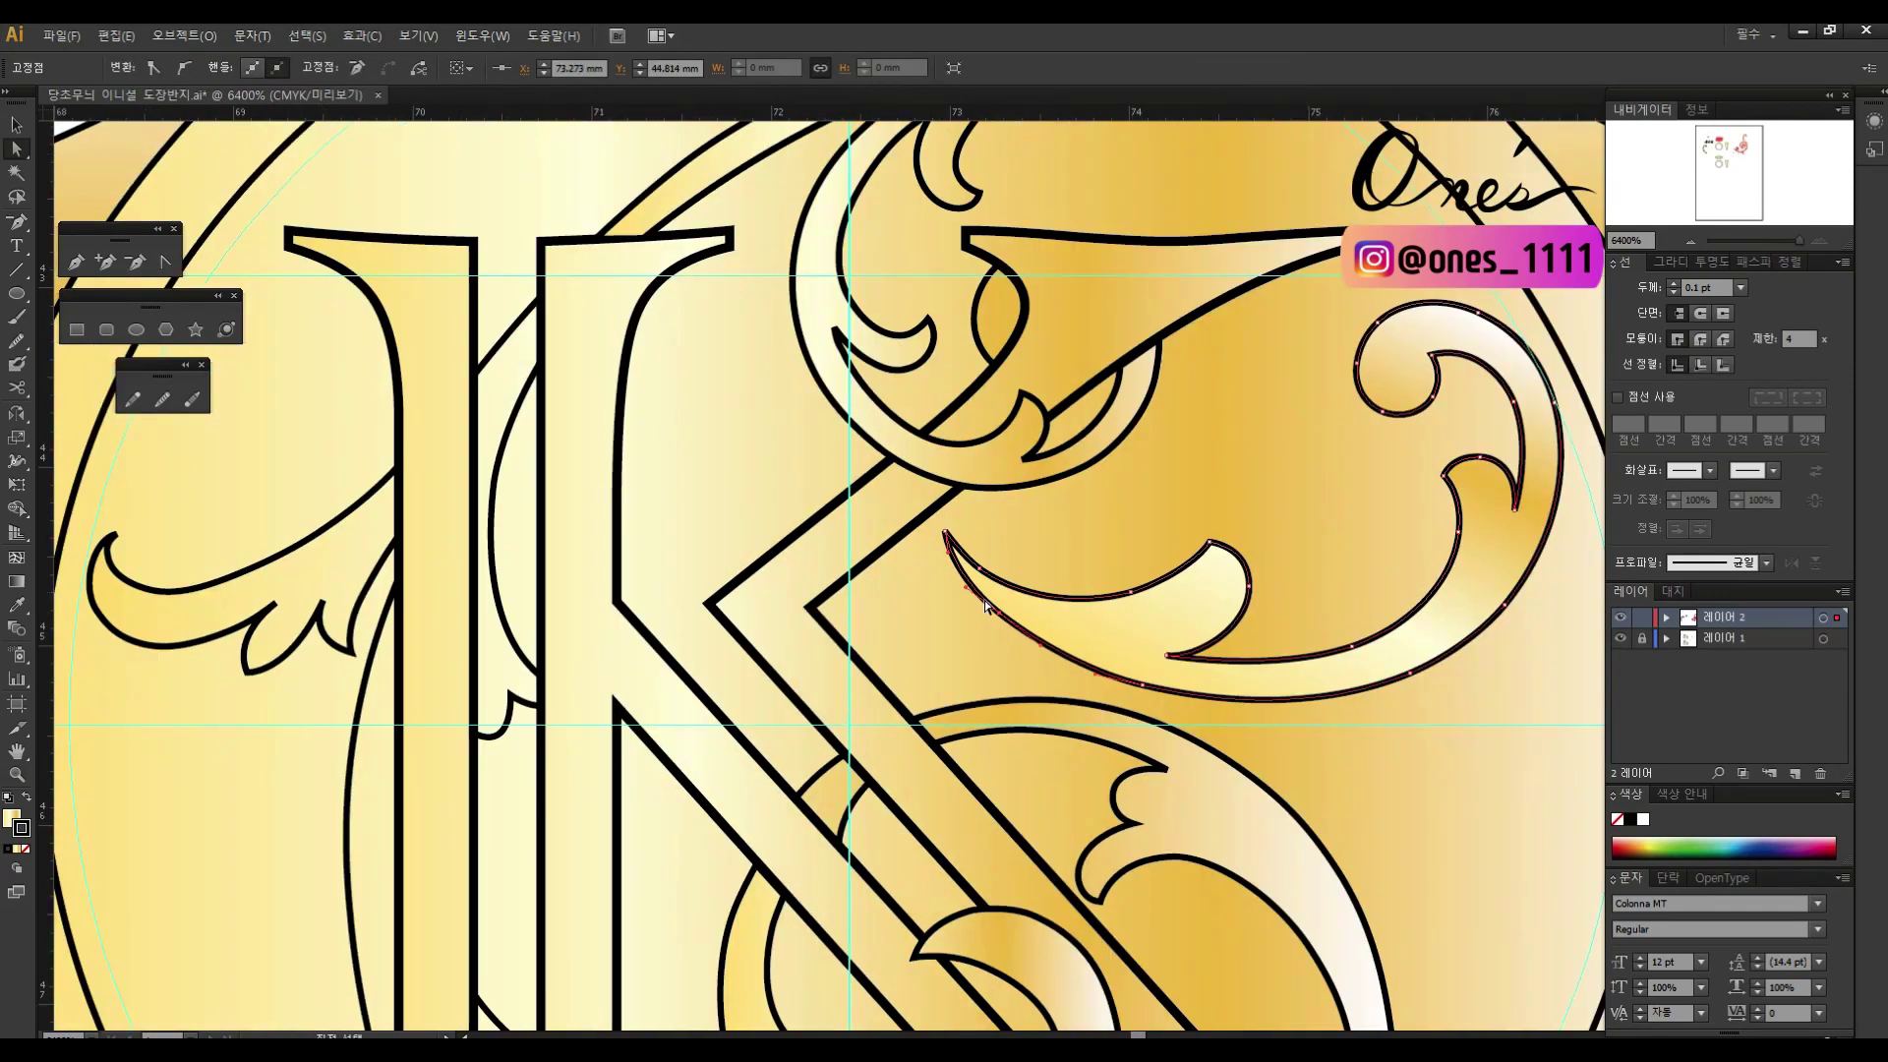
click(1155, 682)
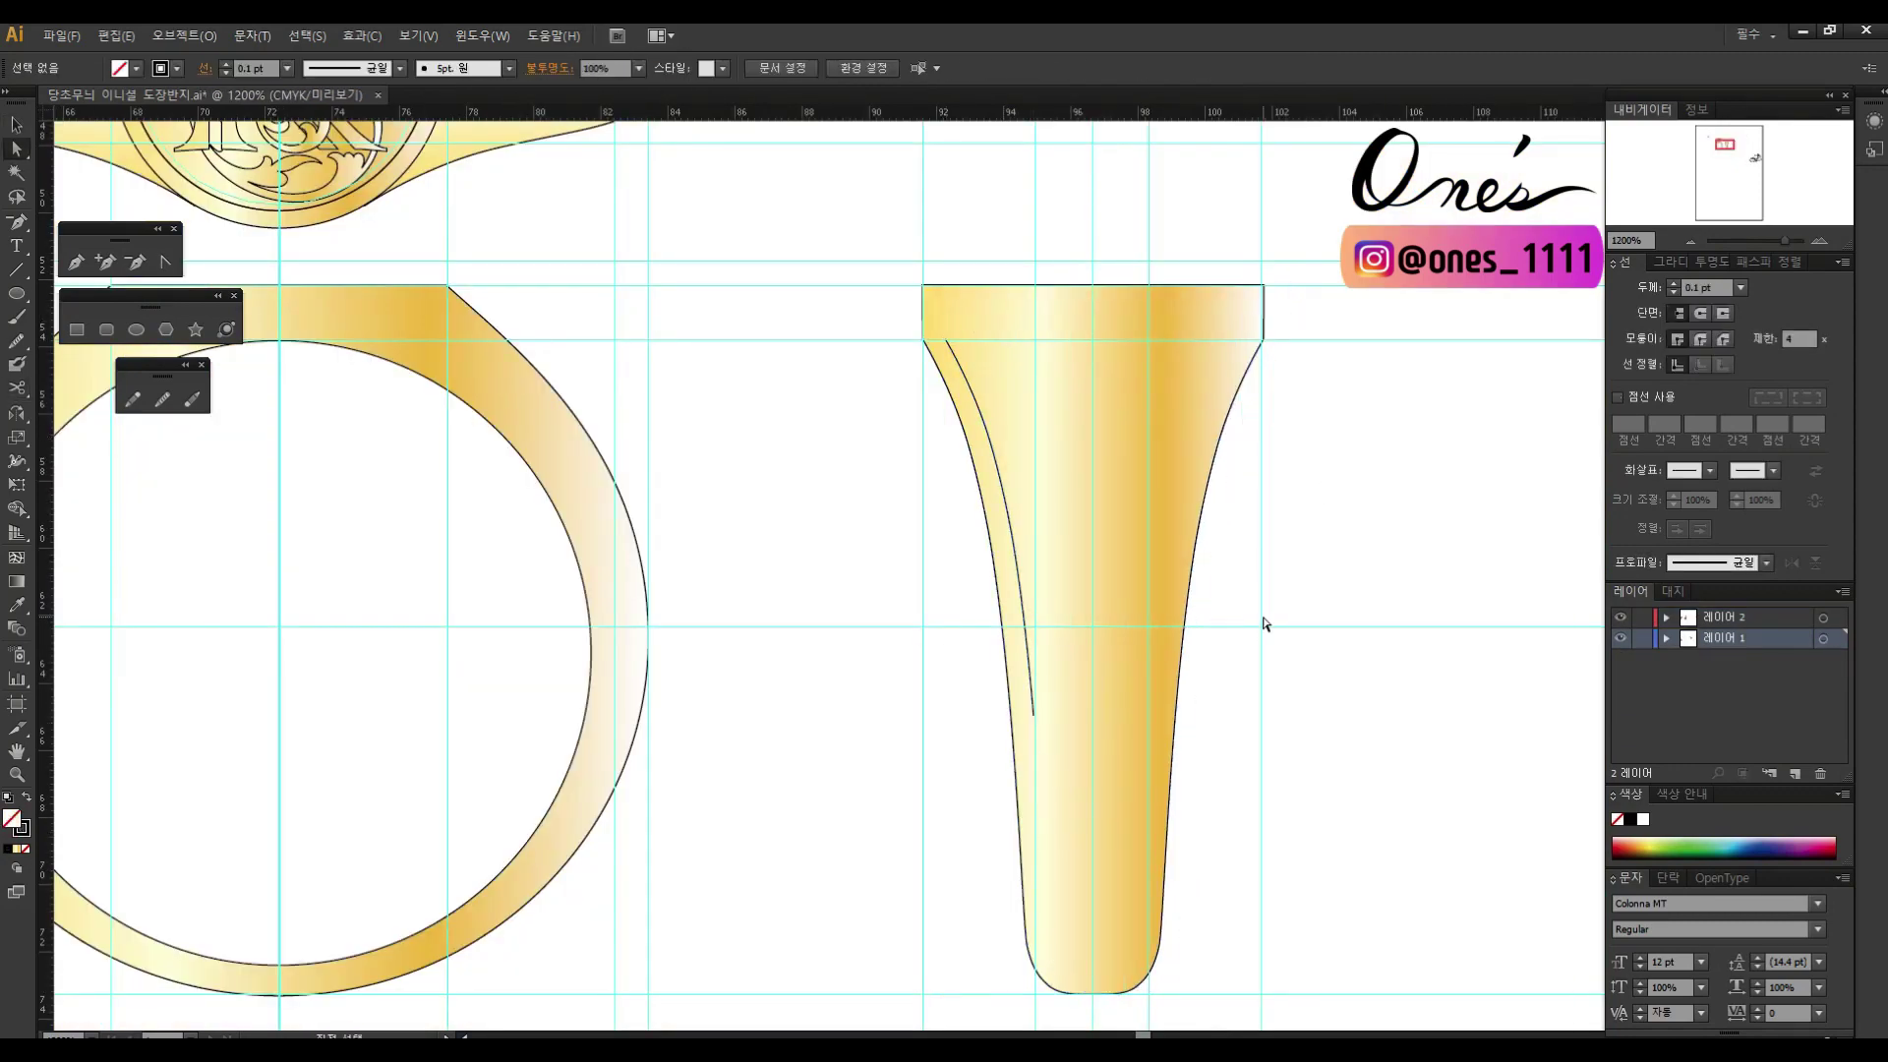
Step: Continue the side view's inner line with the Pen into a notched curve near its base
click(1163, 799)
scroll(975, 695, up, 5)
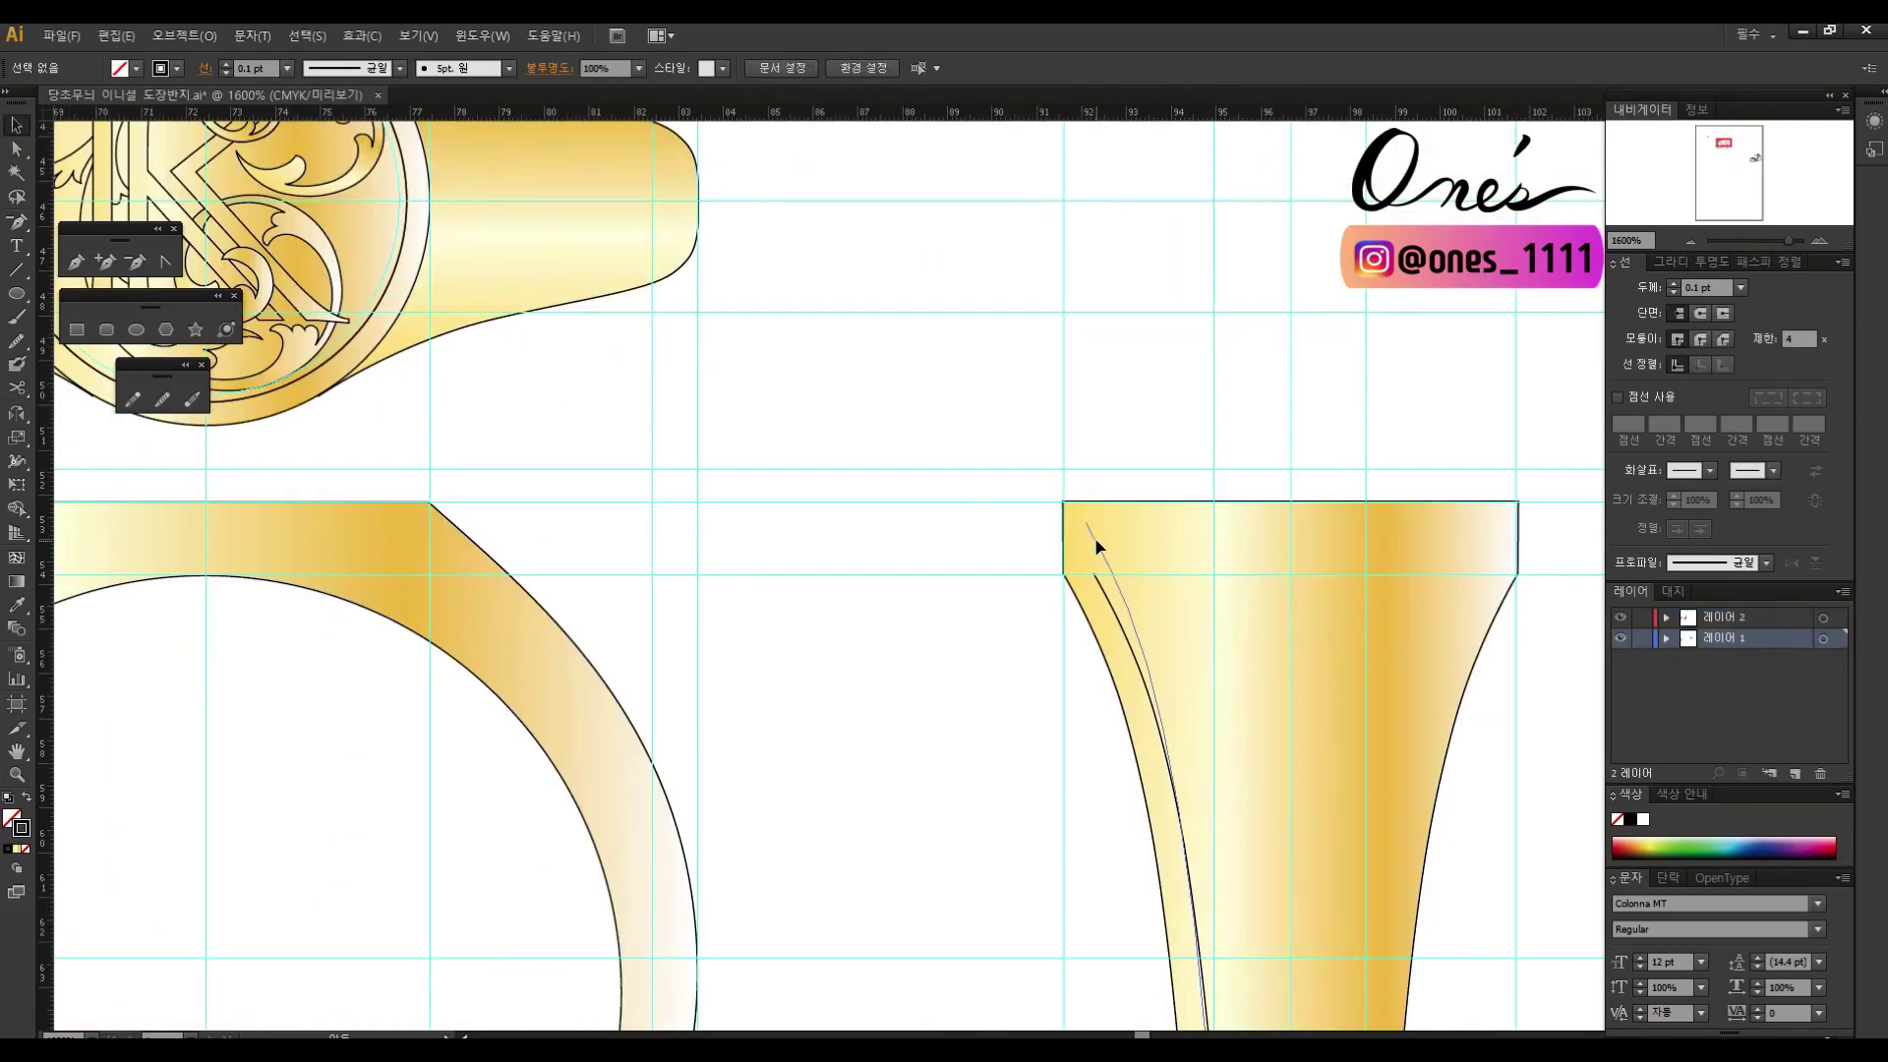
key(z)
click(967, 331)
key(p)
click(1052, 529)
scroll(1308, 677, up, 2)
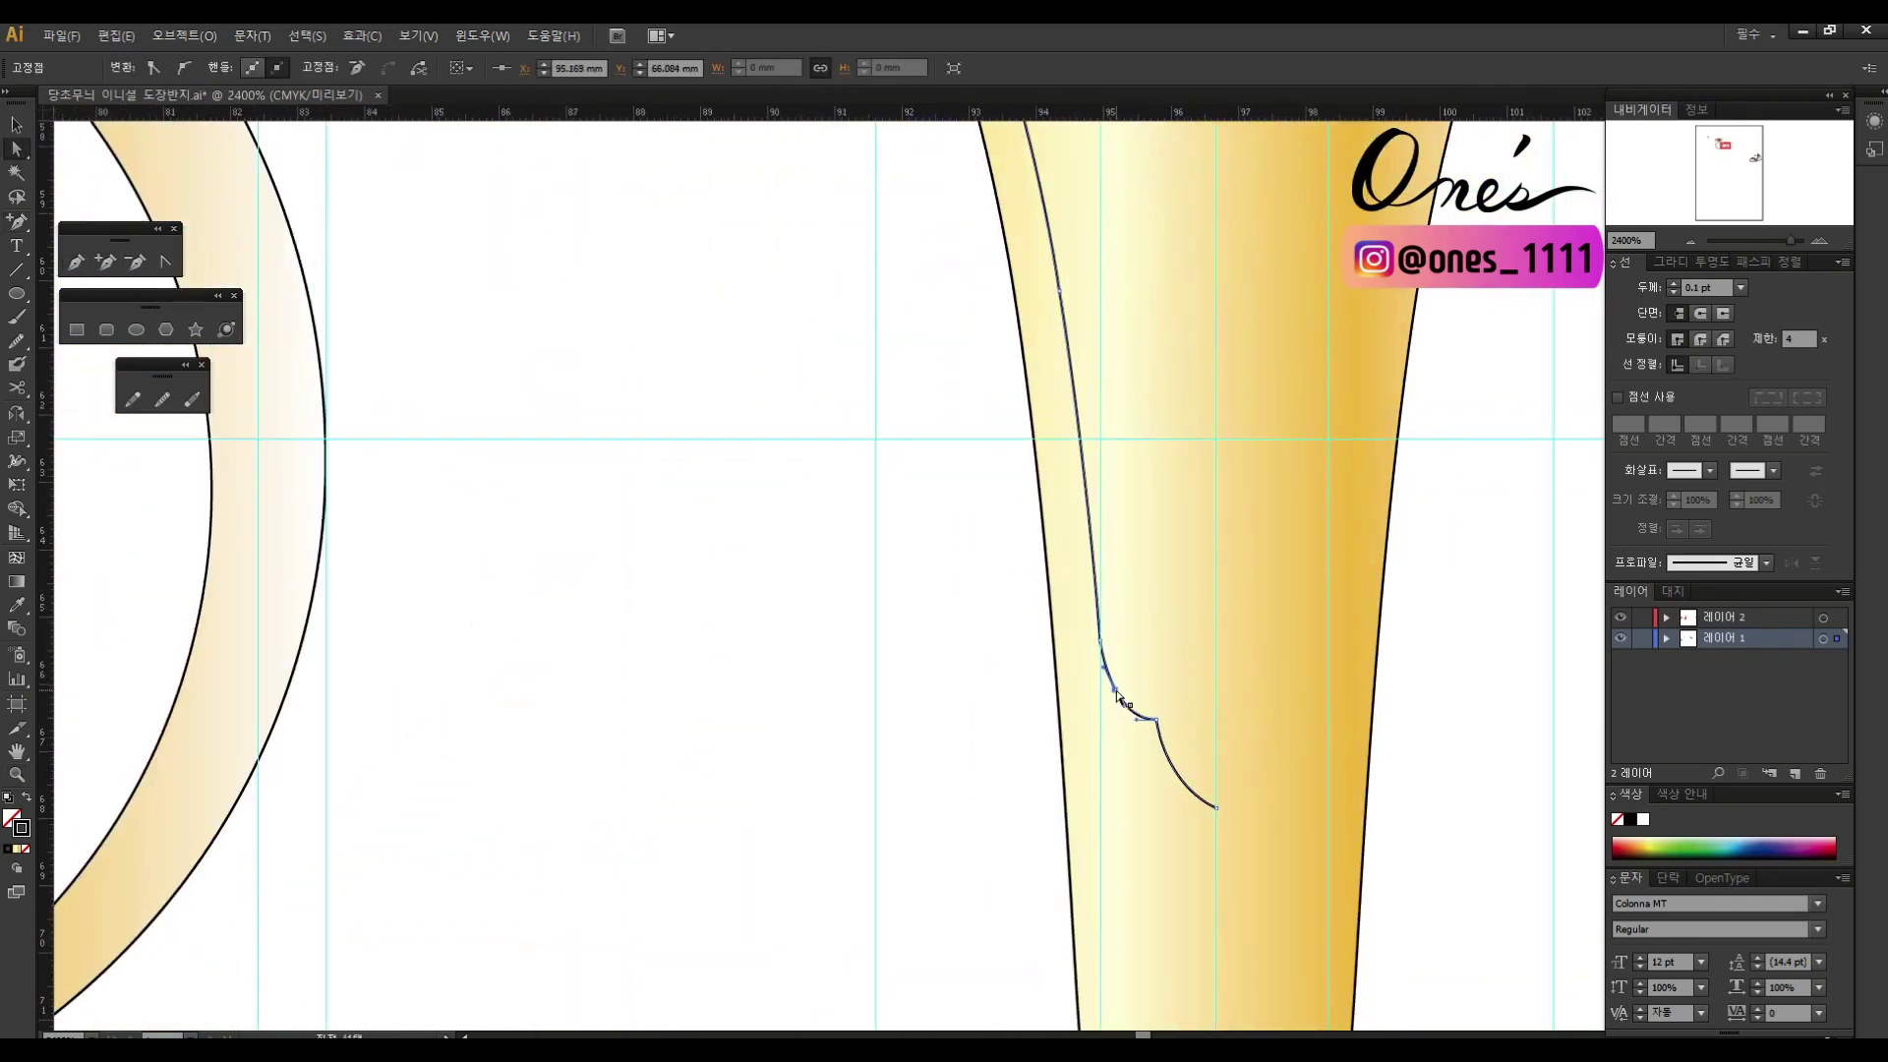
click(1168, 789)
scroll(1007, 498, down, 3)
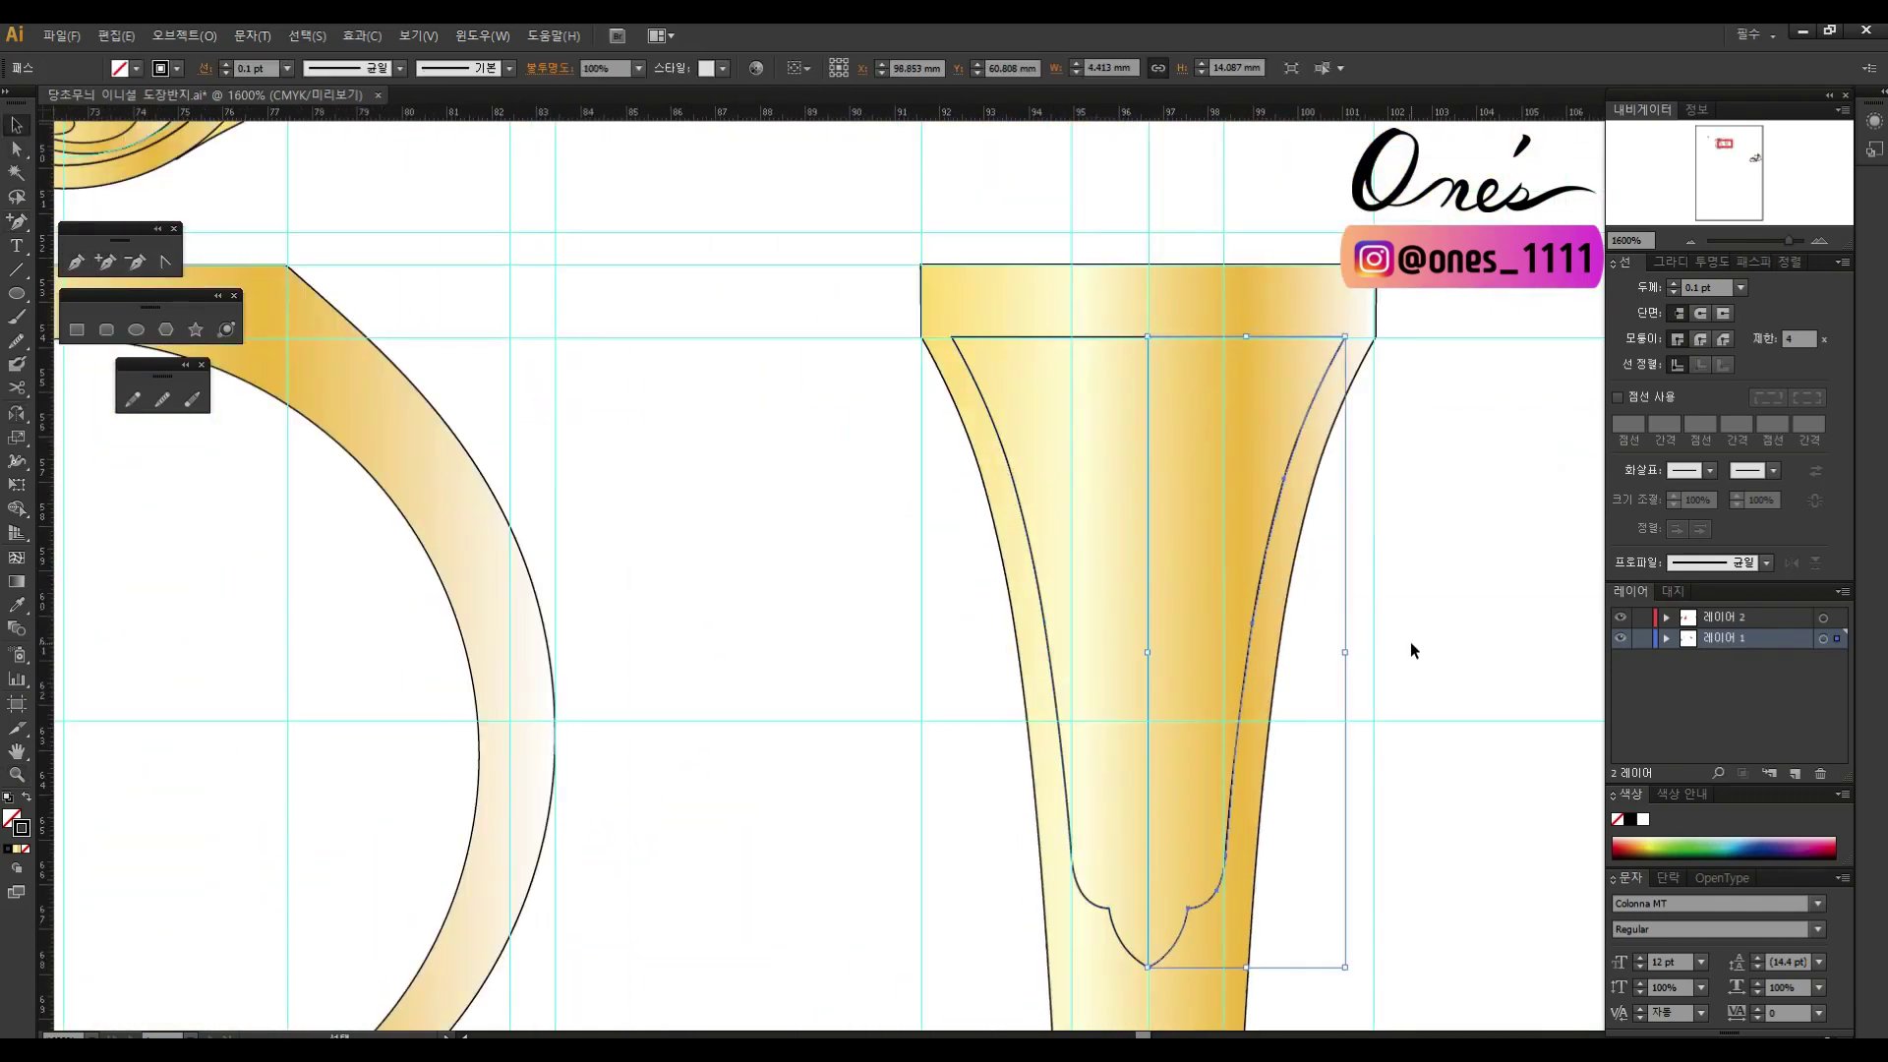
scroll(1331, 611, up, 2)
scroll(799, 260, up, 4)
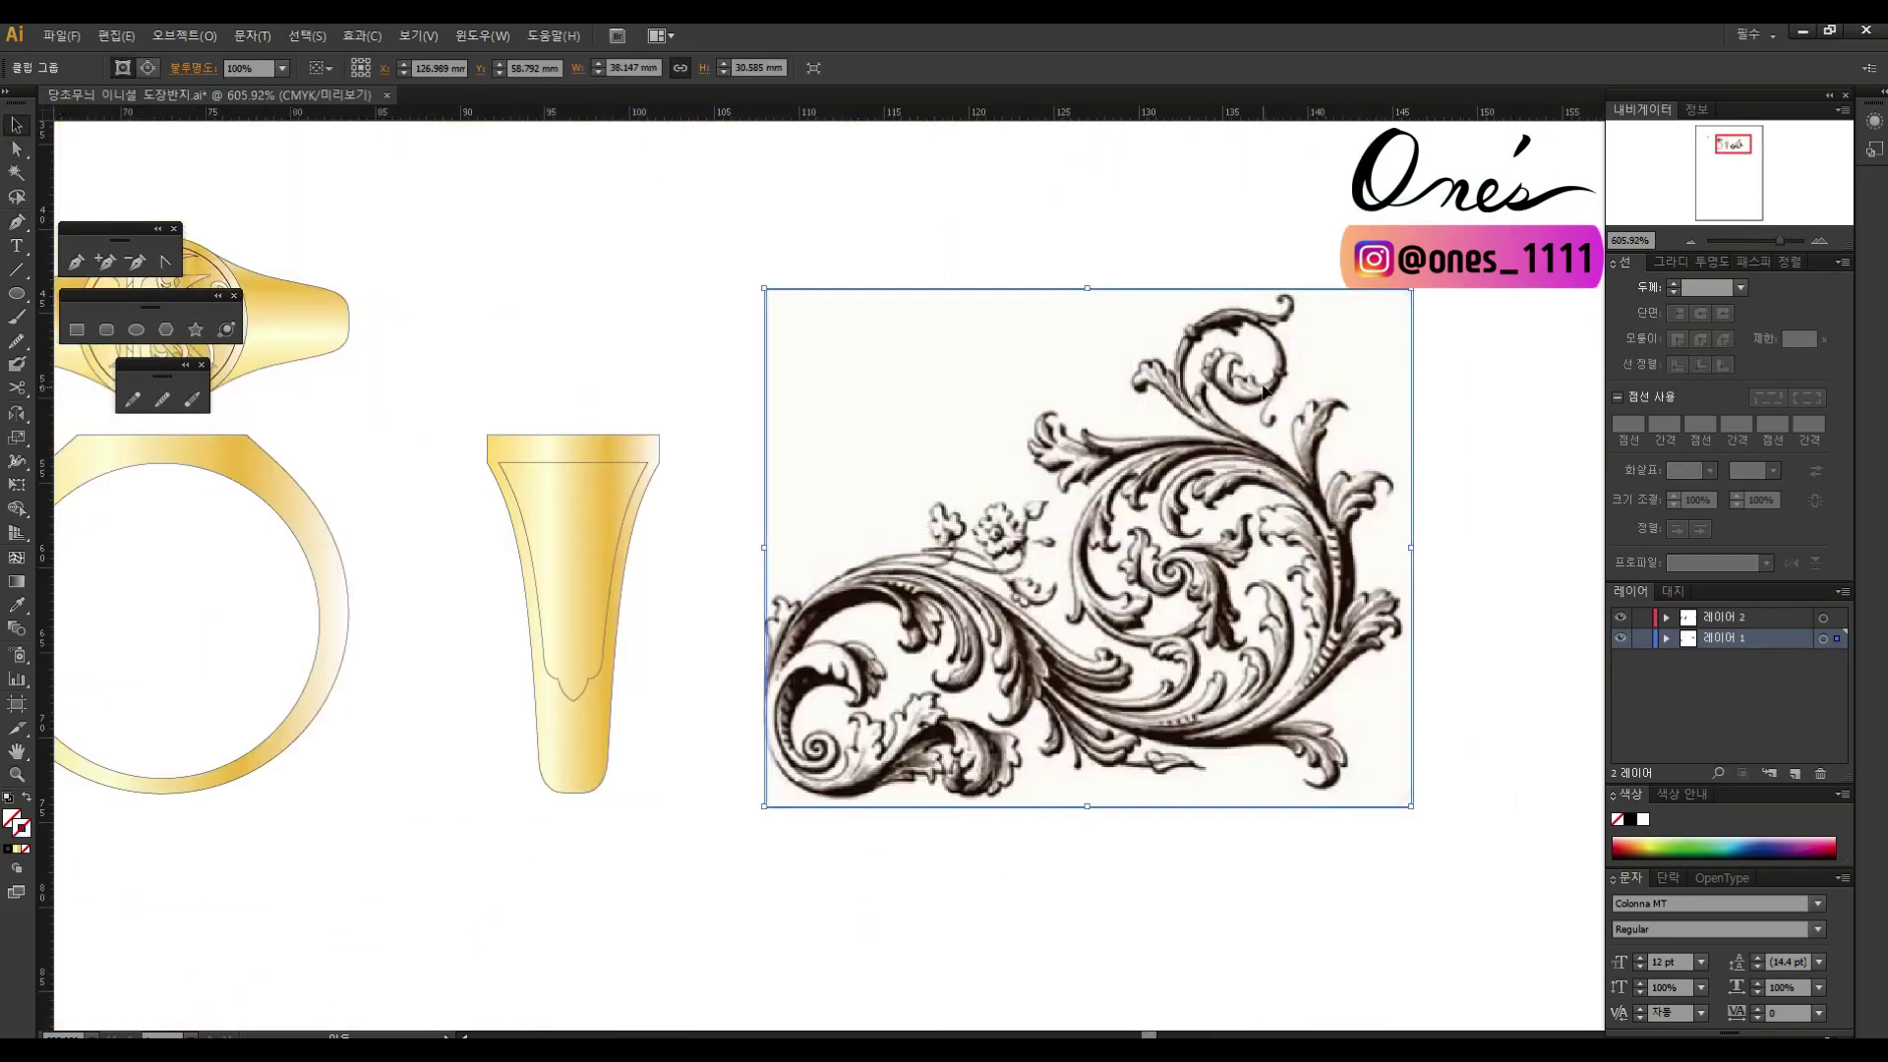
Step: Lock the reference image's layer and make the upper layer the tracing target
click(1641, 639)
click(1731, 616)
key(p)
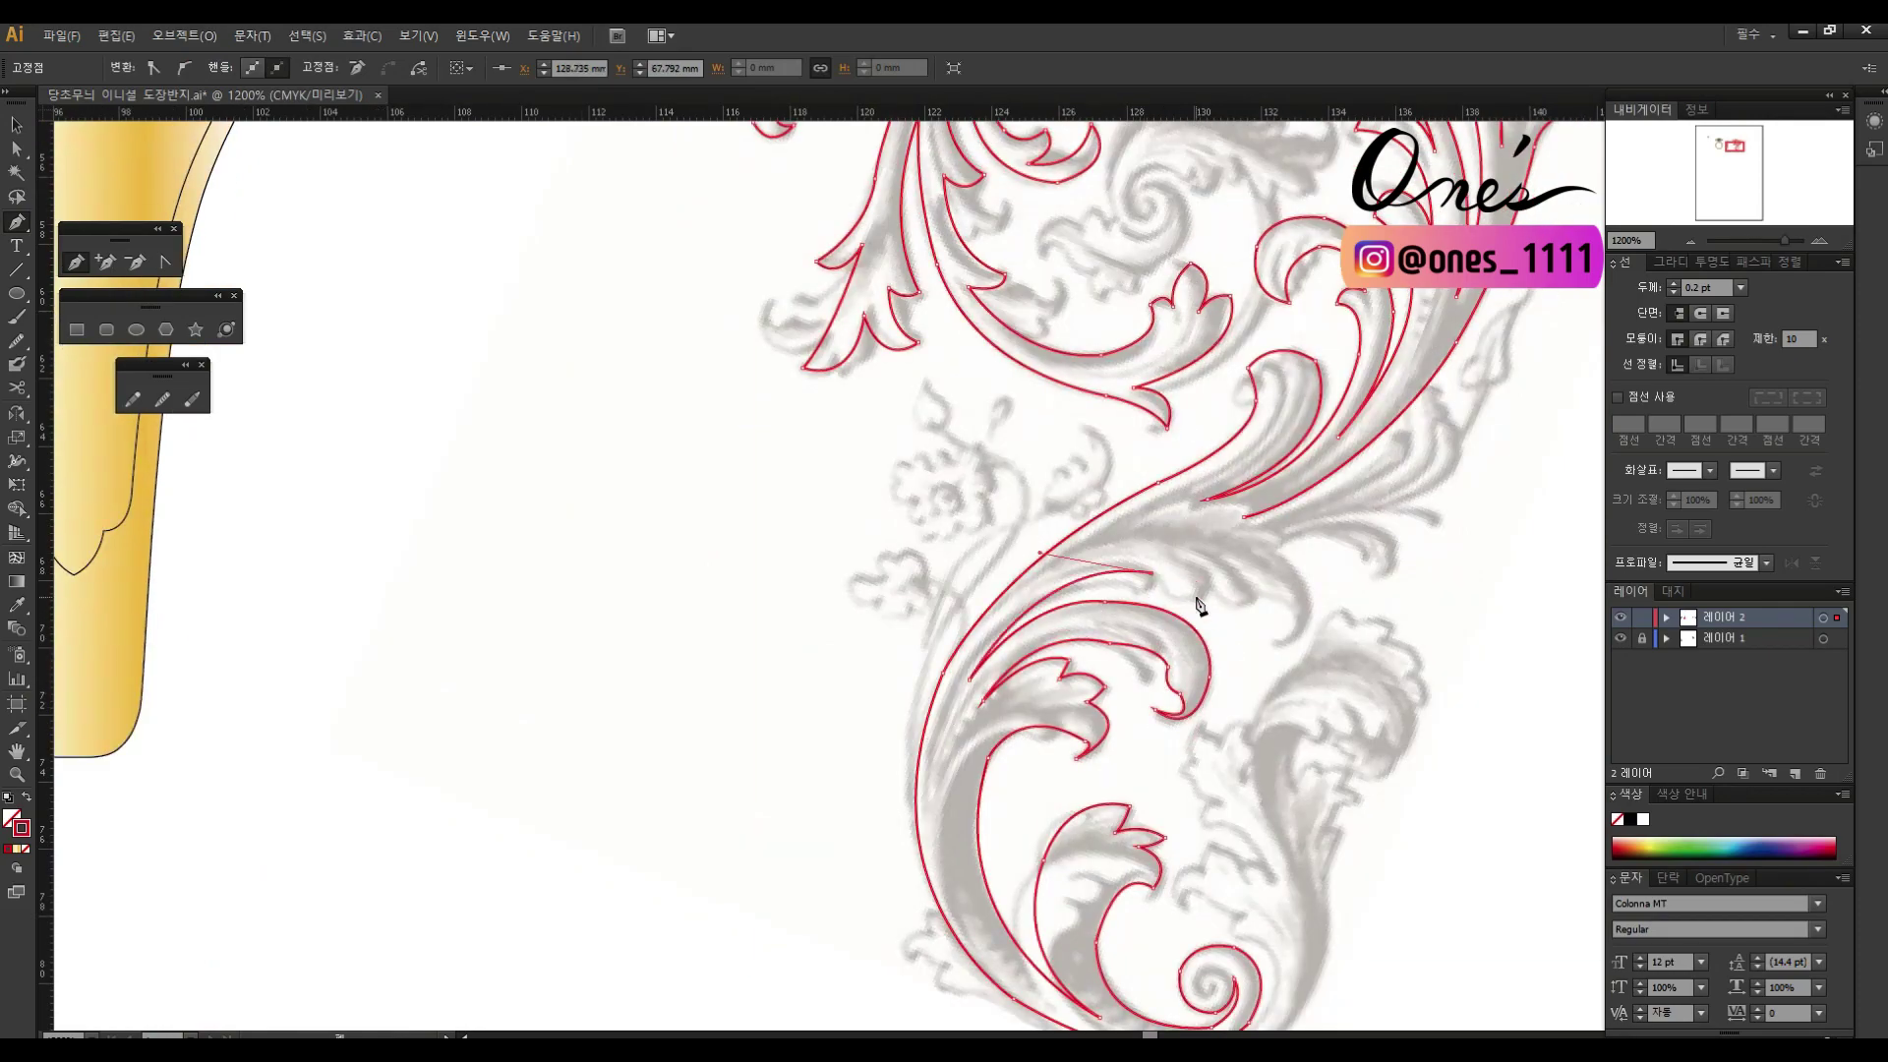
Step: Place a curved tracing point and add an anchor to reshape the scroll's spiral tip
drag(1320, 620, 1219, 632)
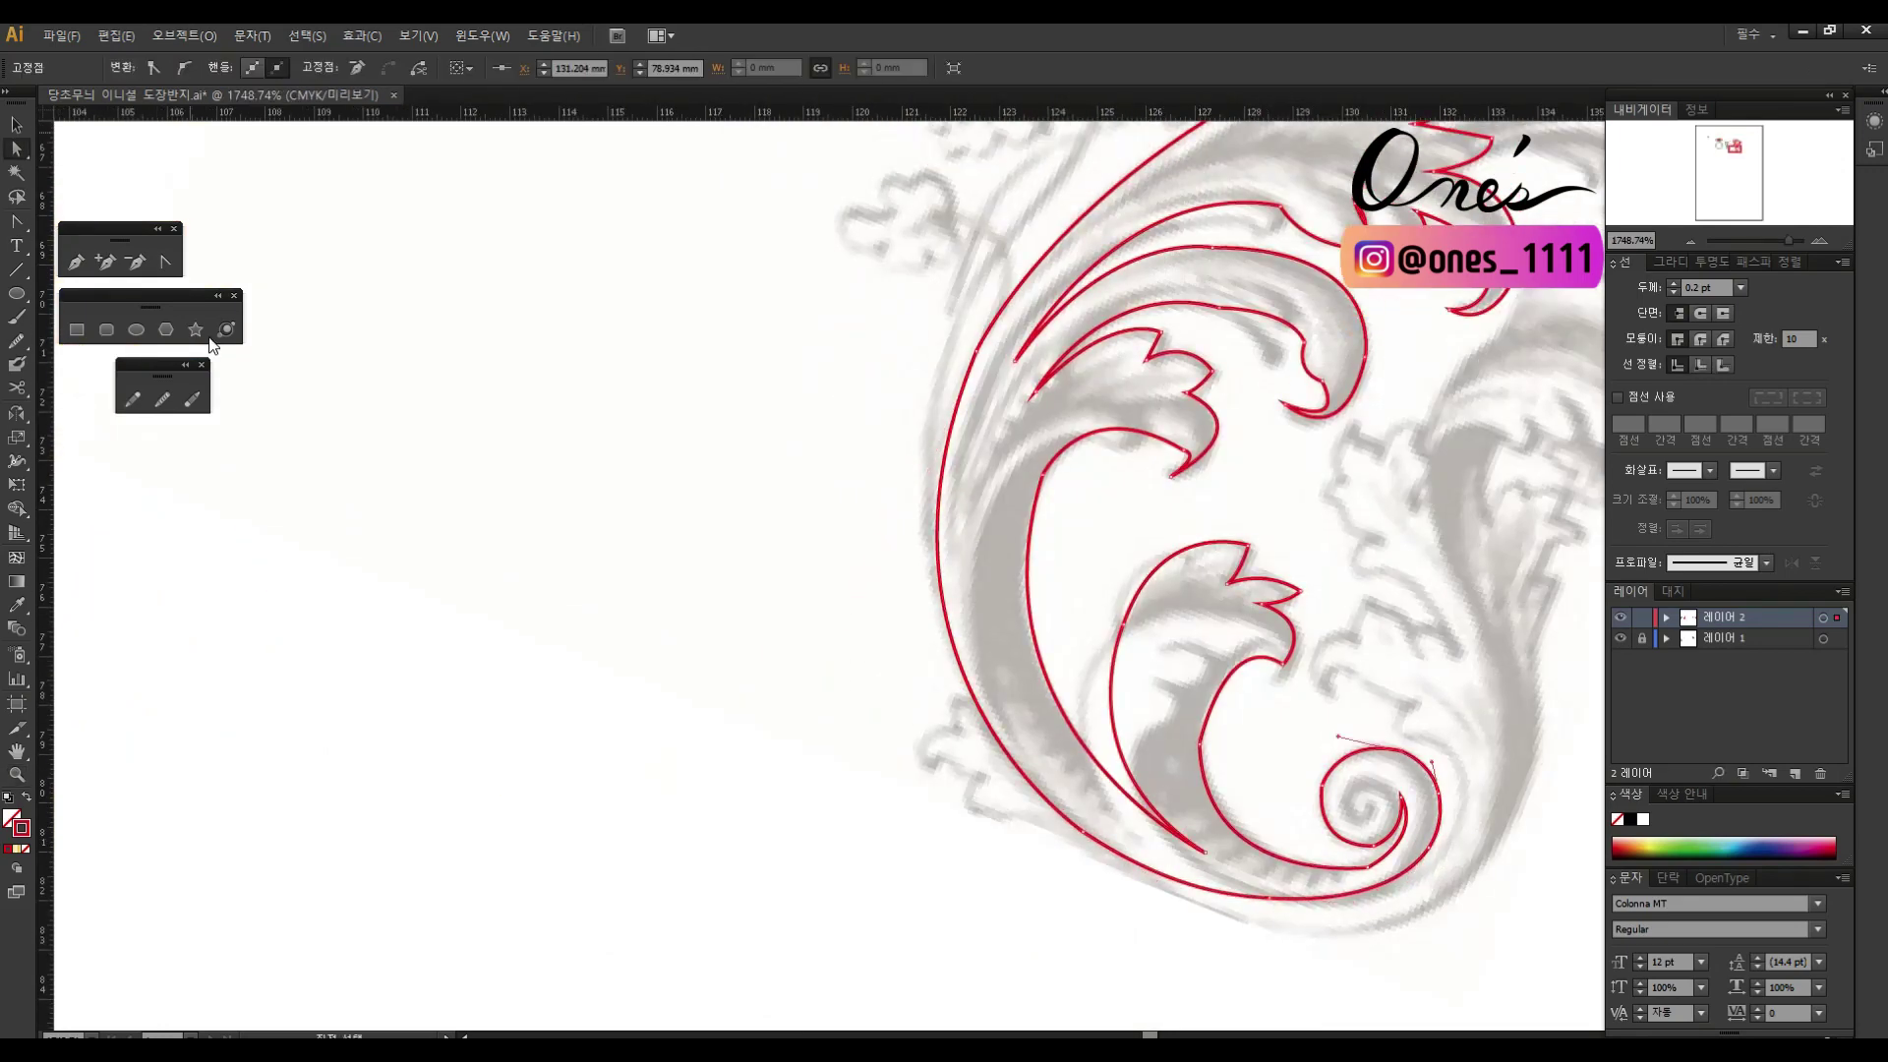
click(105, 261)
click(1234, 677)
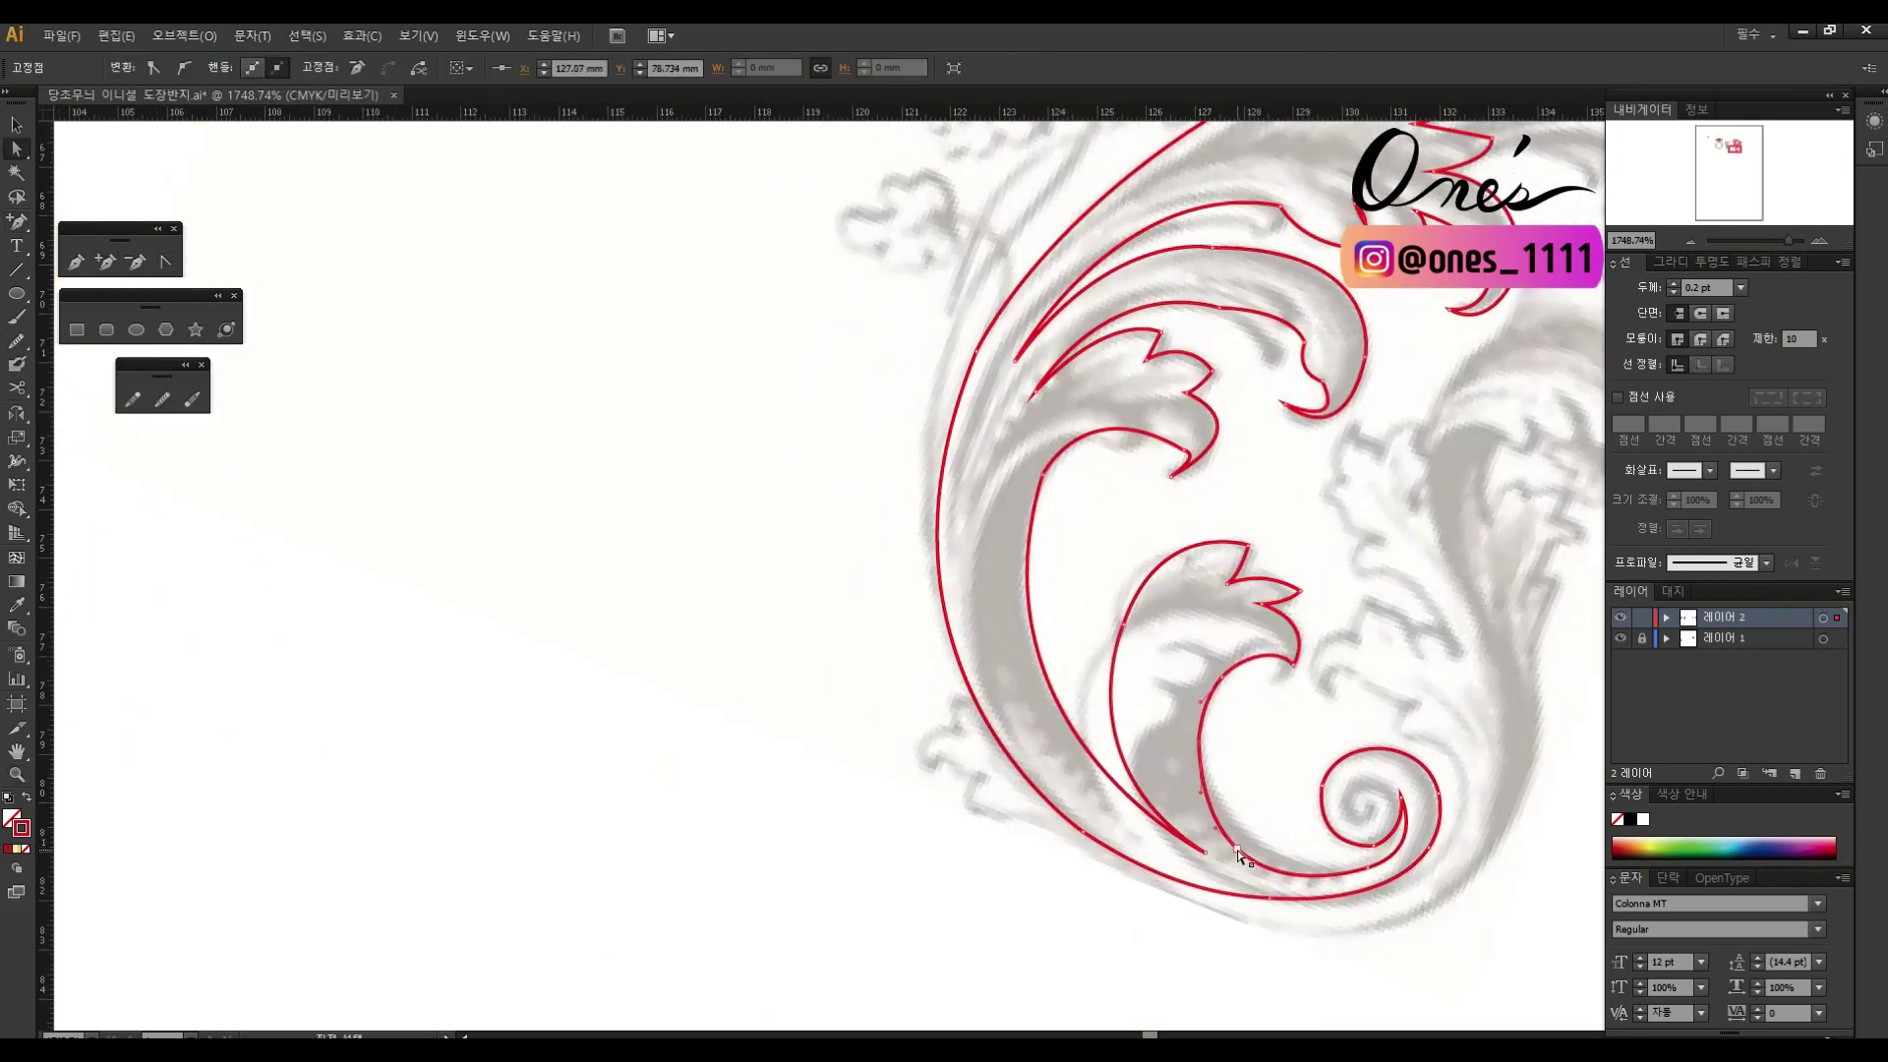
drag(1400, 794, 1438, 802)
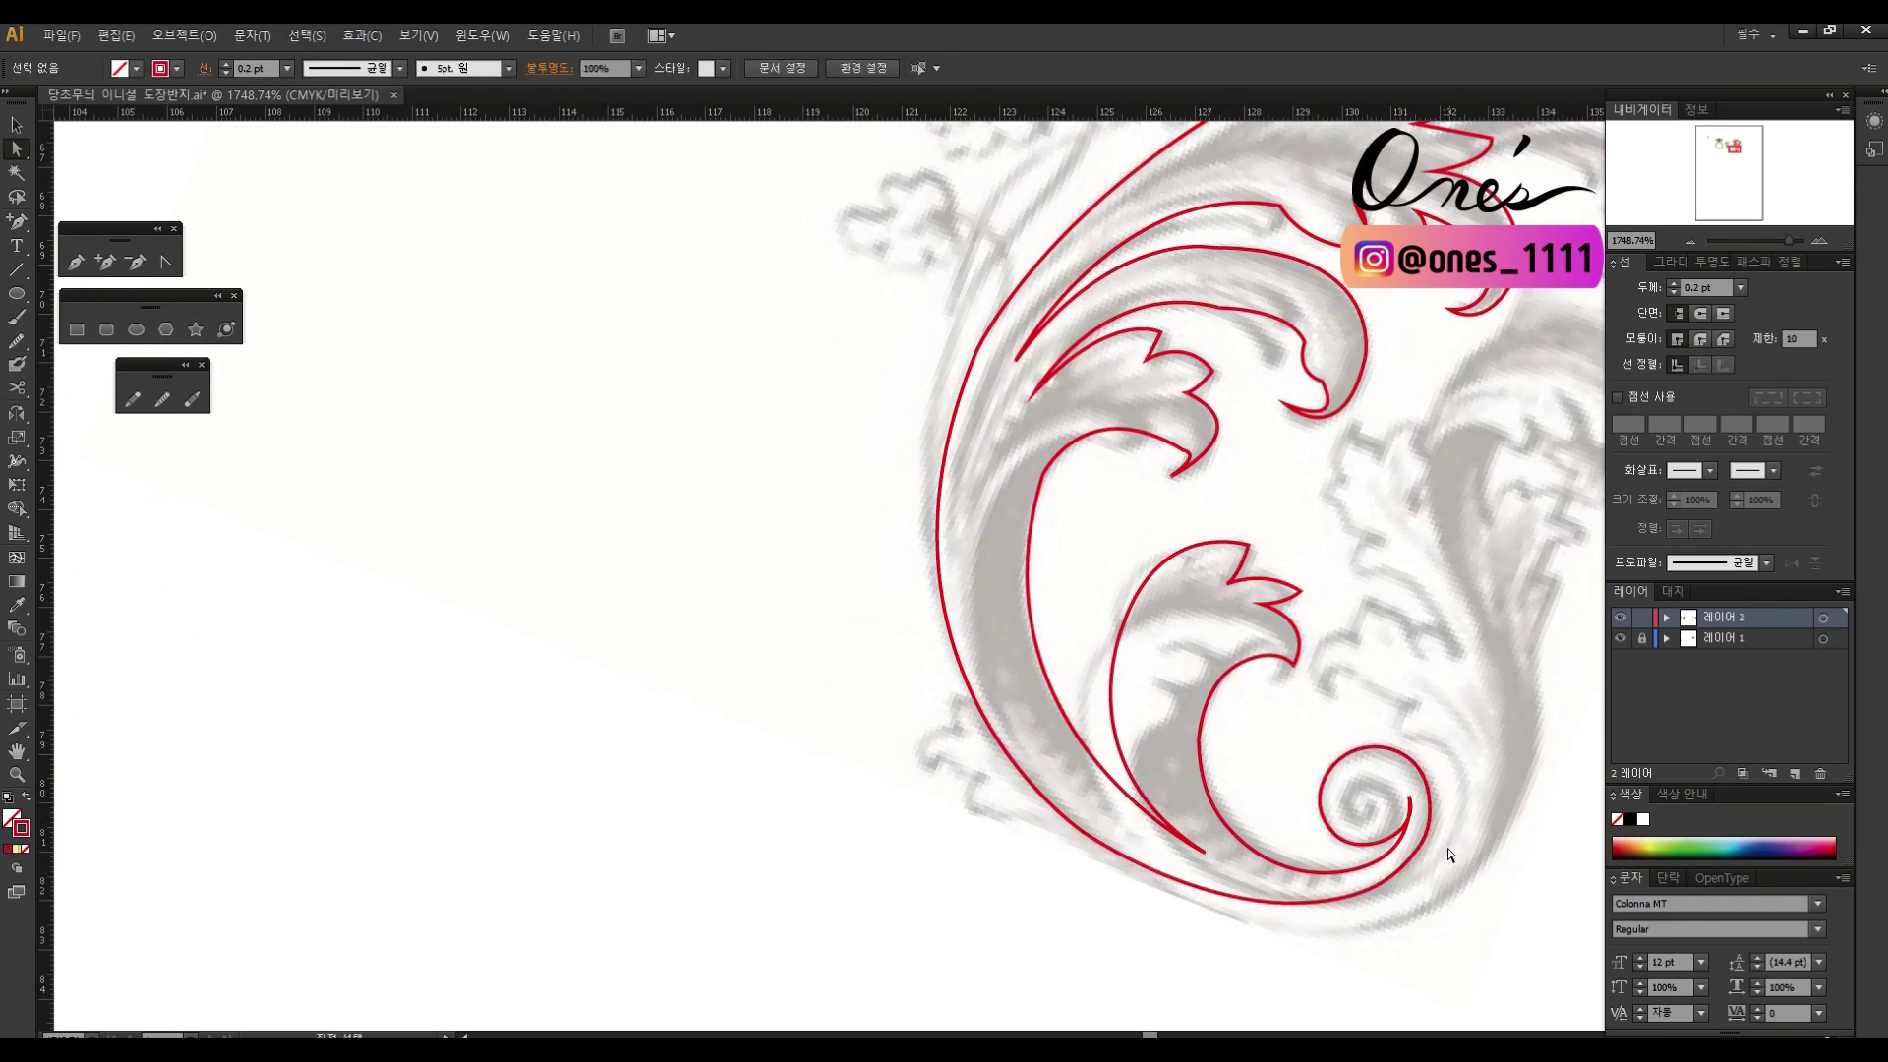
drag(1092, 782, 1142, 842)
key(shift+c)
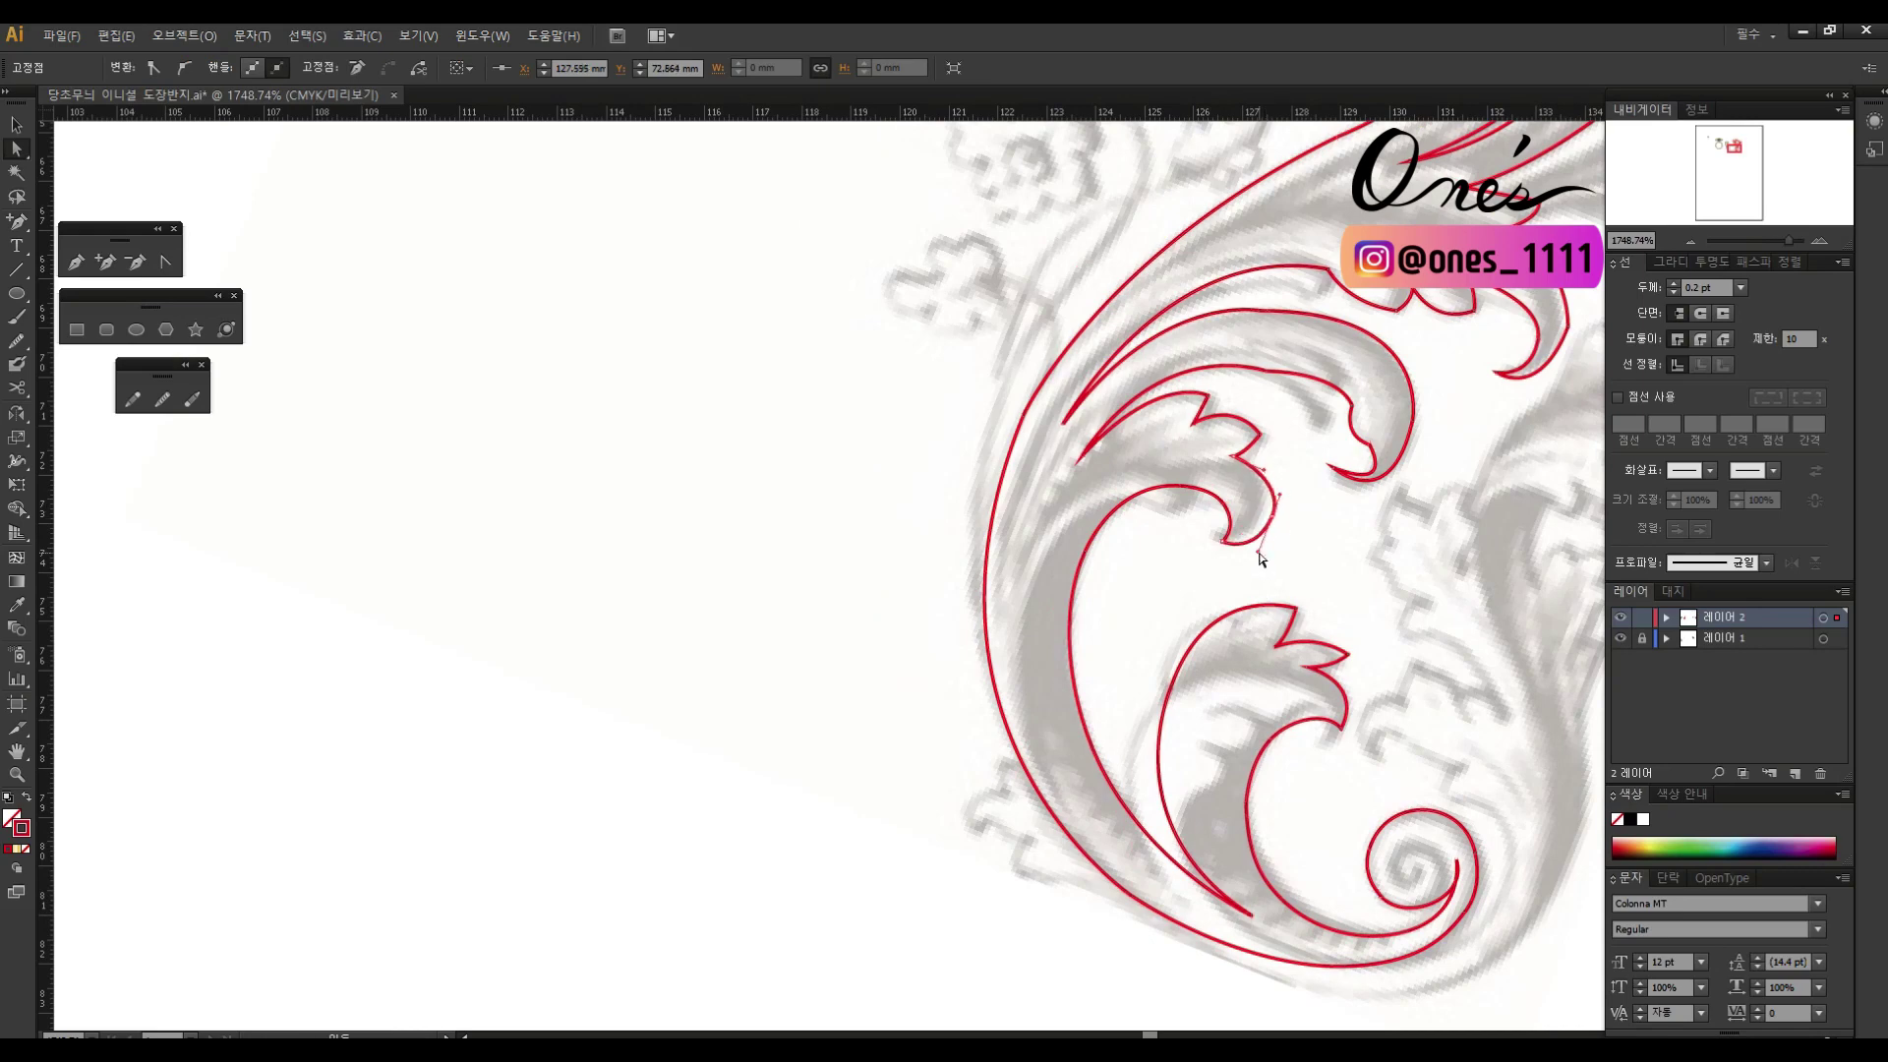
click(1170, 696)
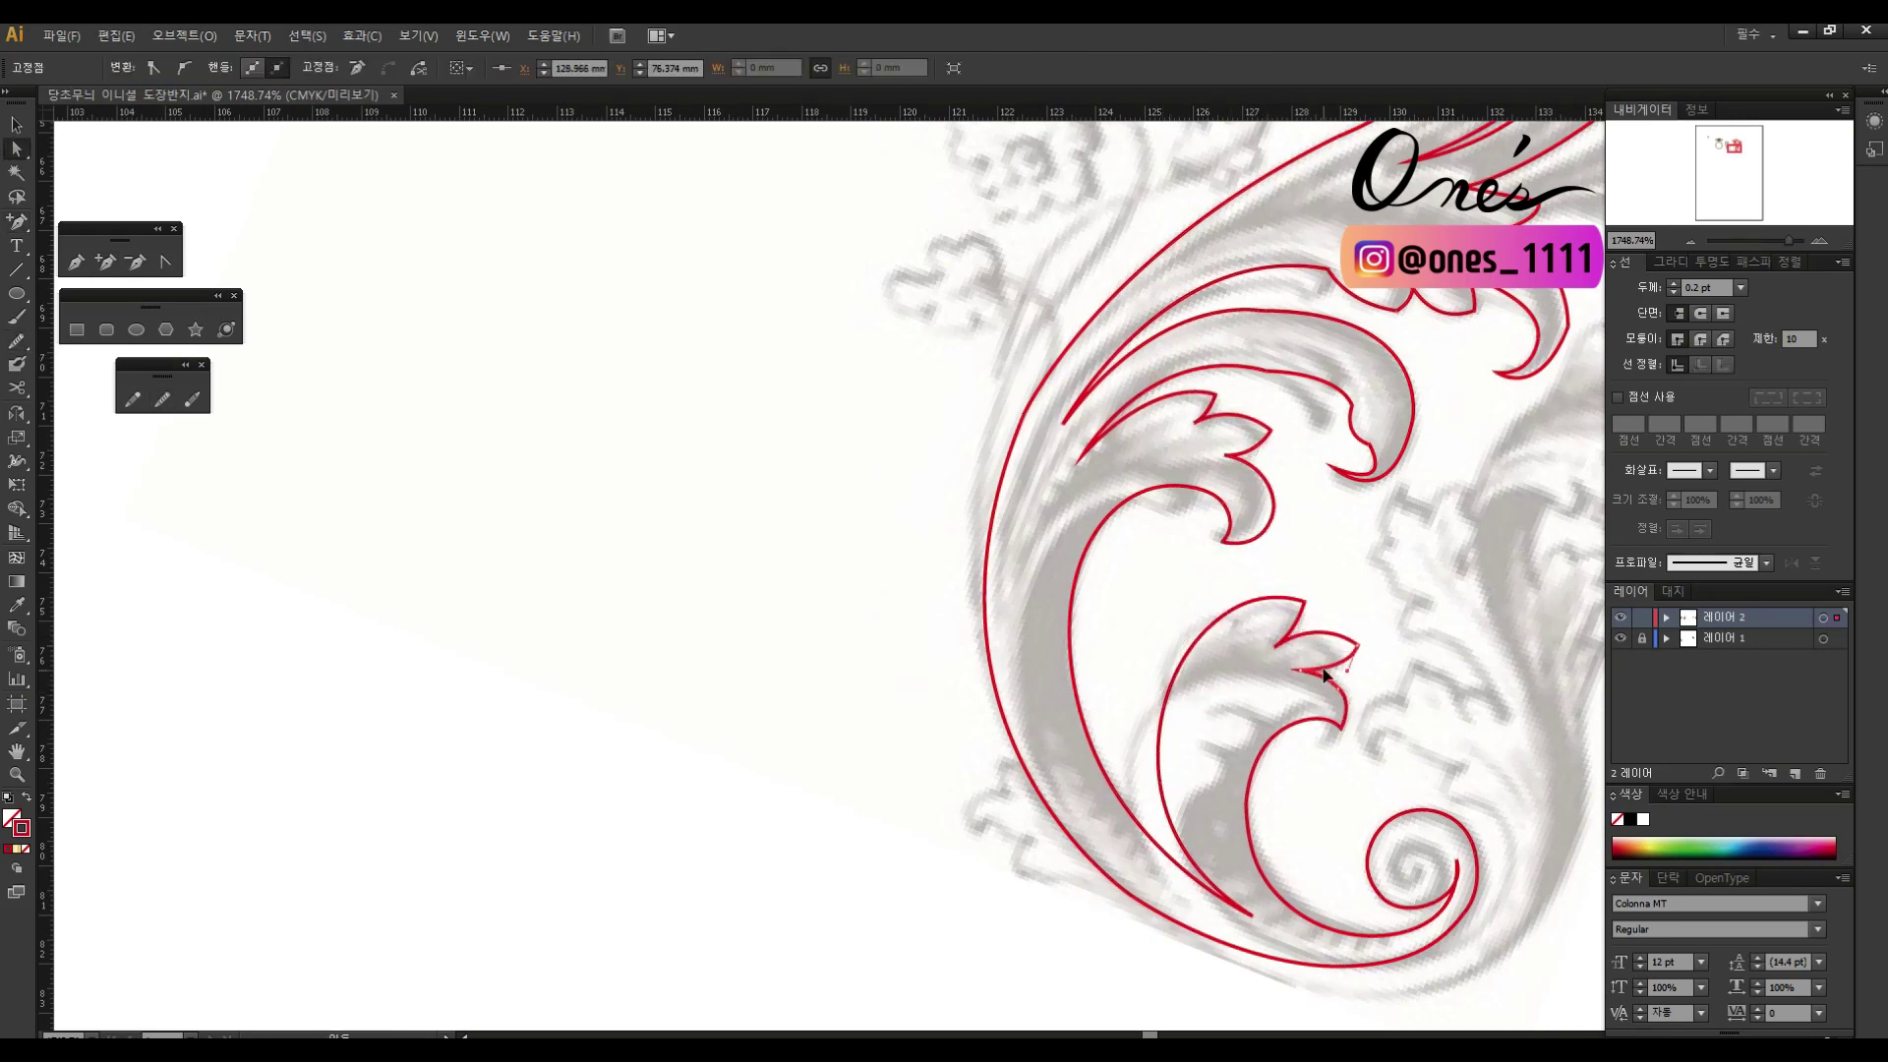
Step: Adjust anchors on the upper leaf outline, then zoom out to check the whole sheet
scroll(936, 751, up, 5)
click(1289, 443)
key(shift+c)
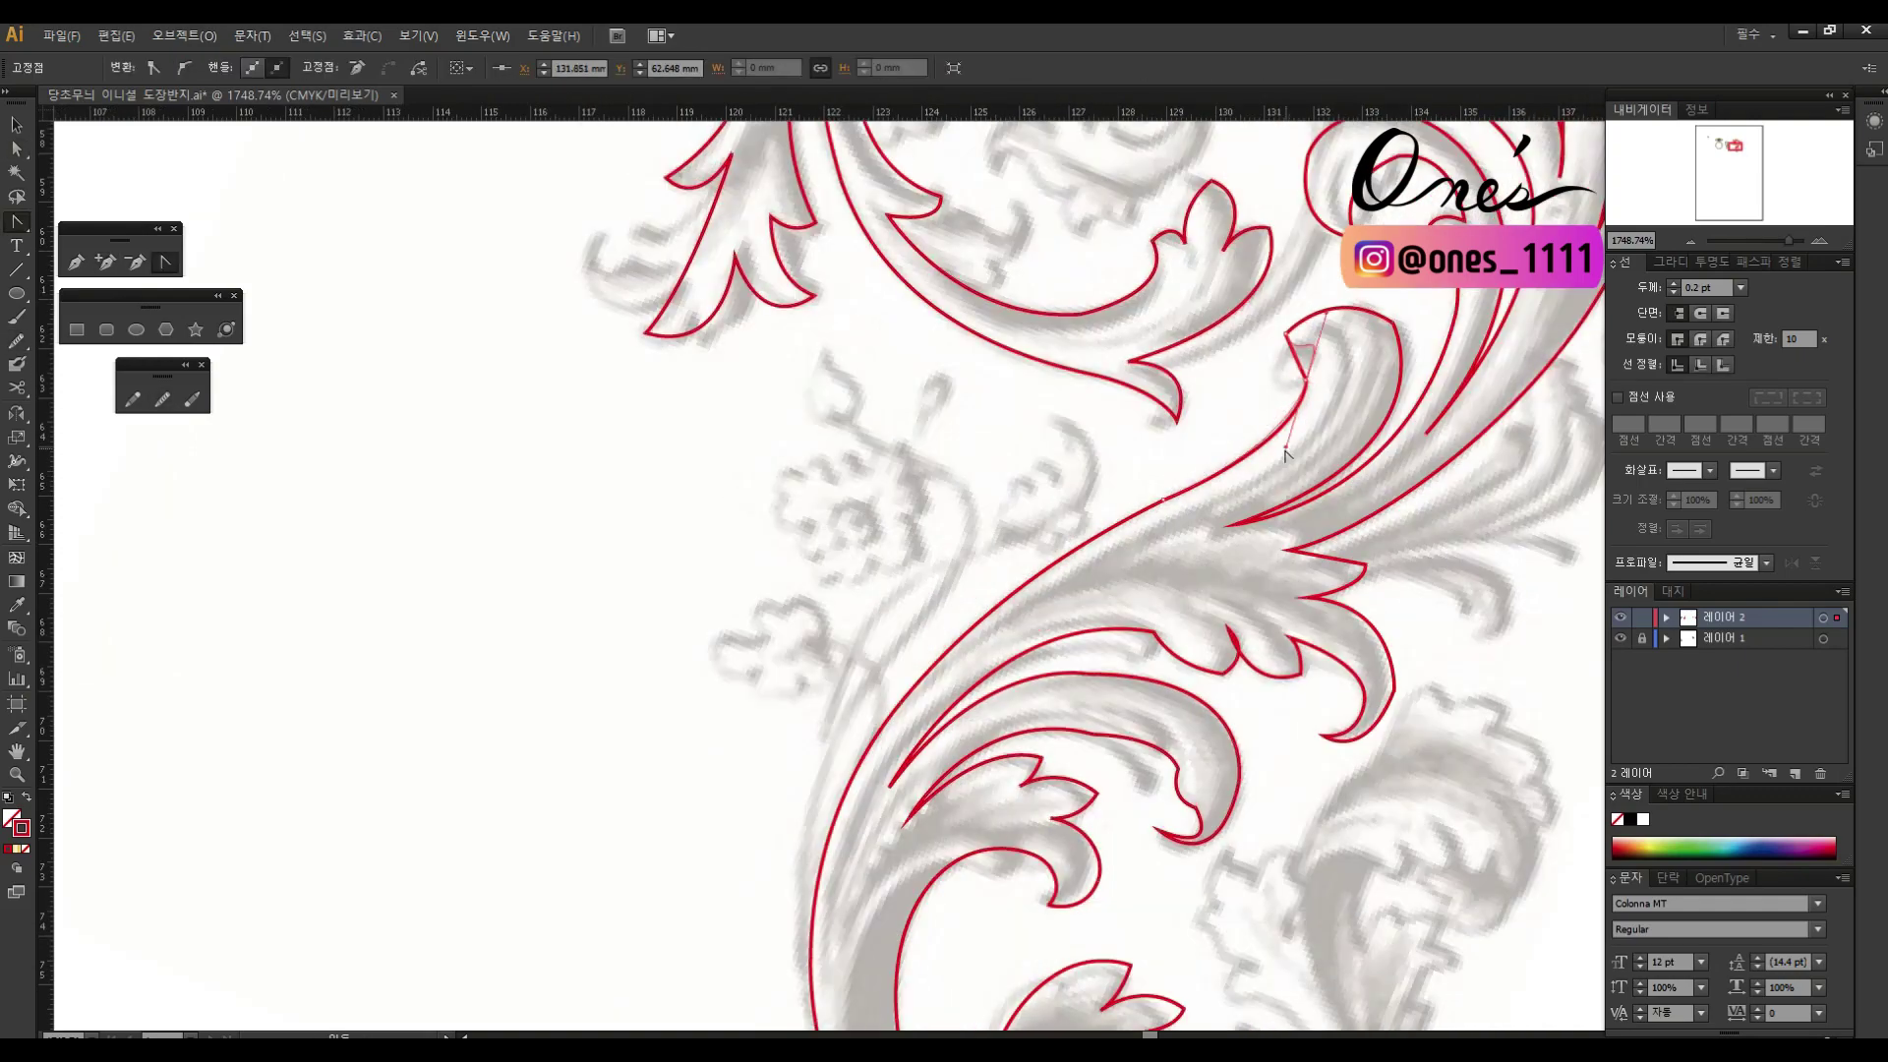
key(plus)
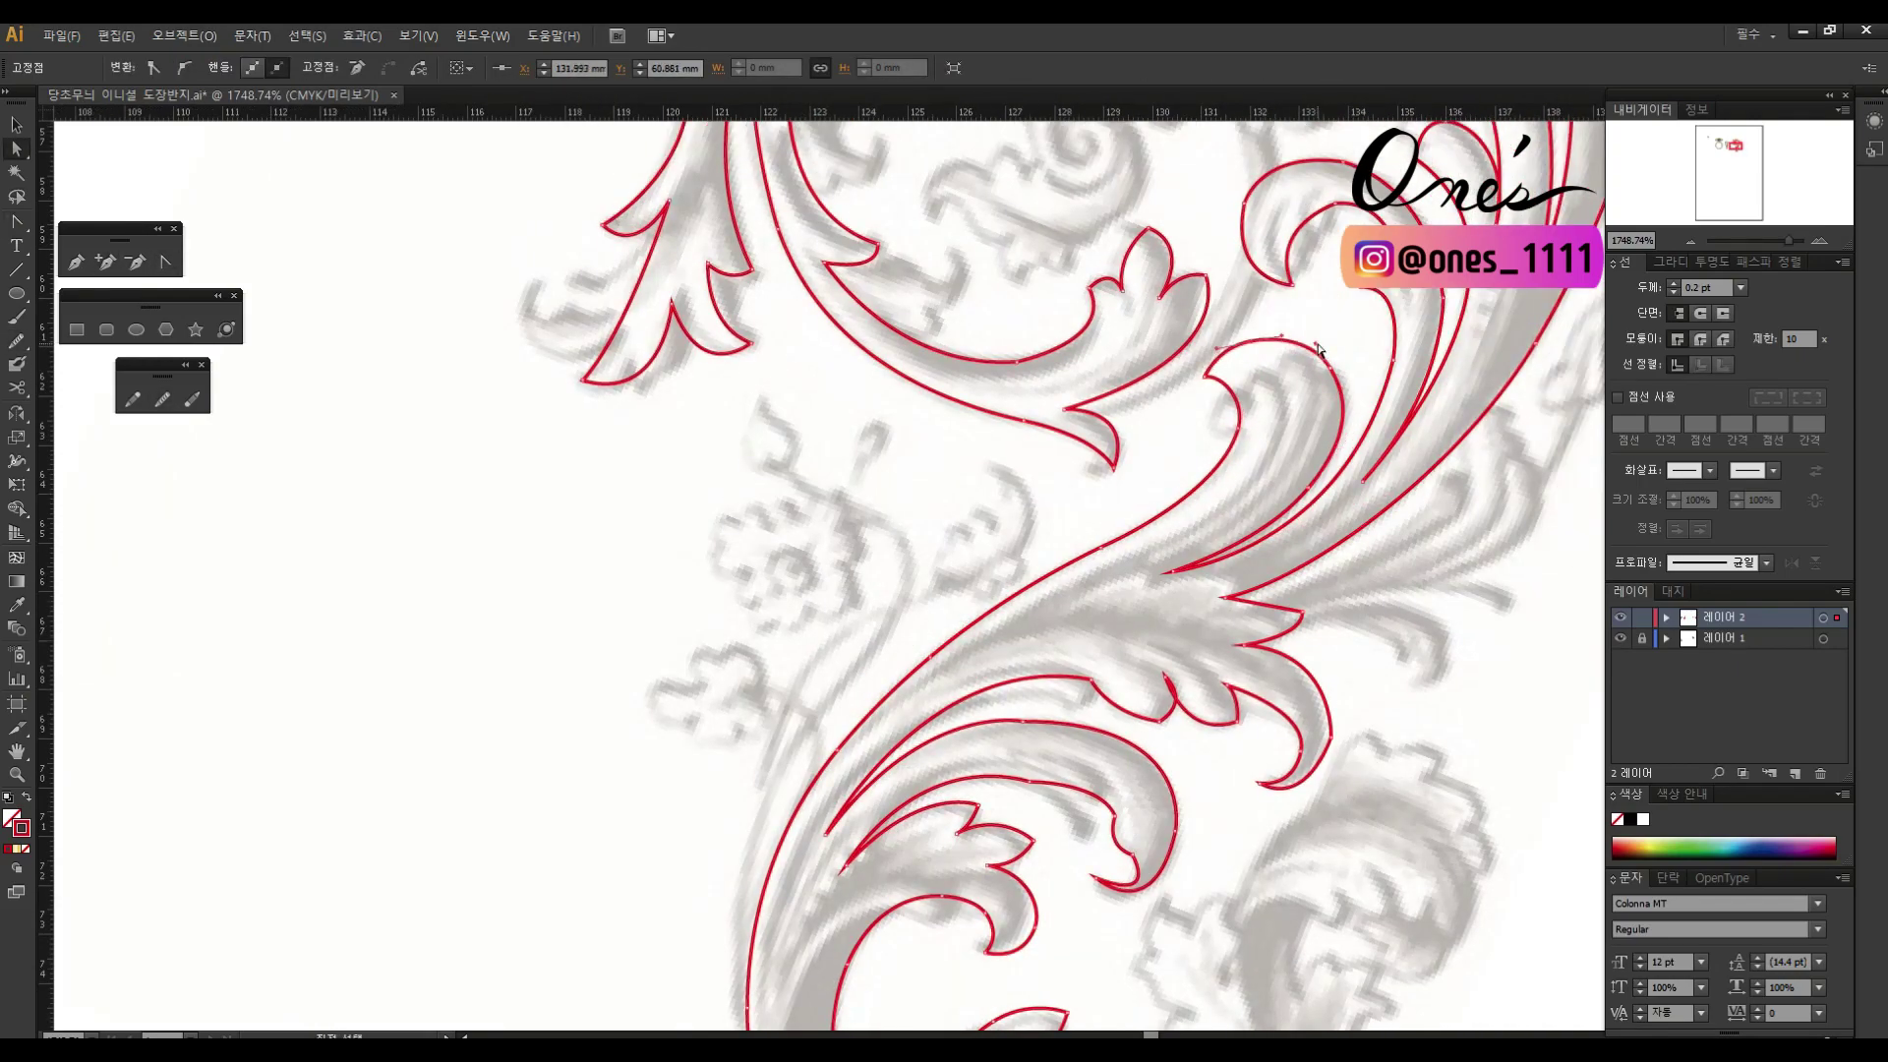
drag(1306, 608, 1178, 682)
click(1178, 679)
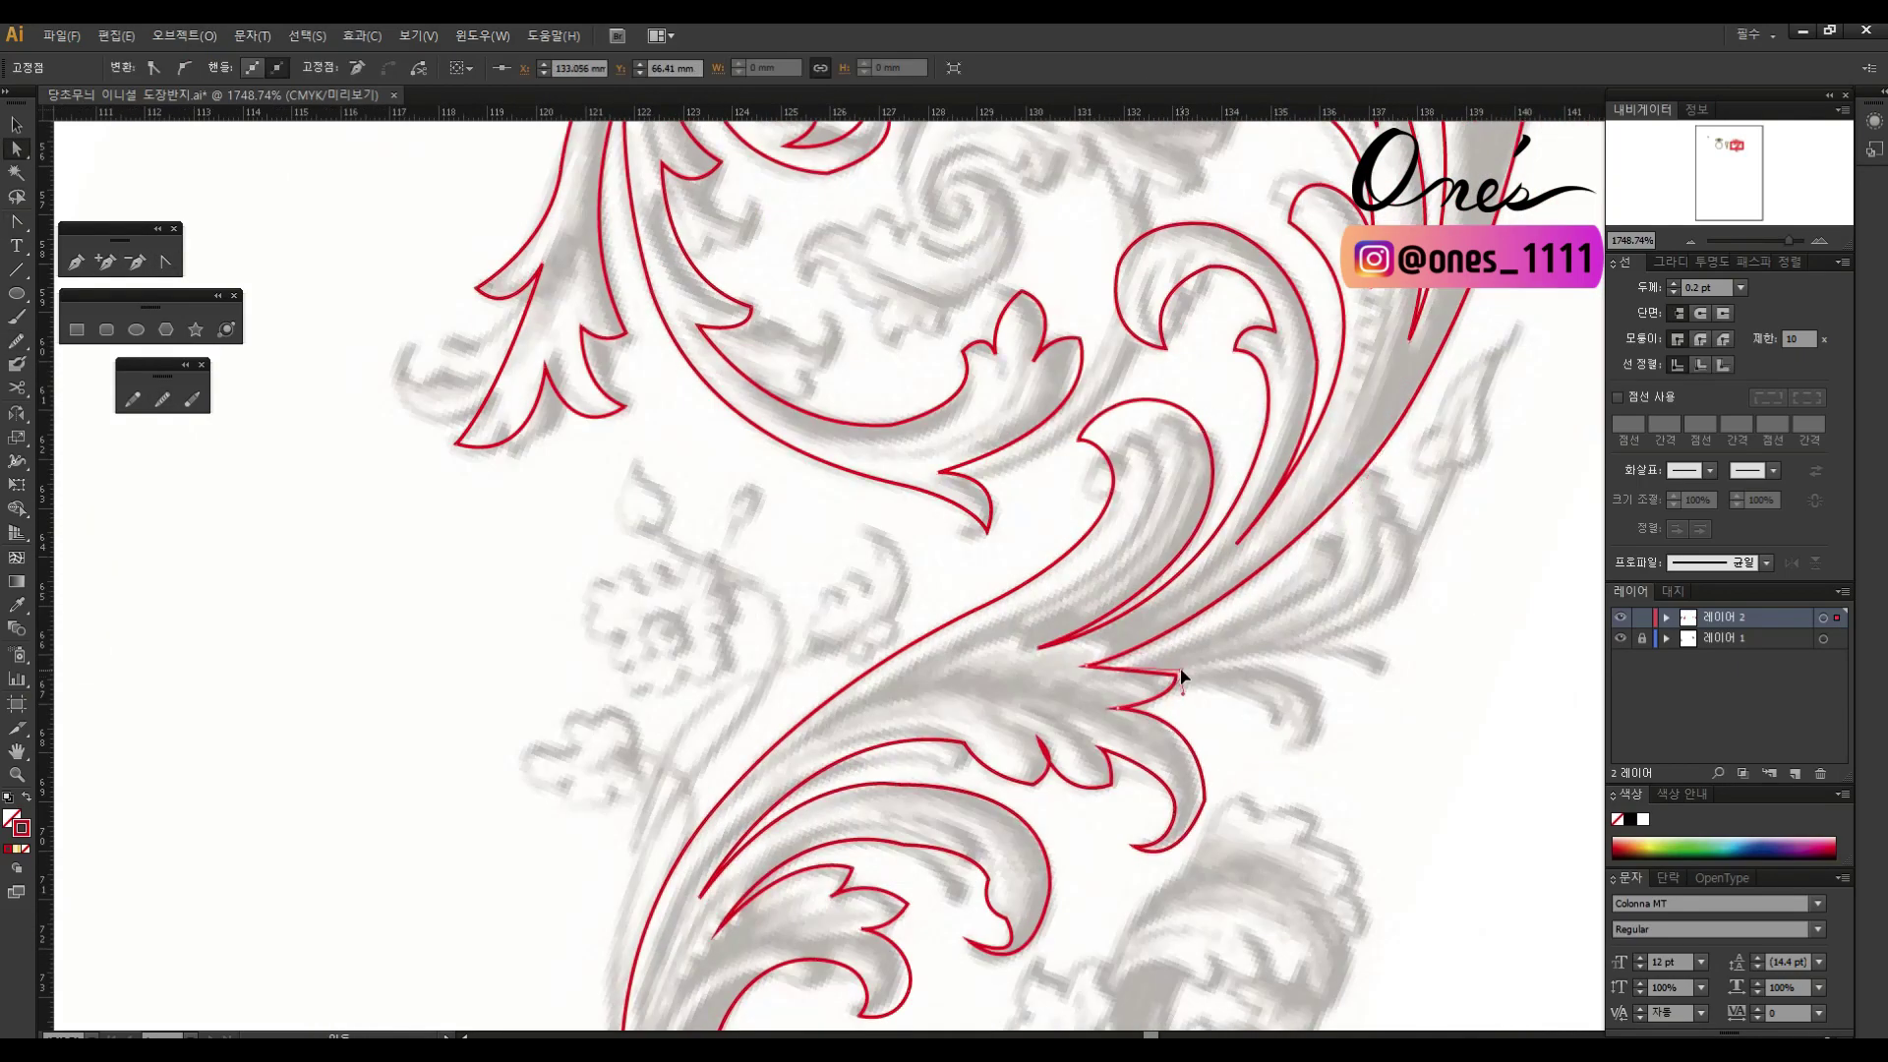
key(ctrl+0)
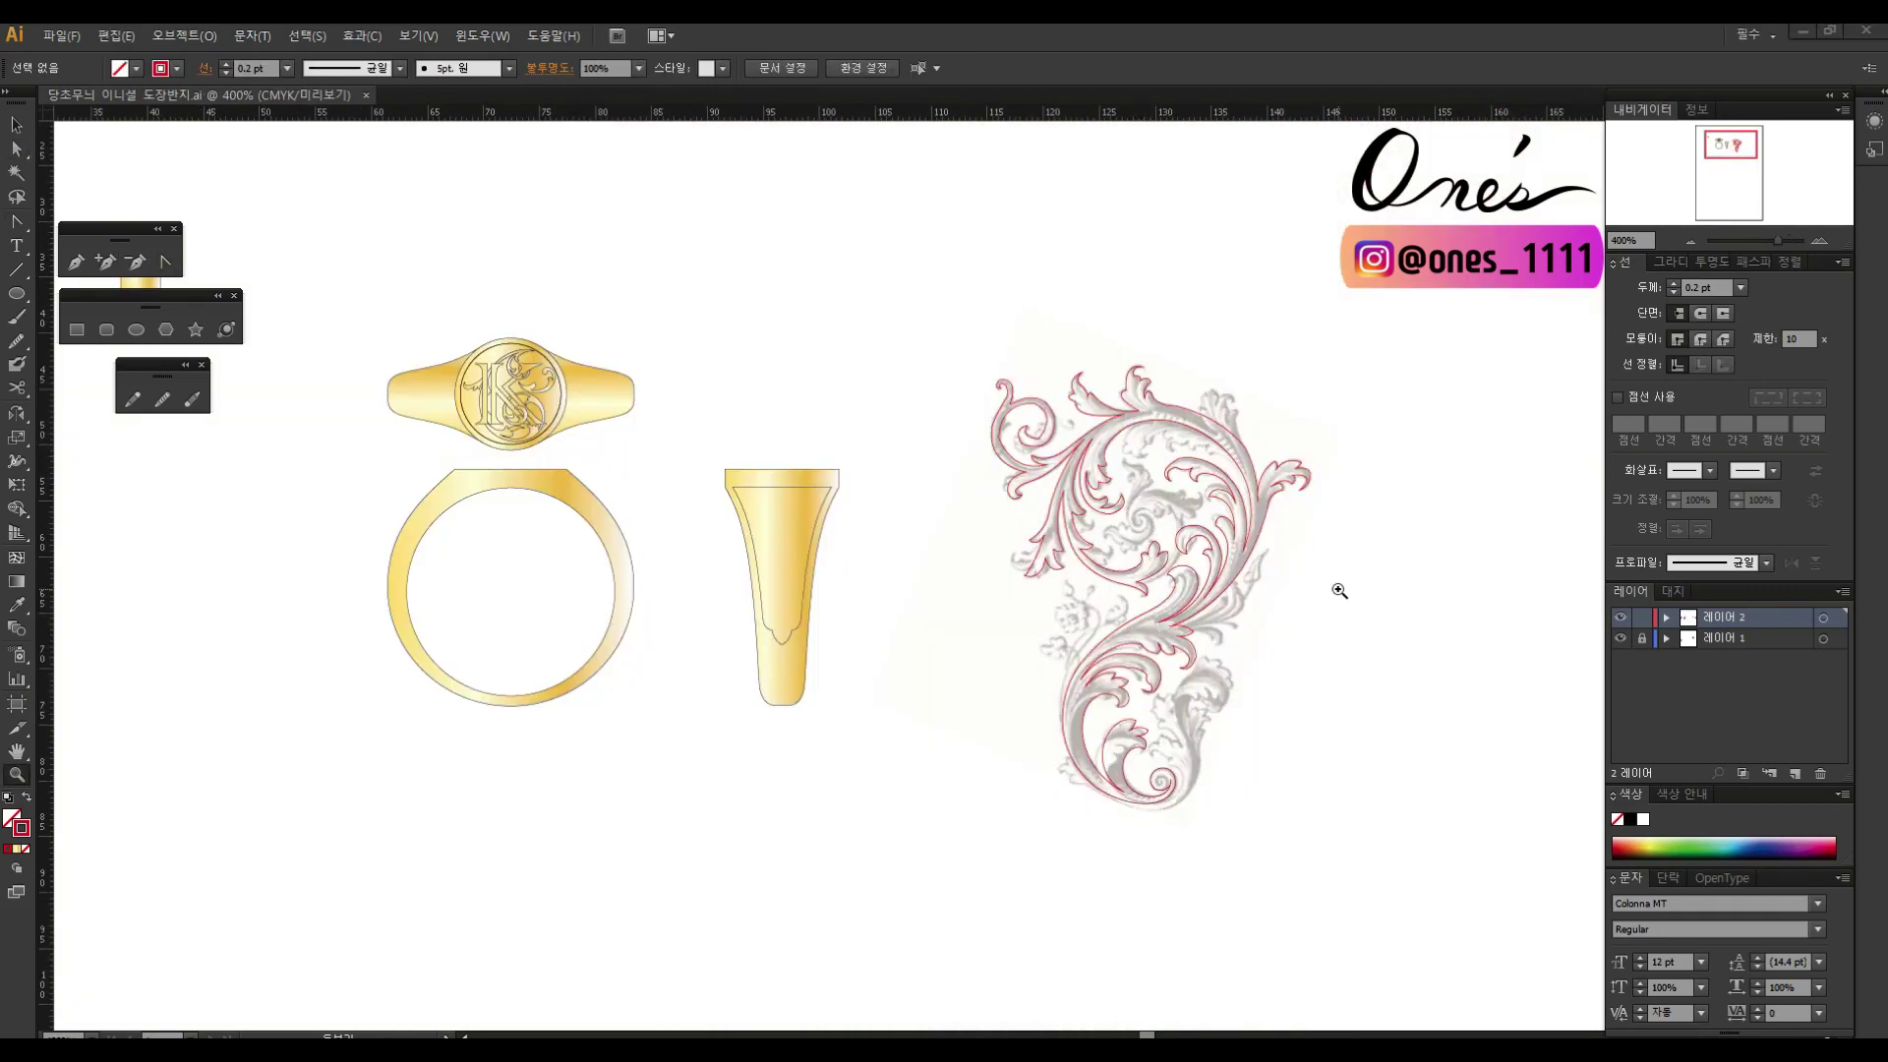
scroll(1340, 586, up, 10)
scroll(1011, 535, down, 2)
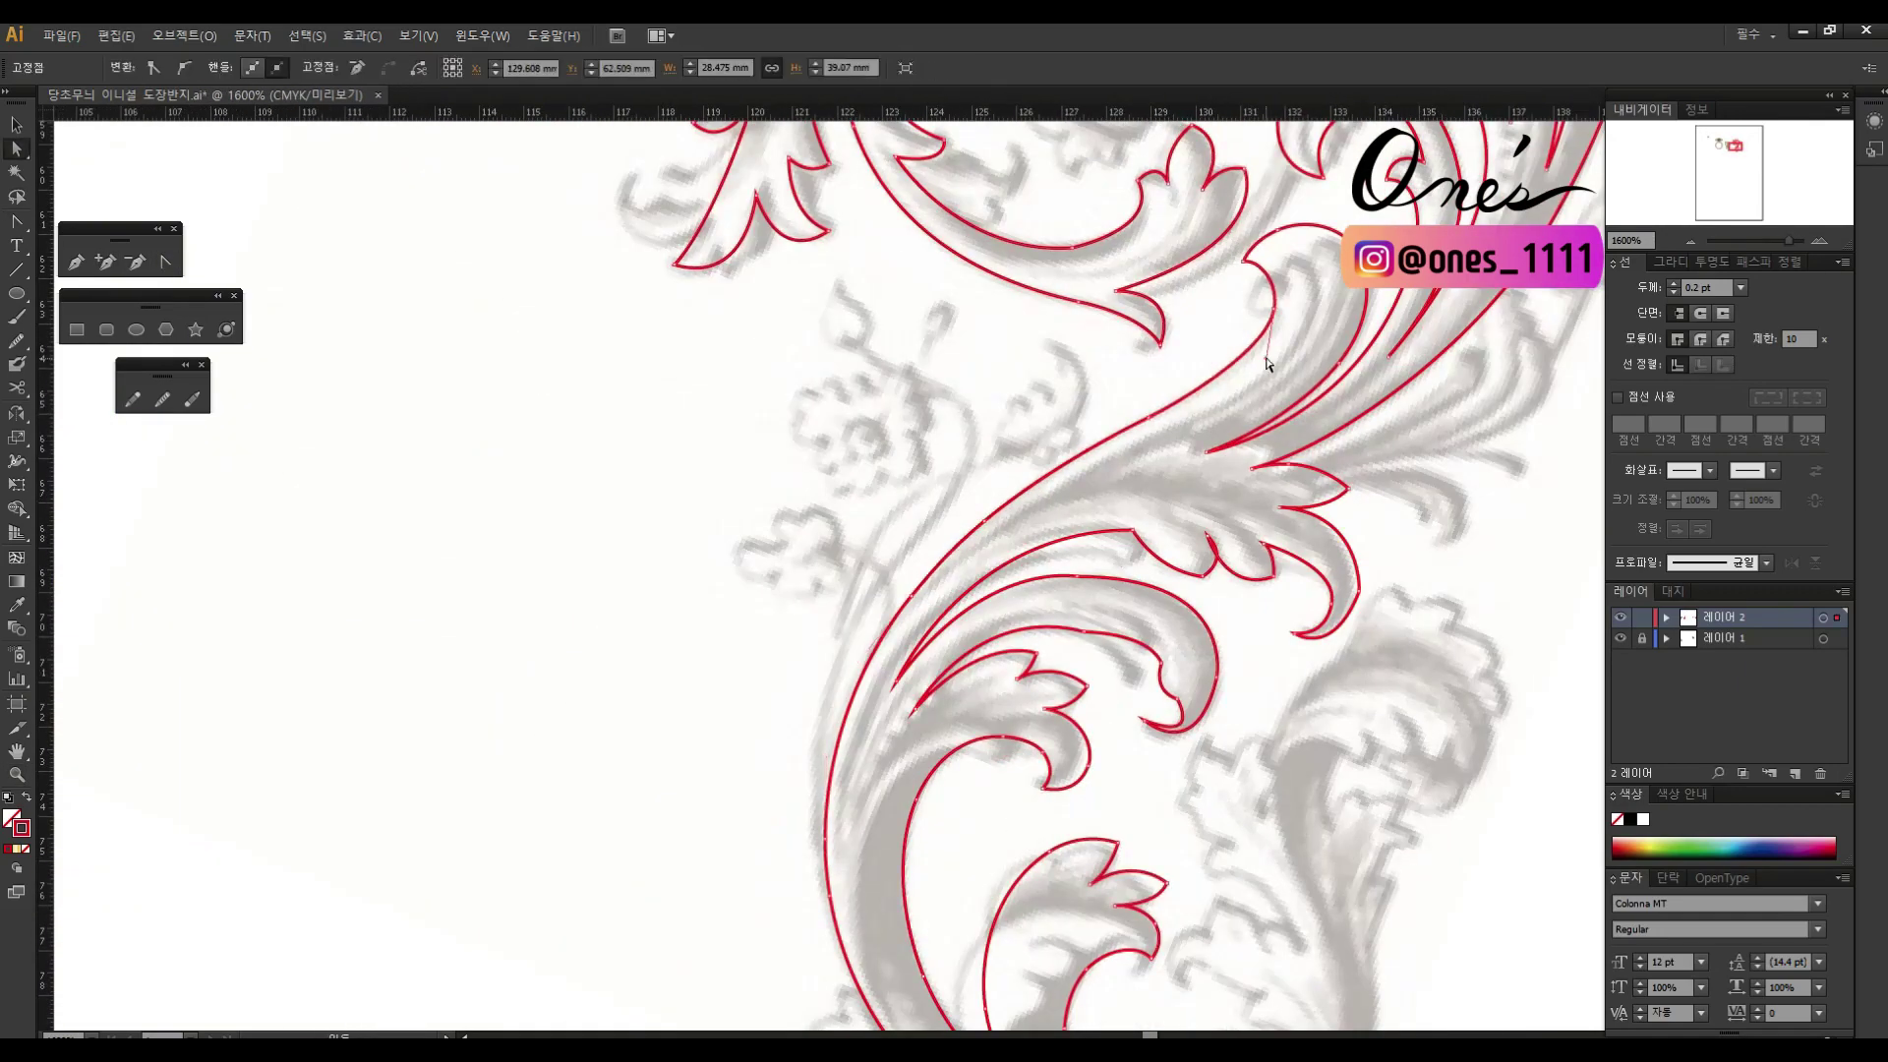
Step: Reshape the leaf edge curve by selecting and adjusting its anchors
click(1228, 541)
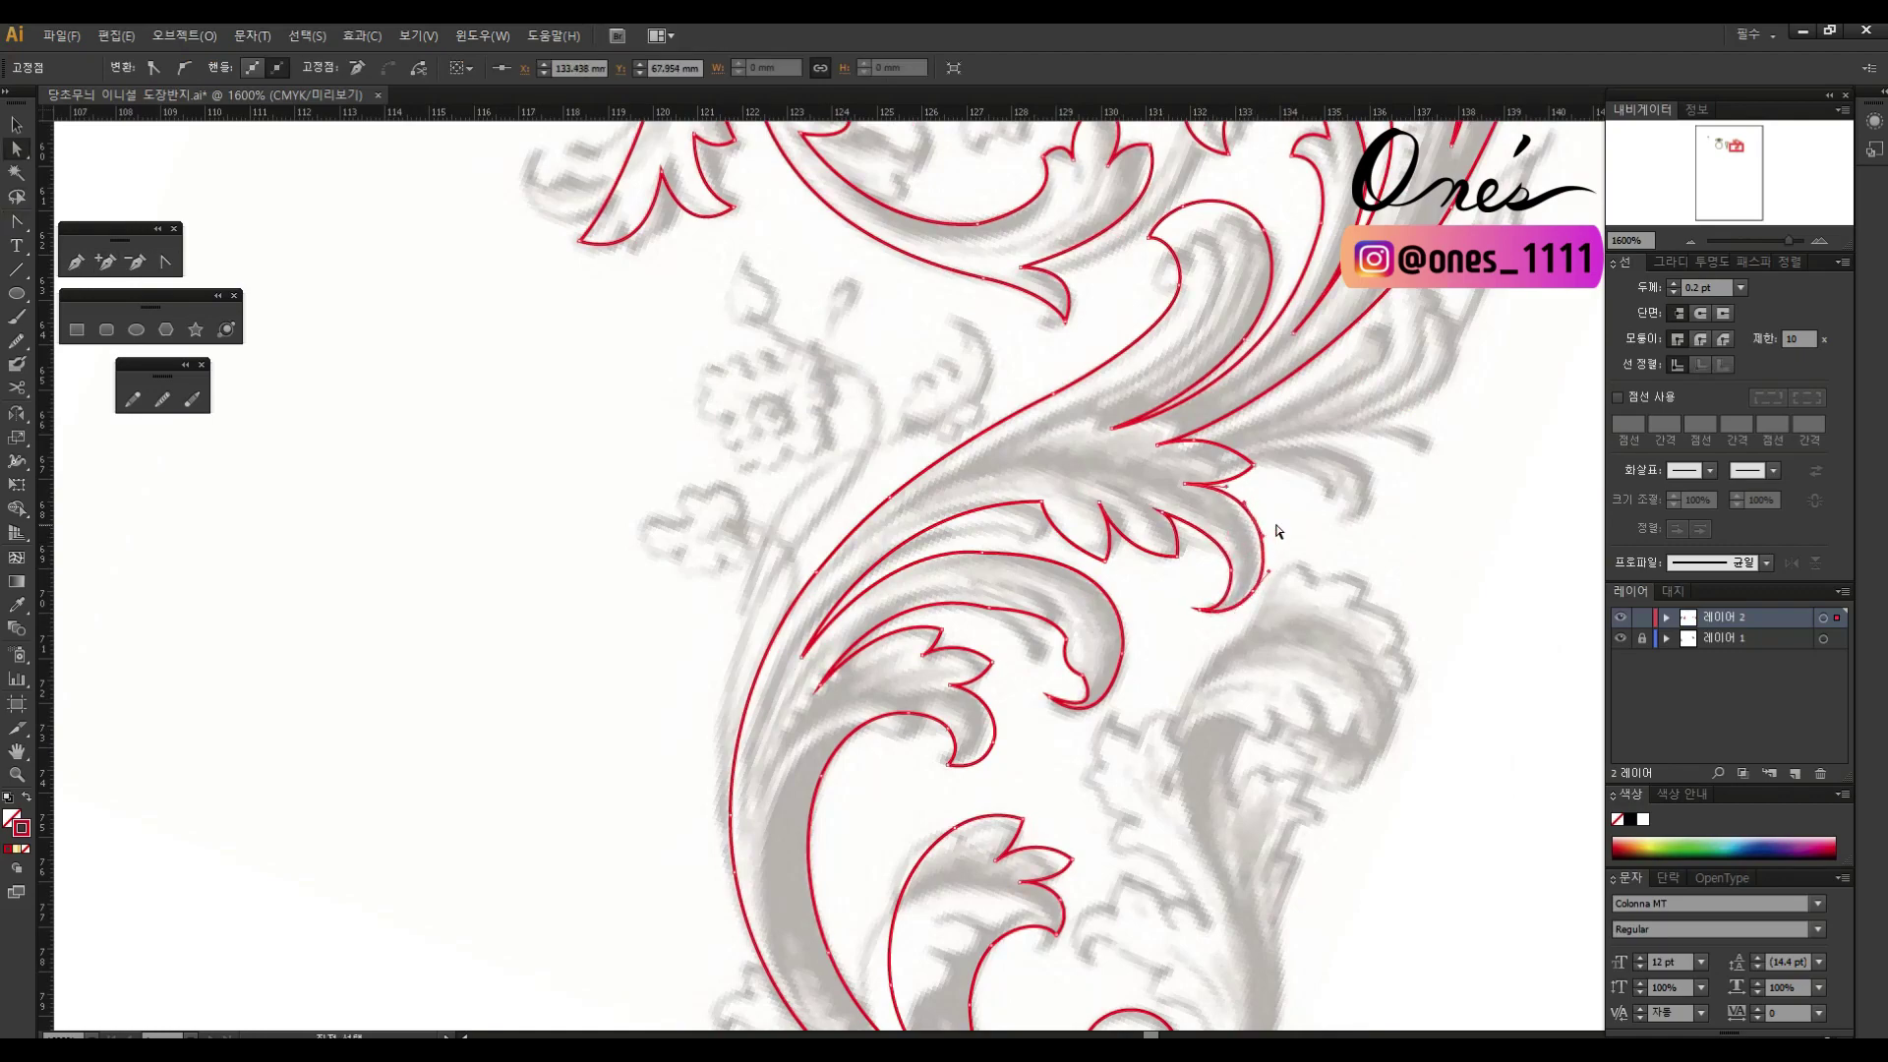
scroll(1235, 639, left, 3)
key(p)
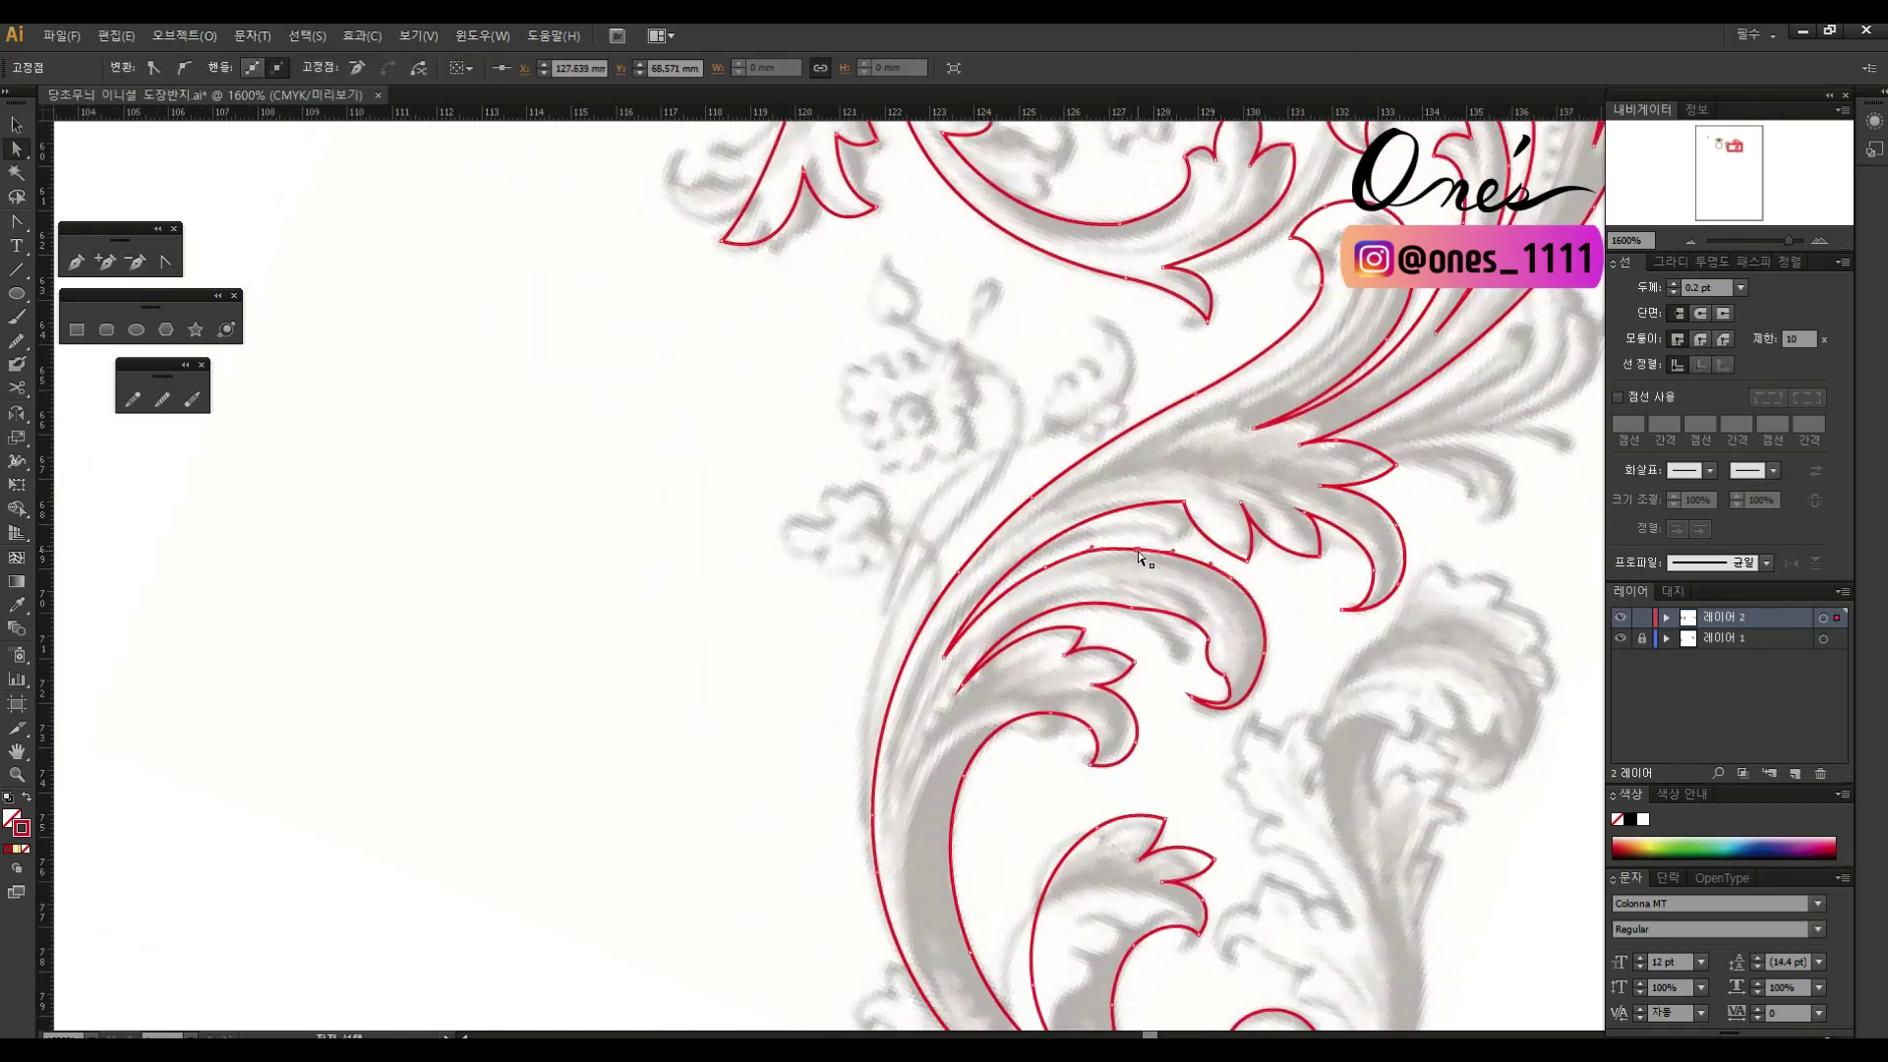
click(1067, 637)
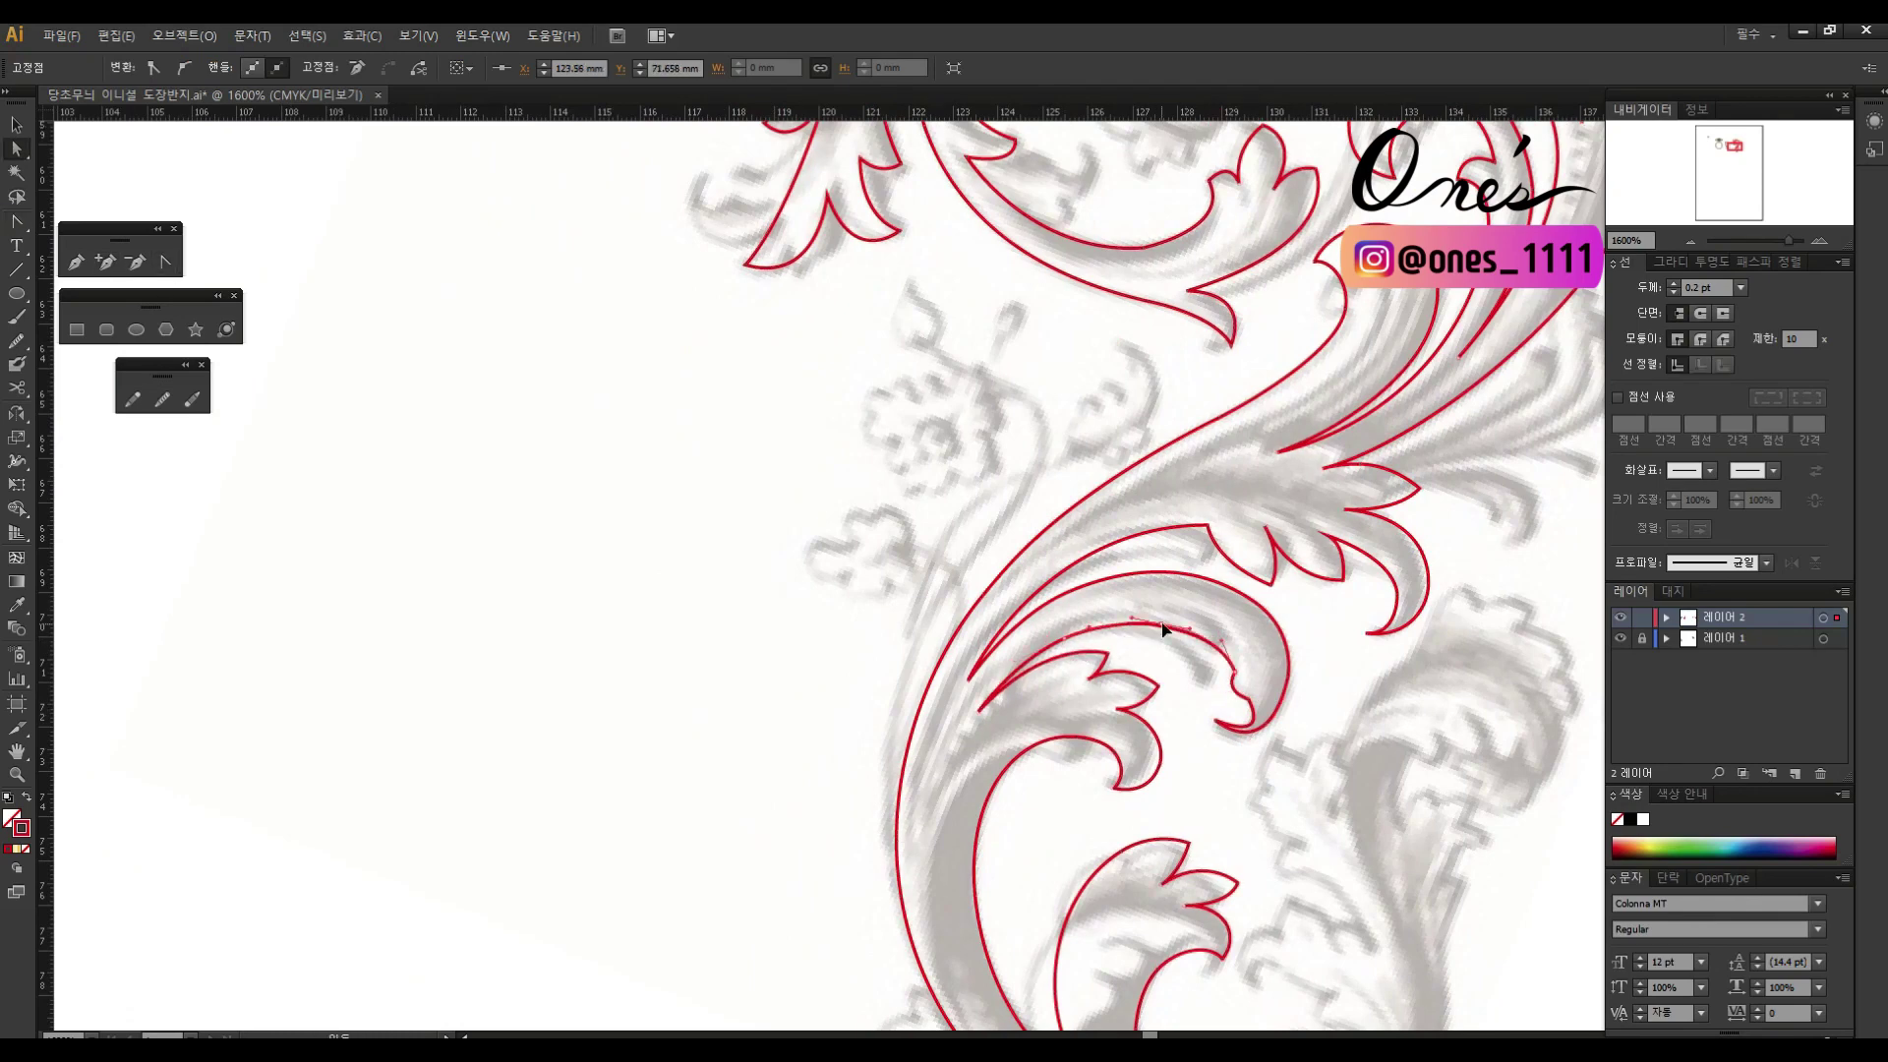
click(1251, 718)
click(1281, 726)
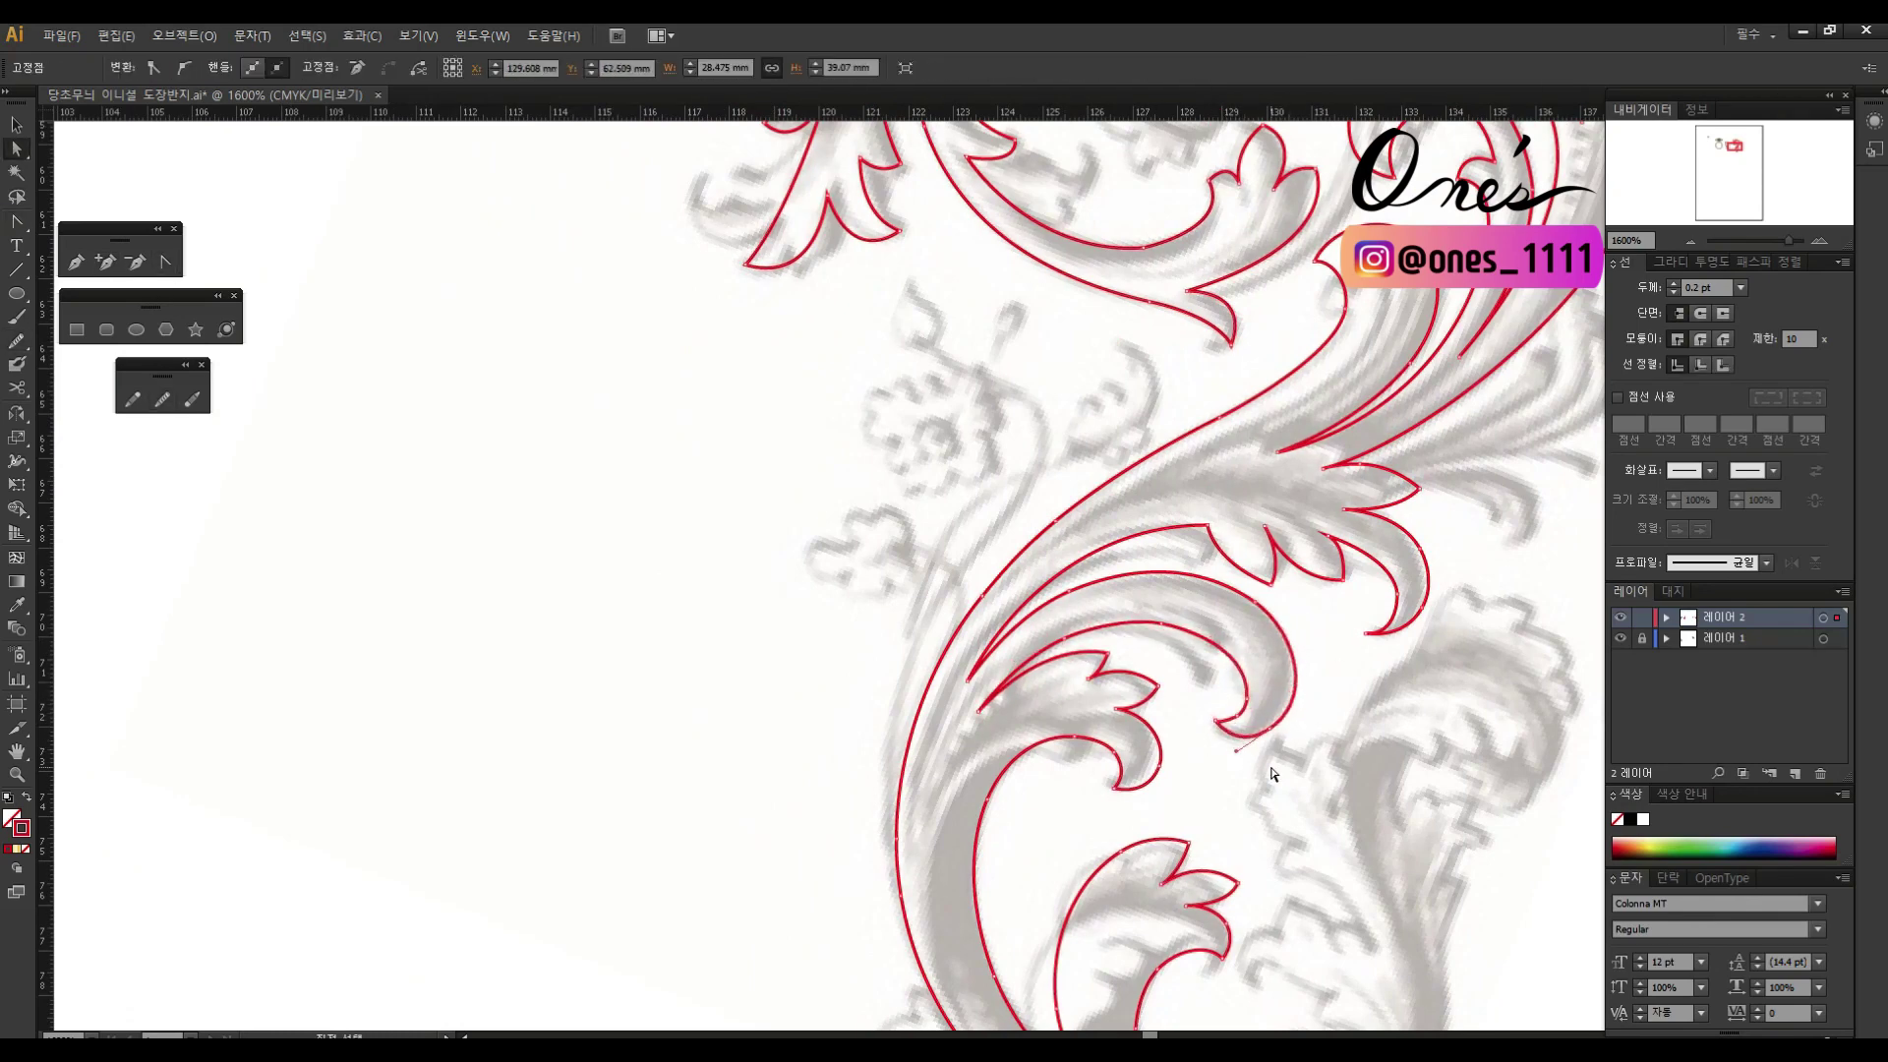
click(1294, 637)
scroll(1109, 666, down, 3)
click(1201, 641)
click(1216, 592)
scroll(1278, 550, right, 5)
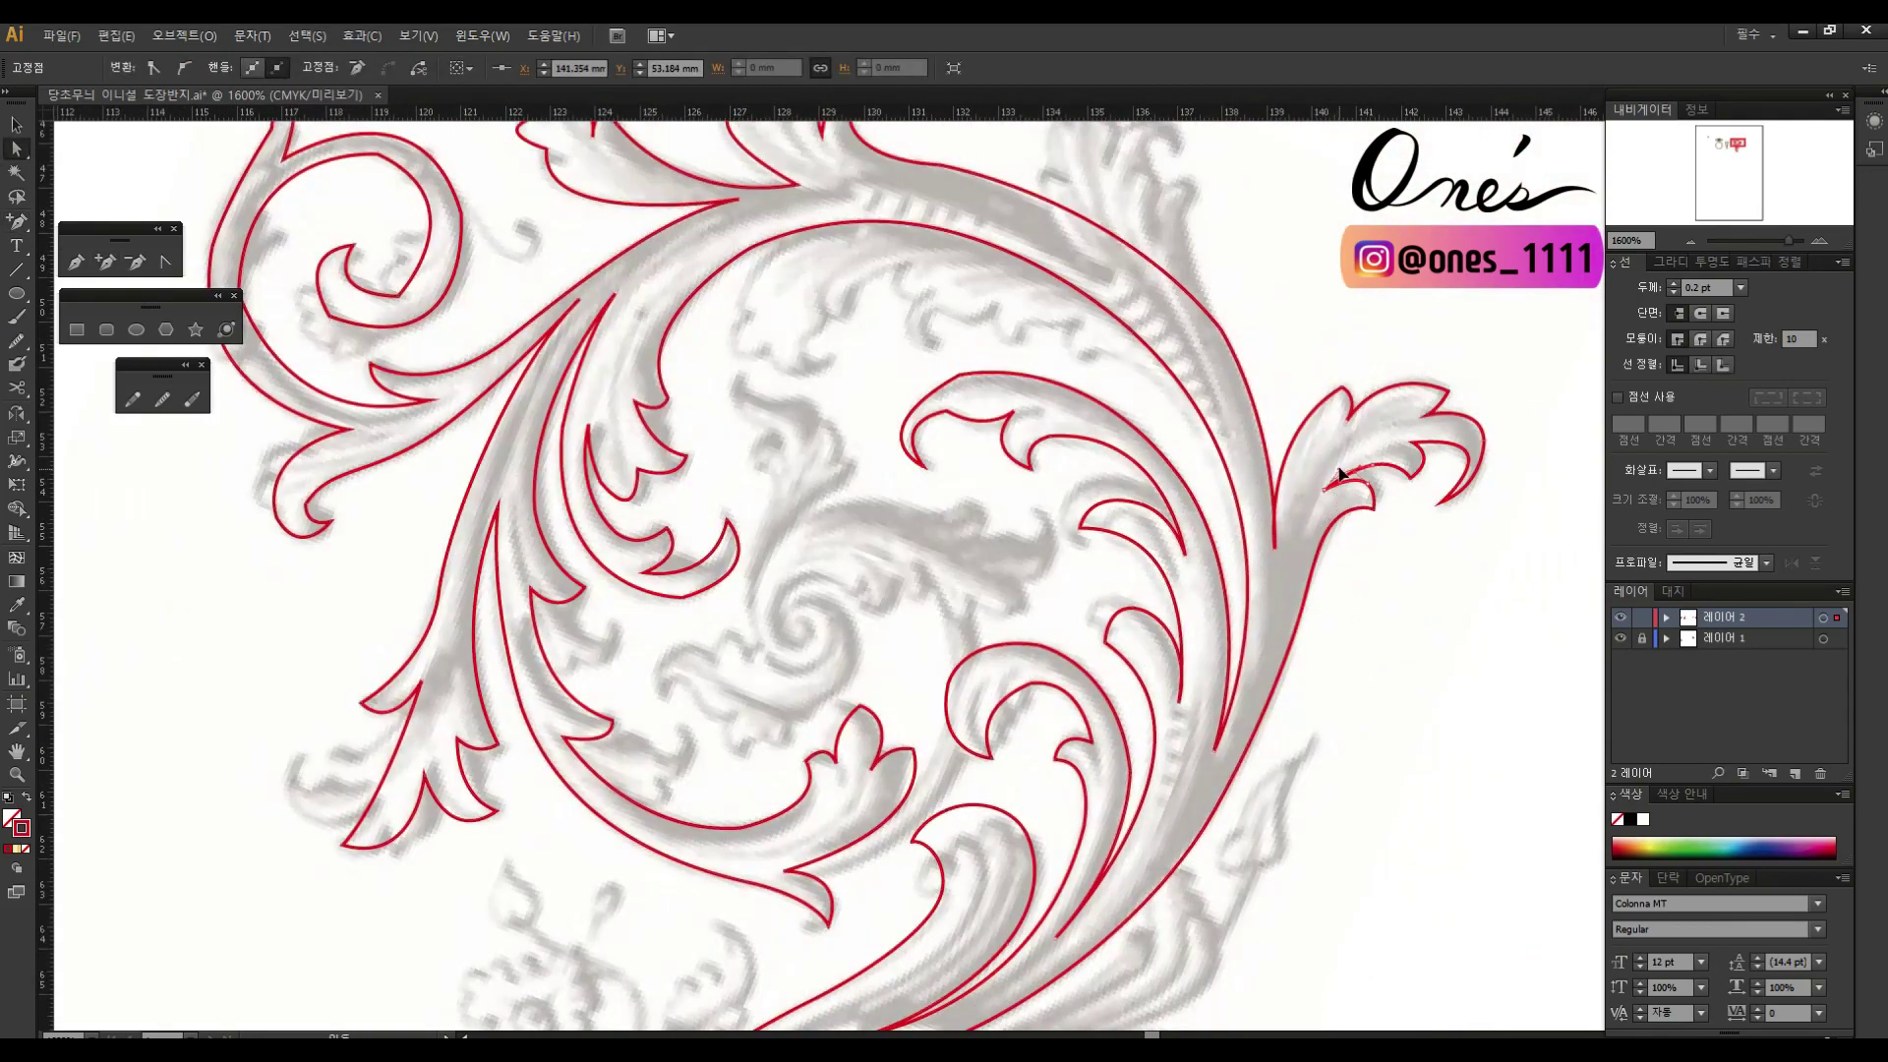
Step: Select segments on the upper scroll leaf and the large scroll arc
click(1413, 489)
scroll(1377, 551, up, 3)
scroll(1376, 551, right, 2)
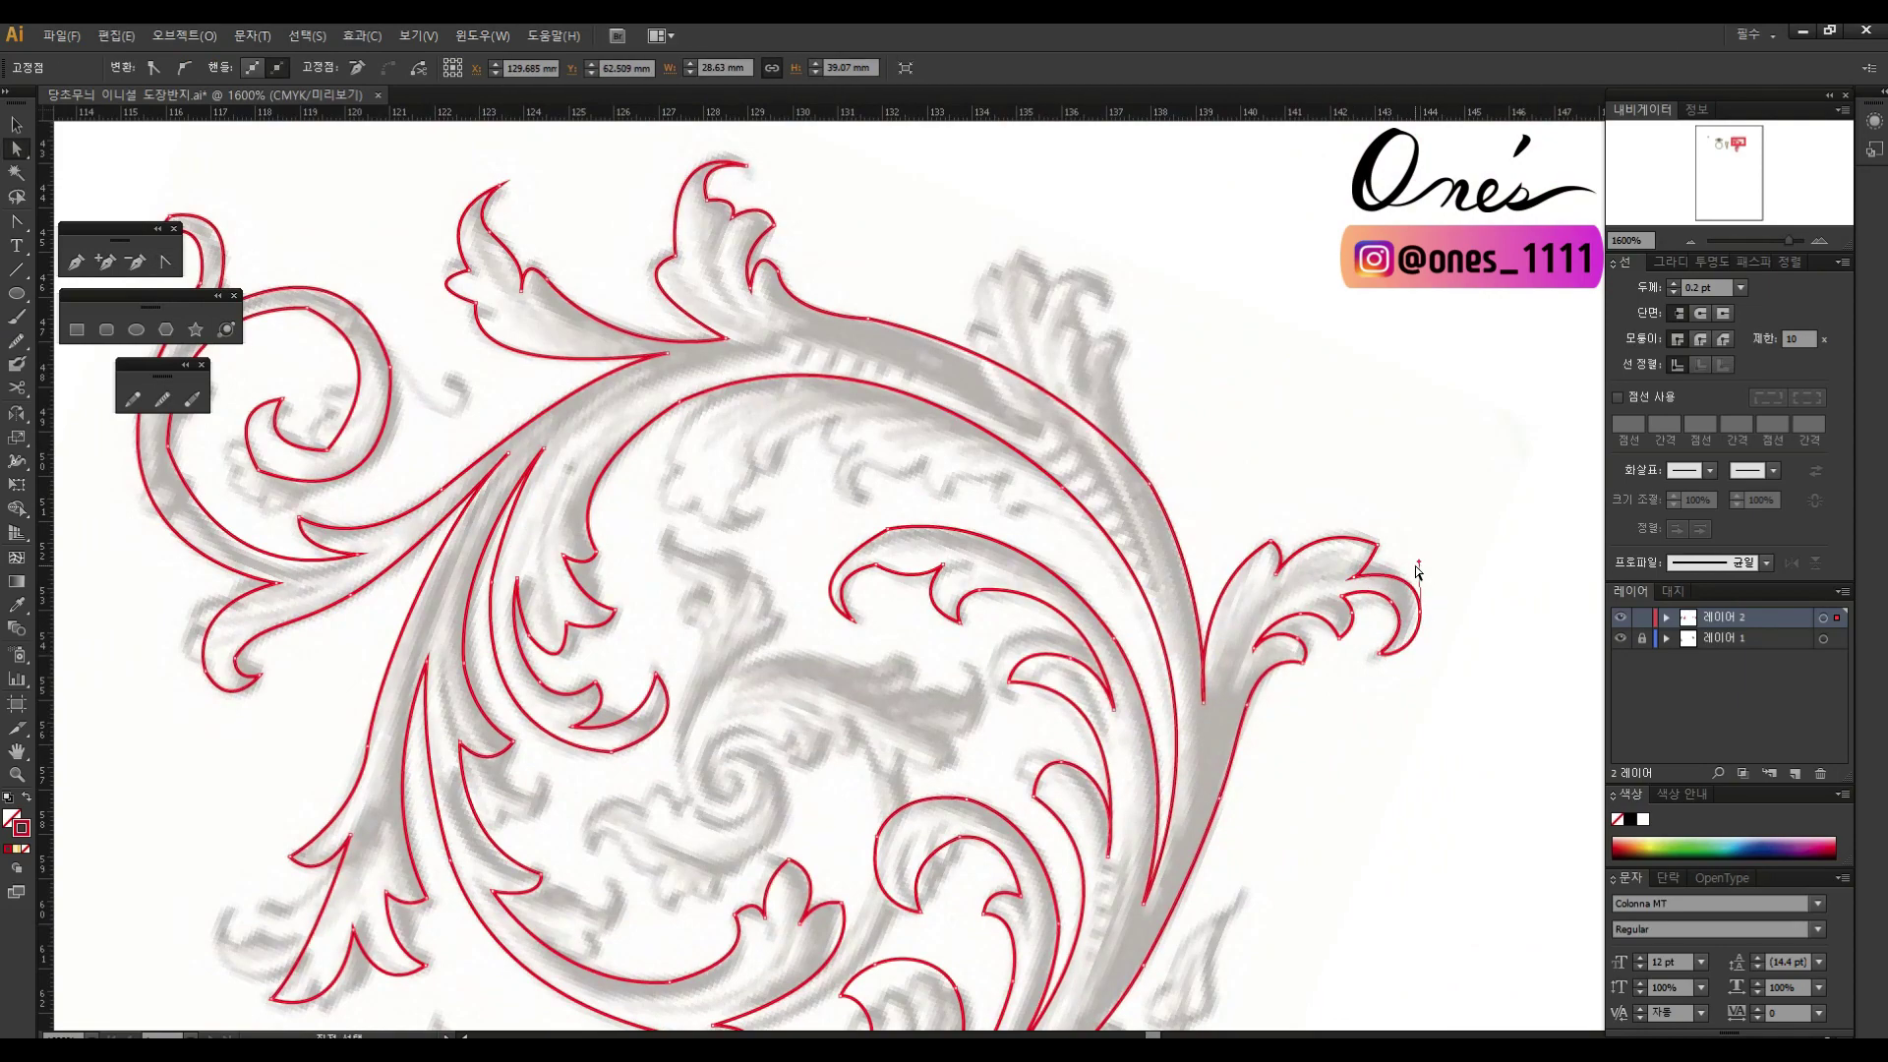
scroll(1417, 572, up, 2)
click(973, 468)
scroll(1226, 545, up, 3)
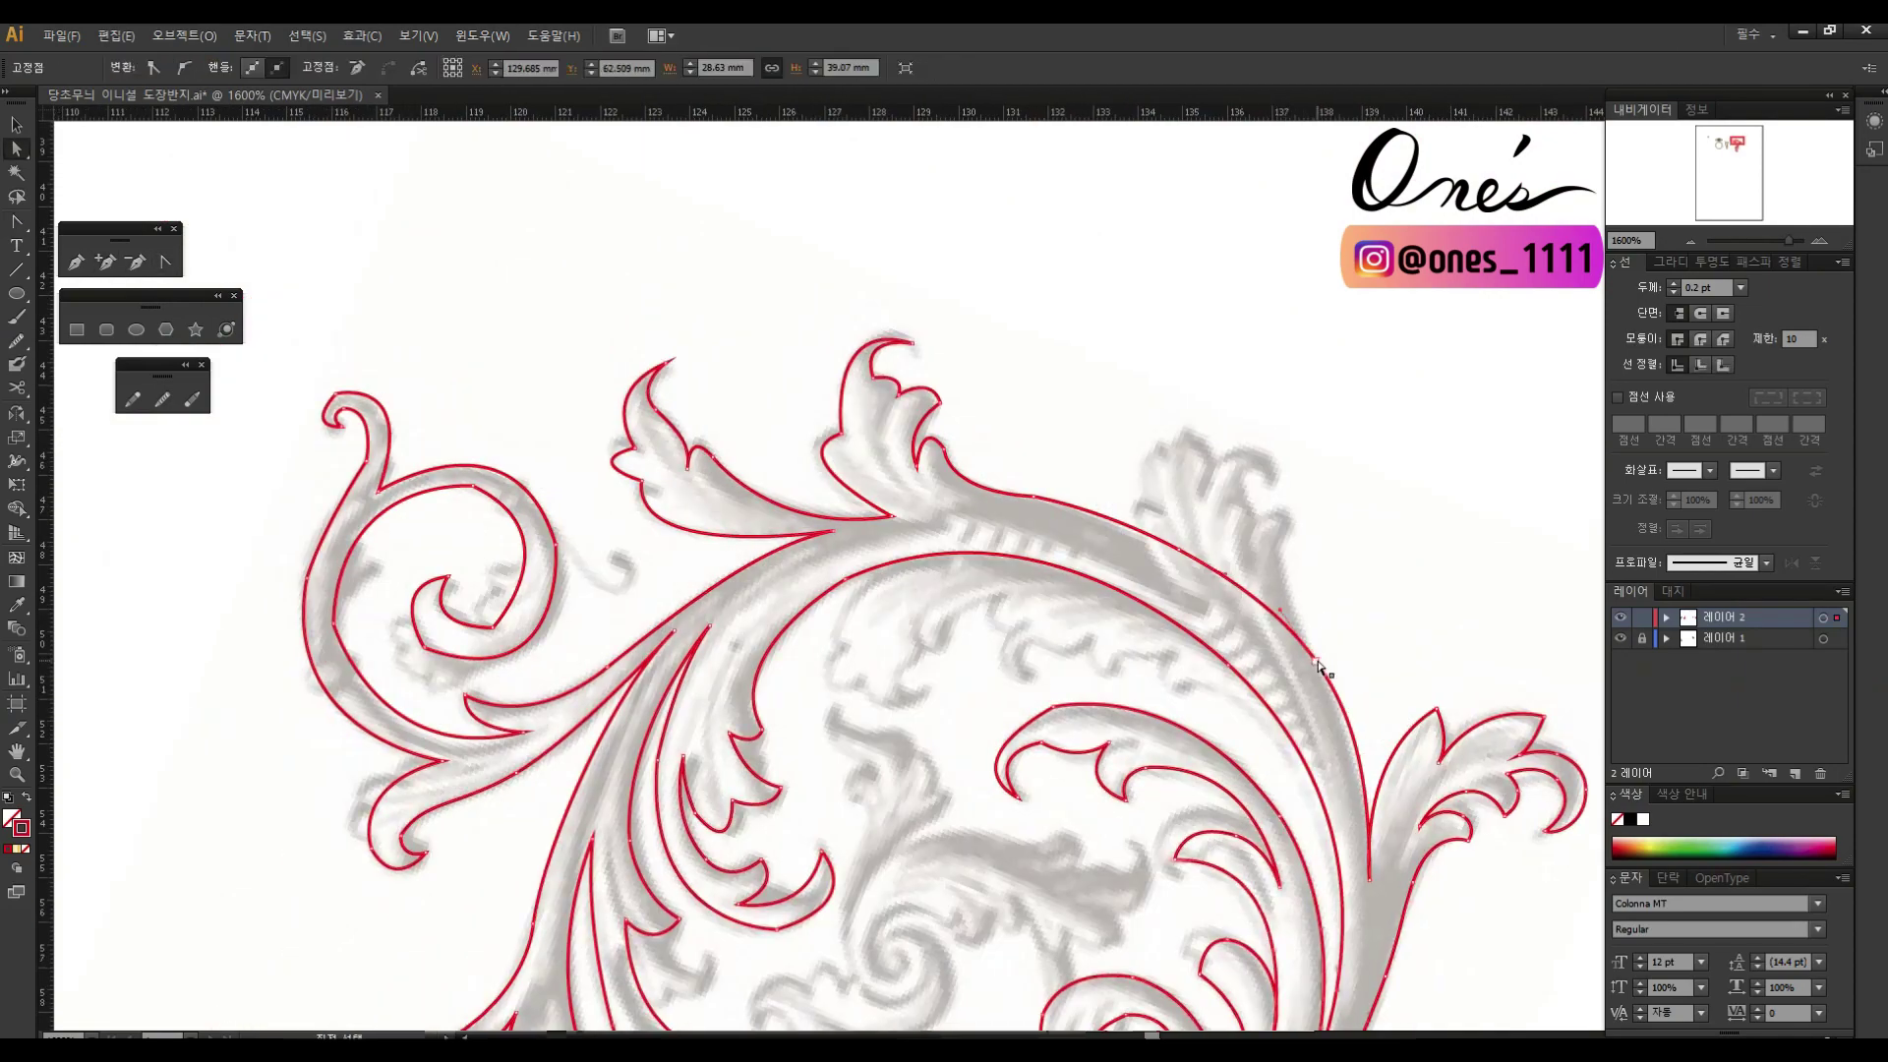
scroll(1388, 779, left, 5)
Step: Reshape the top leaf curl to match the grey reference sketch
click(1123, 558)
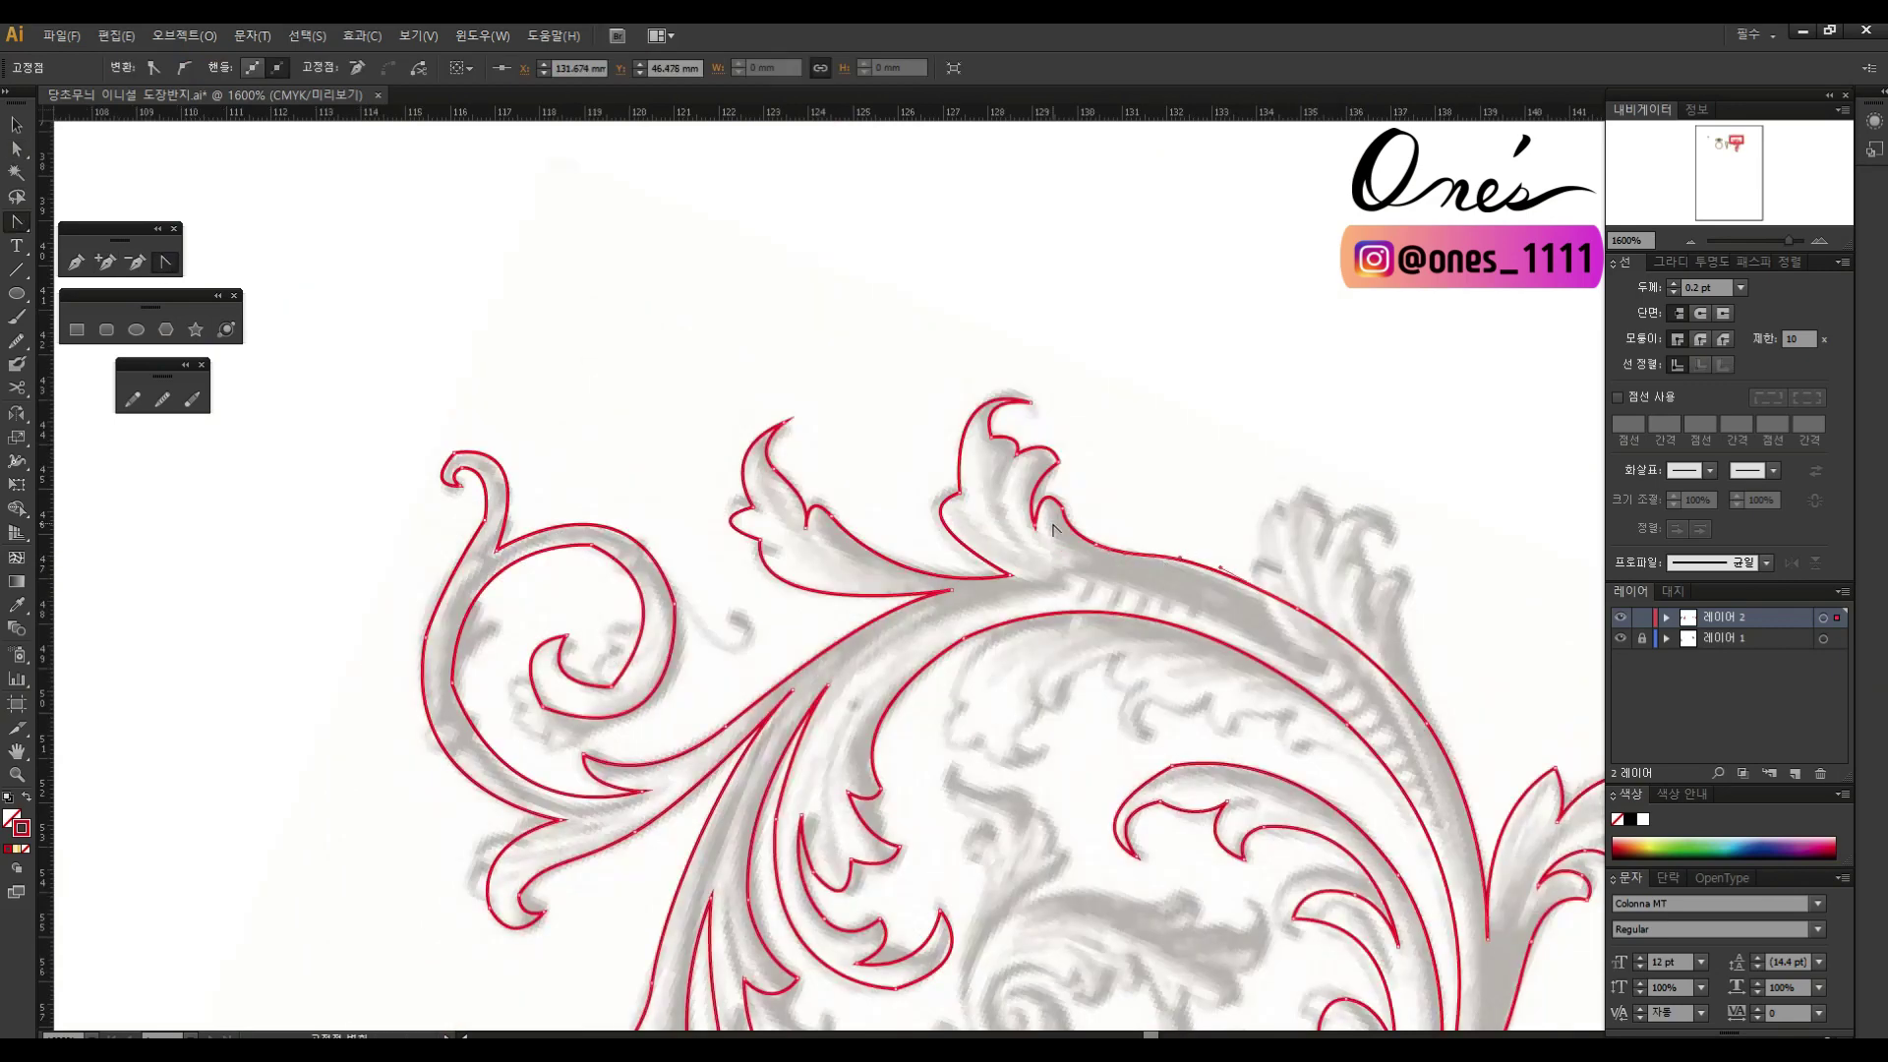
scroll(1306, 622, up, 2)
scroll(1306, 622, left, 3)
click(1103, 622)
click(1220, 600)
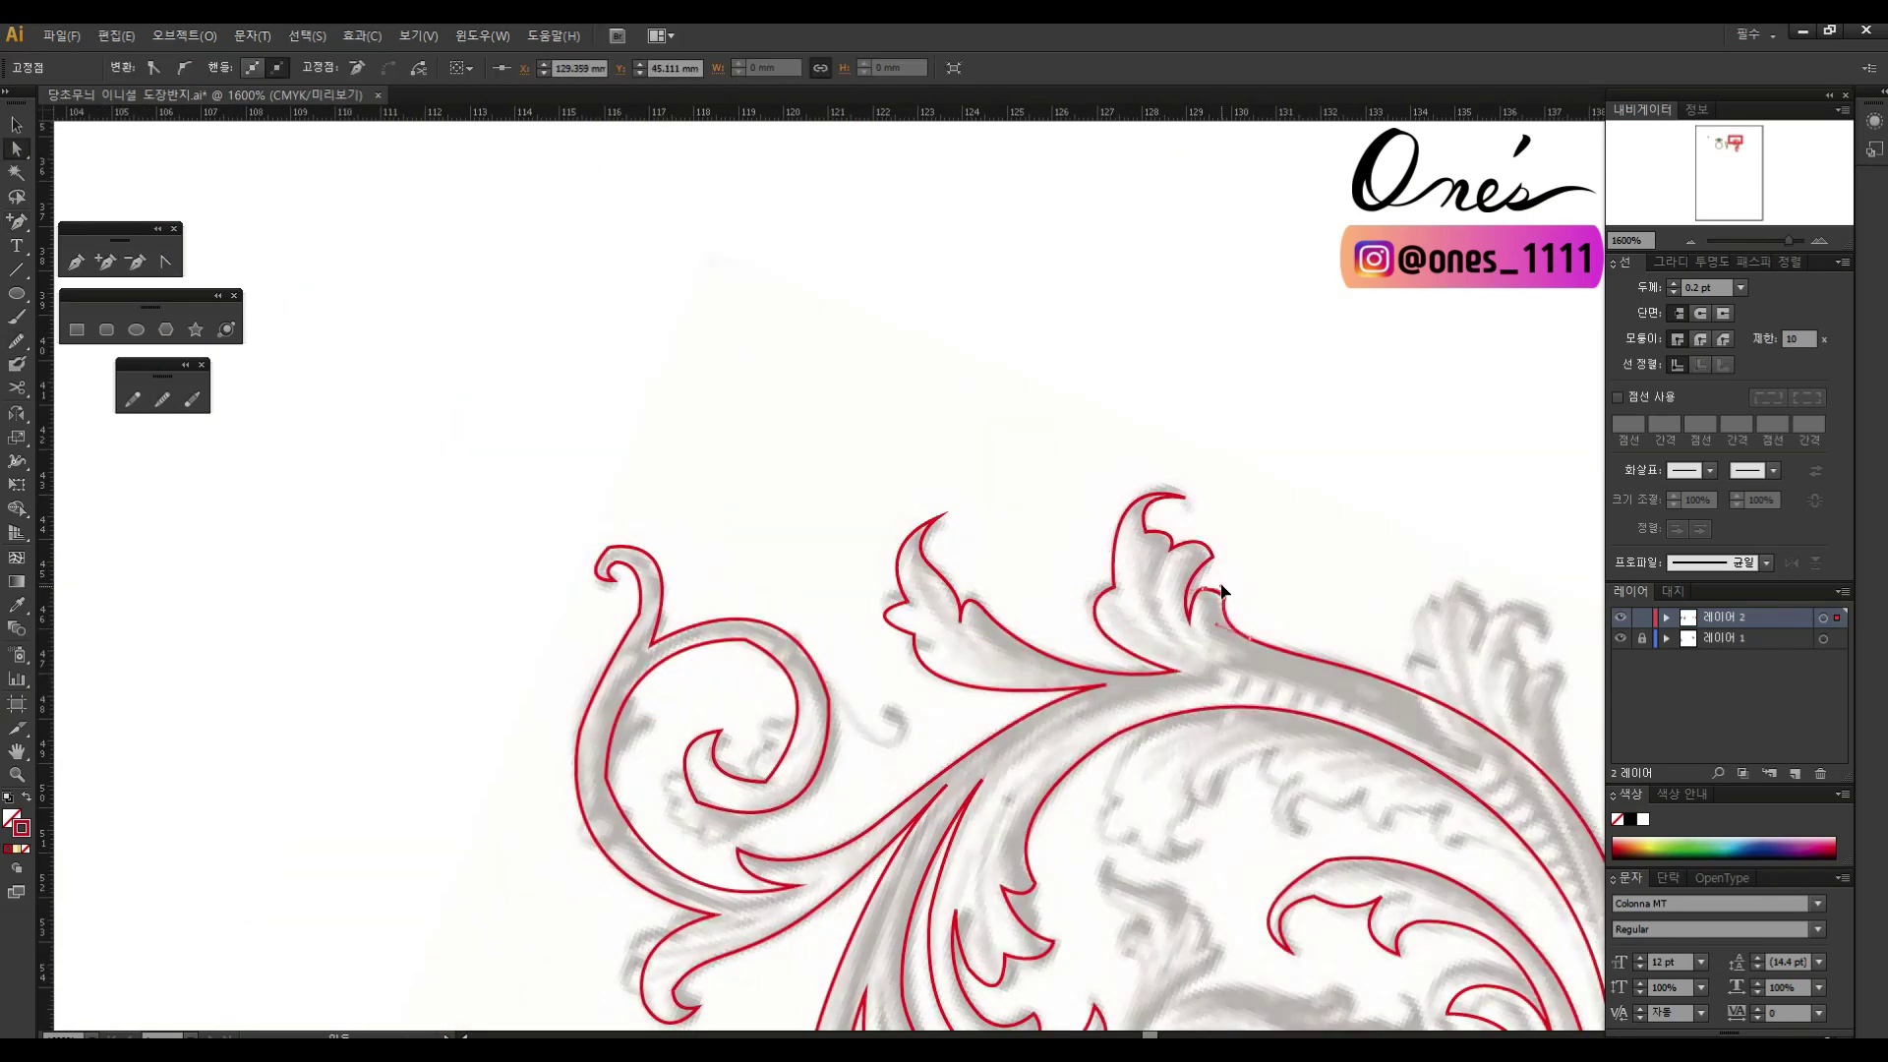
drag(1185, 499, 1111, 521)
scroll(1159, 651, down, 3)
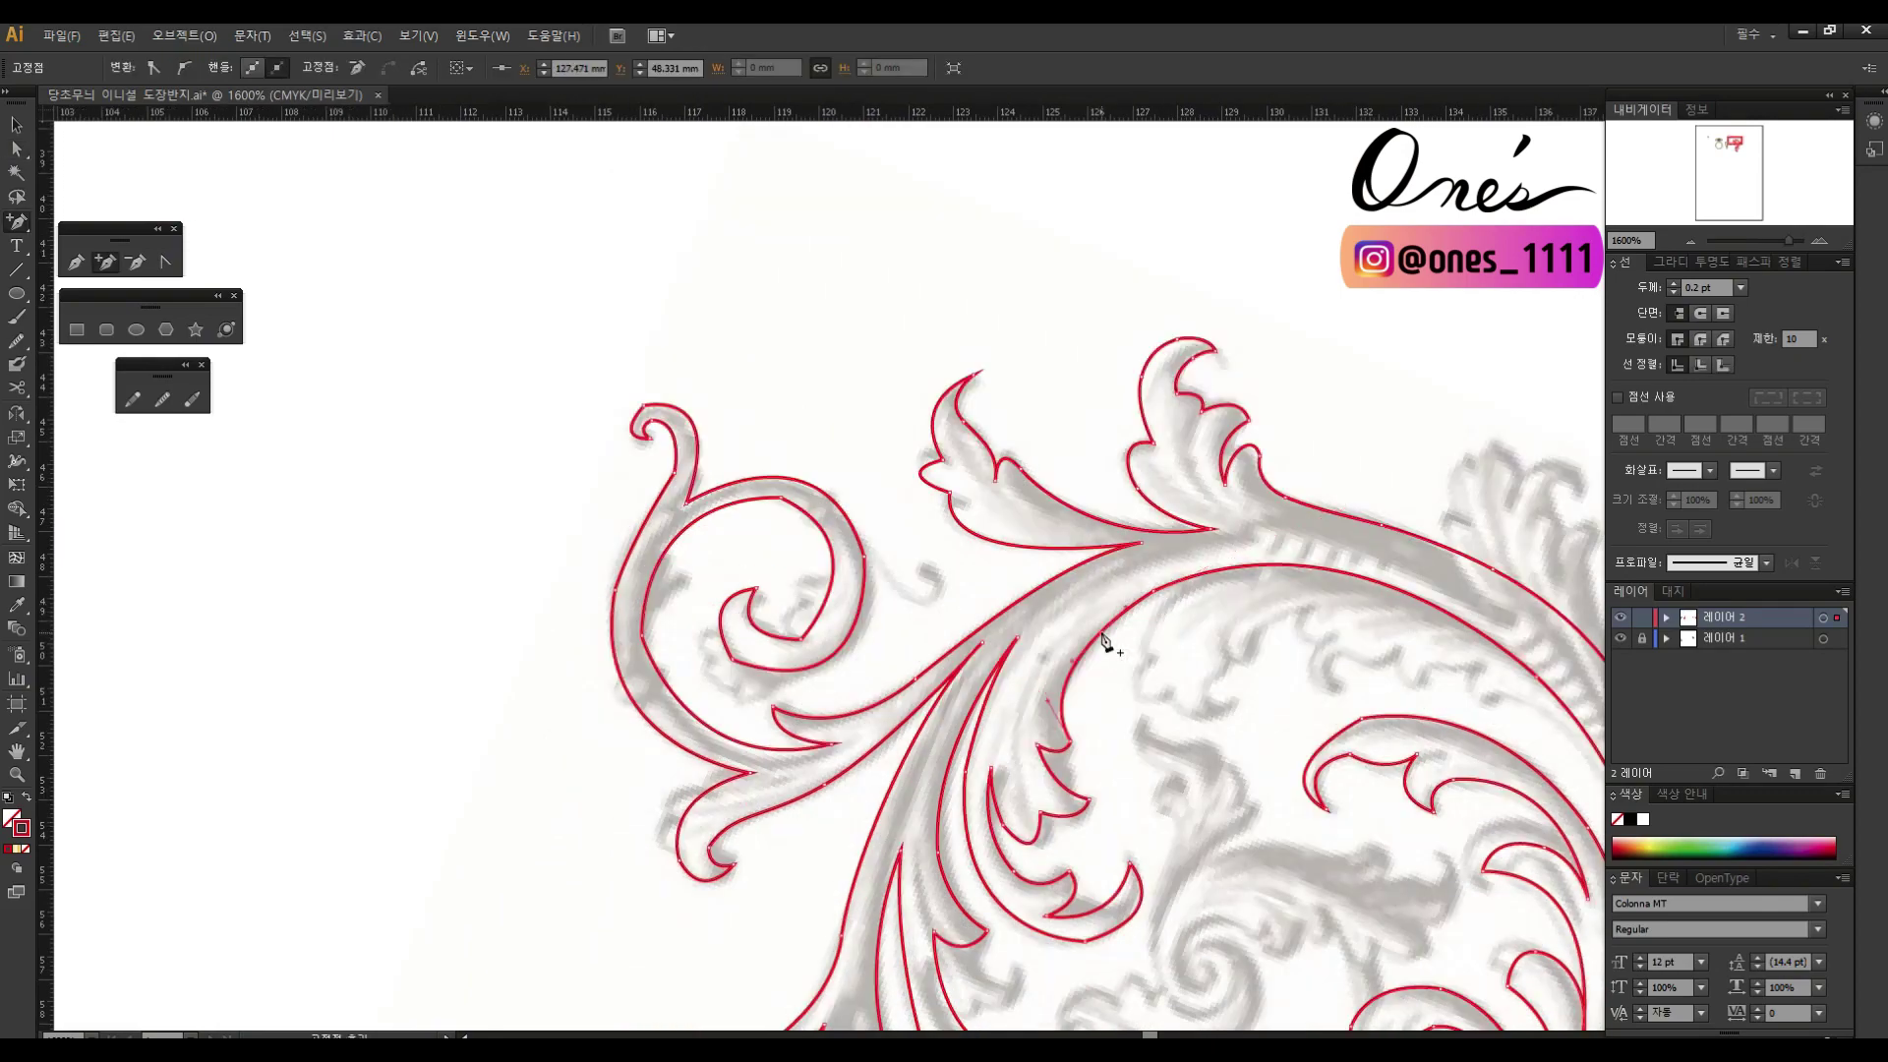
scroll(1158, 651, left, 3)
scroll(1164, 629, down, 2)
click(1164, 629)
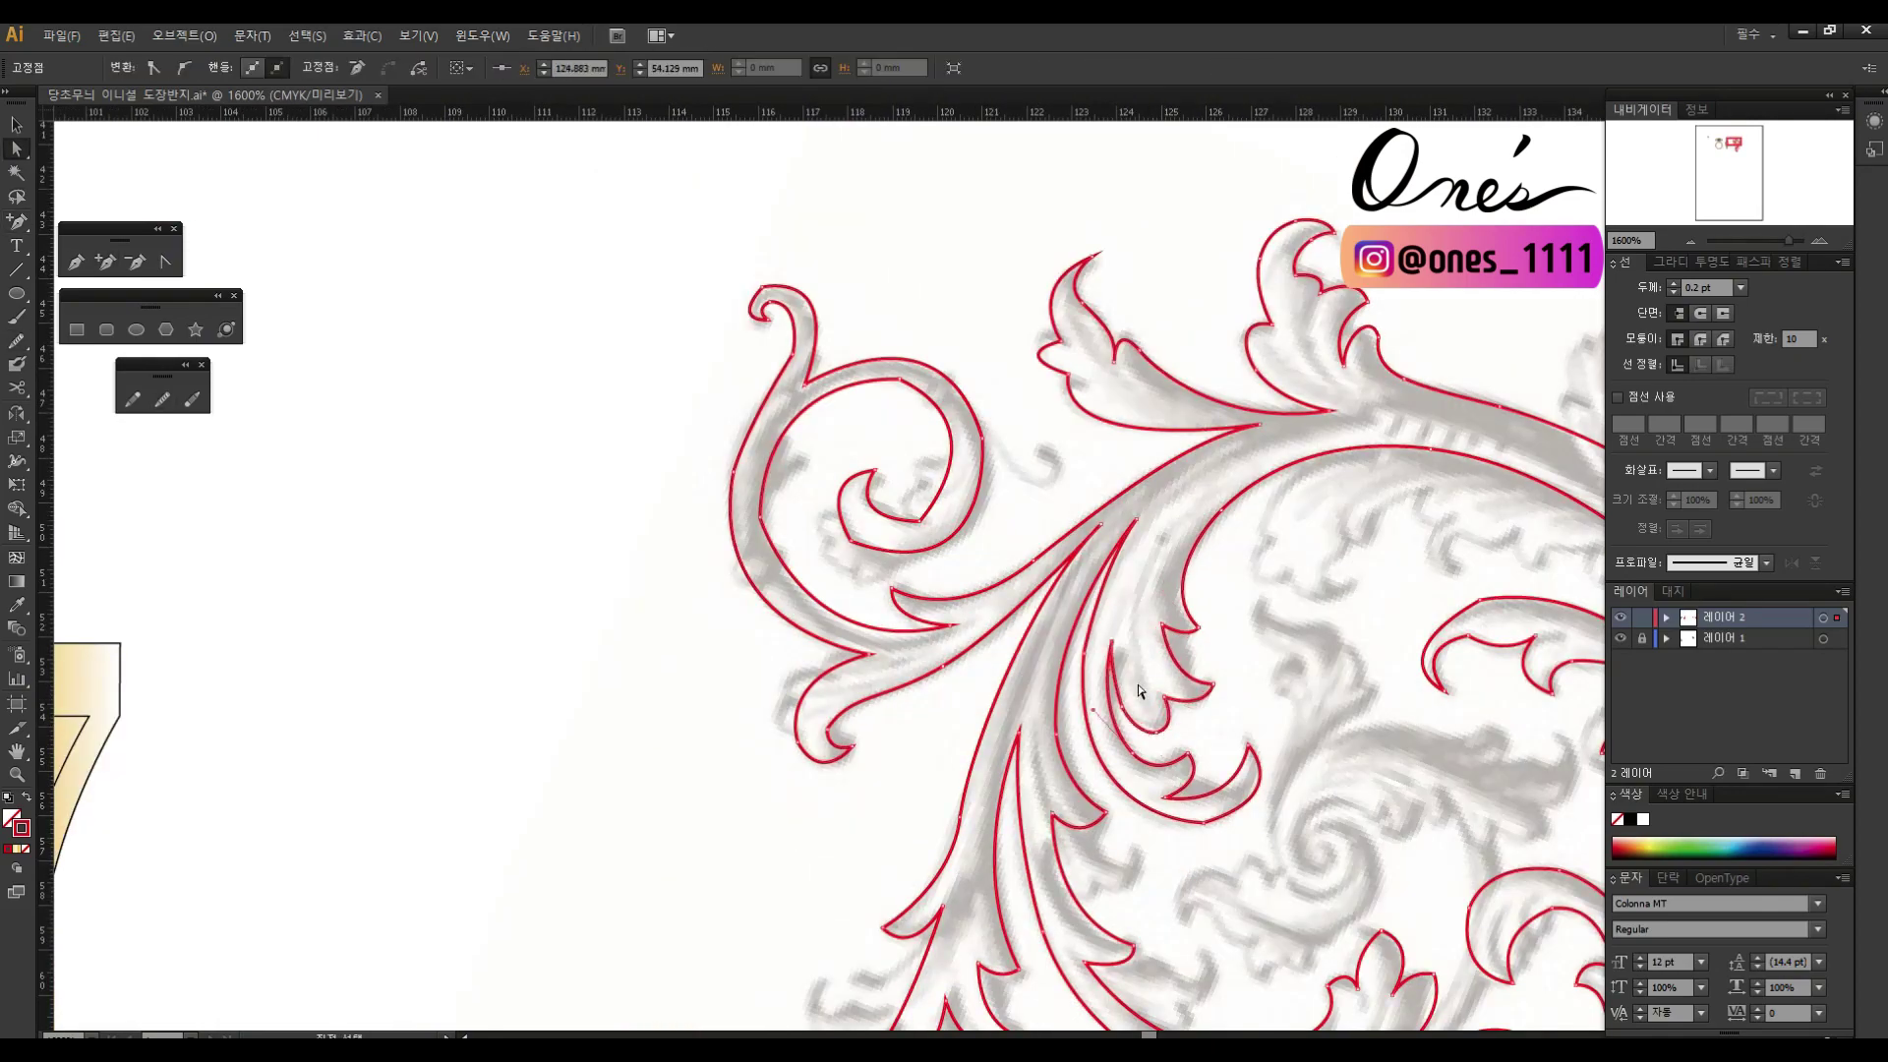
Step: Pan across the traced scroll to review the red outline and deselect the paths
scroll(1114, 651, up, 3)
scroll(1116, 644, left, 1)
scroll(1161, 688, up, 1)
scroll(1141, 703, left, 1)
key(plus)
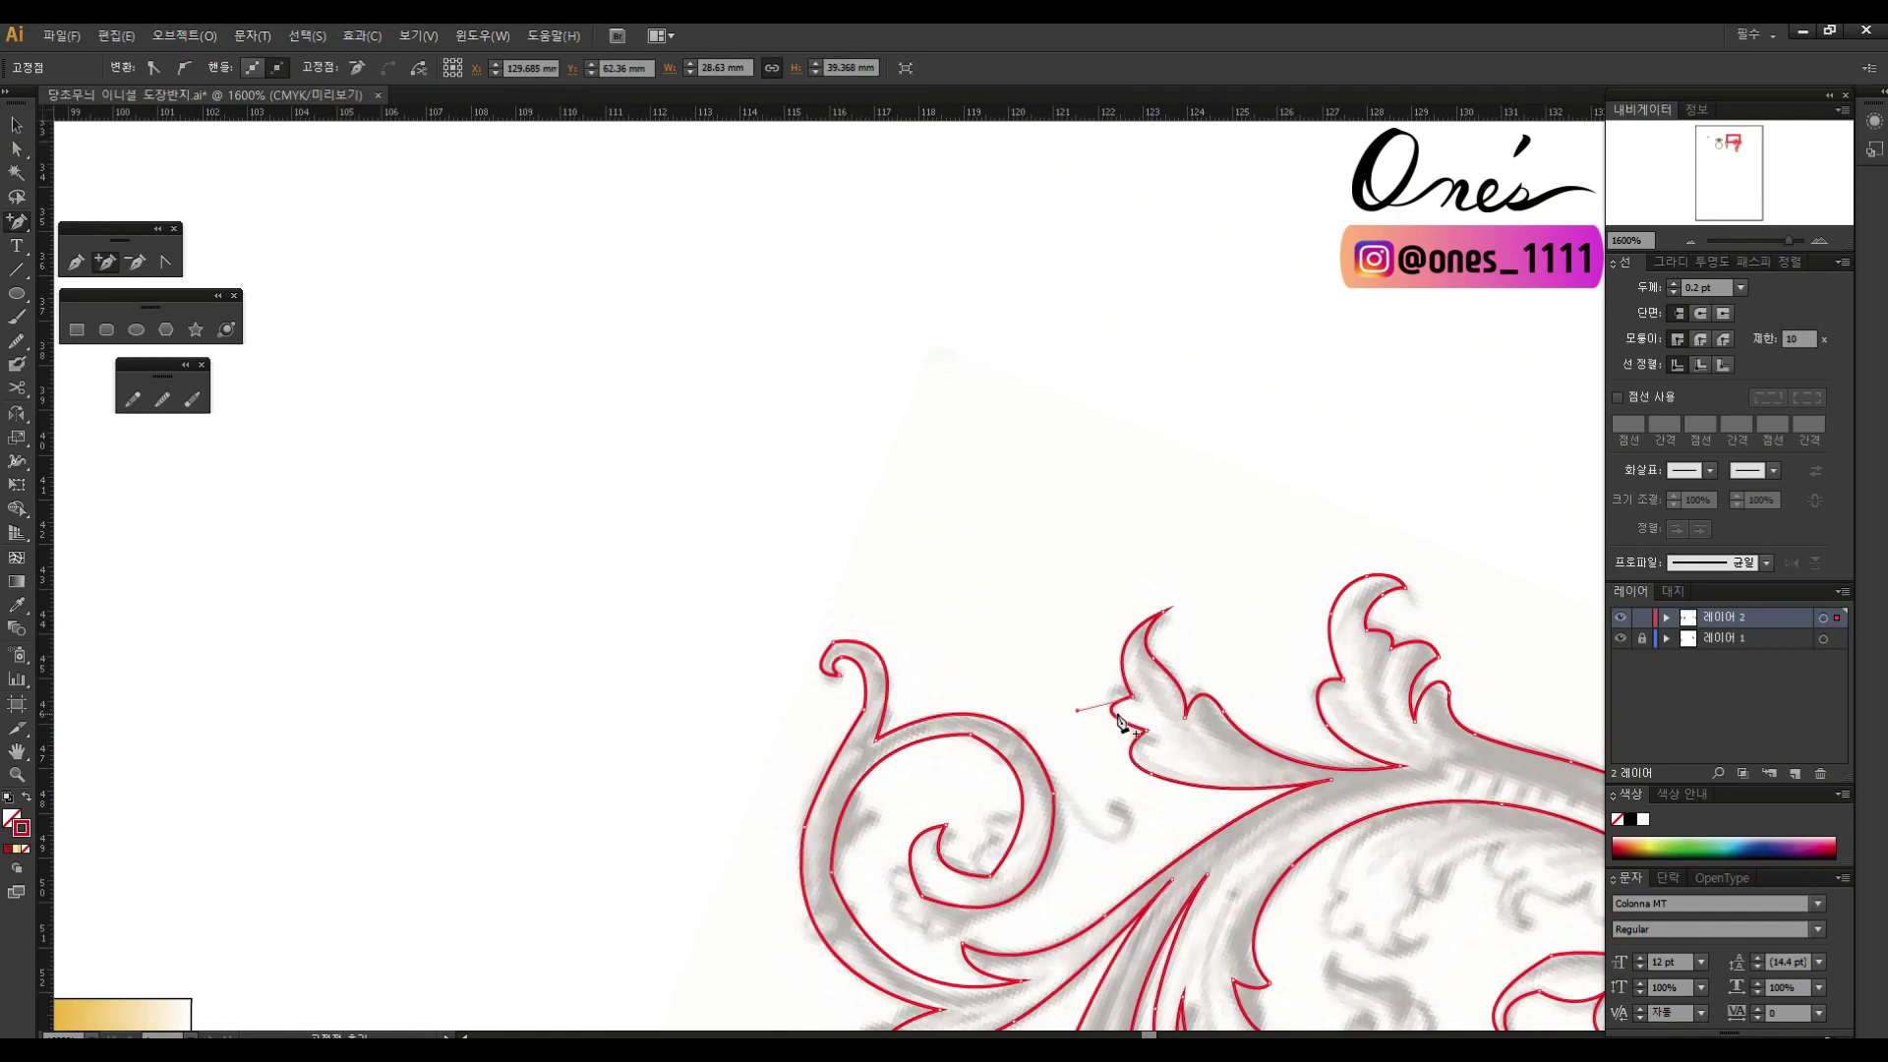
scroll(1224, 609, down, 3)
scroll(1223, 610, left, 2)
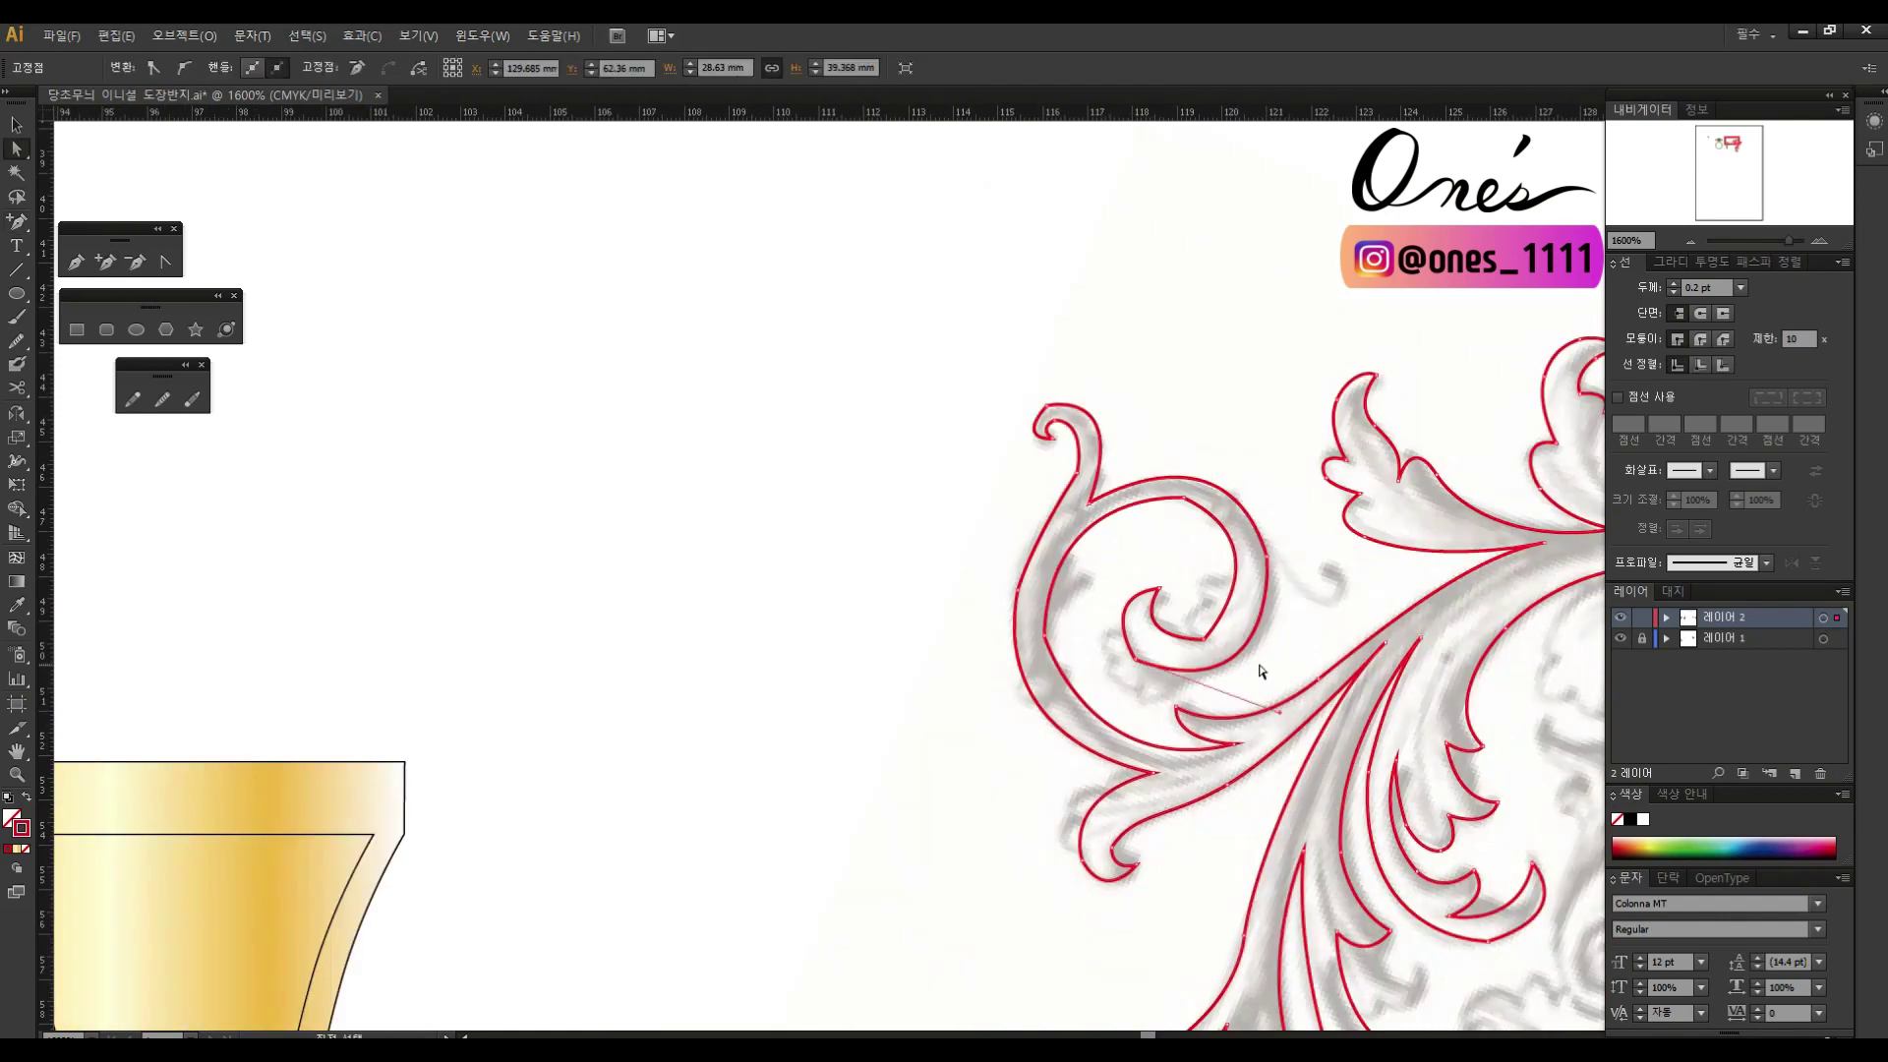
scroll(967, 423, down, 1)
scroll(966, 423, right, 1)
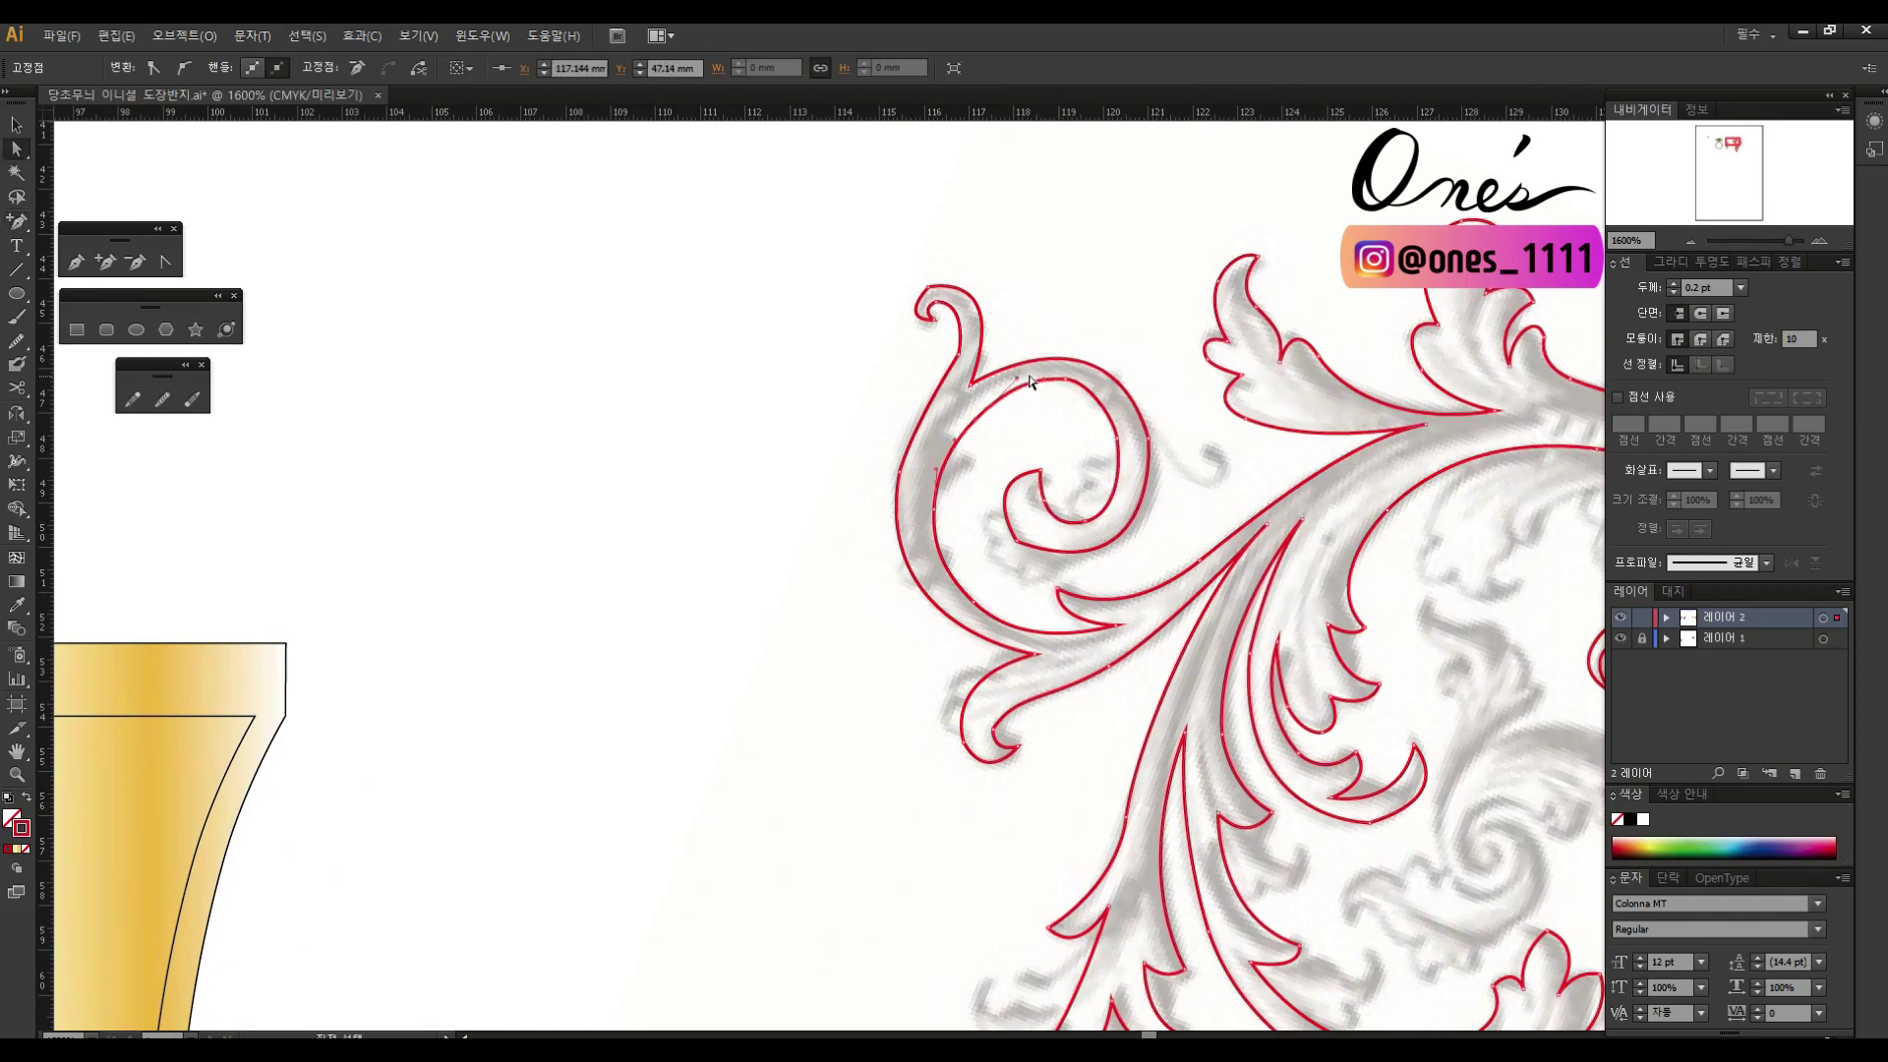
key(plus)
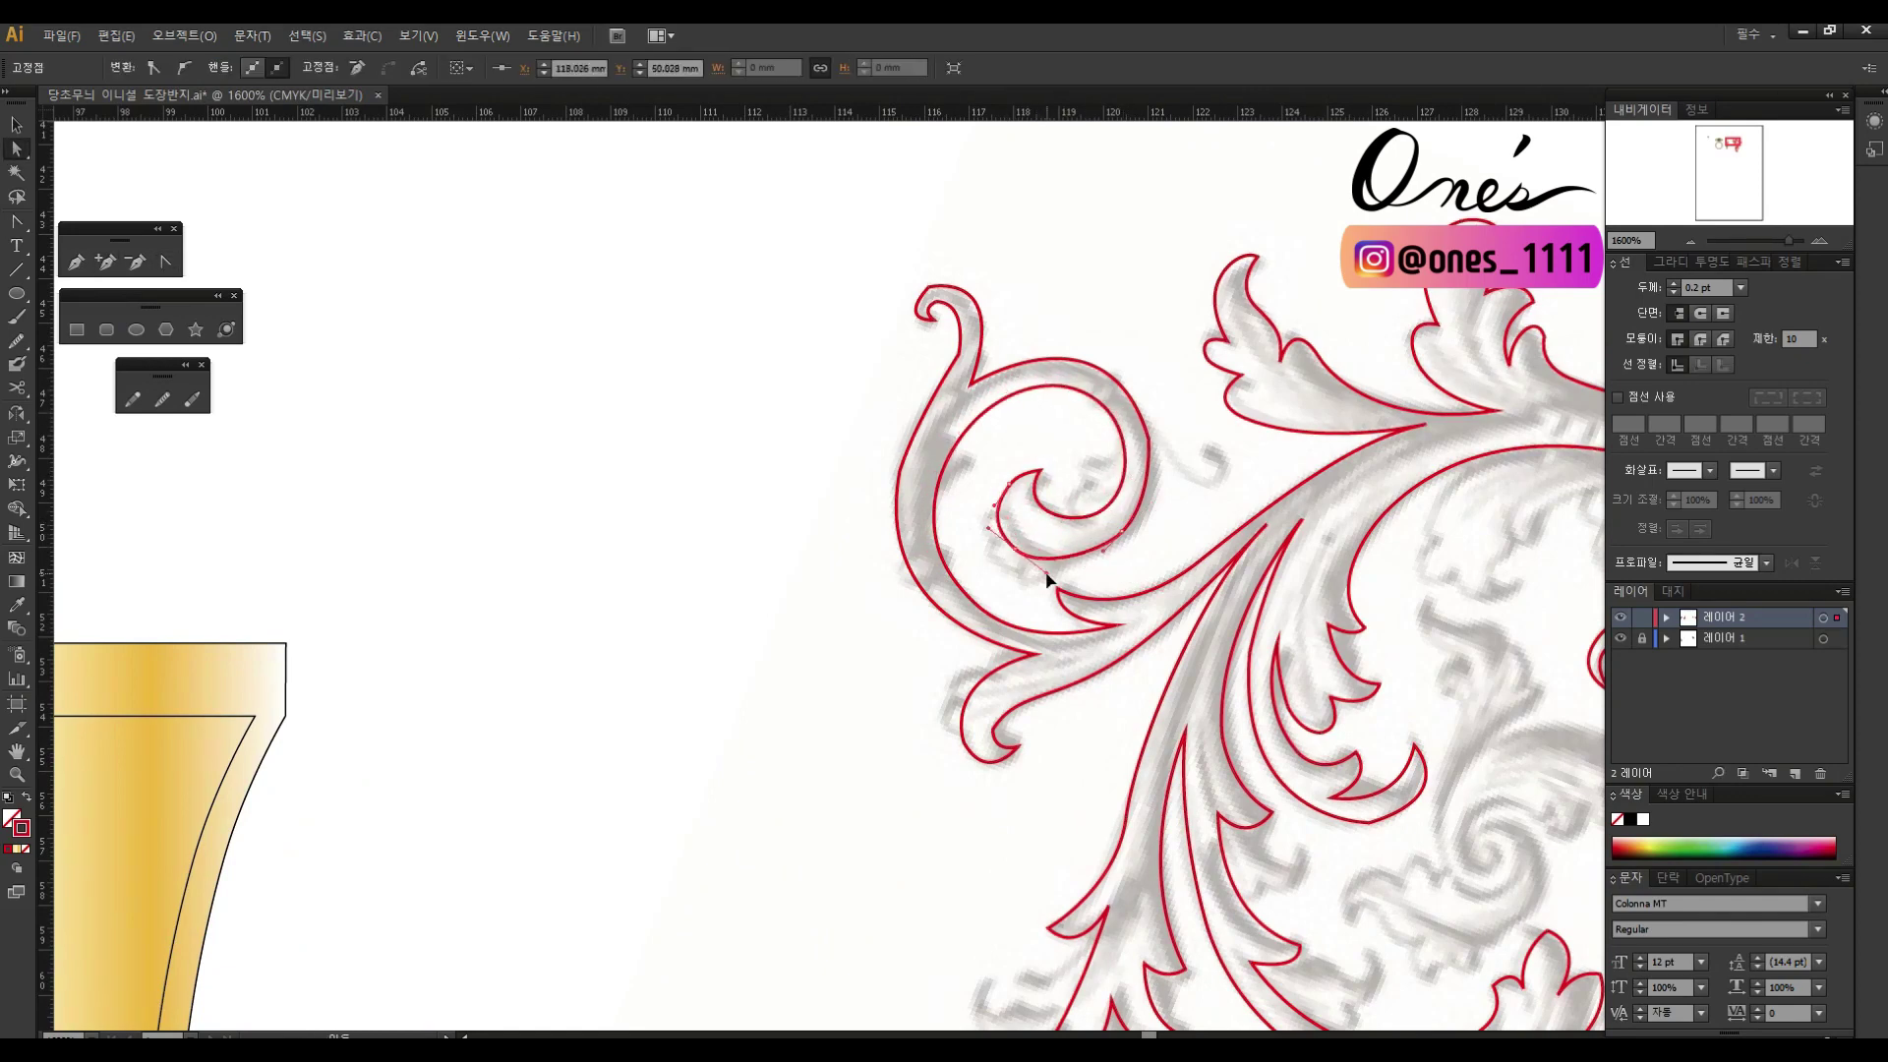
click(1075, 463)
scroll(1161, 575, up, 1)
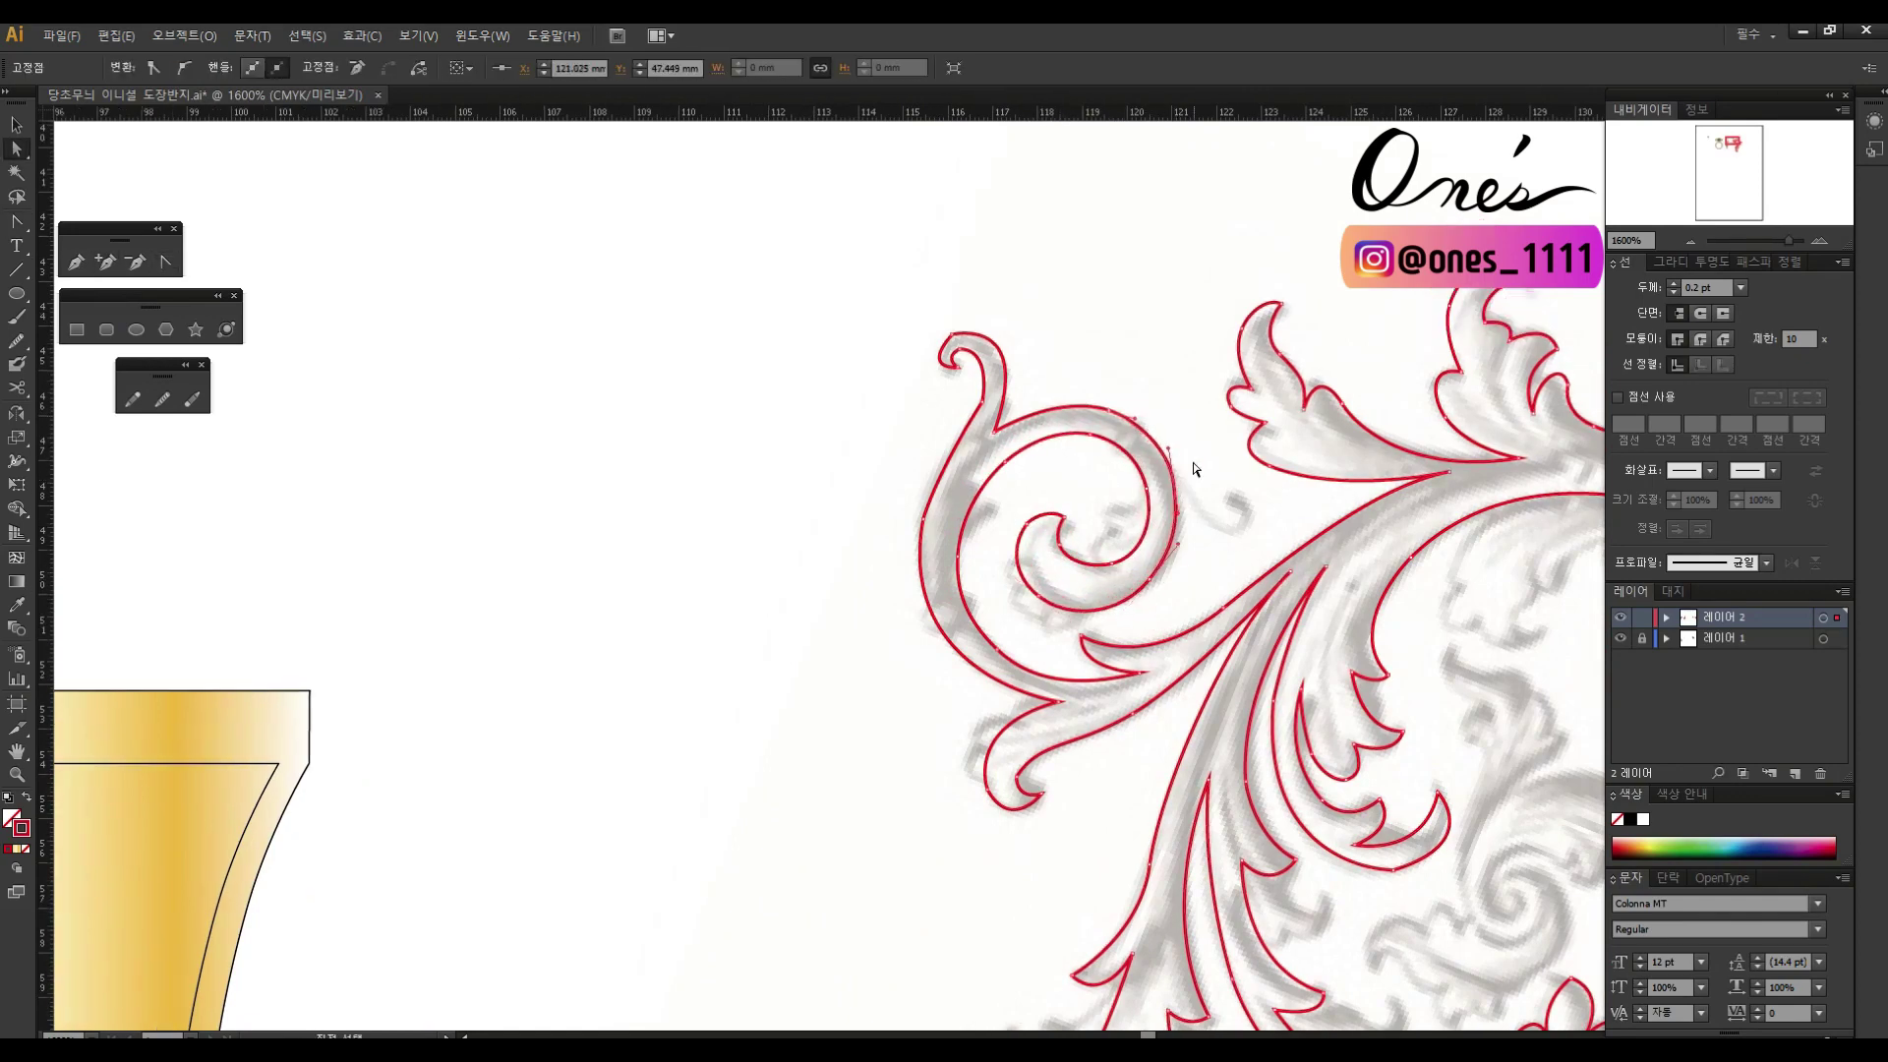
scroll(1126, 381, up, 2)
scroll(1217, 413, left, 3)
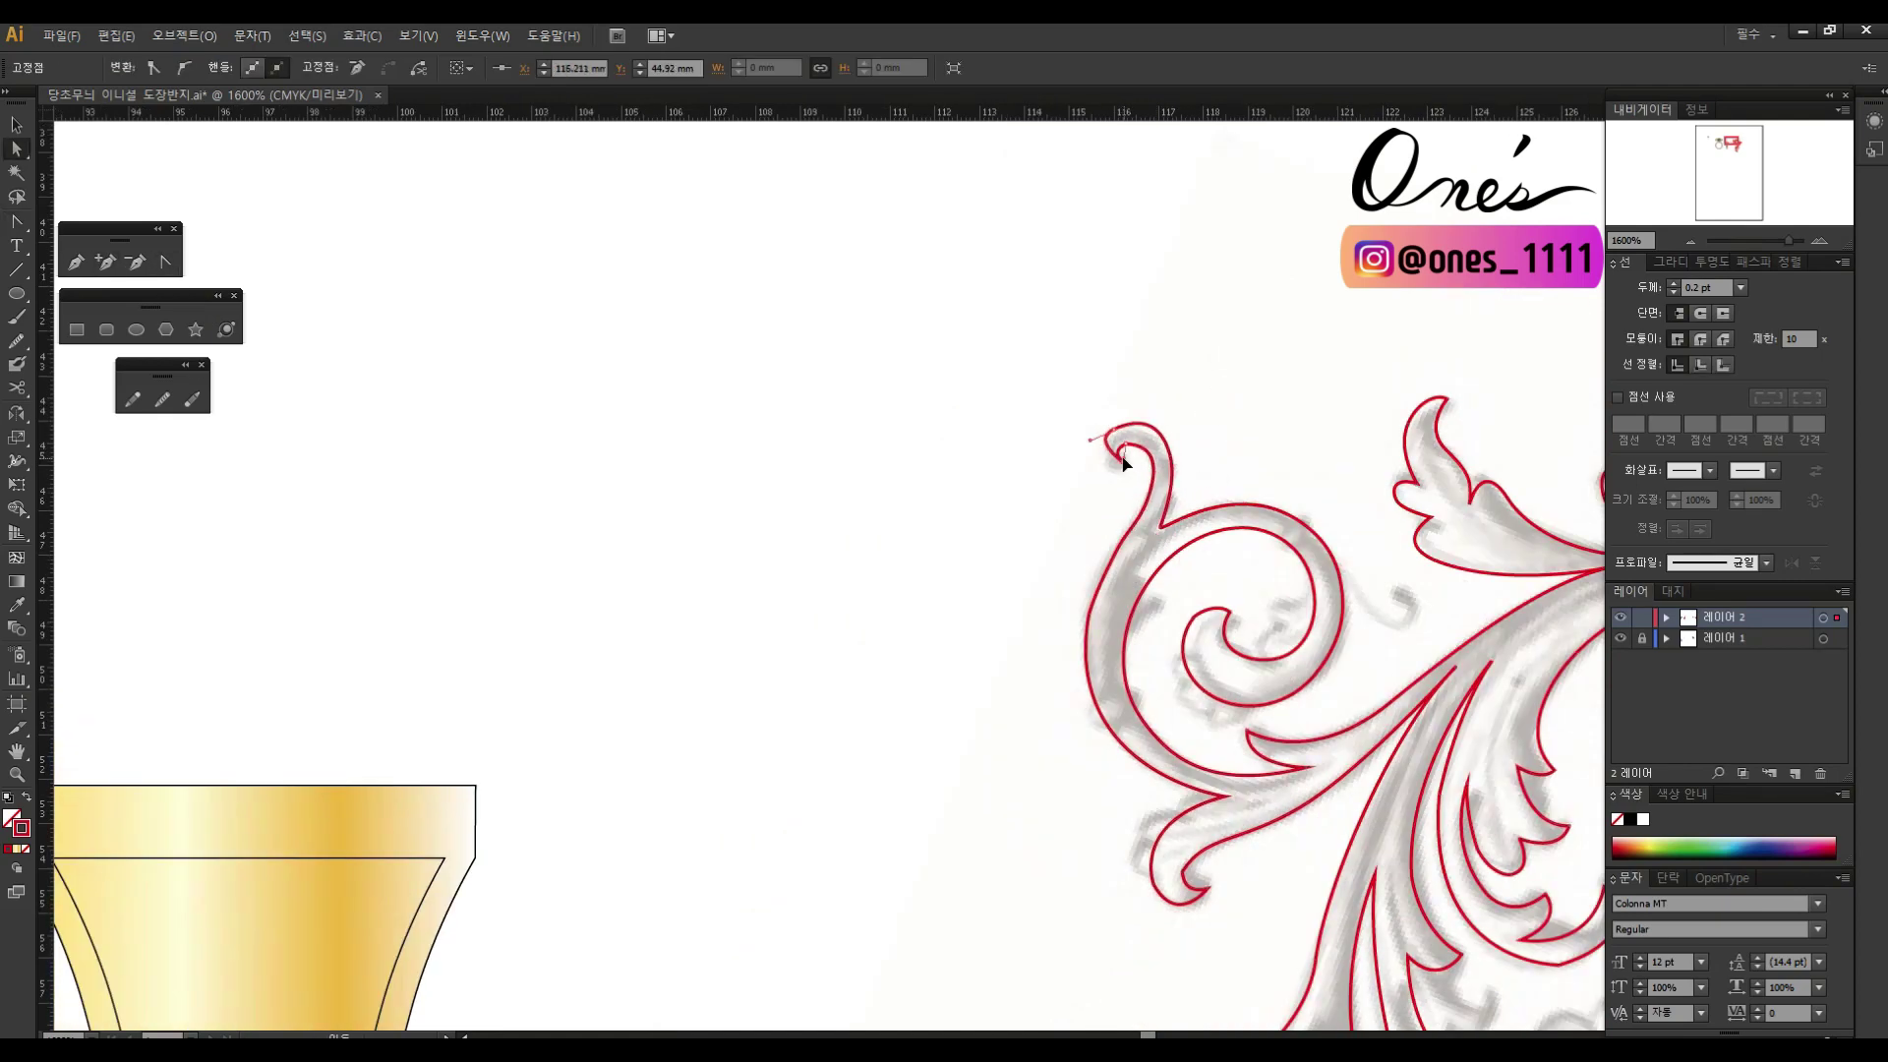
click(1169, 441)
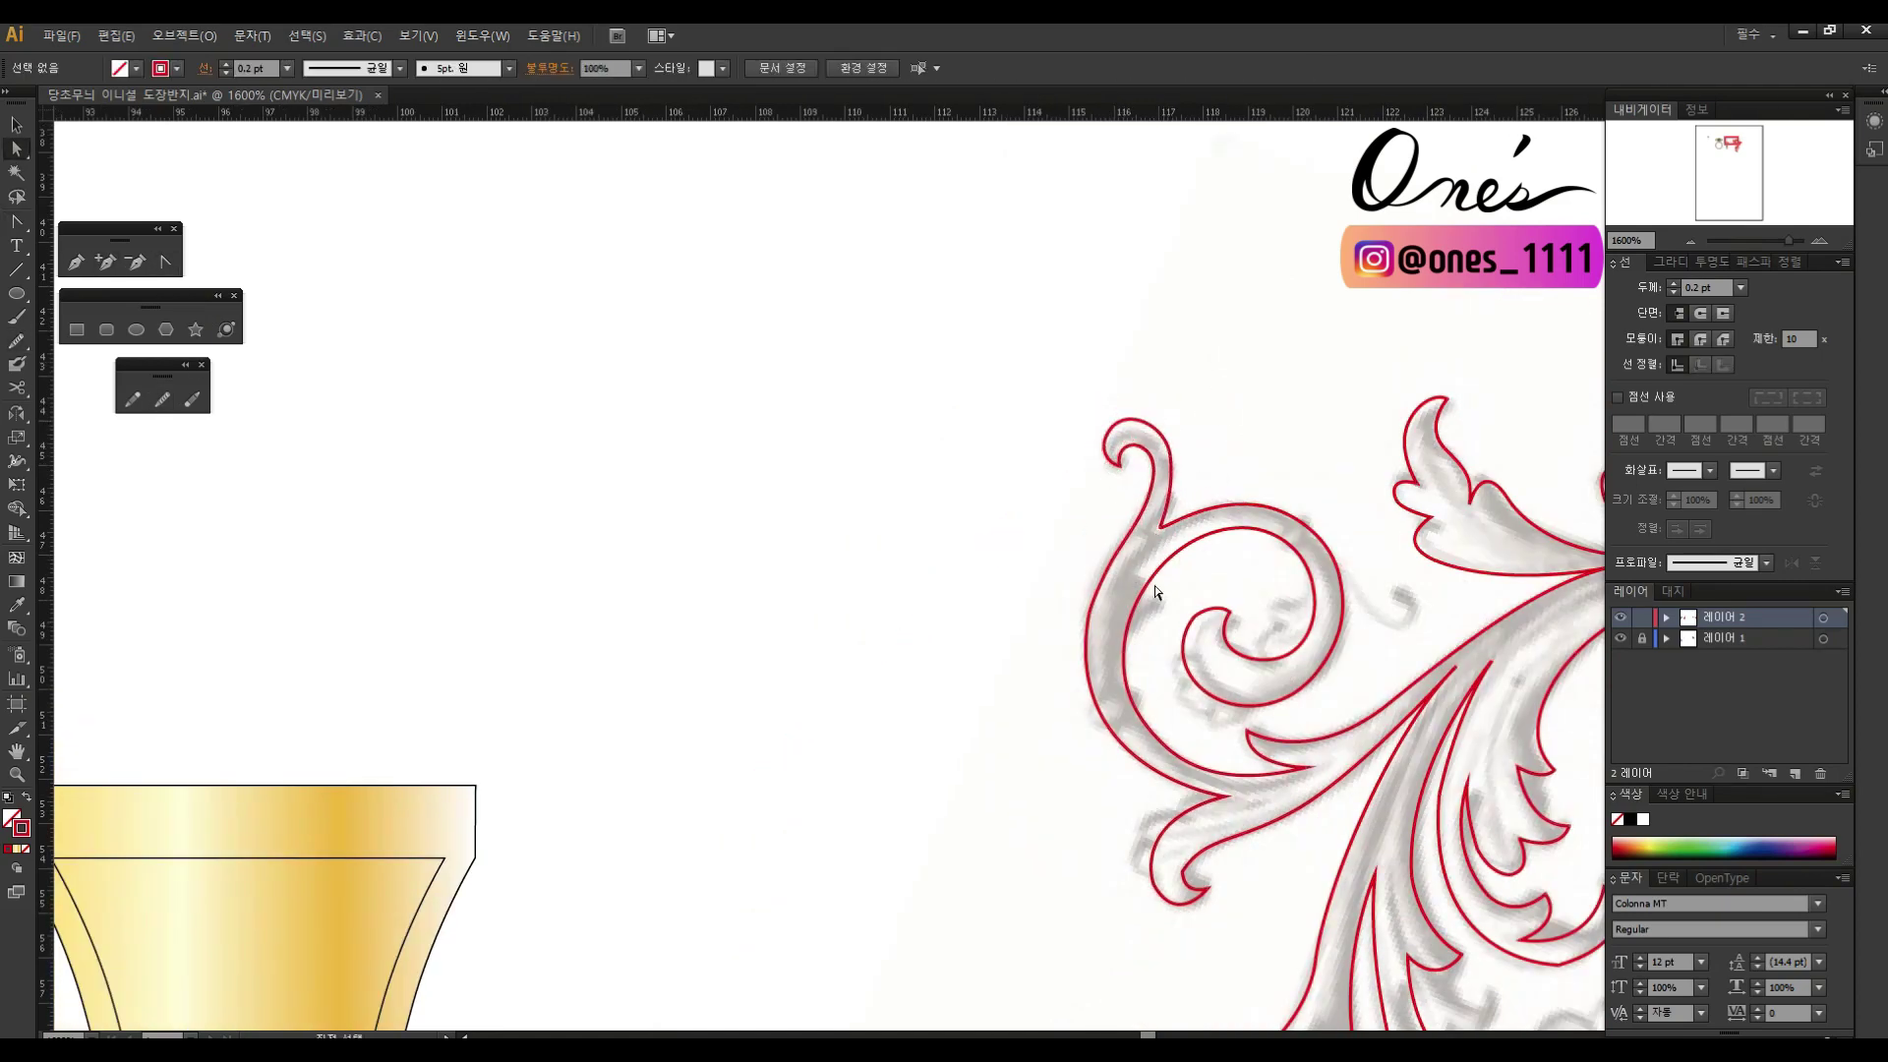
Step: Reshape the tip of the scroll's lower curl by dragging its anchor
scroll(1156, 591, down, 3)
click(1138, 452)
click(1232, 678)
drag(1232, 678, 1144, 566)
scroll(1144, 566, up, 1)
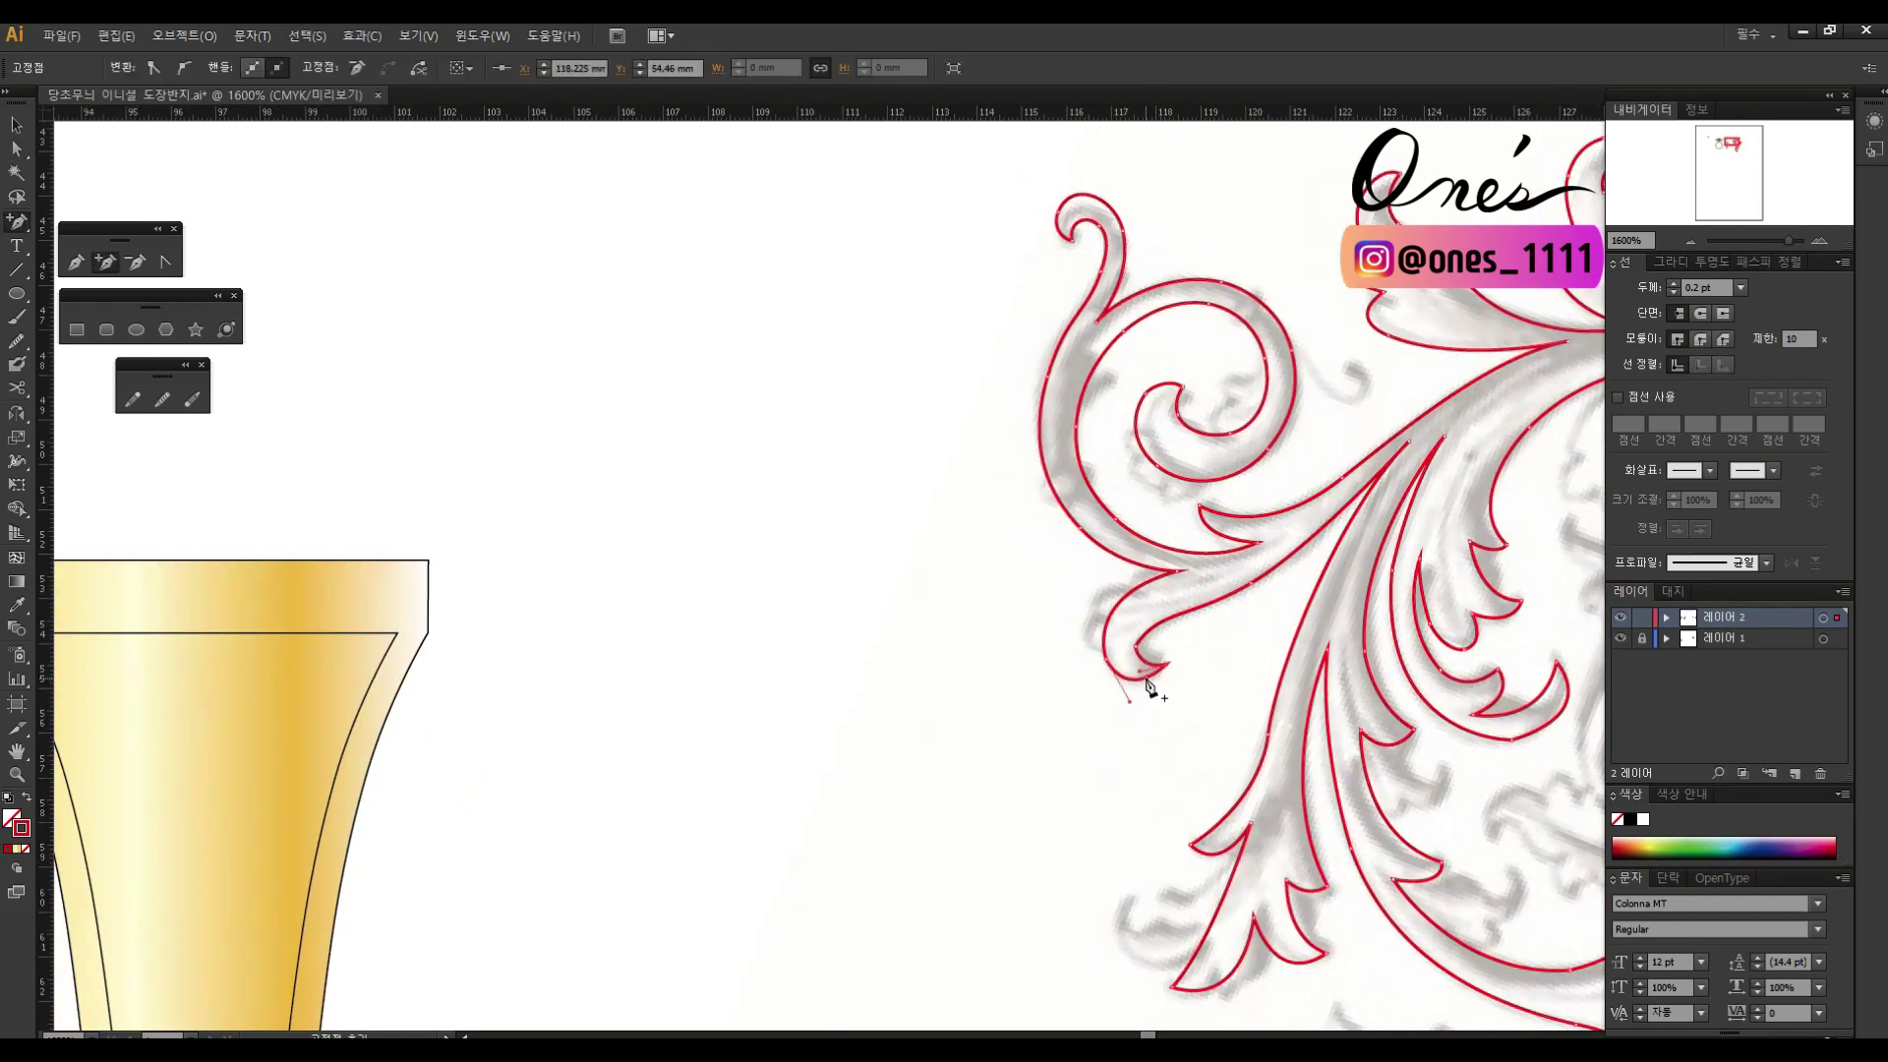
click(1190, 702)
scroll(1119, 635, down, 3)
scroll(1161, 403, right, 2)
Step: Pick out anchors on the leaf tip and the inner leaf path
ctrl+click(1148, 423)
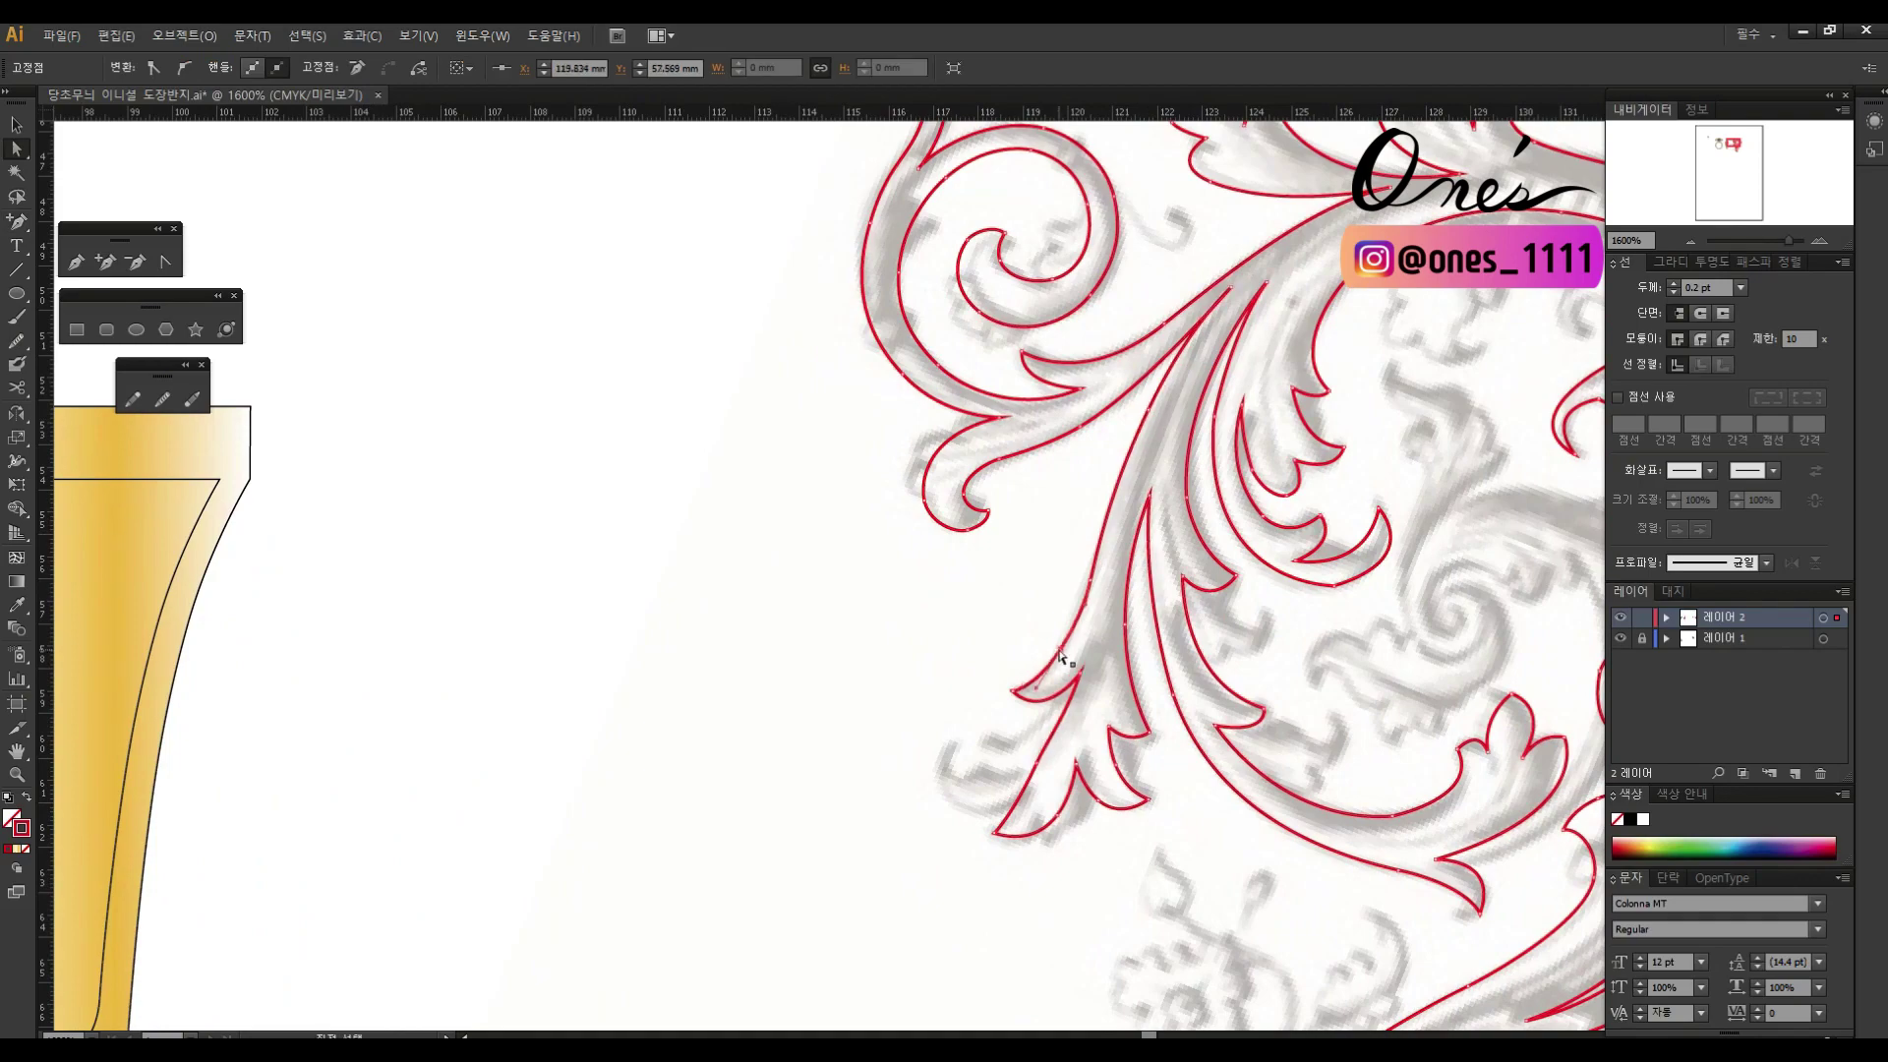
scroll(1042, 784, down, 2)
click(1052, 740)
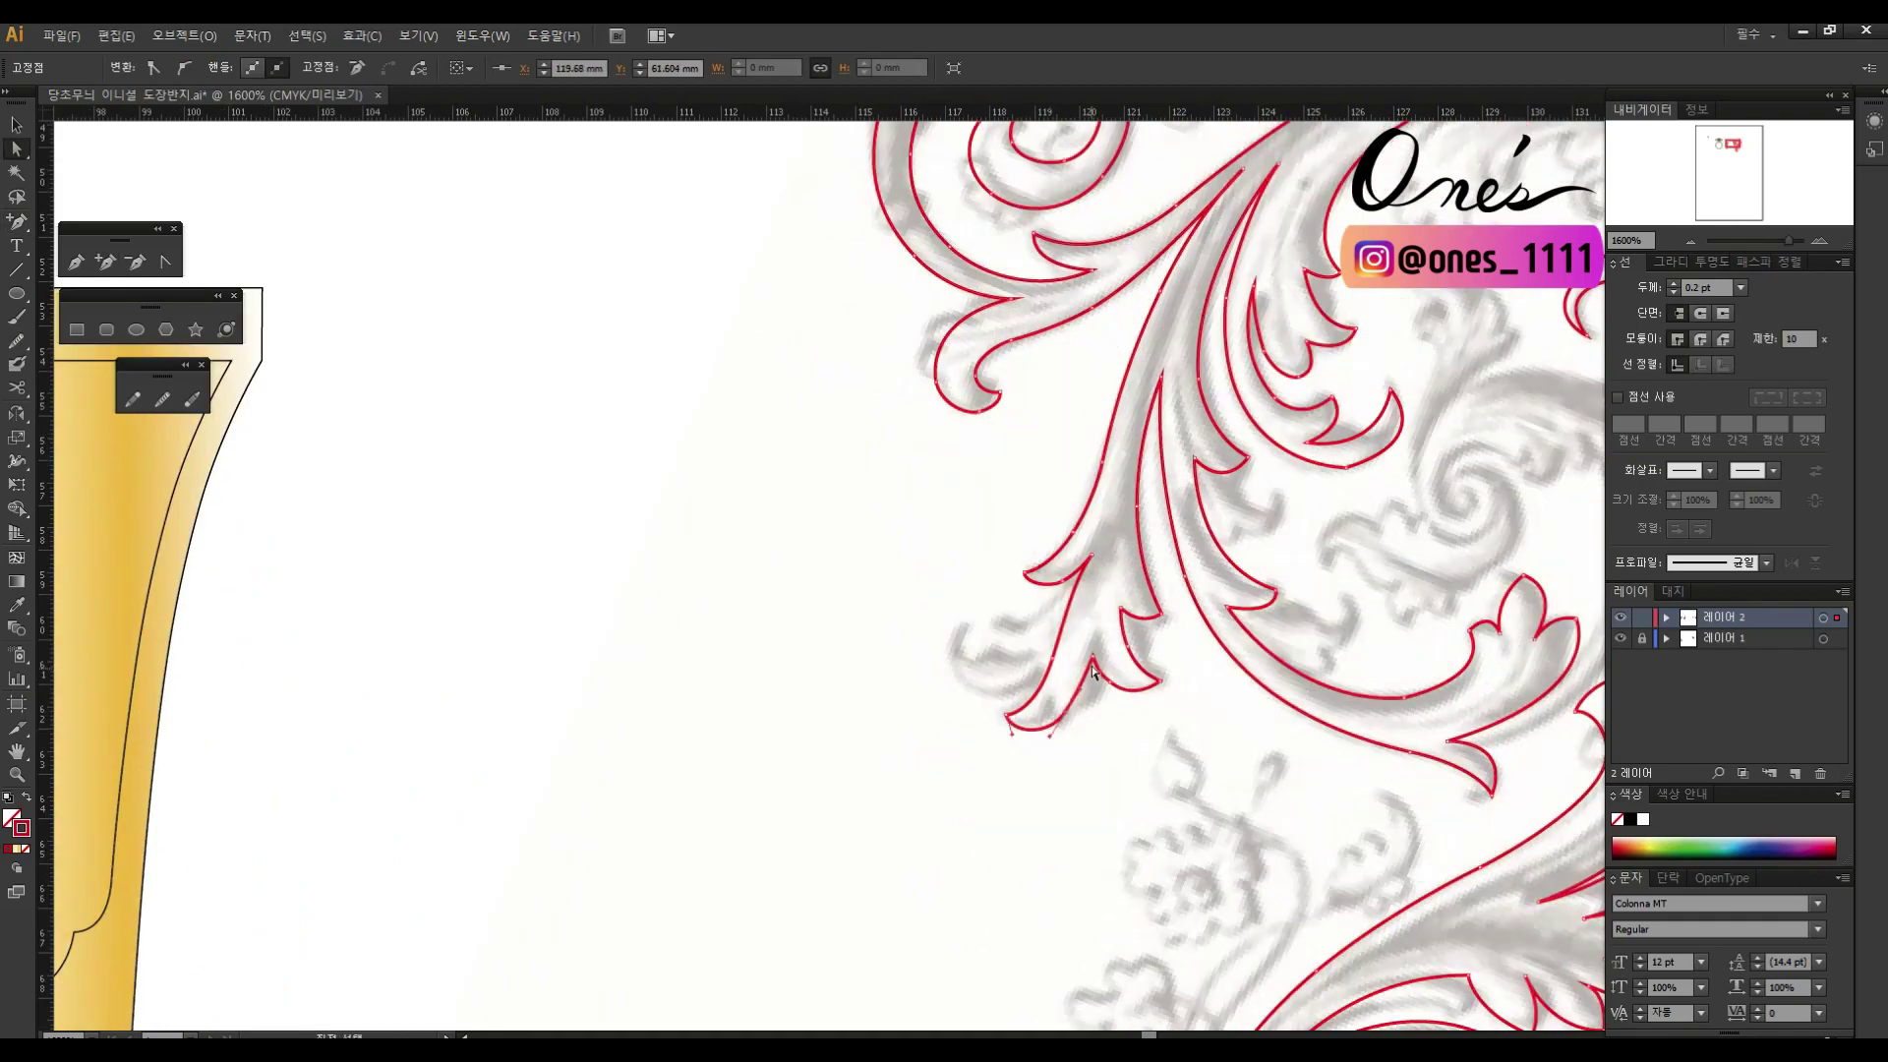
click(1131, 727)
scroll(1143, 744, up, 2)
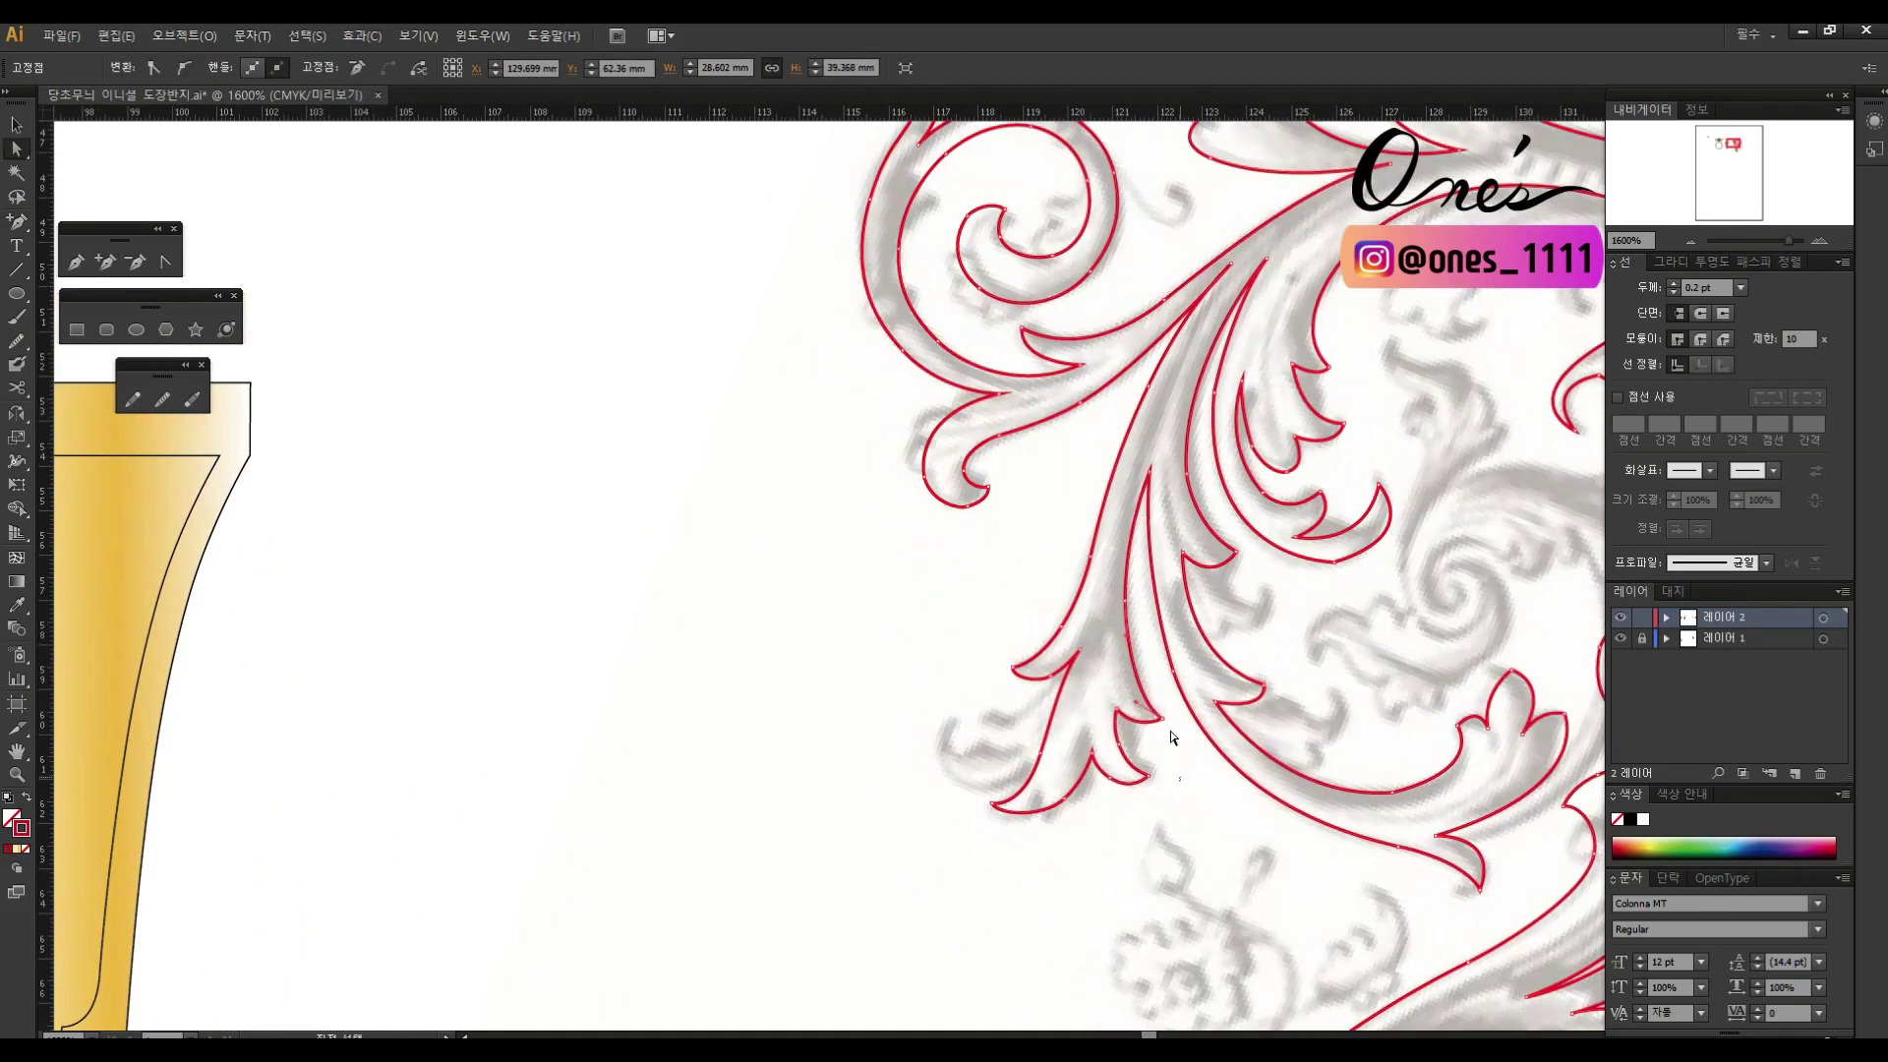
scroll(1171, 737, up, 2)
scroll(1199, 767, up, 2)
scroll(1200, 768, right, 3)
click(1215, 778)
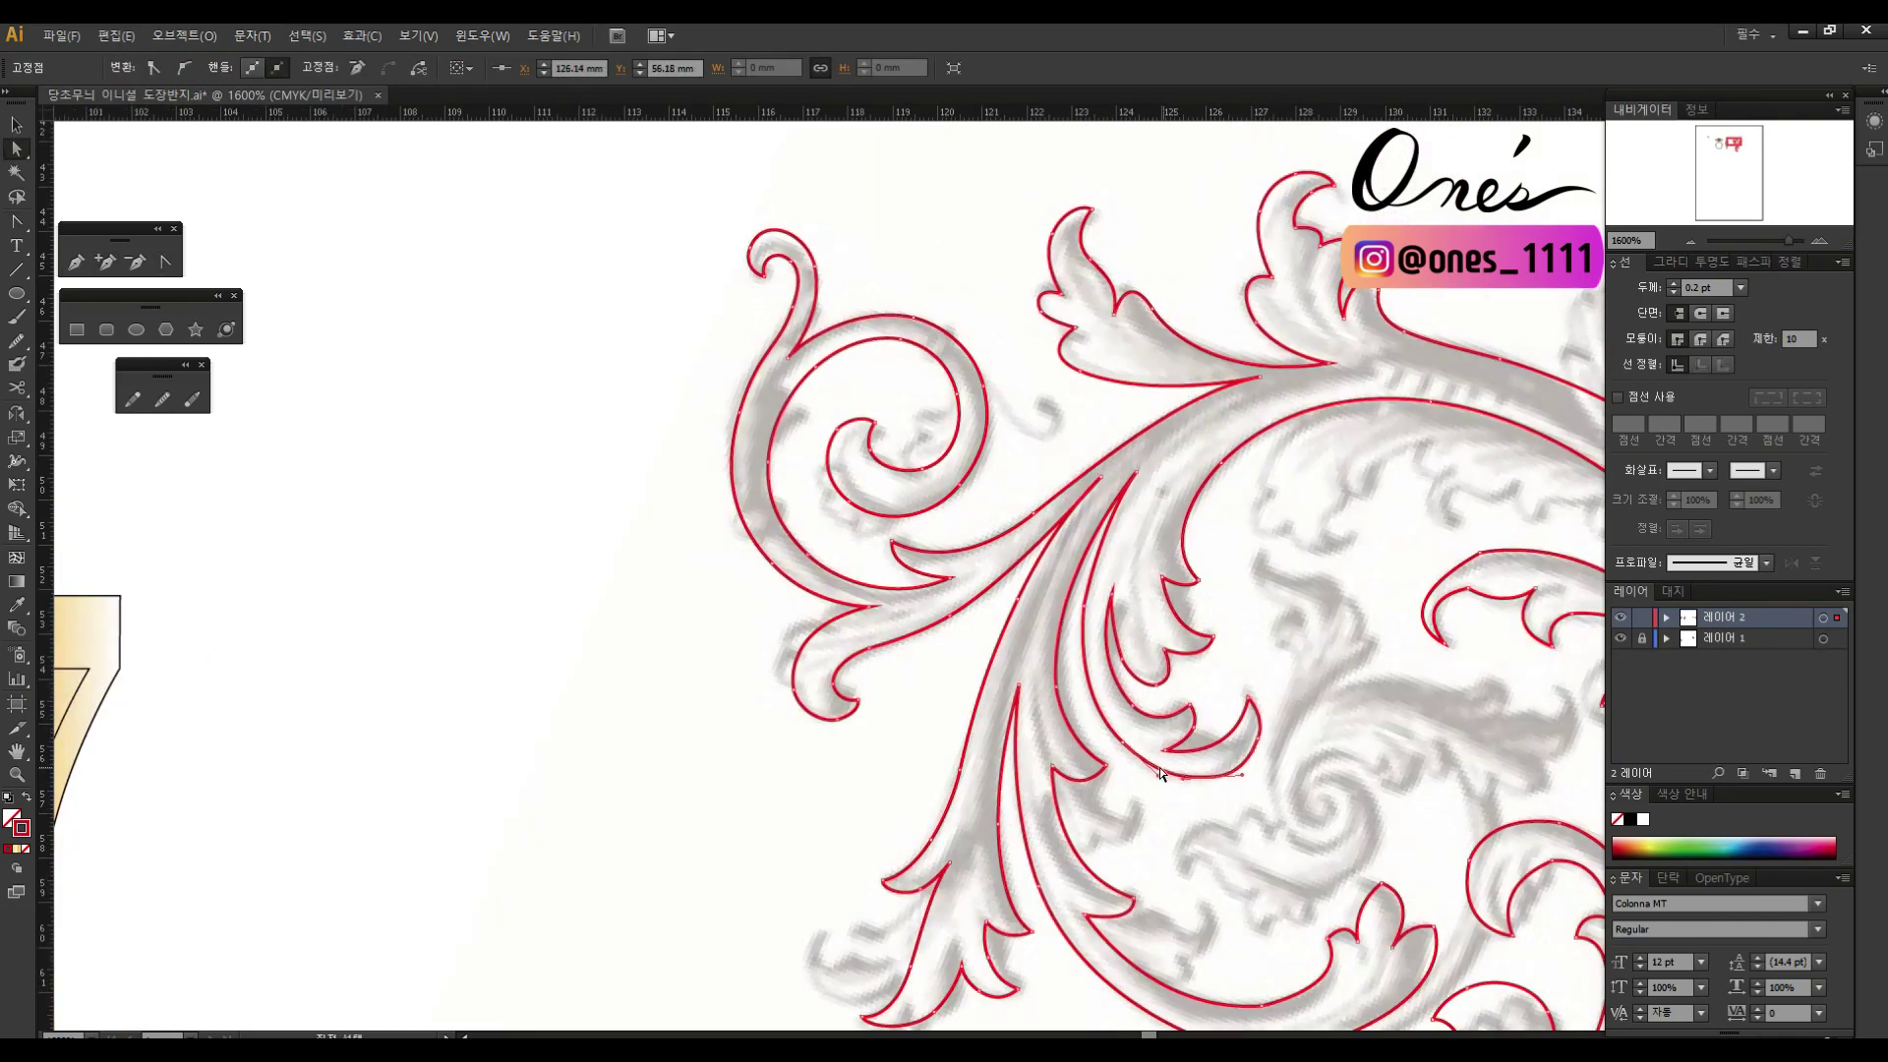
click(1269, 757)
scroll(1127, 710, up, 2)
scroll(1127, 710, left, 1)
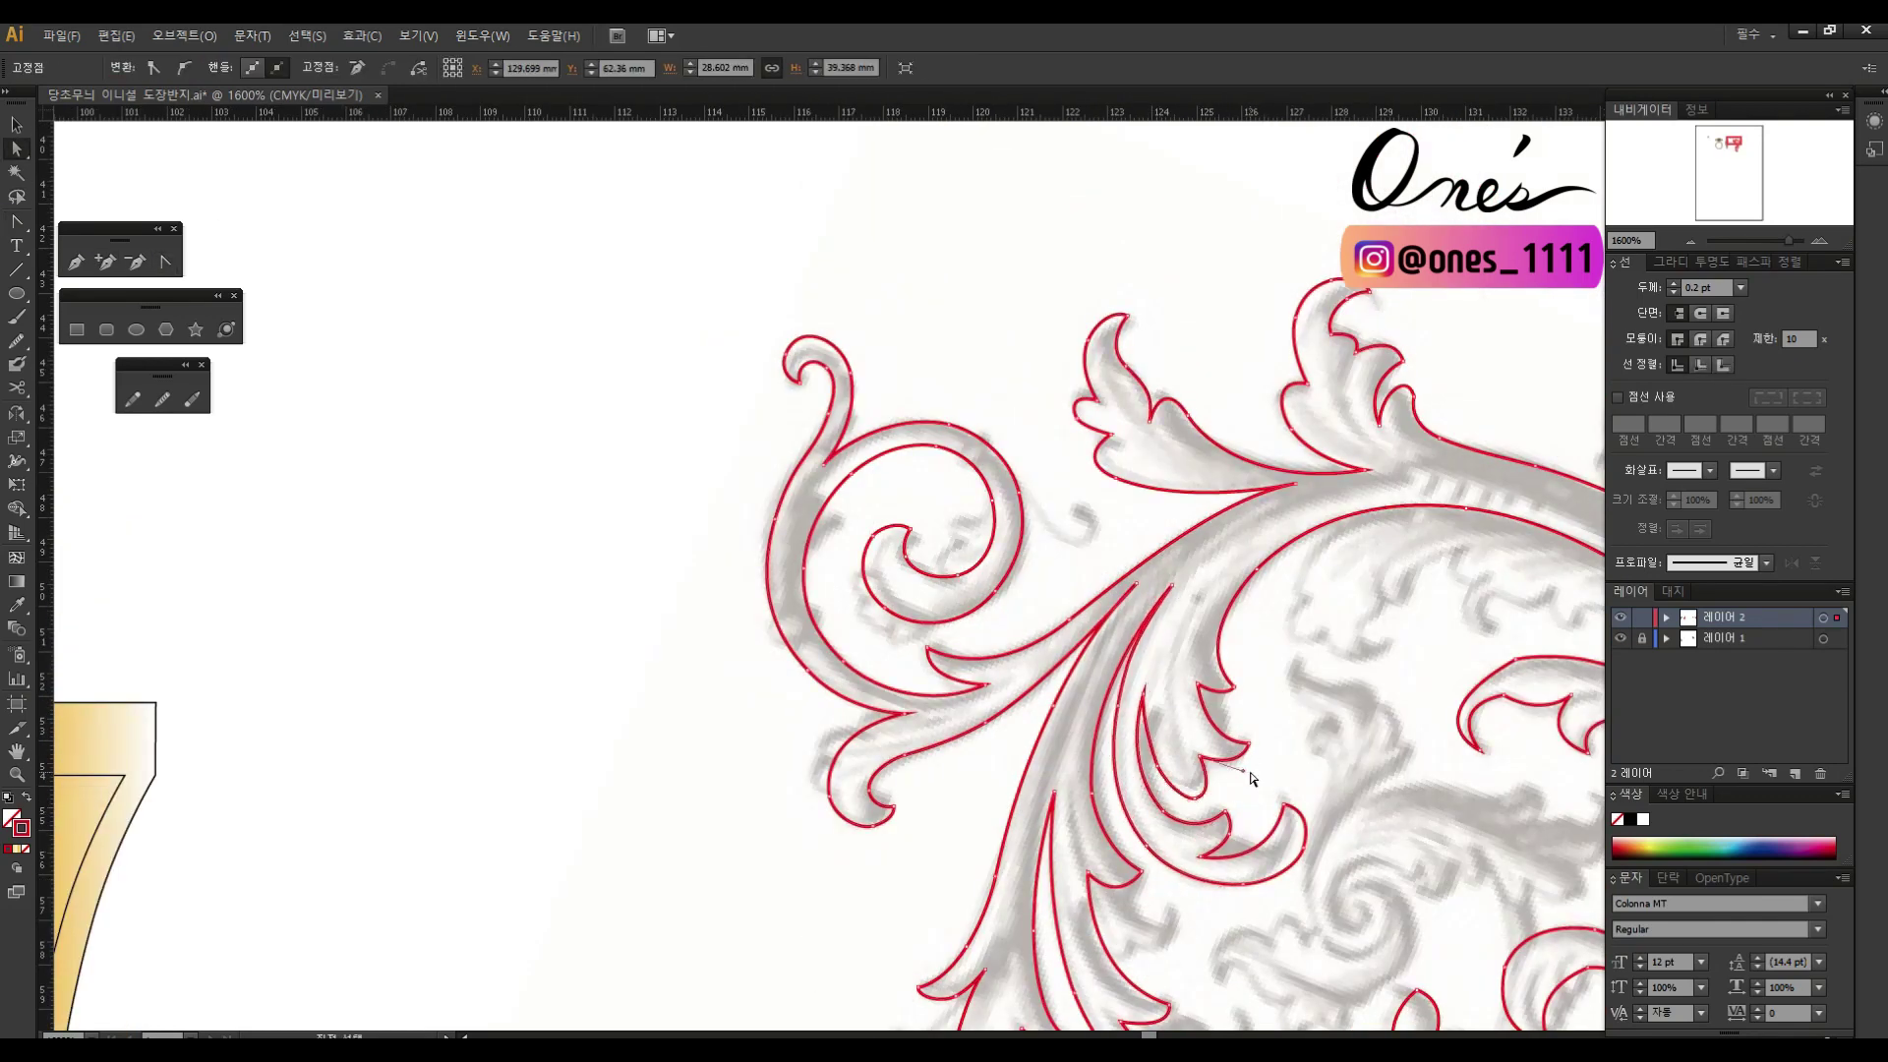
scroll(1212, 781, up, 1)
scroll(1212, 781, right, 3)
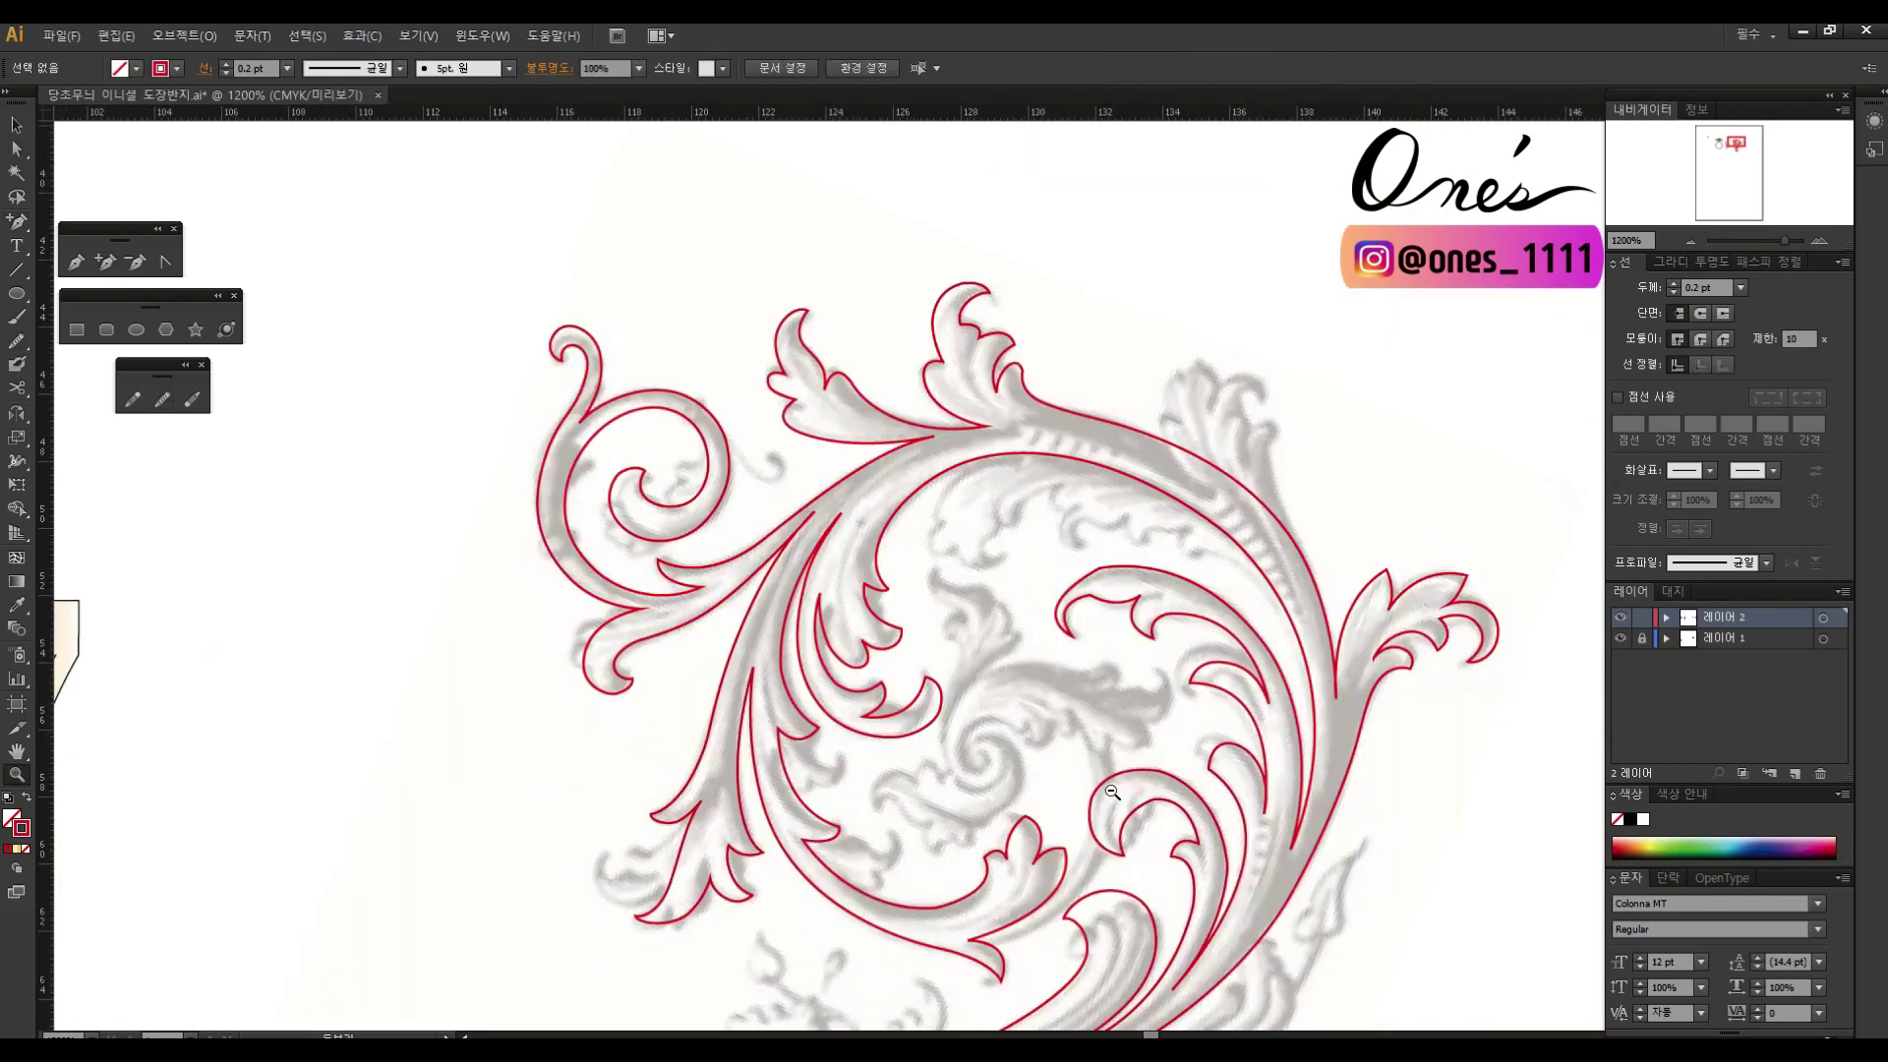
scroll(1180, 727, right, 2)
Step: Convert the inner leaf anchor into a sharp corner, then deselect
key(shift+c)
drag(1095, 695, 985, 674)
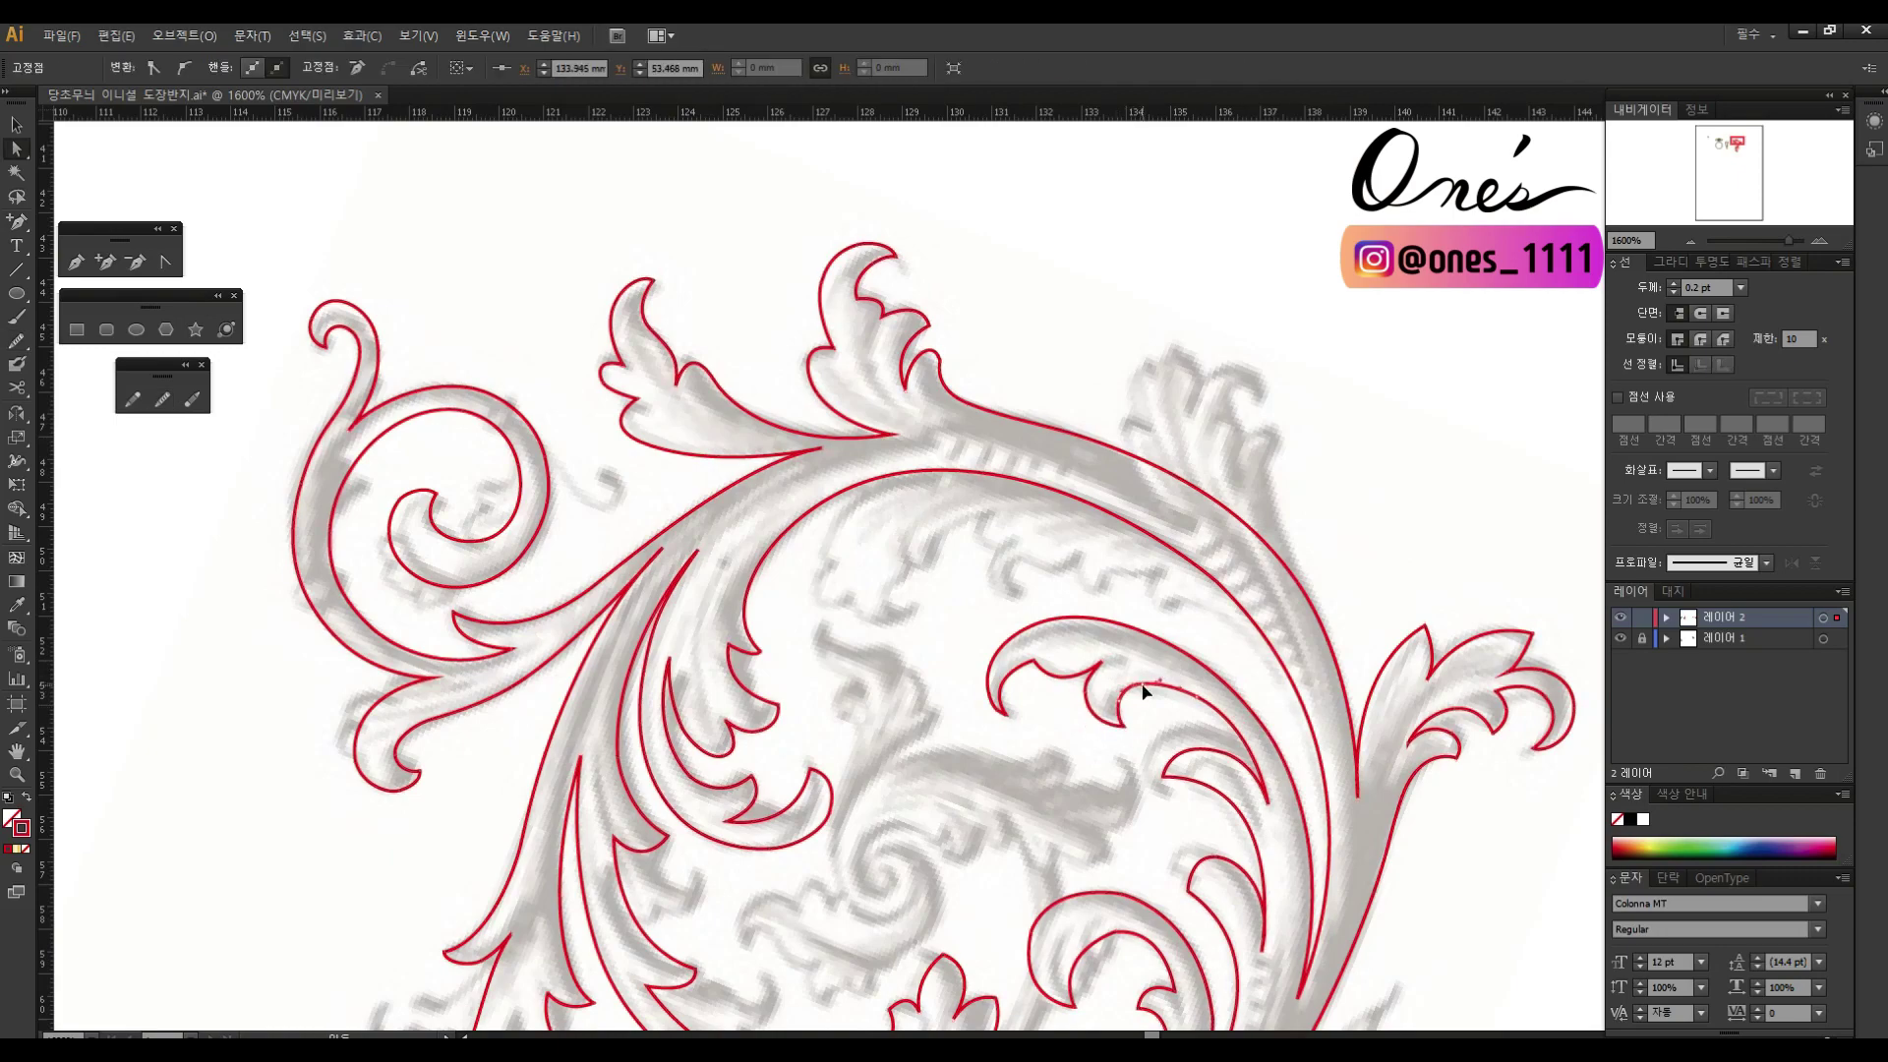
scroll(1180, 748, down, 2)
click(1219, 708)
scroll(1254, 640, down, 2)
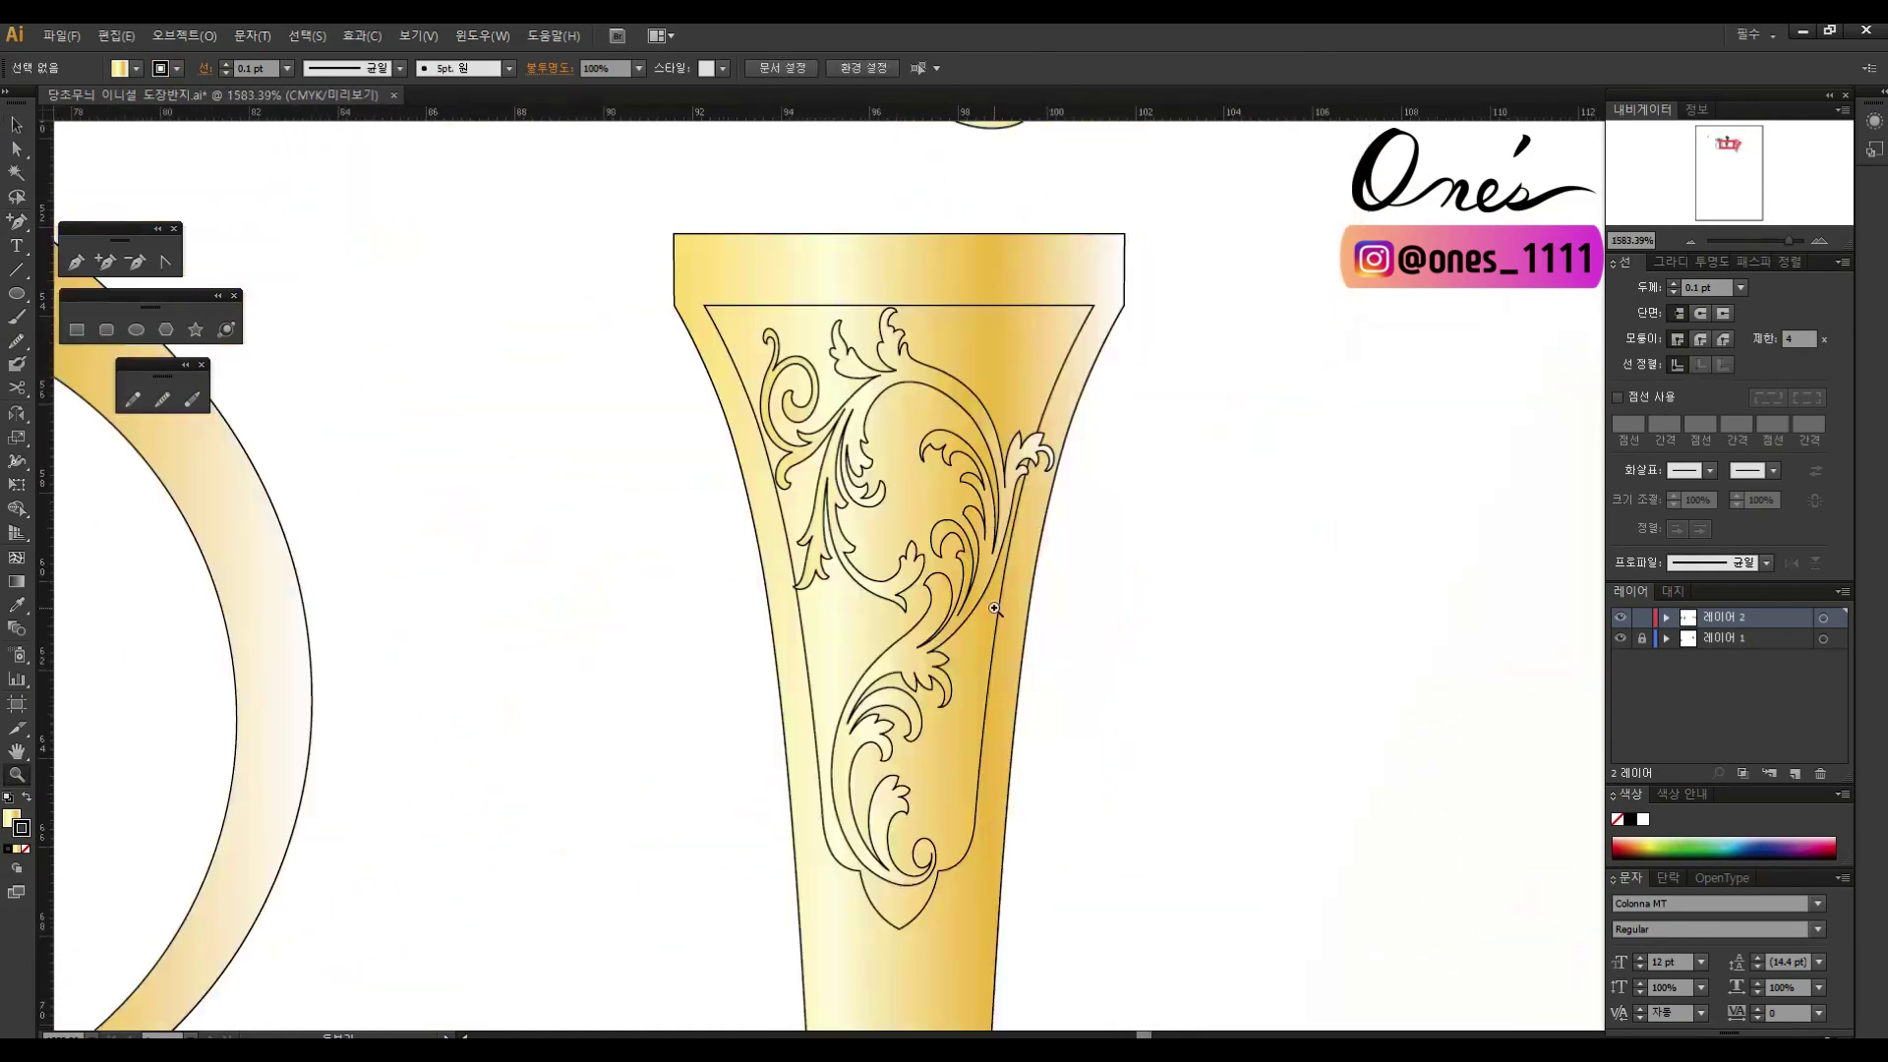
Step: Reshape the lower scroll curve on the shank by dragging its end anchor
click(1065, 805)
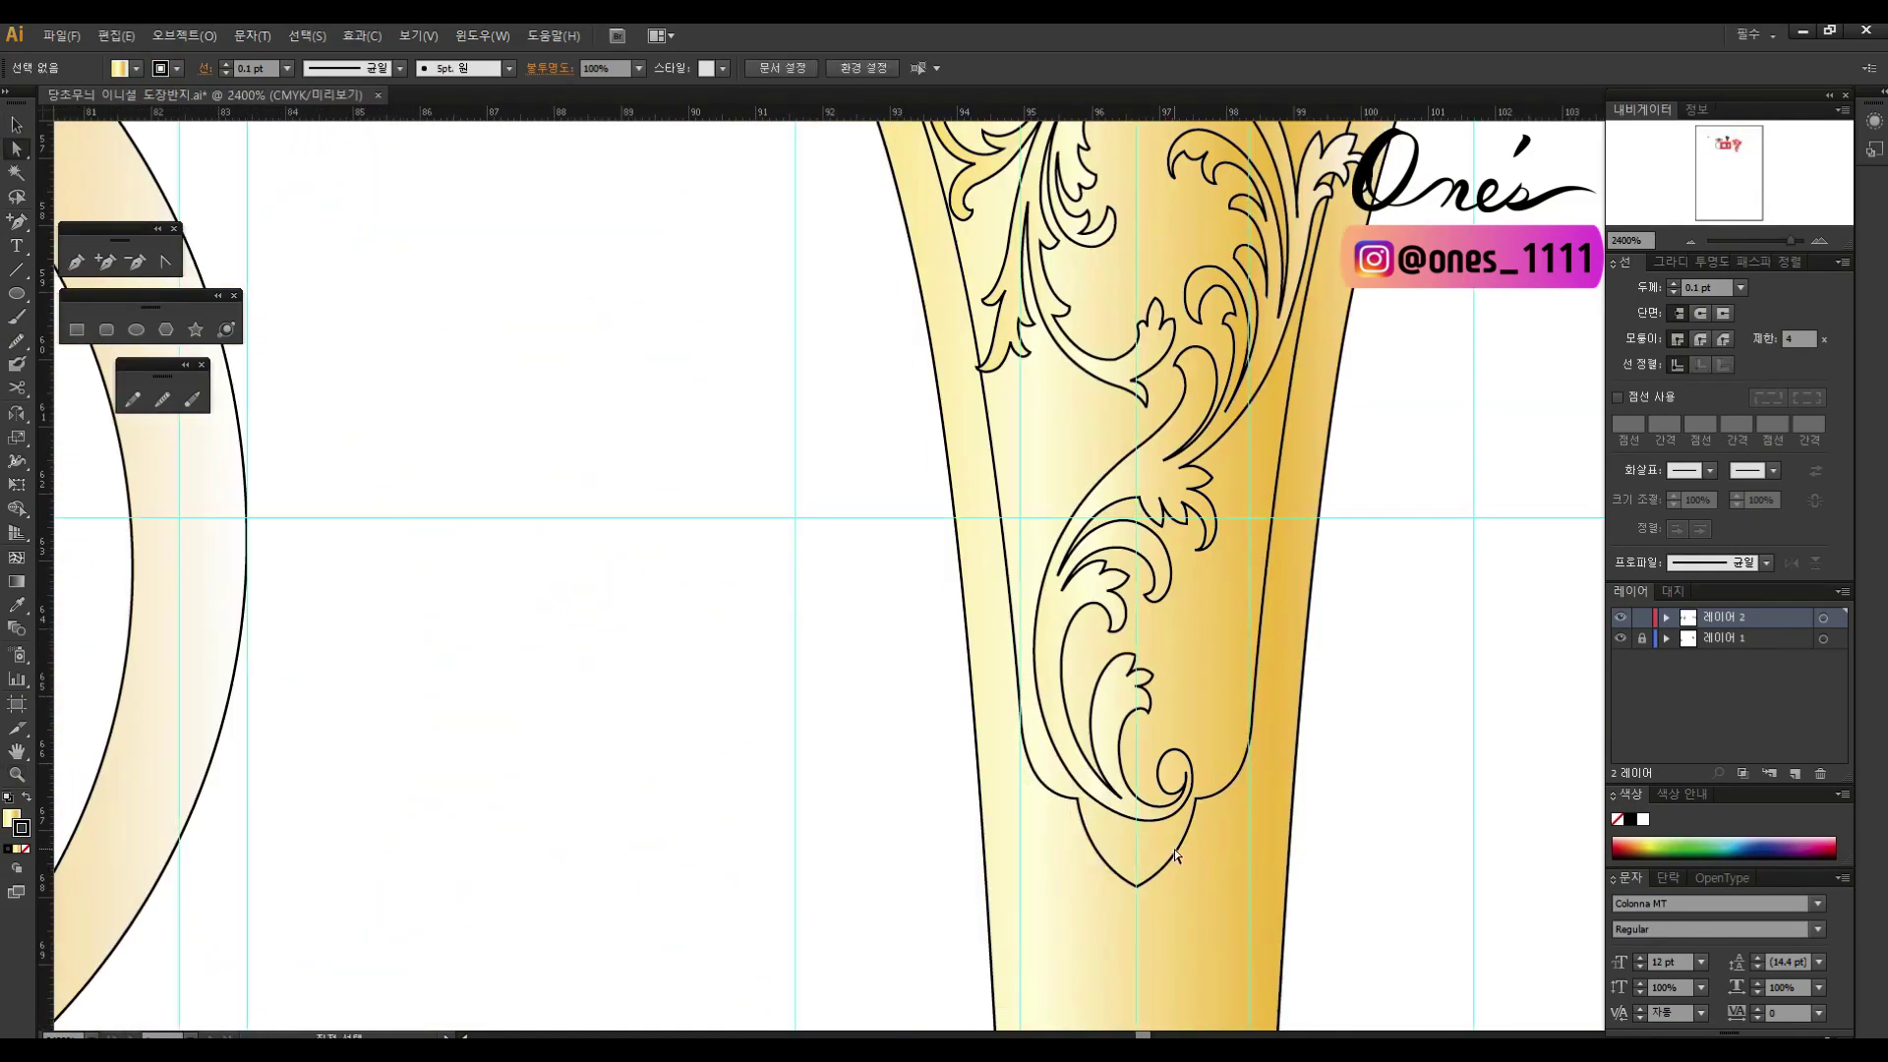
key(a)
click(1050, 702)
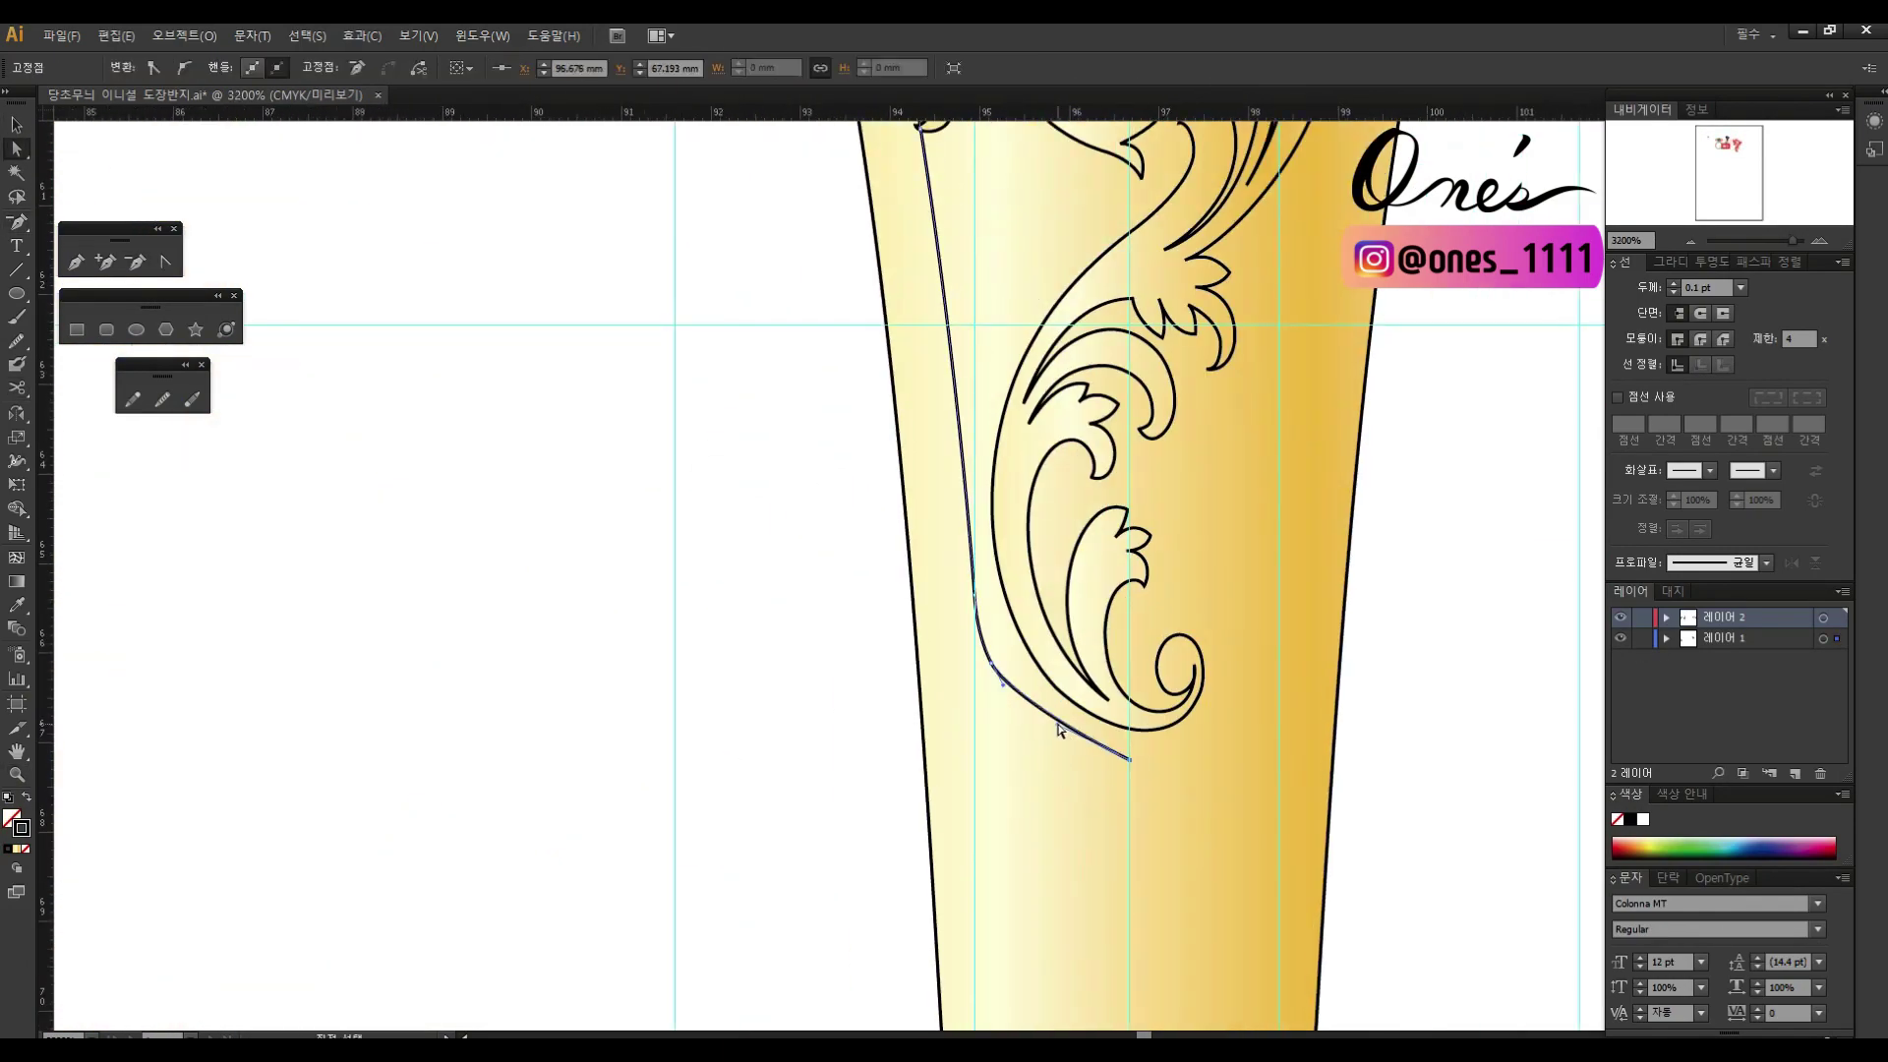
click(1224, 834)
drag(1098, 762, 1217, 856)
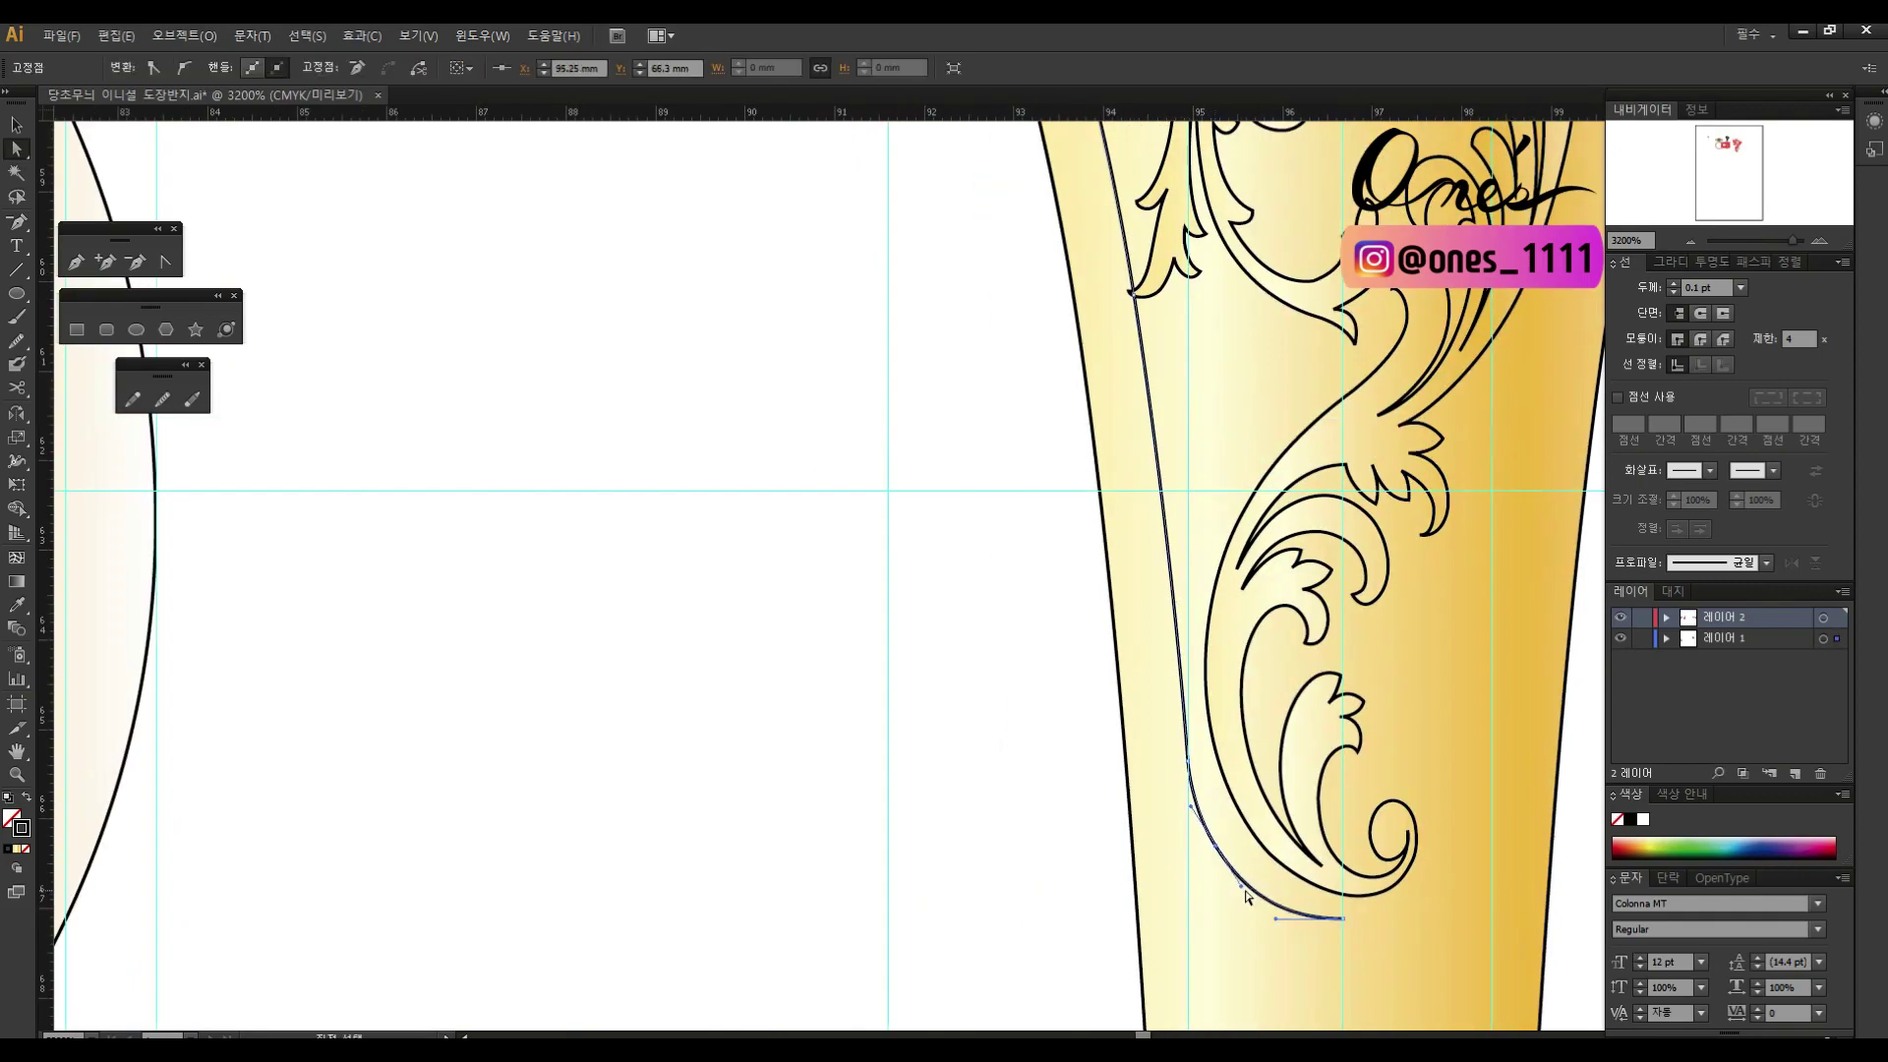
click(1209, 787)
Step: Pull a scroll leaf's outer curve downward to reshape its lobe
scroll(1209, 786, up, 5)
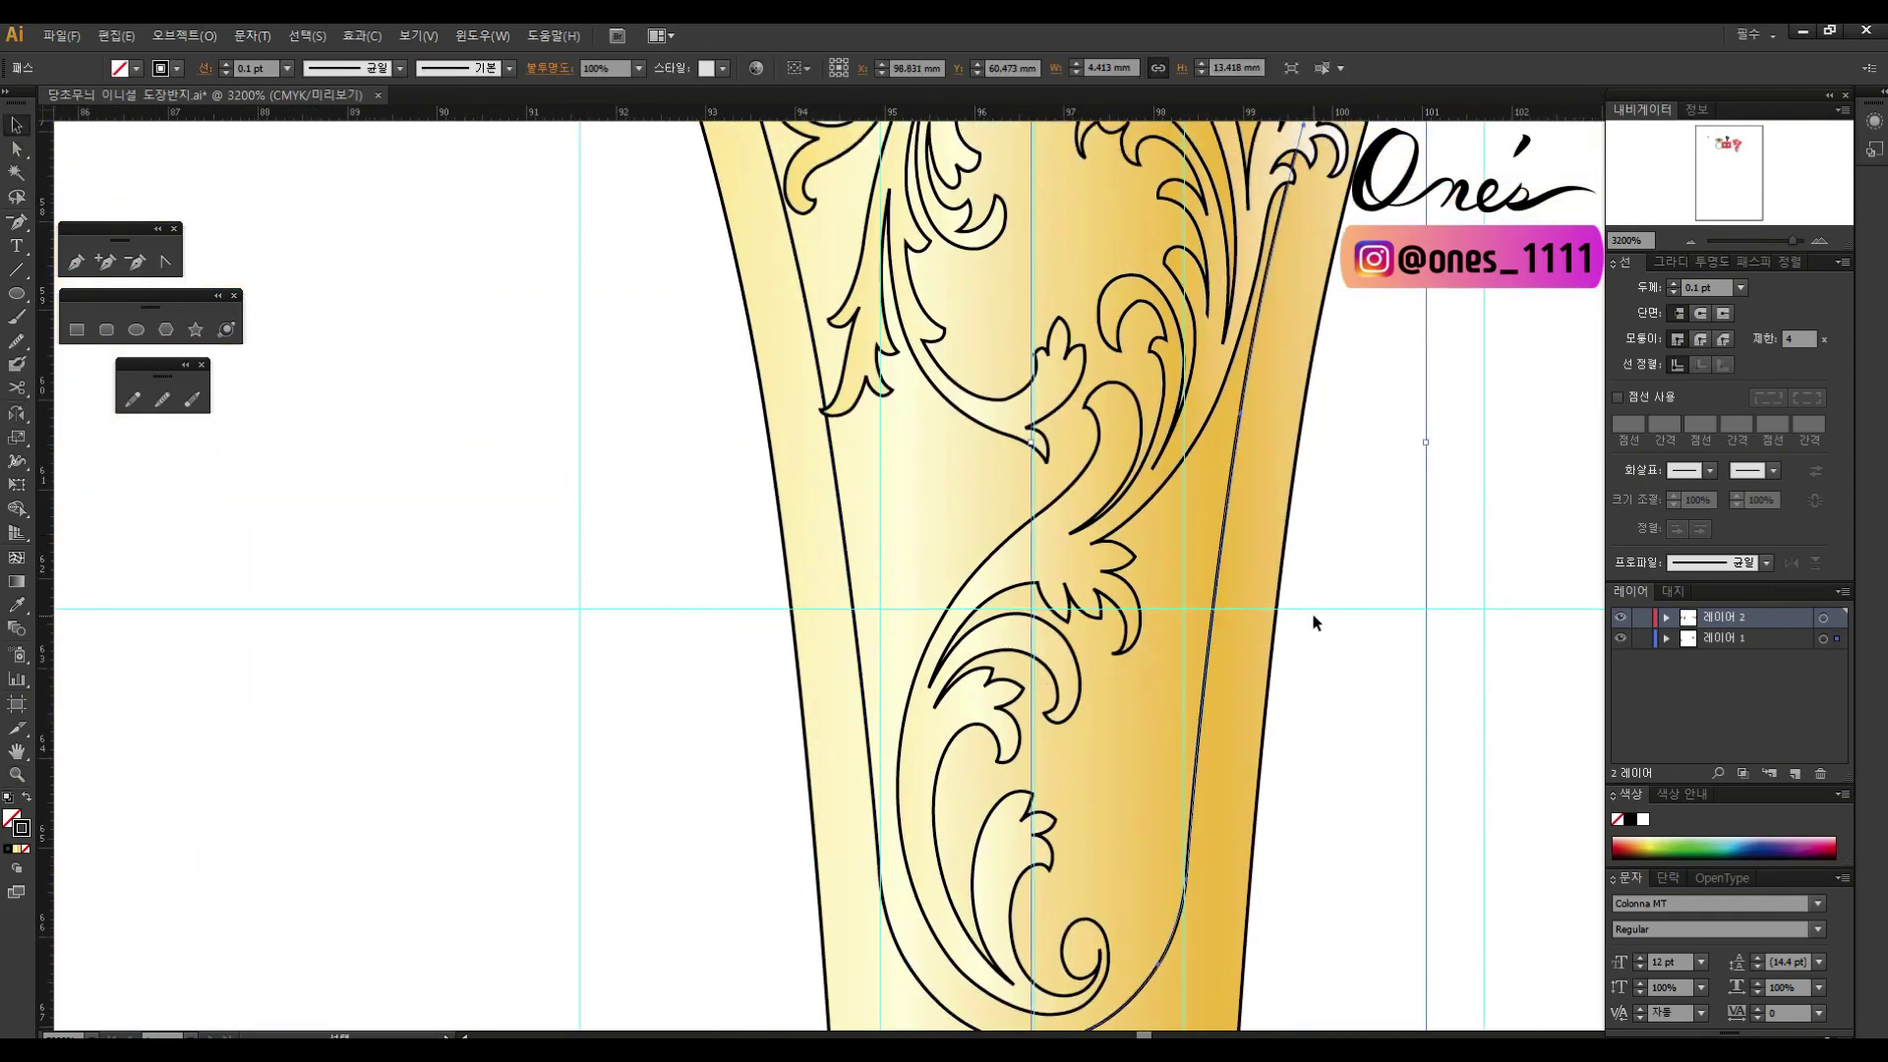
alt+scroll(1167, 494, up, 2)
key(p)
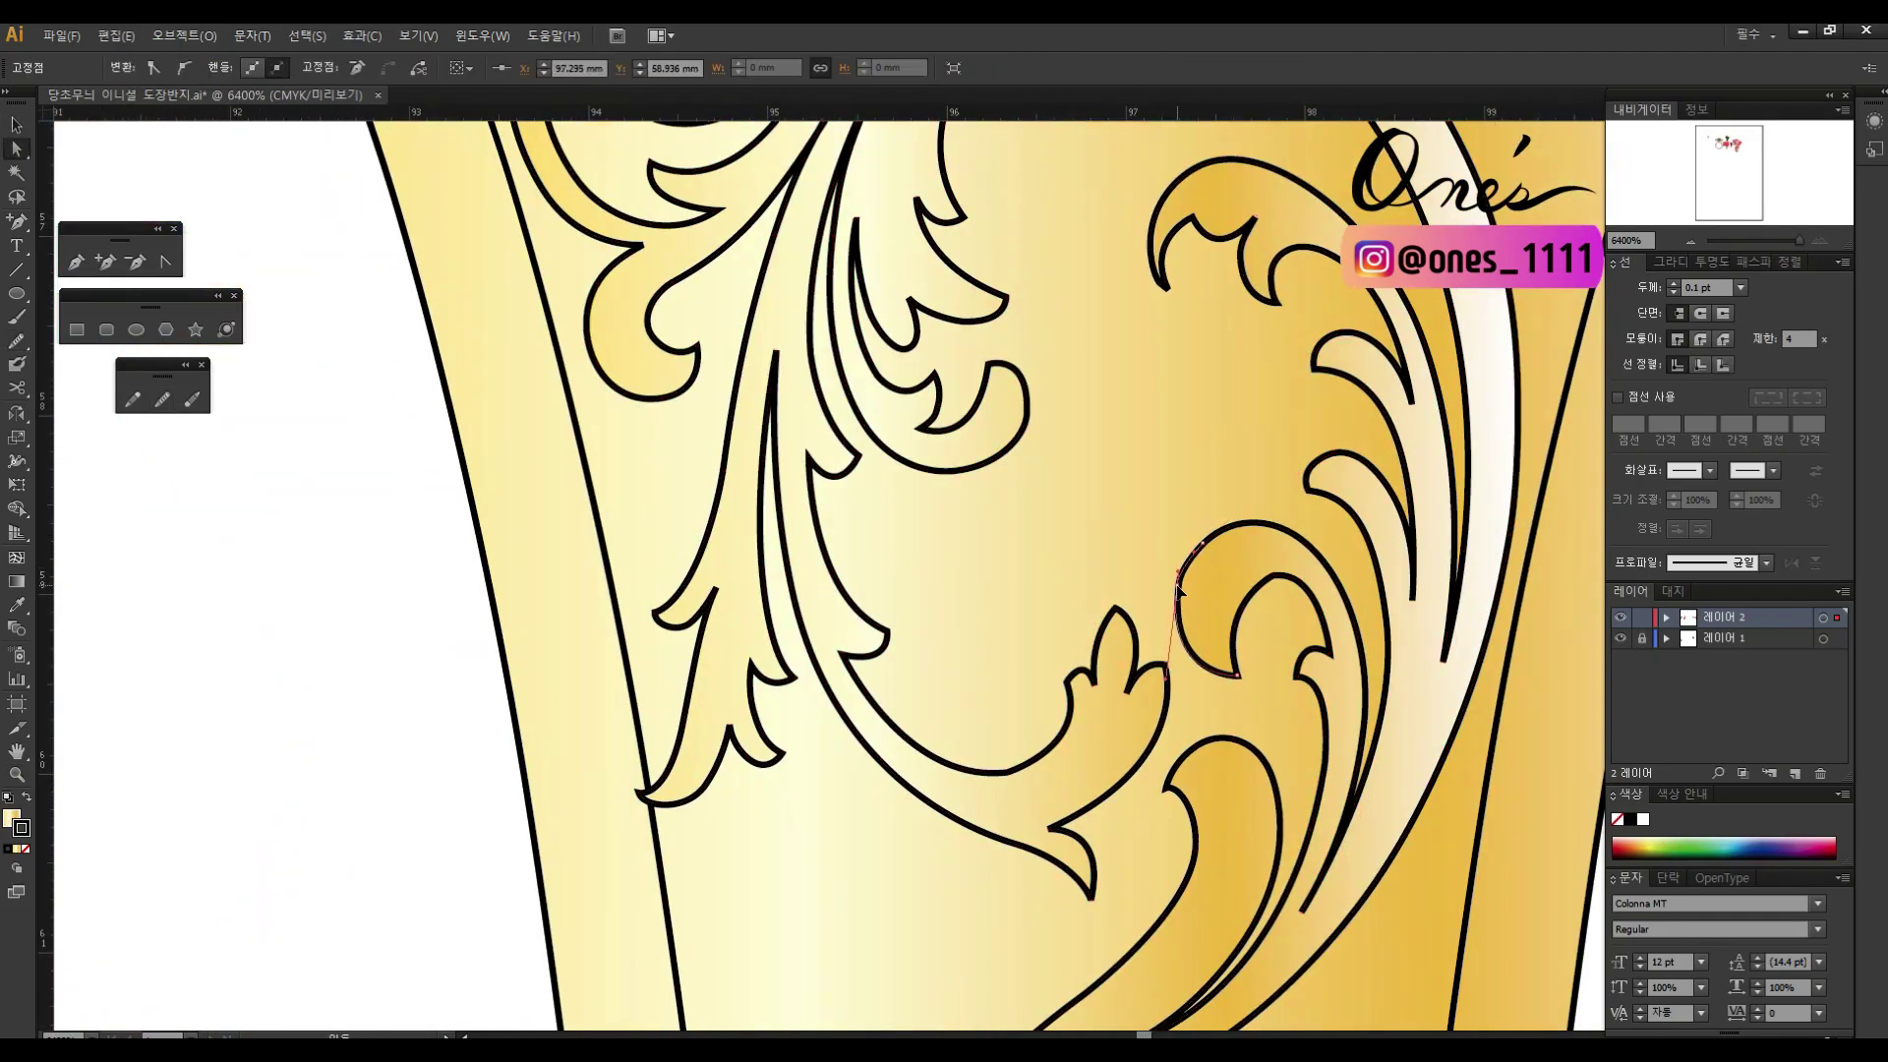
click(1243, 674)
key(ctrl+a)
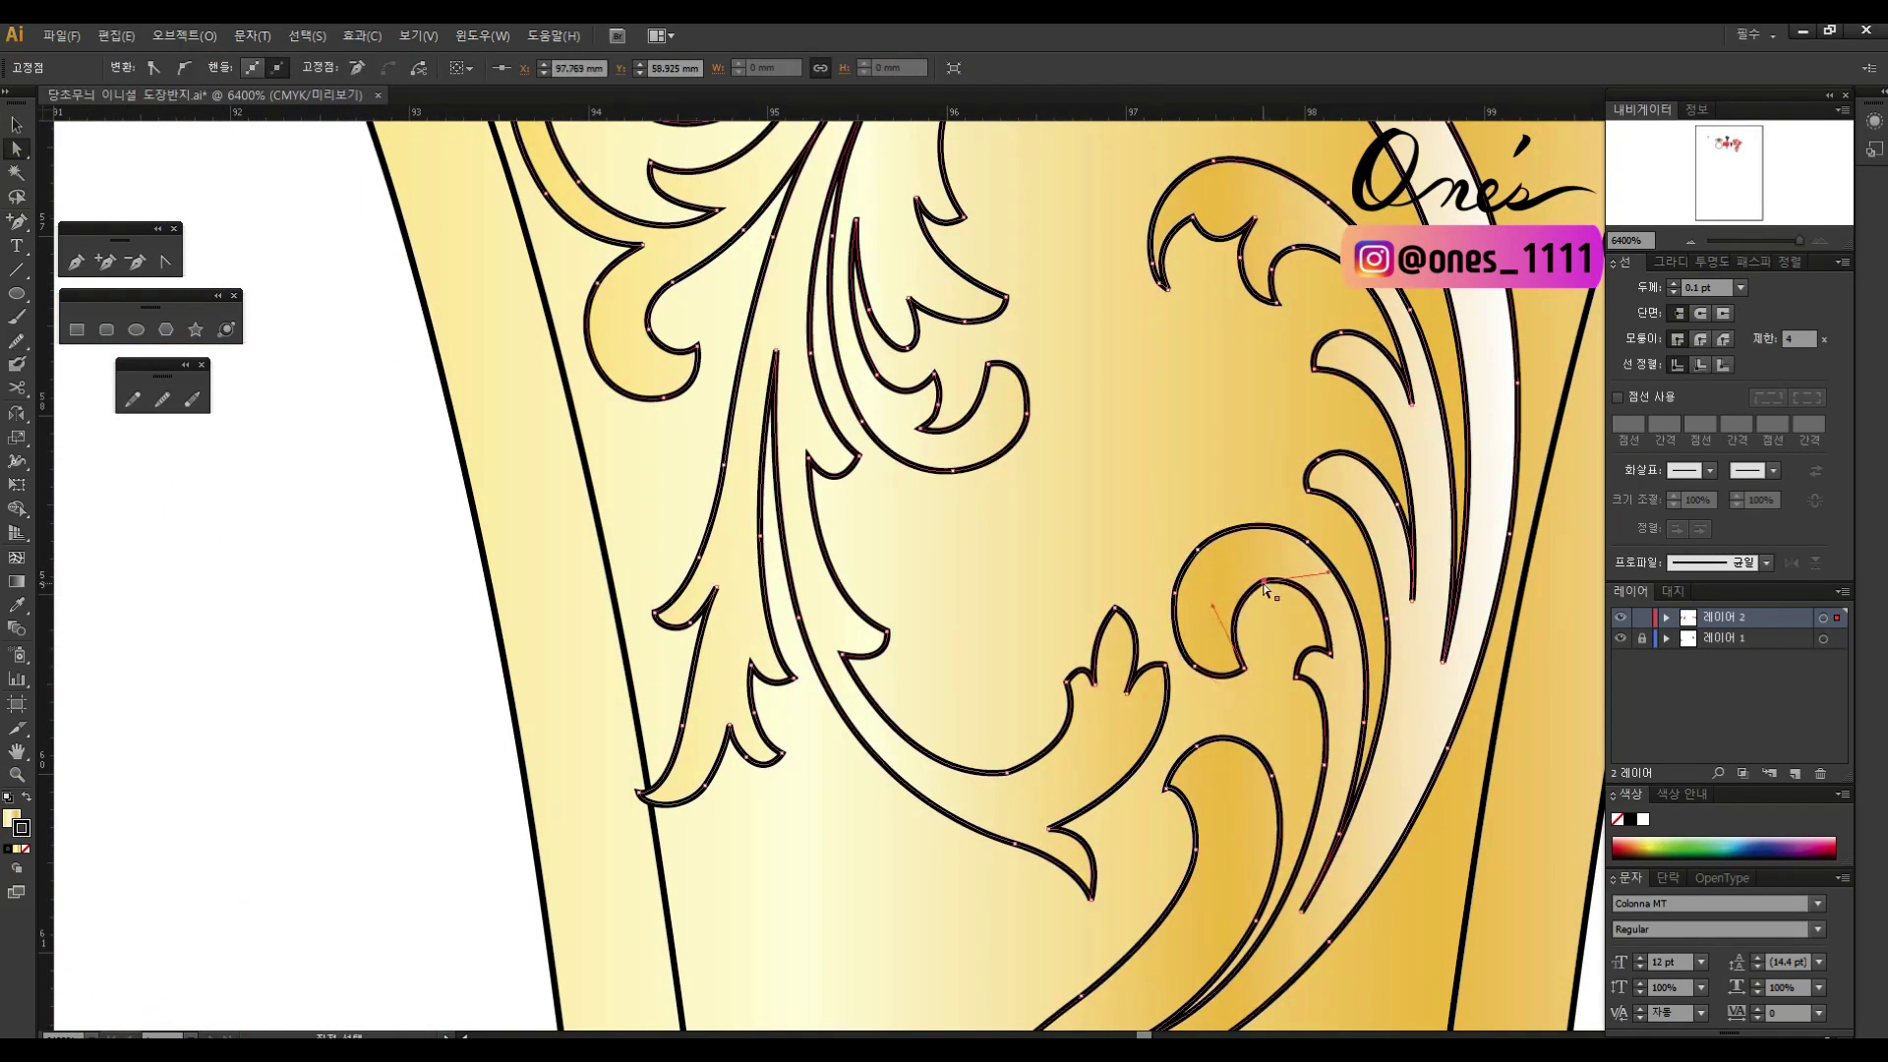
scroll(1328, 629, up, 3)
click(1343, 667)
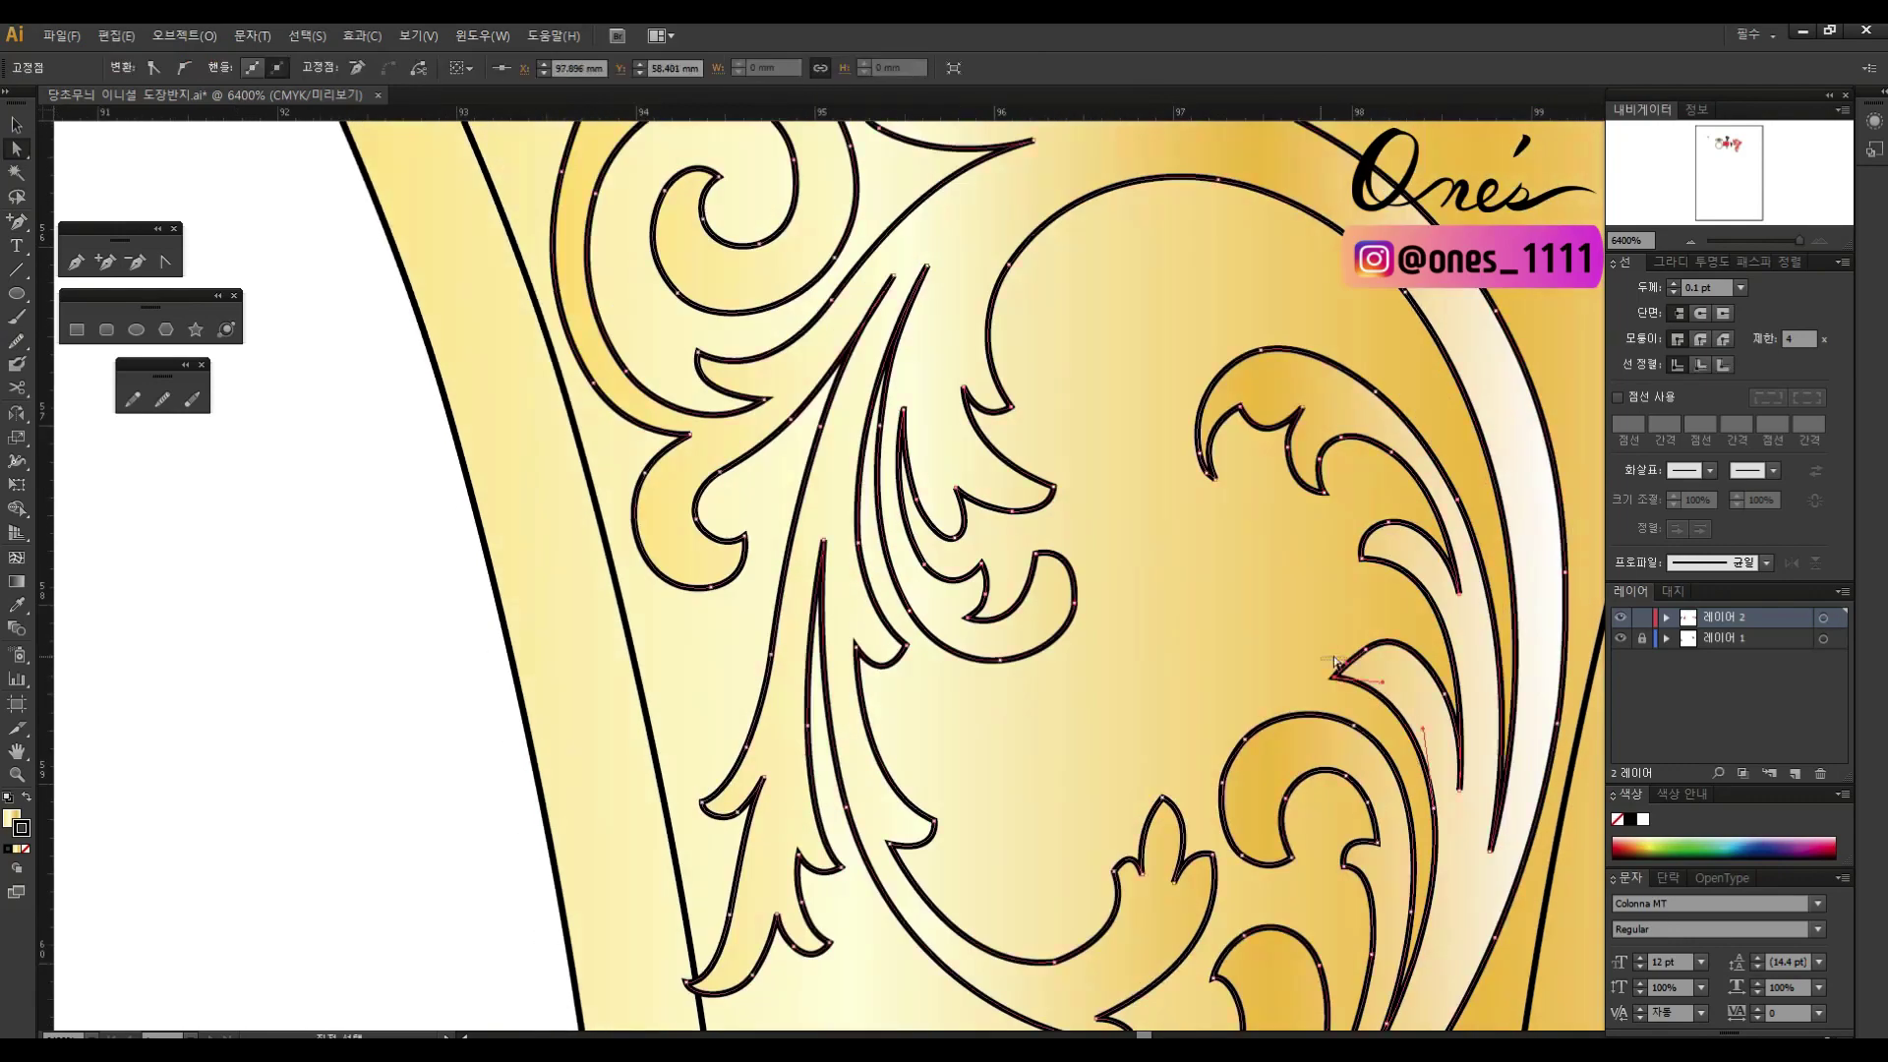
scroll(1413, 528, up, 2)
scroll(1413, 528, left, 2)
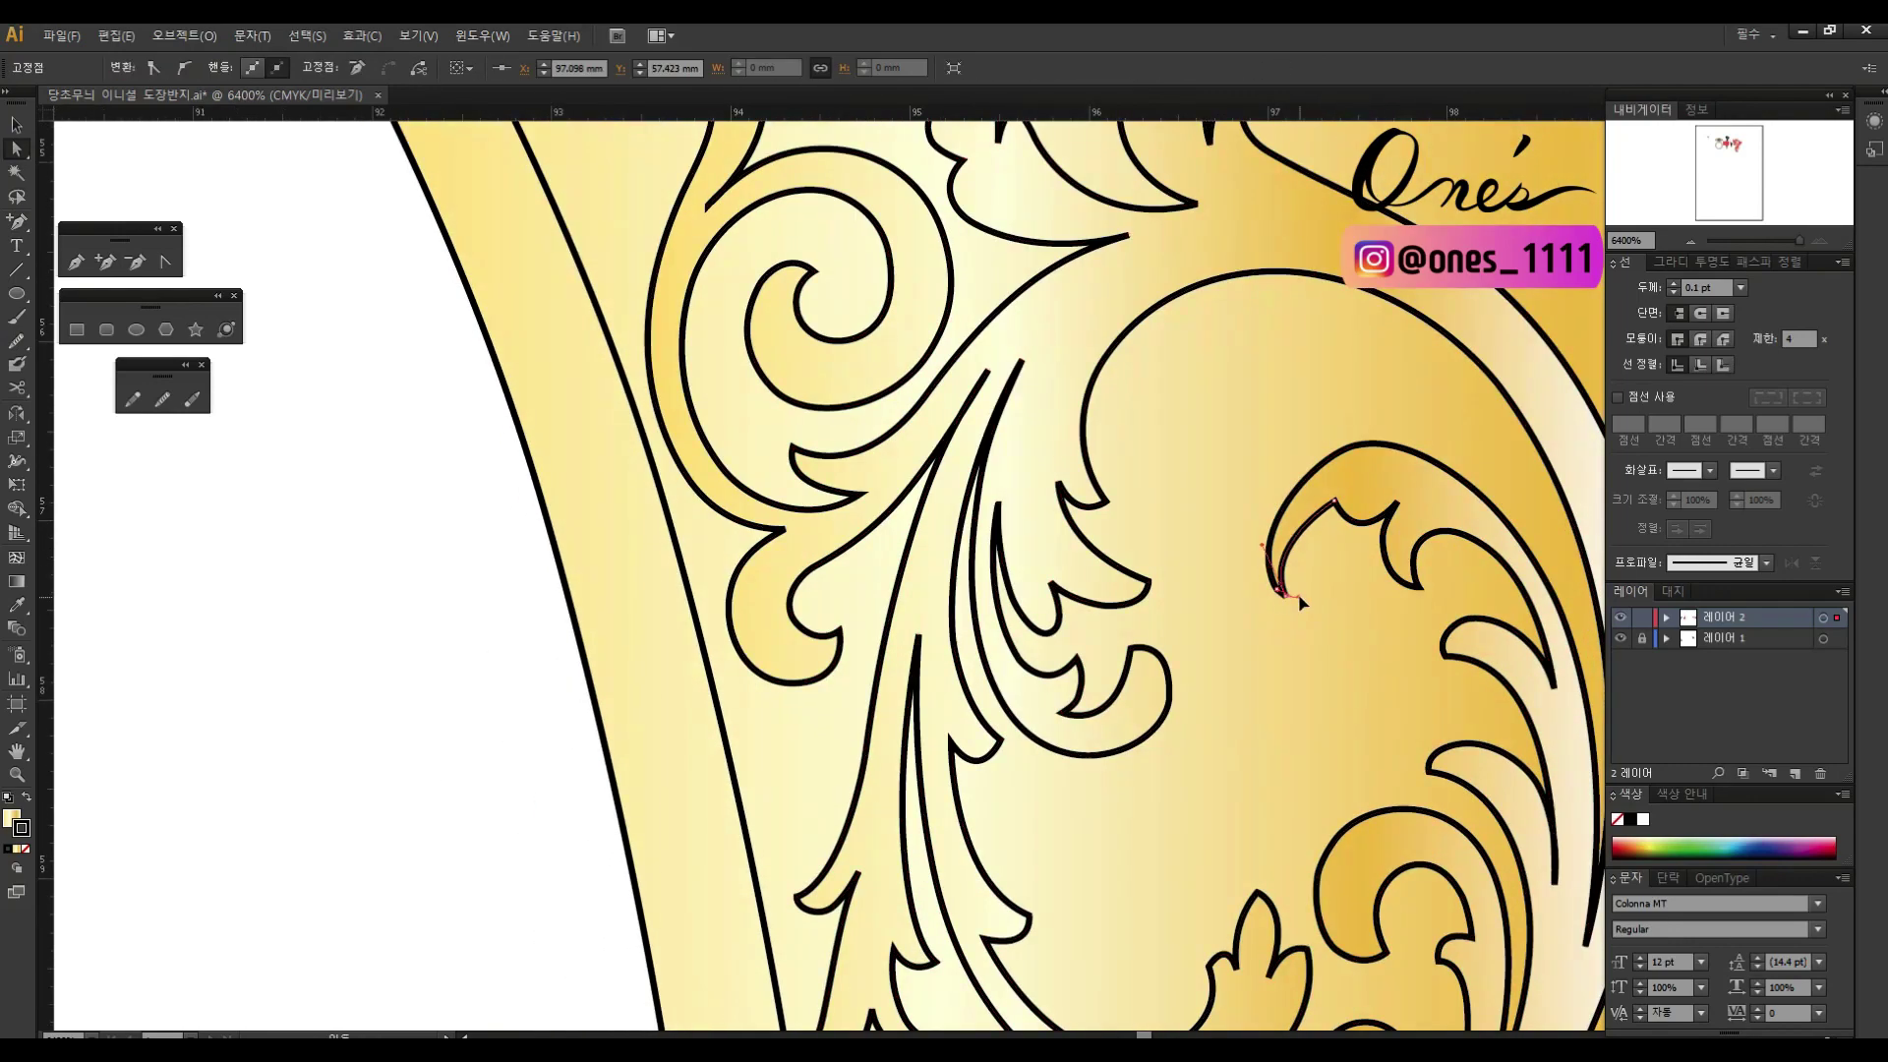
click(1272, 482)
drag(1272, 482, 1264, 522)
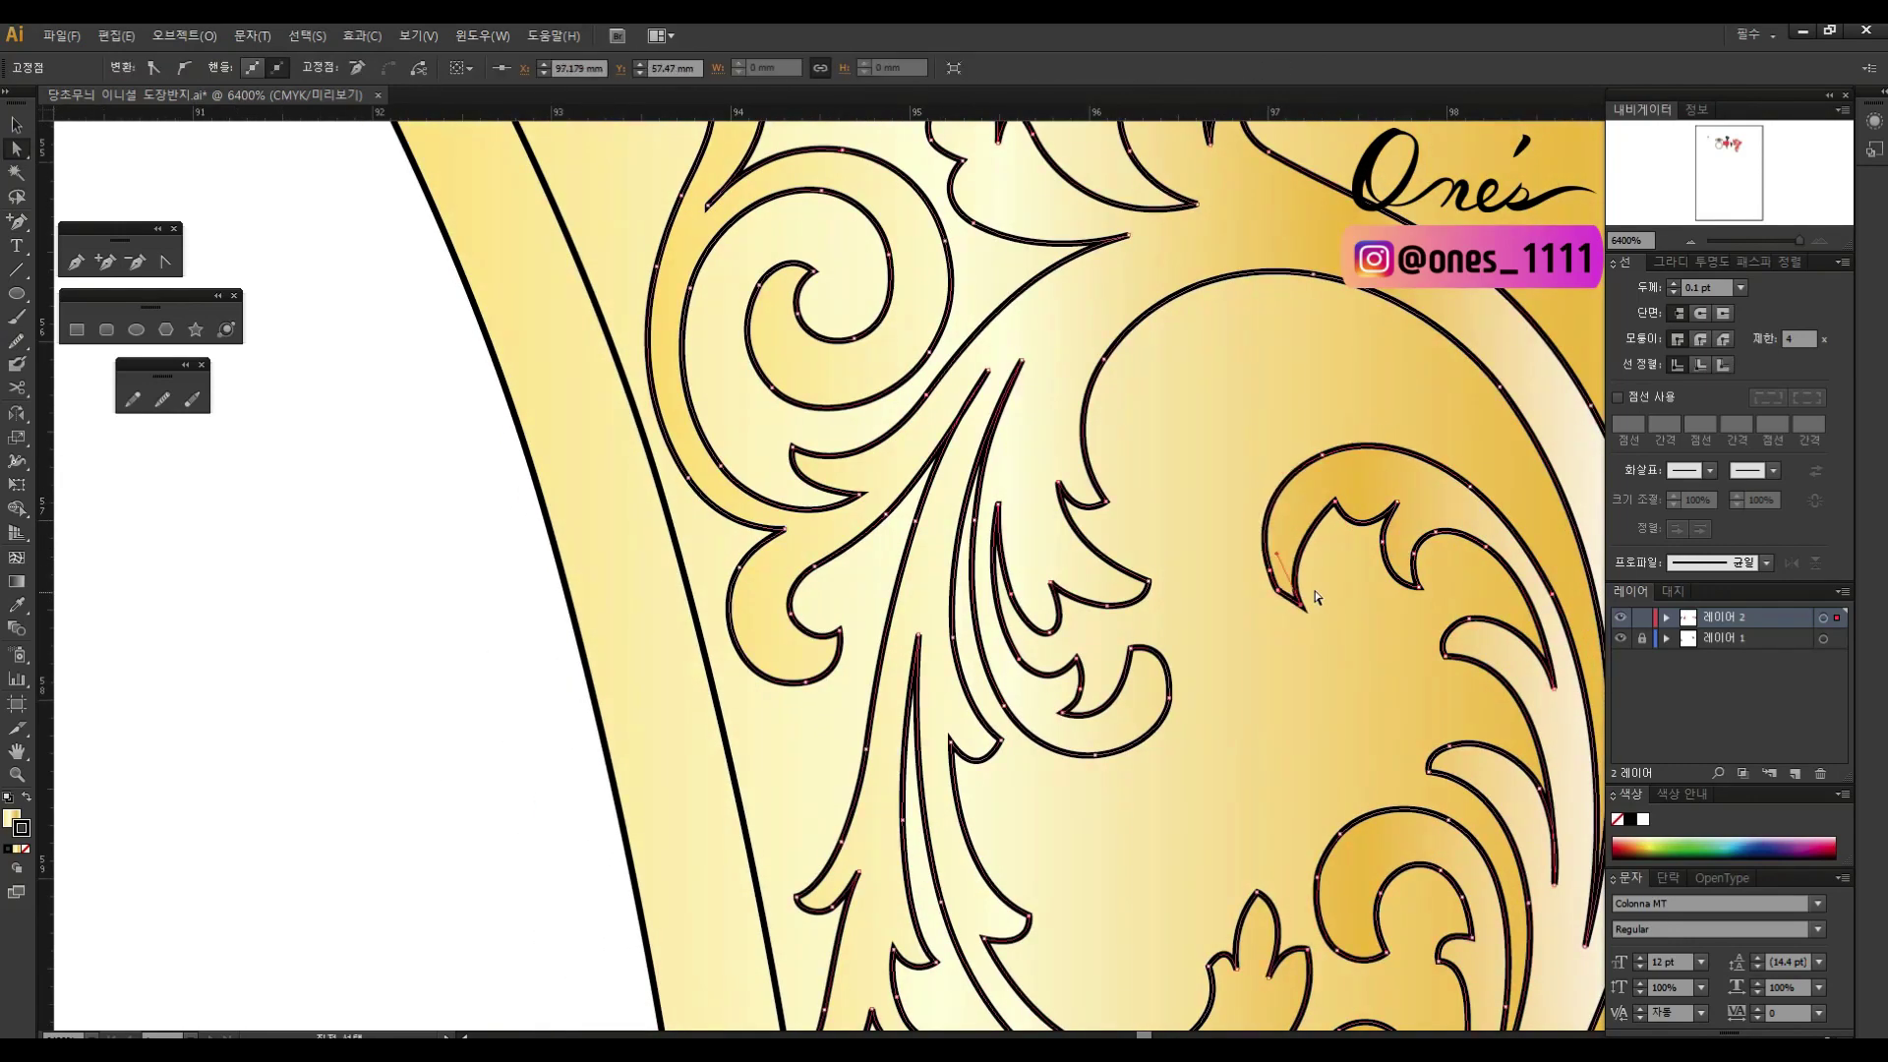
click(1335, 513)
click(1450, 539)
Step: Review anchors across all engraving paths and bring the lower spiral leaves into view
scroll(1449, 539, up, 2)
scroll(1450, 539, left, 1)
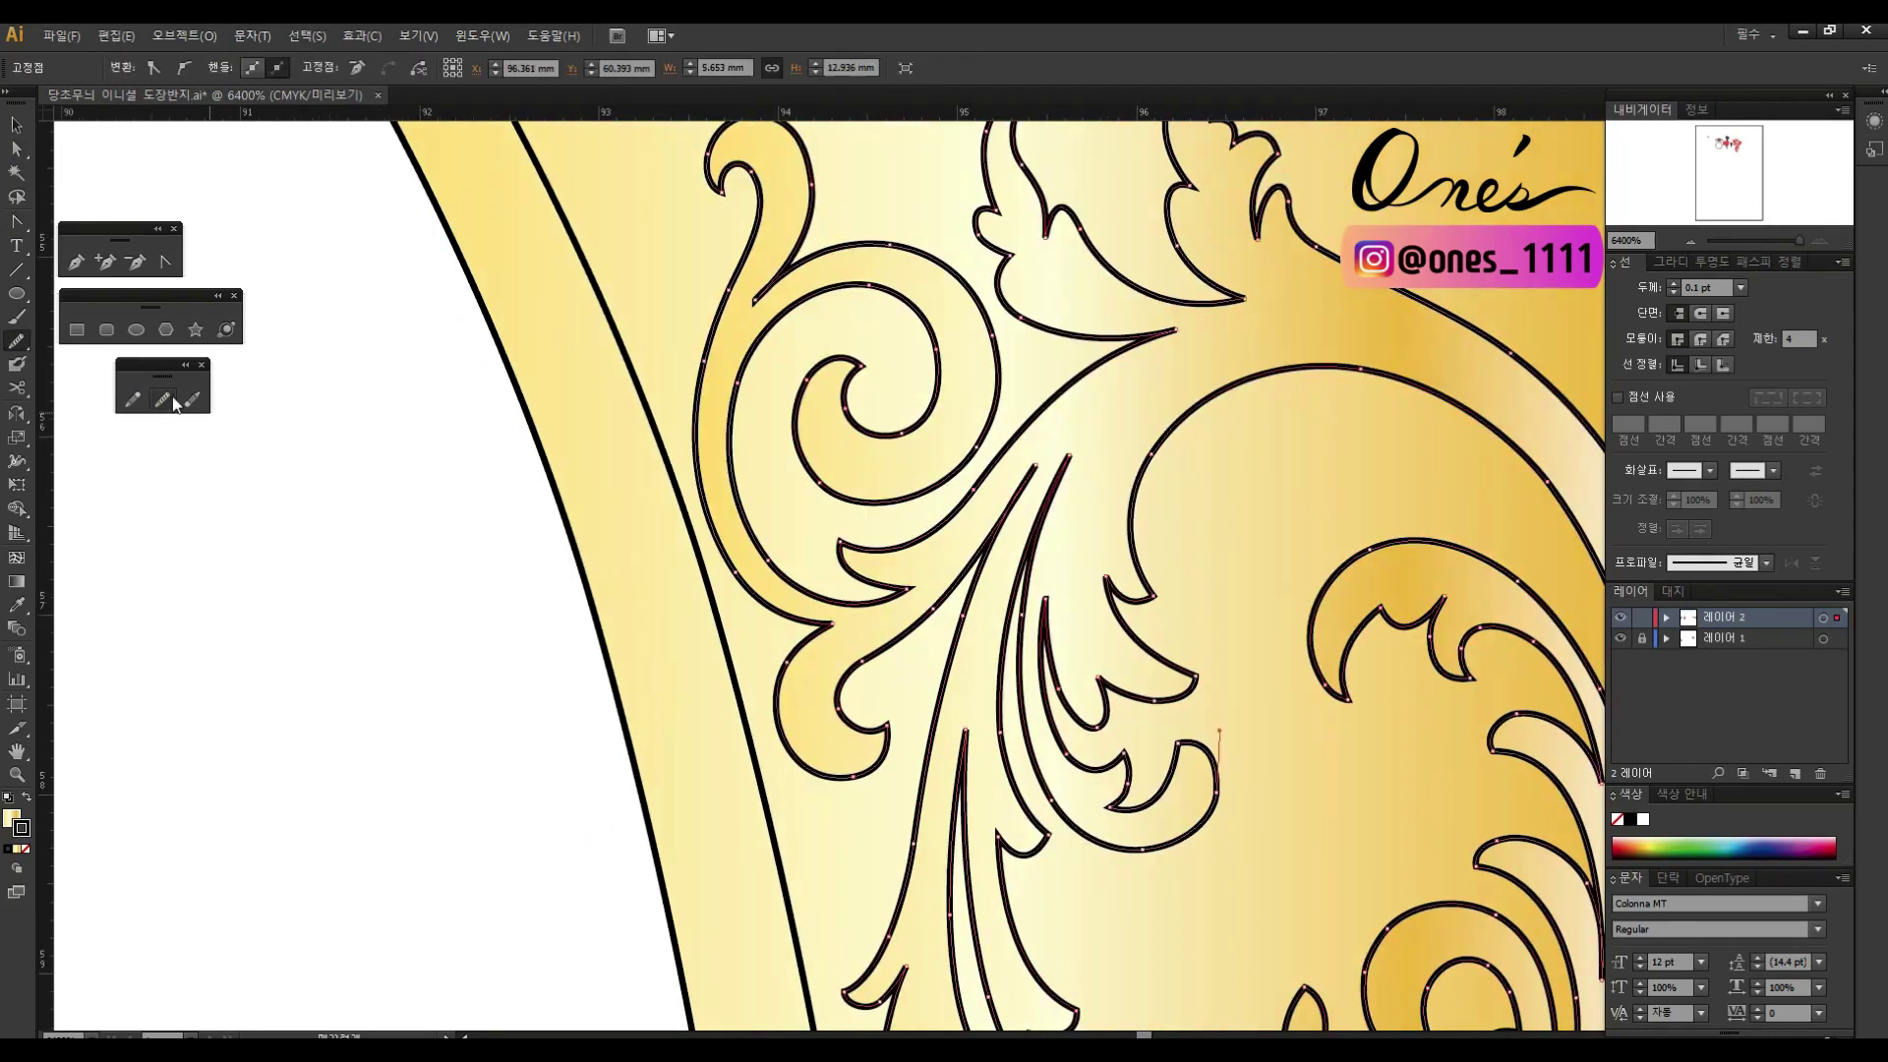
key(ctrl+a)
scroll(1202, 724, down, 3)
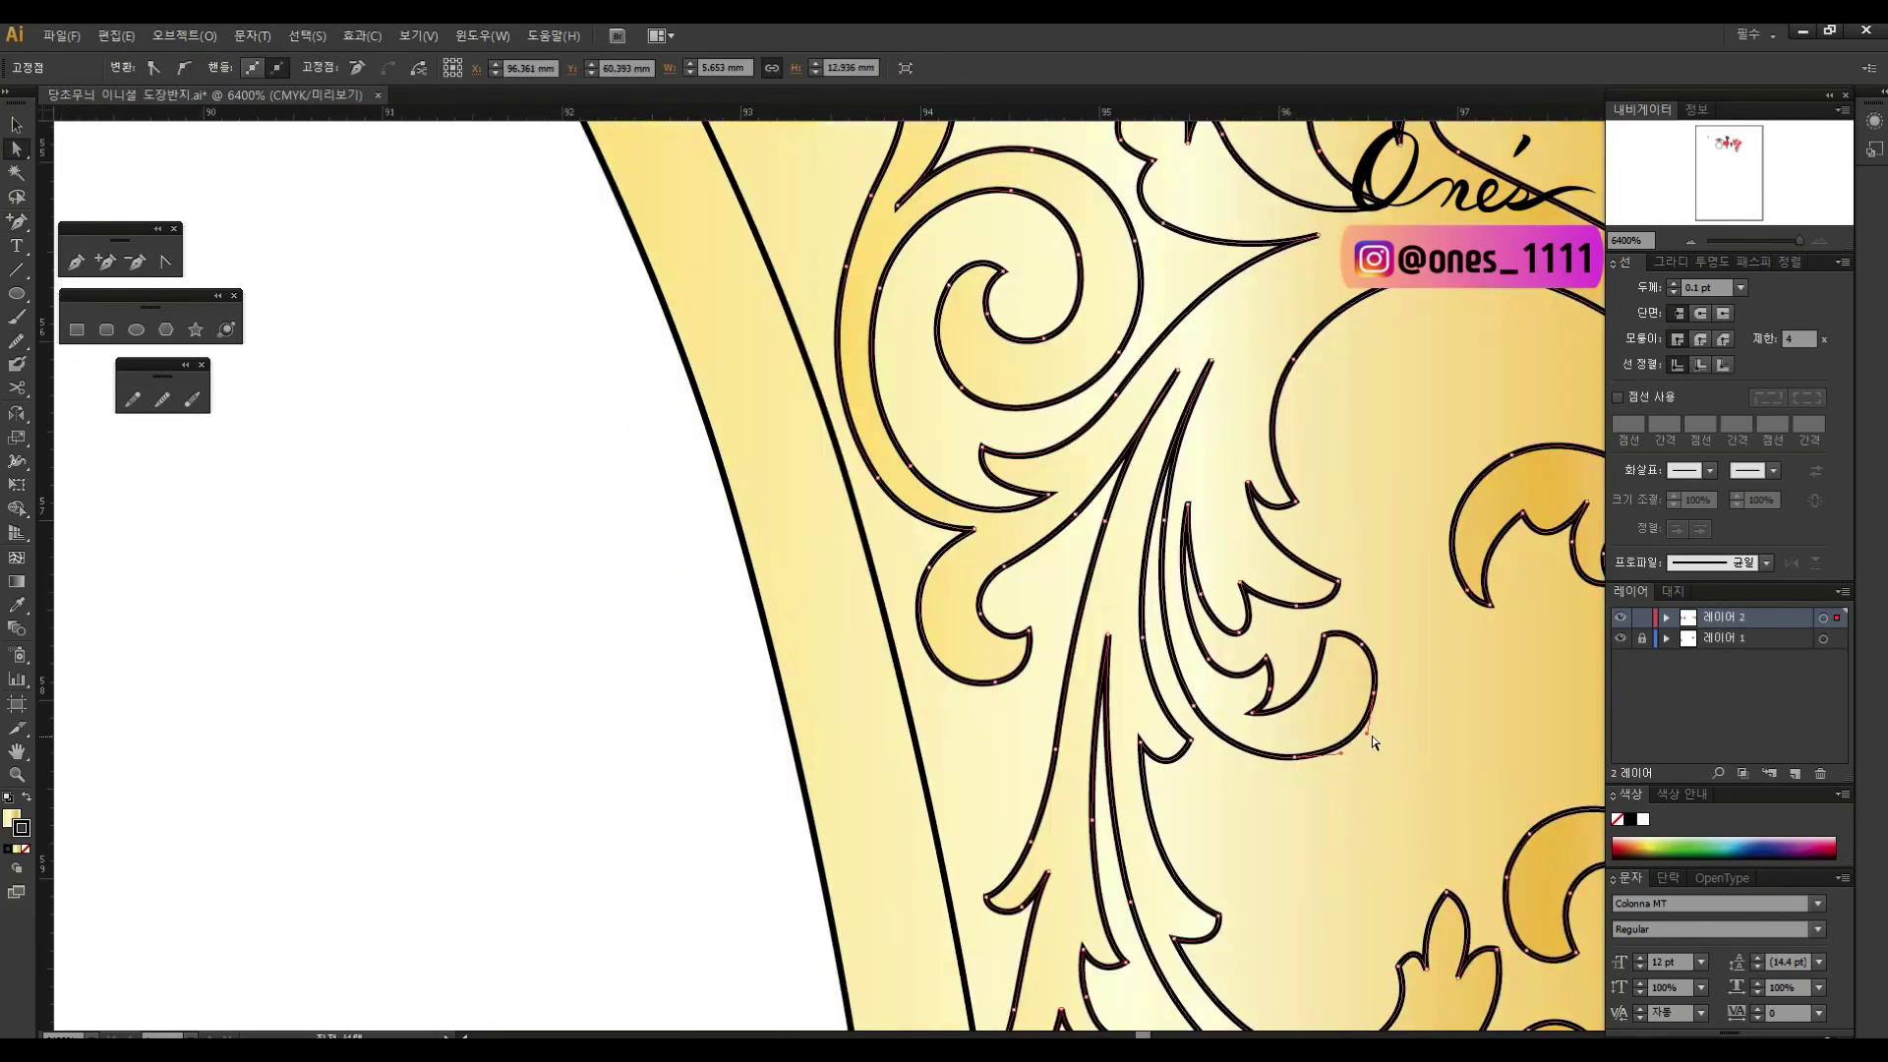
scroll(1161, 787, left, 2)
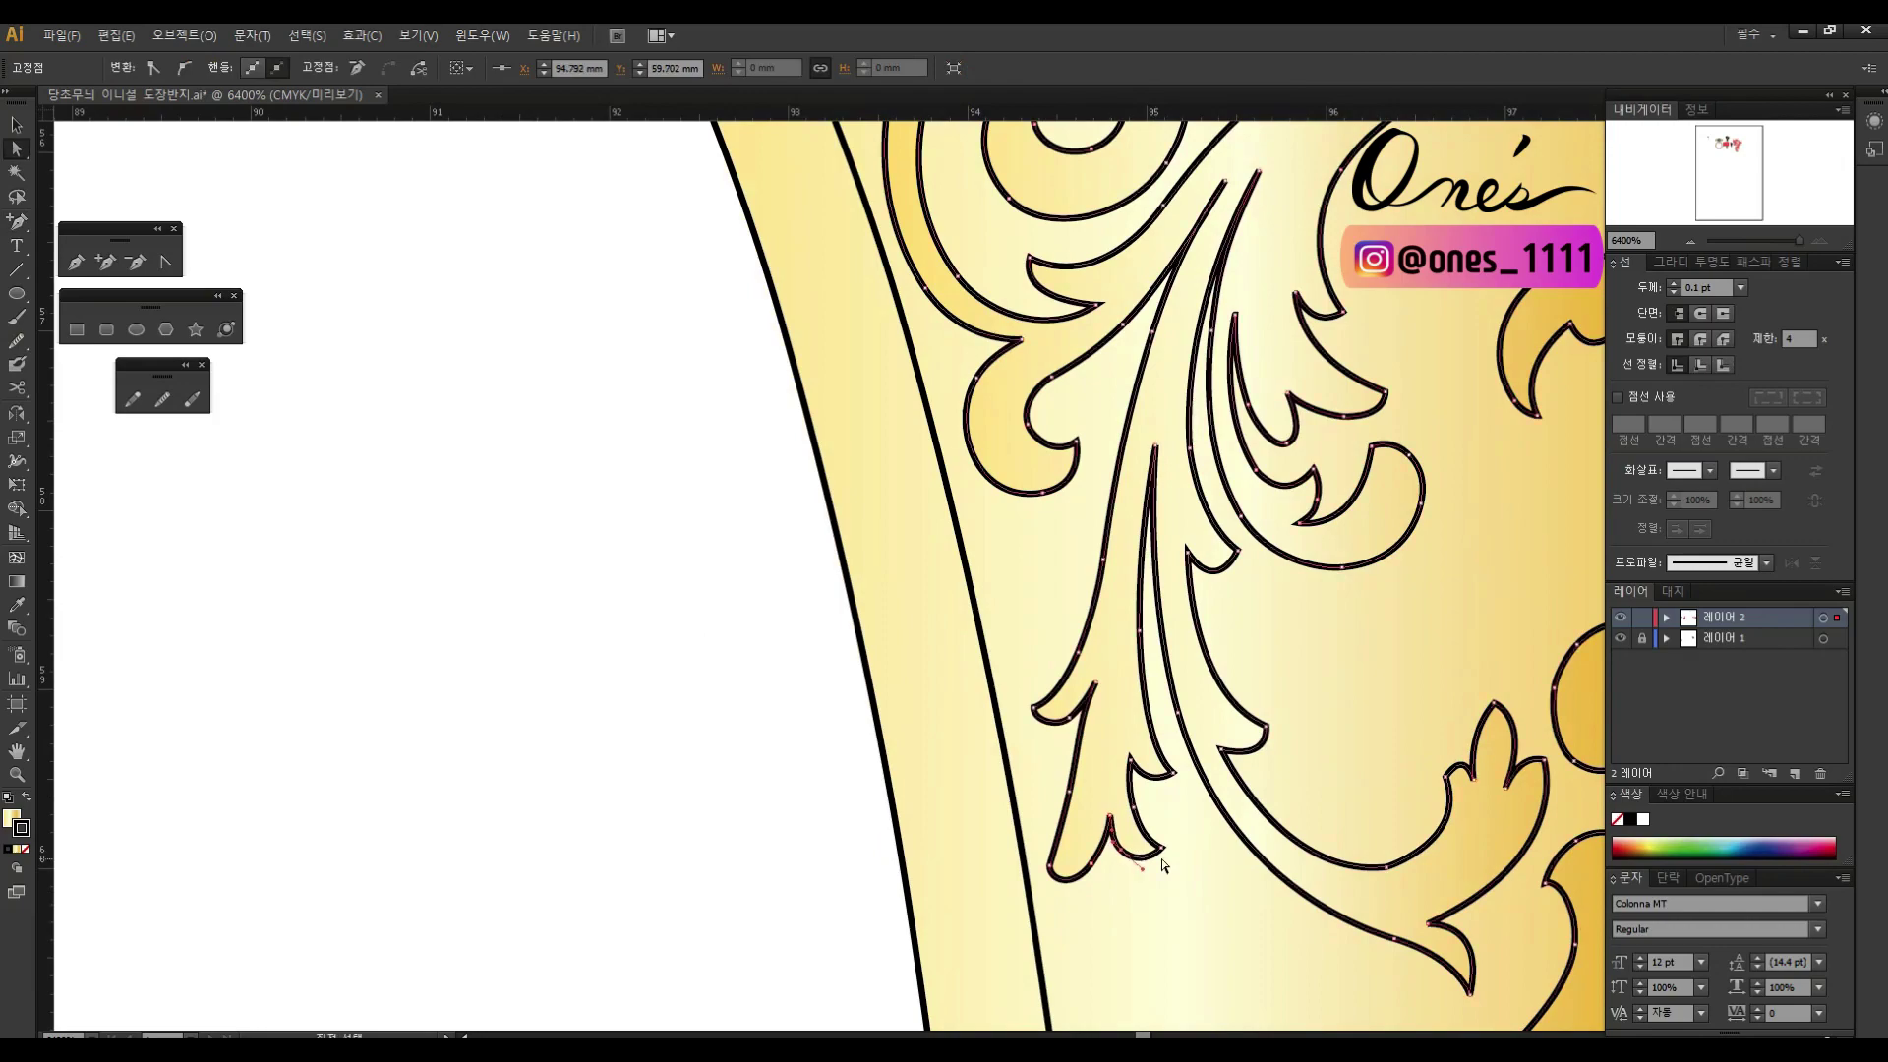
click(1147, 864)
scroll(1147, 865, up, 5)
drag(1263, 335, 1215, 147)
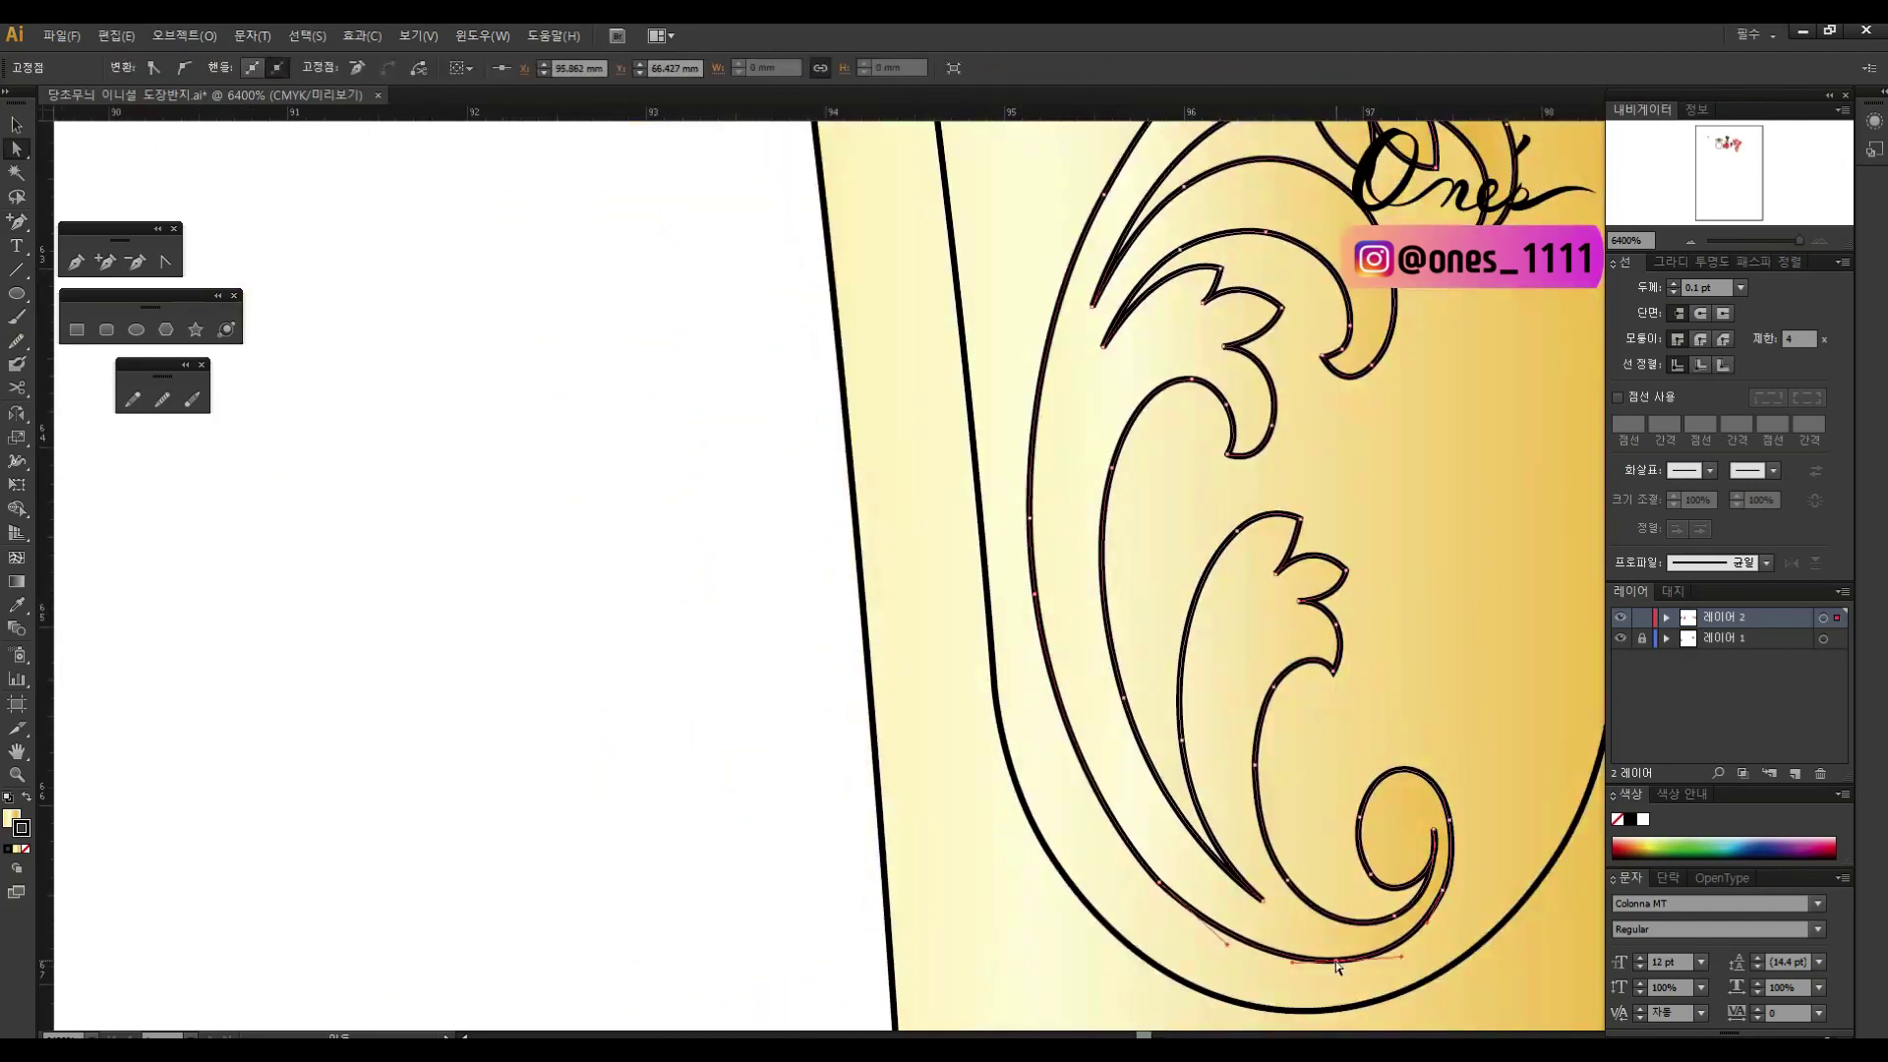
Step: Raise the leaf lobes above the lower spiral by moving their anchors and notch higher
key(ctrl+a)
click(1311, 747)
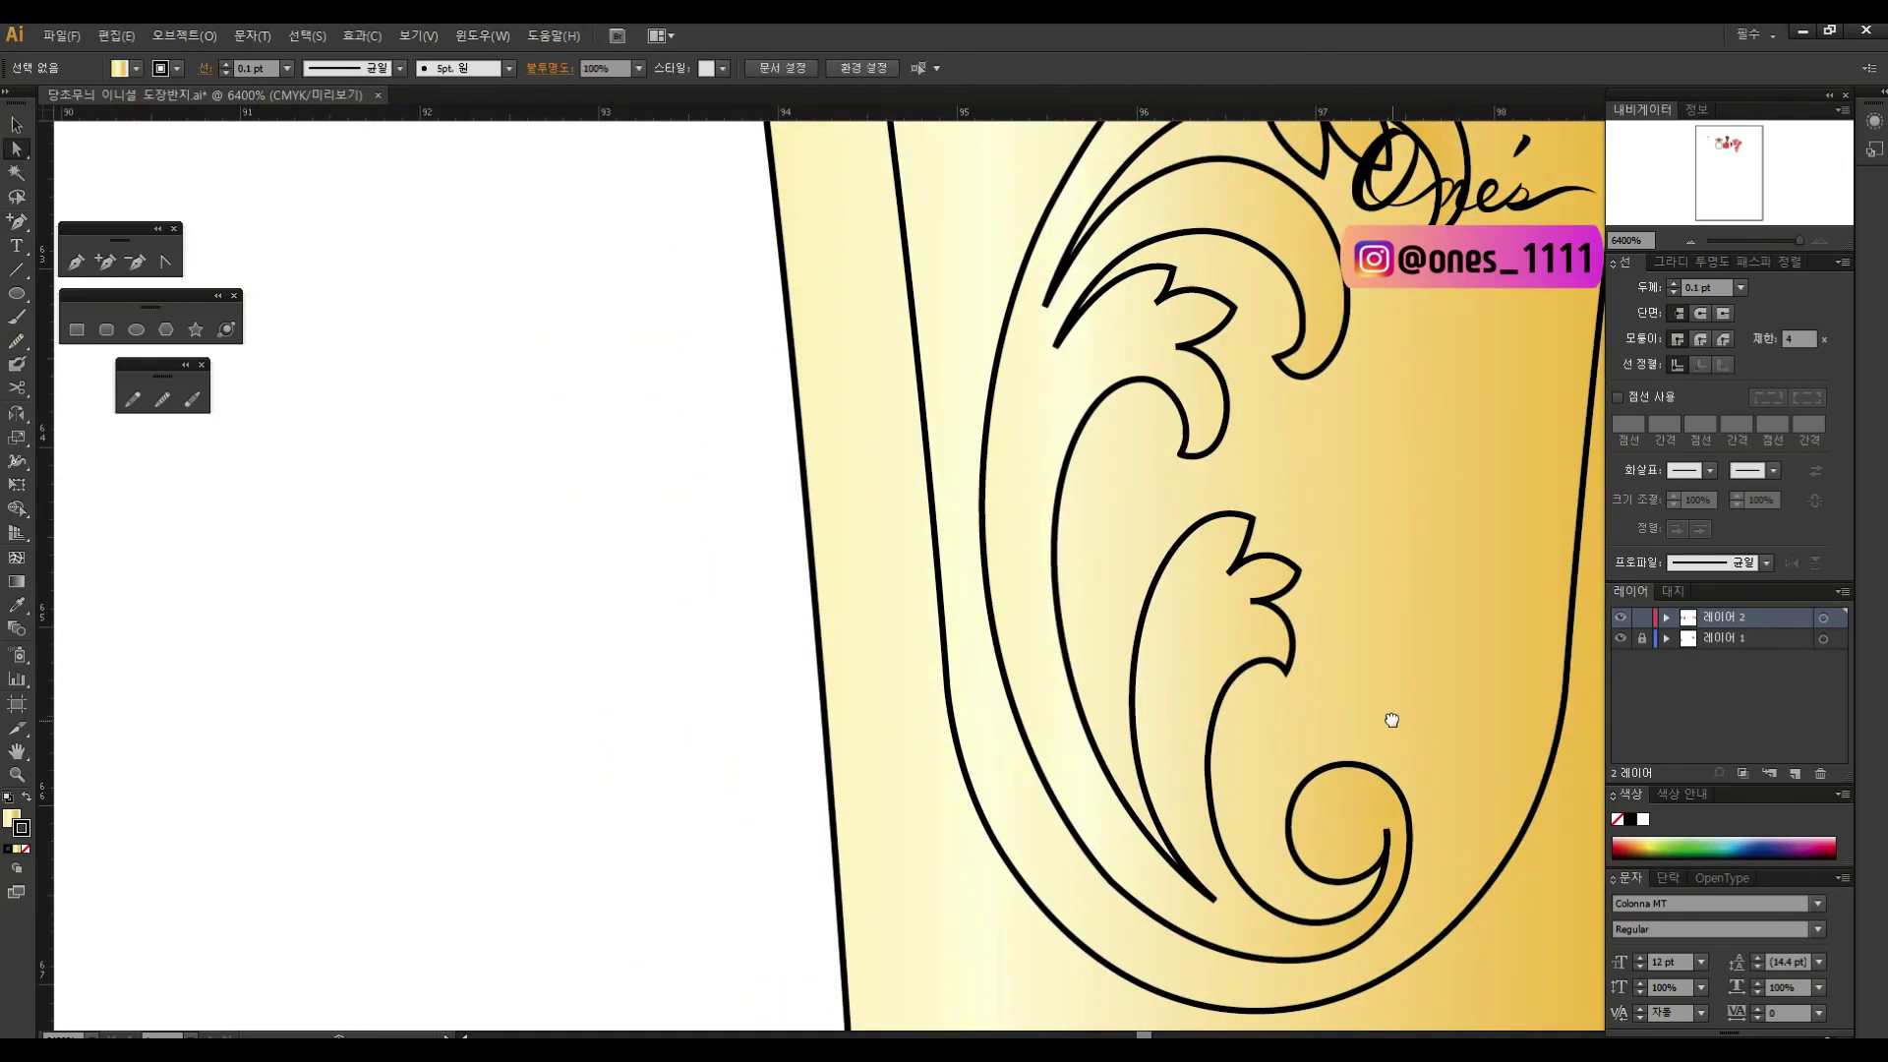
scroll(1279, 688, right, 3)
scroll(1278, 688, down, 1)
click(1196, 578)
drag(1196, 578, 1185, 511)
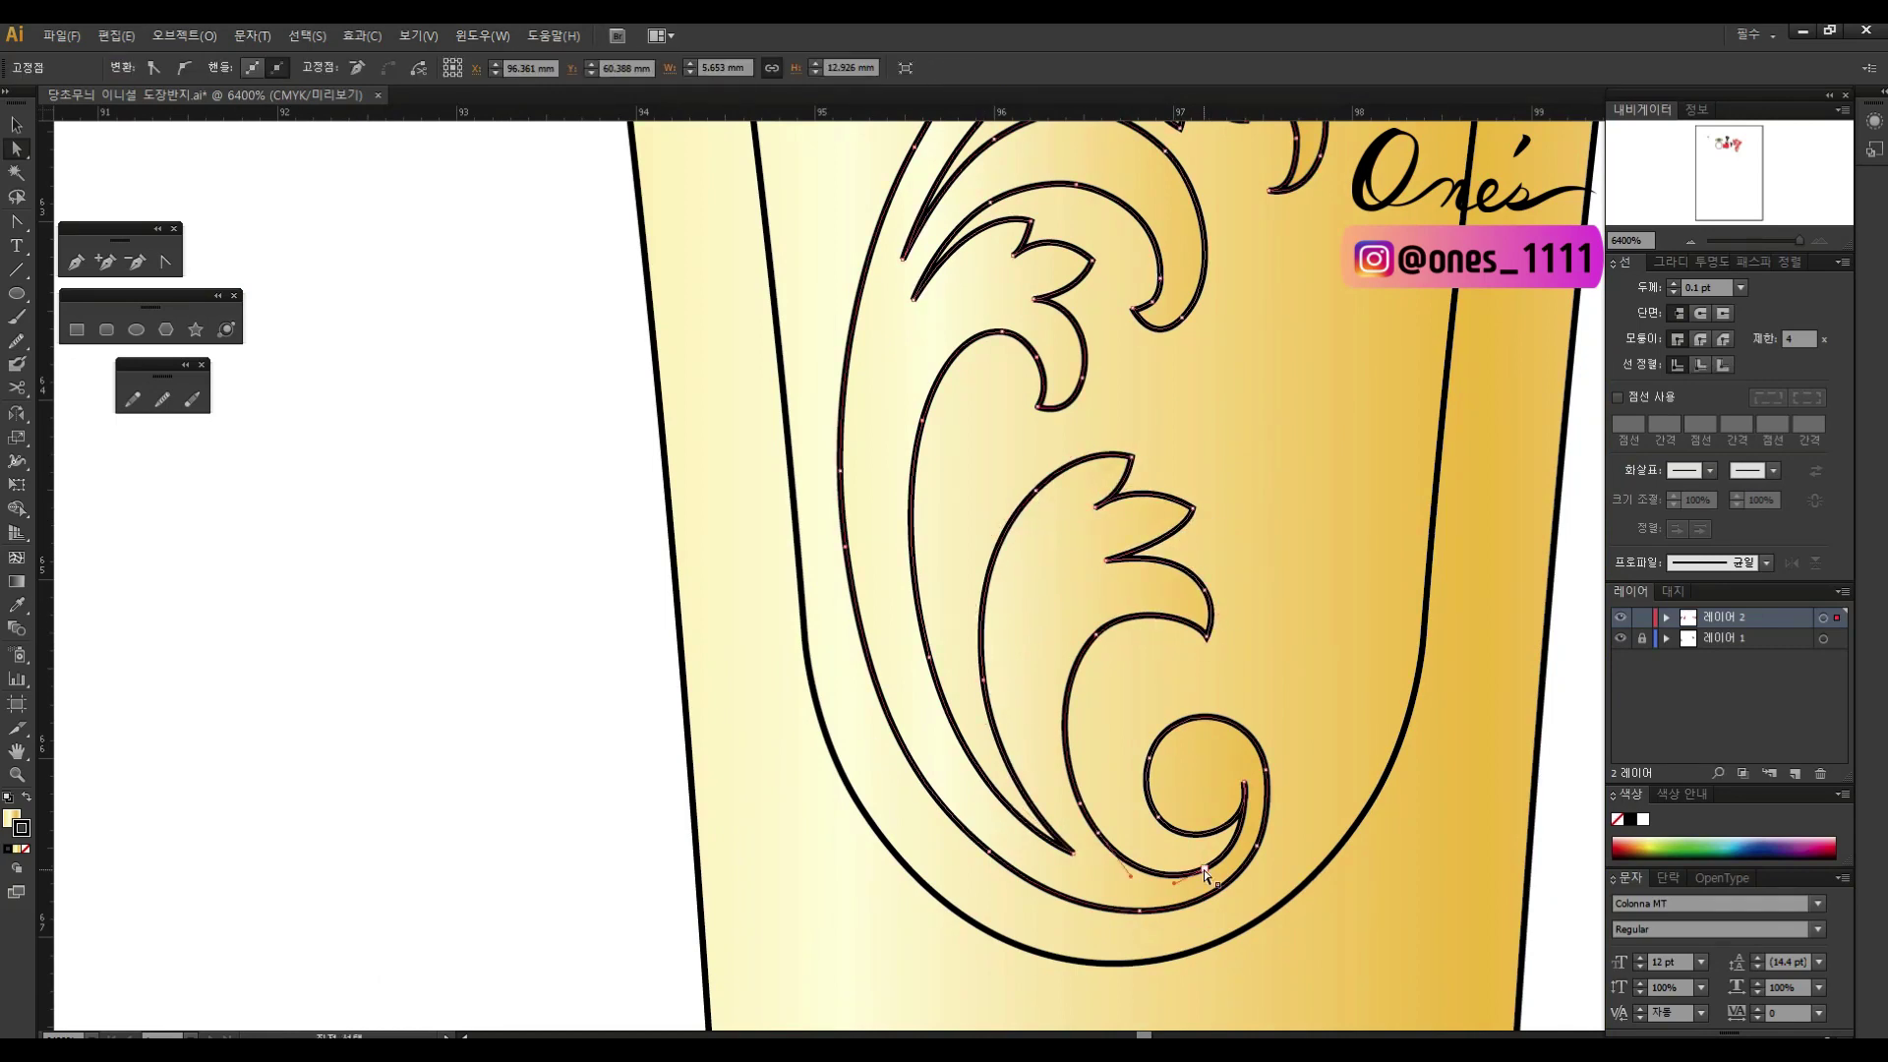
scroll(1145, 899, up, 2)
scroll(1145, 900, left, 2)
click(1188, 626)
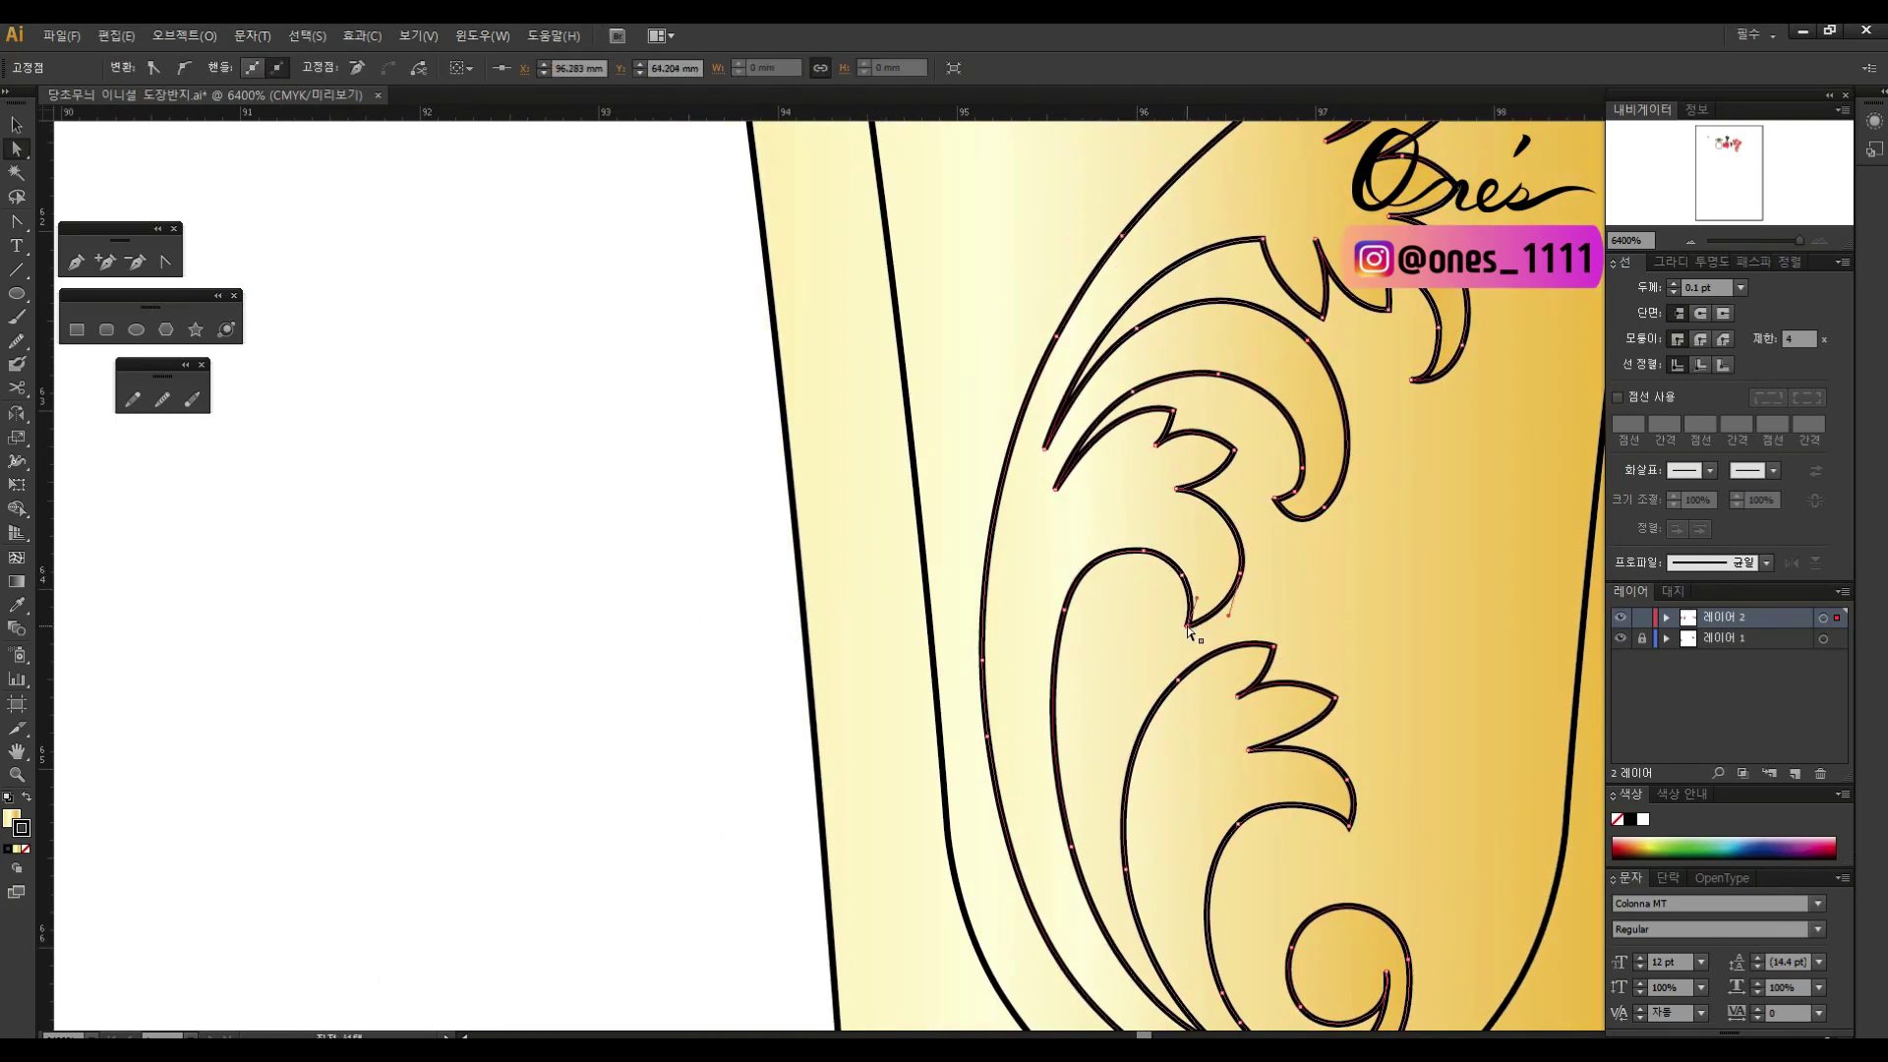
drag(1188, 521, 1164, 447)
Step: Inspect anchors along the upper leaf curve and near its notch
scroll(1338, 514, up, 2)
scroll(1338, 514, right, 1)
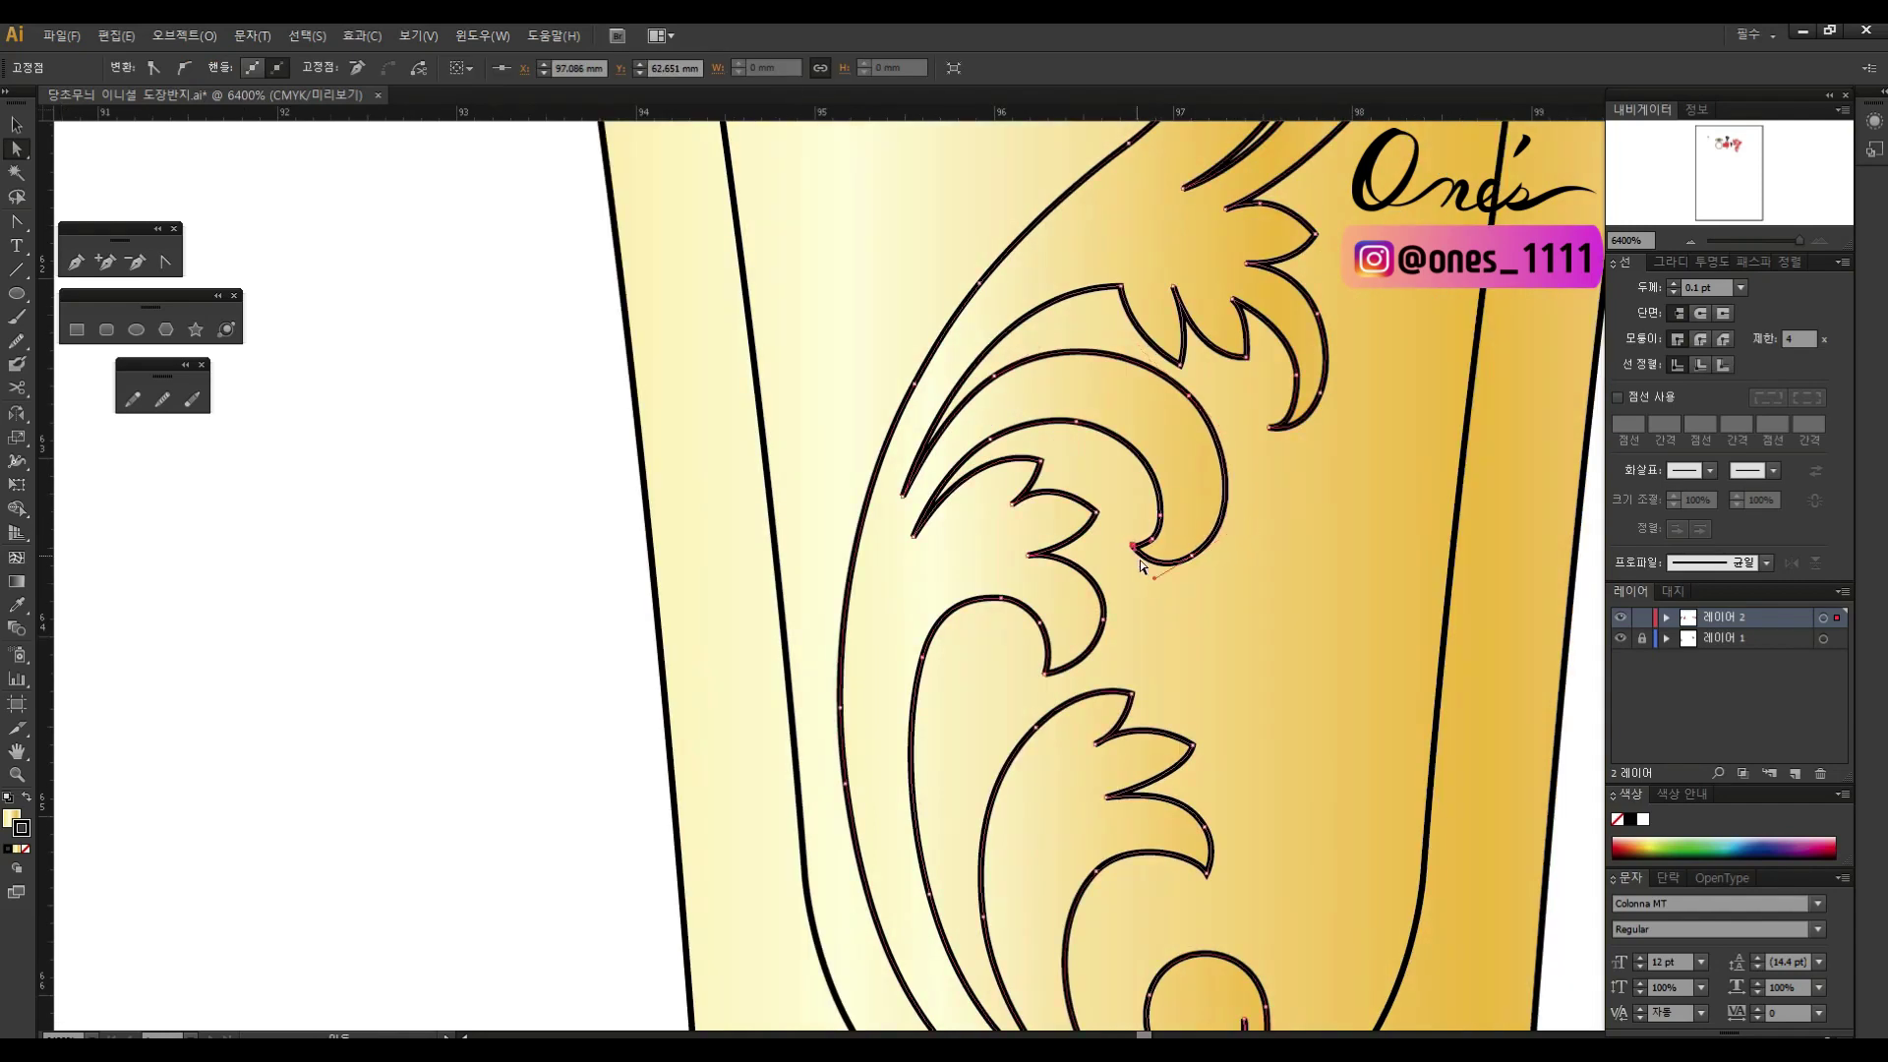
click(1092, 472)
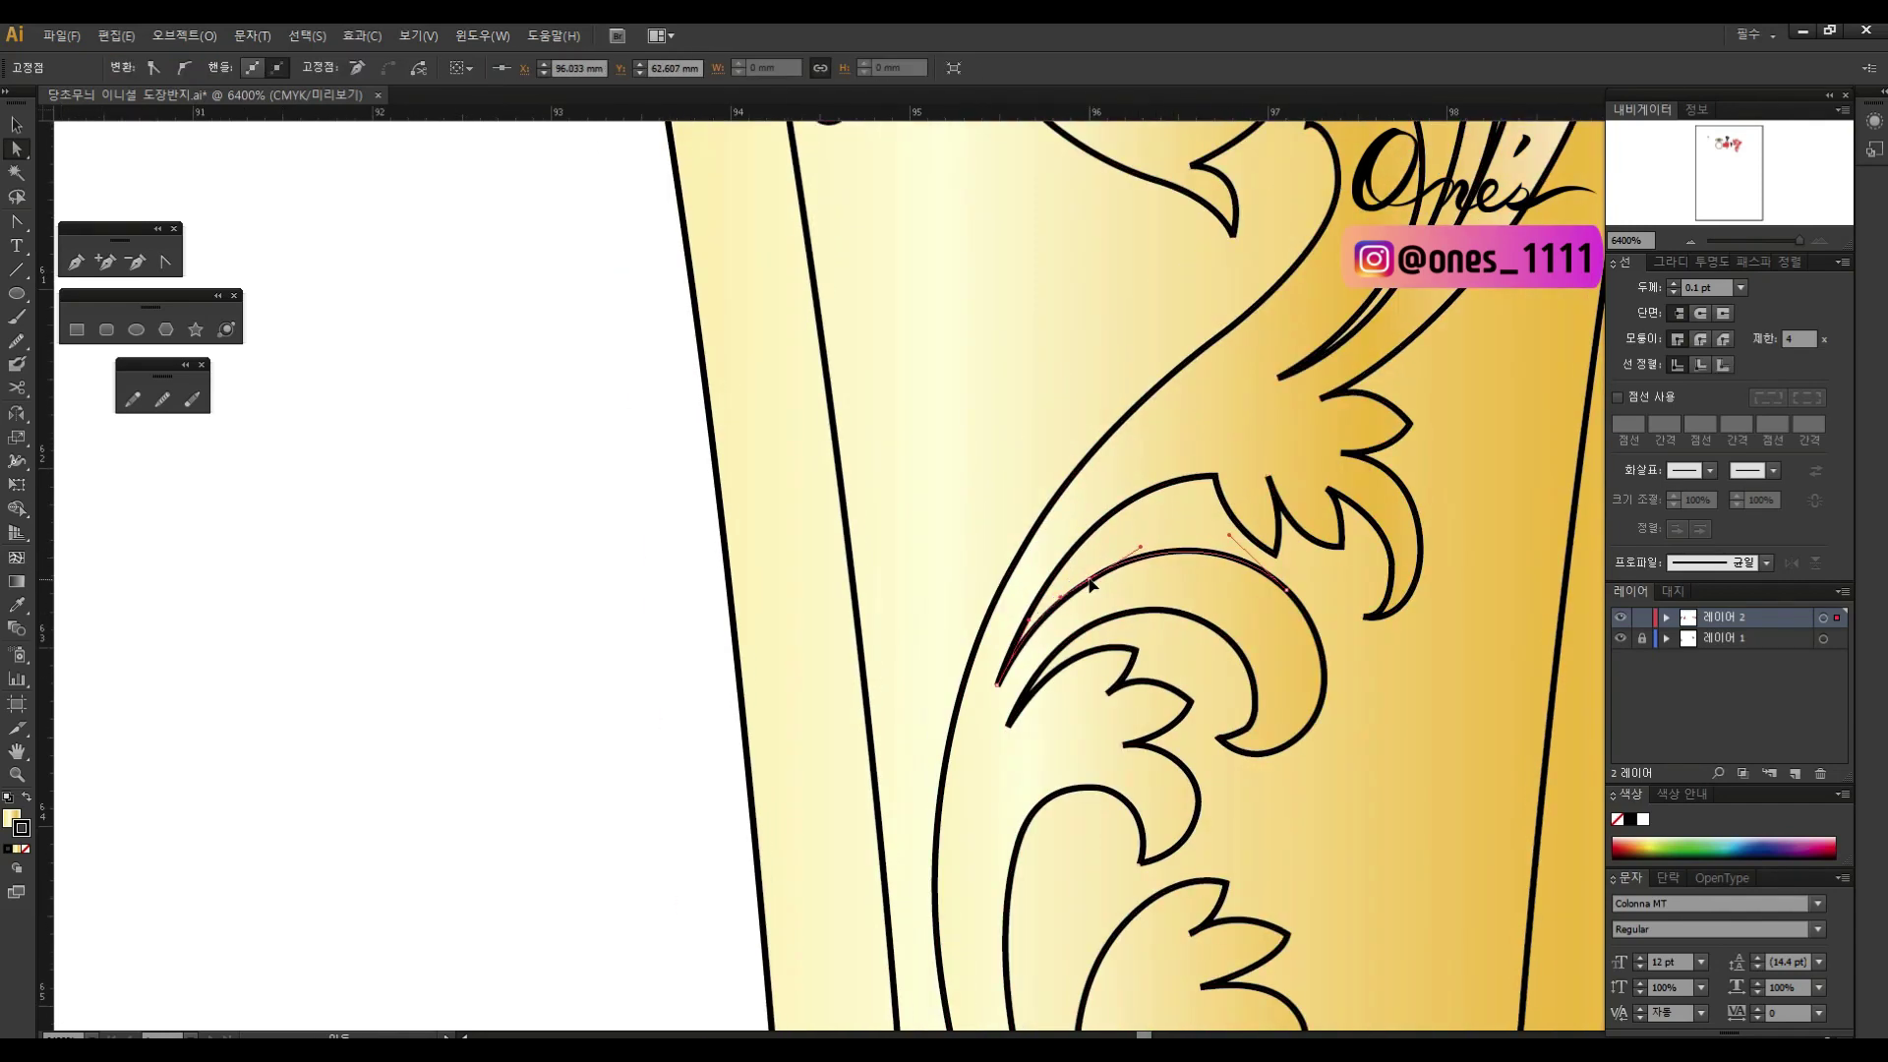
scroll(1173, 524, up, 3)
scroll(1173, 524, right, 1)
click(1262, 717)
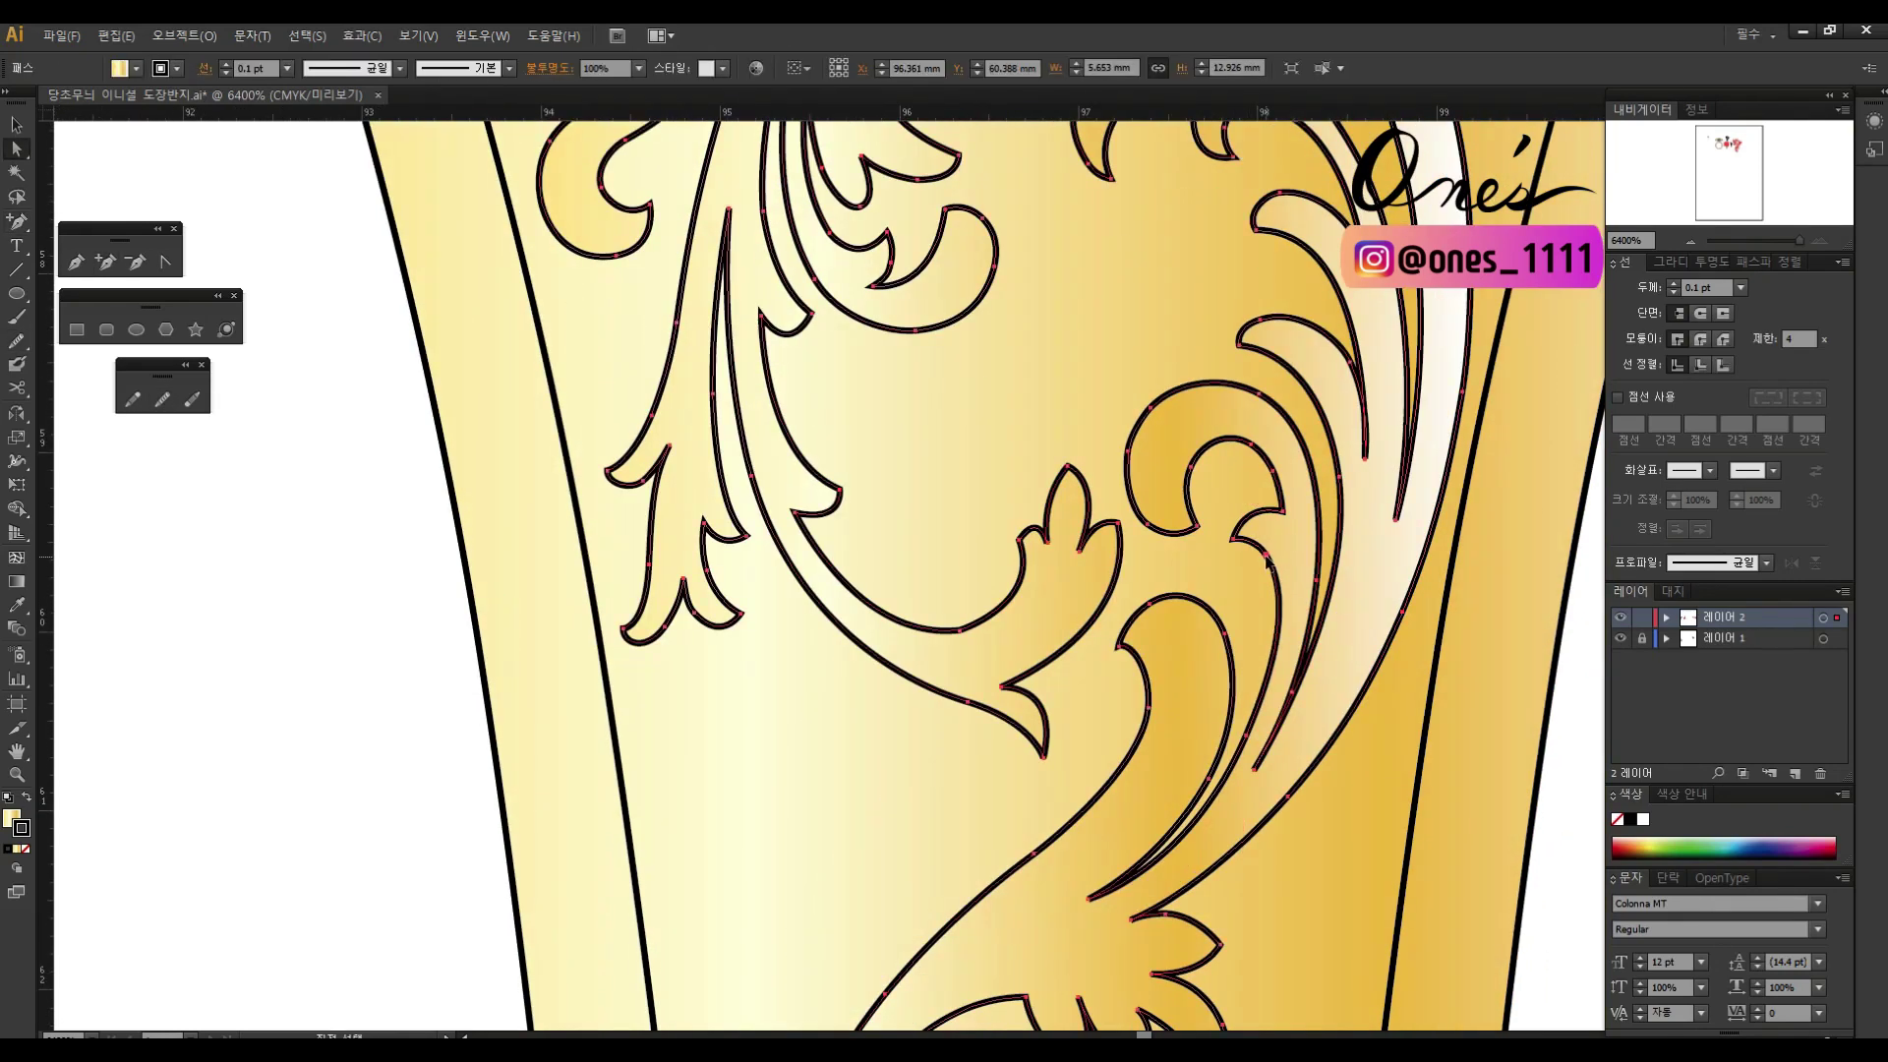
scroll(1262, 717, left, 1)
scroll(1262, 717, down, 1)
click(1352, 587)
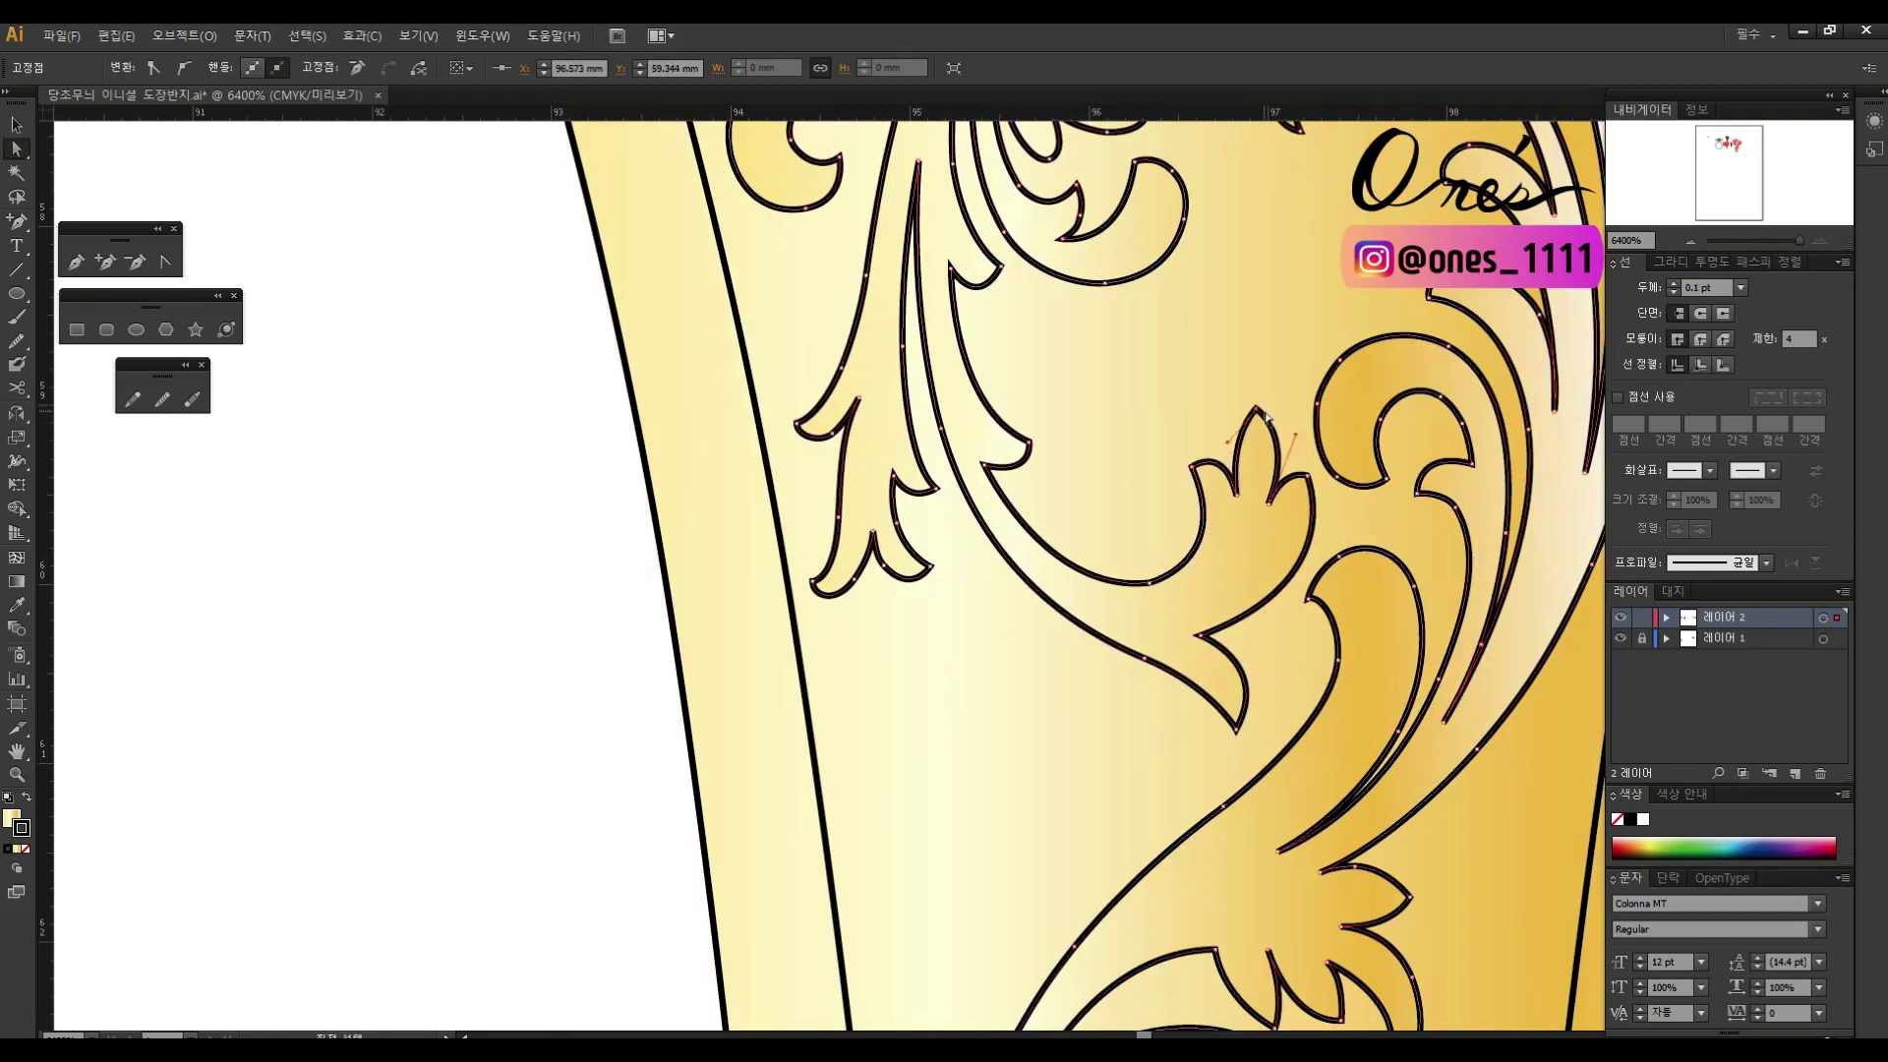
click(1353, 587)
Step: Move and rotate the small loose spiral ornament into position on the shank
drag(1236, 413, 1282, 692)
key(ctrl+minus)
key(ctrl+minus)
key(ctrl+minus)
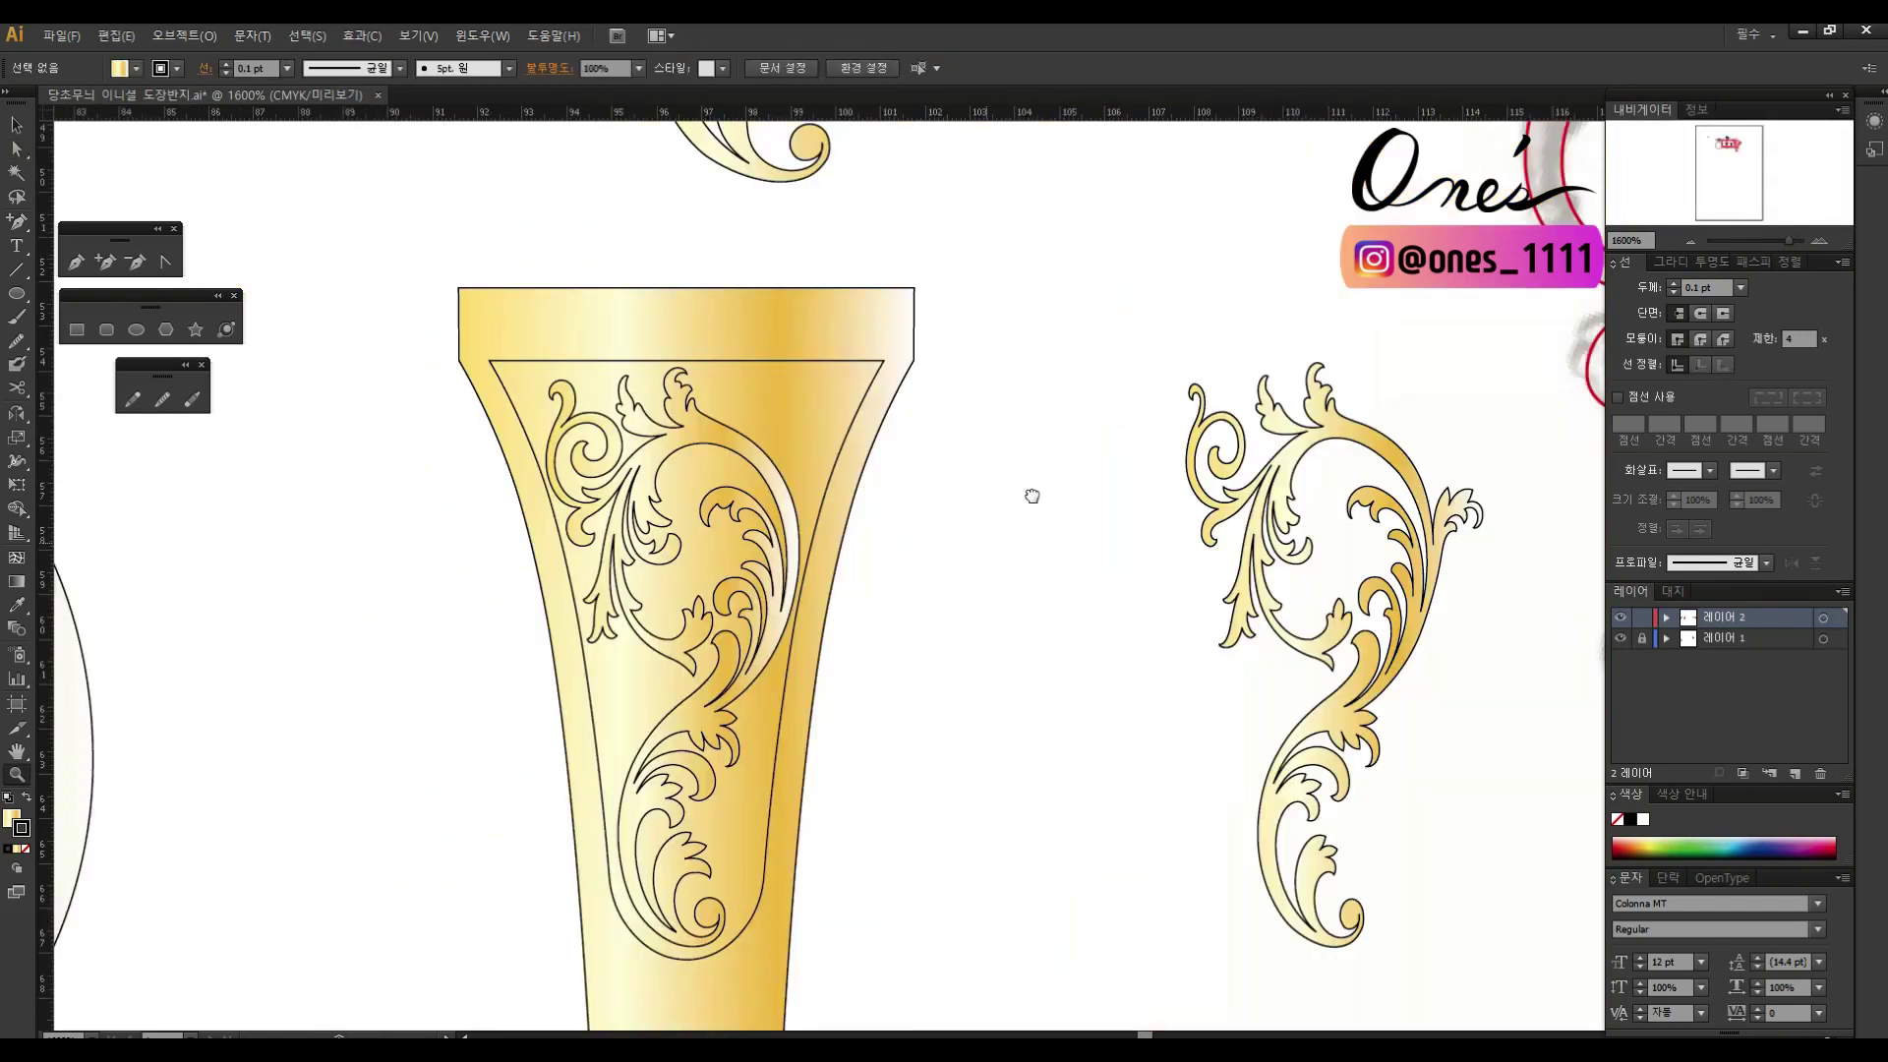
click(873, 553)
key(ctrl+plus)
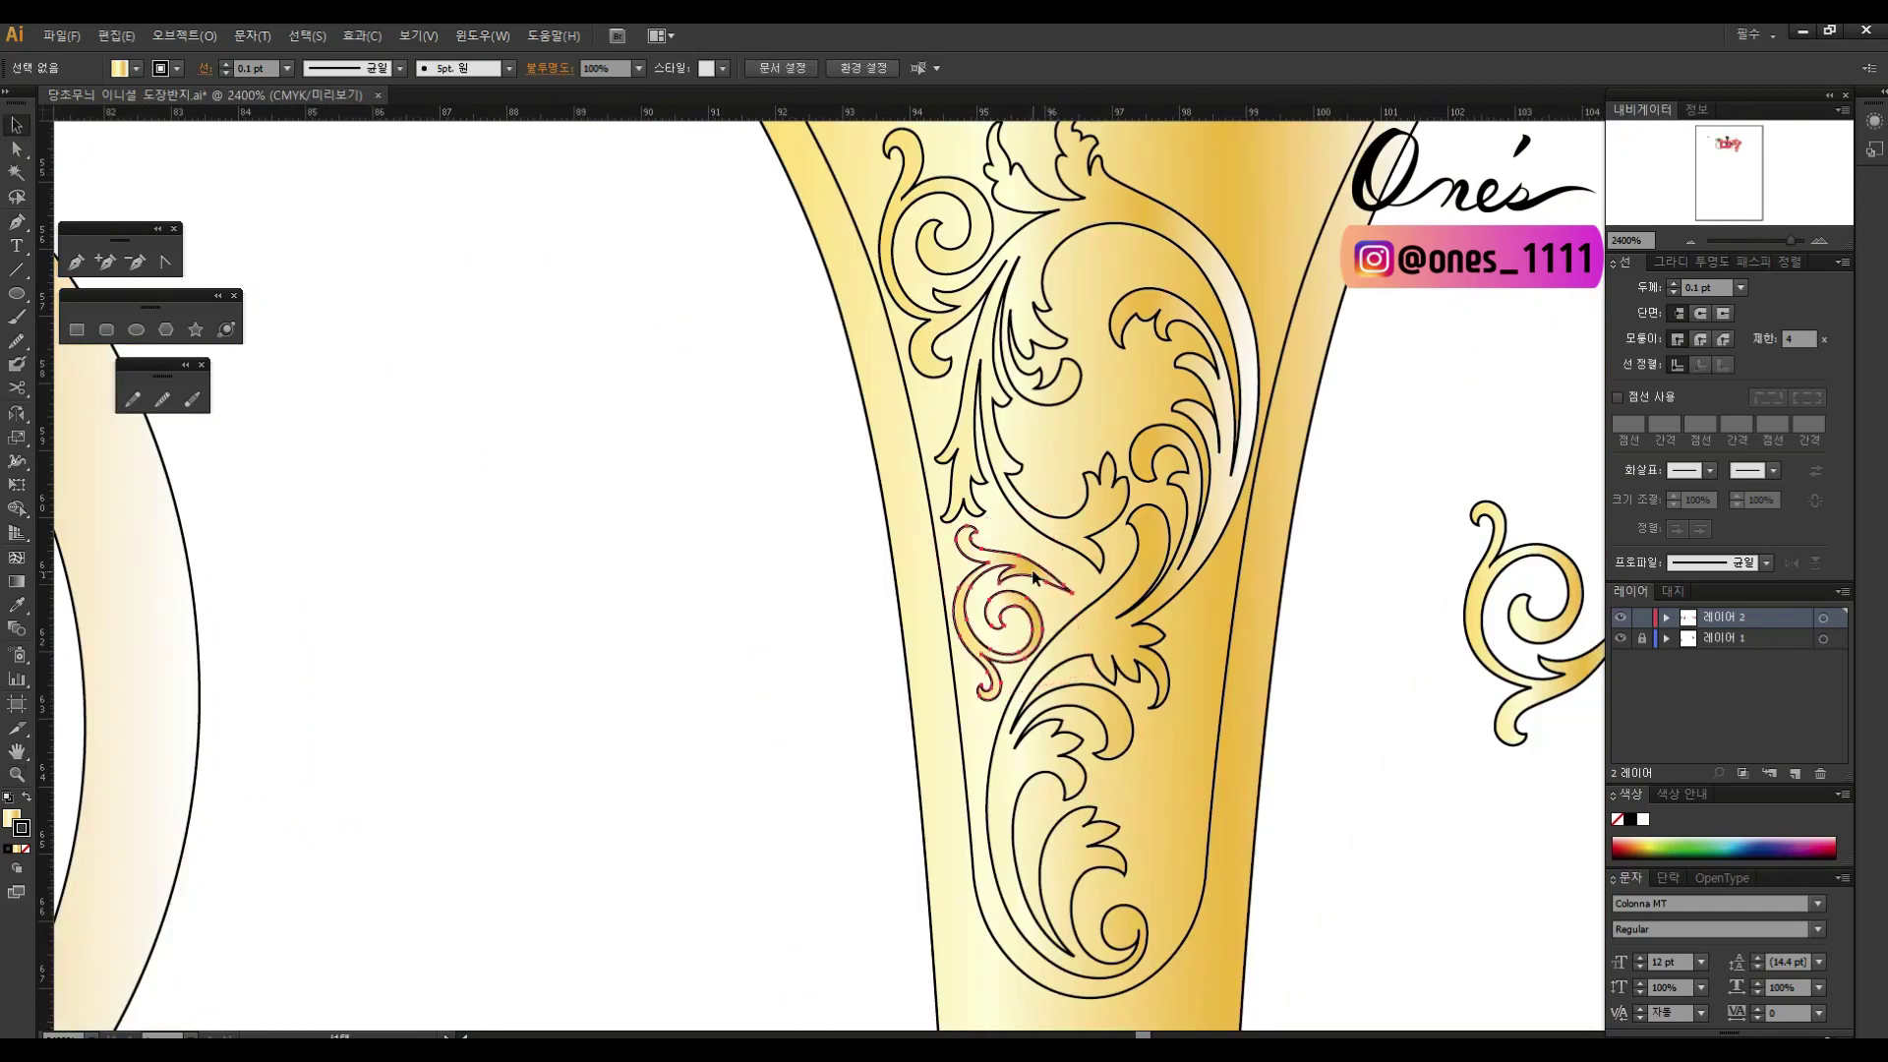
drag(994, 610, 1199, 413)
mouse_move(1248, 289)
mouse_down()
mouse_move(1287, 354)
mouse_move(1129, 167)
mouse_move(993, 866)
mouse_up()
Step: Lengthen the top-right leaf tip by dragging its anchor downward
key(ctrl+plus)
key(ctrl+plus)
key(ctrl+plus)
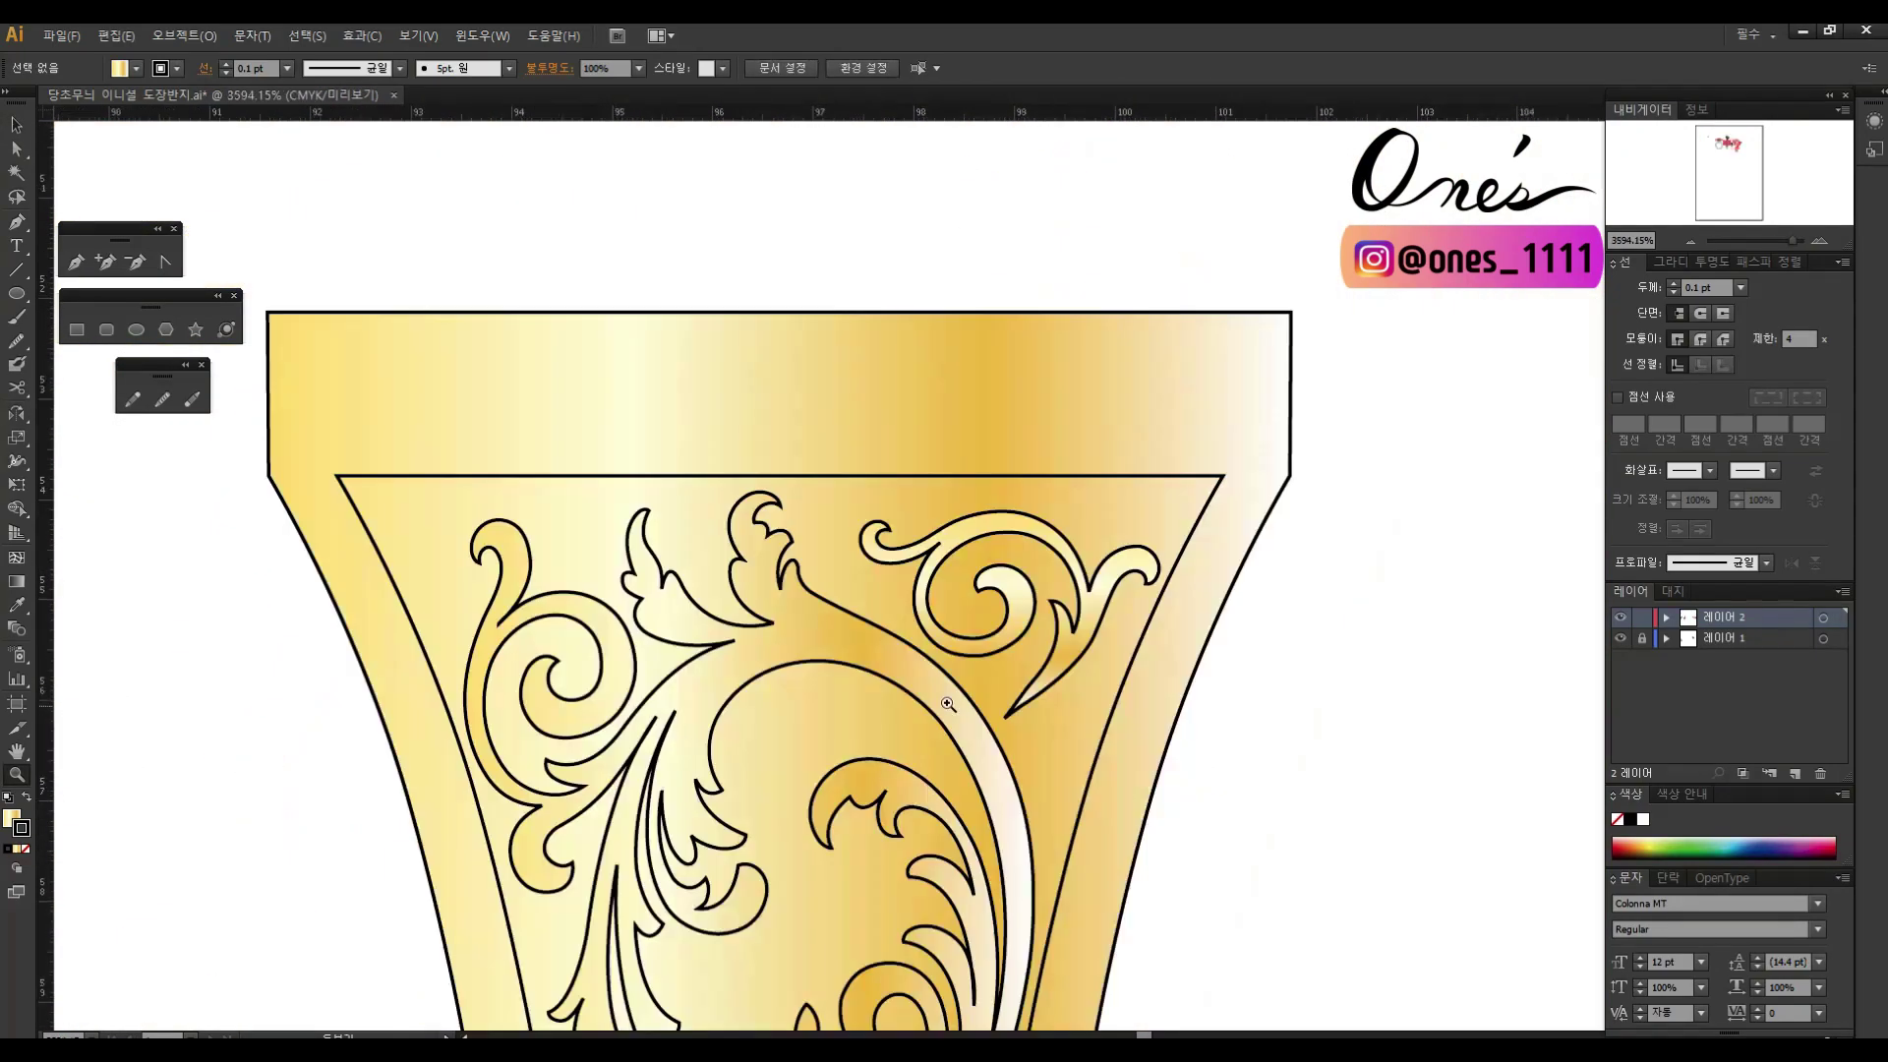
key(a)
click(1211, 786)
drag(1212, 789, 1210, 807)
mouse_move(1180, 736)
mouse_down()
mouse_move(1202, 816)
mouse_move(1255, 616)
mouse_up()
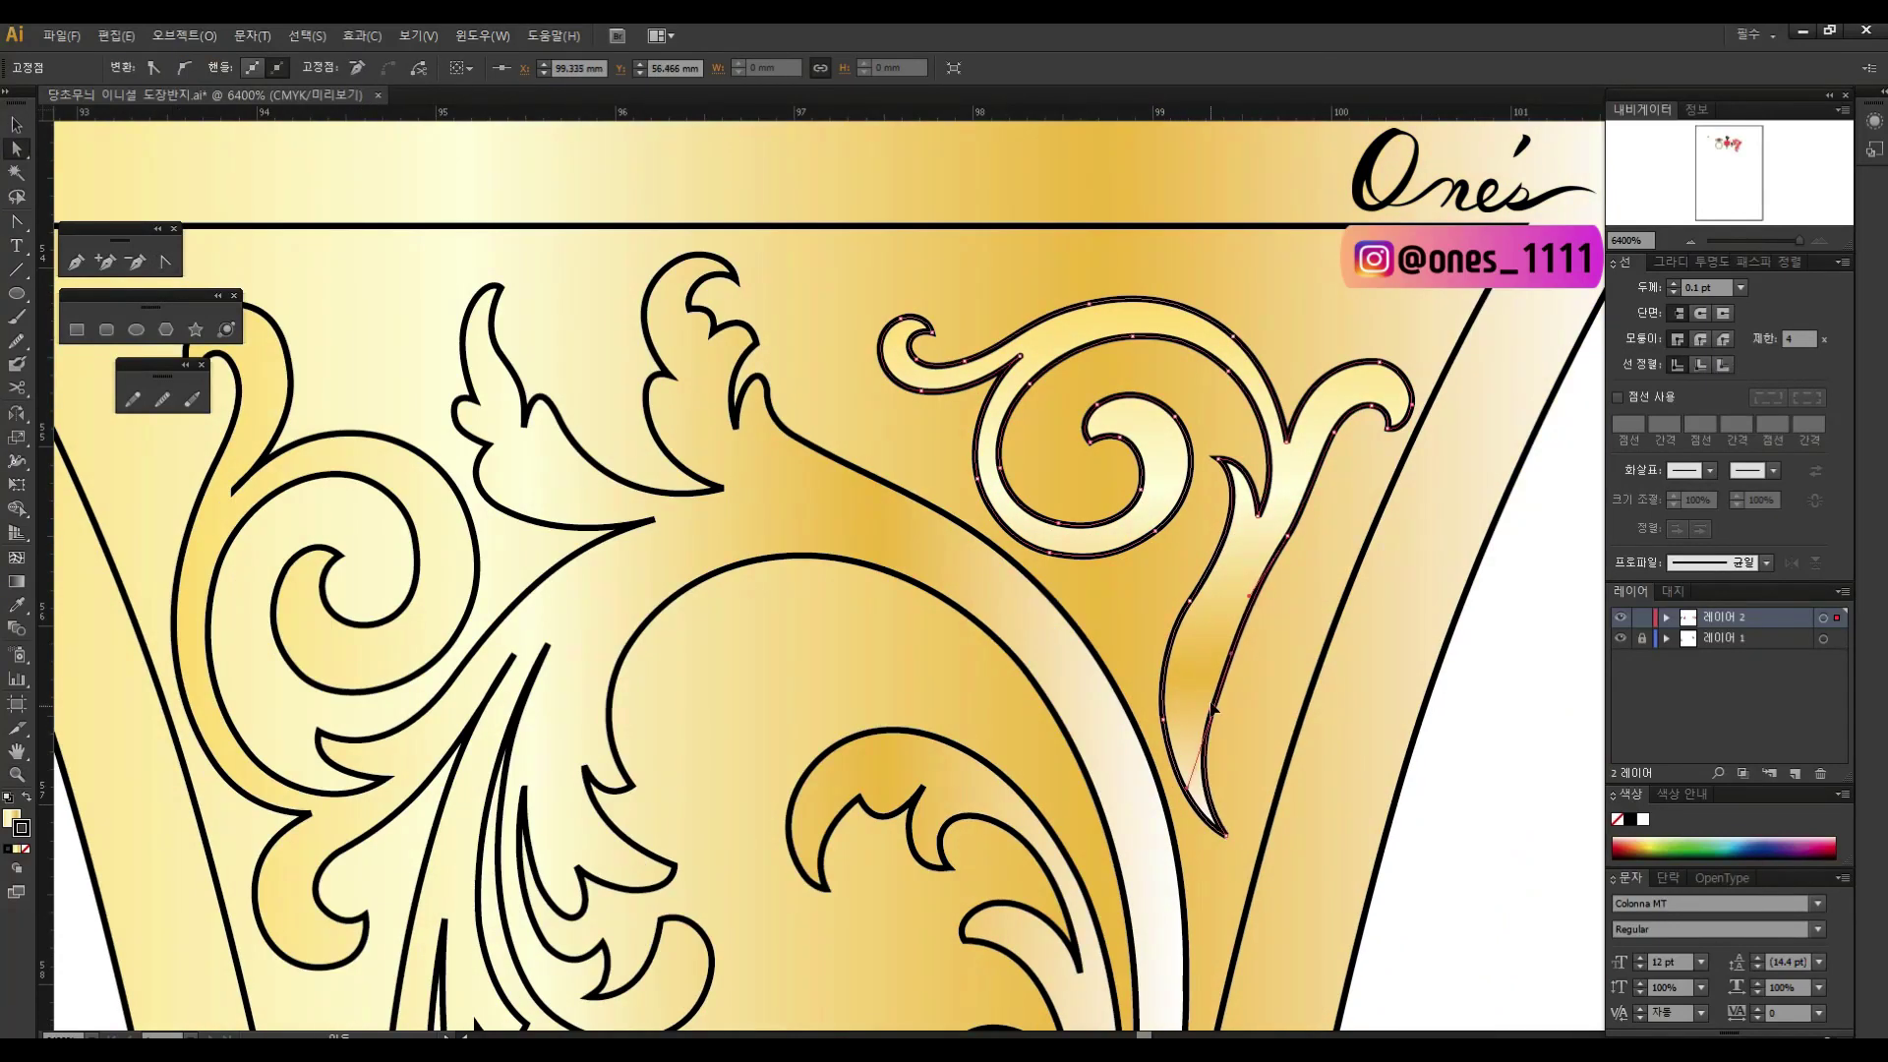
scroll(1291, 553, up, 2)
Step: Smooth the curves of several leaf paths, including the large left leaf
key(shift+c)
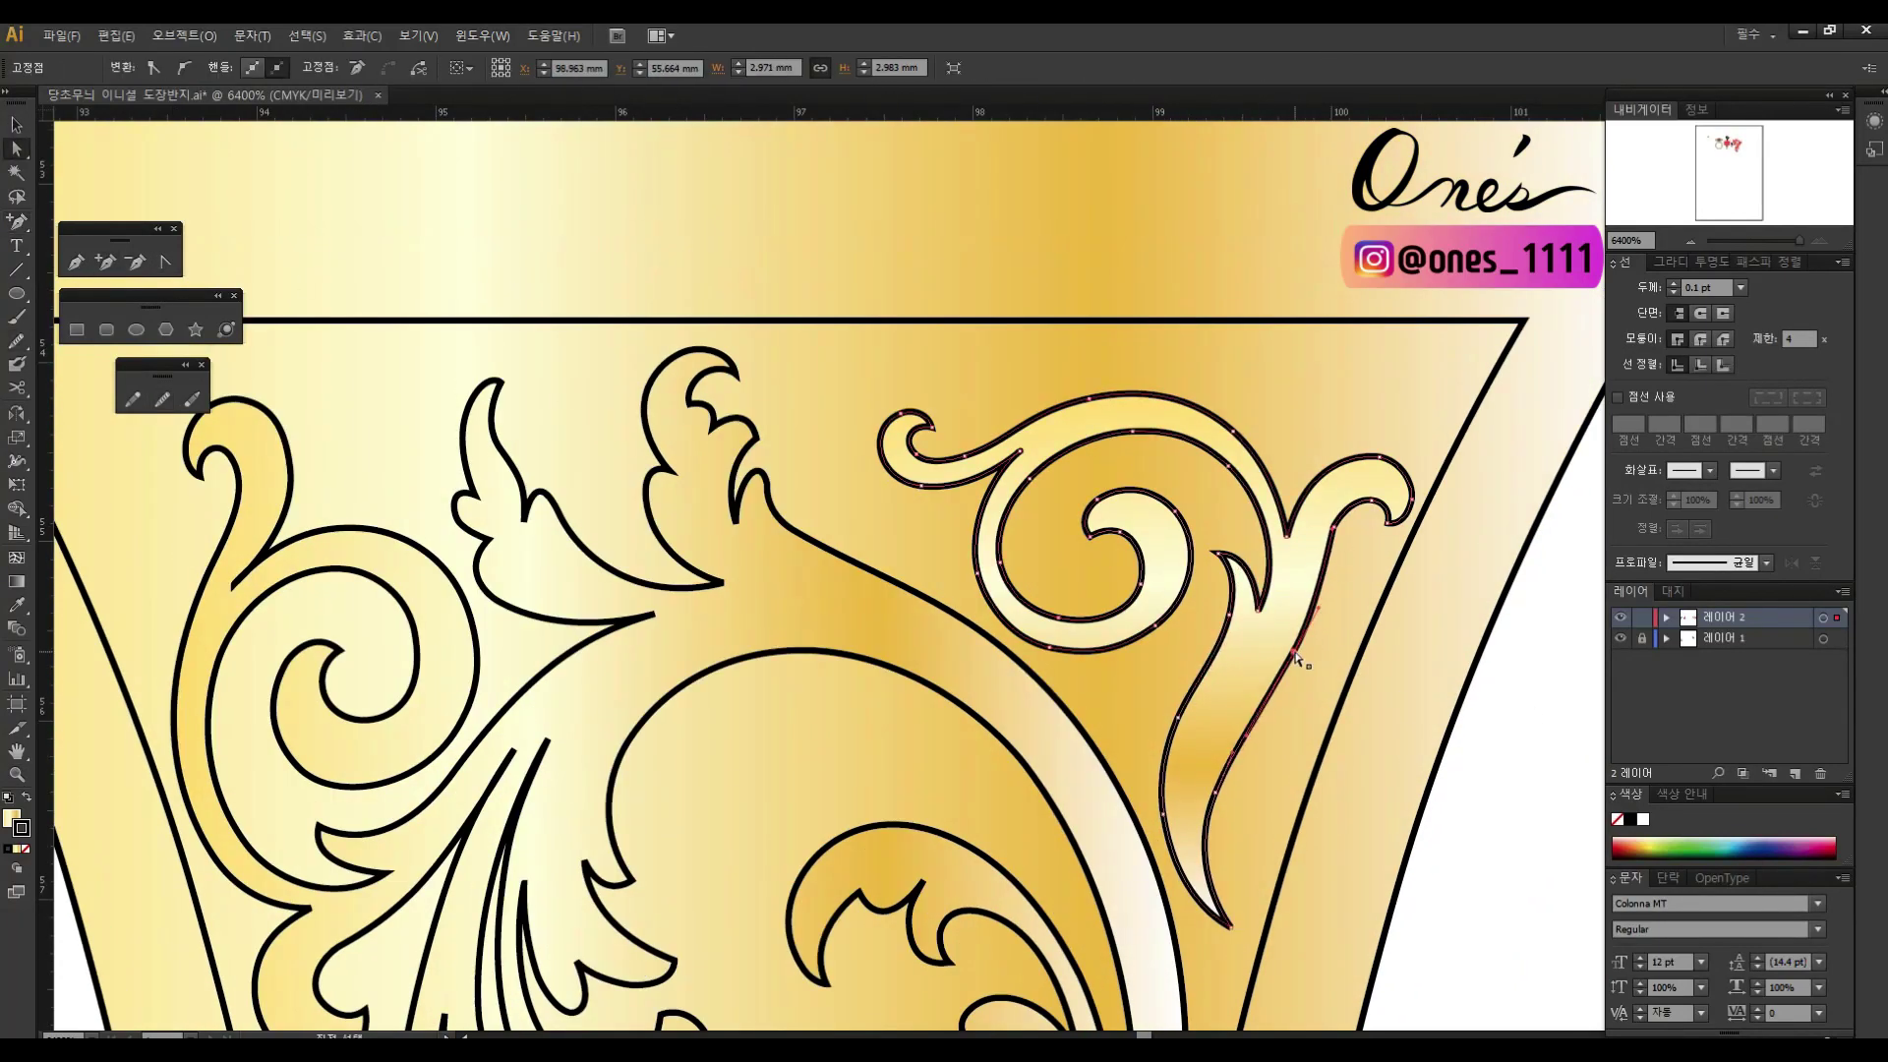
scroll(1269, 442, down, 1)
scroll(1268, 443, left, 2)
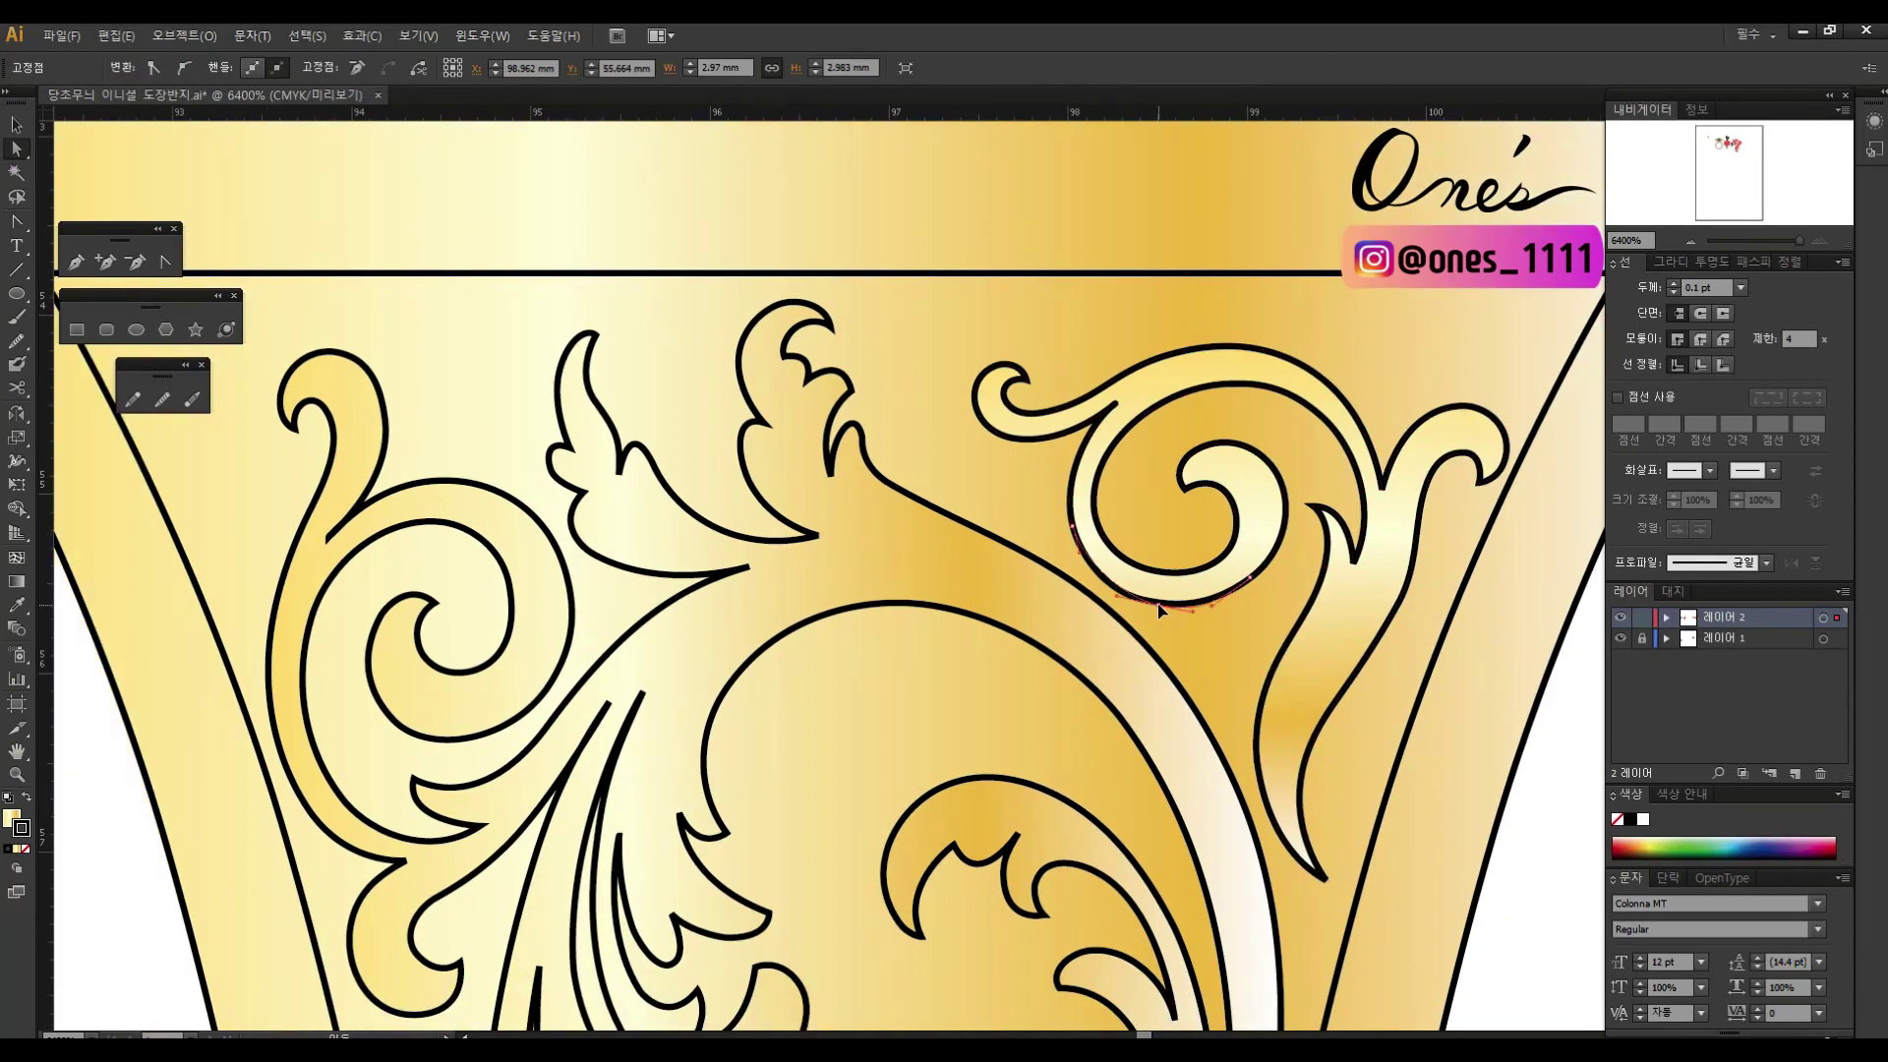
scroll(1141, 525, down, 7)
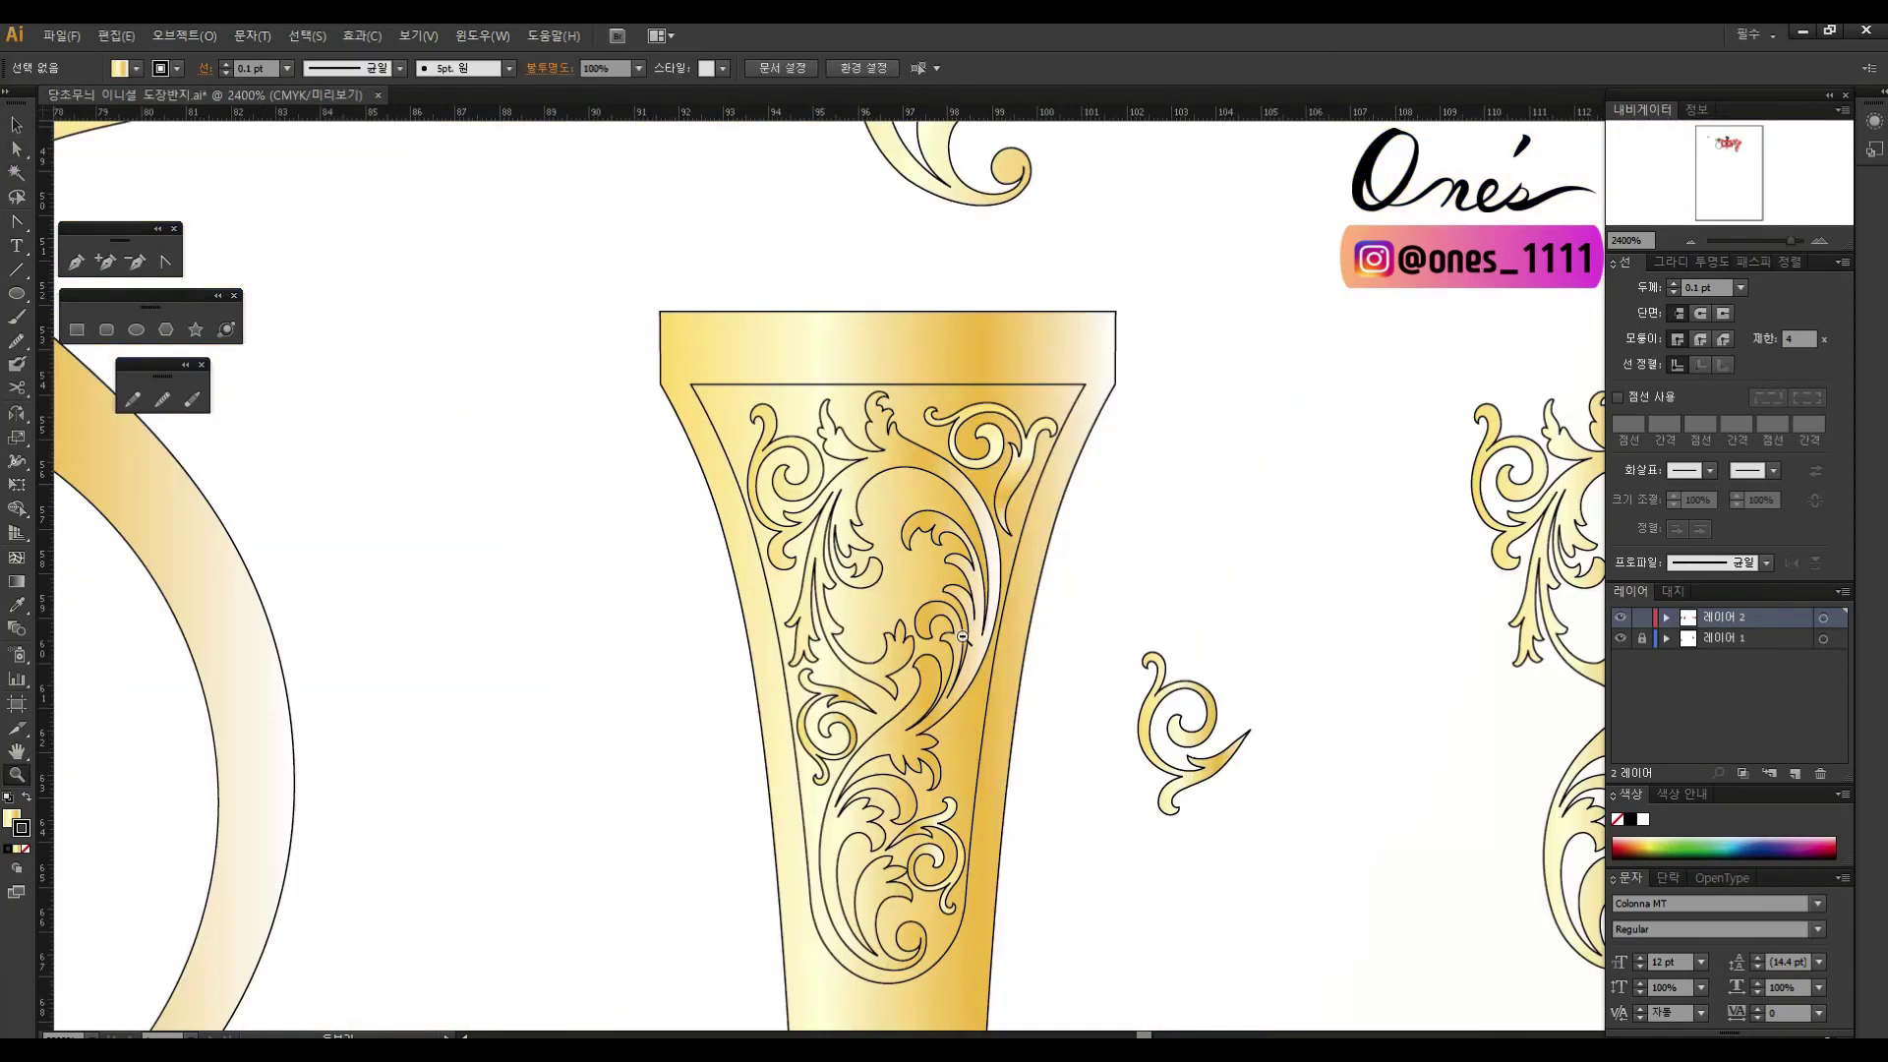
scroll(1308, 452, up, 7)
click(1296, 419)
key(shift+c)
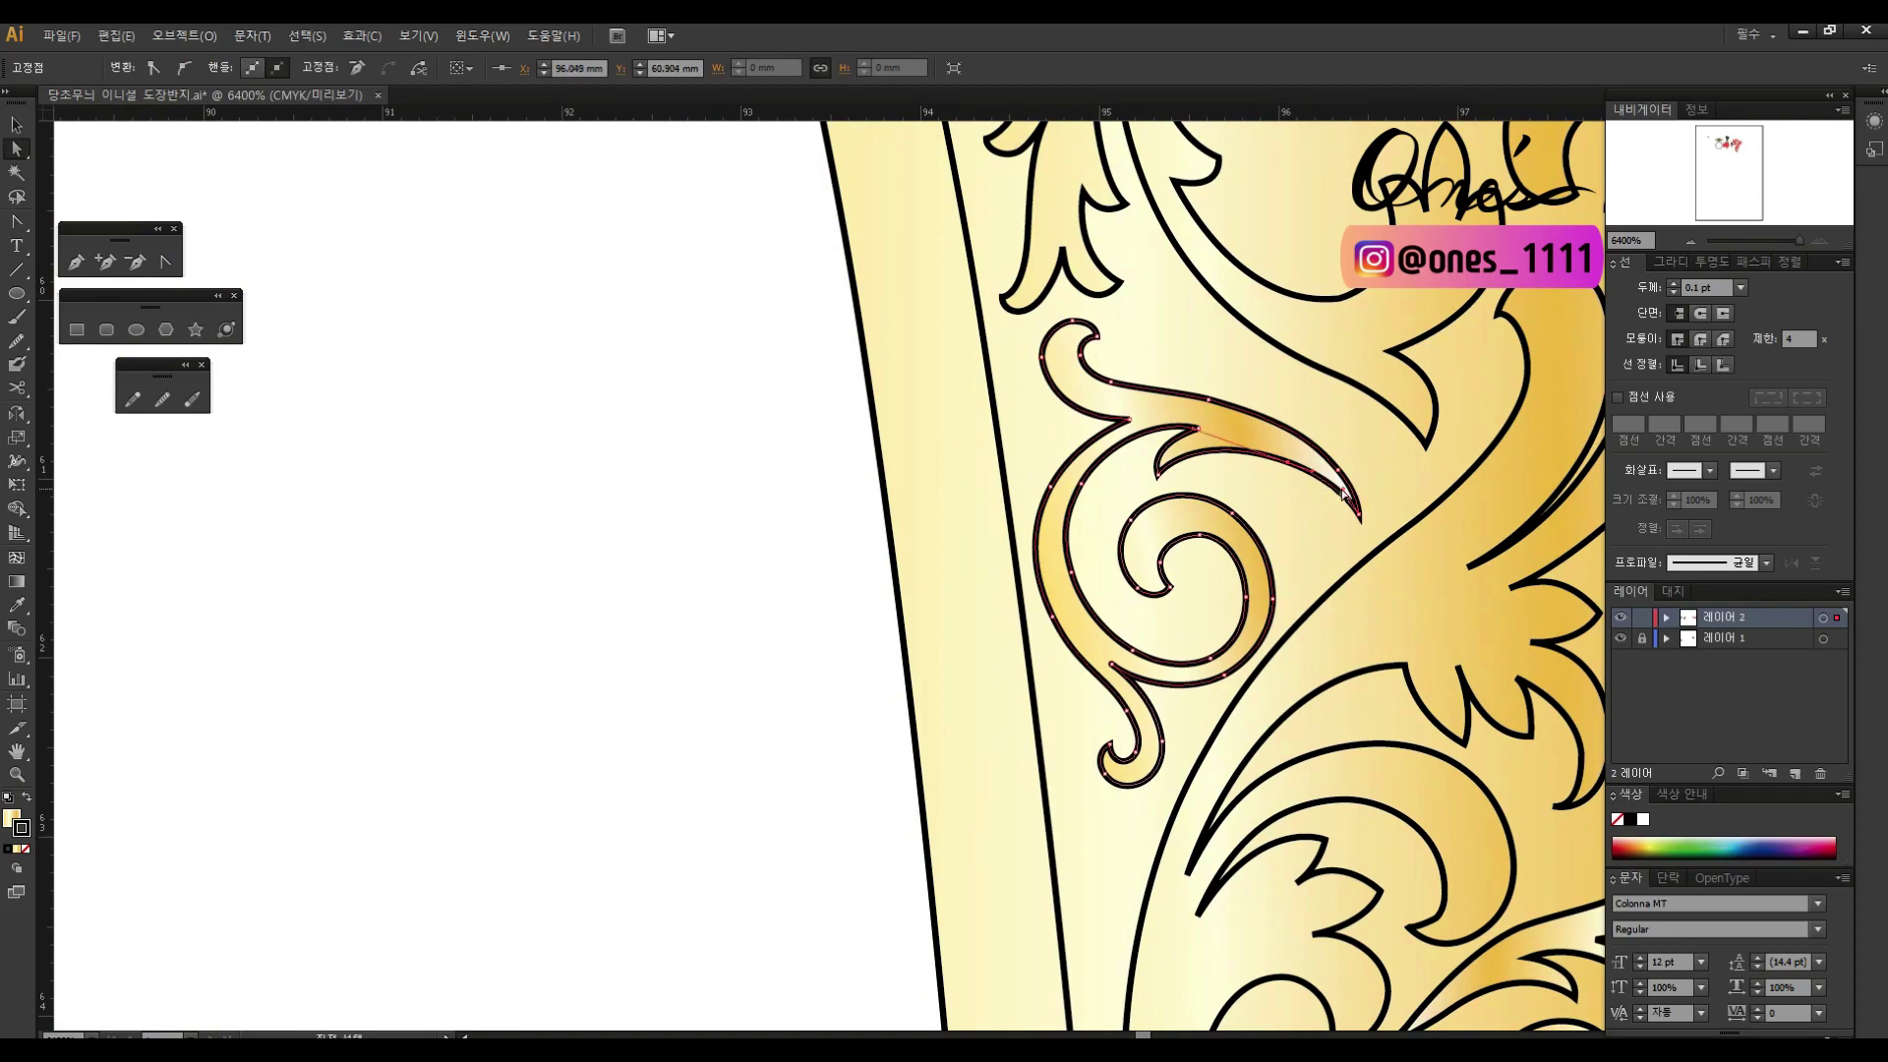
scroll(1253, 489, down, 4)
scroll(1136, 462, up, 4)
click(1136, 458)
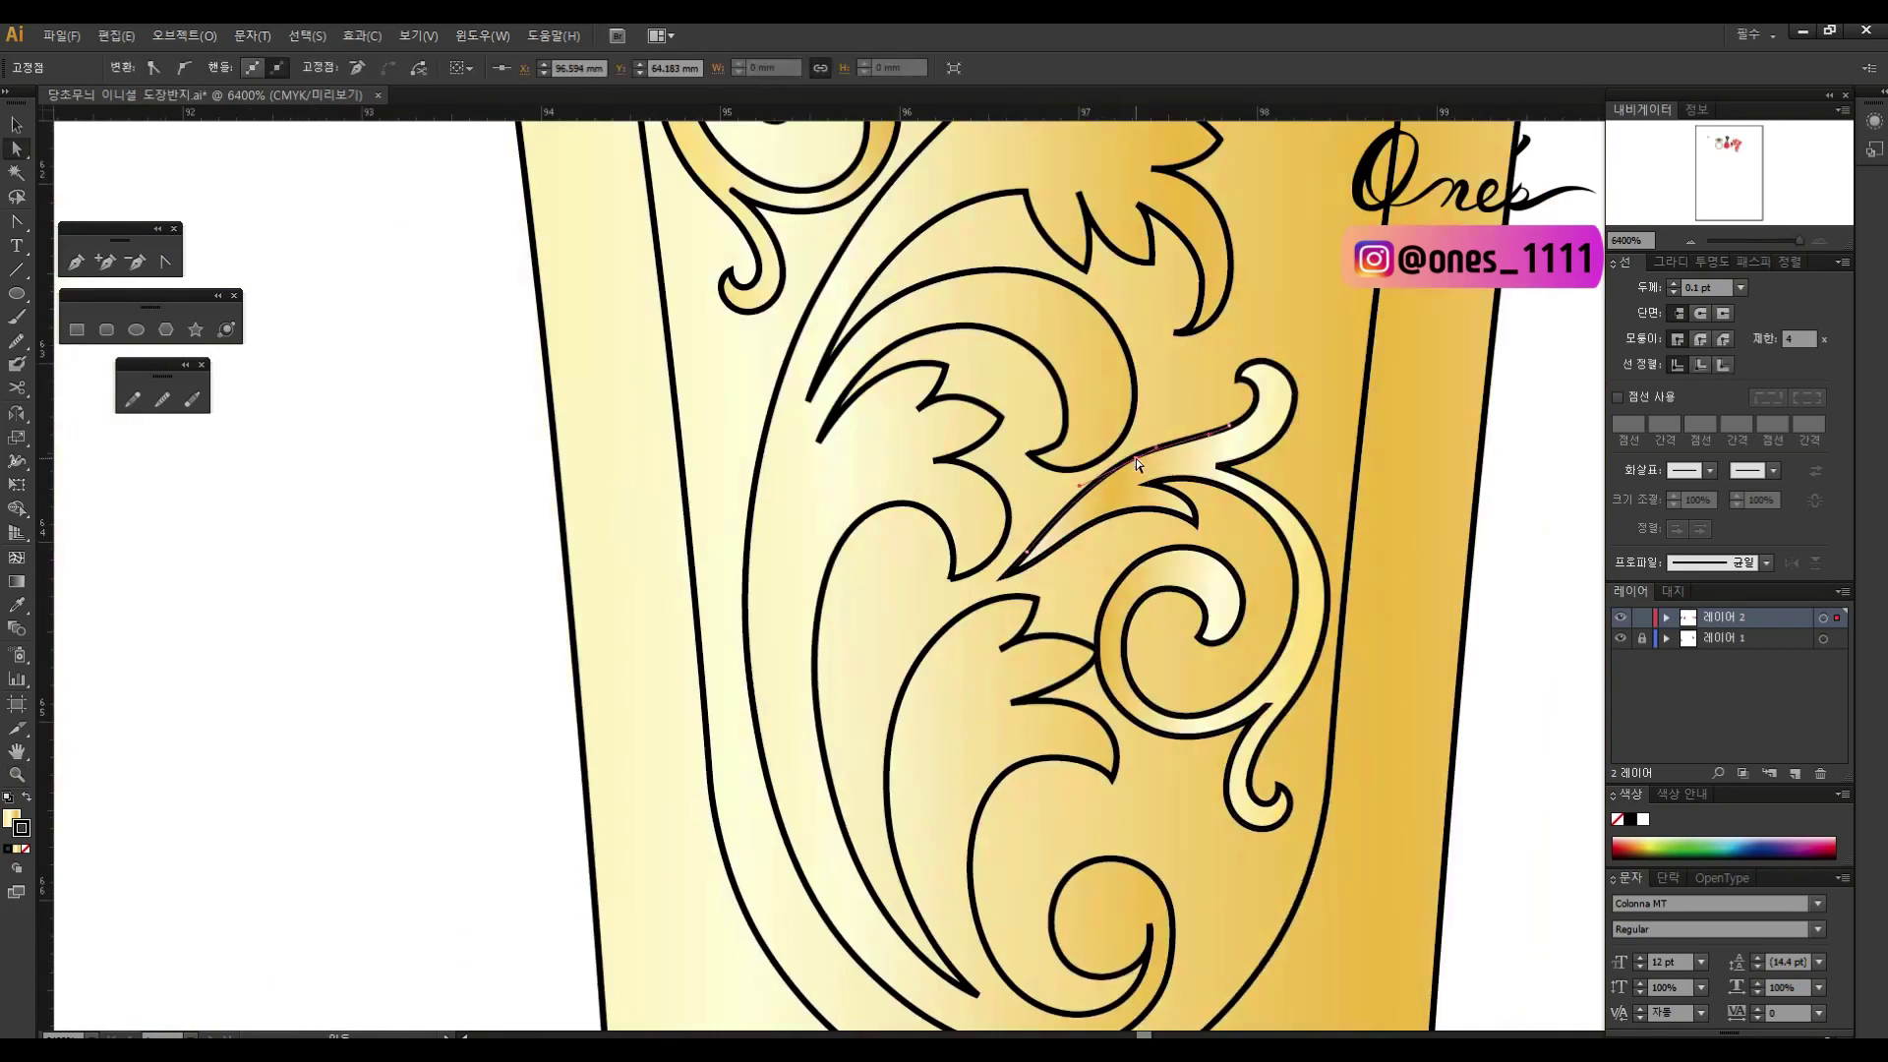
scroll(1296, 370, down, 2)
click(1051, 526)
scroll(1114, 645, down, 3)
scroll(1114, 645, down, 3)
key(v)
click(1202, 349)
Step: Select the band outline beside the bezel and pick an anchor on it
scroll(1149, 424, up, 4)
click(1369, 477)
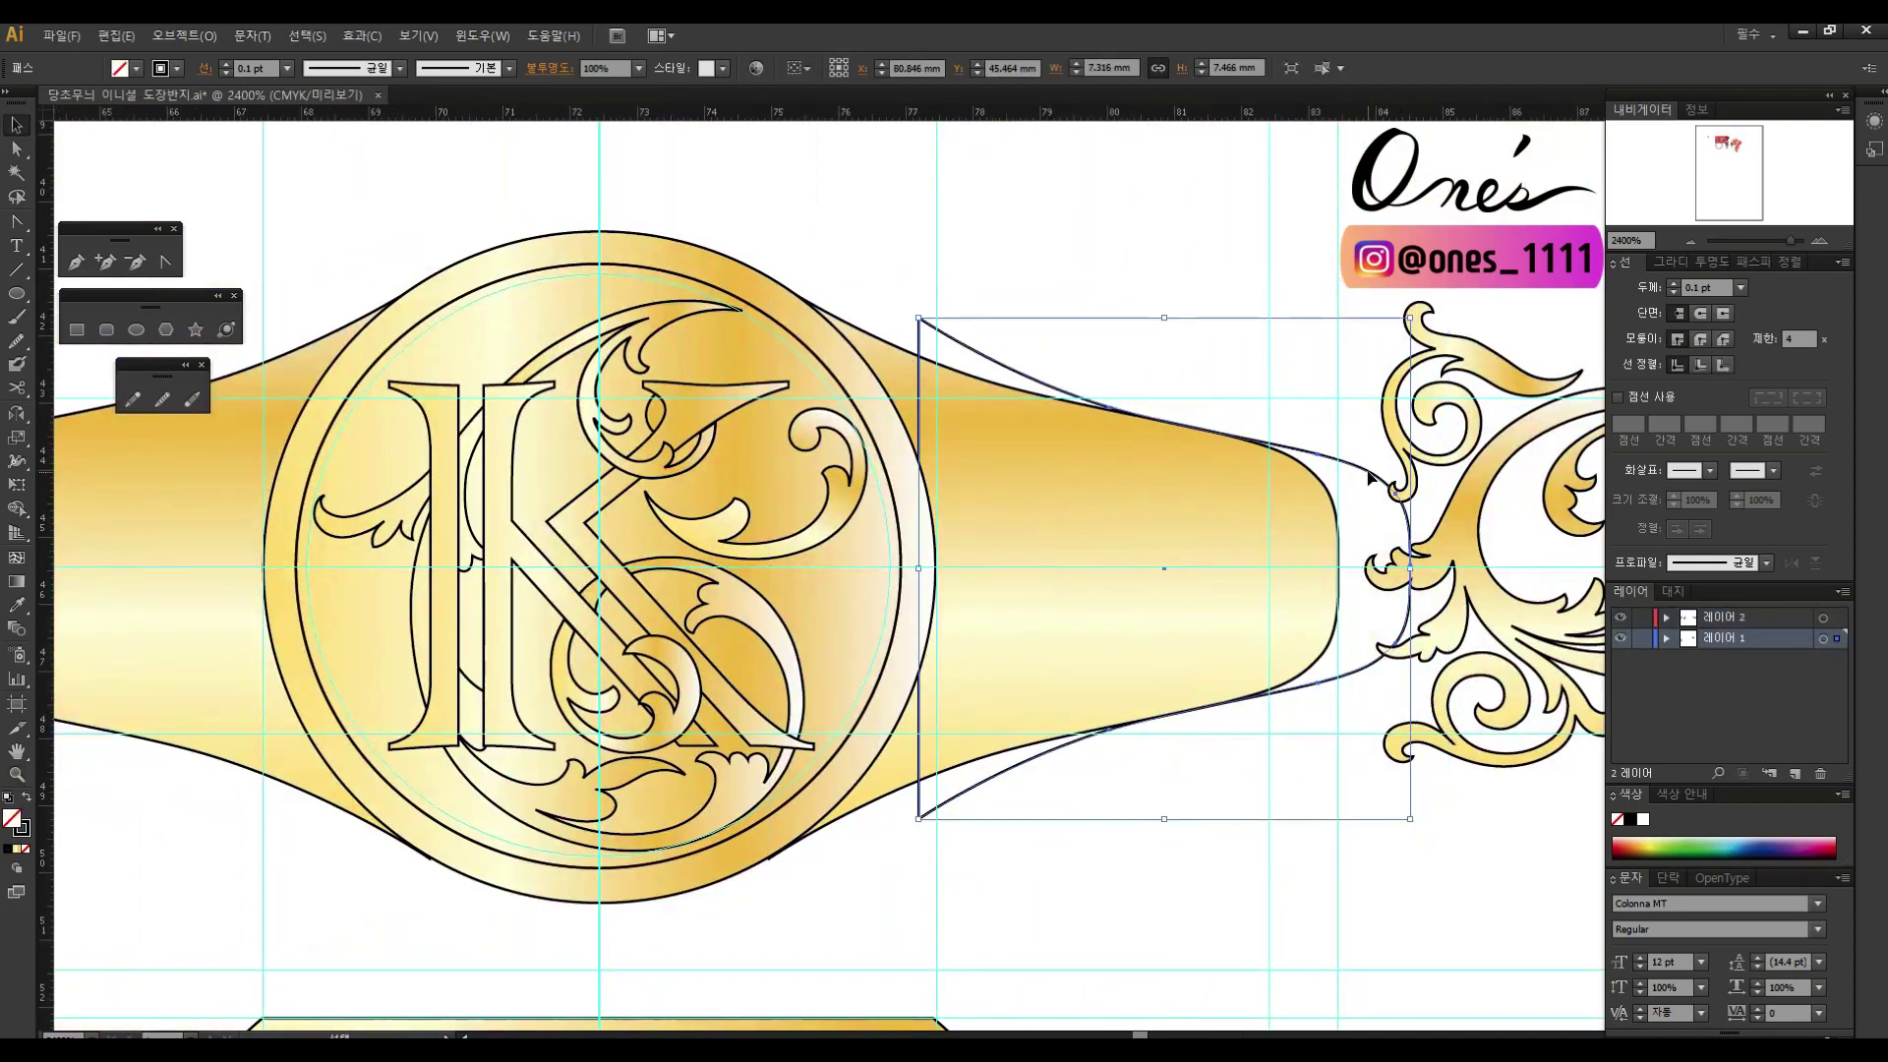
scroll(1236, 472, up, 3)
key(ctrl+shift+a)
scroll(935, 552, up, 2)
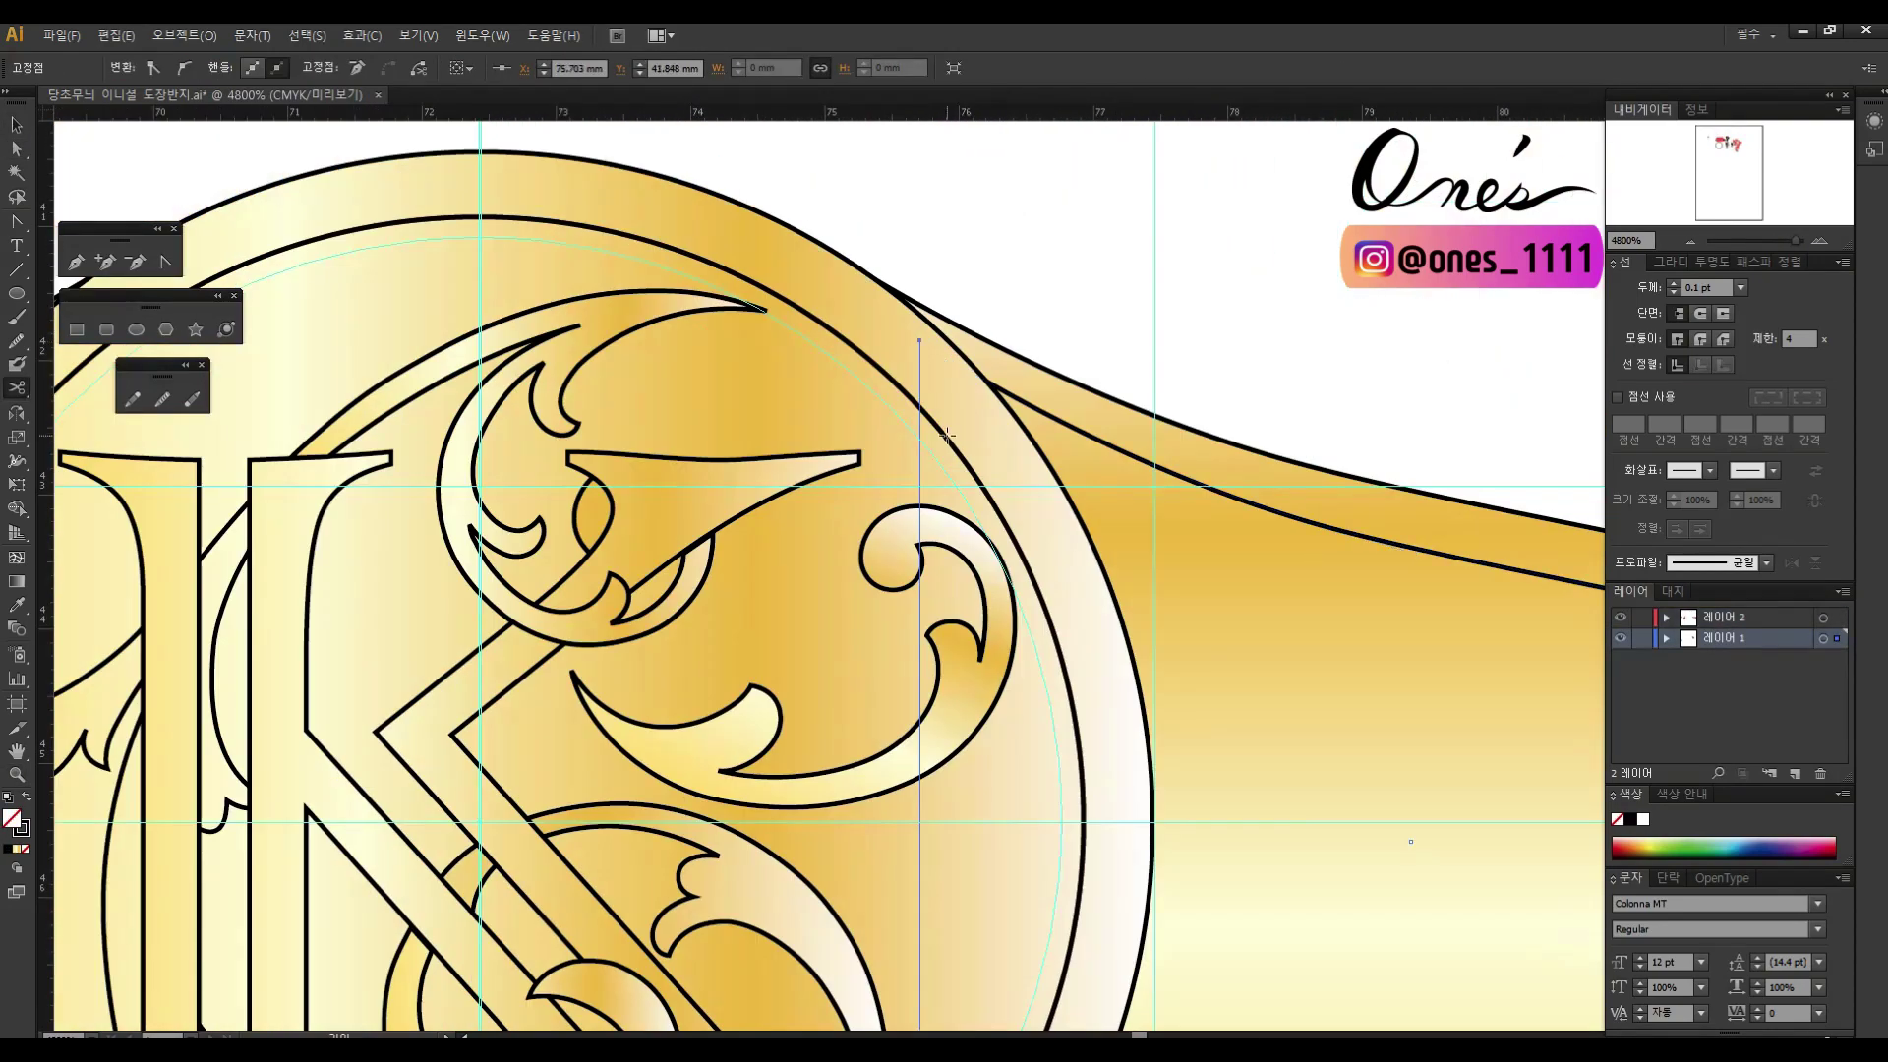
scroll(1180, 518, down, 2)
key(a)
click(1336, 541)
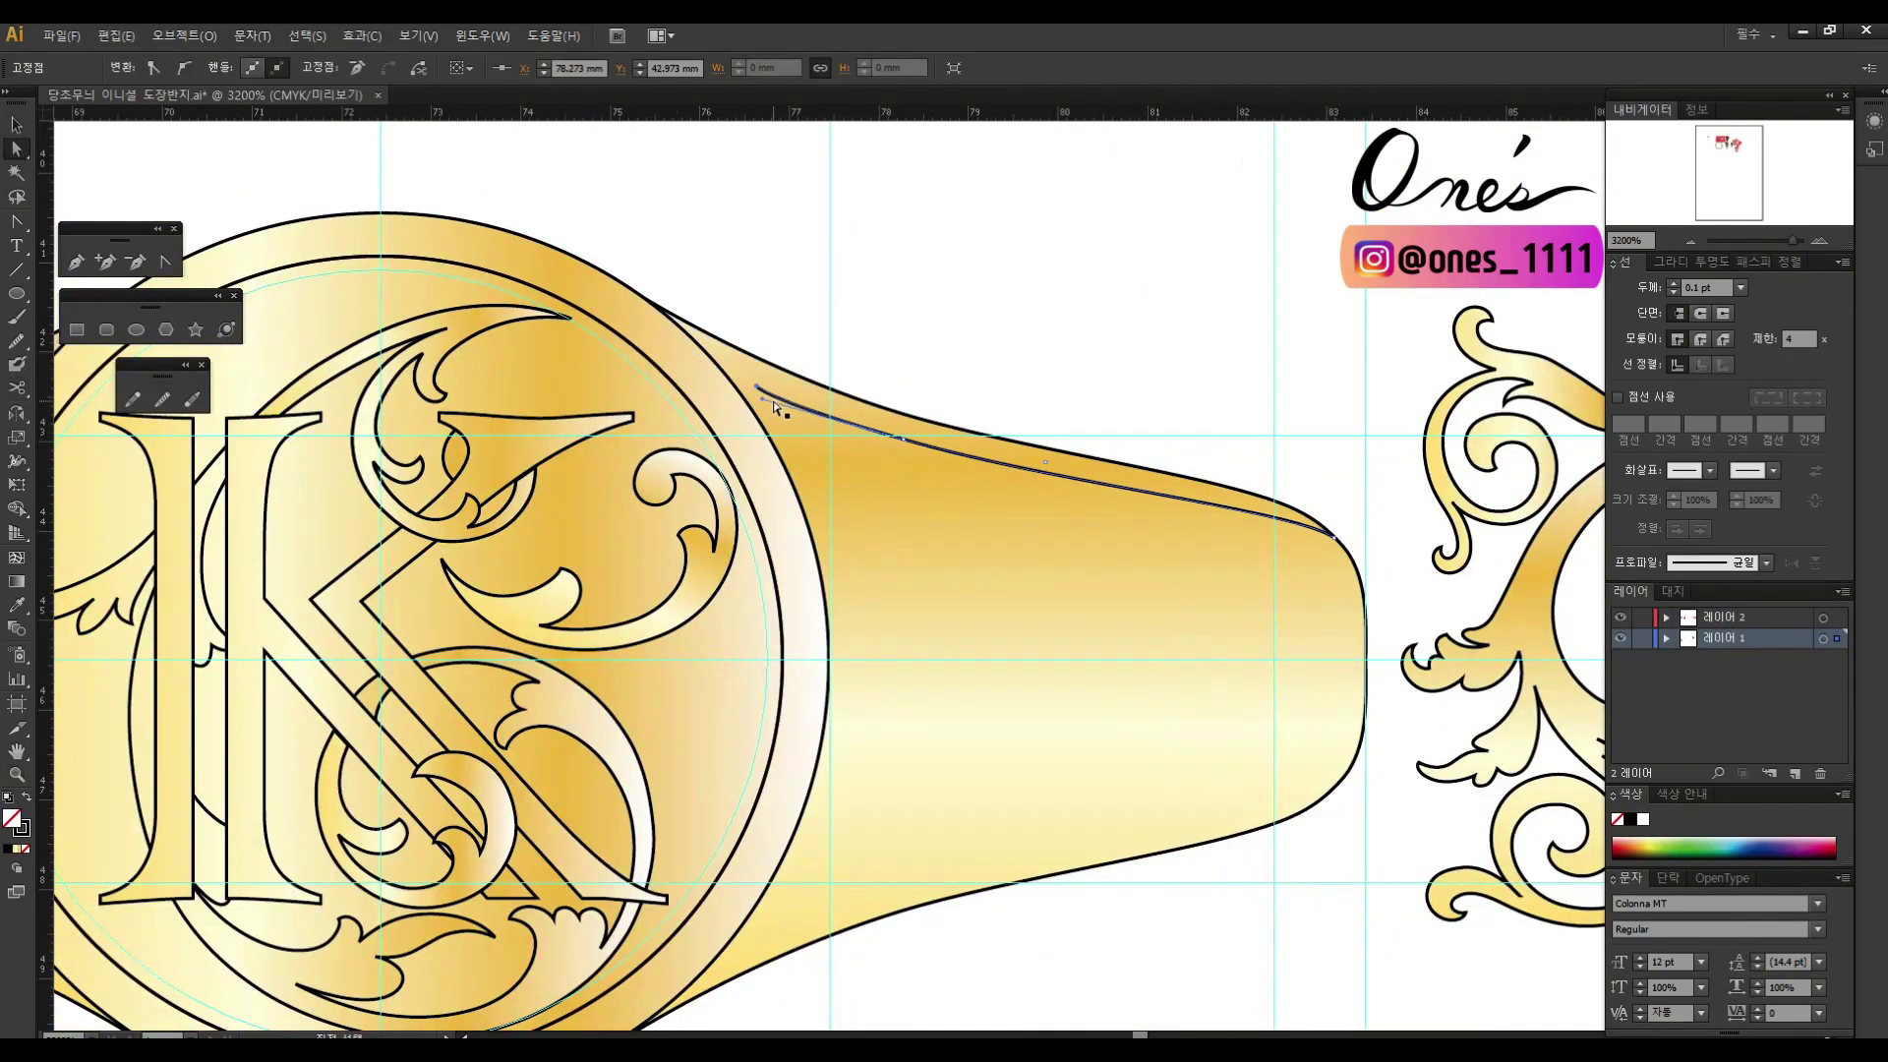
click(935, 329)
Step: Cut off and delete the stray spiral curl at the band's right end
key(p)
key(a)
click(759, 390)
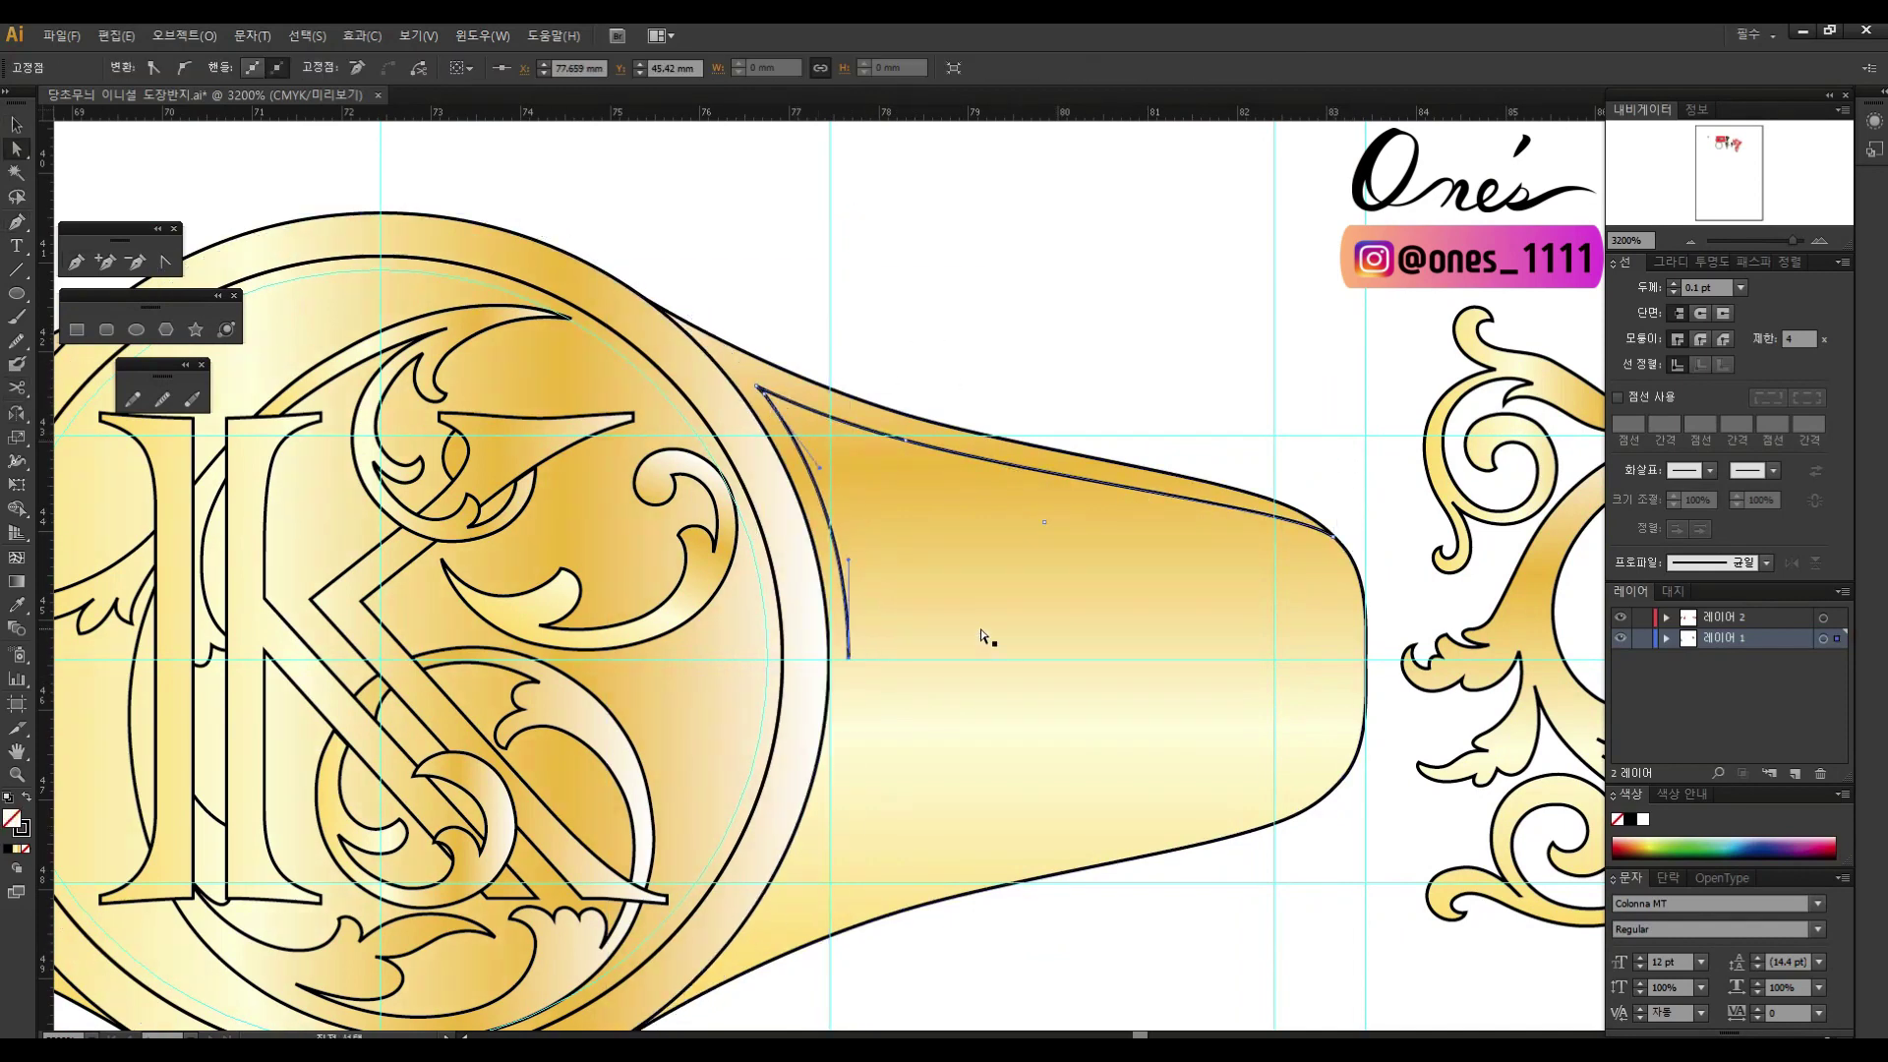
click(1338, 778)
key(ctrl+equal)
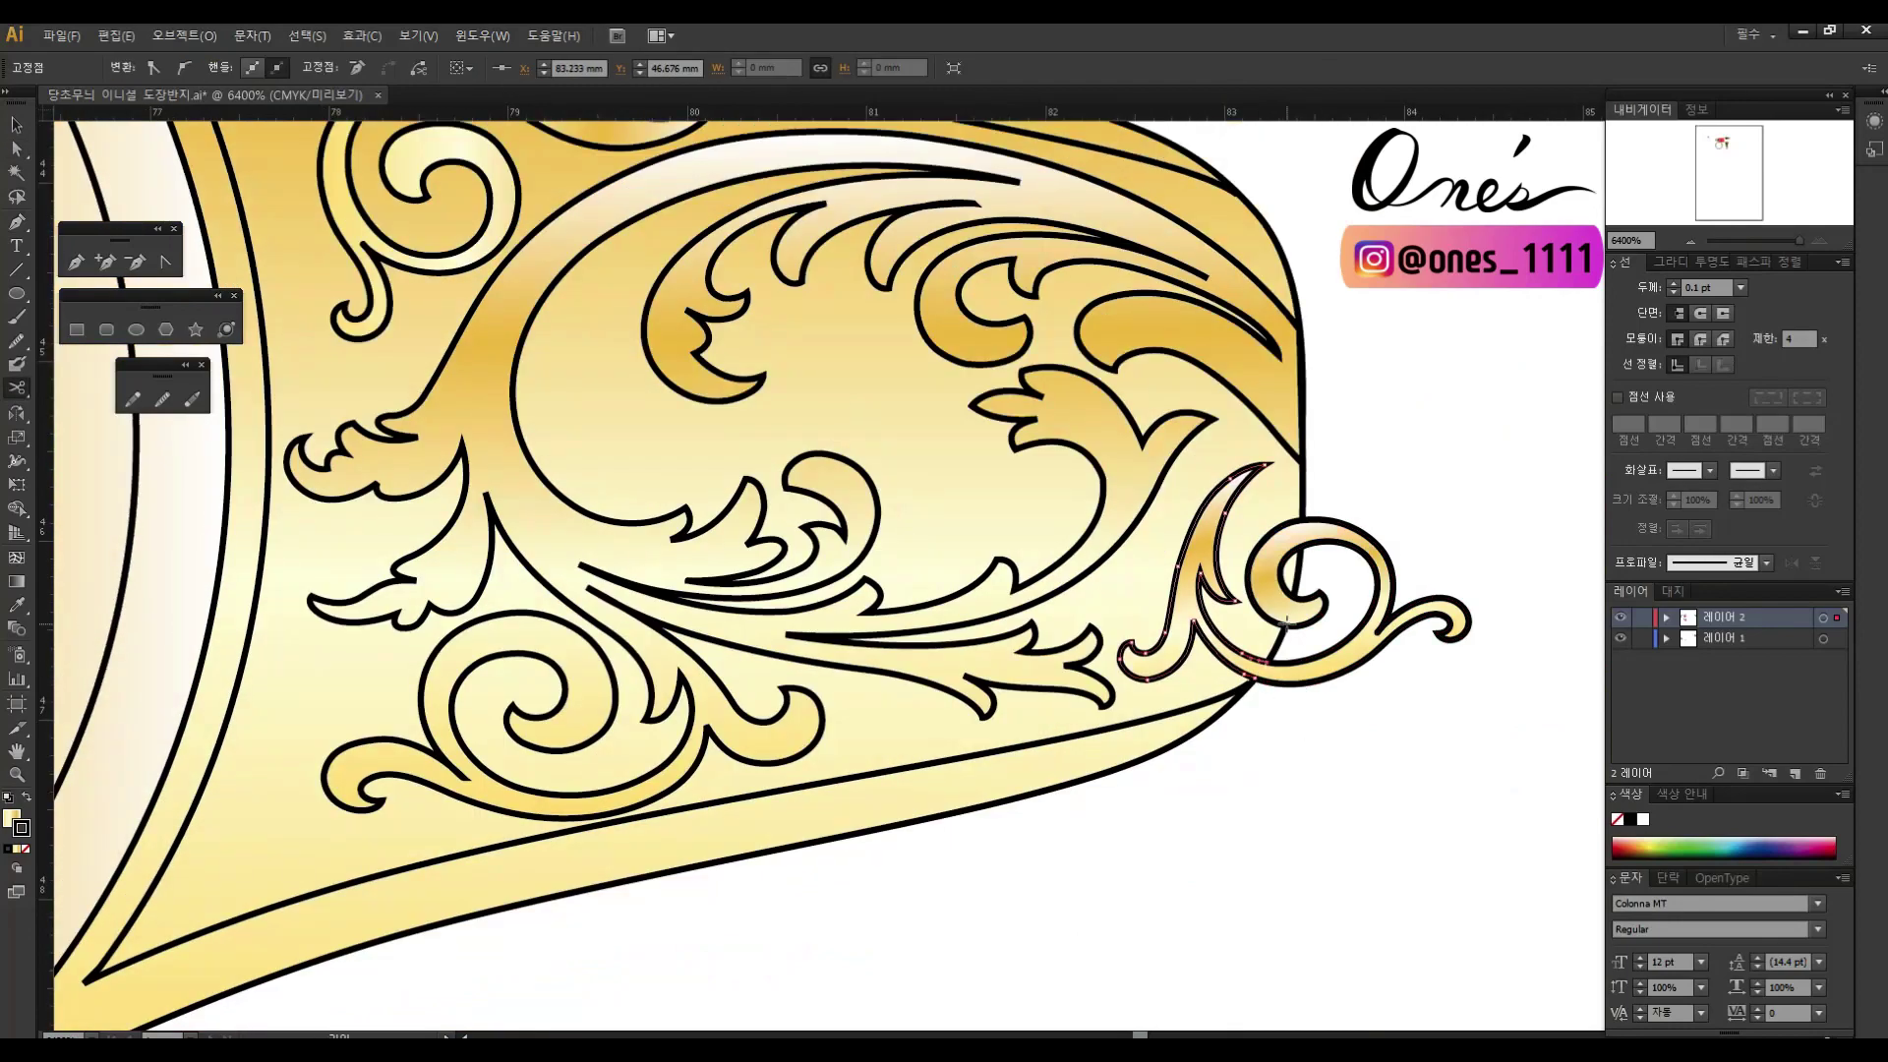
click(1286, 621)
key(Delete)
Step: Select an ornament curl and adjust anchors at its top, inner curl and lower part
key(p)
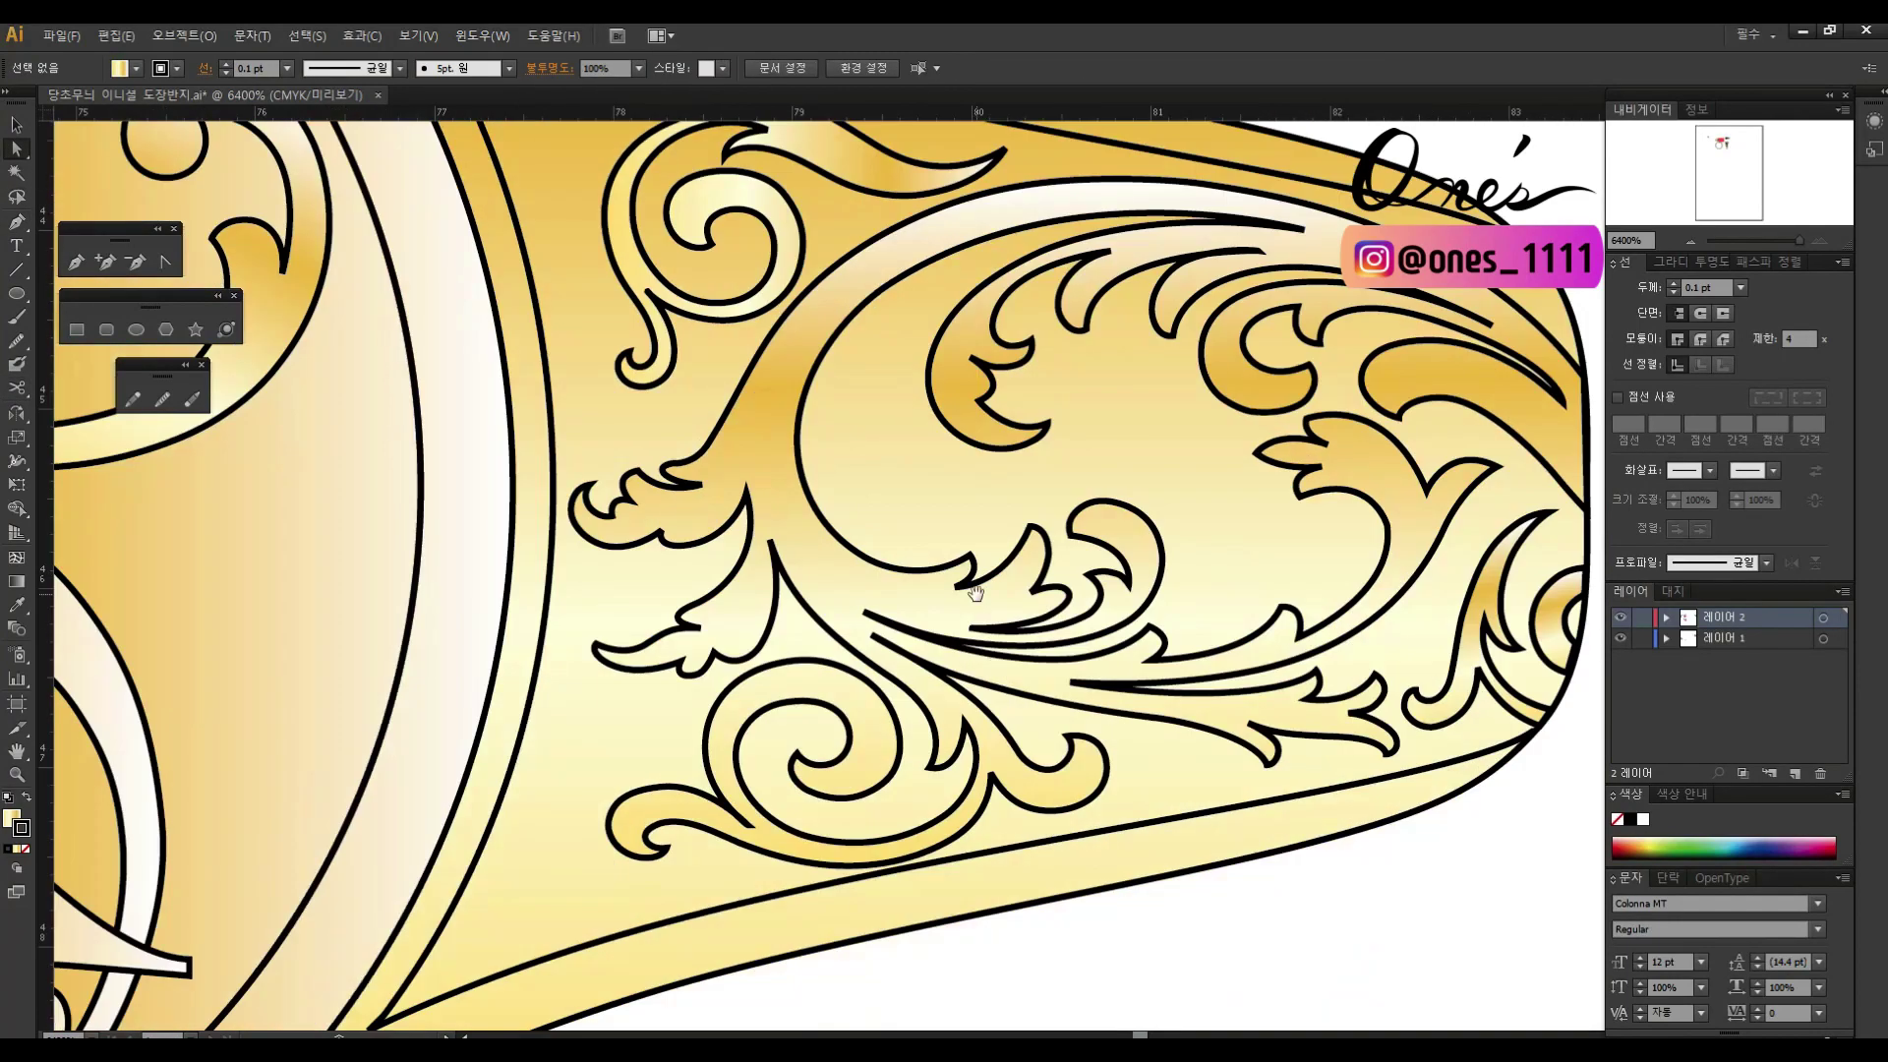
scroll(983, 590, left, 10)
key(v)
click(1140, 449)
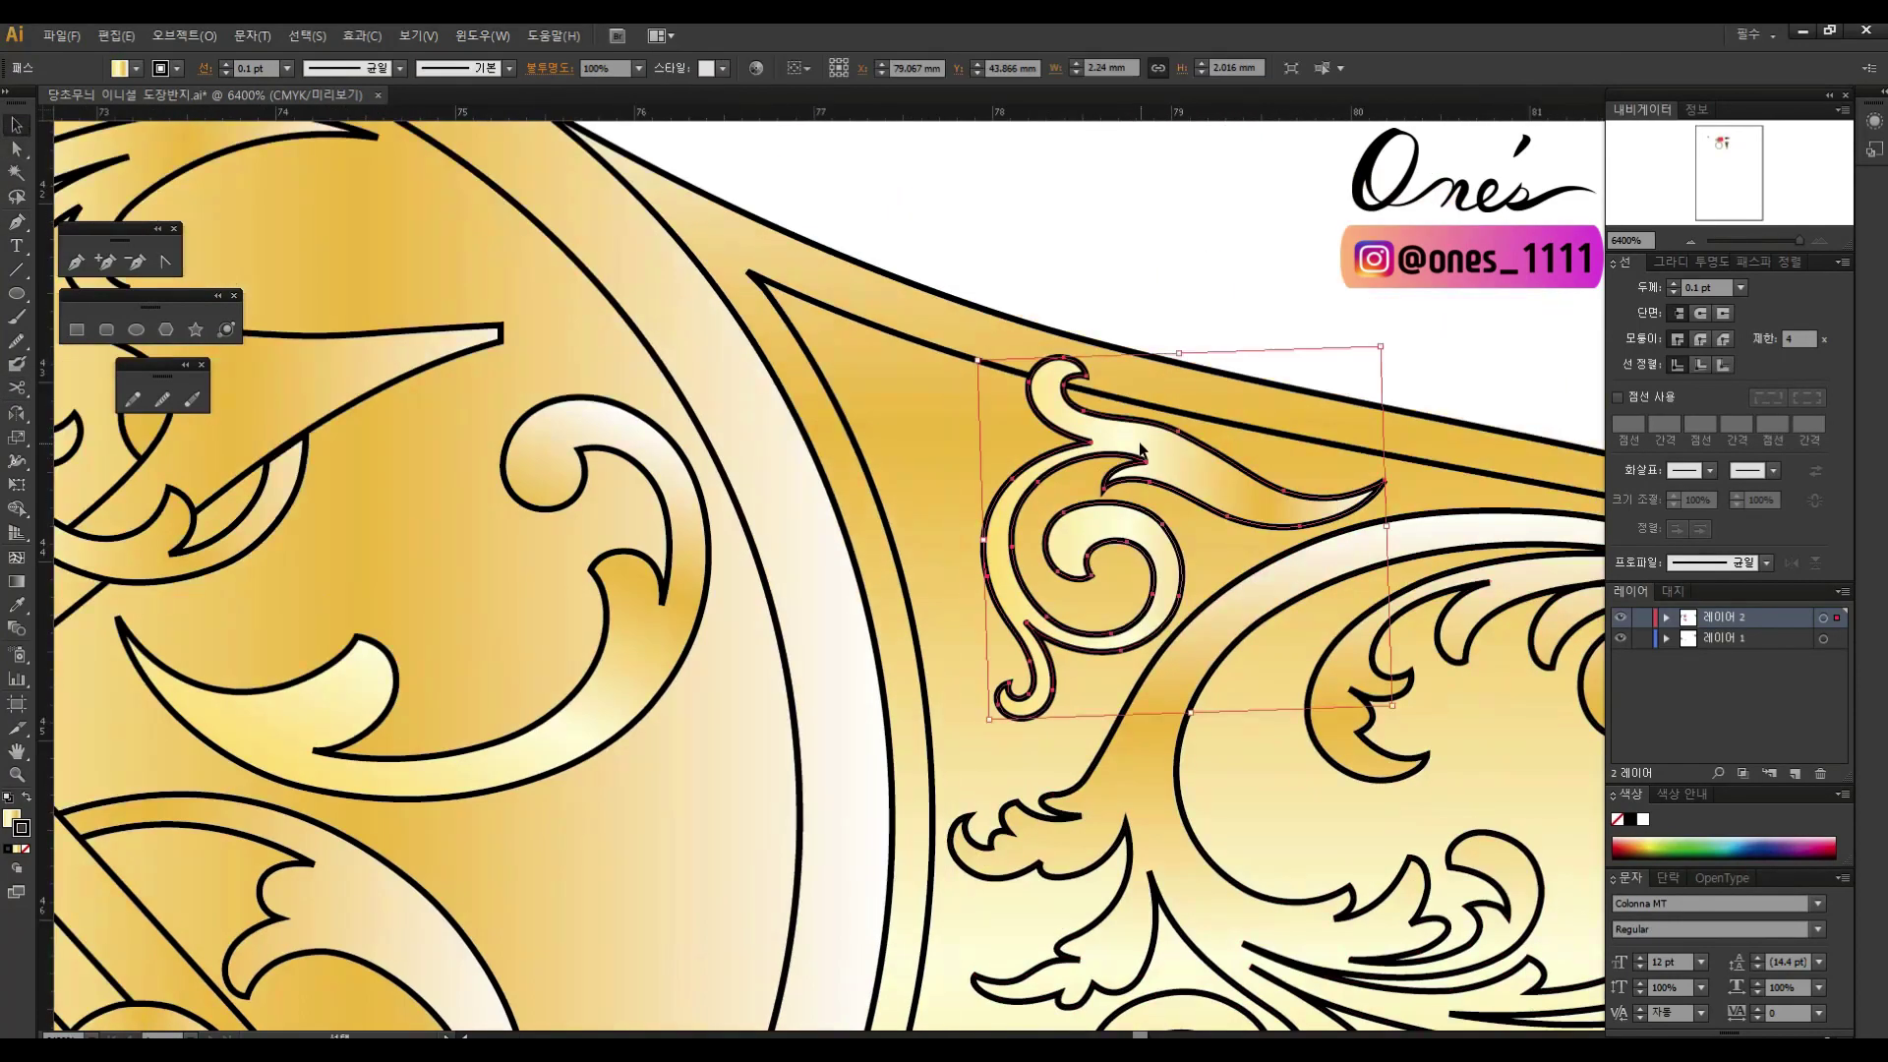
scroll(1140, 449, down, 3)
scroll(1141, 449, left, 2)
key(a)
click(1143, 295)
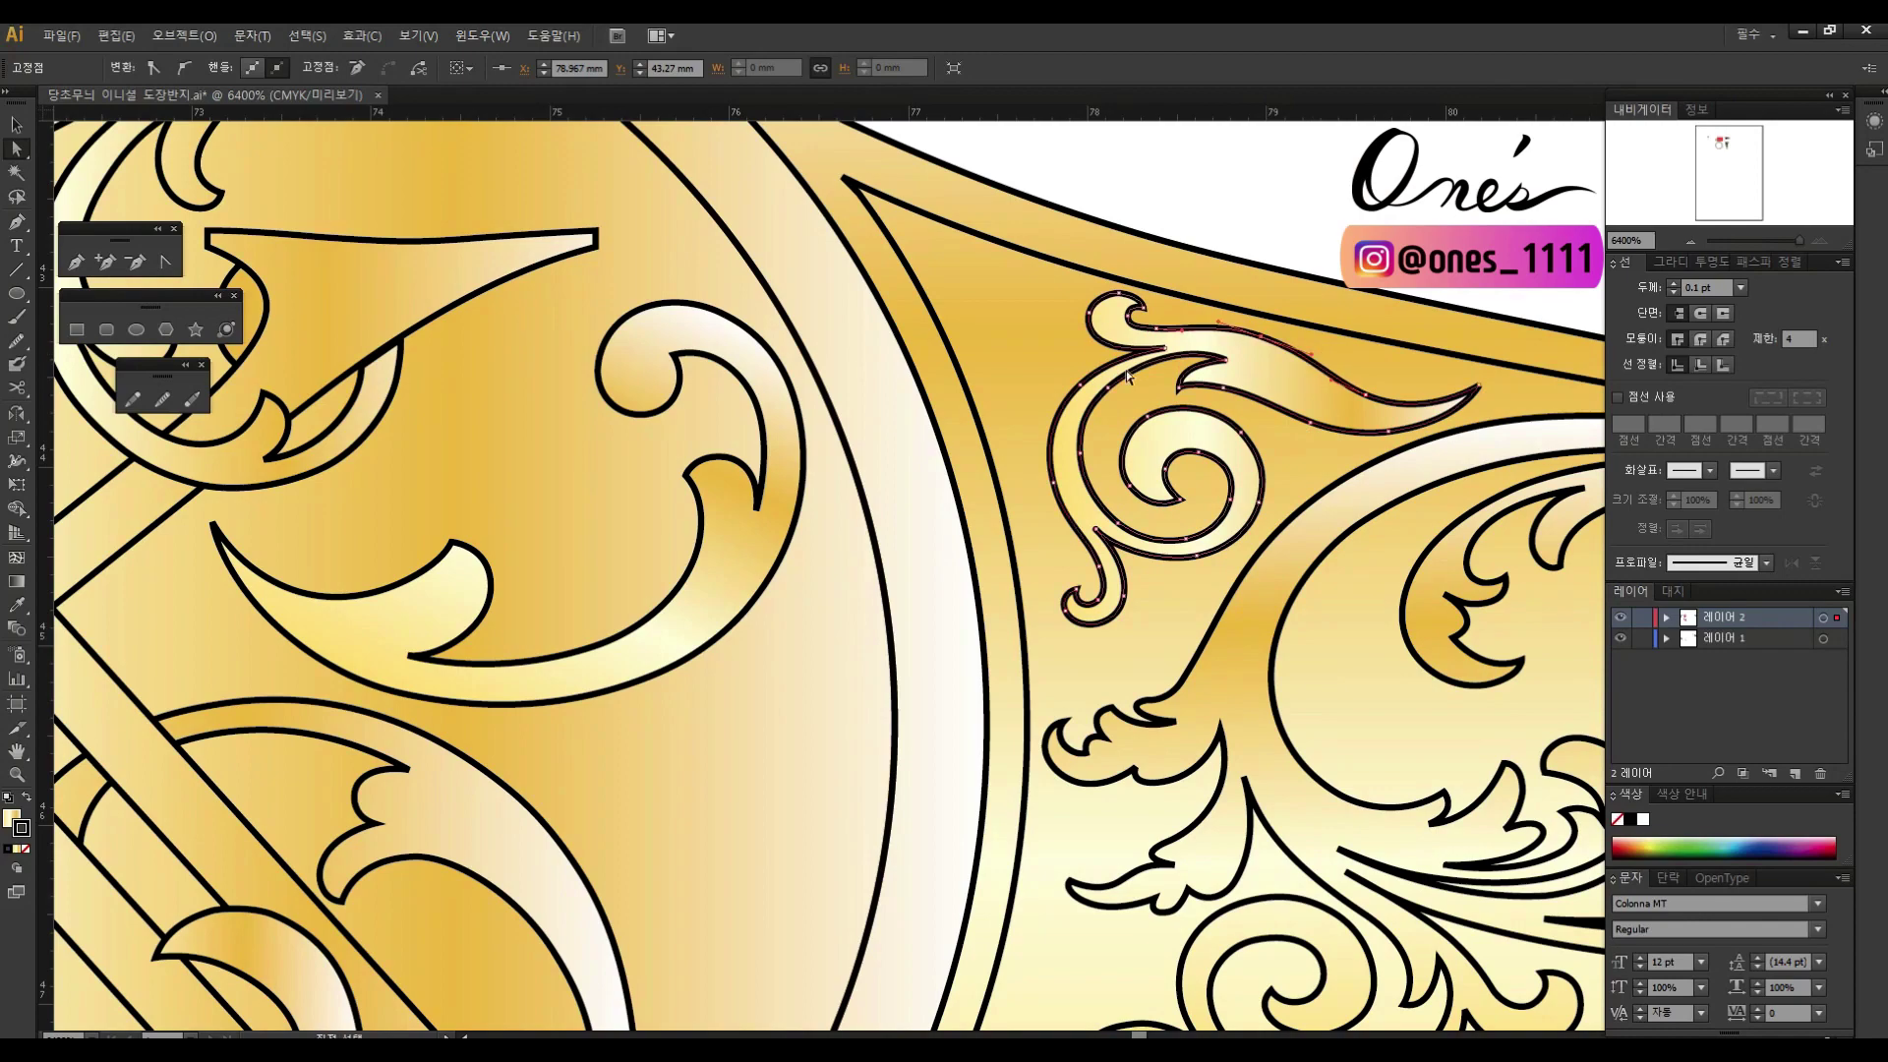
click(1182, 476)
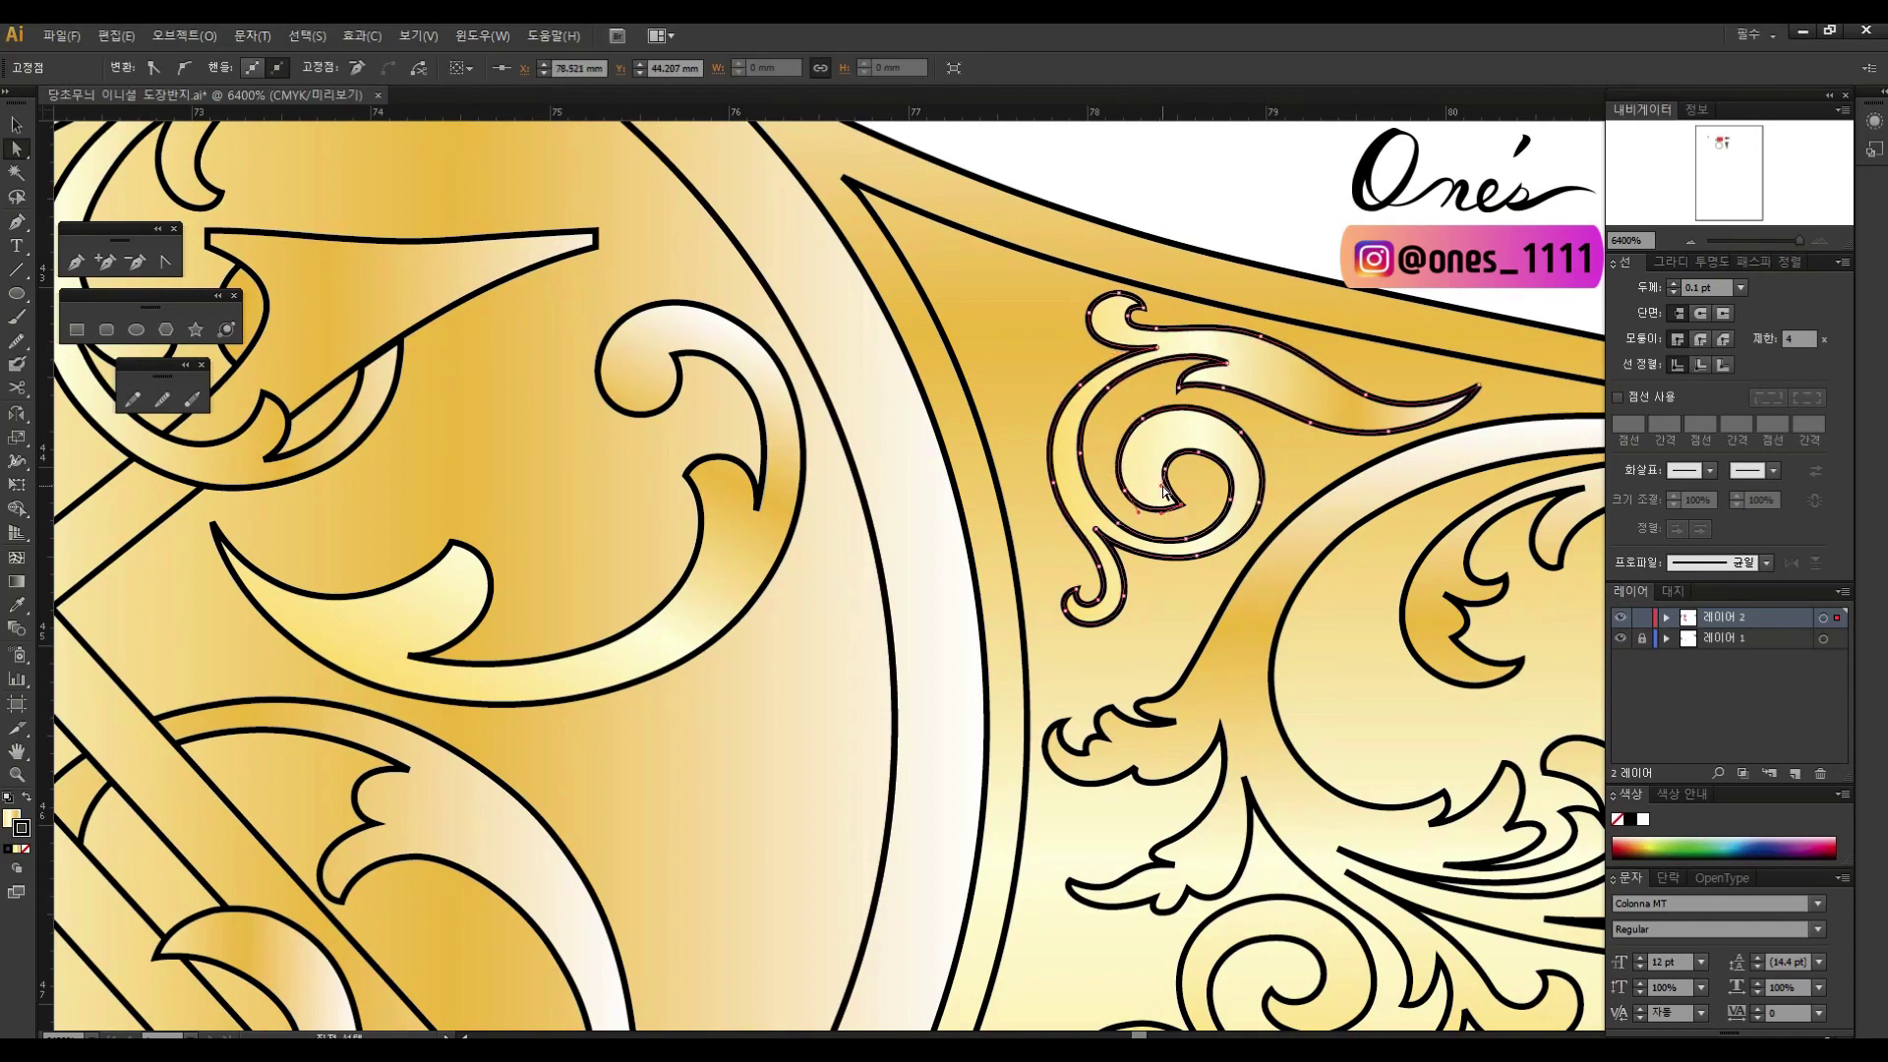
scroll(1267, 465, down, 3)
click(1178, 532)
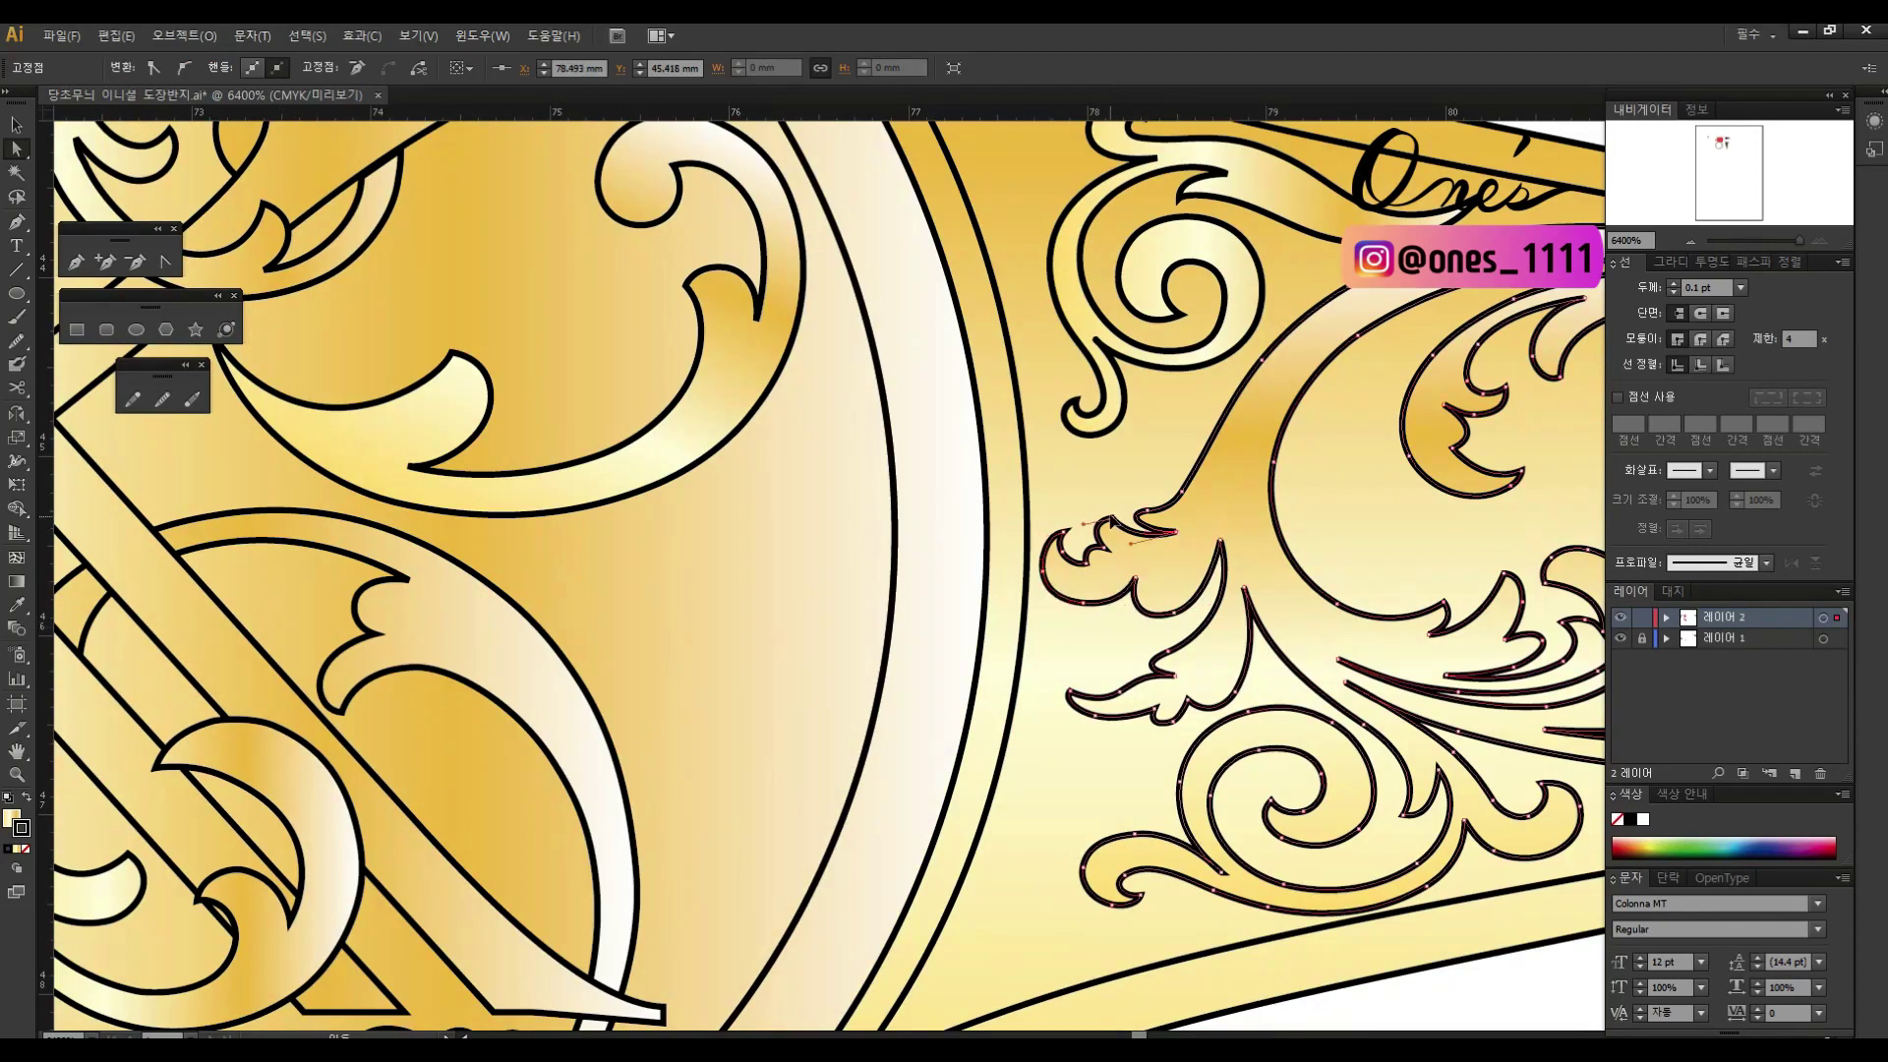
Step: Adjust anchors on the scroll's lower and inner curls
scroll(1190, 482, down, 2)
scroll(1151, 571, down, 2)
click(1114, 645)
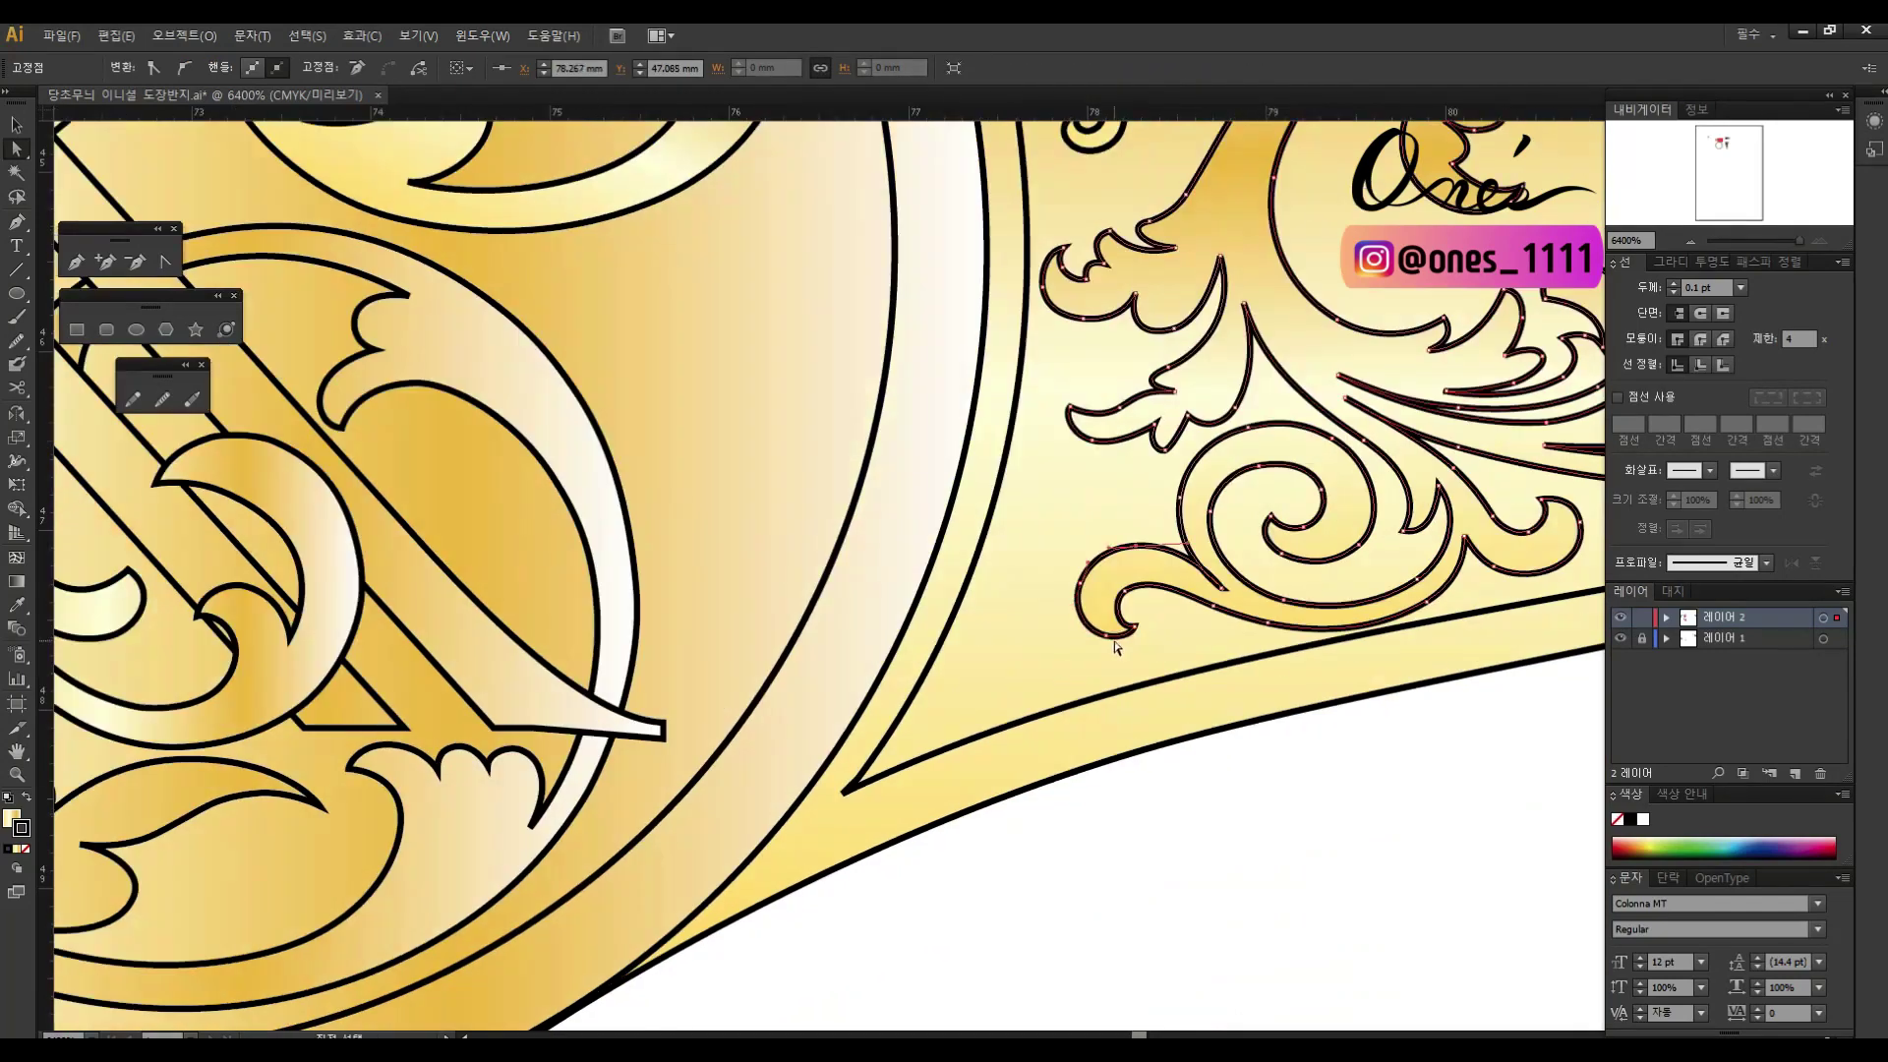
scroll(1268, 629, up, 1)
click(1257, 525)
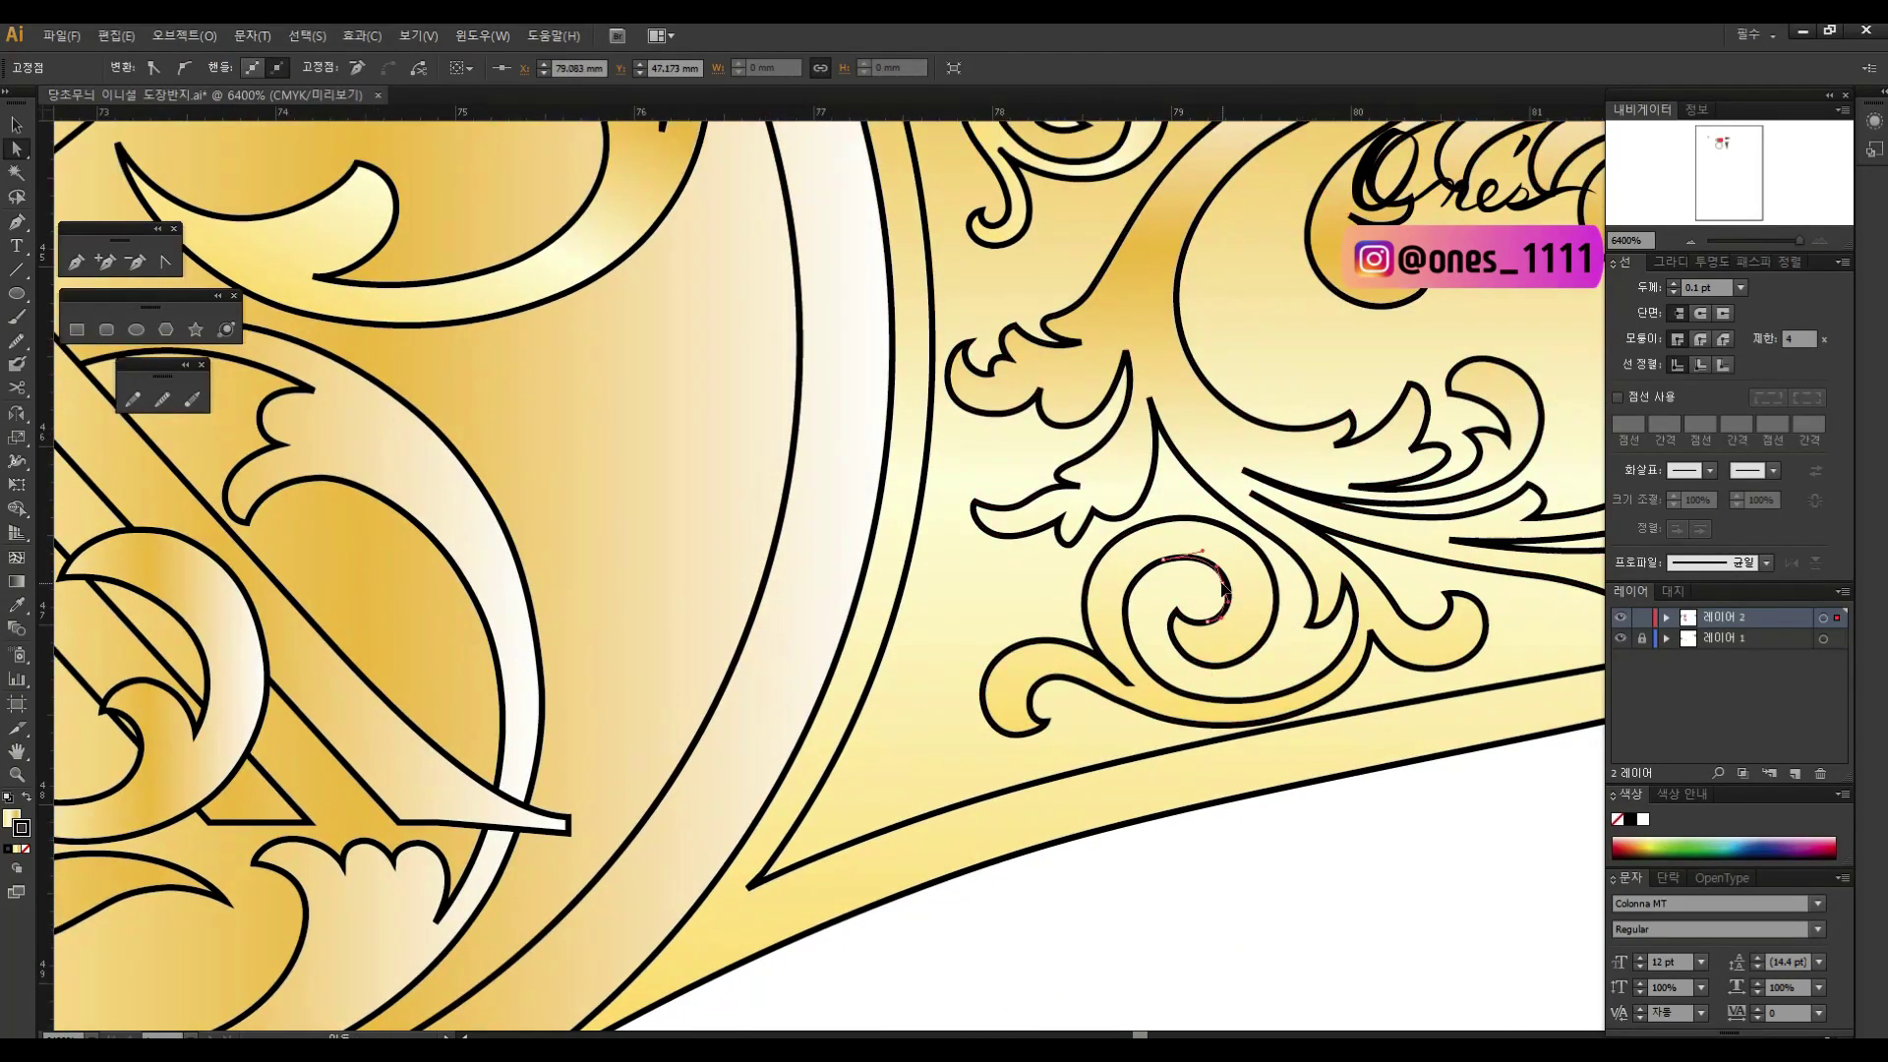
scroll(1358, 597, up, 1)
click(1330, 544)
Step: Fine-tune the remaining scroll anchors, including a leaf tip
scroll(1330, 544, right, 3)
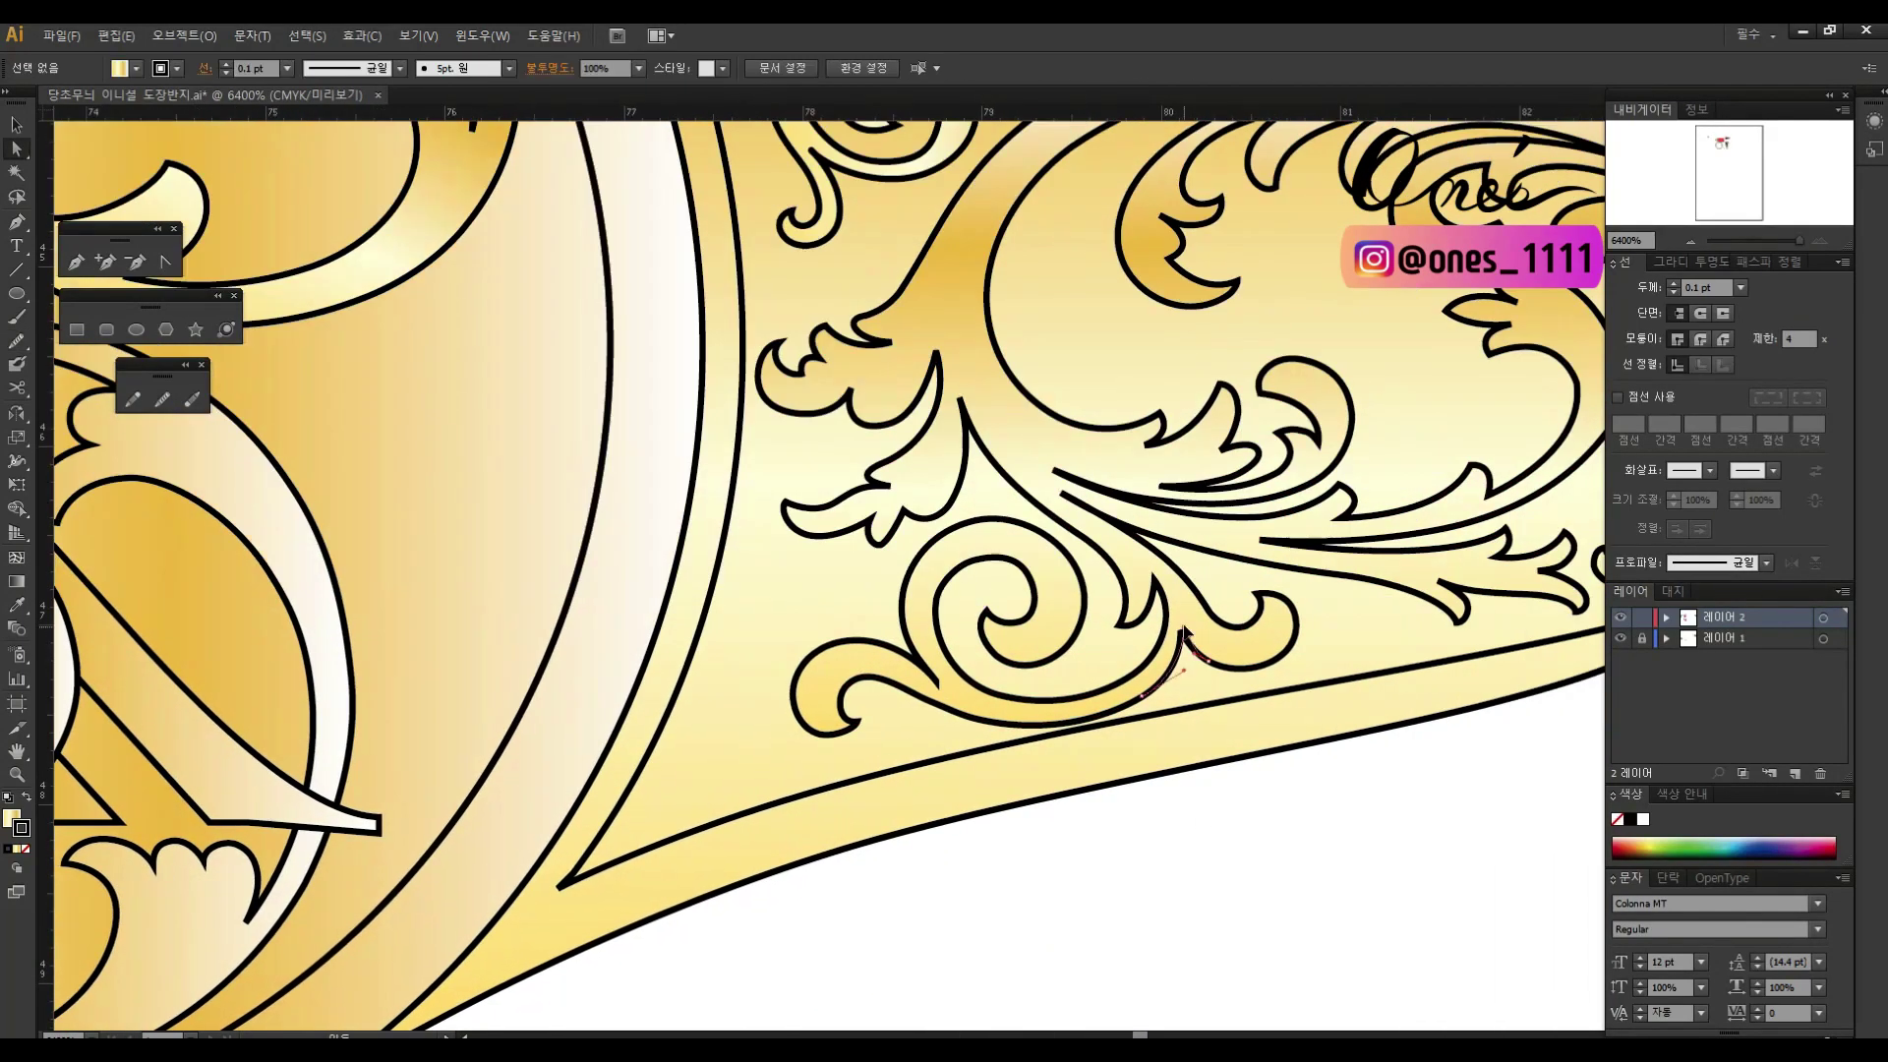
scroll(1244, 719, up, 2)
click(1244, 718)
scroll(1427, 715, up, 4)
scroll(1428, 715, left, 1)
click(1389, 672)
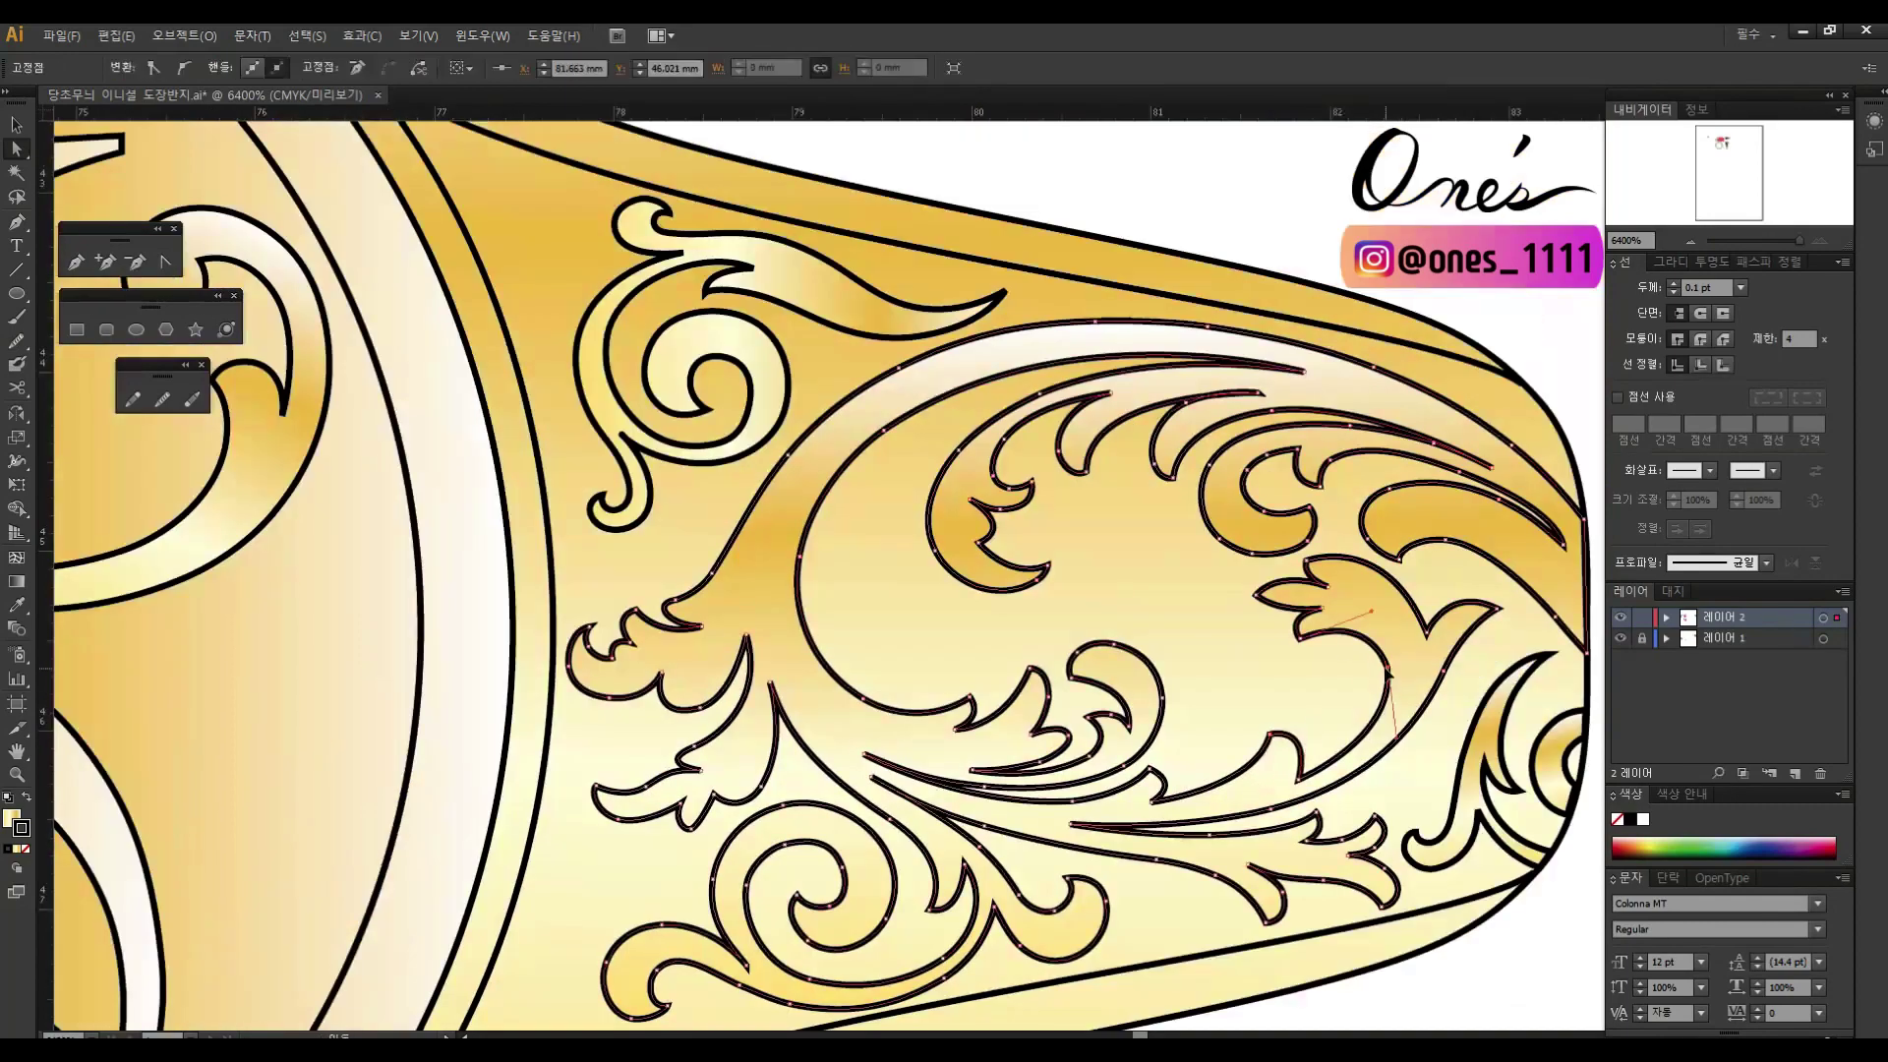
scroll(1392, 686, up, 3)
click(1131, 654)
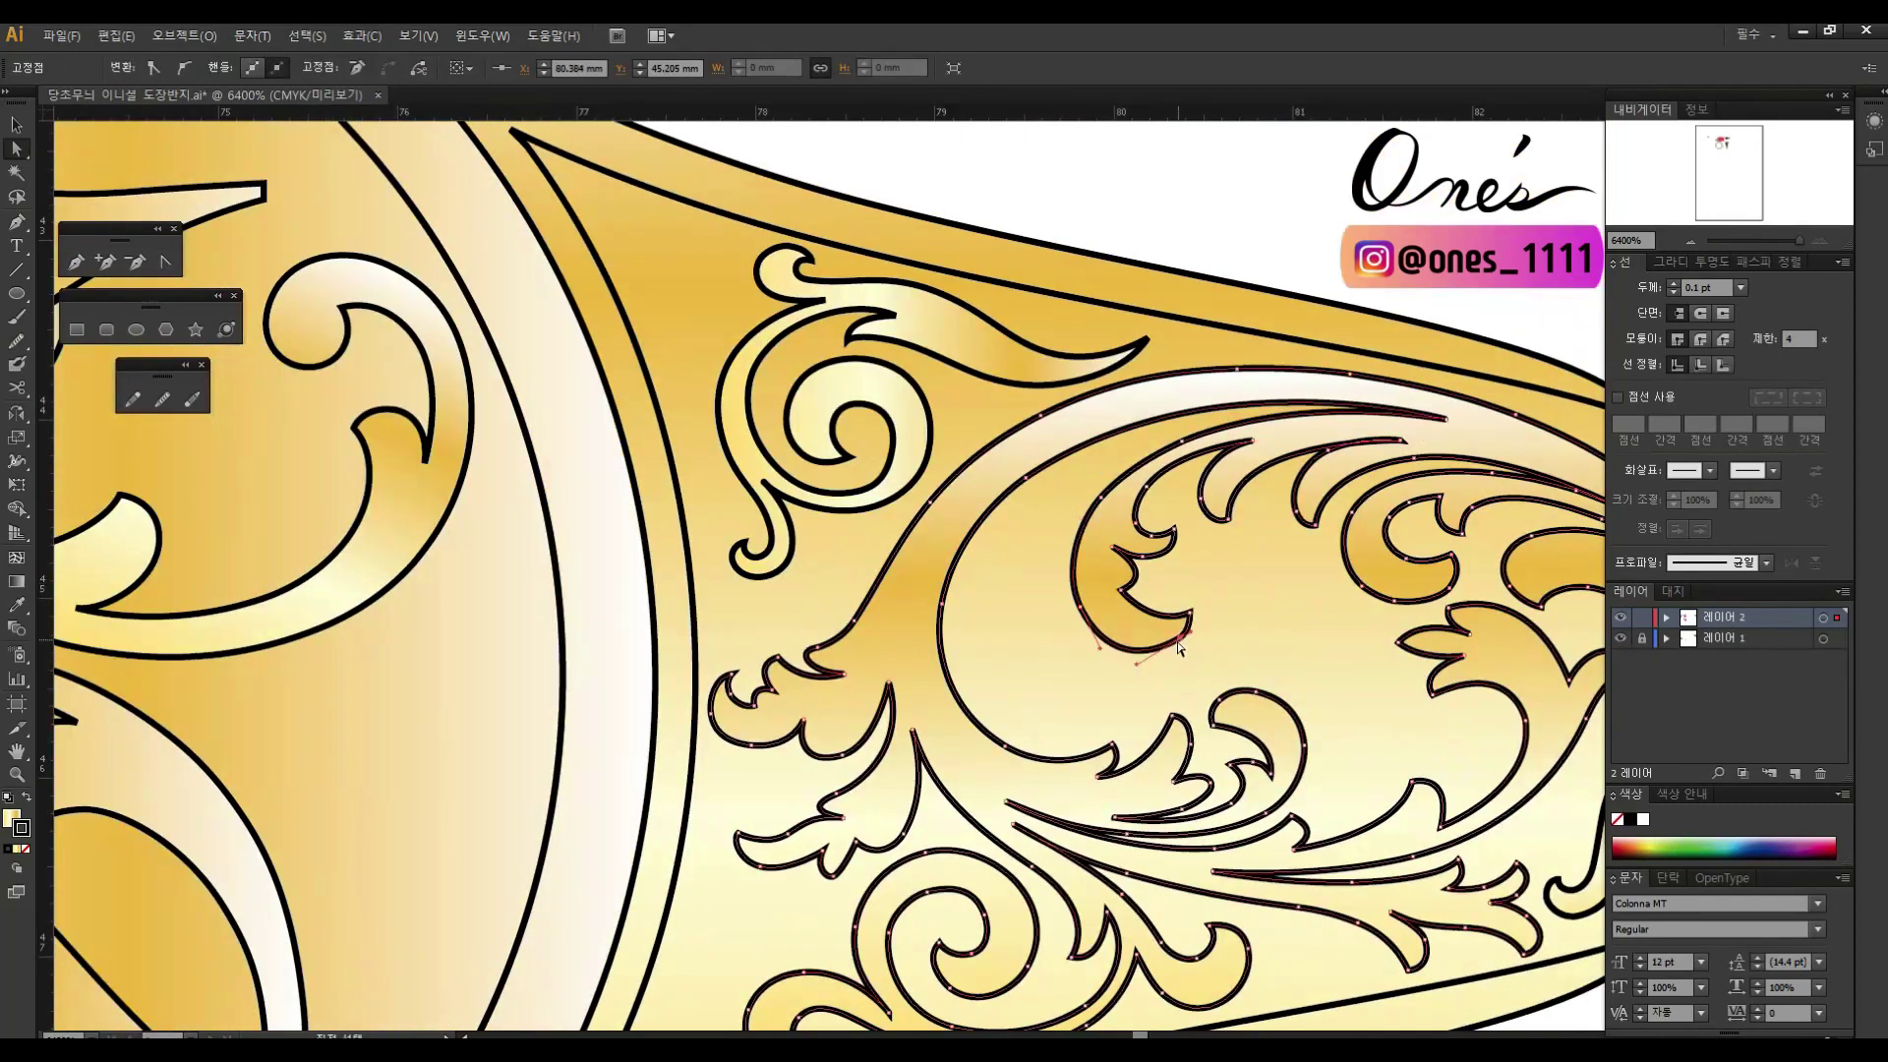
scroll(1082, 582, down, 1)
Step: Zoom out to the whole ring, show the guides and select the right band engraving
key(ctrl+minus)
key(ctrl+shift+a)
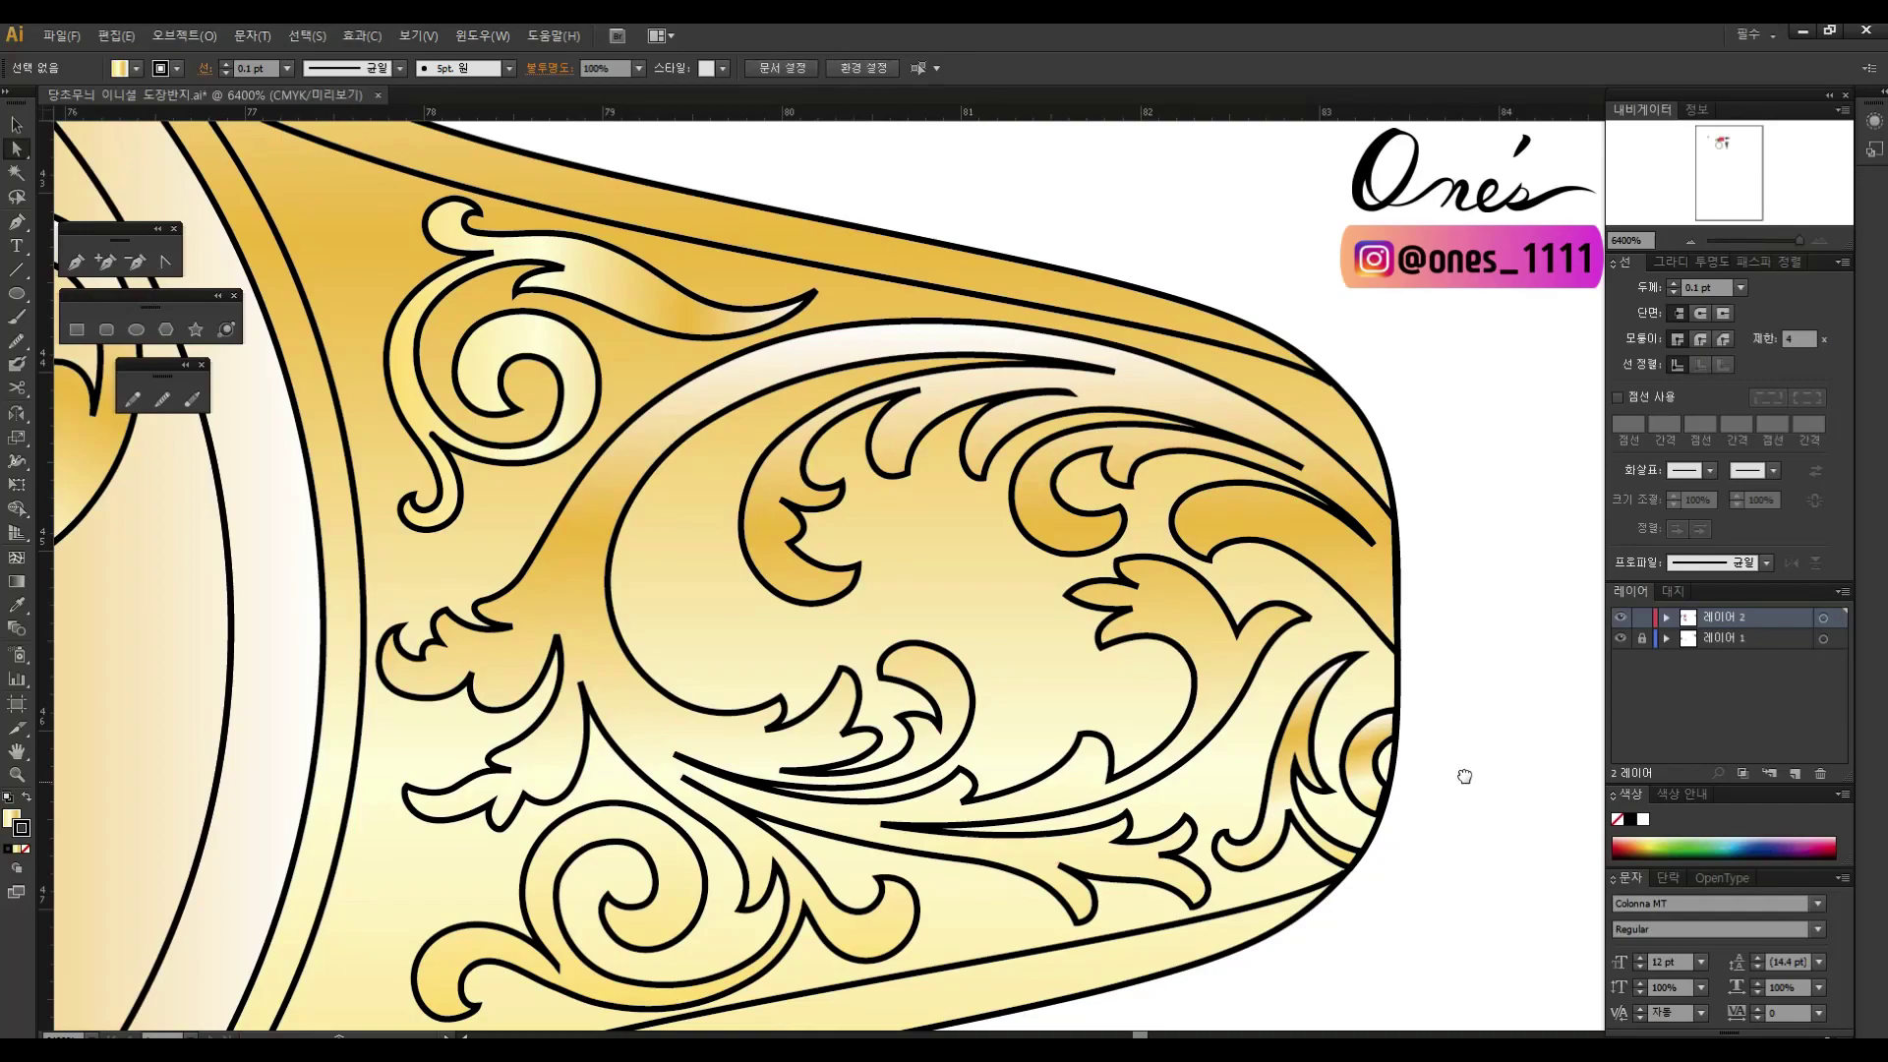
key(ctrl+minus)
key(ctrl+semicolon)
click(1268, 454)
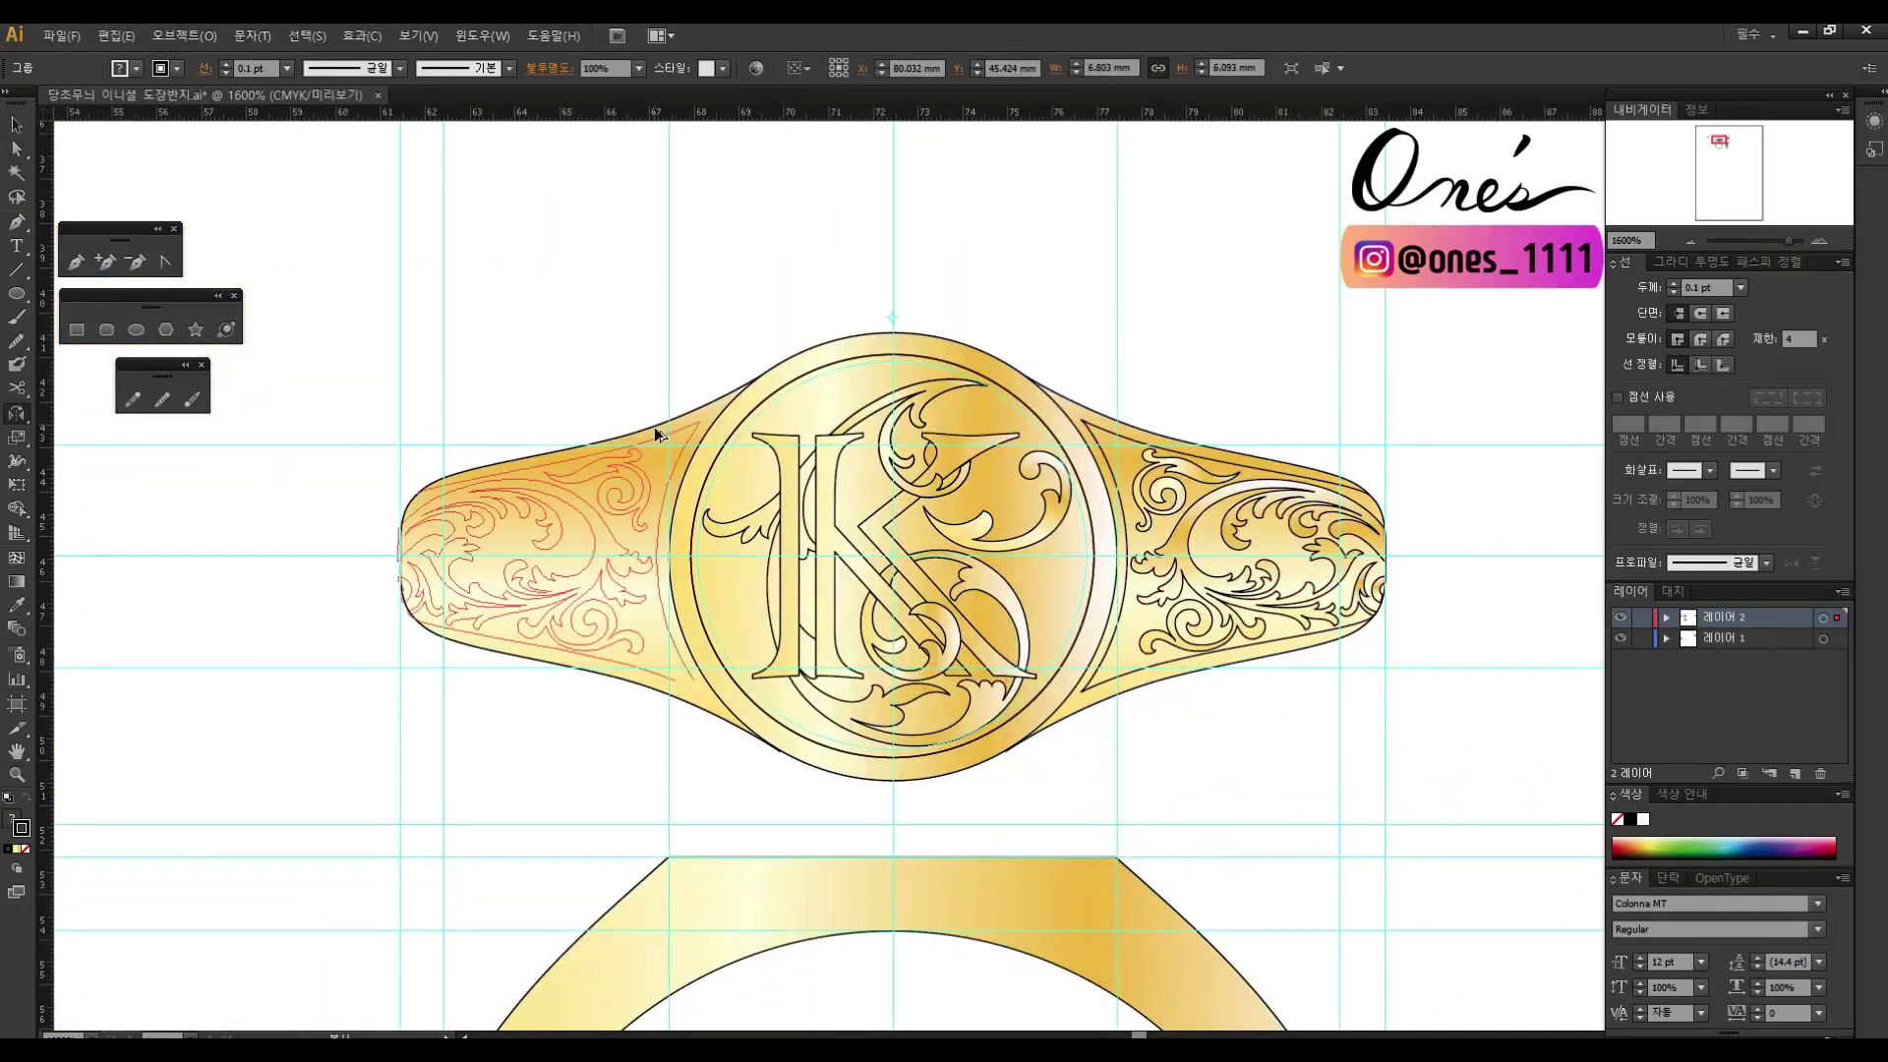
Step: Reflect a copy of the right band engraving onto the left band
key(ctrl+plus)
right_click(1220, 421)
click(1279, 602)
Step: Fill the seal circle black and draw a new backing path at the band's right end
click(1013, 295)
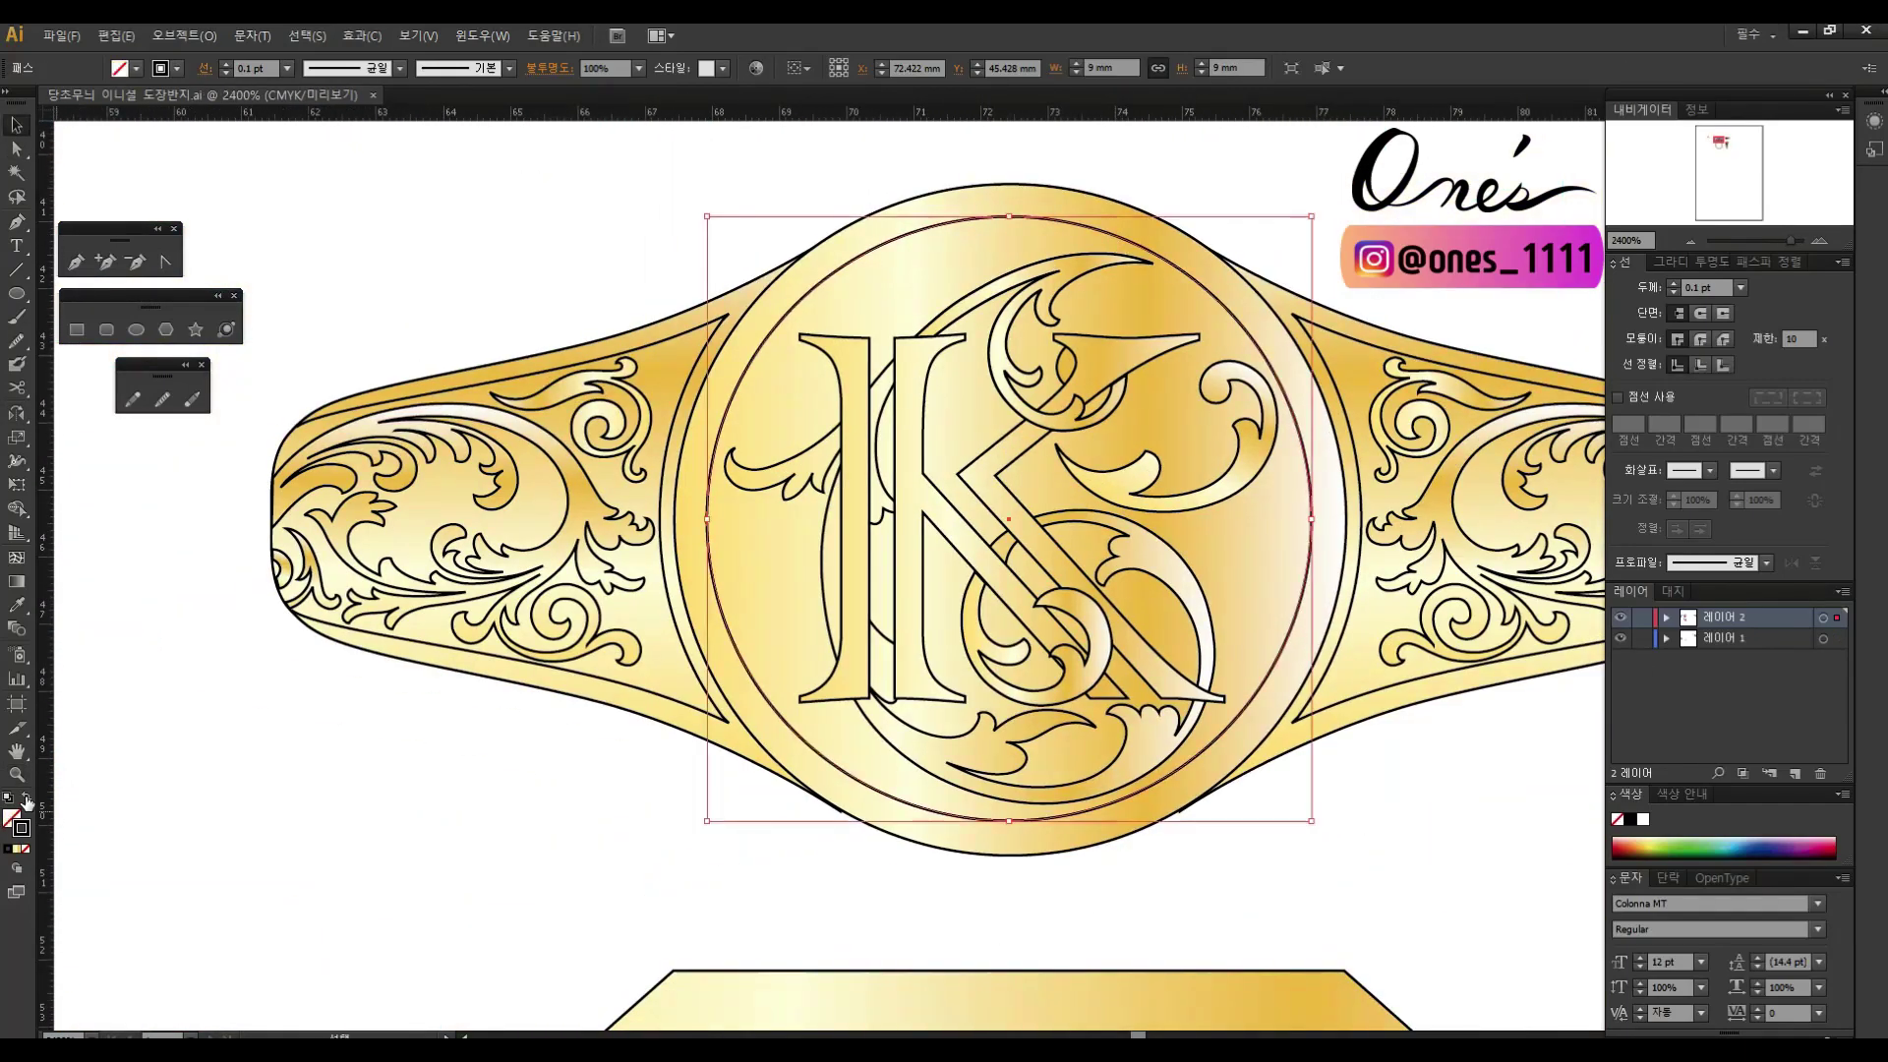
click(897, 657)
scroll(1361, 543, up, 2)
key(p)
click(1352, 420)
click(1359, 541)
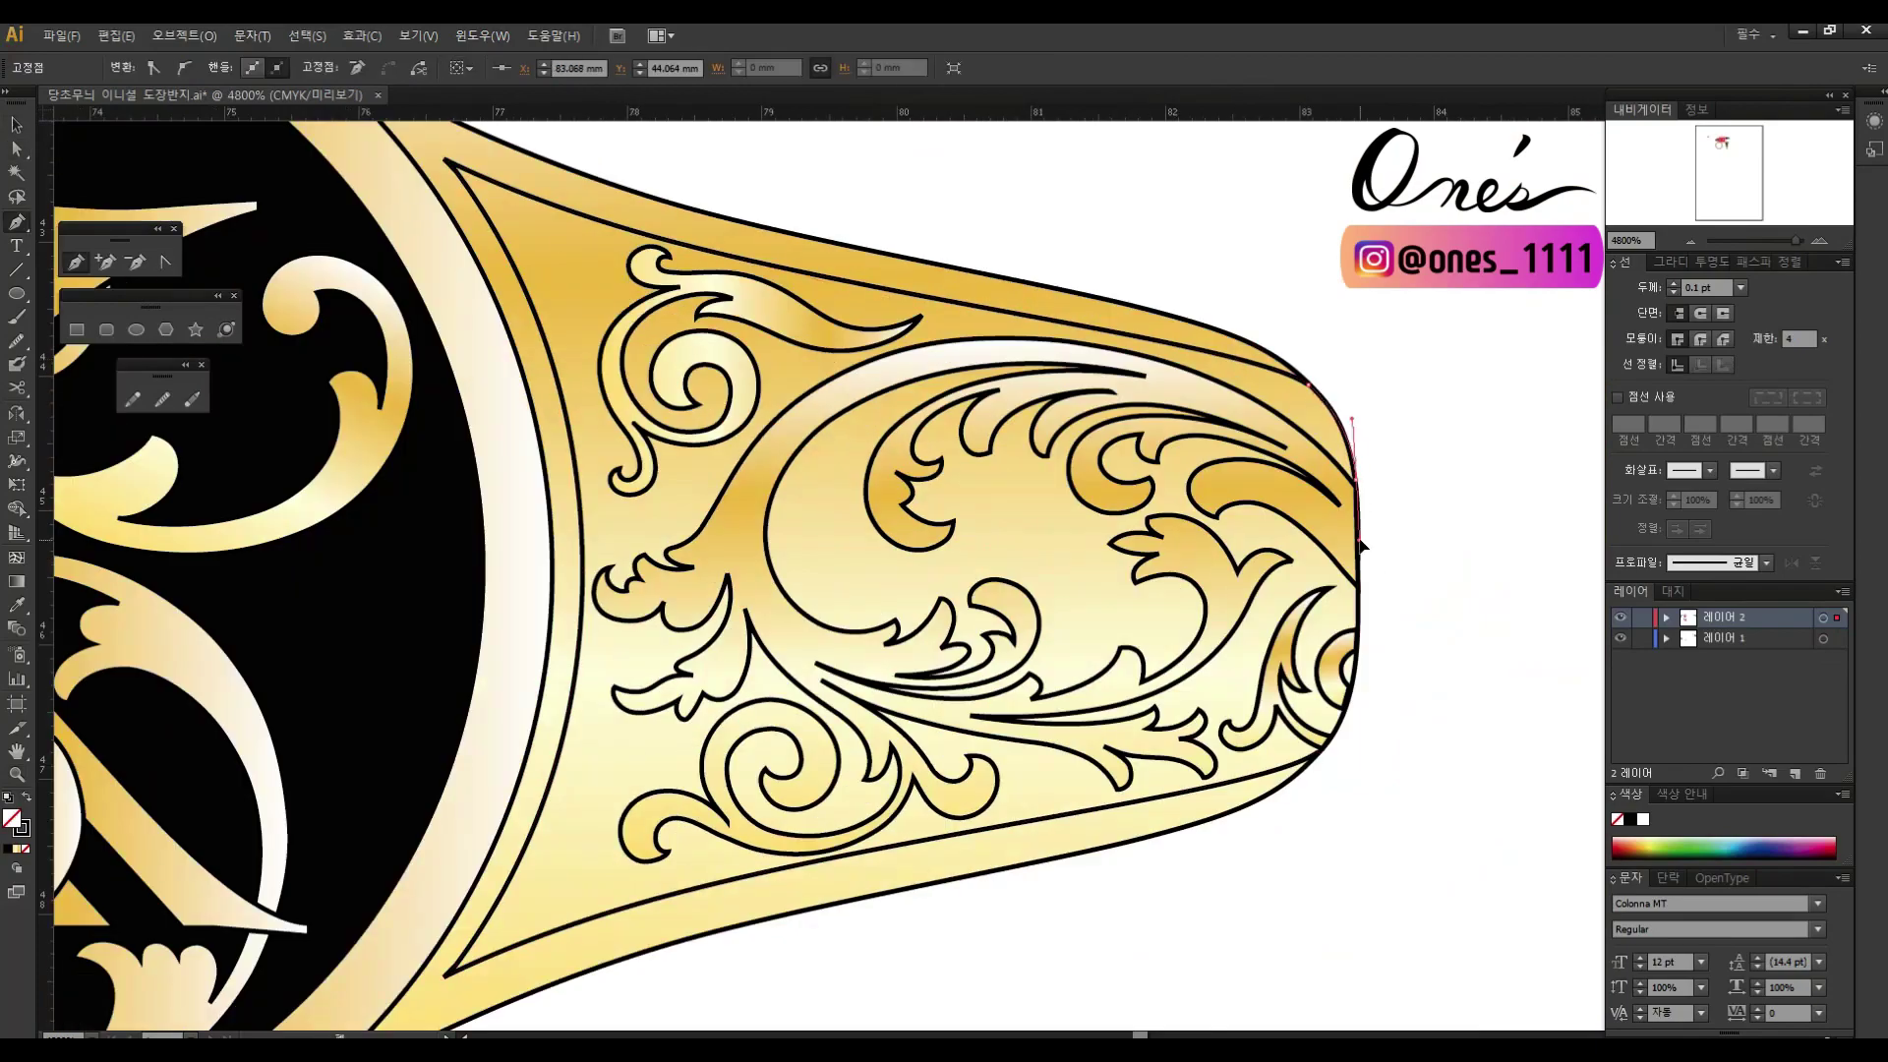
click(1370, 661)
Step: Show the guides again and zoom in on the ring's side view
scroll(1011, 409, down, 2)
scroll(1066, 514, down, 2)
scroll(1042, 305, up, 2)
key(ctrl+semicolon)
scroll(994, 320, up, 2)
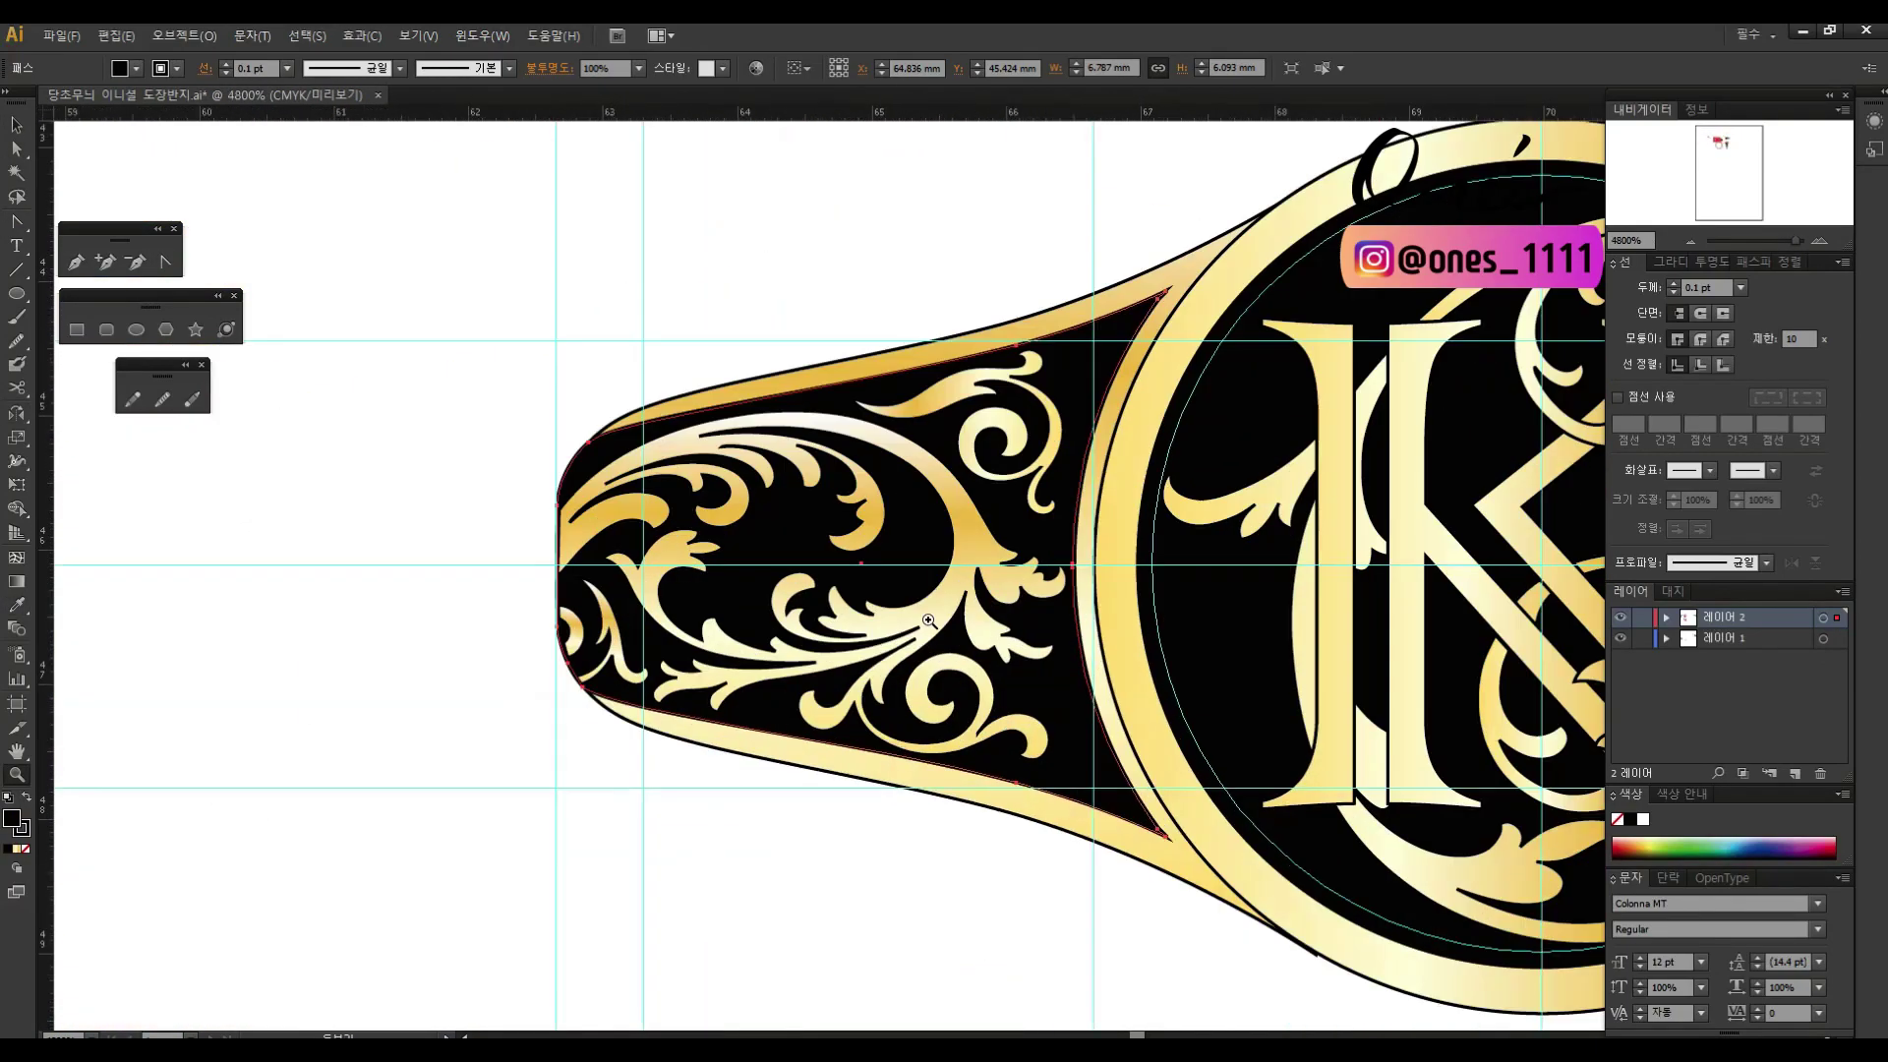
scroll(885, 491, down, 2)
alt+click(777, 553)
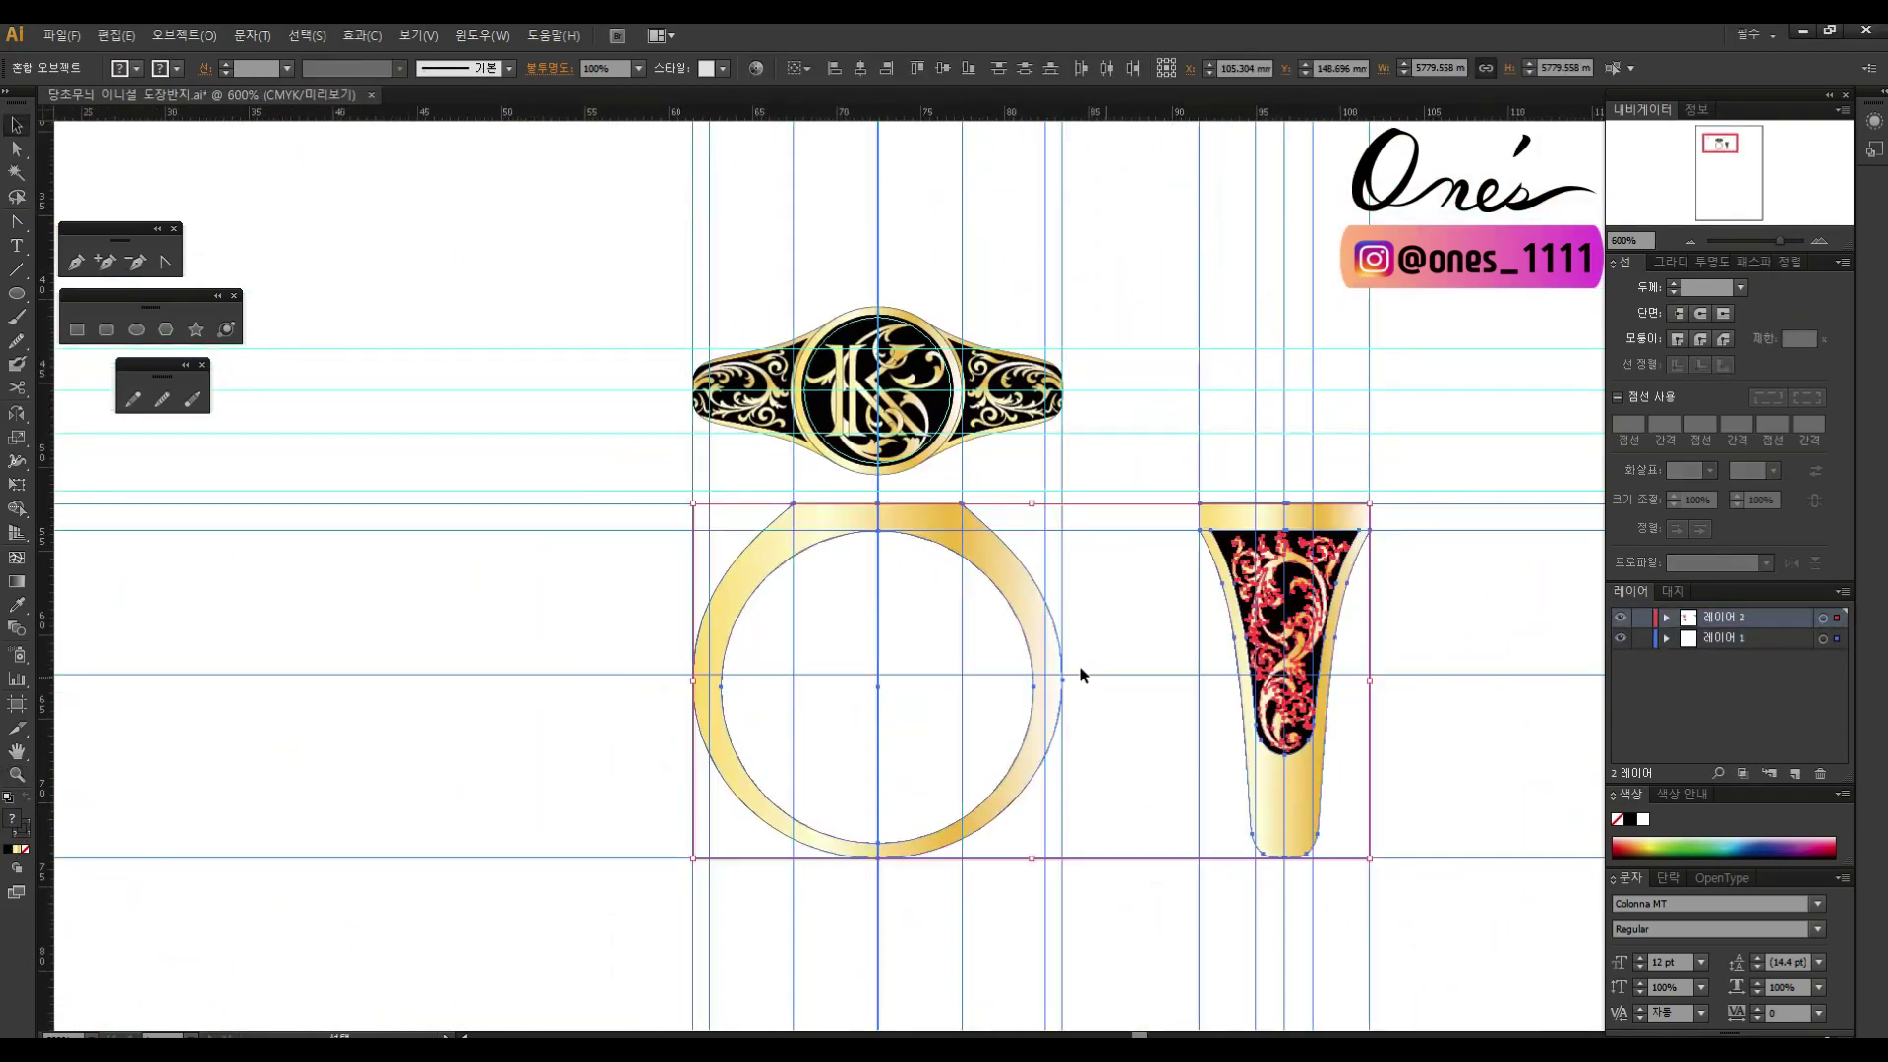
Step: Draw dashed projection lines along the front ring's edges and across the ring's top
key(backslash)
drag(700, 340, 700, 909)
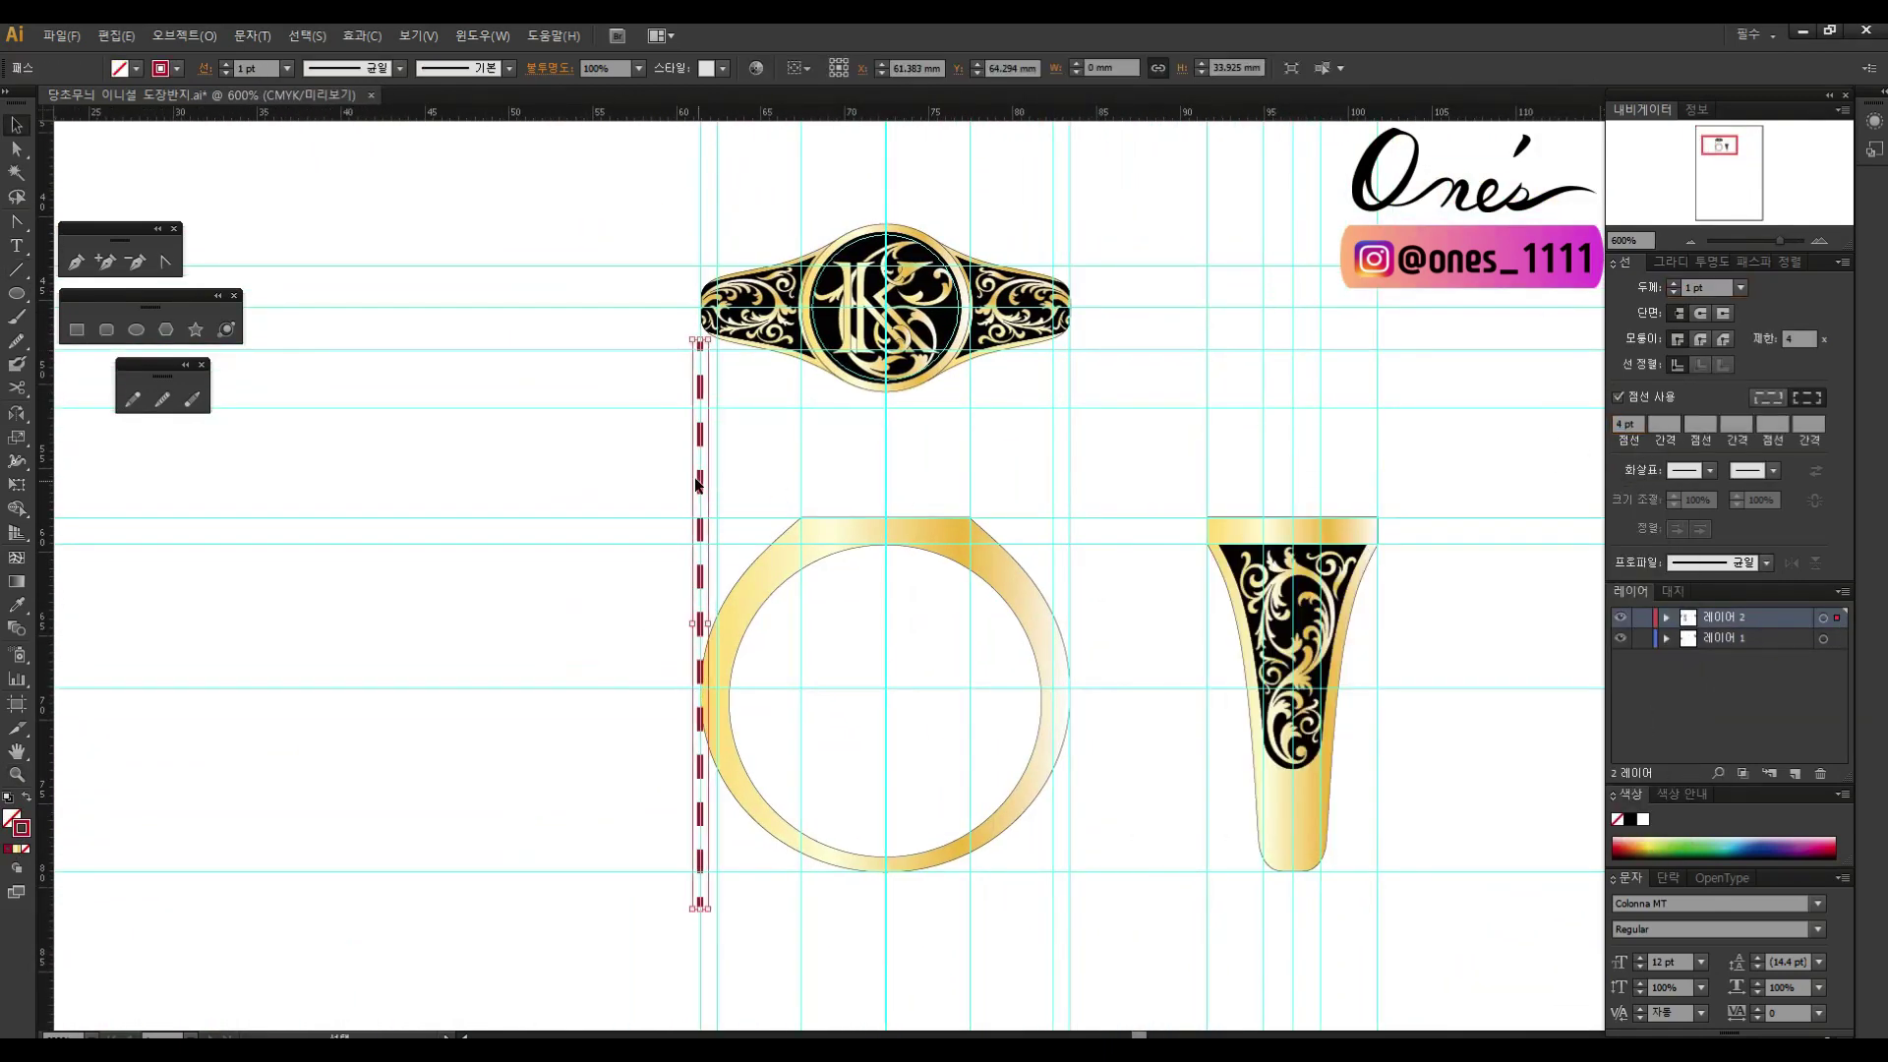
drag(701, 623, 1070, 624)
drag(759, 392, 861, 392)
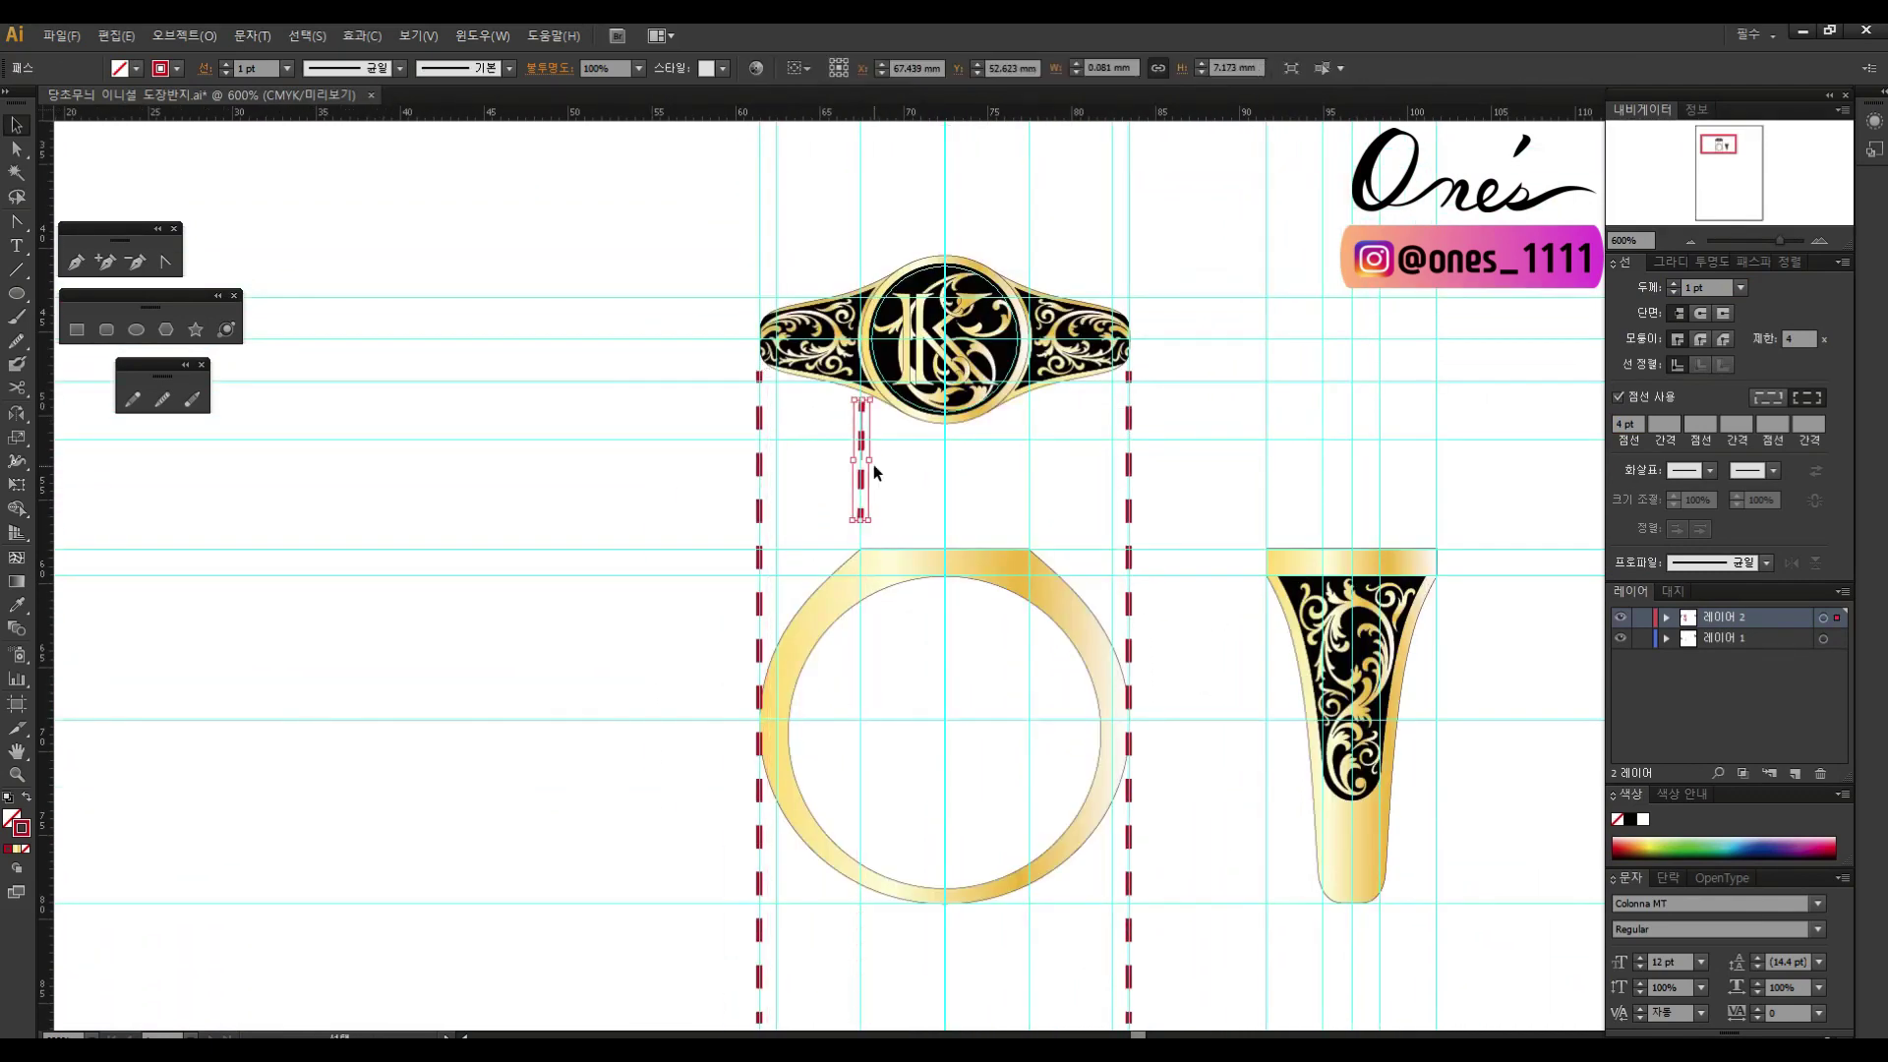
scroll(859, 510, down, 3)
scroll(860, 510, right, 5)
drag(1201, 578, 1202, 392)
click(1026, 590)
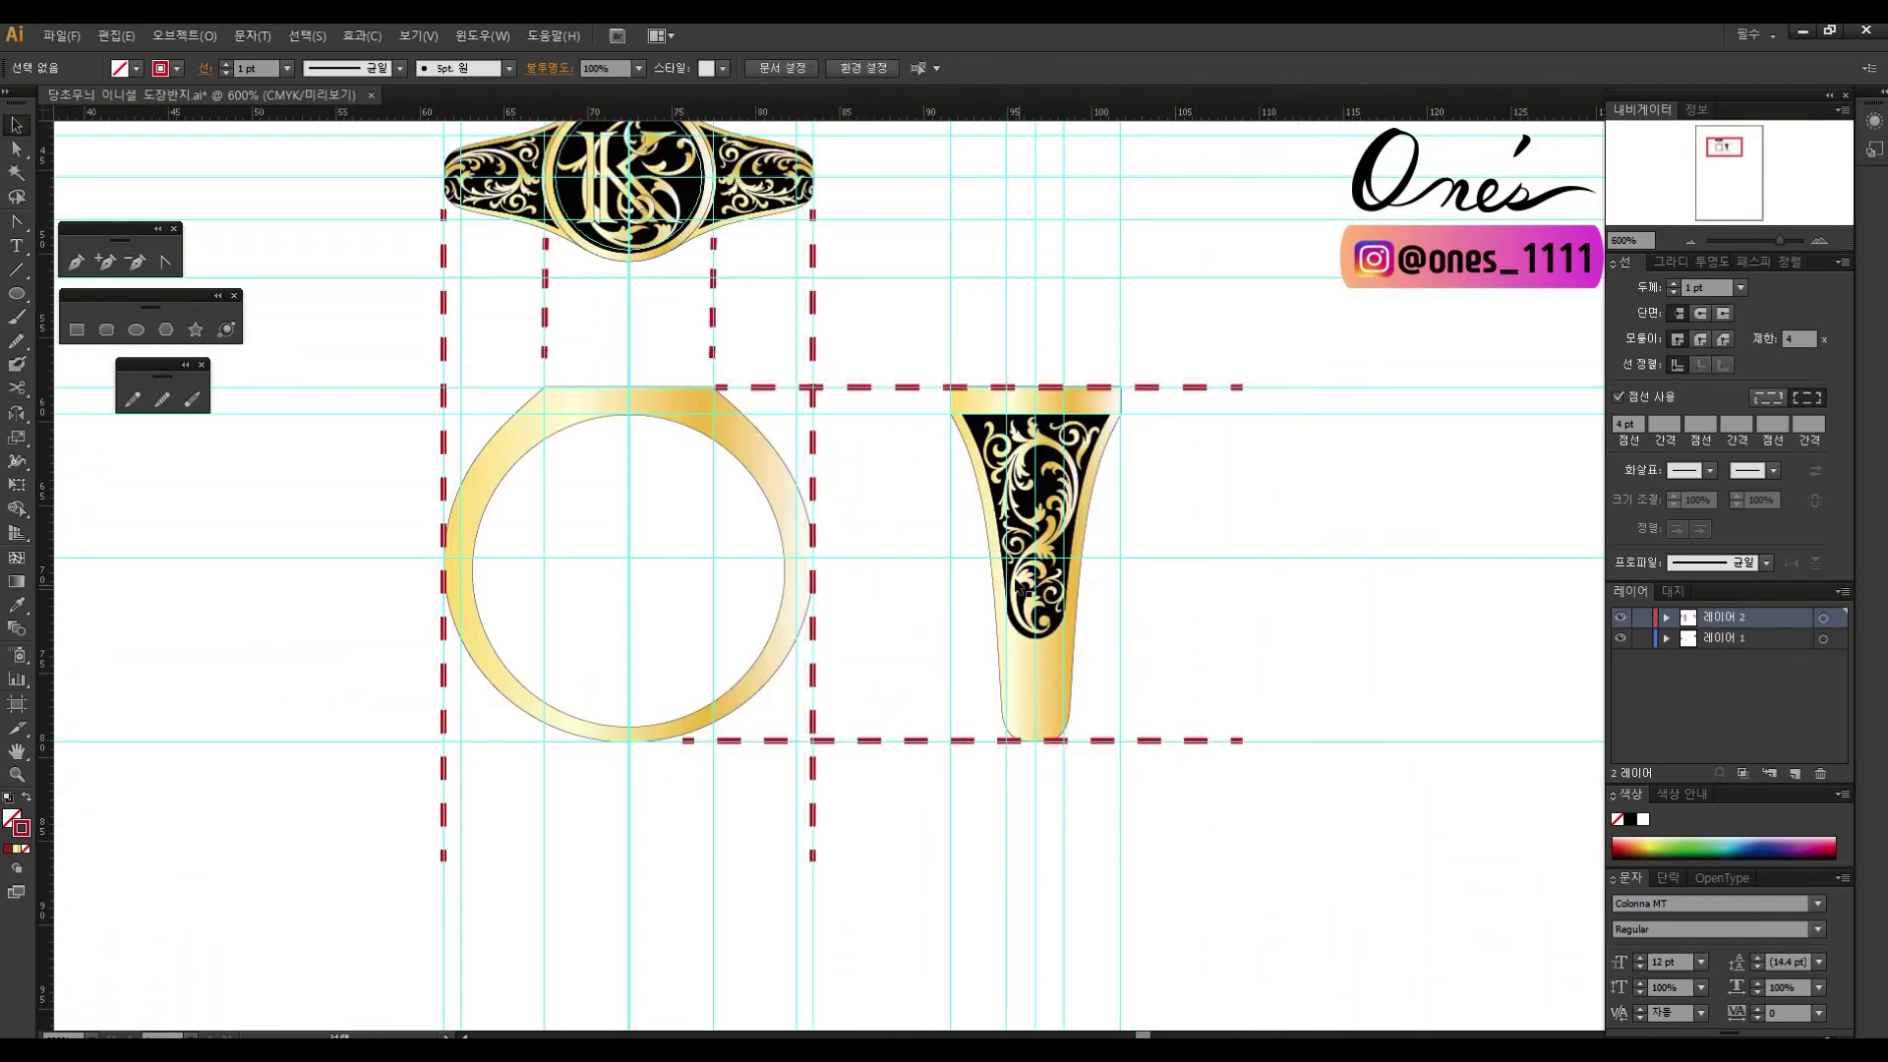
Step: Add Top, Front and Side labels in Baskerville BT beside the views
scroll(1045, 647, up, 2)
scroll(1045, 647, left, 3)
key(t)
click(414, 252)
click(762, 68)
click(688, 394)
drag(644, 251, 640, 570)
double_click(629, 556)
text(Front)
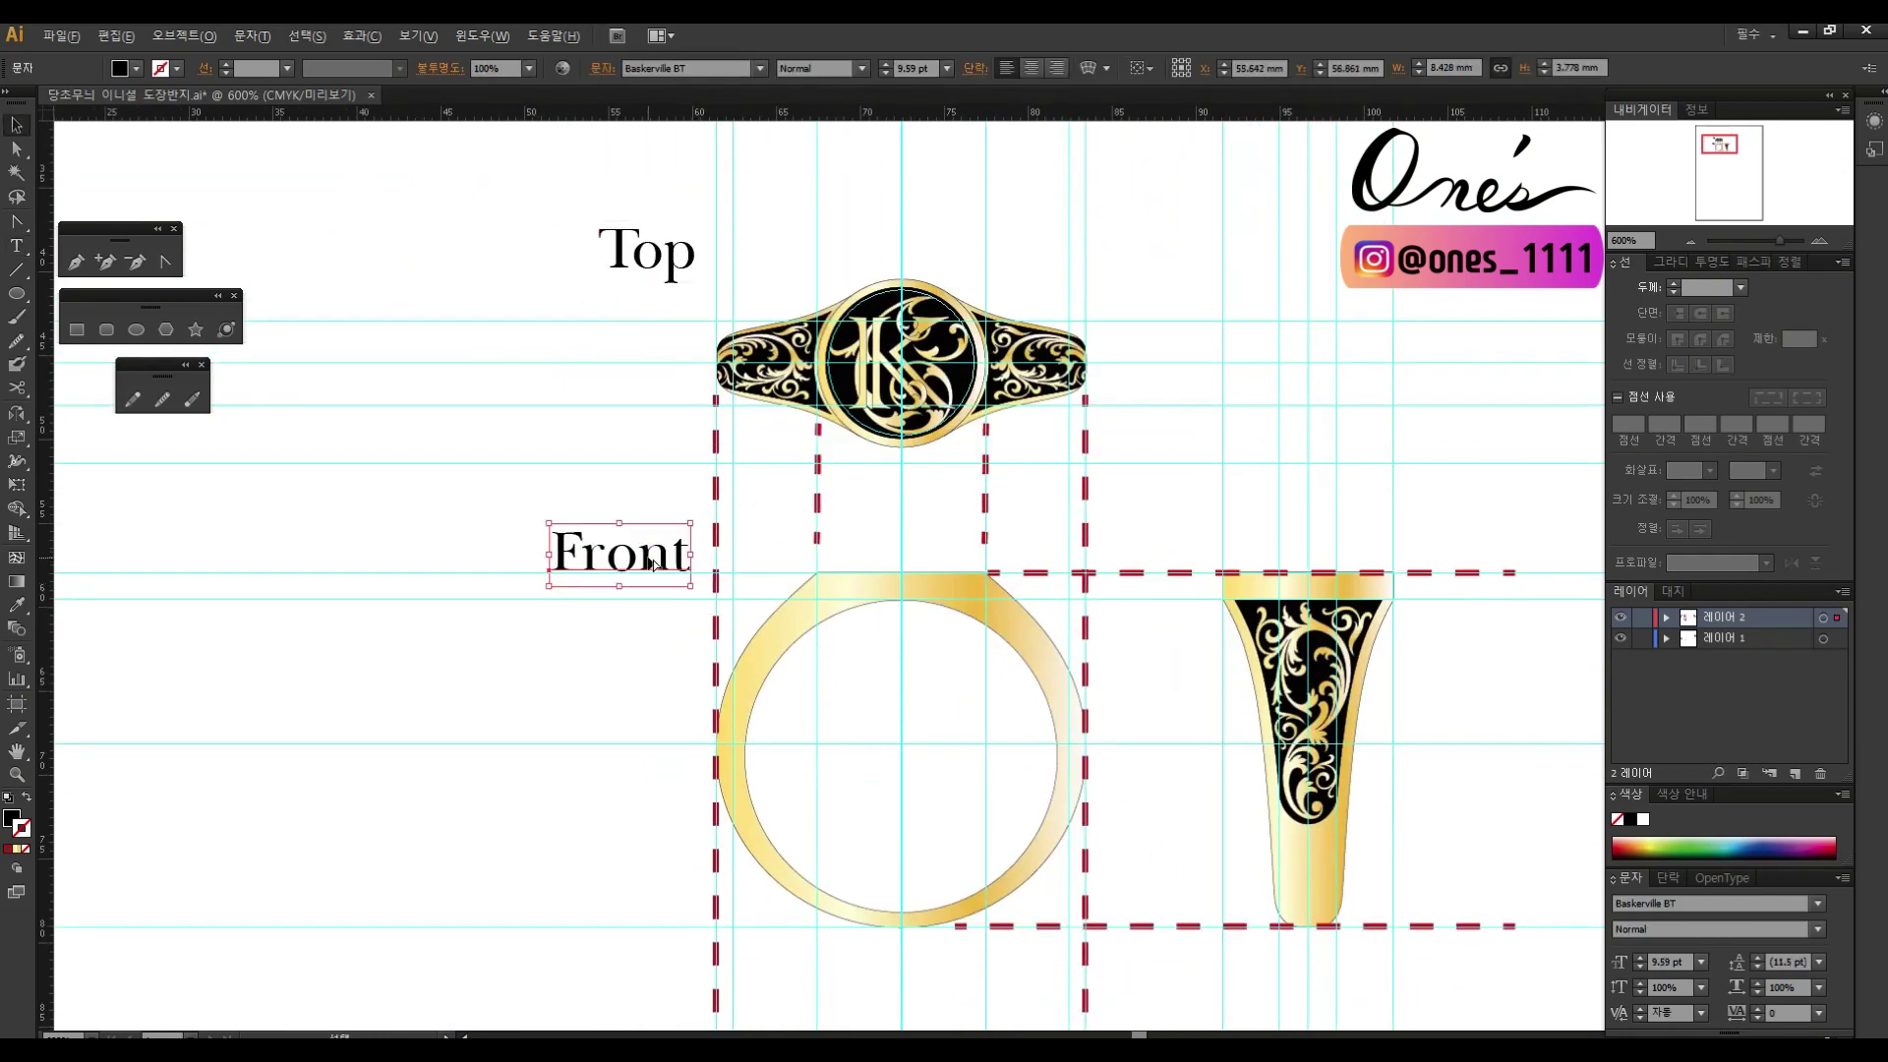
text(Side)
Step: Draw a vertical line right of the side view and a dimension line under the front view
scroll(885, 590, down, 2)
key(backslash)
drag(1289, 458, 1289, 801)
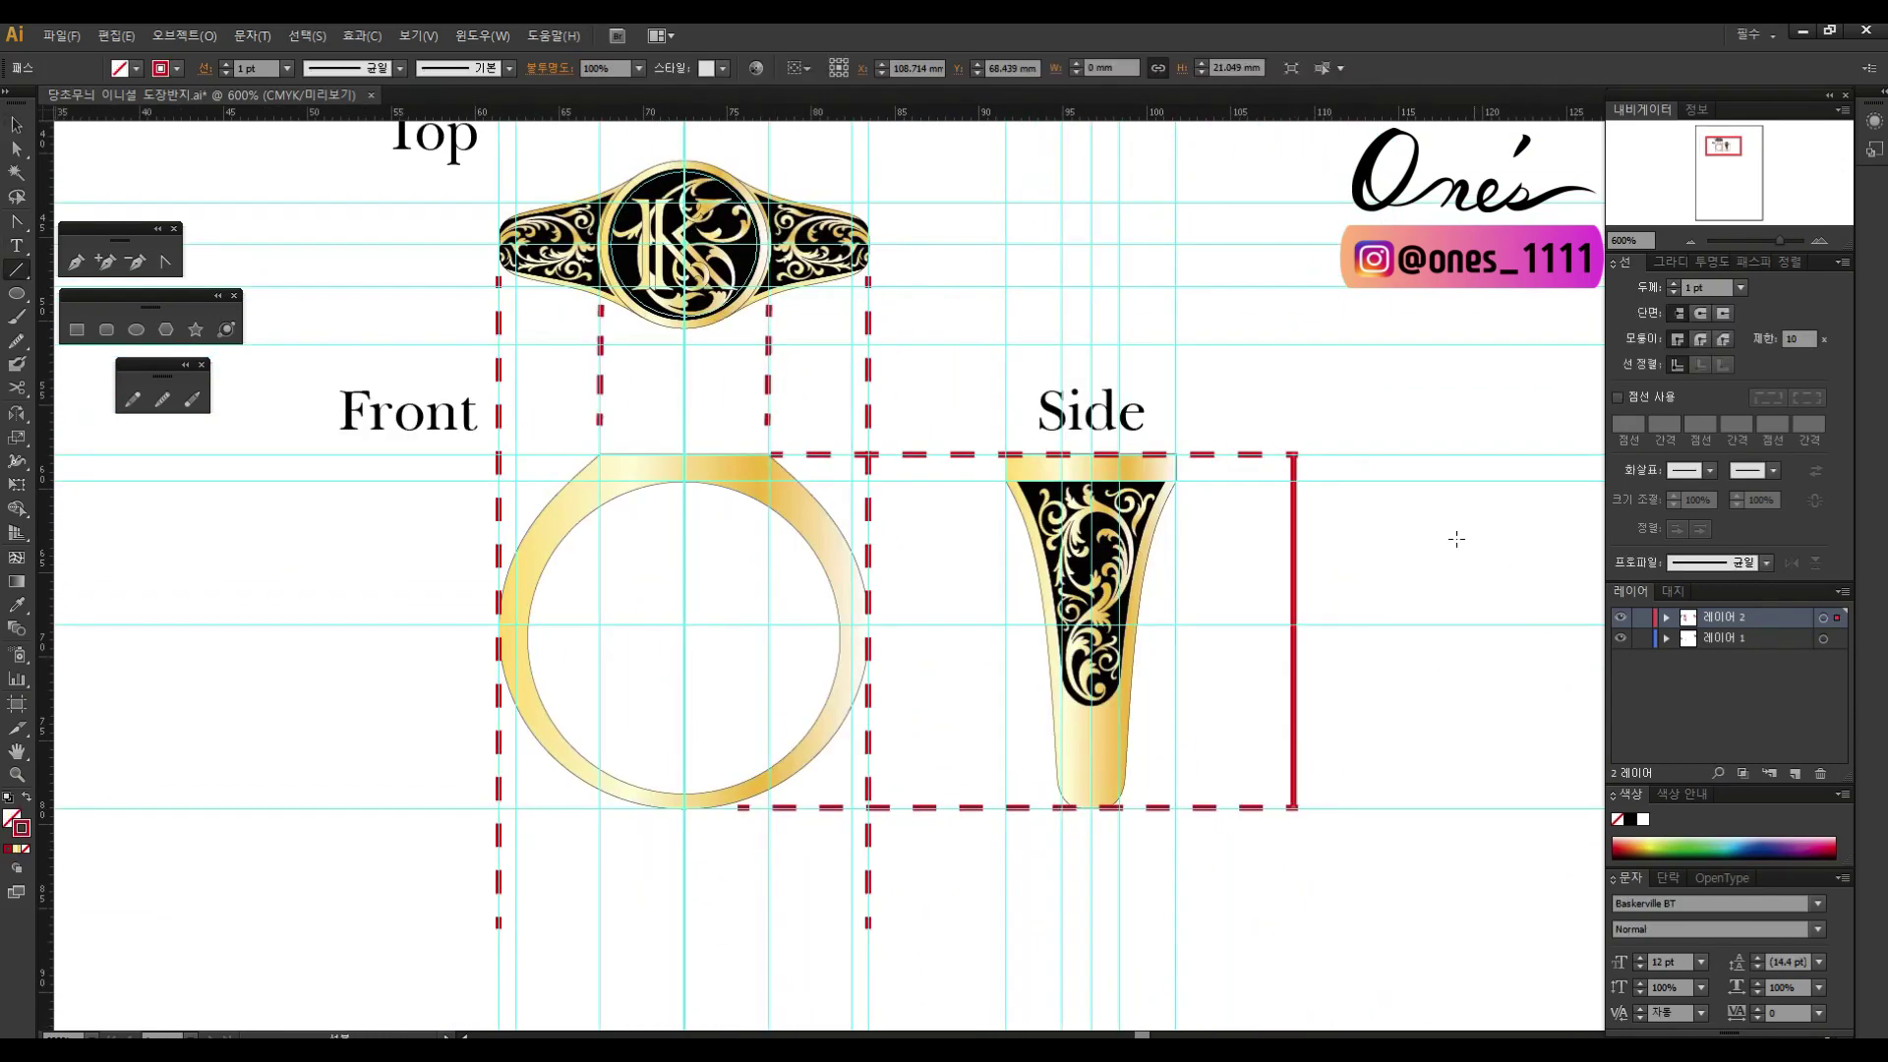
scroll(1090, 784, down, 1)
drag(560, 836, 932, 836)
Step: Add a top-view dimension line, a small filled gap rectangle, and the 22.0 label
scroll(865, 446, up, 2)
drag(757, 375, 926, 374)
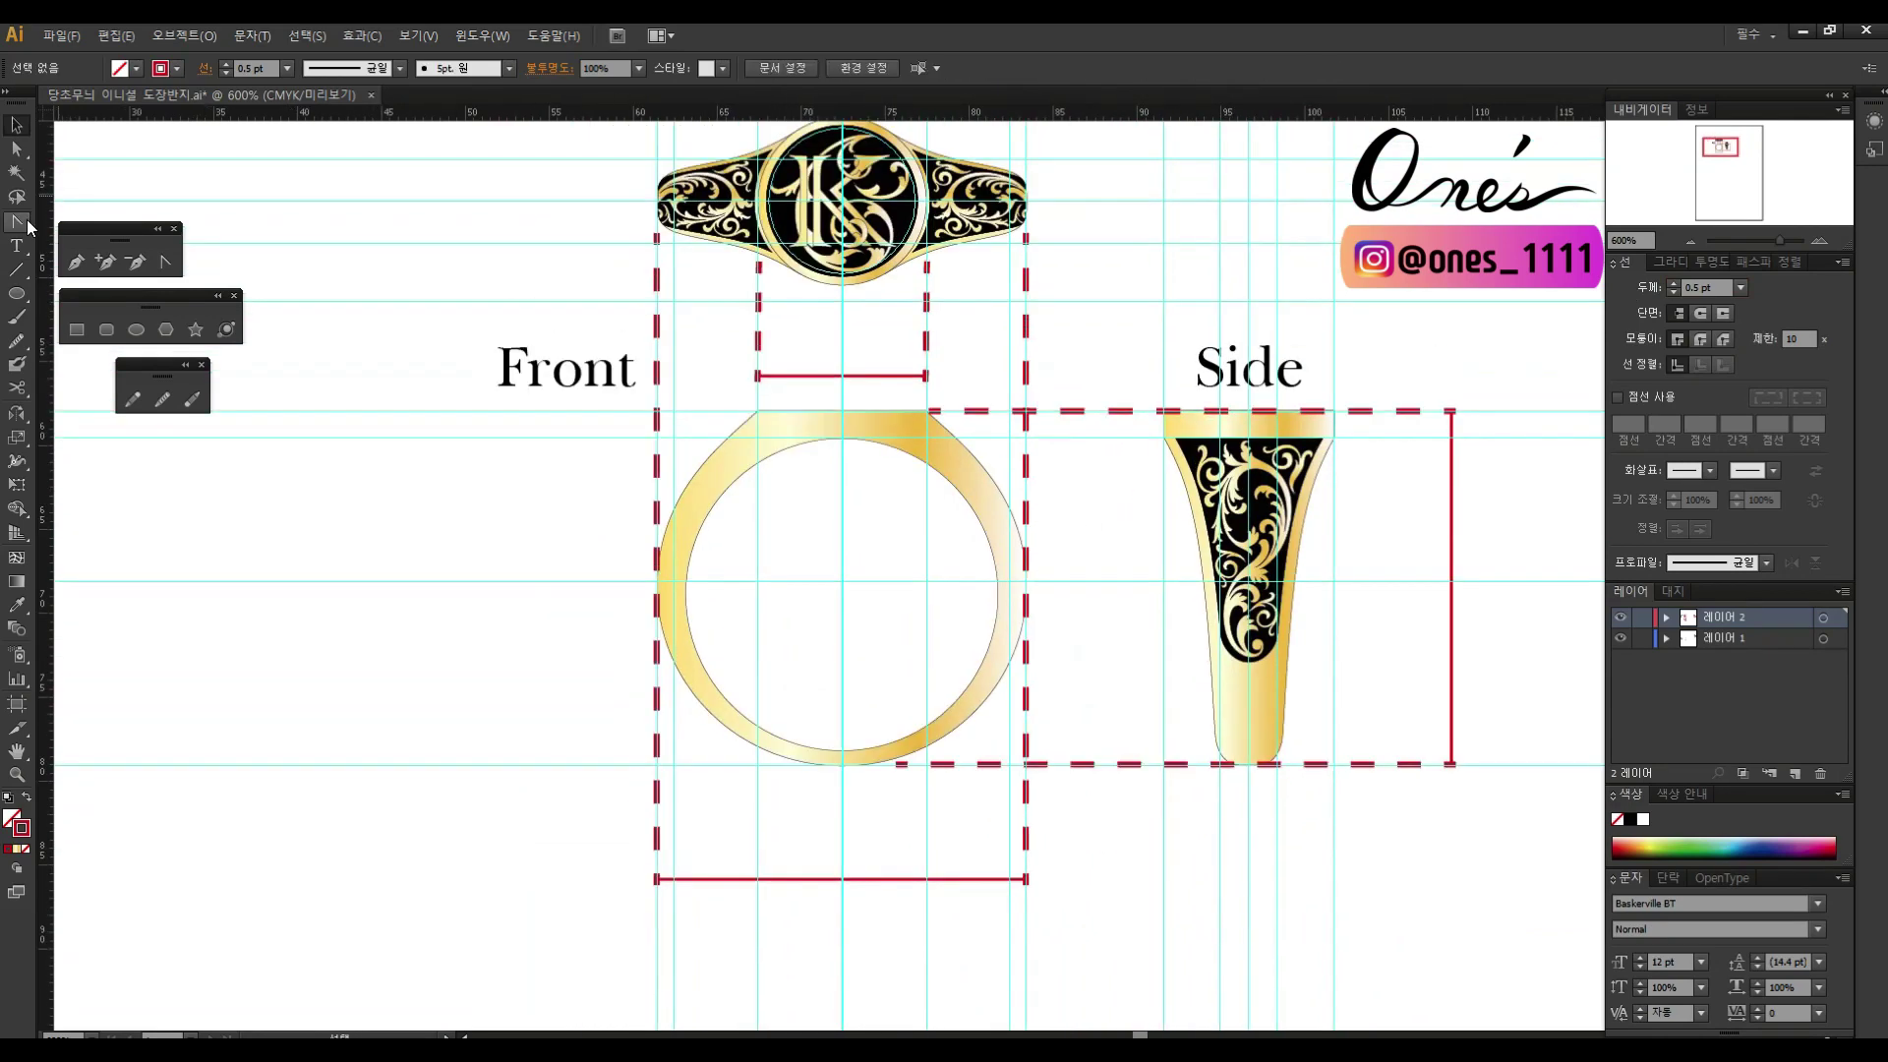
key(m)
drag(776, 861, 910, 910)
key(shift+x)
click(15, 847)
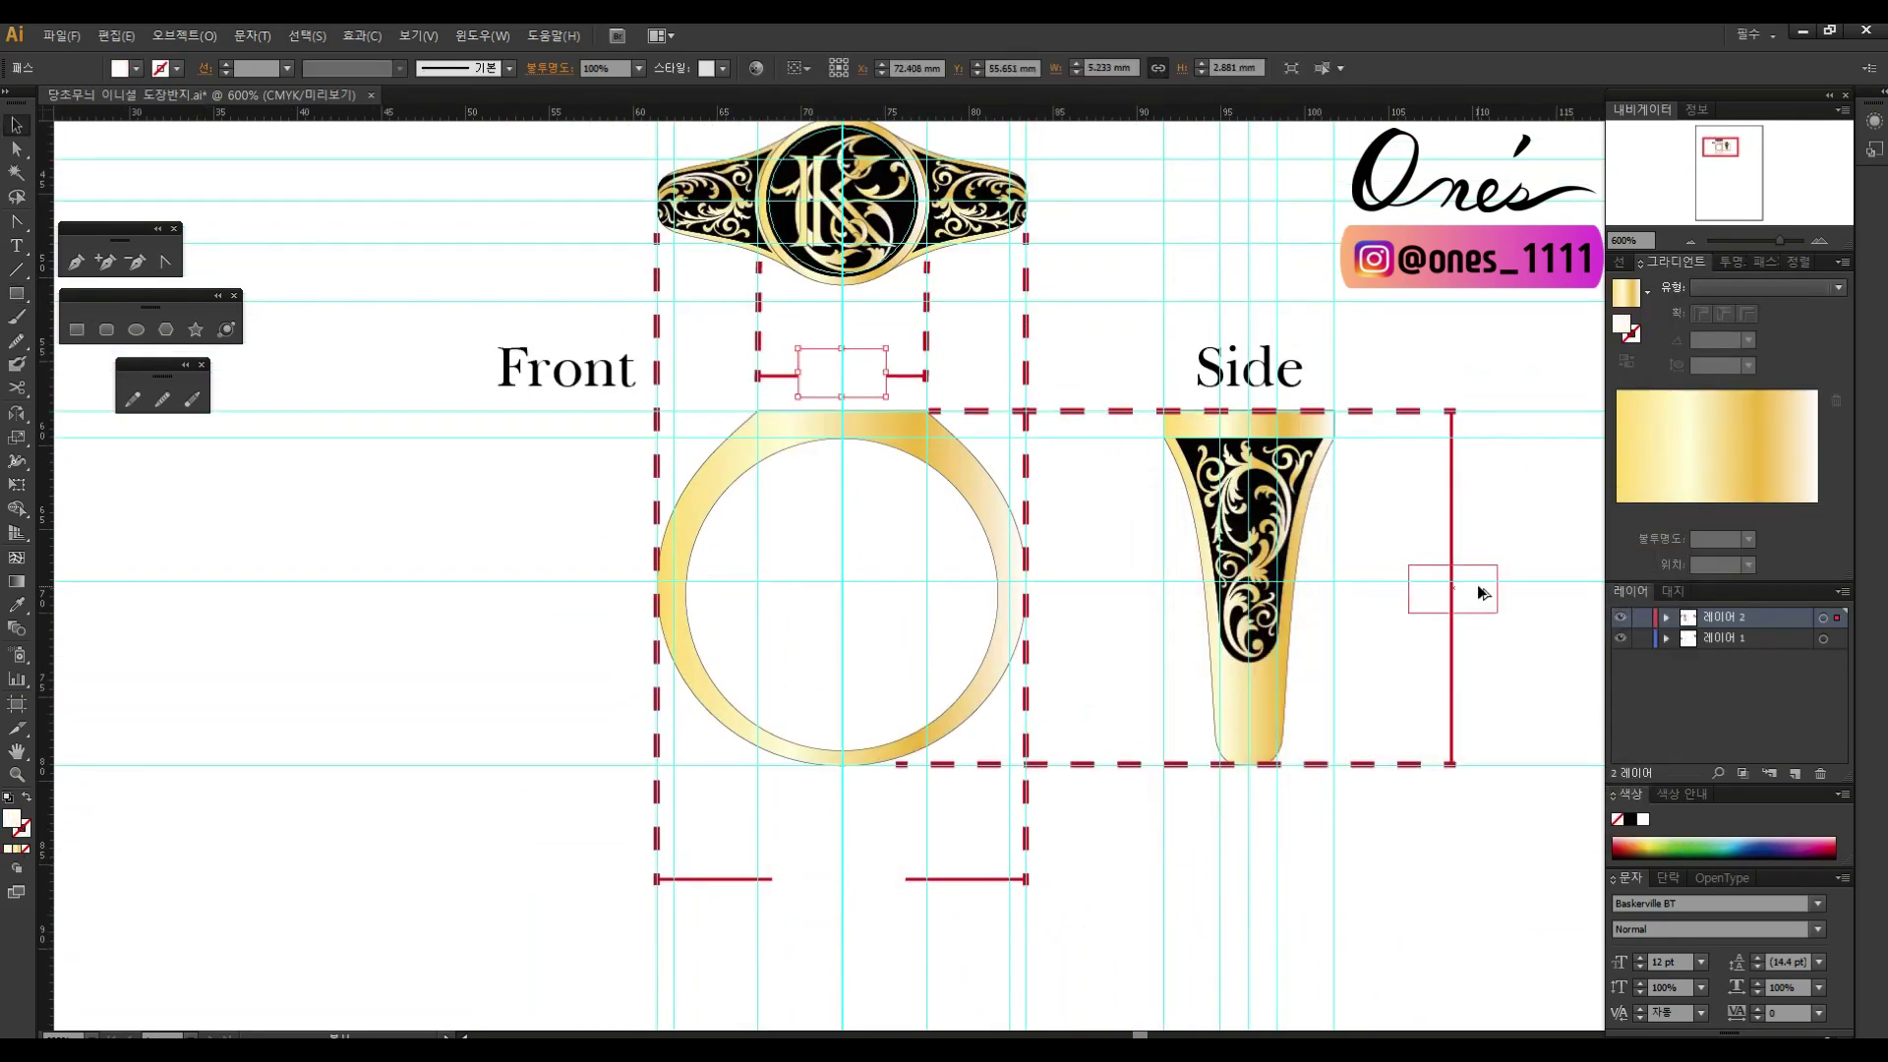
scroll(1445, 590, down, 1)
text(22.0)
key(Escape)
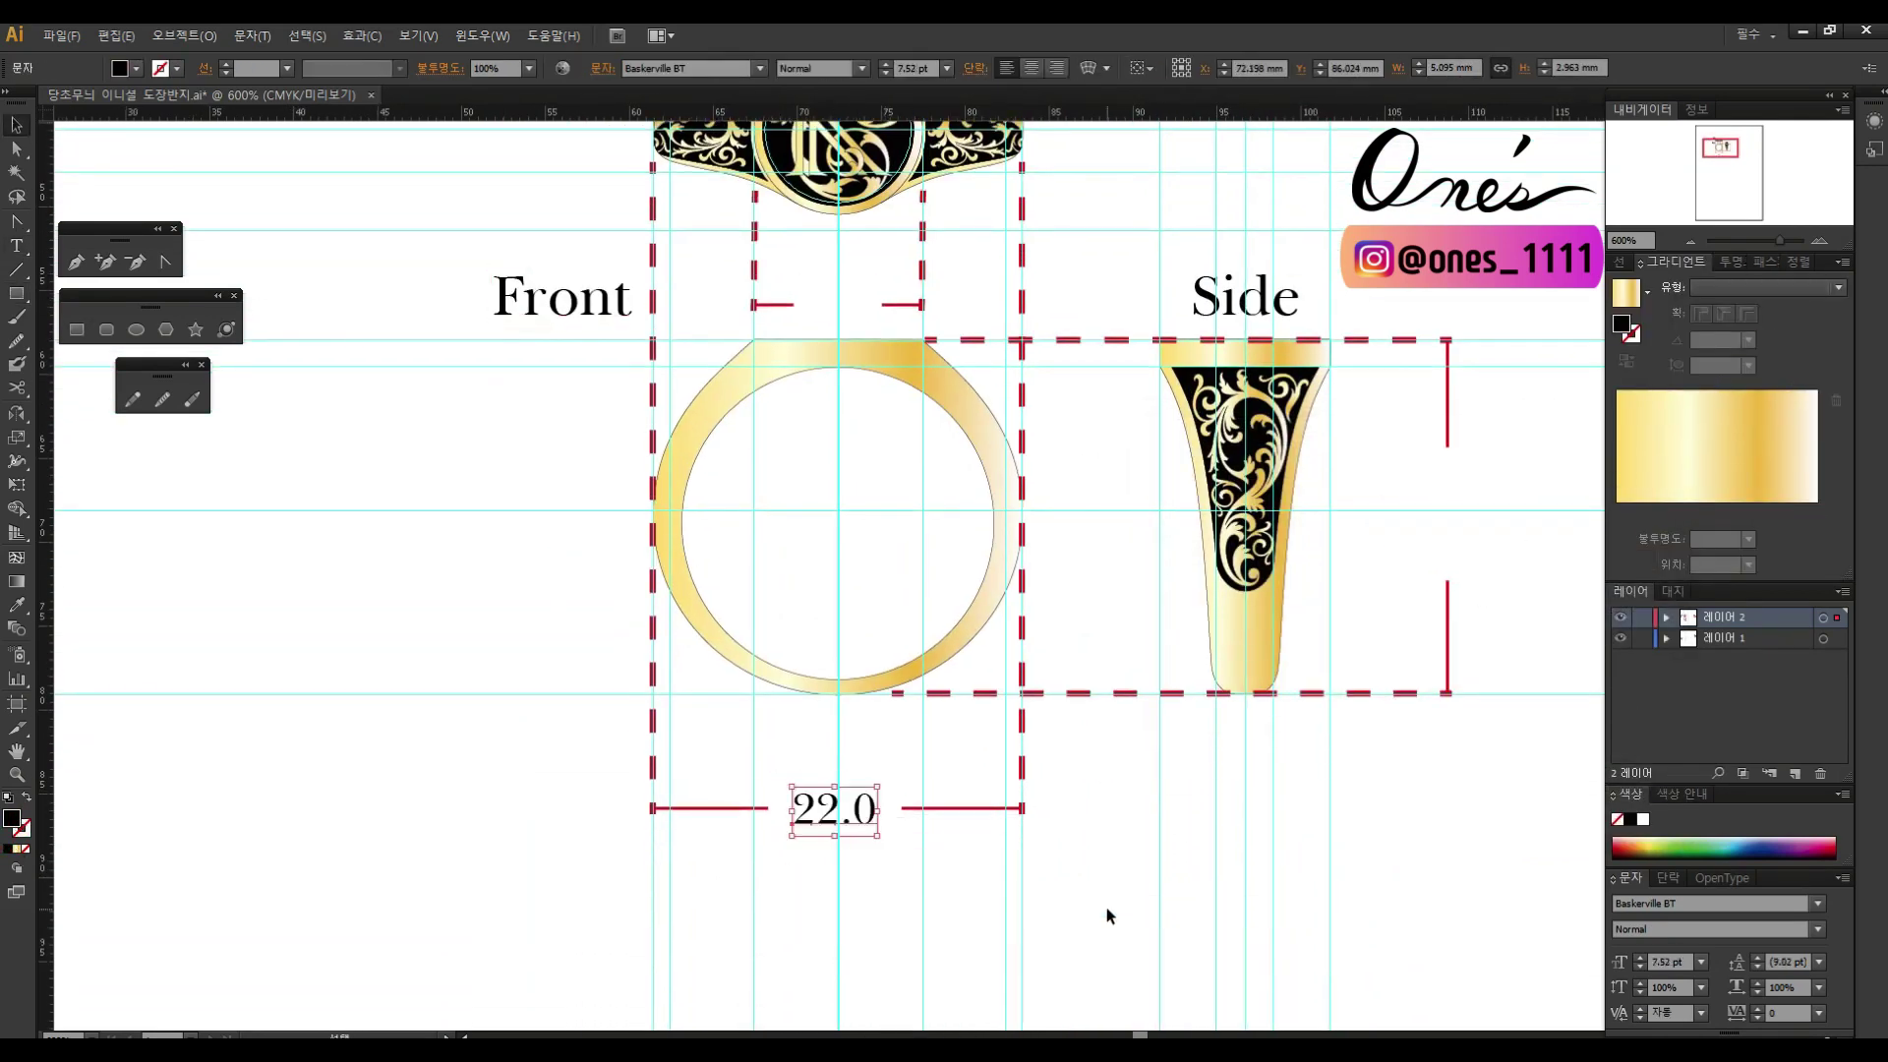